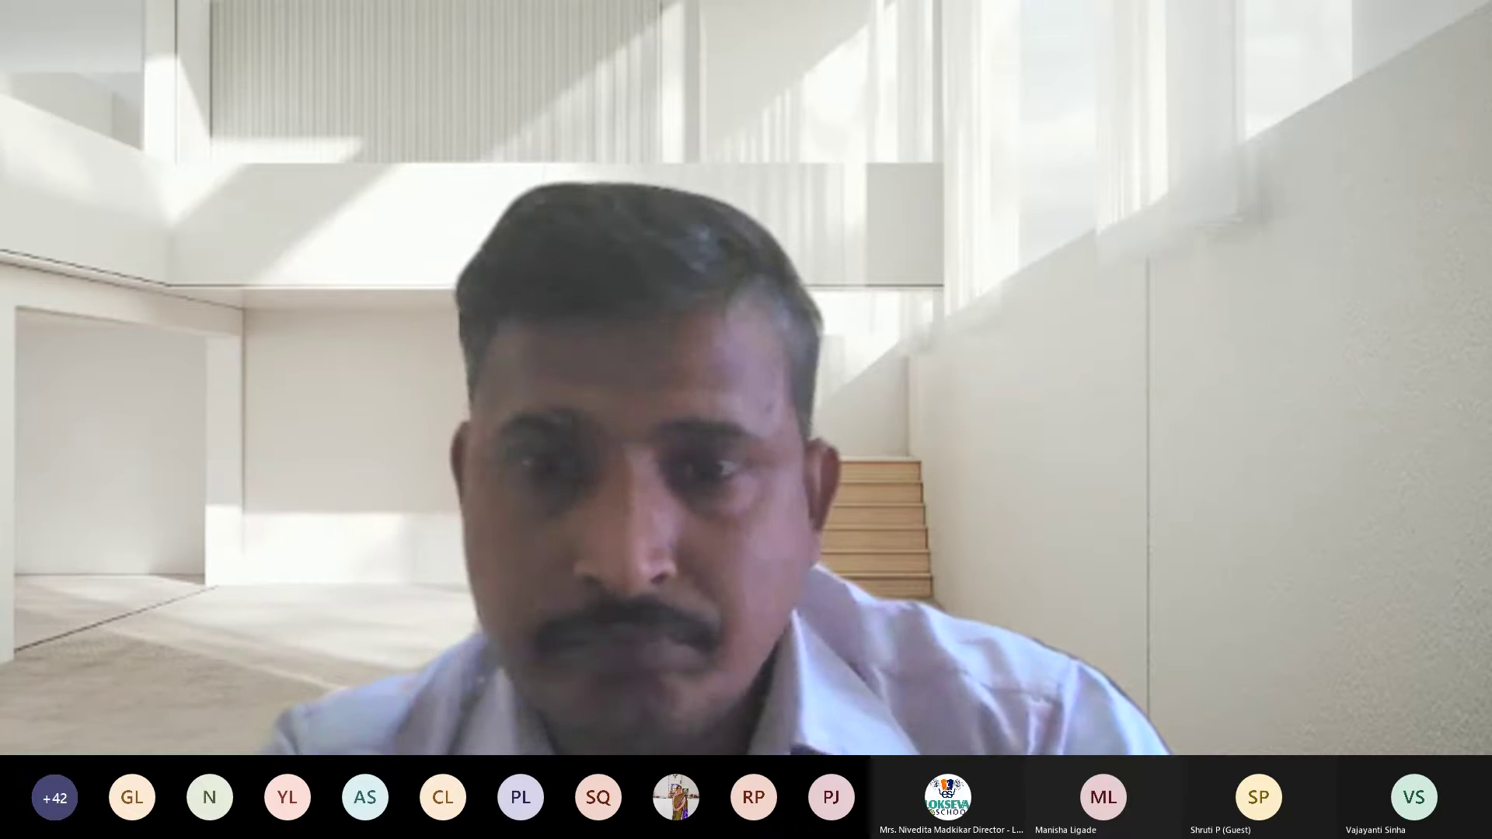
- Open google.com in the browser
{"action": "key", "text": "alt+Tab"}
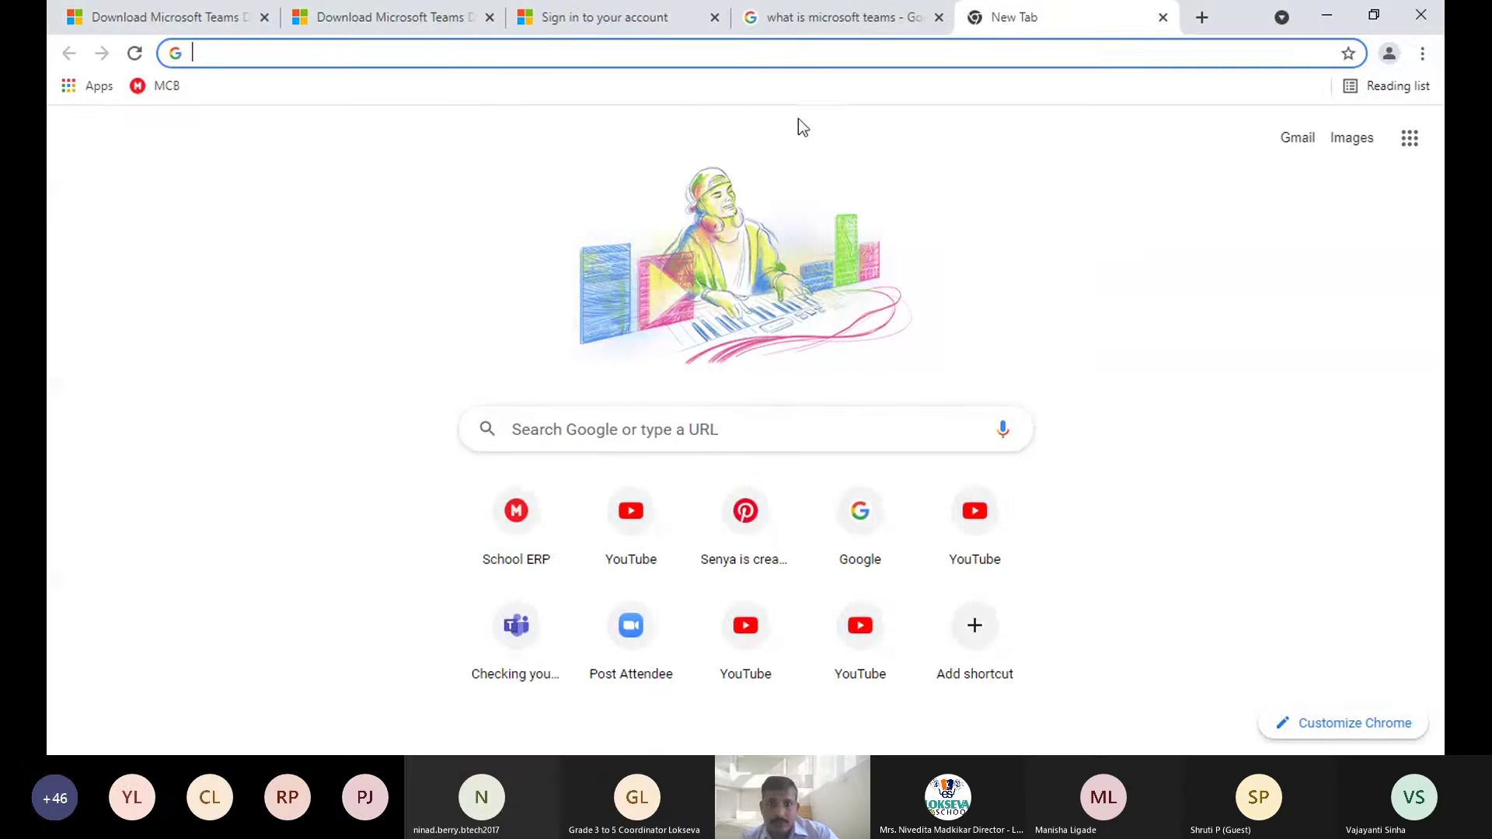
{"action": "left_click", "coordinate": [327, 59]}
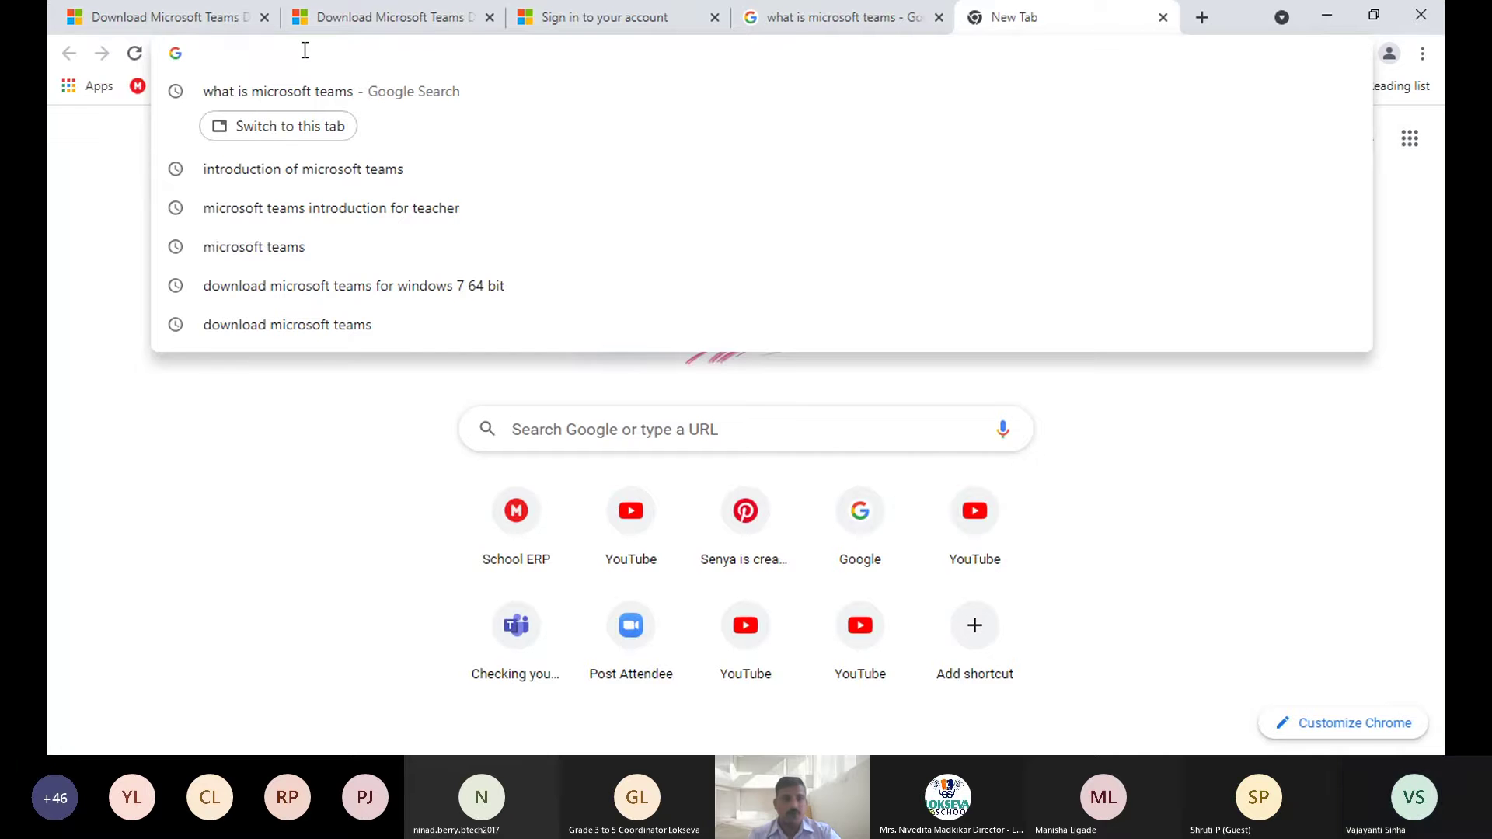
{"action": "type", "text": "www.google.com"}
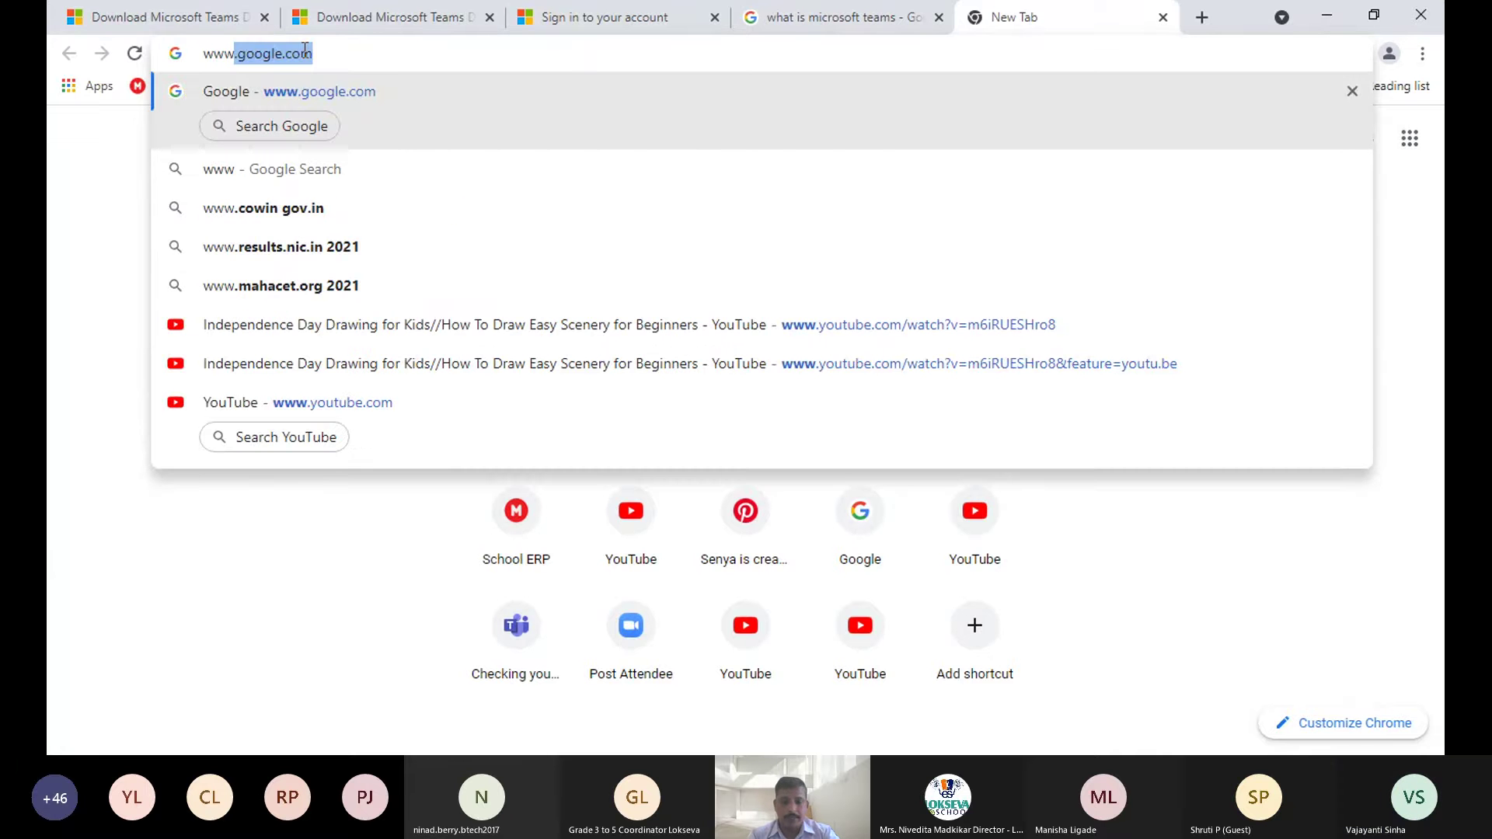
{"action": "key", "text": "Return"}
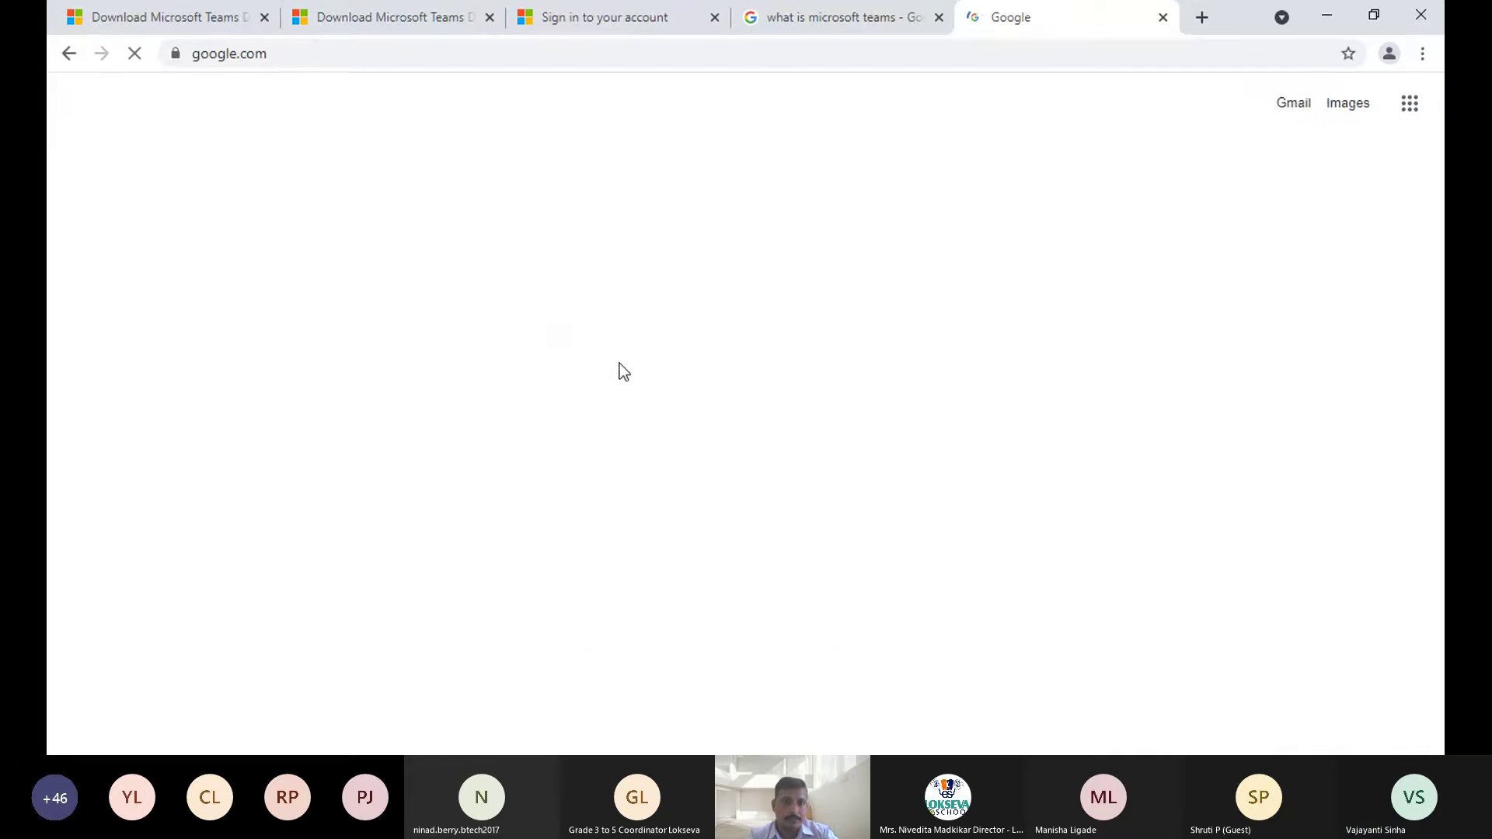
- Search Google for 'download microsoft teams' using the suggested query
{"action": "left_click", "coordinate": [629, 340]}
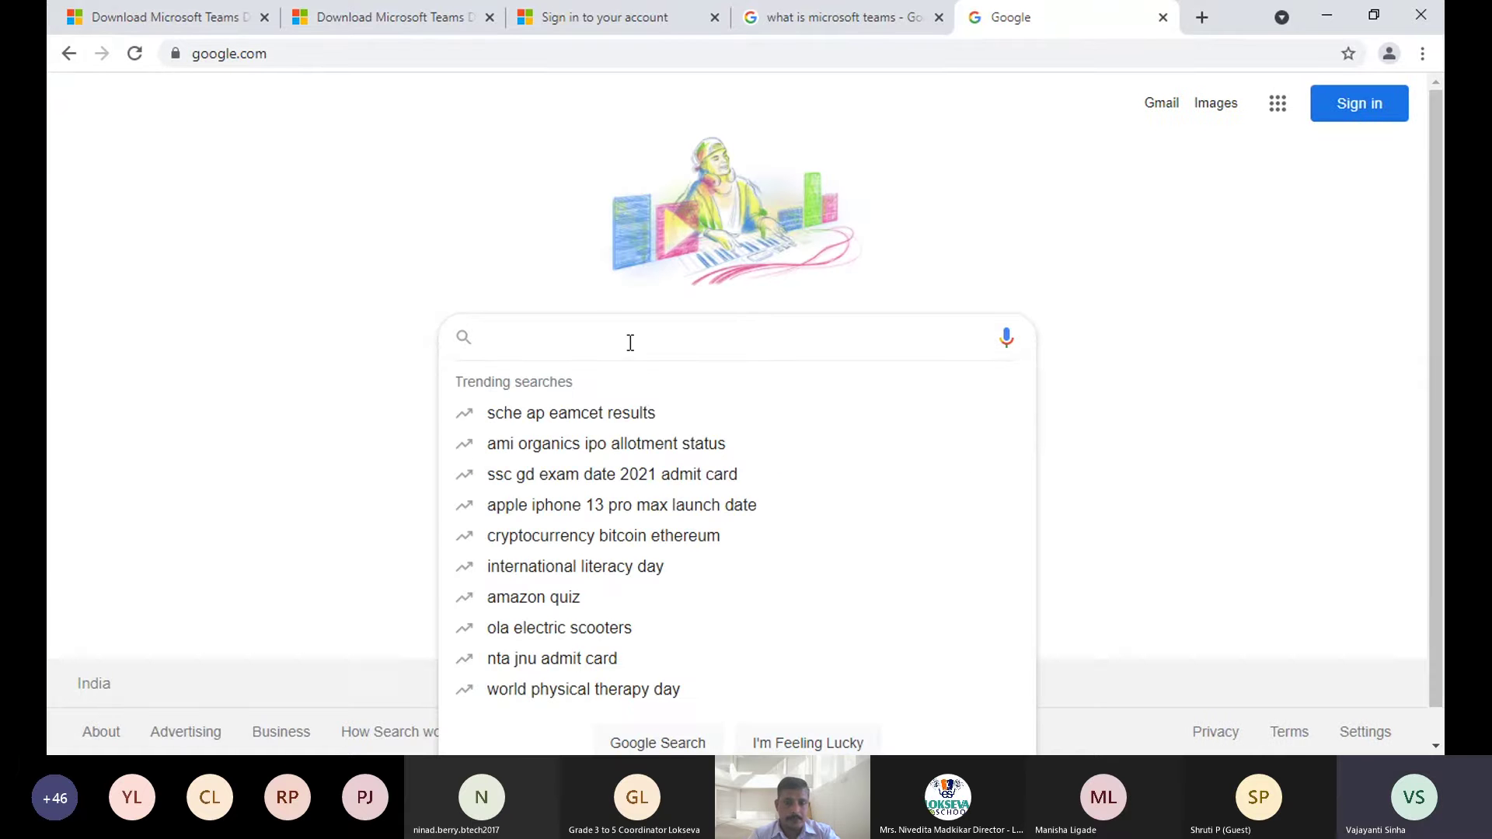
{"action": "type", "text": "d"}
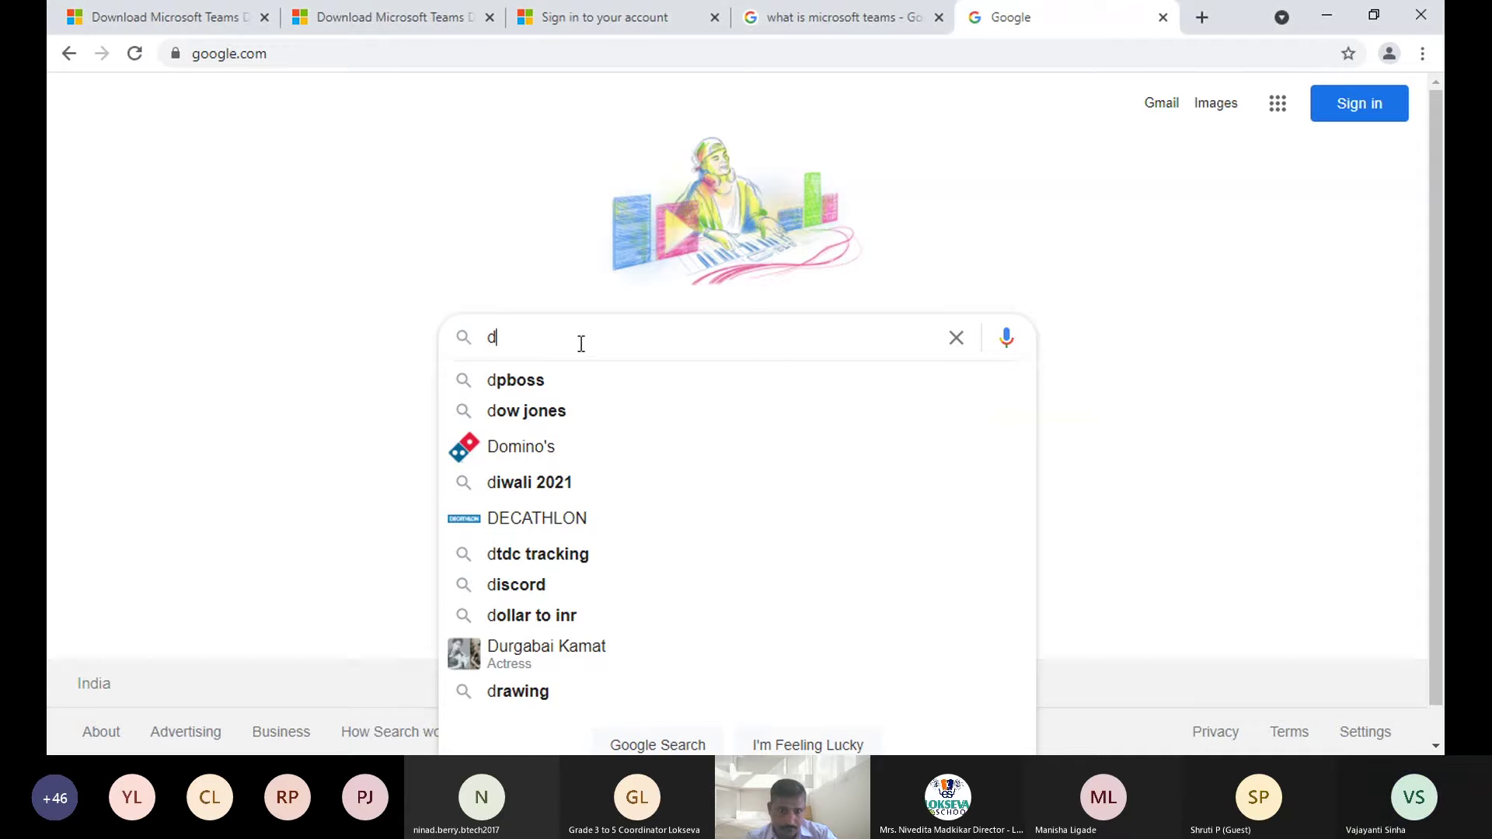
{"action": "type", "text": "ownload "}
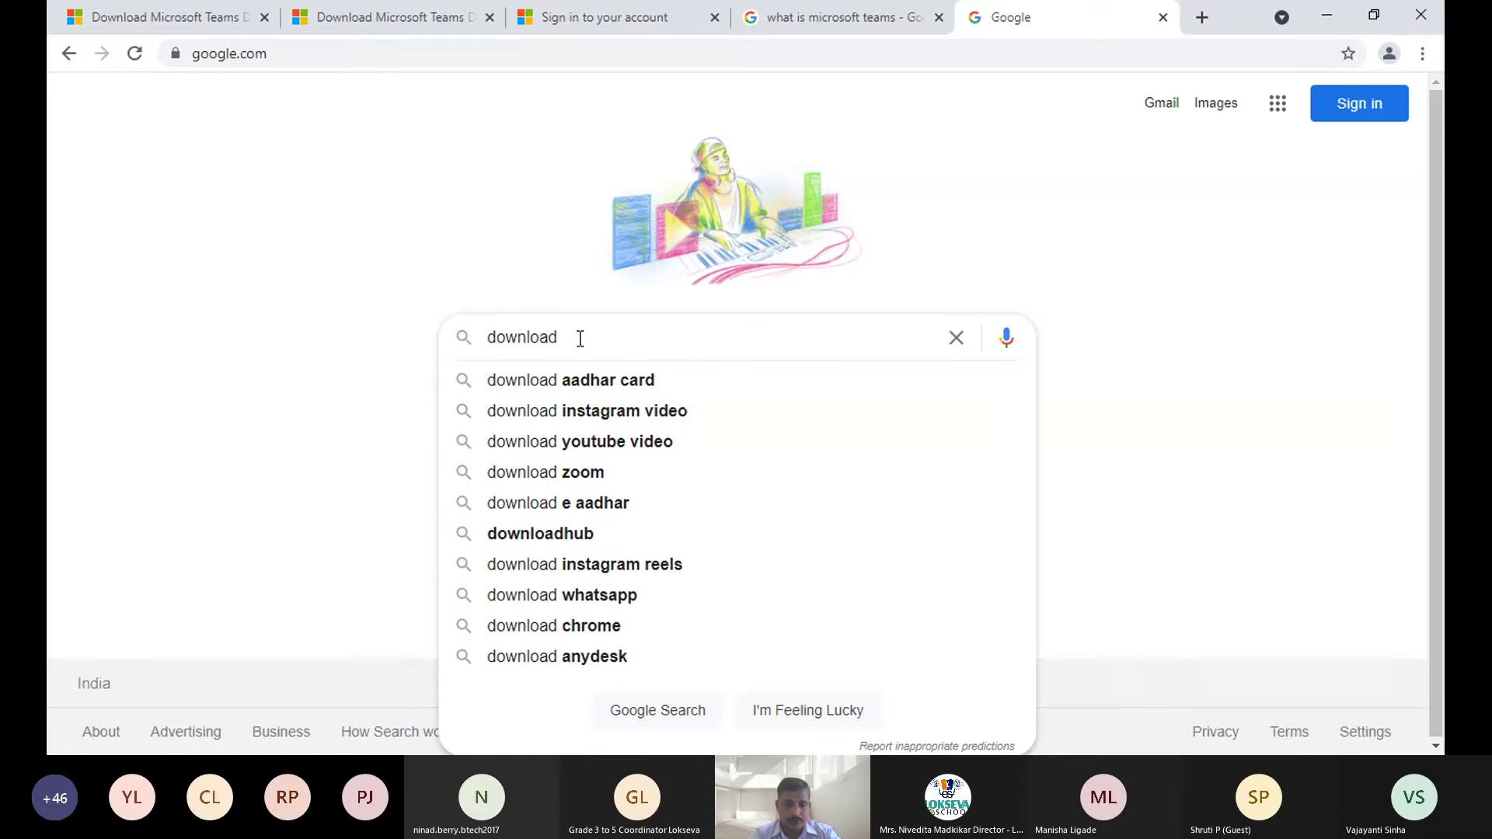
{"action": "type", "text": "micros"}
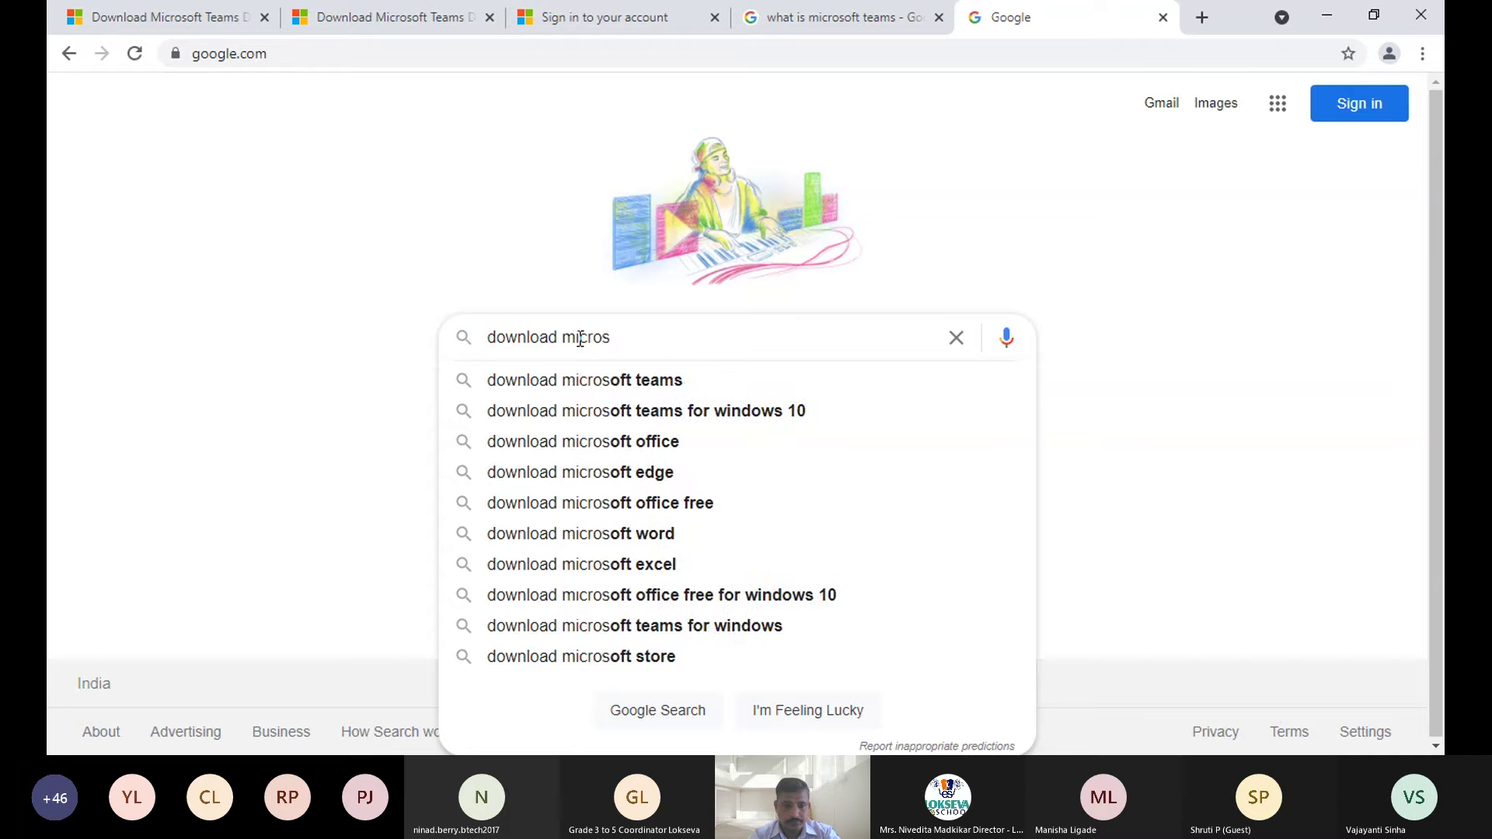
{"action": "key", "text": "Down"}
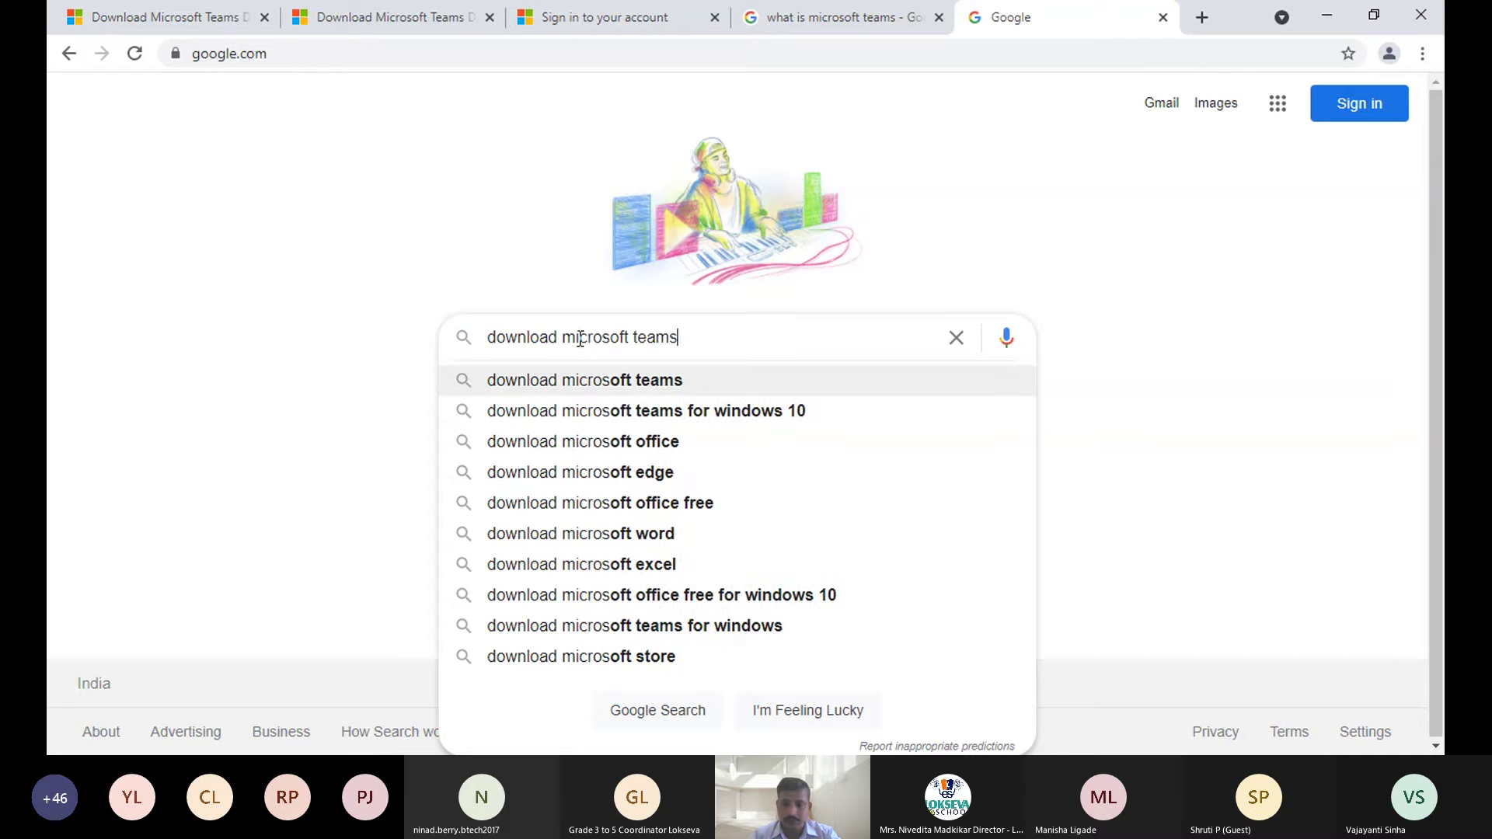
{"action": "key", "text": "Return"}
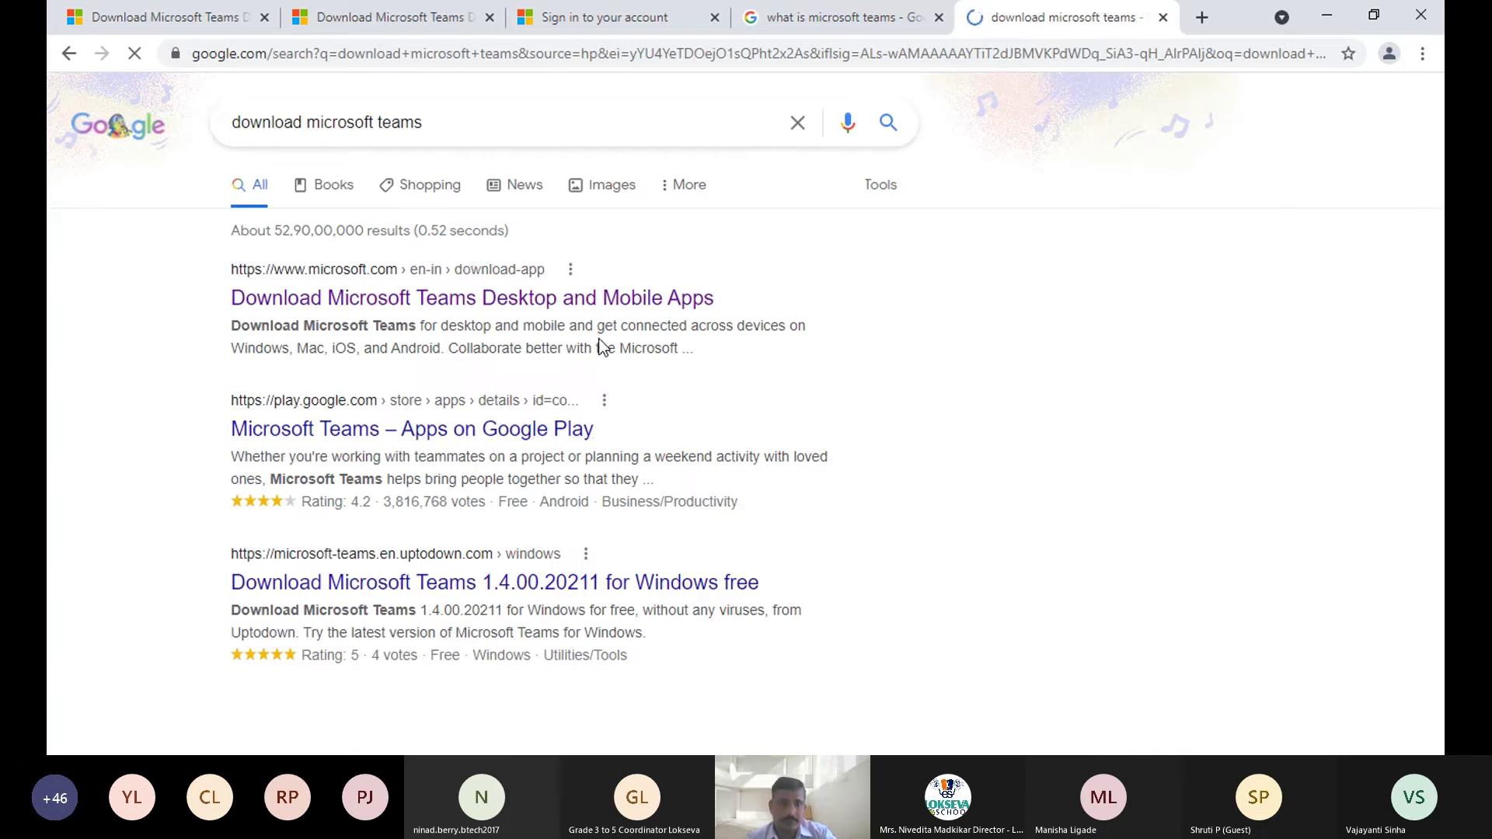
- Open Microsoft's Teams download page and start downloading the Windows desktop installer
{"action": "left_click", "coordinate": [468, 303]}
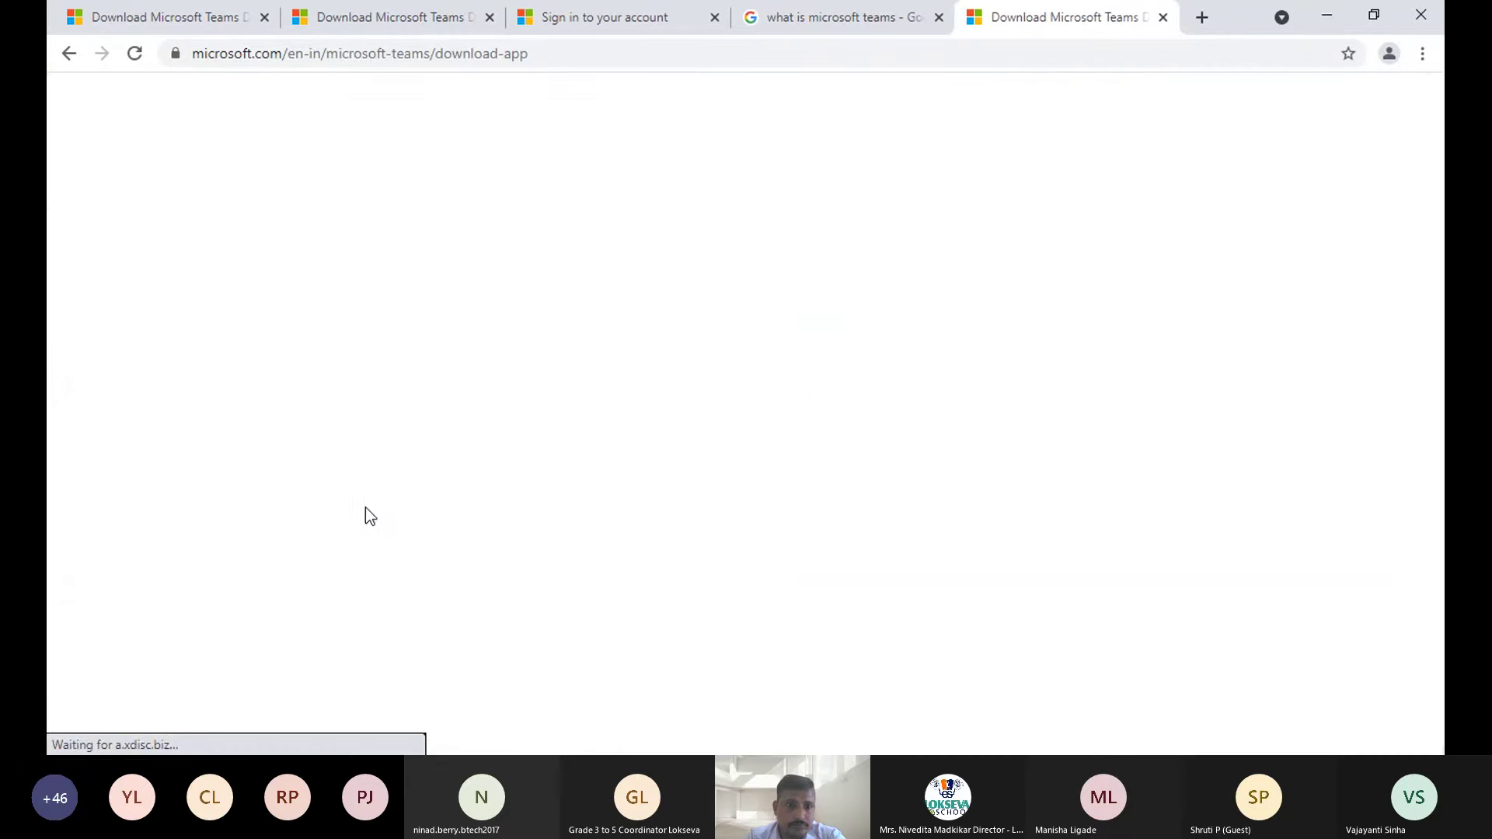
{"action": "scroll", "coordinate": [531, 336], "scroll_direction": "down", "scroll_amount": 1}
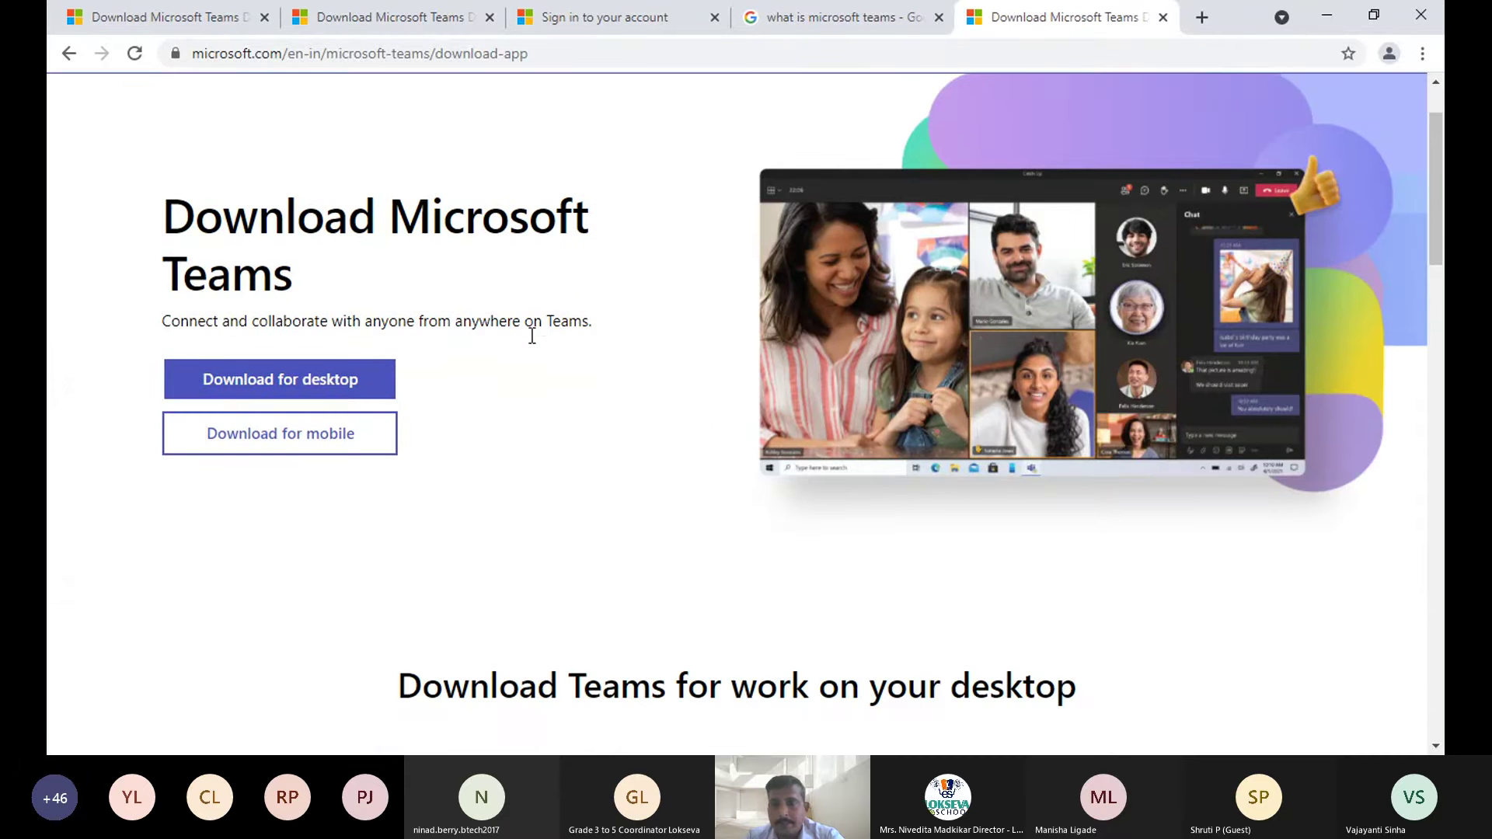
{"action": "scroll", "coordinate": [531, 342], "scroll_direction": "up", "scroll_amount": 1}
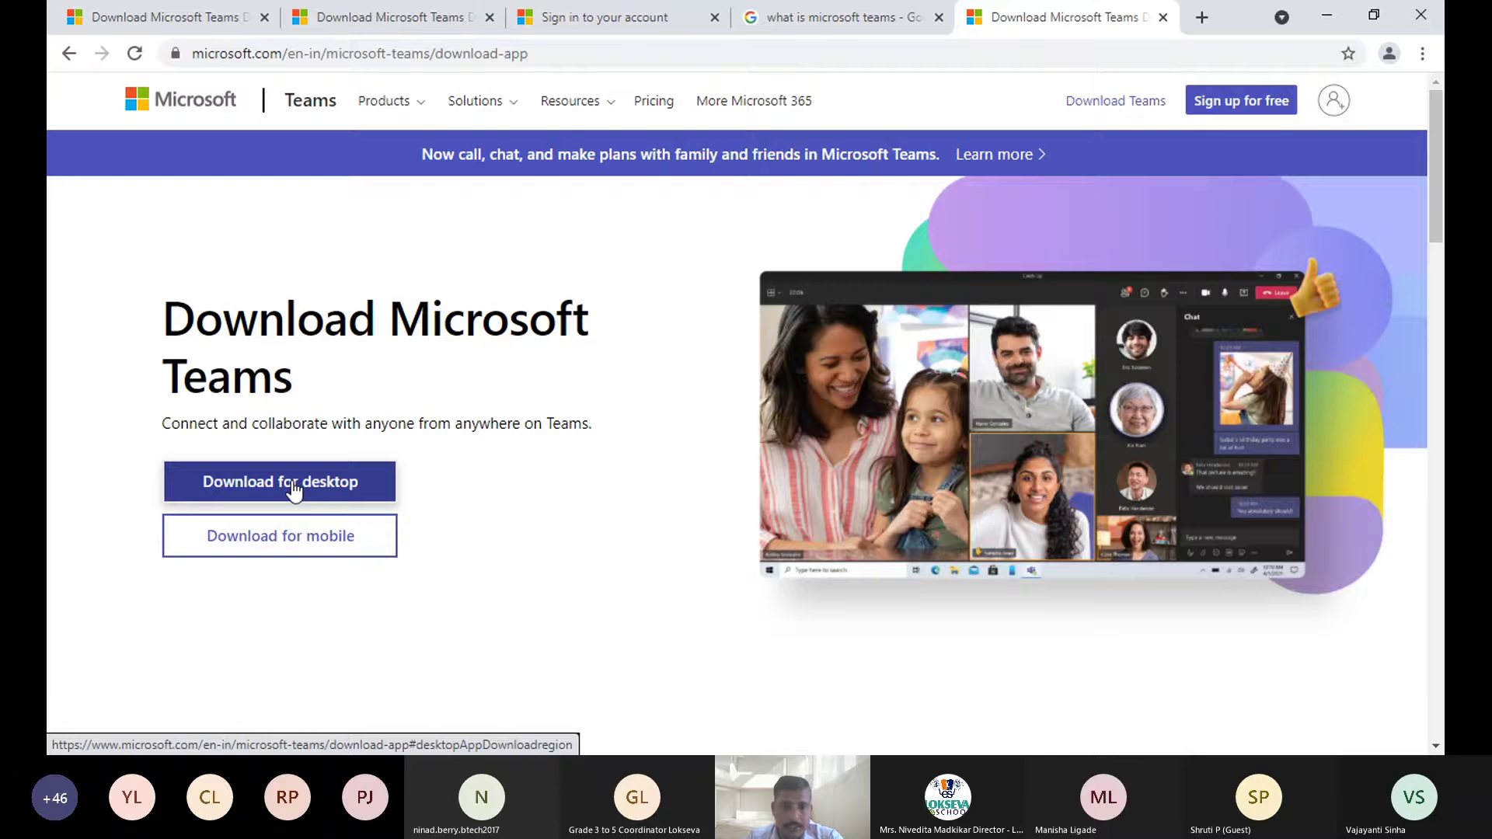
{"action": "left_click", "coordinate": [291, 486]}
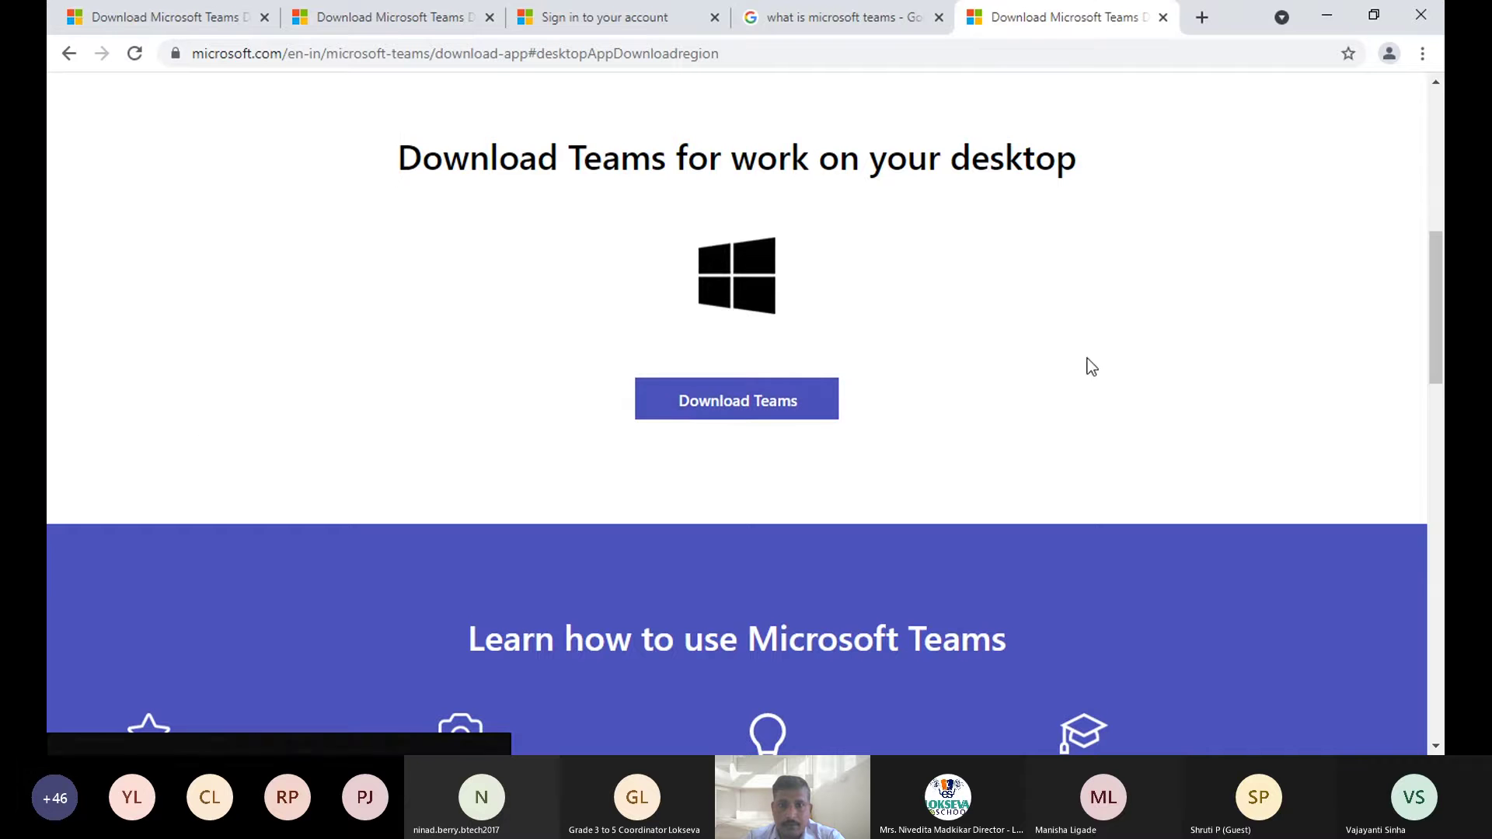
{"action": "left_click", "coordinate": [740, 408]}
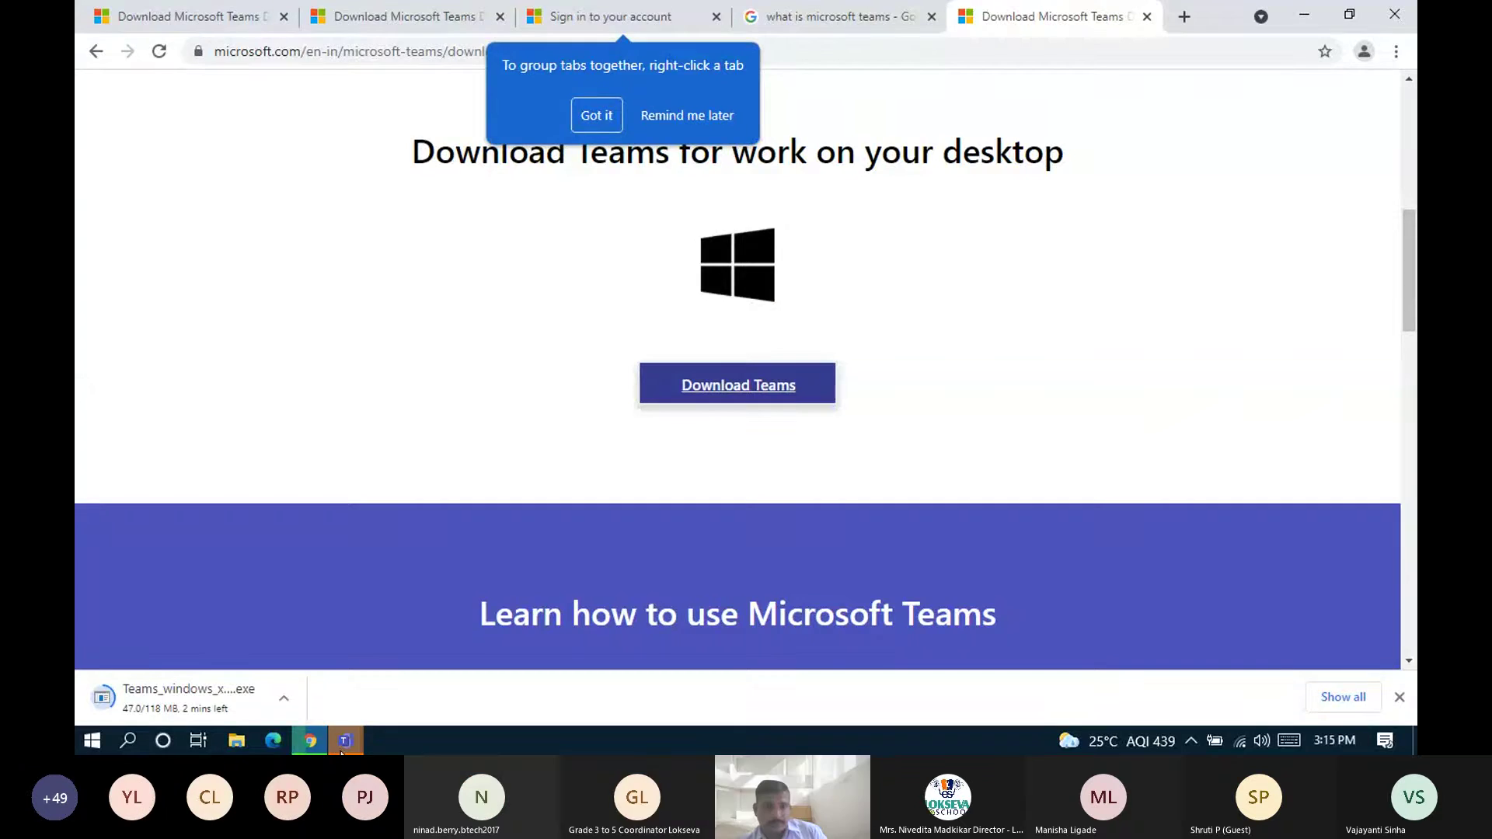
{"action": "mouse_move", "coordinate": [342, 746]}
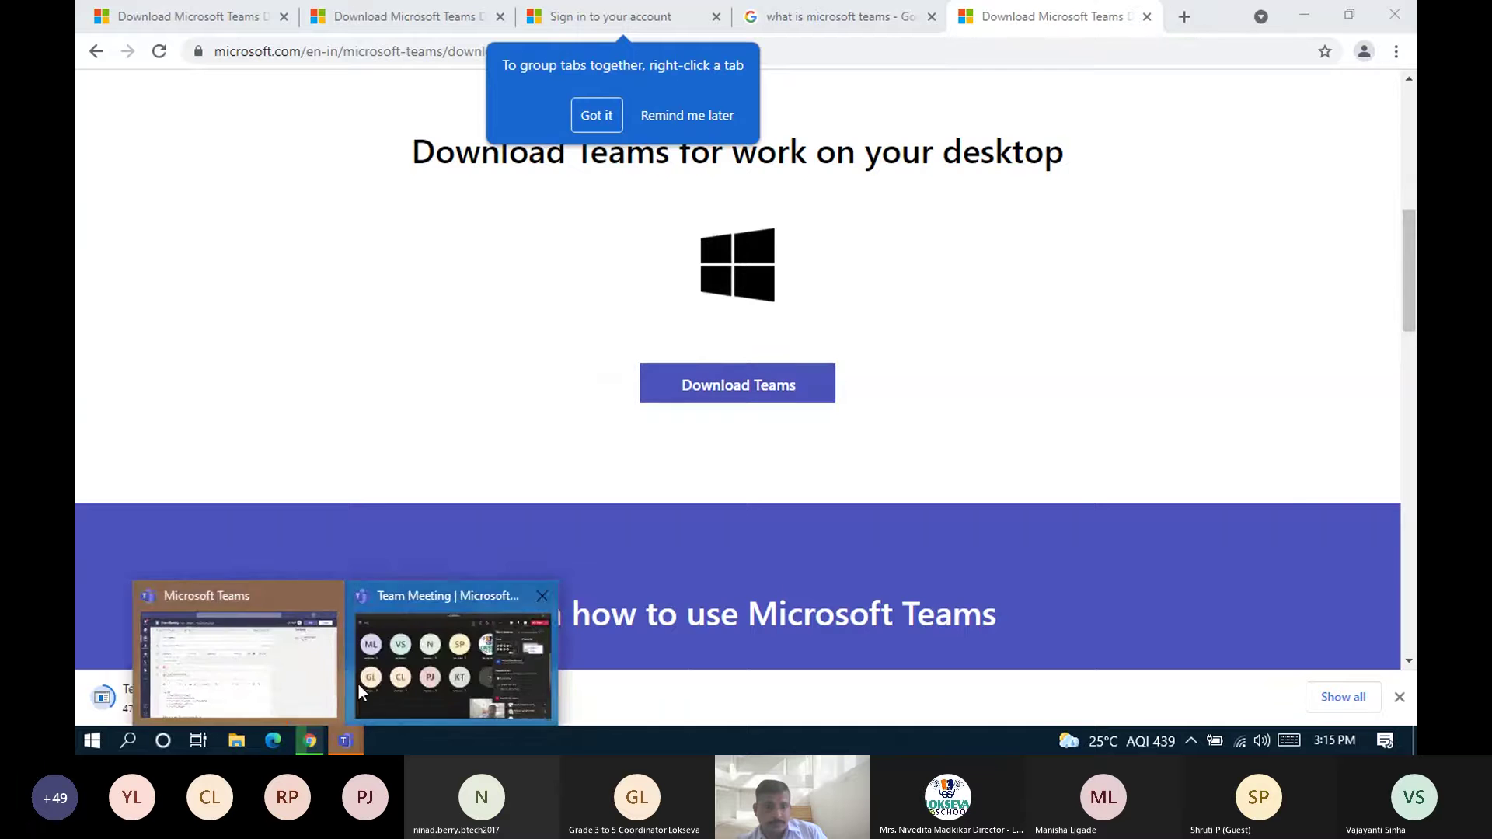
{"action": "left_click", "coordinate": [407, 687]}
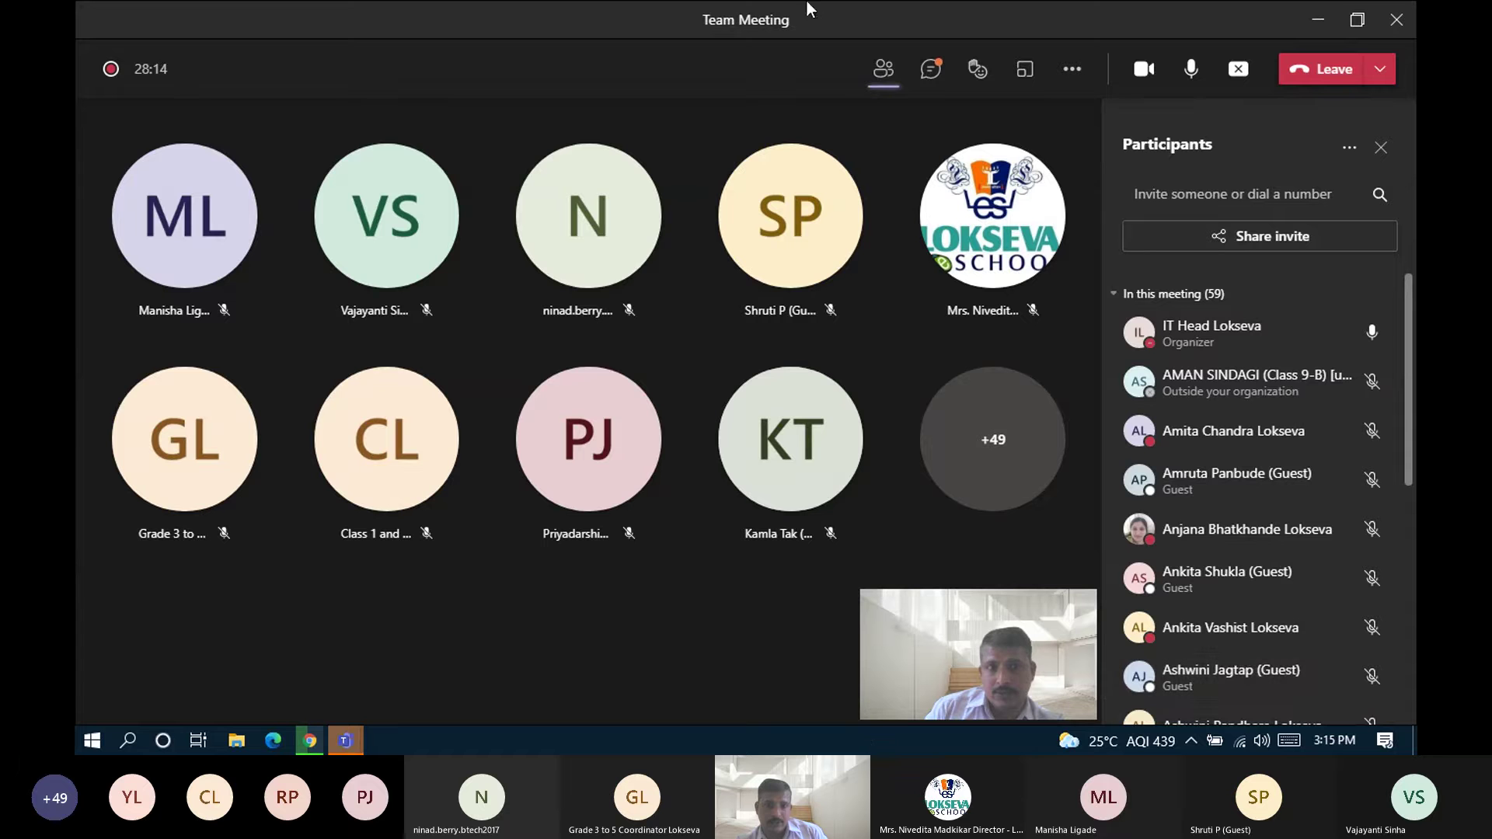
{"action": "left_click", "coordinate": [1238, 70]}
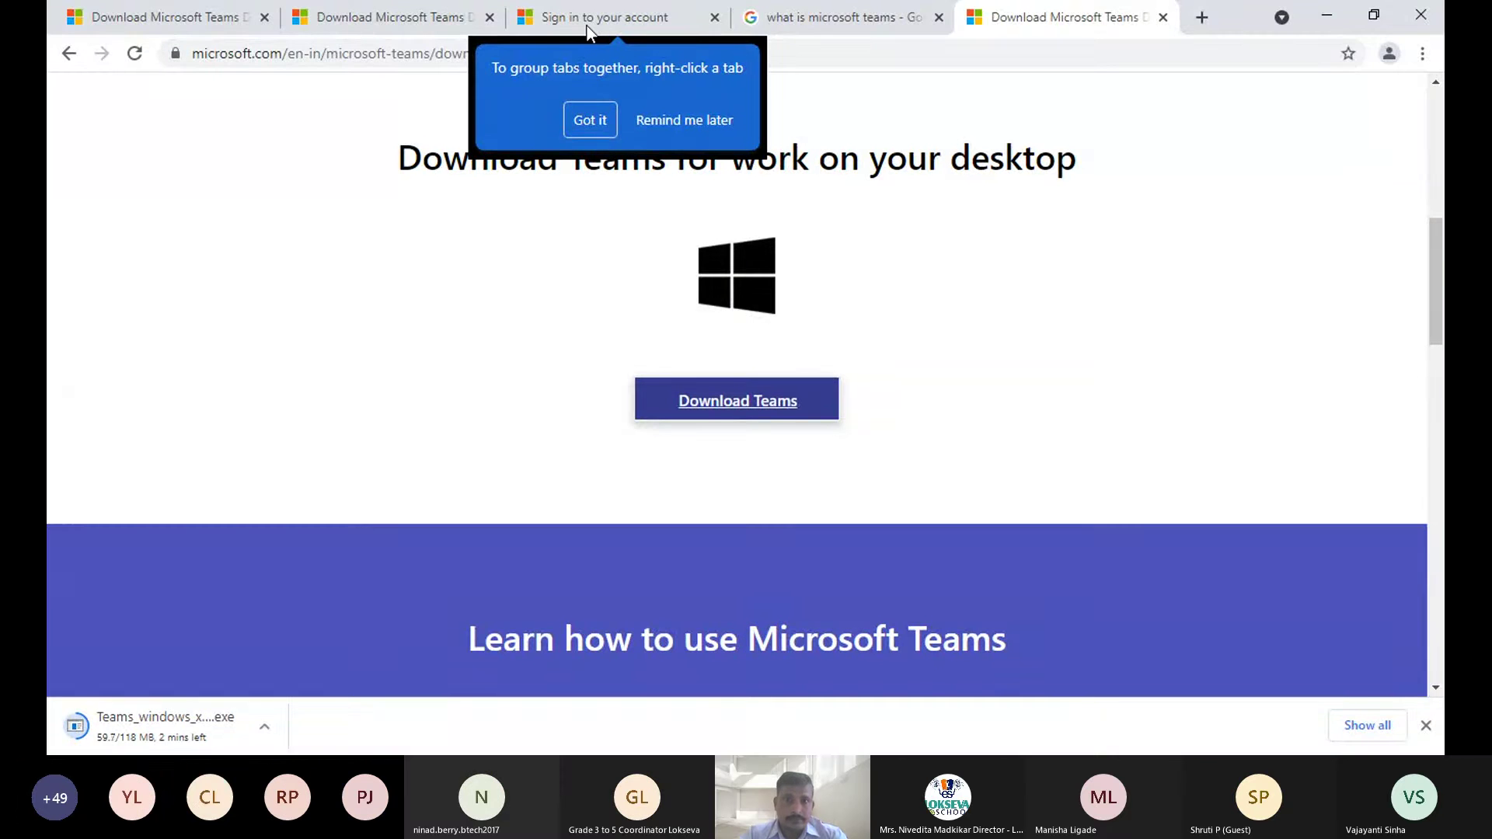
- Dismiss the tab-grouping tip and restore the Chrome window from maximized
{"action": "left_click", "coordinate": [581, 119]}
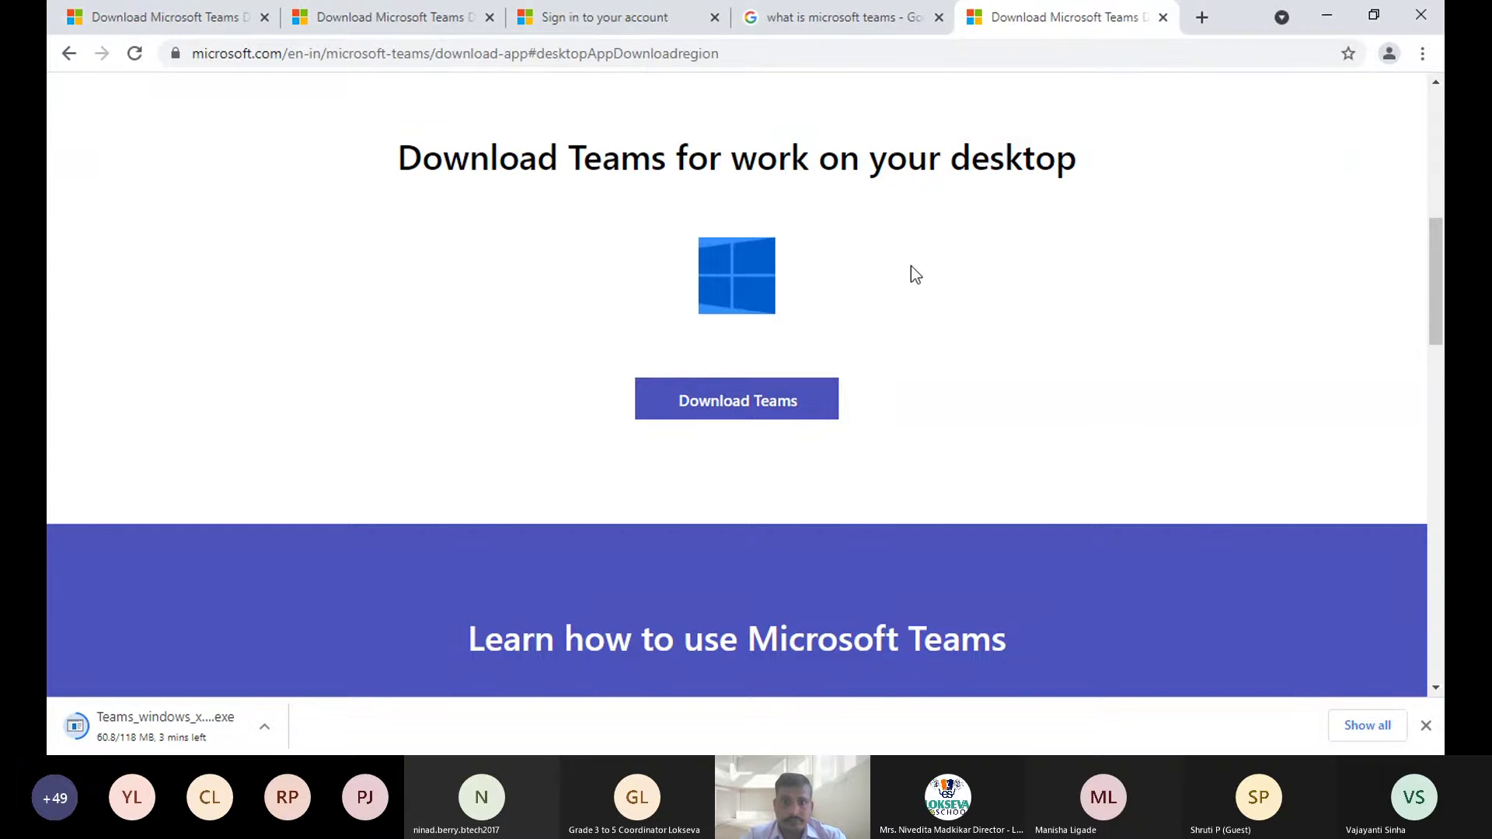
{"action": "left_click", "coordinate": [1353, 29]}
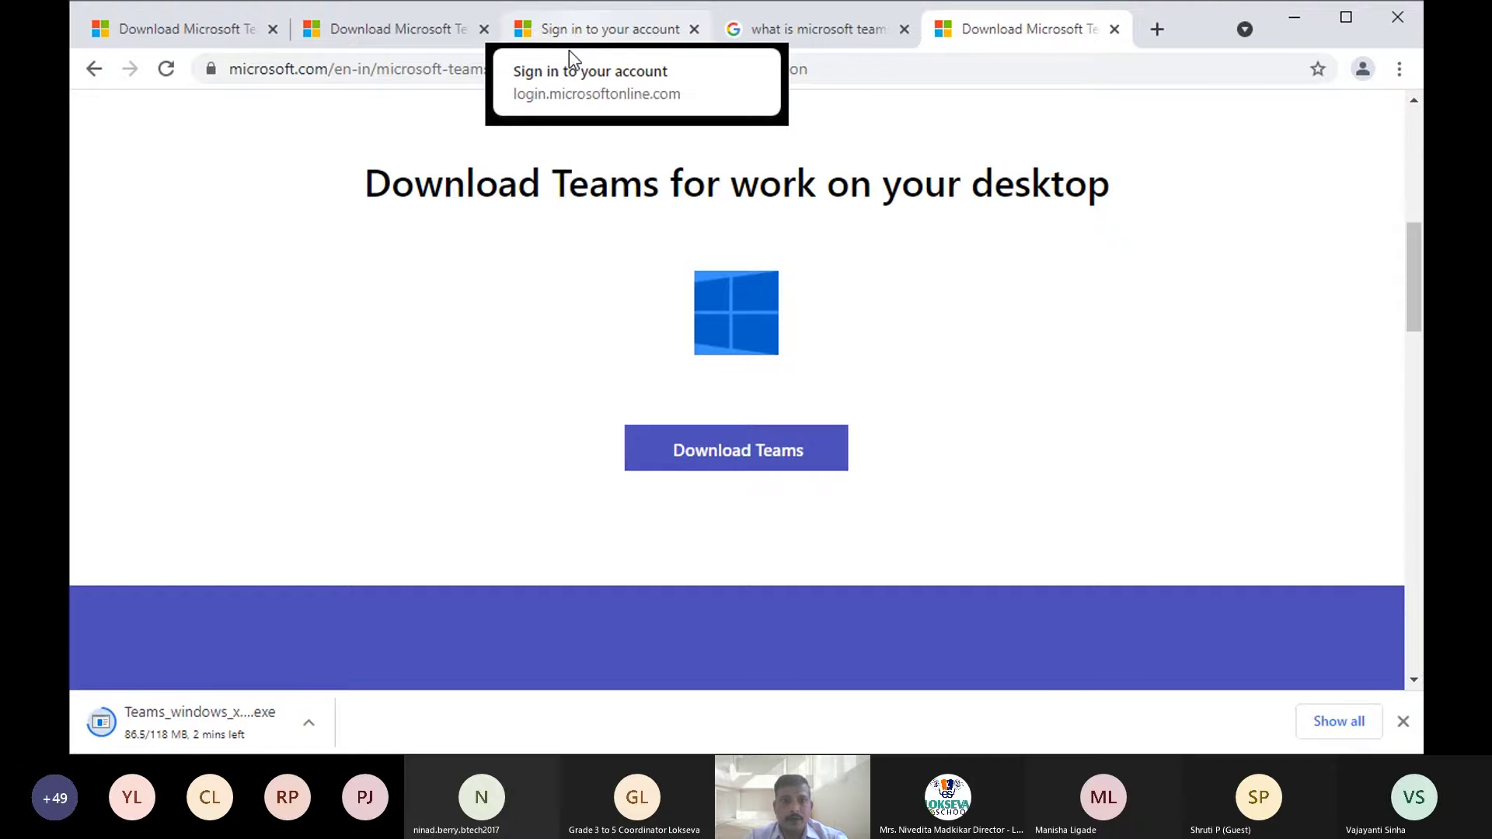
- Go to teams.microsoft.com in a new tab, fixing the misspelled address
{"action": "left_click", "coordinate": [1156, 29]}
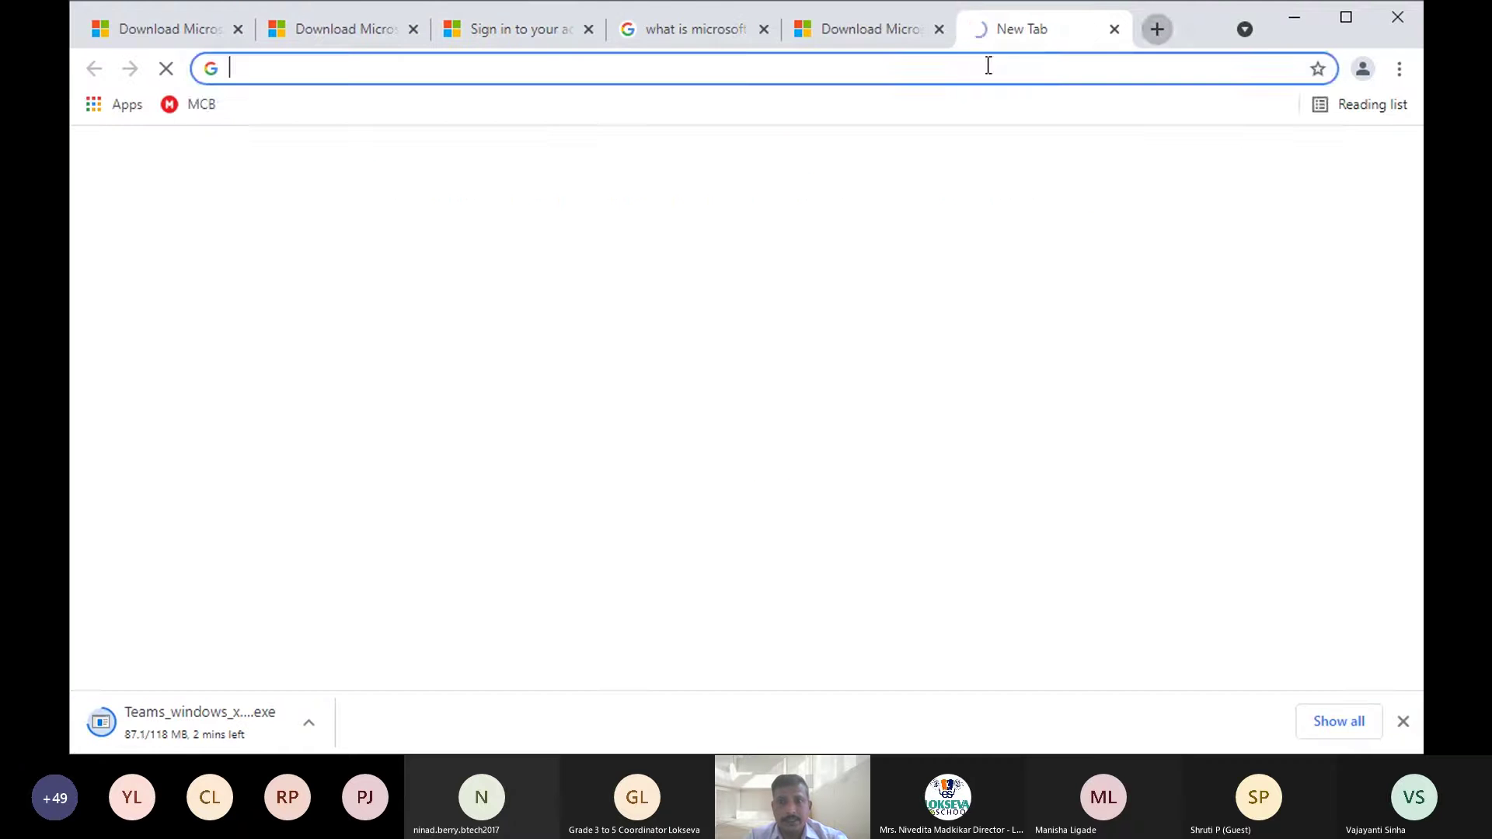
{"action": "type", "text": "team"}
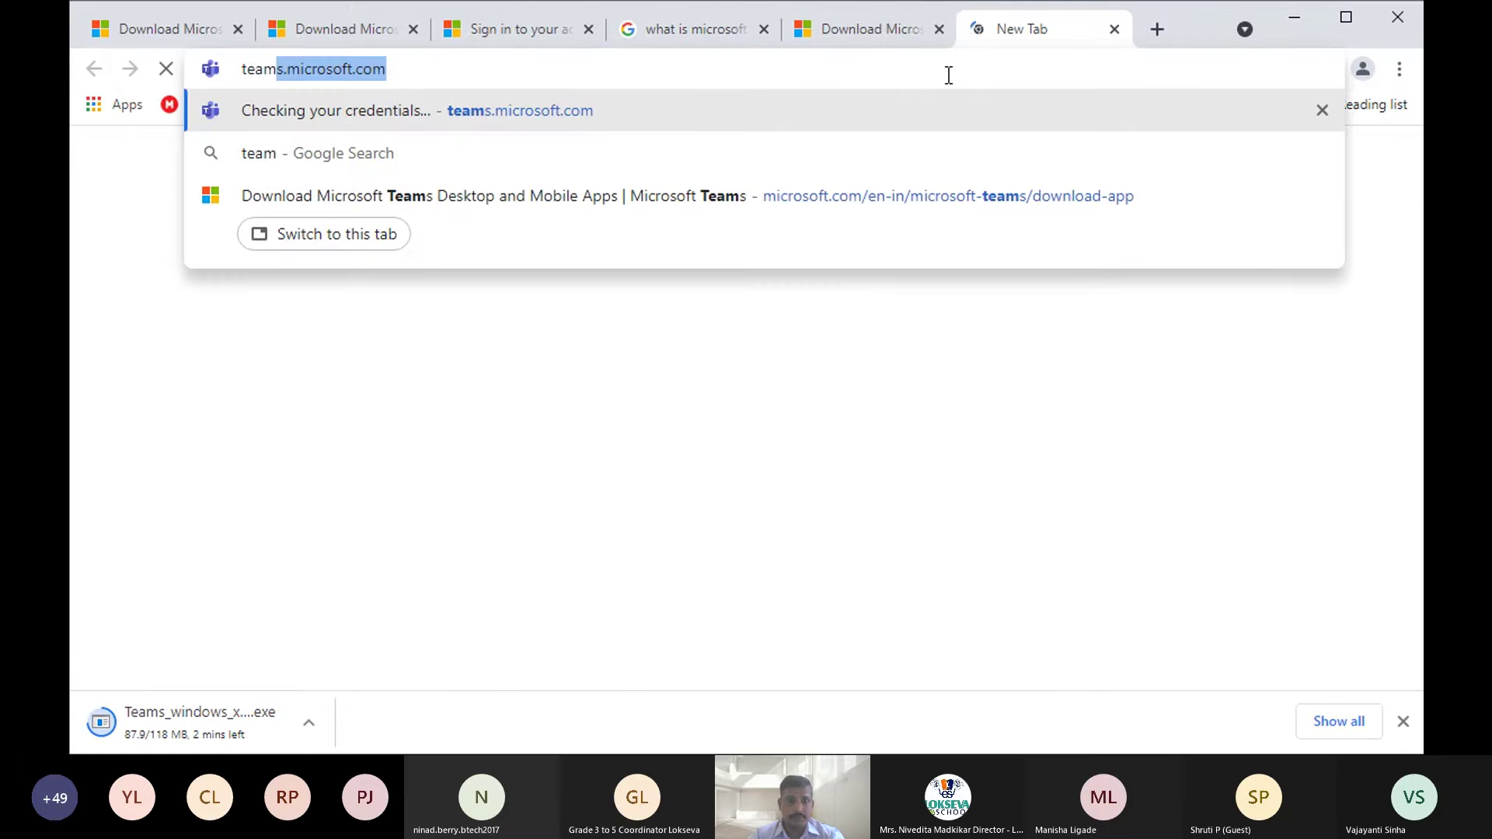
{"action": "type", "text": "s.m"}
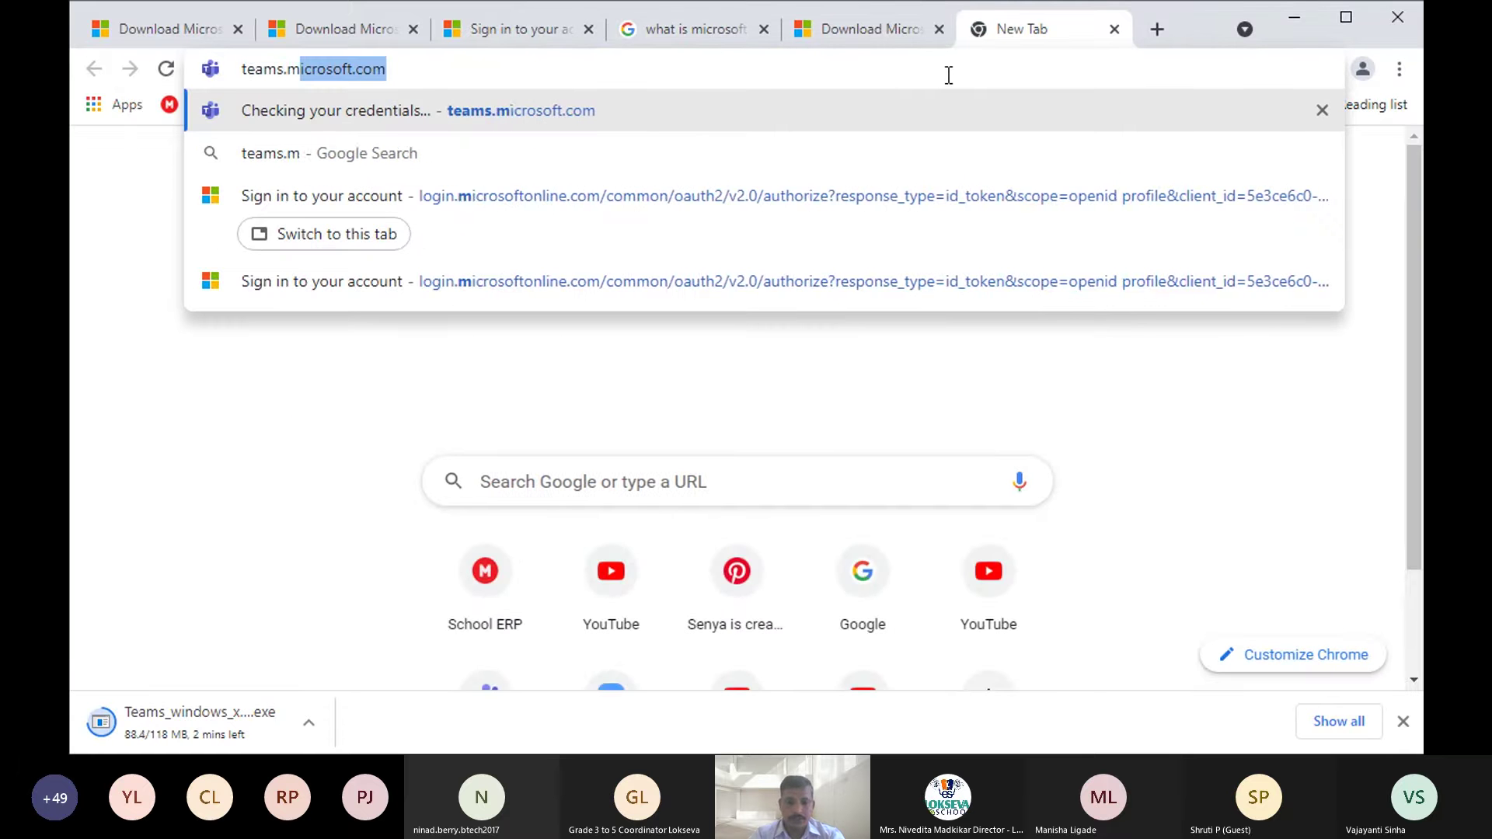
{"action": "type", "text": "icrosfot"}
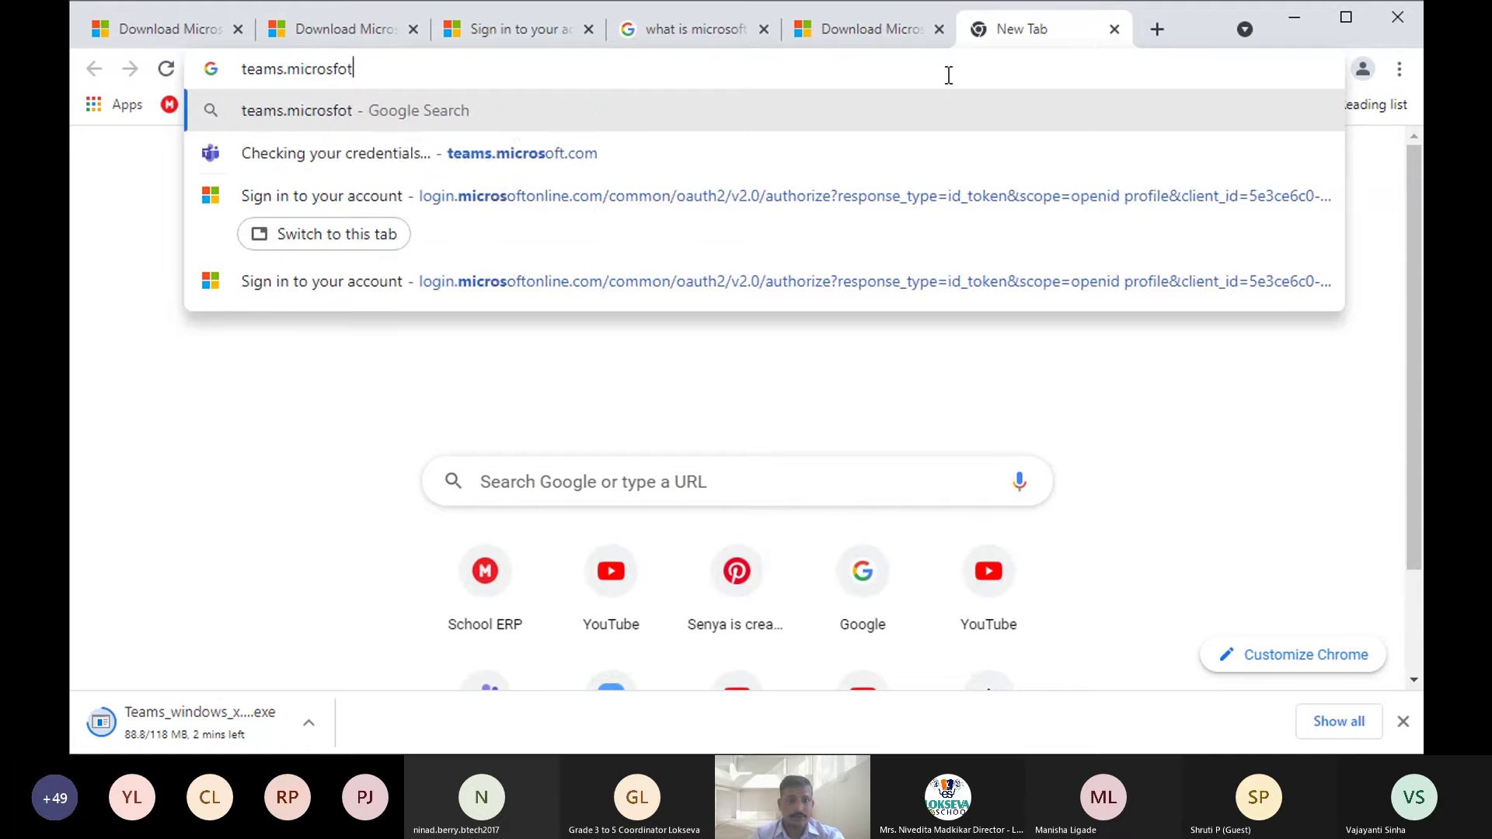
{"action": "key", "text": "BackSpace"}
{"action": "key", "text": "BackSpace"}
{"action": "key", "text": "BackSpace"}
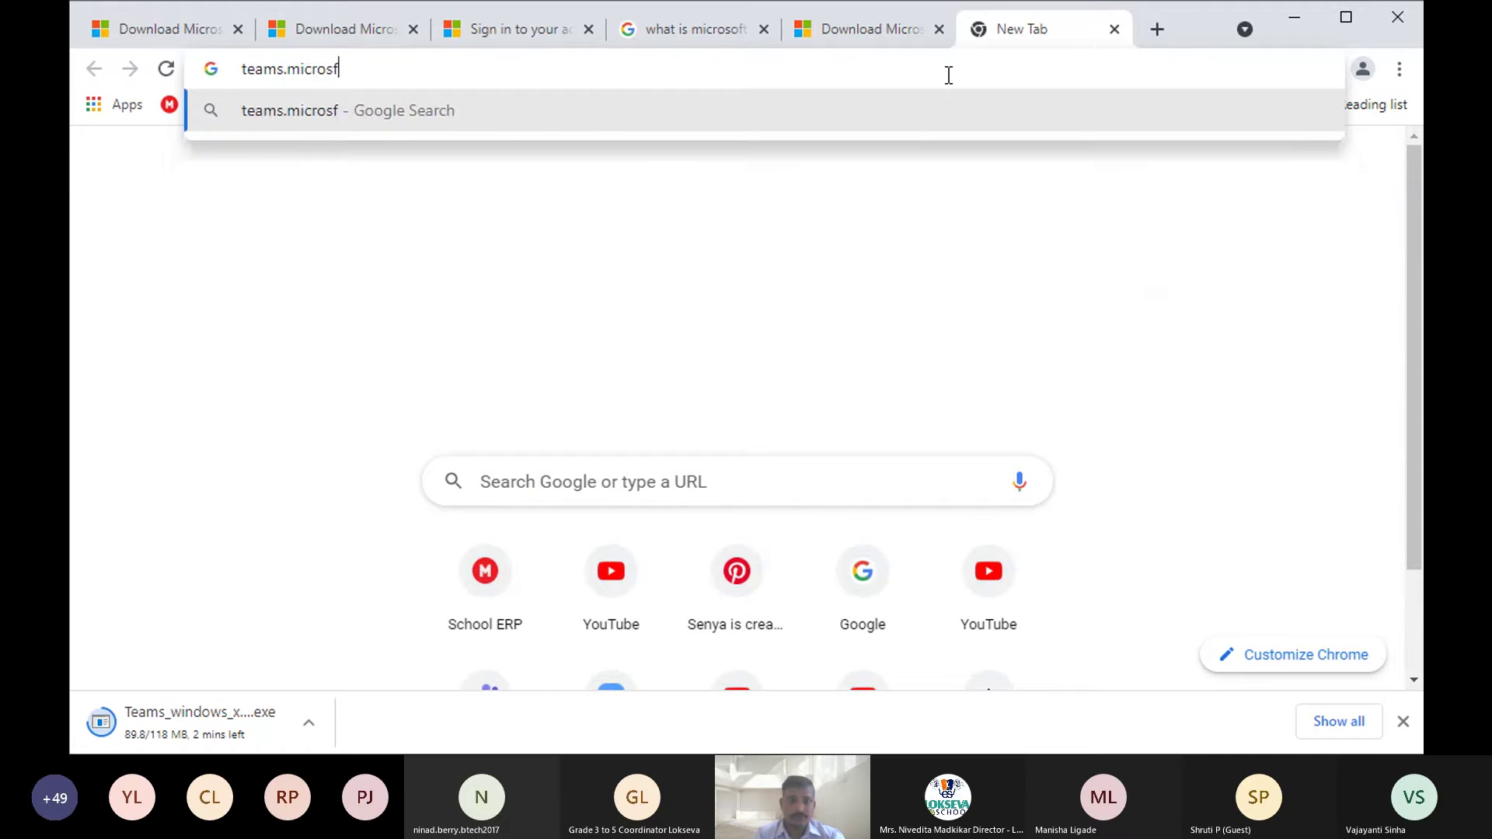
{"action": "type", "text": "o"}
{"action": "type", "text": "ft.com"}
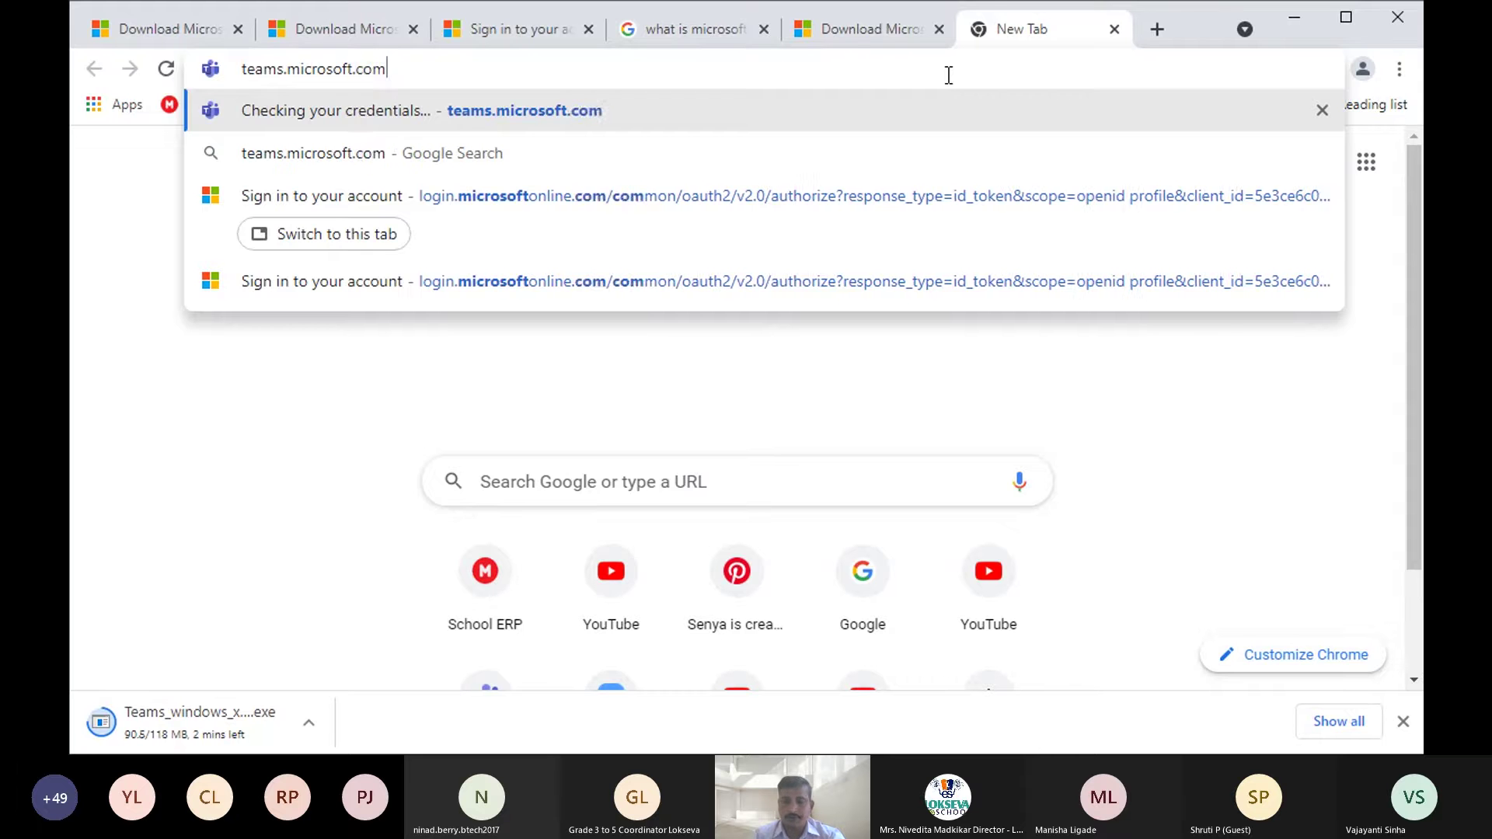
{"action": "key", "text": "Return"}
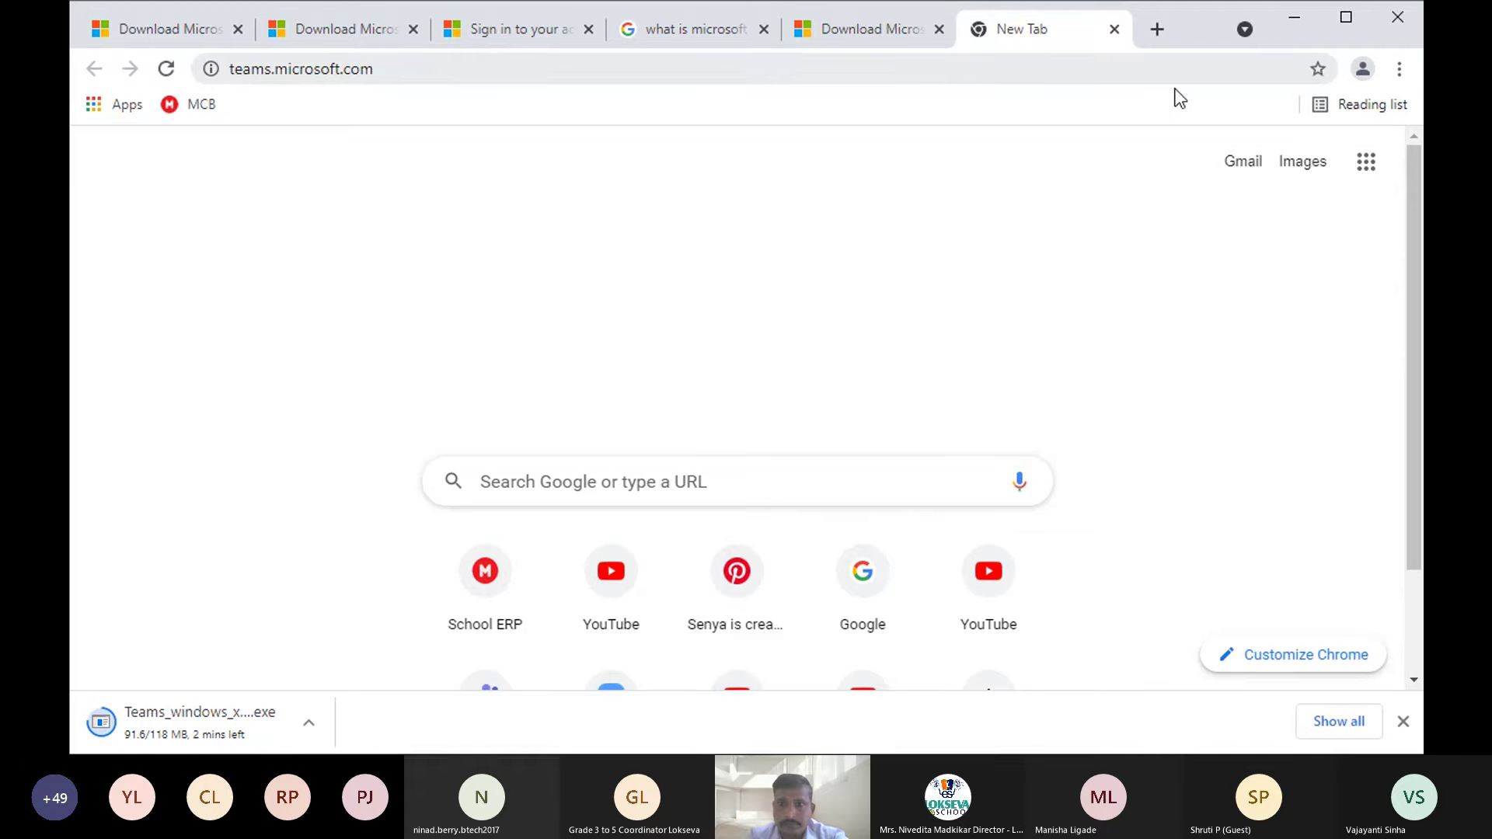
- Maximize the browser and reload teams.microsoft.com until the account picker appears
{"action": "double_click", "coordinate": [598, 67]}
{"action": "left_click", "coordinate": [590, 64]}
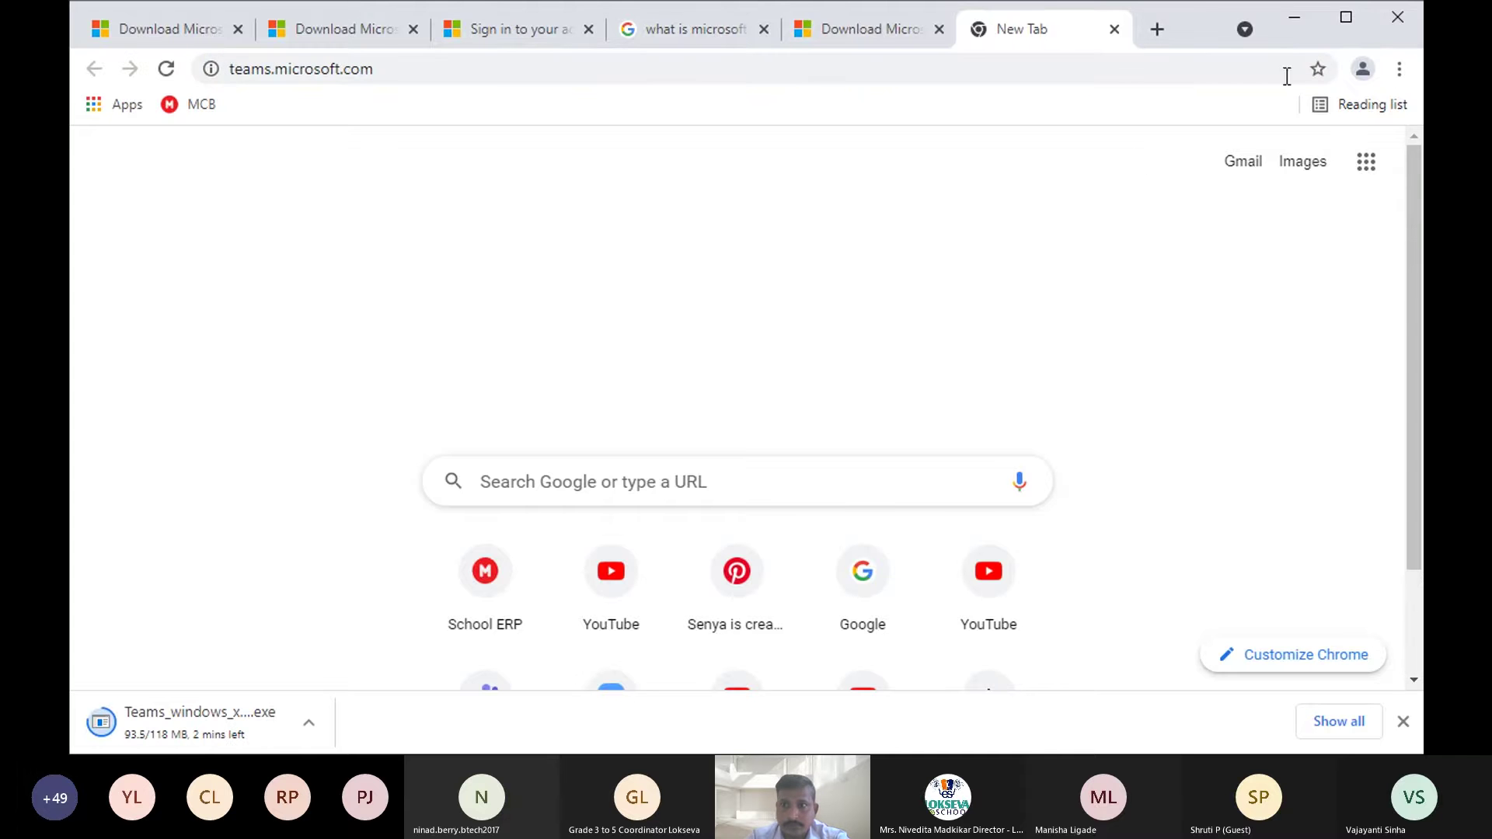
{"action": "left_click", "coordinate": [1346, 24]}
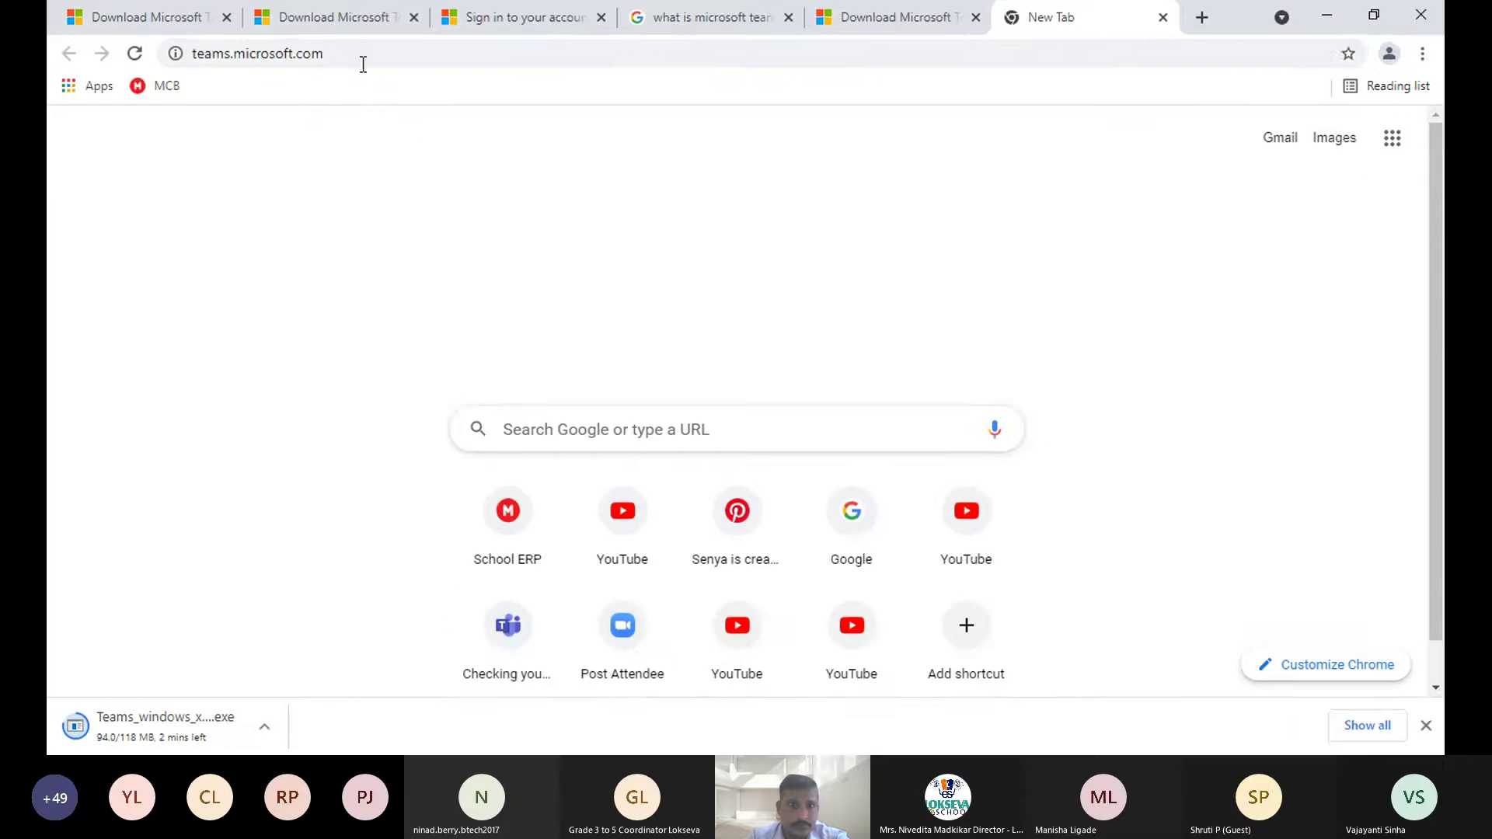
{"action": "left_click", "coordinate": [362, 62]}
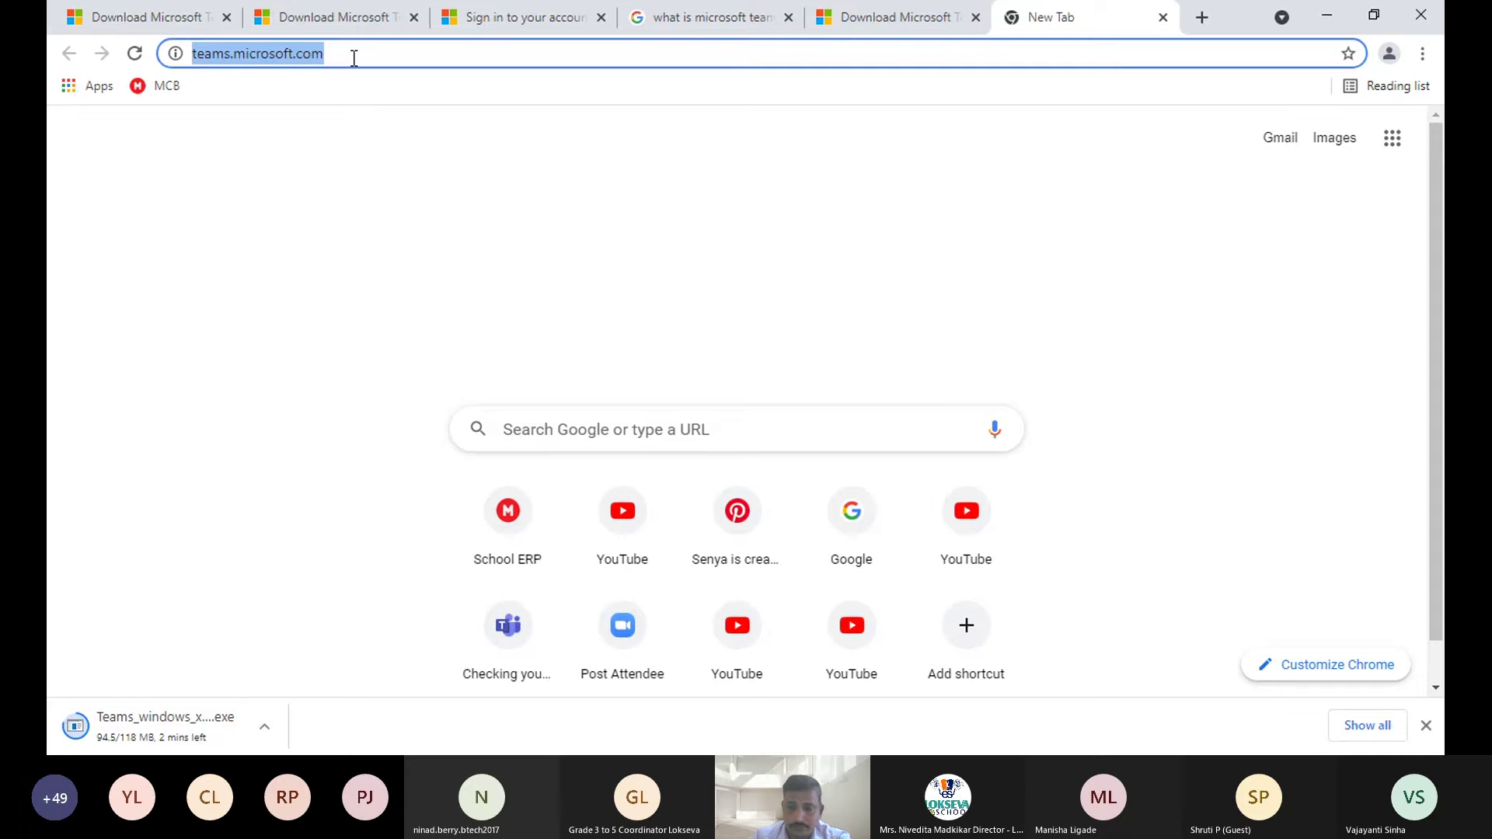
{"action": "key", "text": "Escape"}
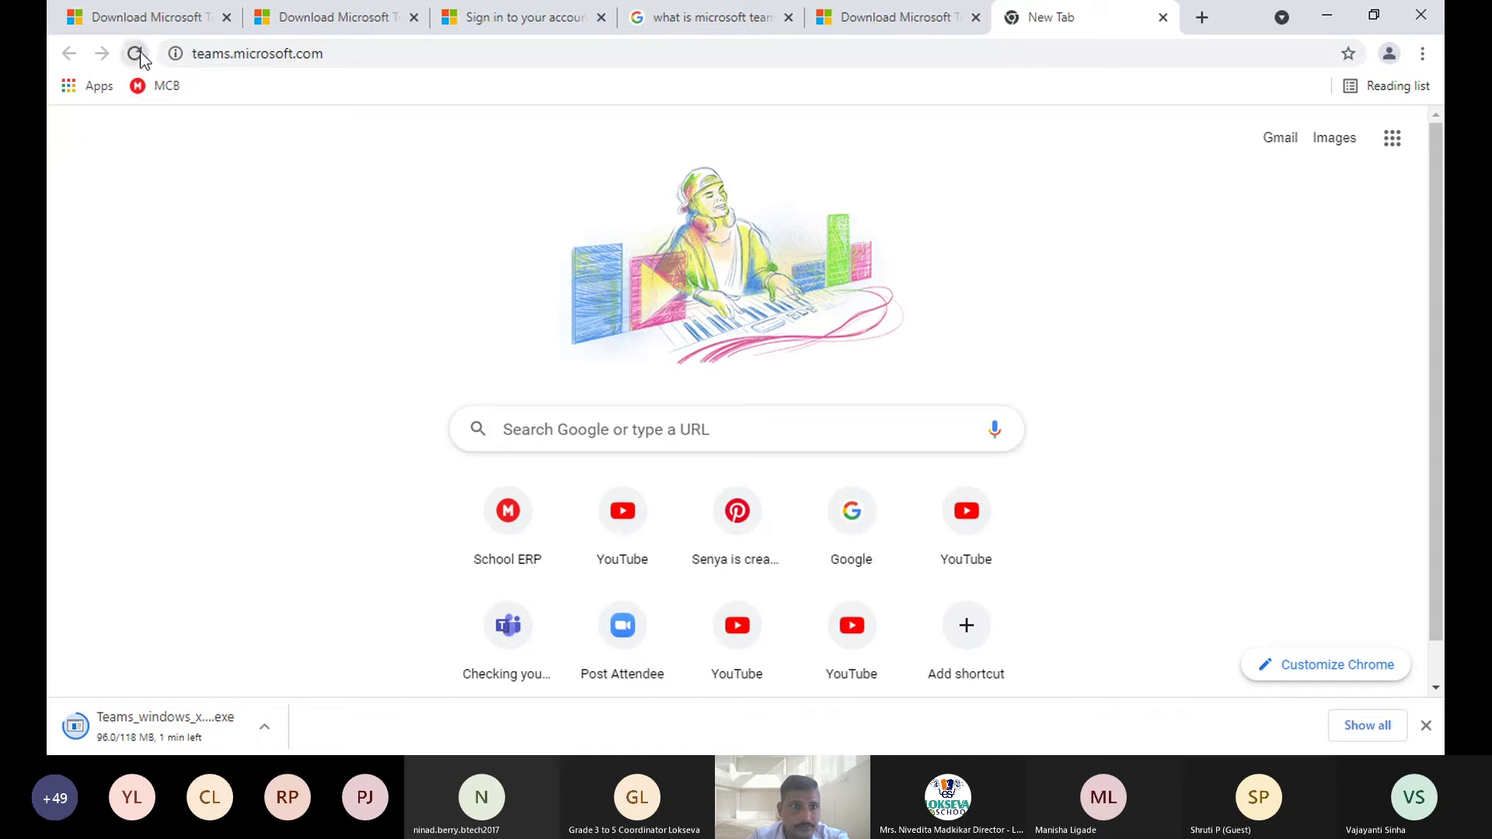
{"action": "left_click", "coordinate": [211, 57]}
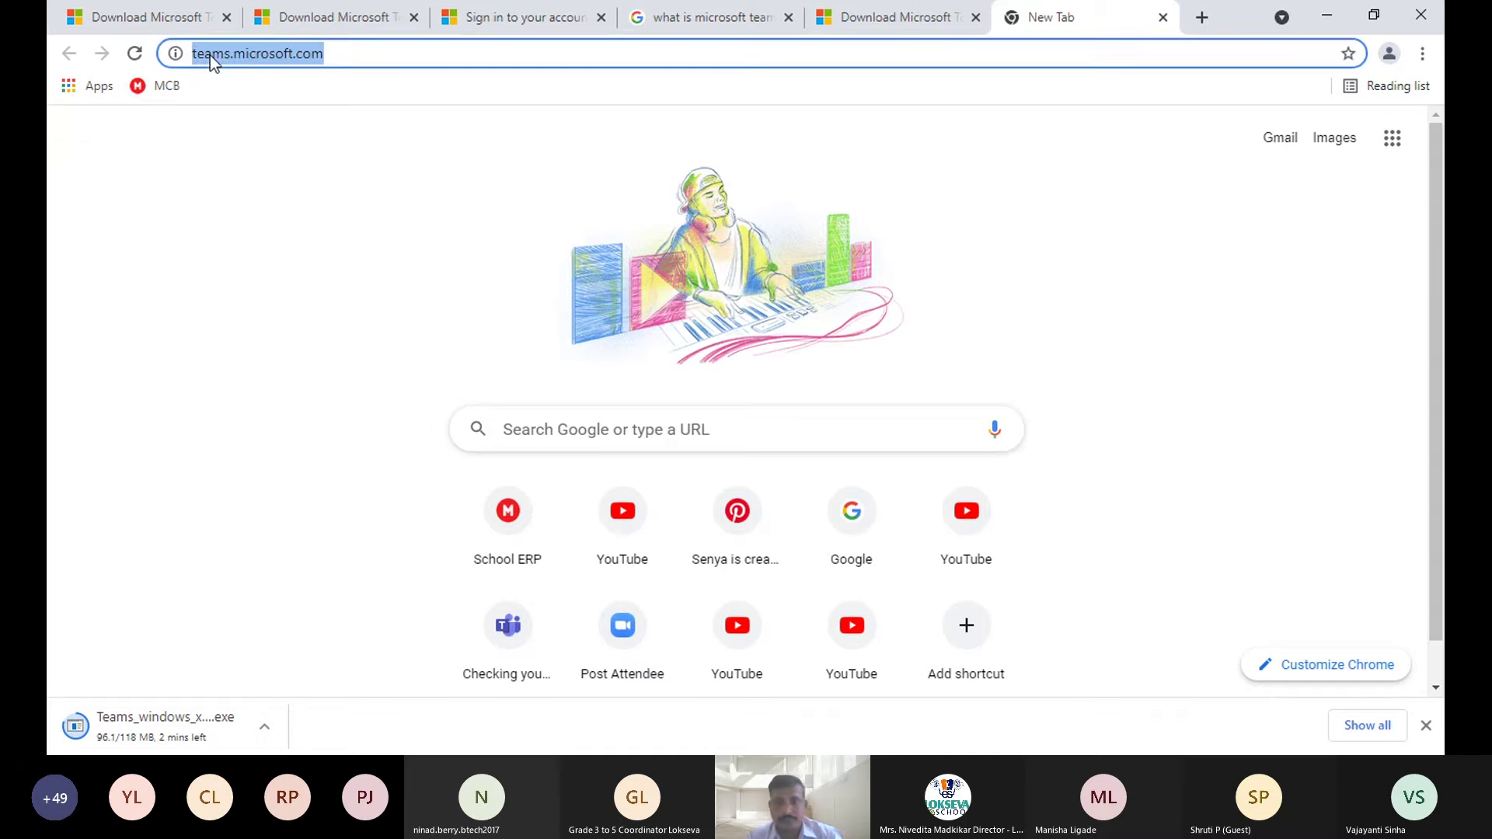
{"action": "type", "text": "tea"}
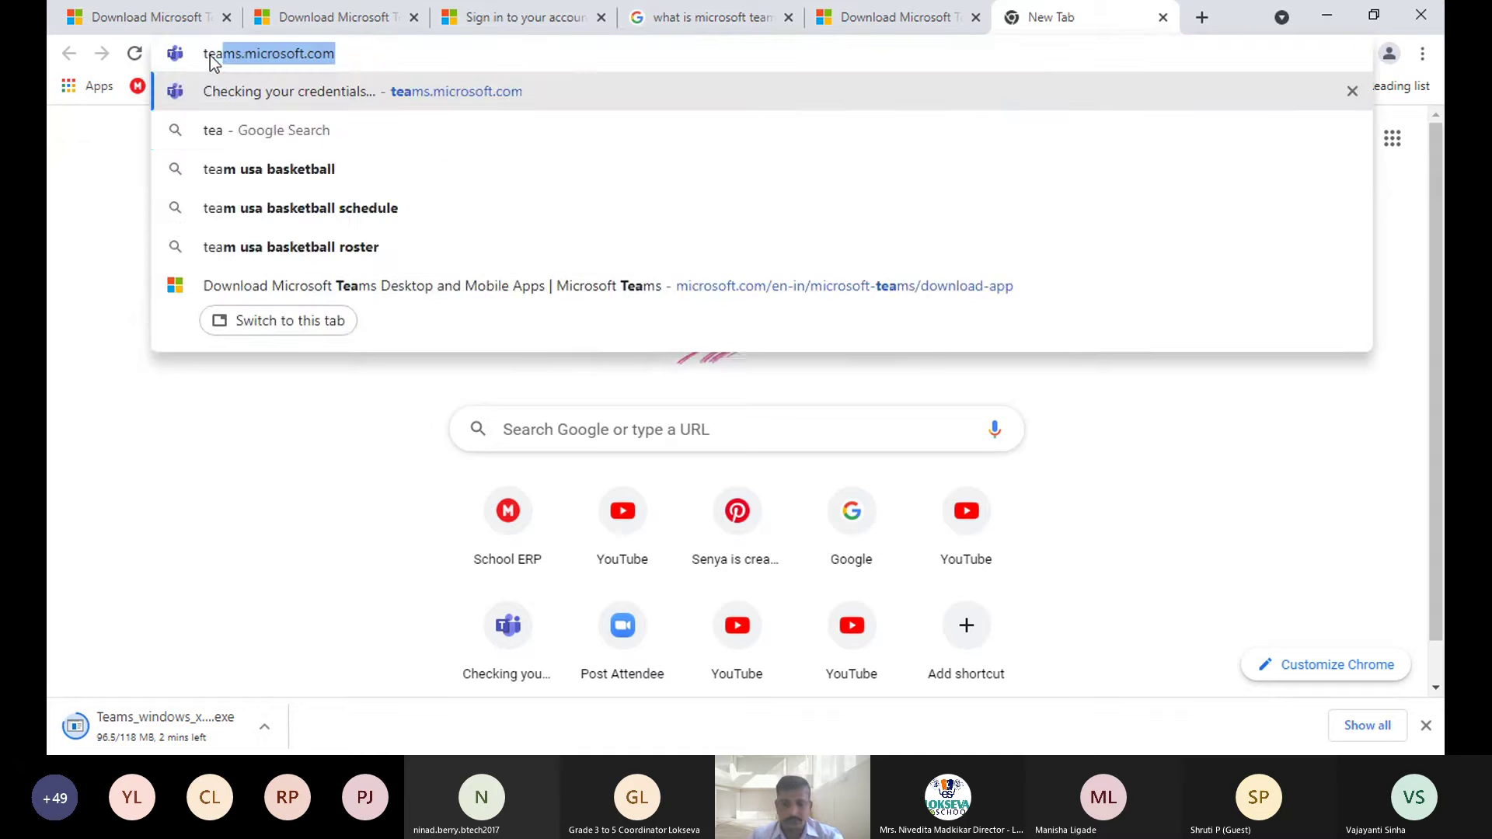
{"action": "key", "text": "Return"}
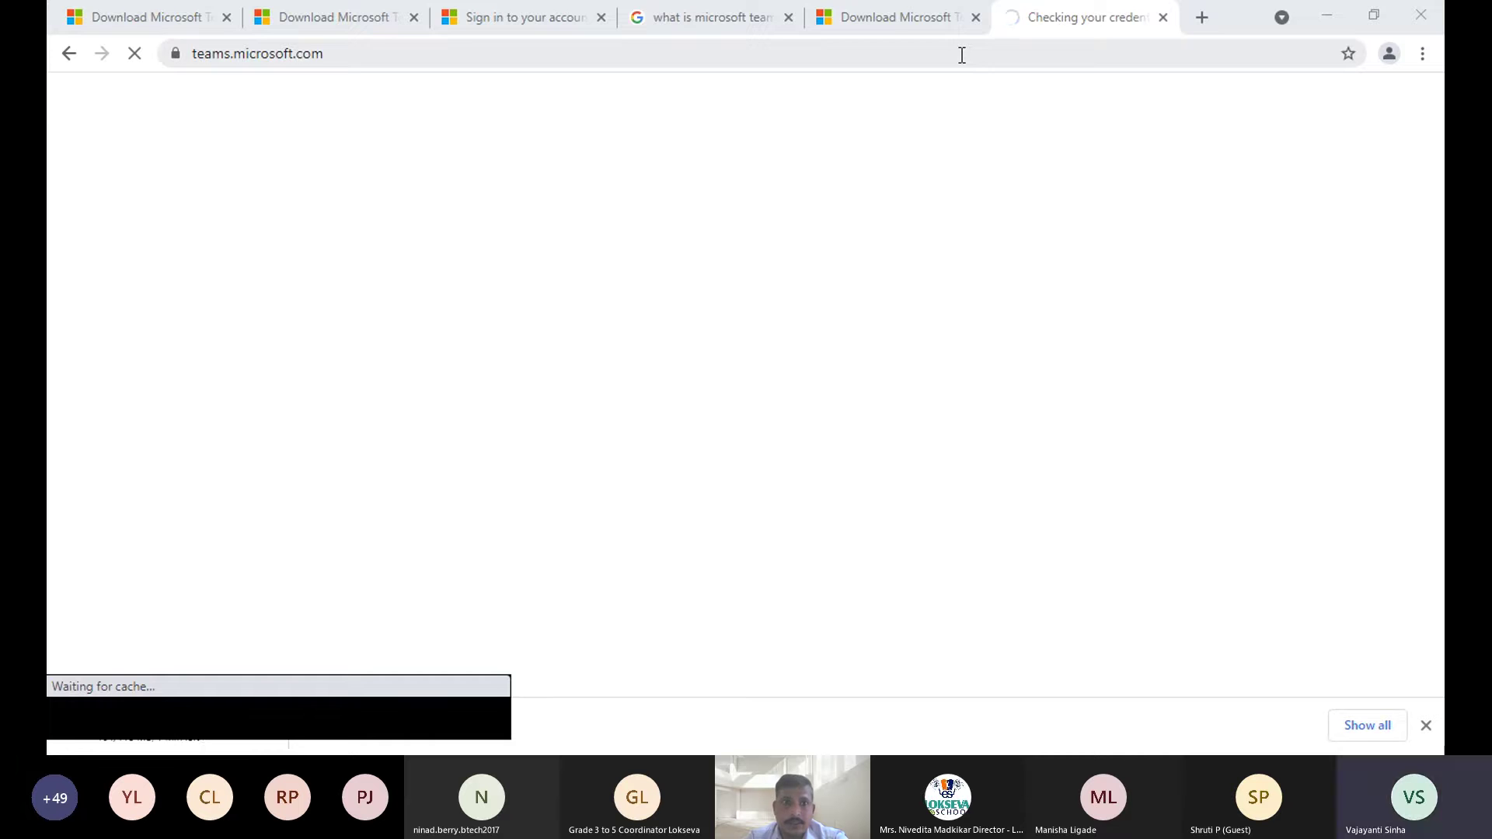
{"action": "left_click", "coordinate": [961, 55]}
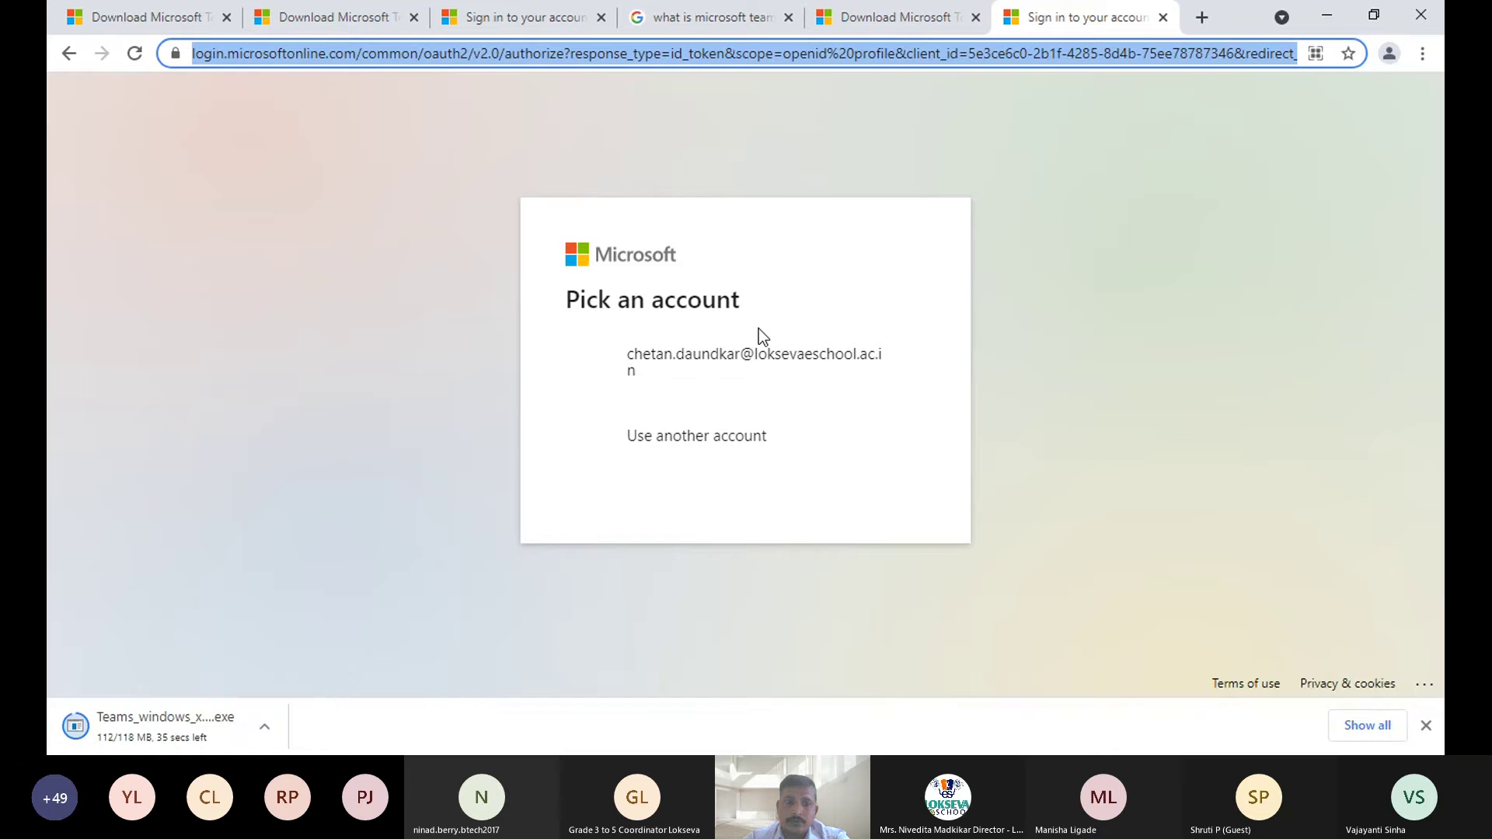
- Sign in with another account, entering the school account's e-mail and password
{"action": "left_click", "coordinate": [698, 439]}
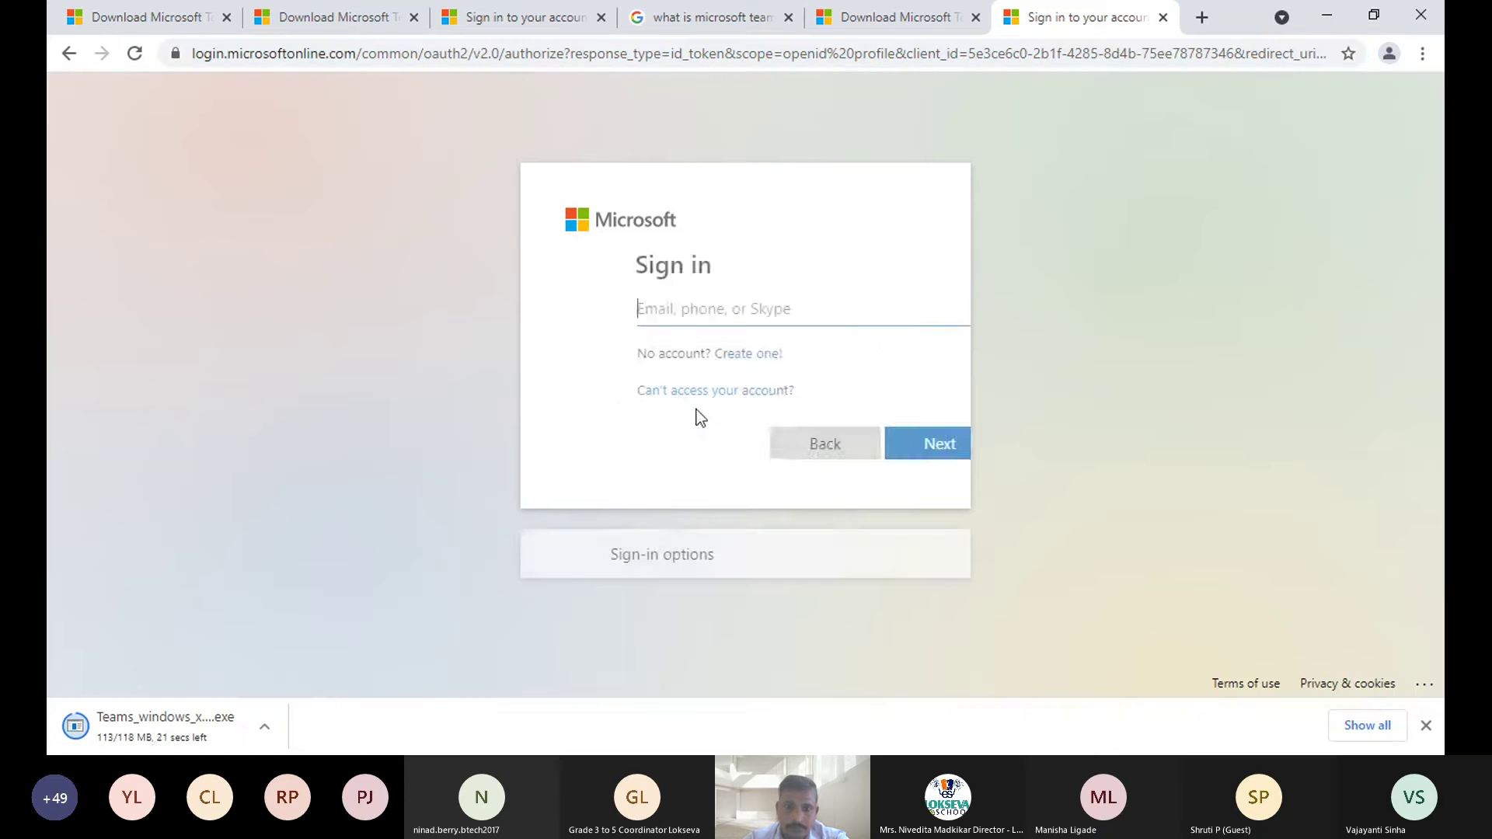
{"action": "left_click", "coordinate": [680, 317]}
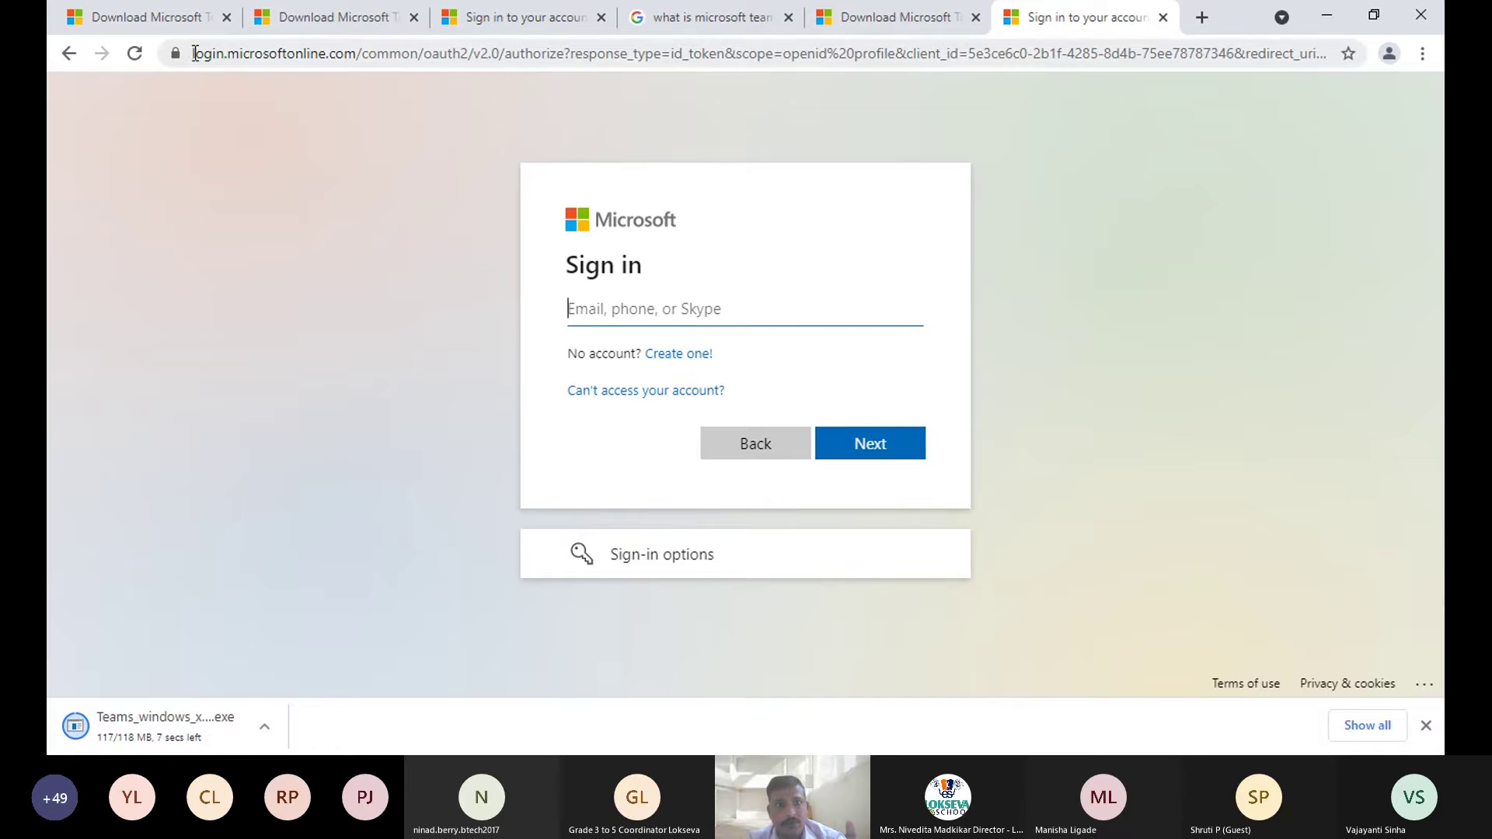
{"action": "left_click_drag", "start_coordinate": [192, 53], "coordinate": [1291, 49]}
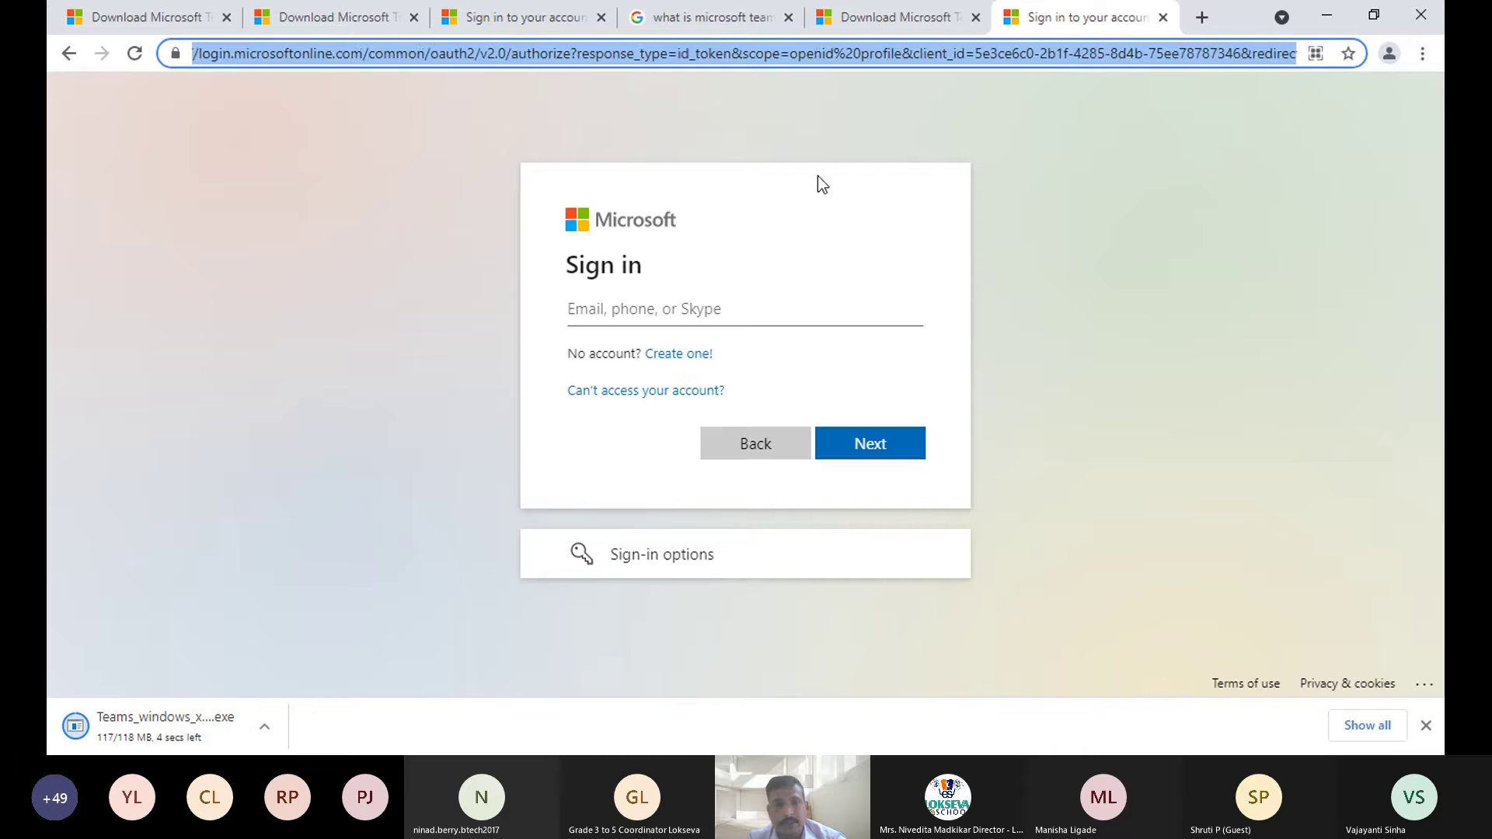
{"action": "left_click", "coordinate": [657, 312]}
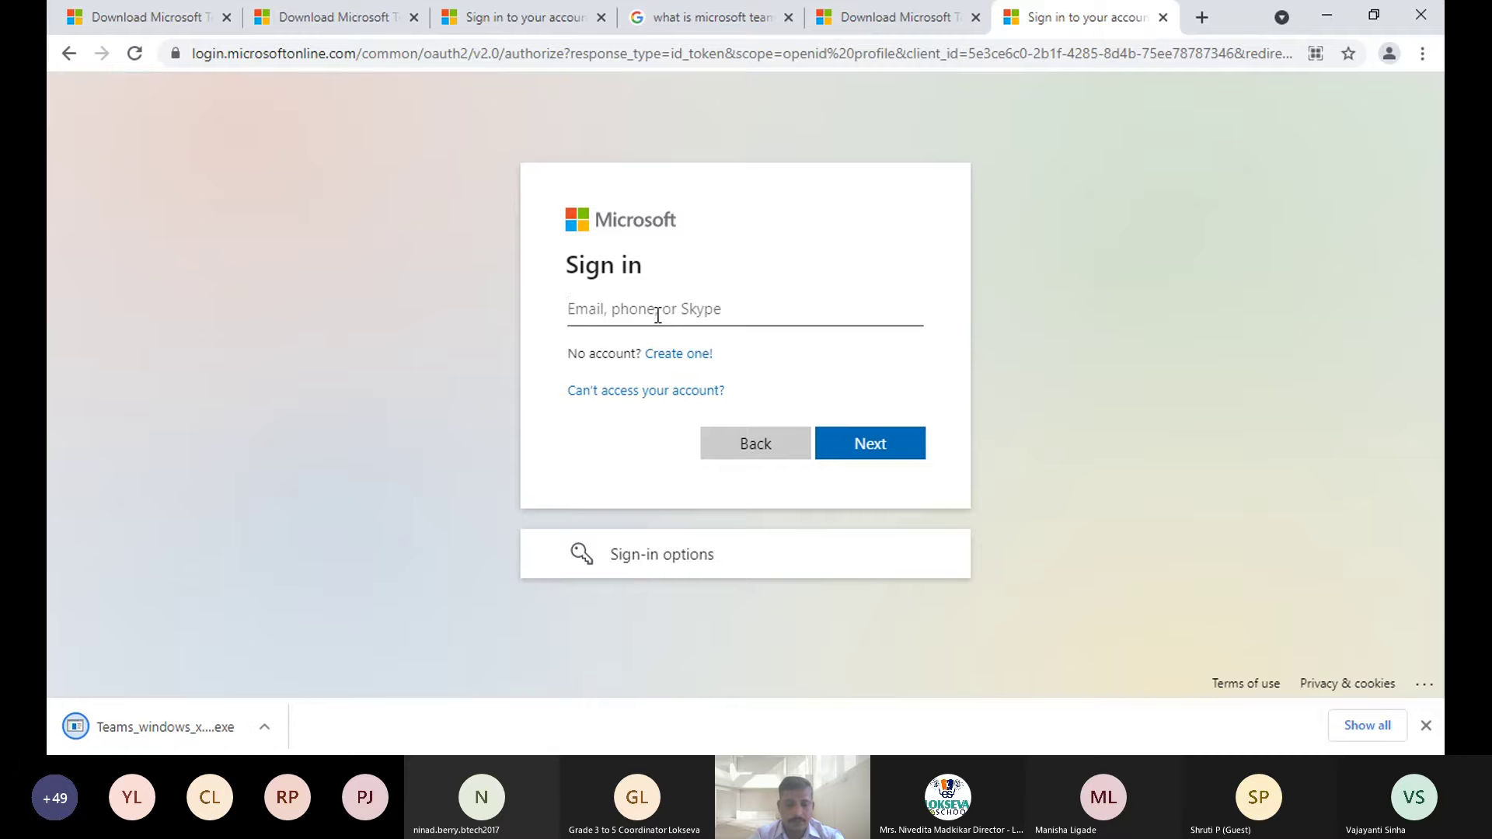
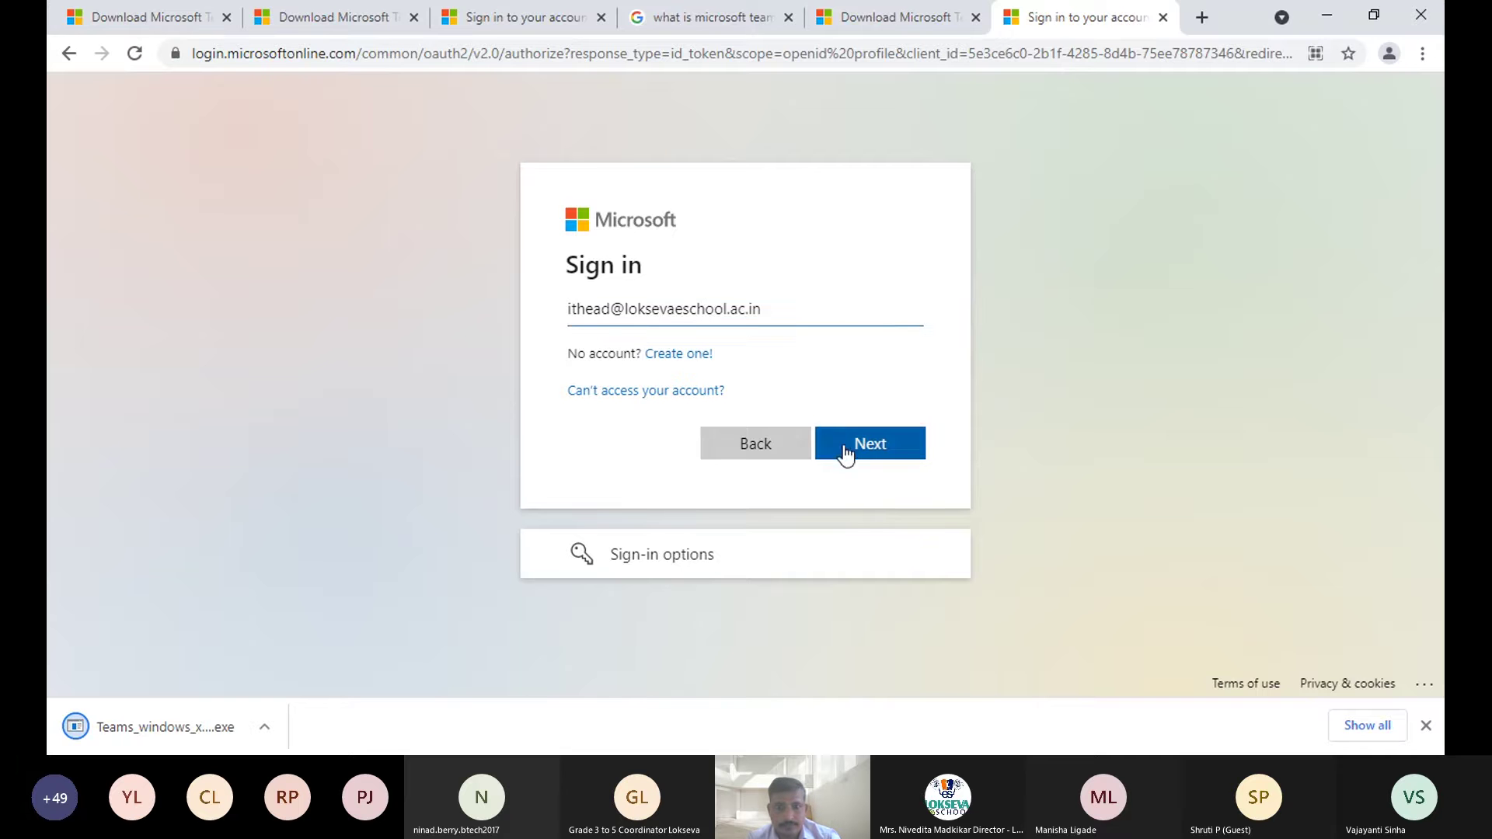
{"action": "left_click", "coordinate": [857, 445]}
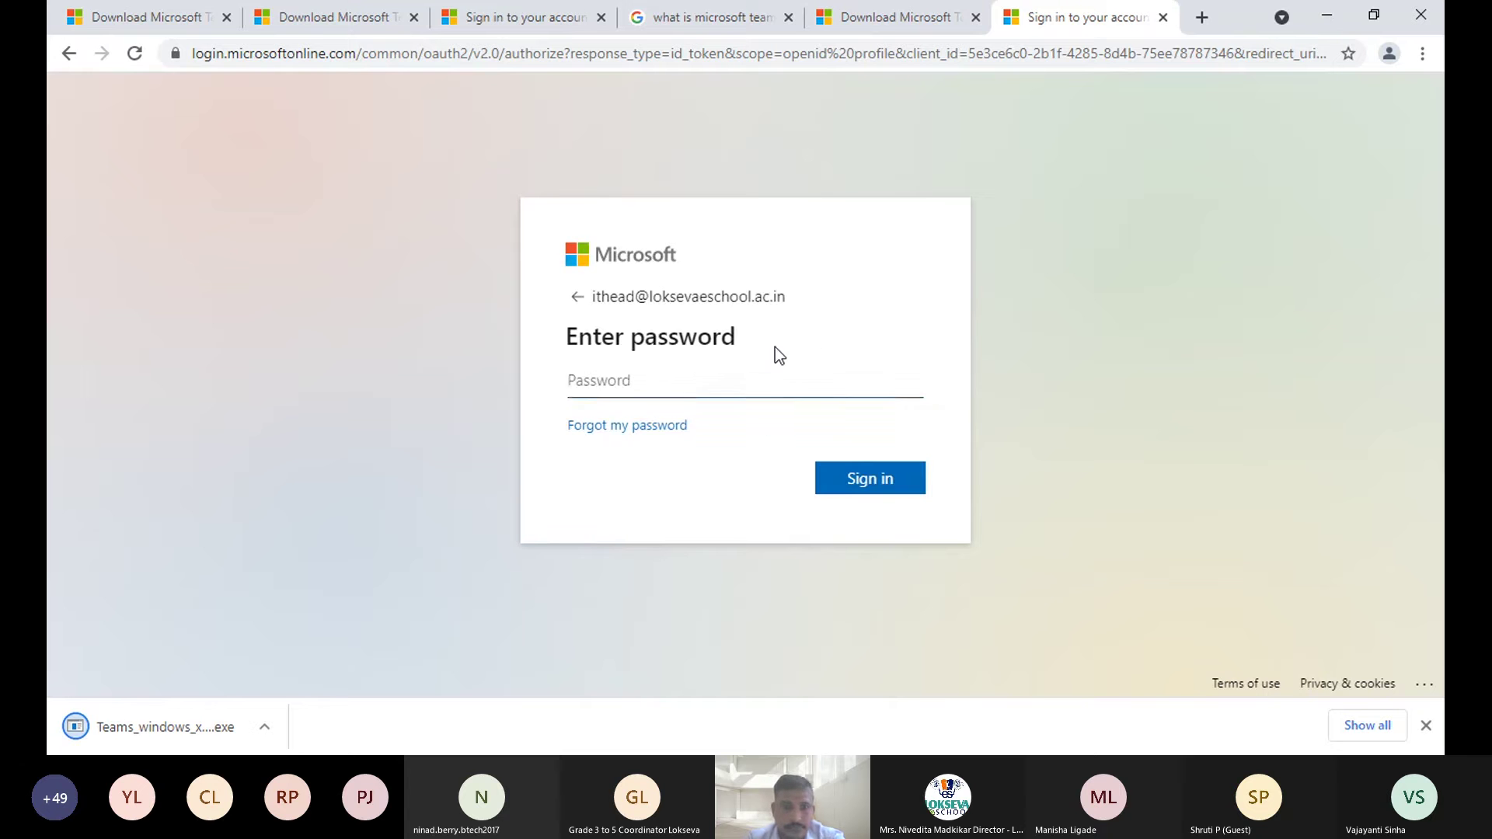
{"action": "type", "text": "•"}
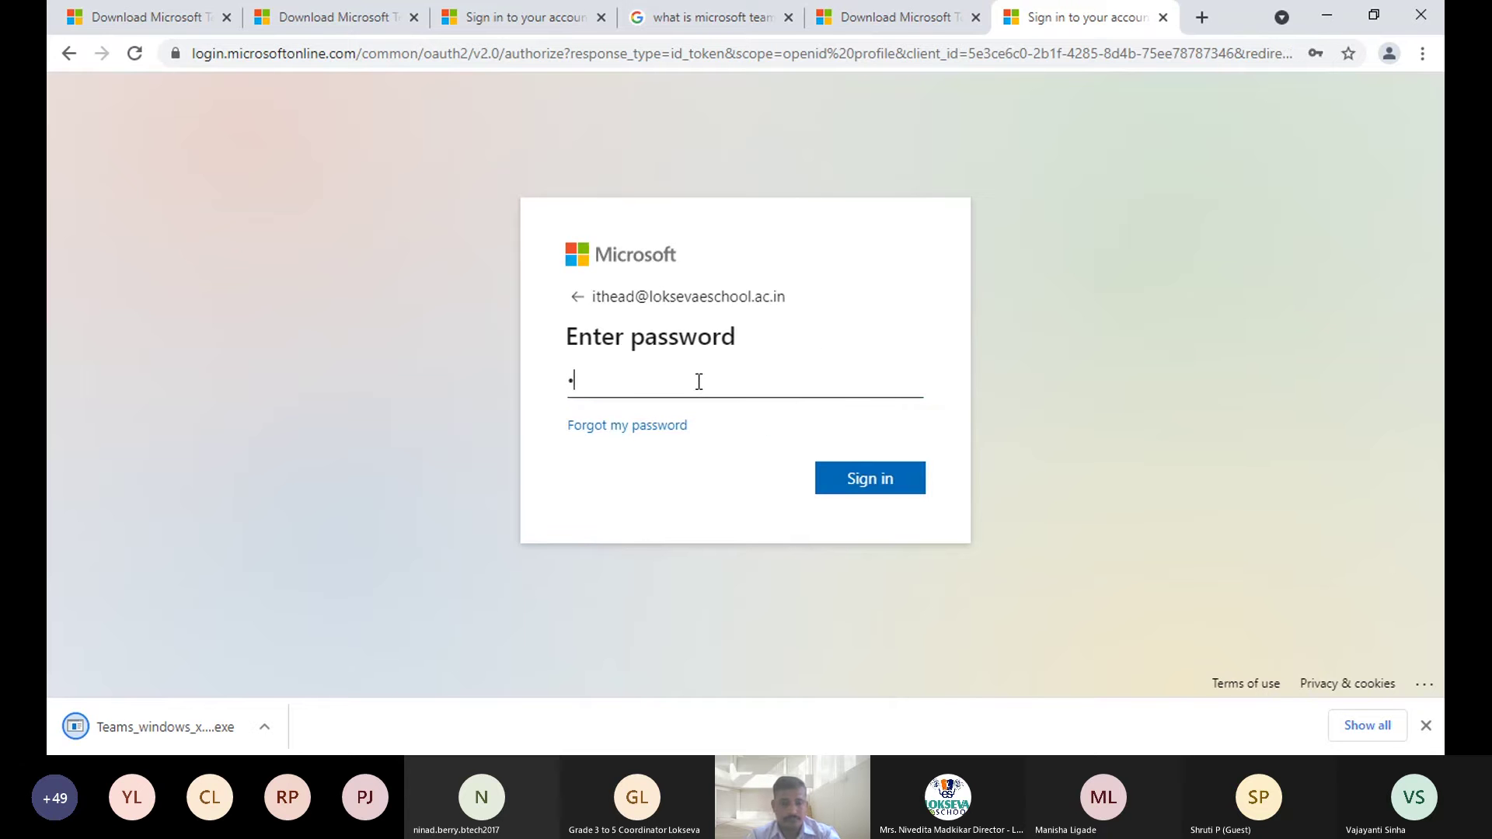
{"action": "type", "text": "••••••••"}
{"action": "key", "text": "Return"}
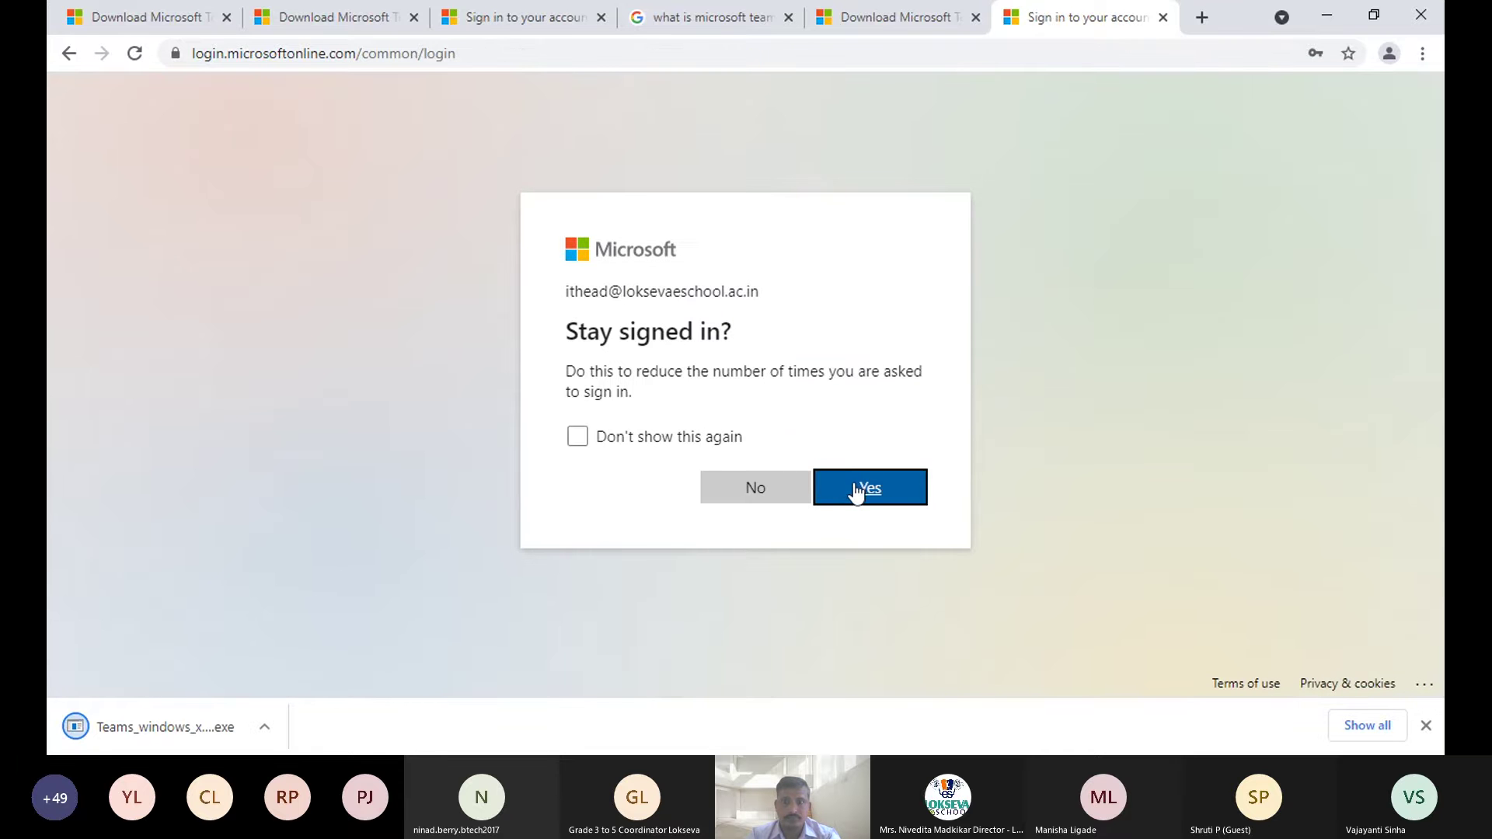
- Choose to stay signed in, with 'Don't show this again' ticked
{"action": "left_click", "coordinate": [710, 441]}
{"action": "left_click", "coordinate": [829, 493]}
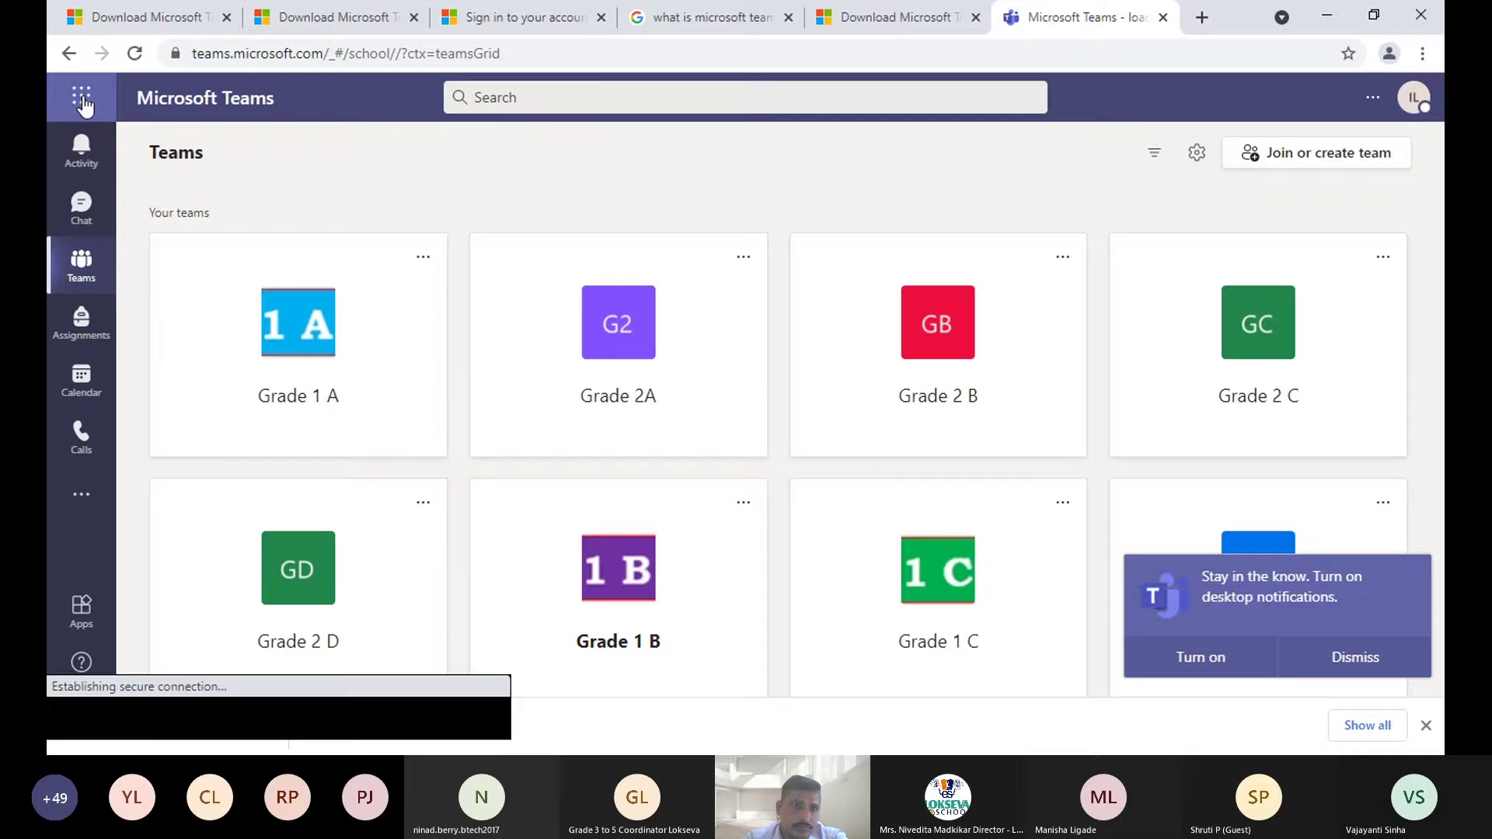
- Open the activity feed, browse the extra apps list, and view Lokseva Connect General posts
{"action": "left_click", "coordinate": [81, 163]}
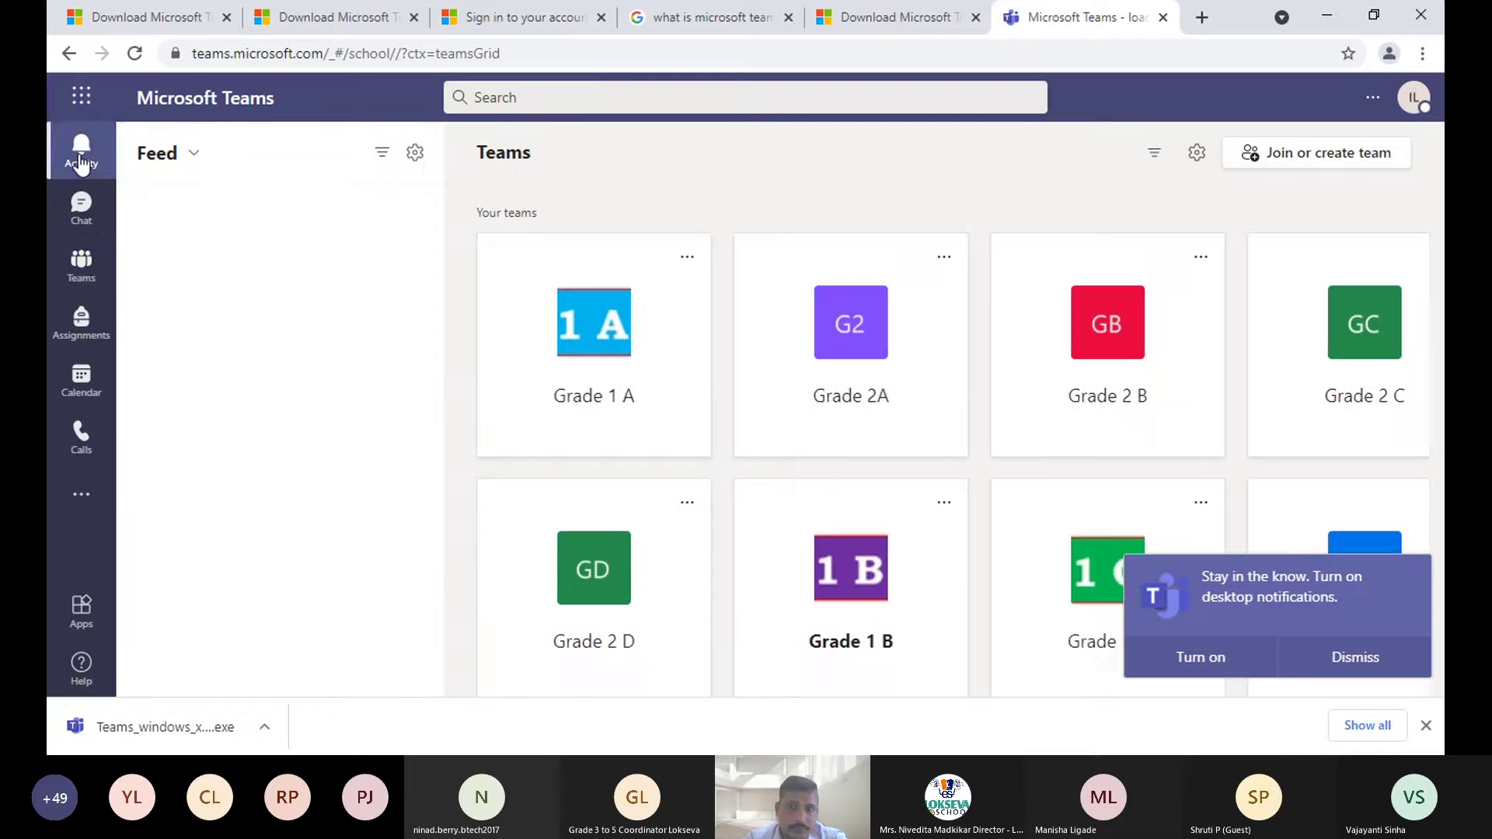
{"action": "left_click", "coordinate": [560, 149]}
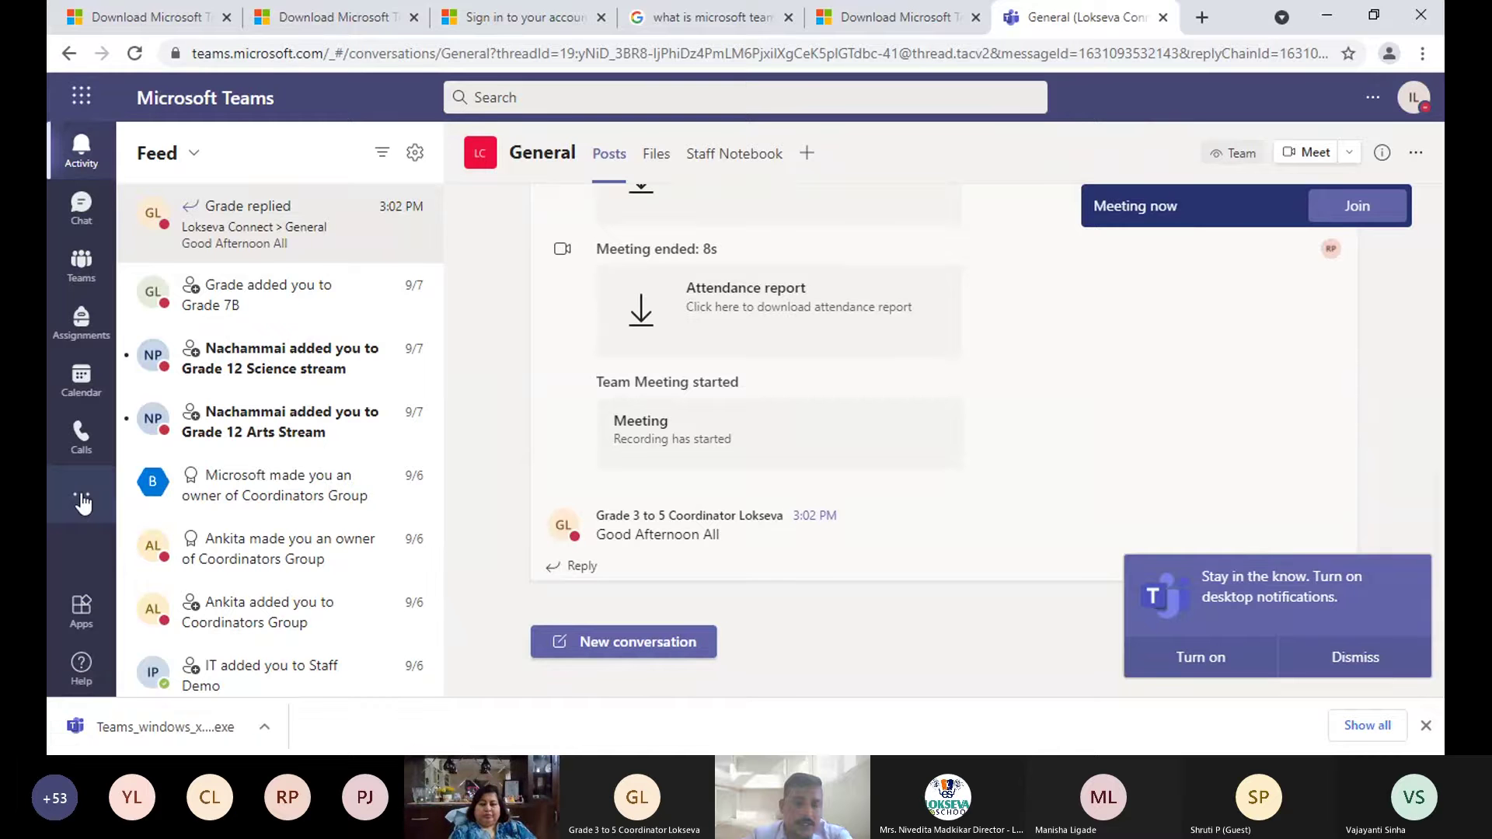
{"action": "left_click", "coordinate": [83, 501]}
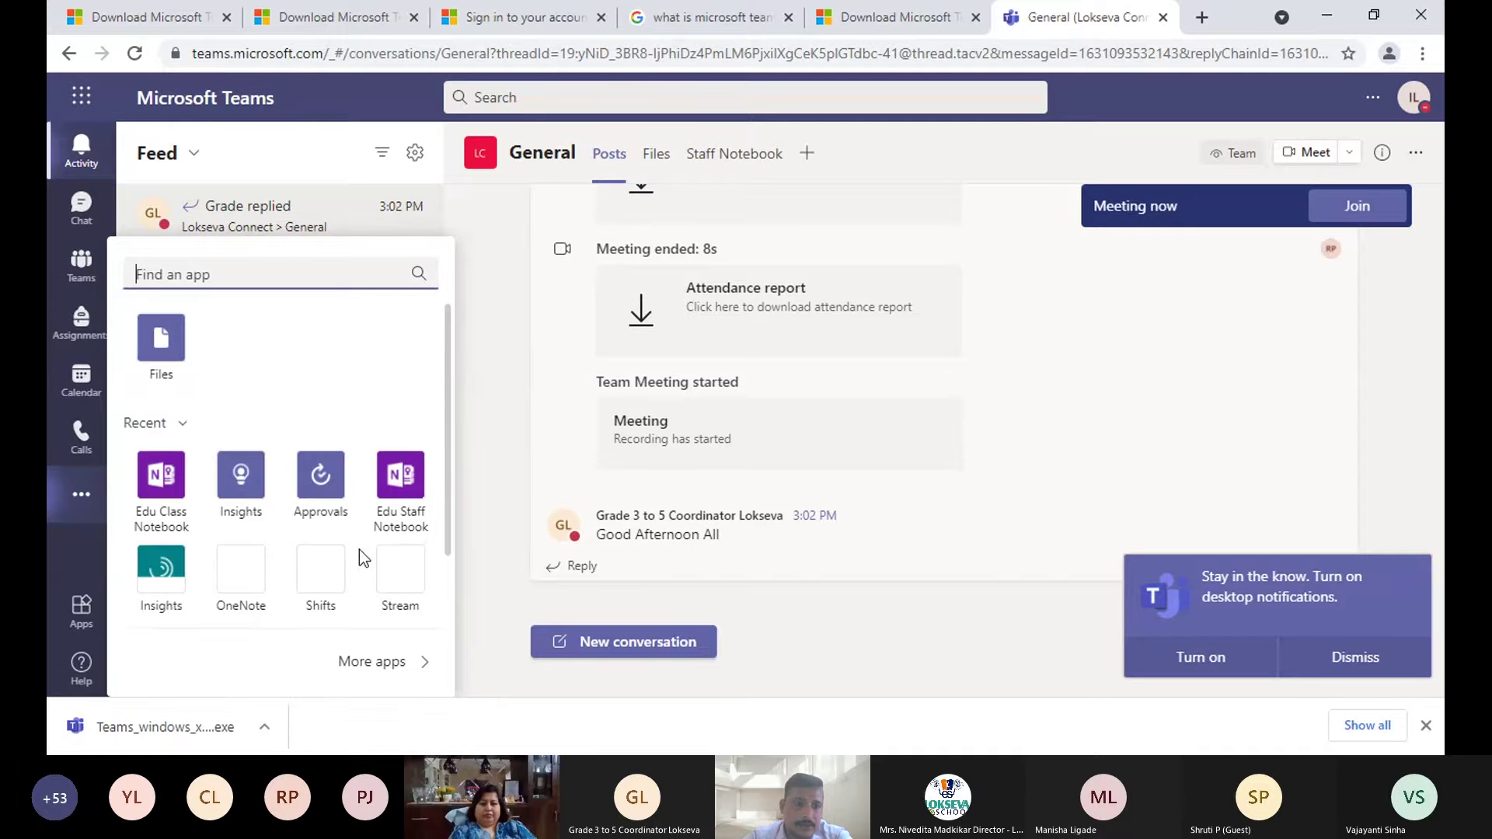
{"action": "scroll", "coordinate": [347, 525], "scroll_direction": "down", "scroll_amount": 2}
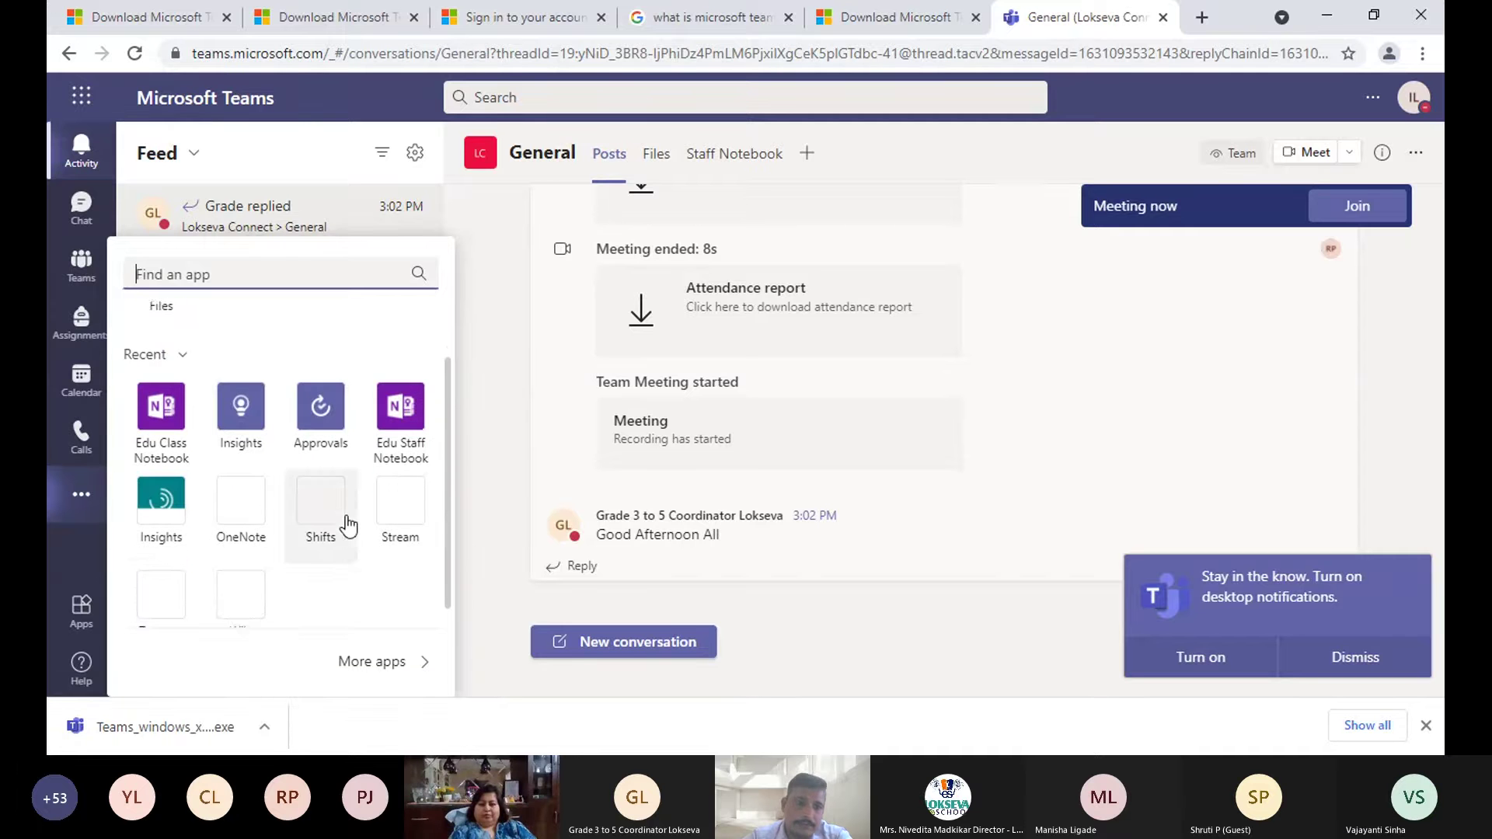
{"action": "left_click", "coordinate": [84, 500]}
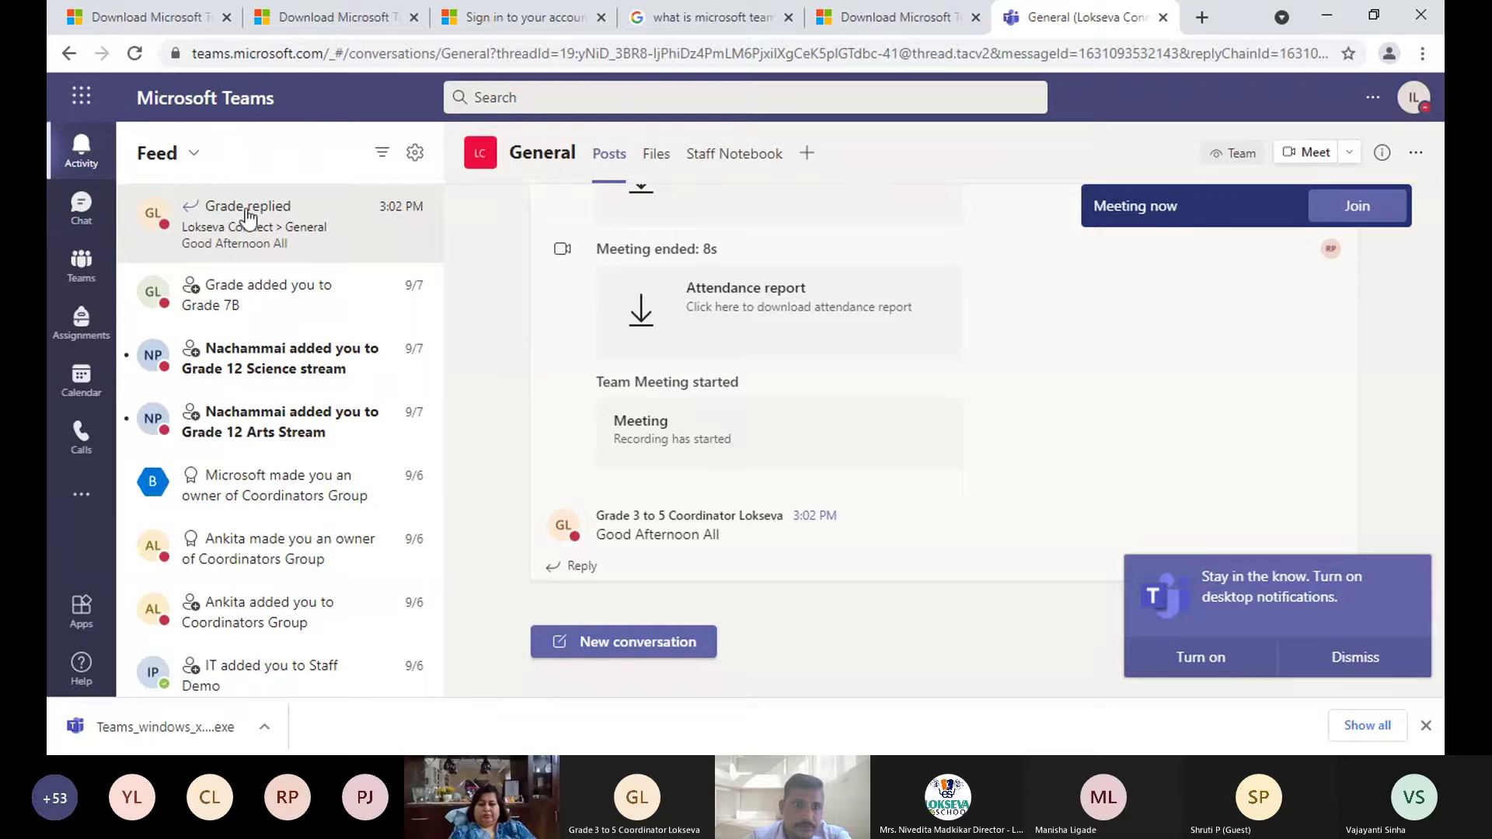
{"action": "scroll", "coordinate": [856, 257], "scroll_direction": "up", "scroll_amount": 5}
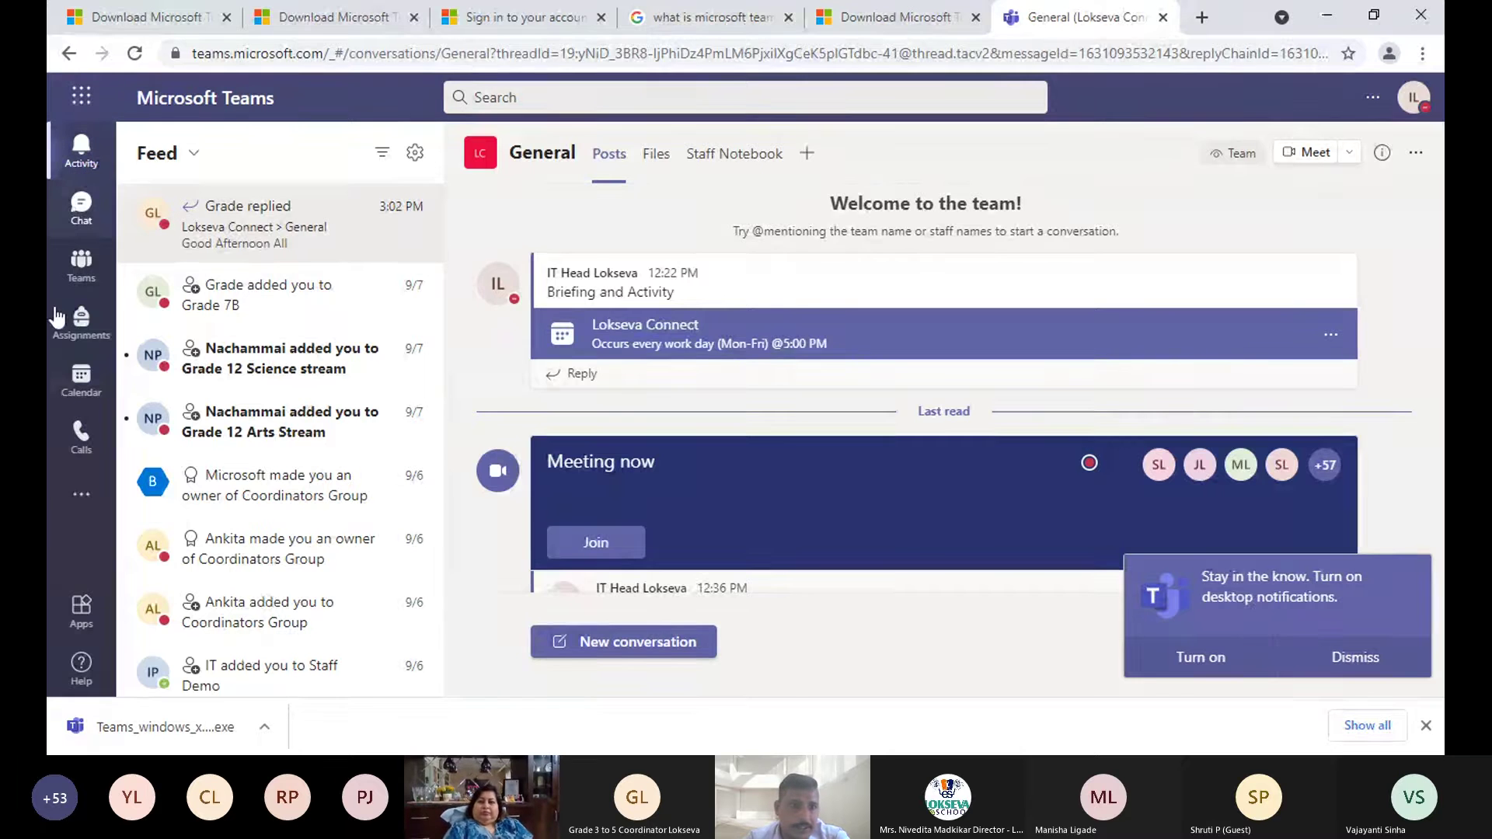
{"action": "left_click", "coordinate": [84, 276]}
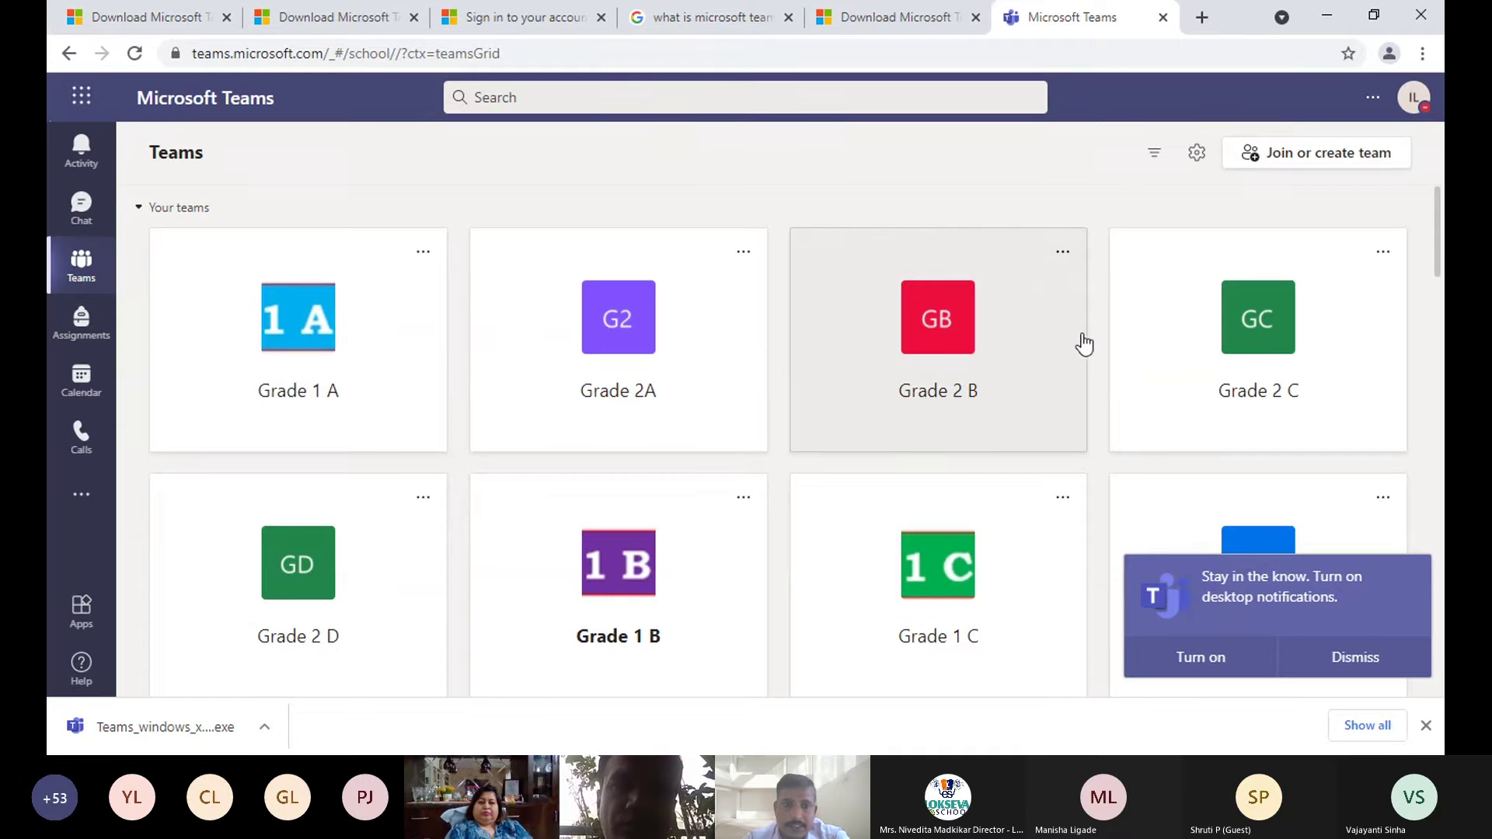
{"action": "scroll", "coordinate": [157, 417], "scroll_direction": "down", "scroll_amount": 5}
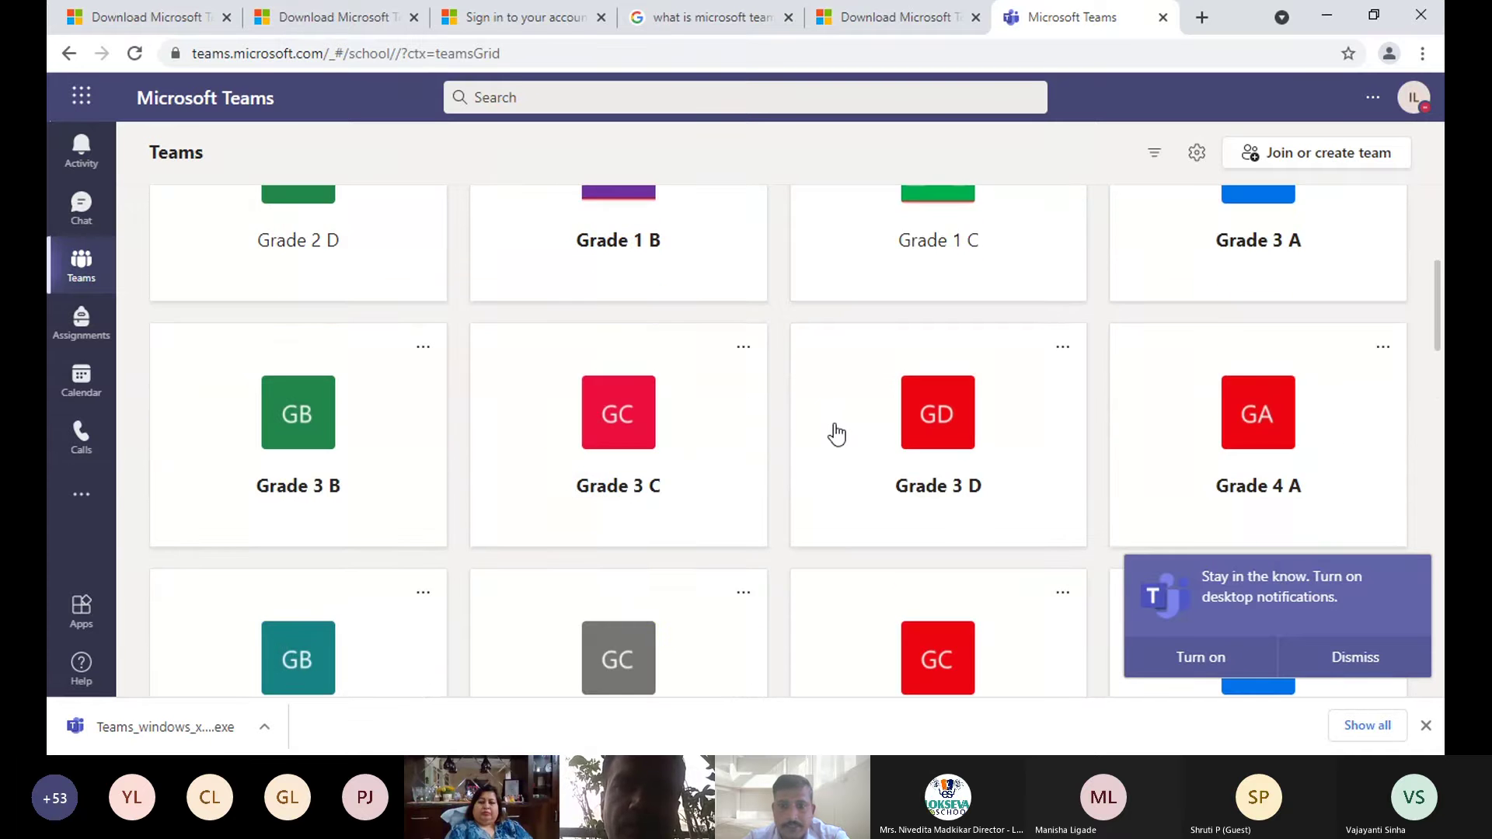
{"action": "scroll", "coordinate": [836, 434], "scroll_direction": "down", "scroll_amount": 10}
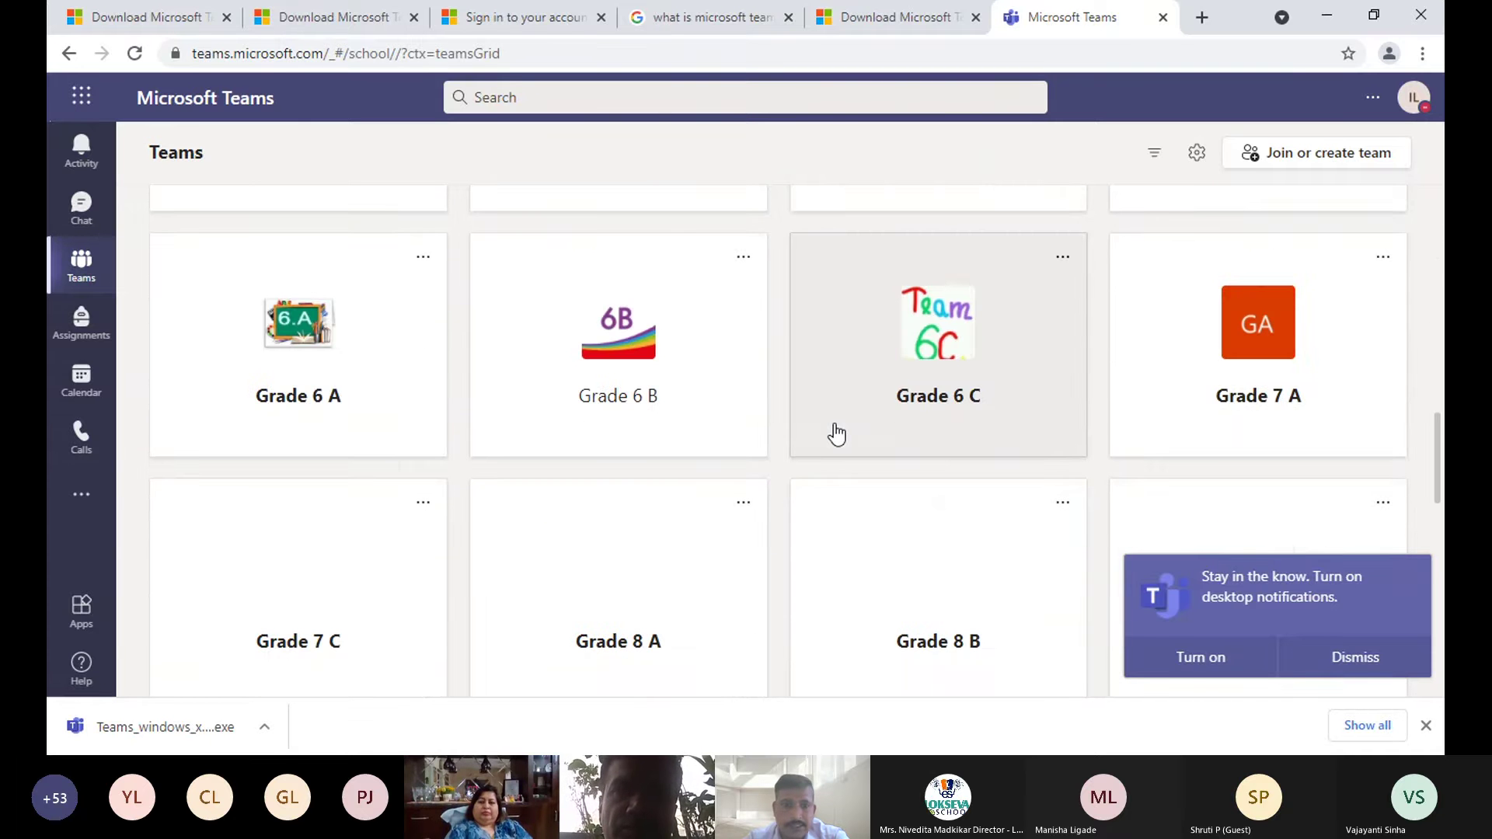
{"action": "scroll", "coordinate": [847, 458], "scroll_direction": "down", "scroll_amount": 5}
{"action": "scroll", "coordinate": [863, 474], "scroll_direction": "up", "scroll_amount": 3}
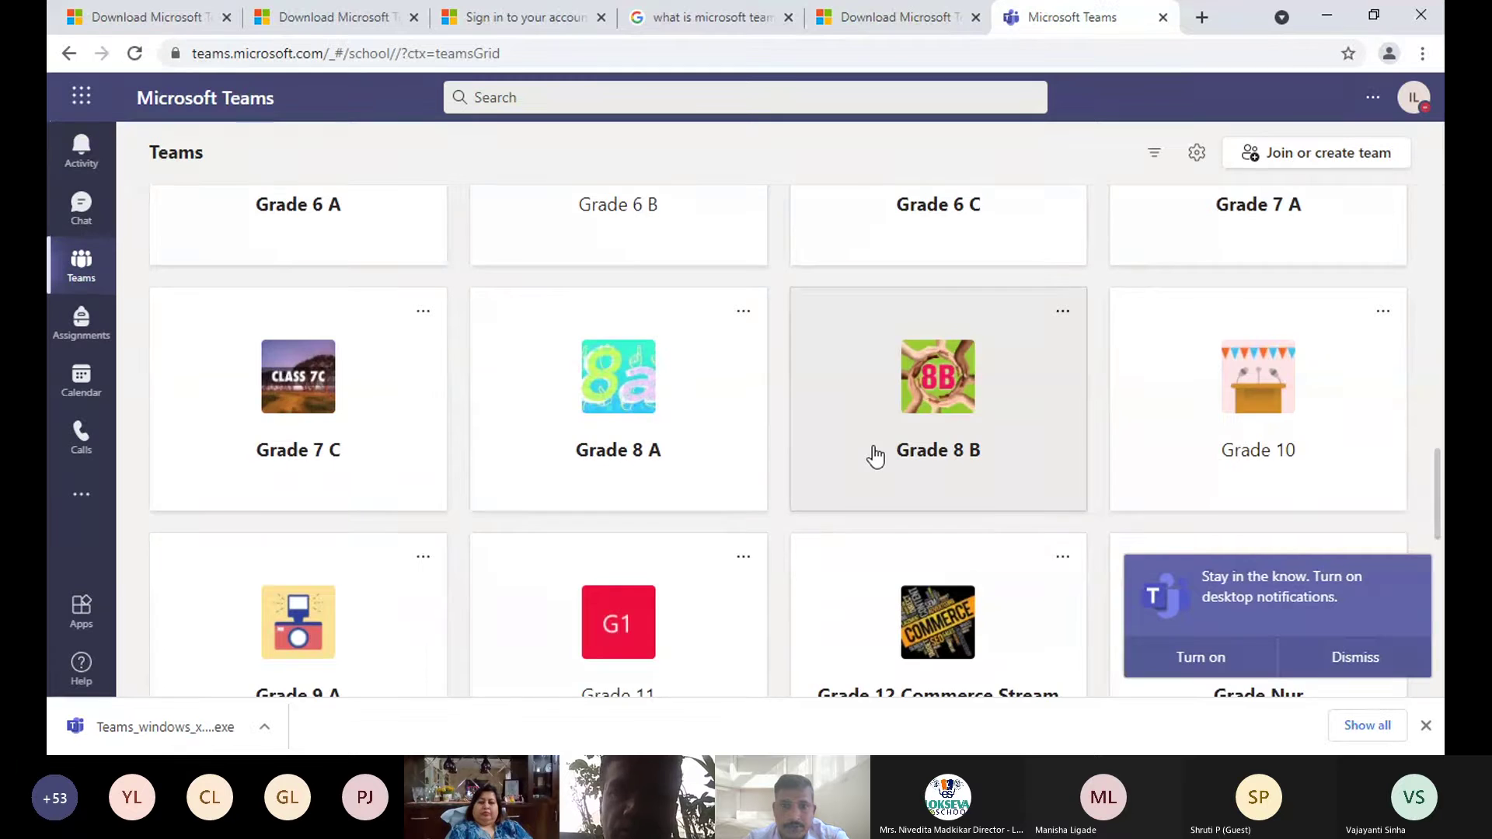
{"action": "scroll", "coordinate": [876, 457], "scroll_direction": "up", "scroll_amount": 15}
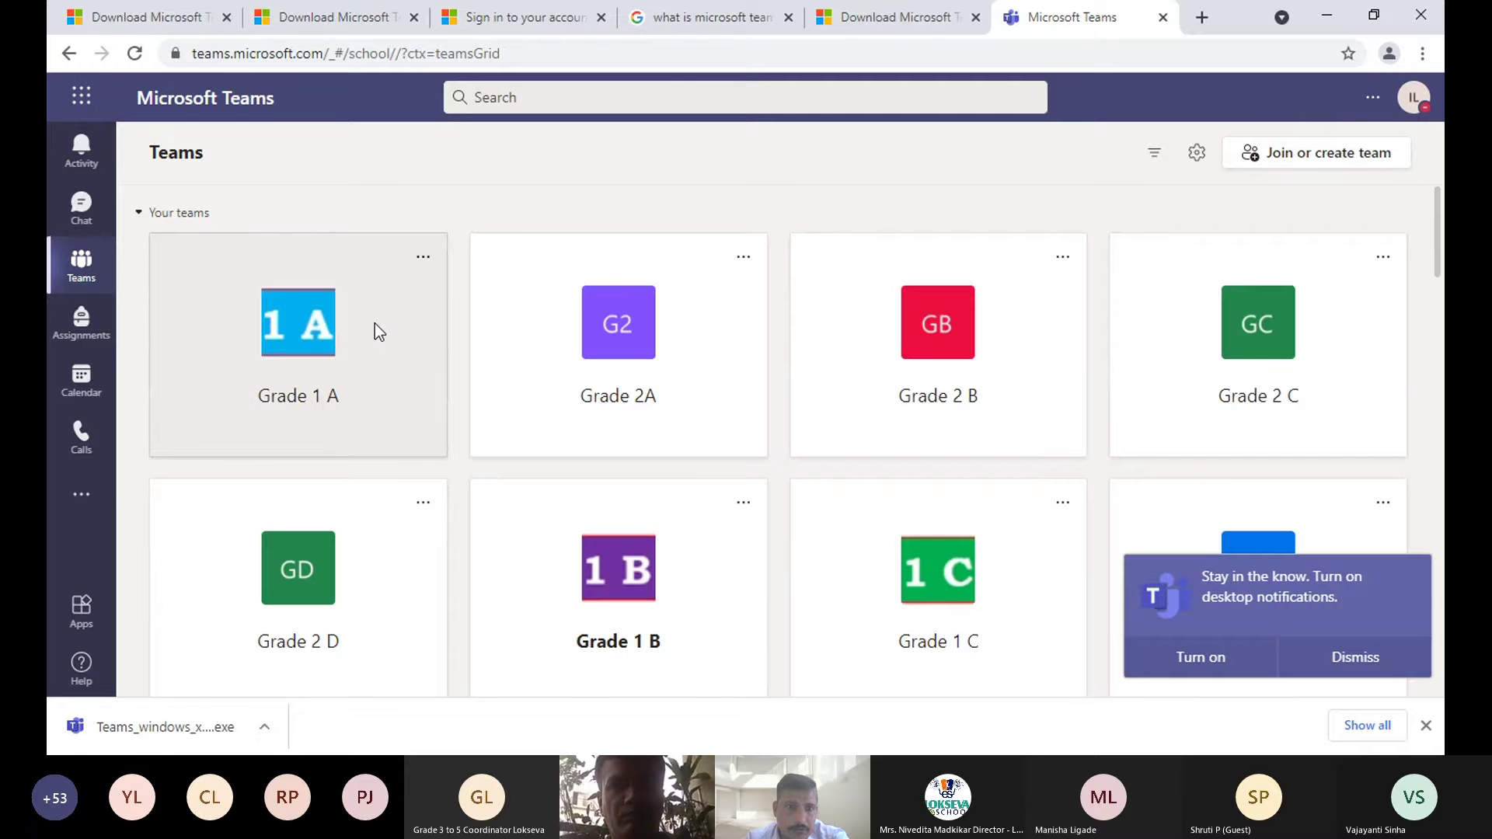
- Open the Grade 1 A team card from the teams grid
{"action": "left_click", "coordinate": [374, 323]}
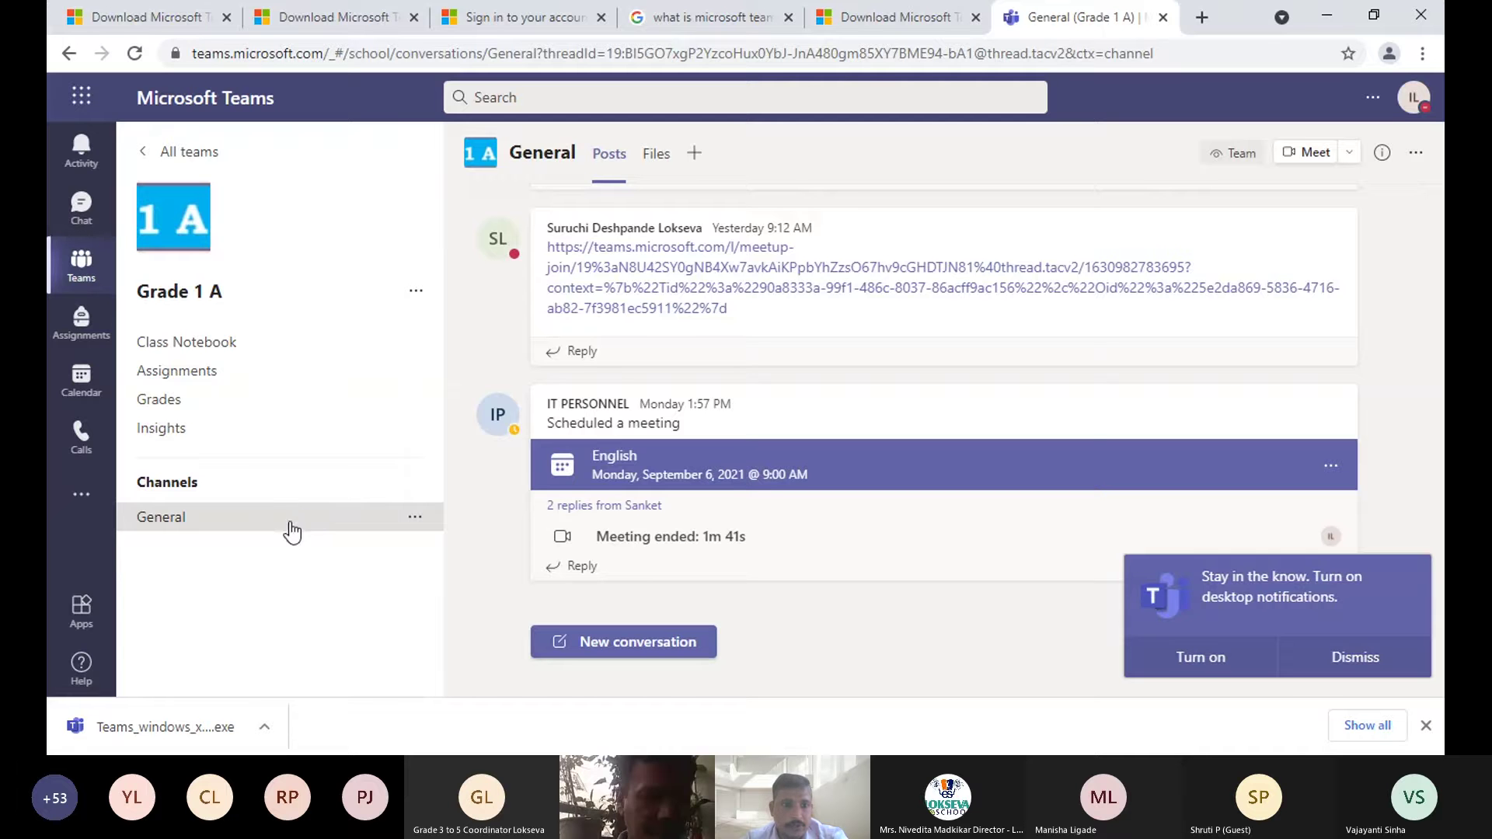
- Open the '...' options menu next to the Grade 1 A team
{"action": "left_click", "coordinate": [417, 296]}
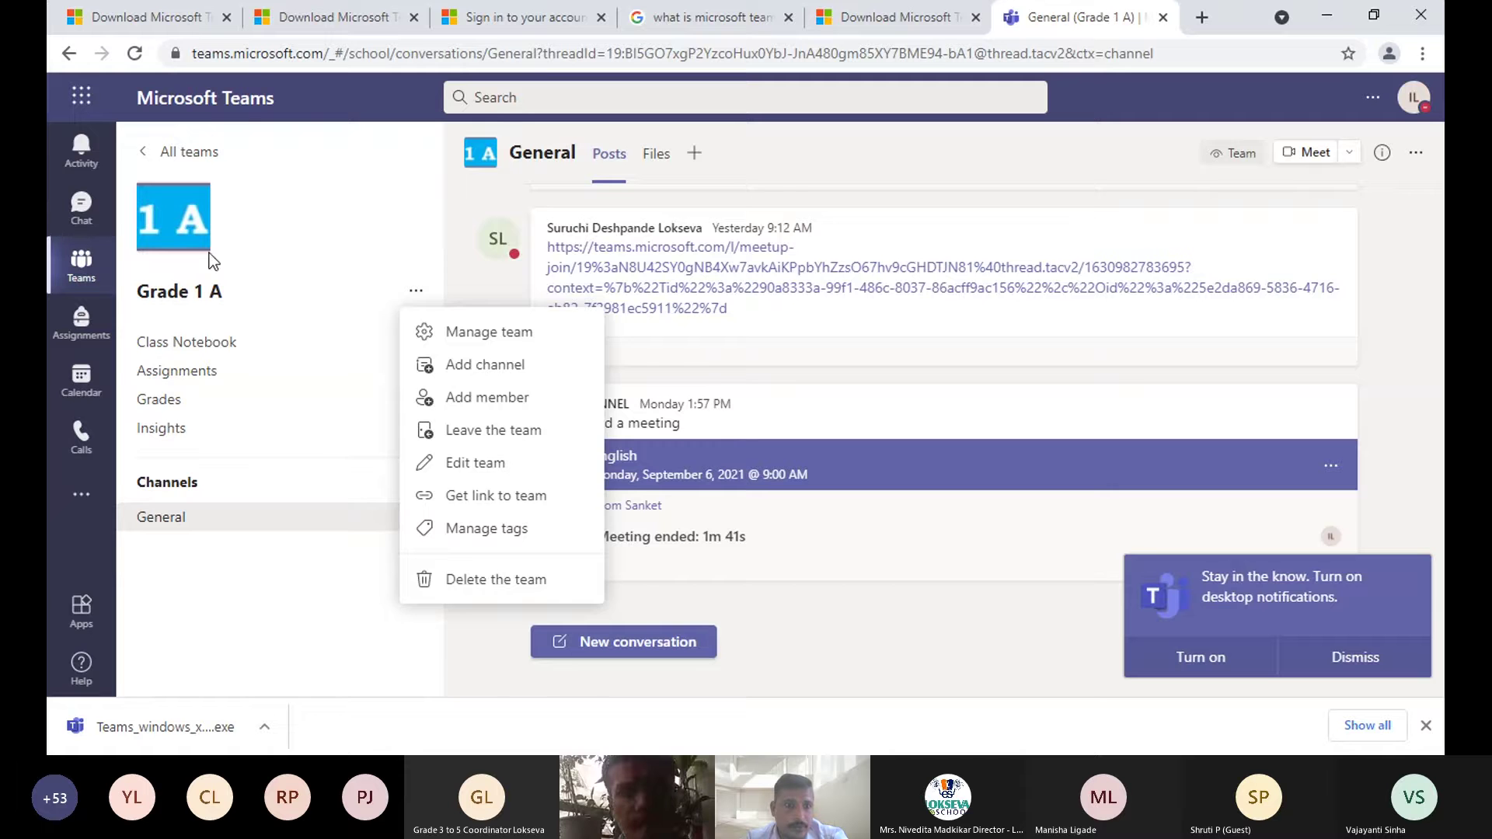
{"action": "left_click", "coordinate": [278, 230]}
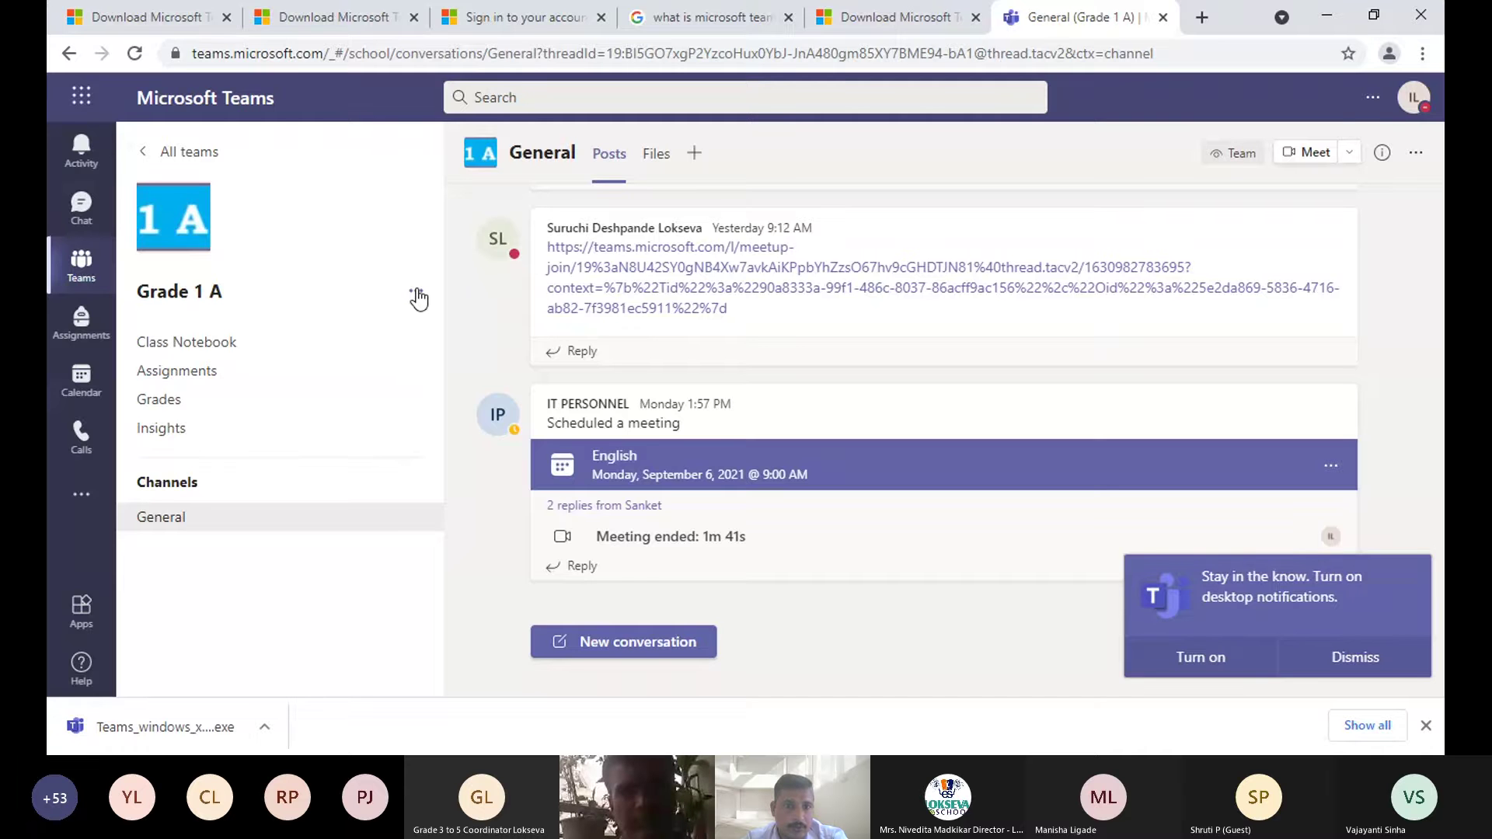
{"action": "left_click", "coordinate": [418, 296]}
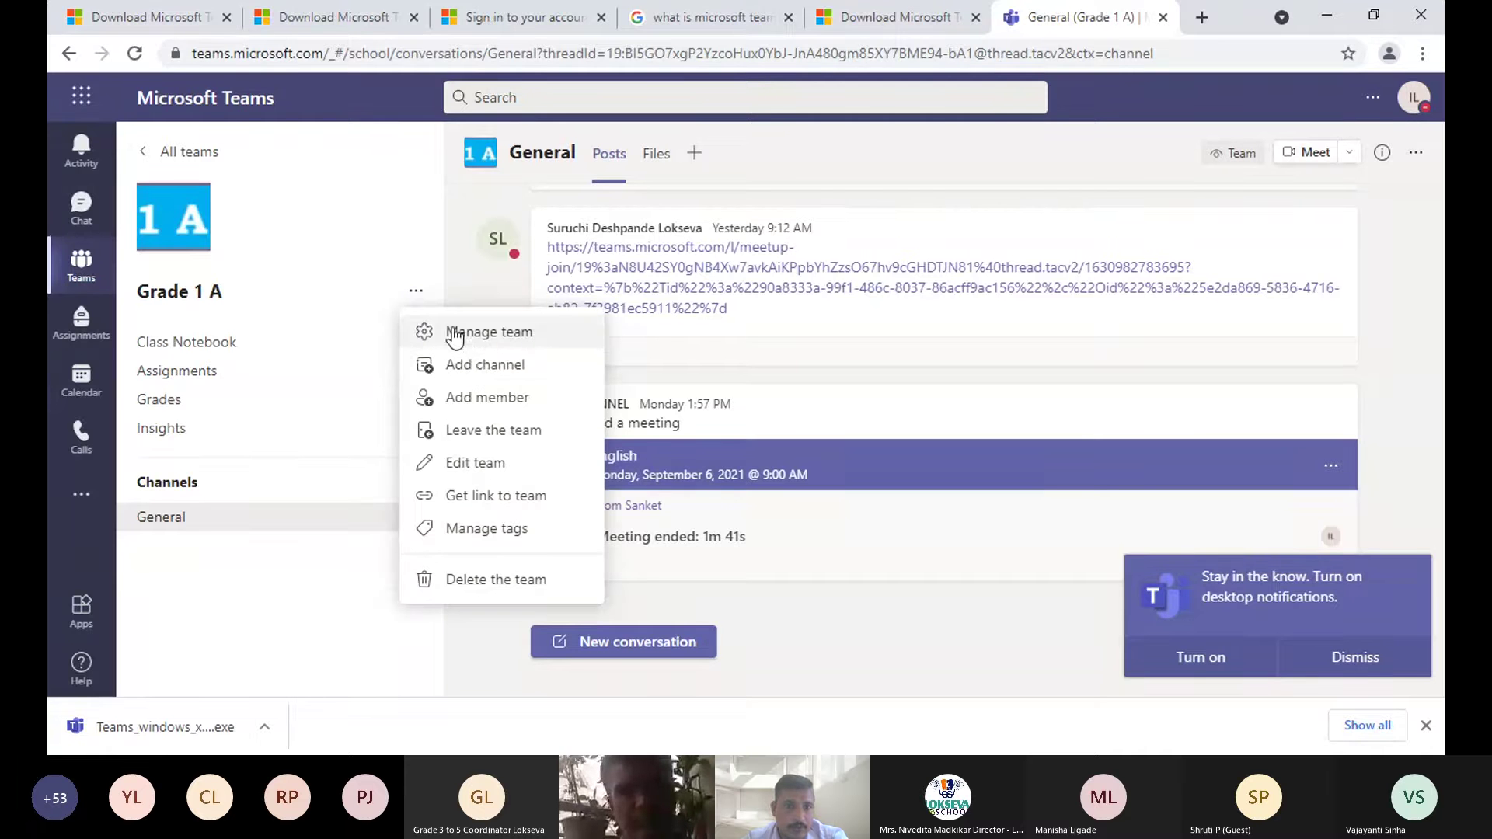
{"action": "left_click", "coordinate": [418, 295]}
{"action": "left_click", "coordinate": [417, 296]}
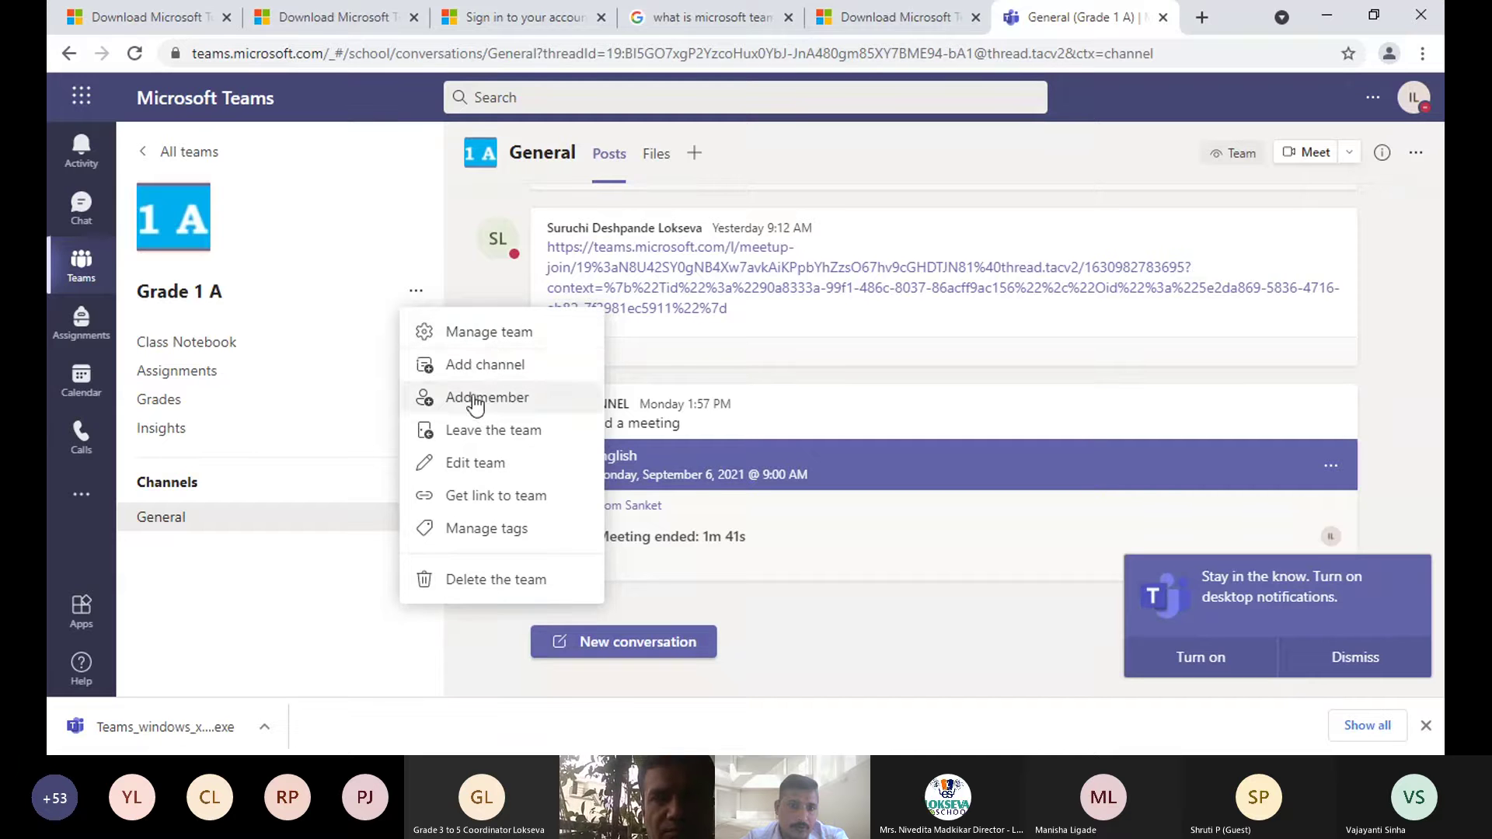
- Add a channel to Grade 1 A named English, moving on to its description
{"action": "left_click", "coordinate": [480, 370]}
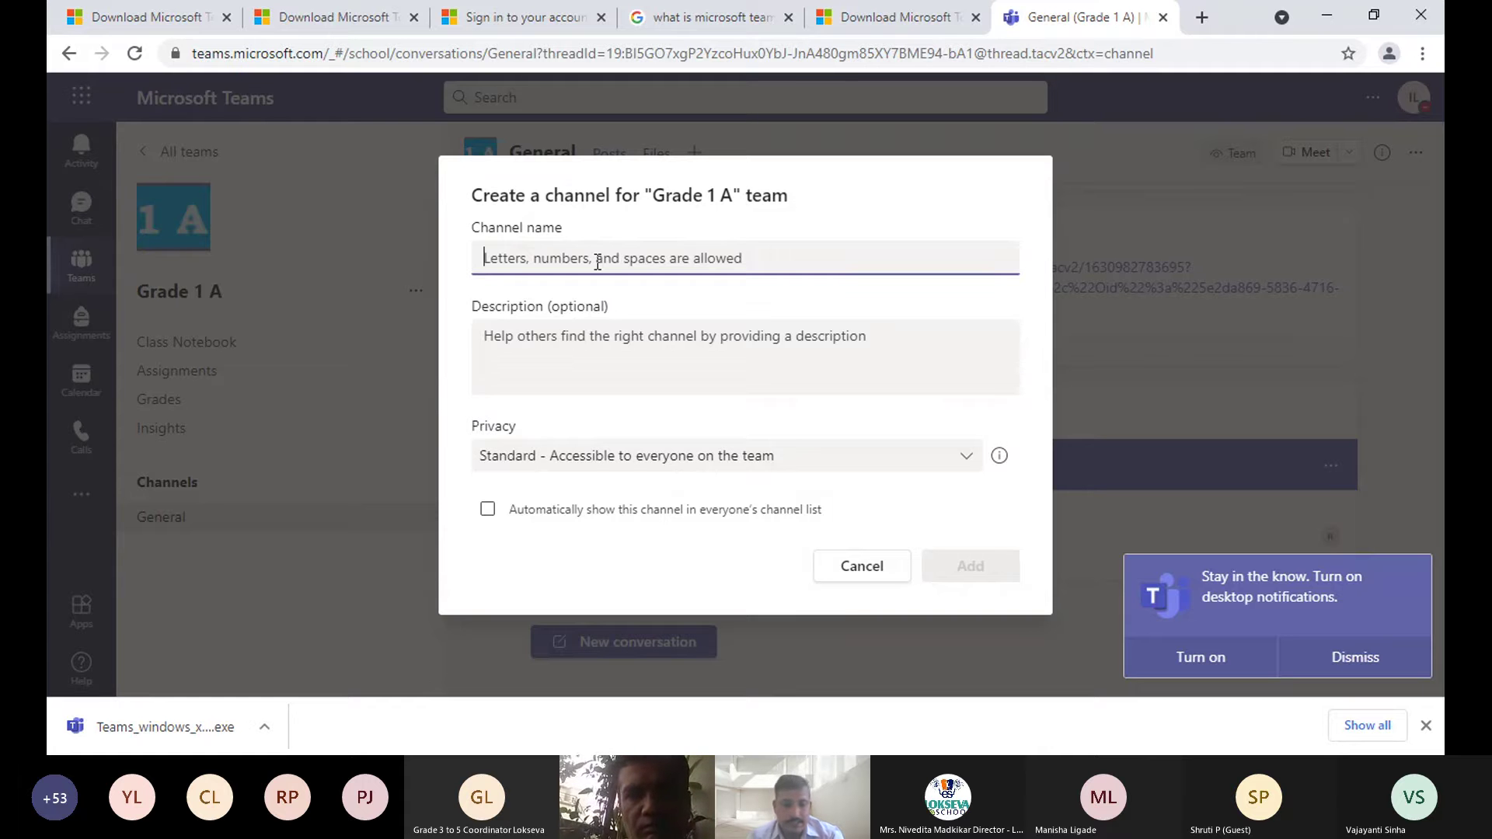
{"action": "type", "text": "En"}
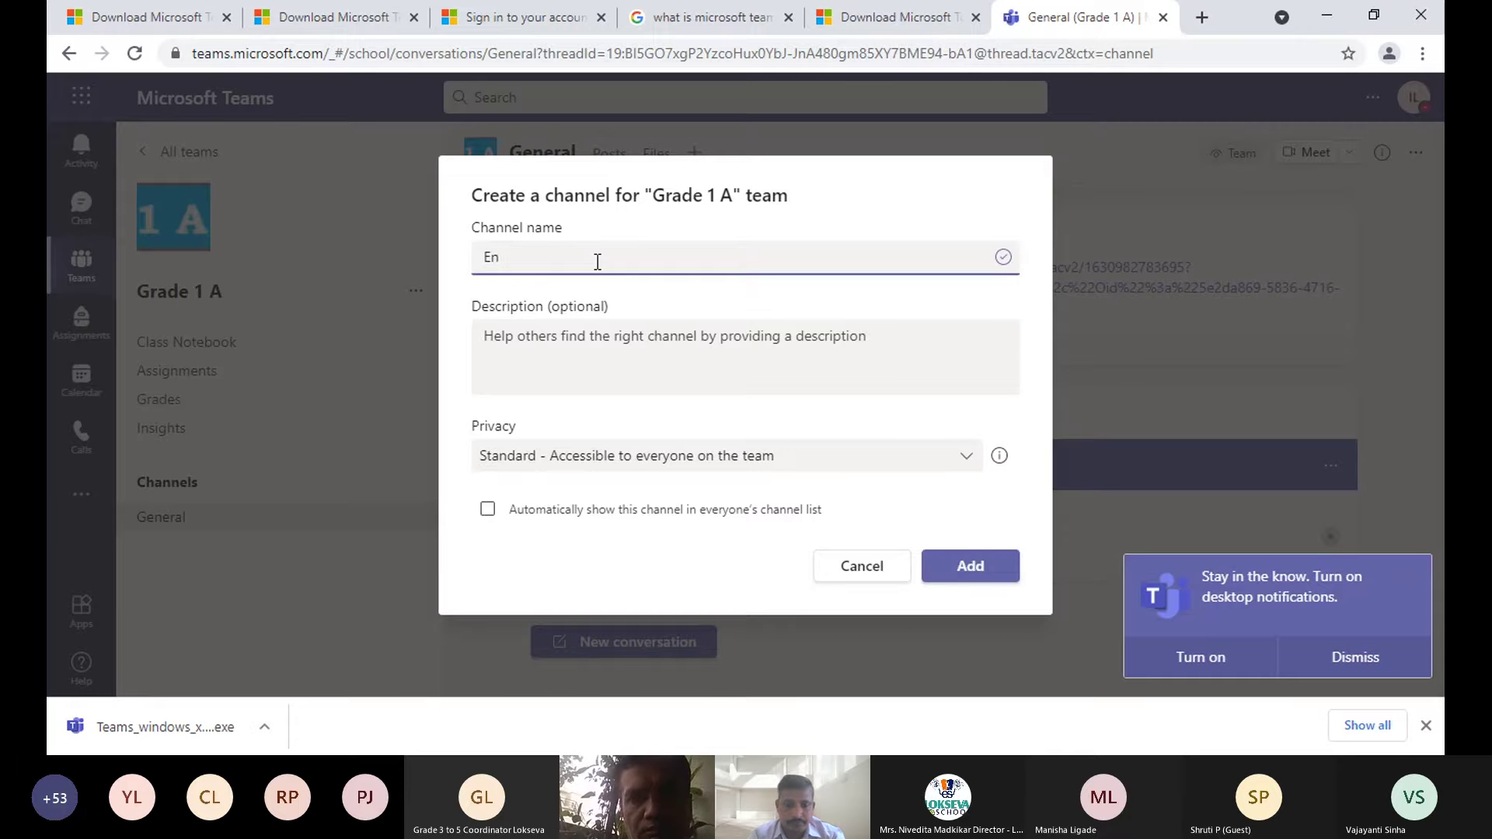
{"action": "type", "text": "lilish"}
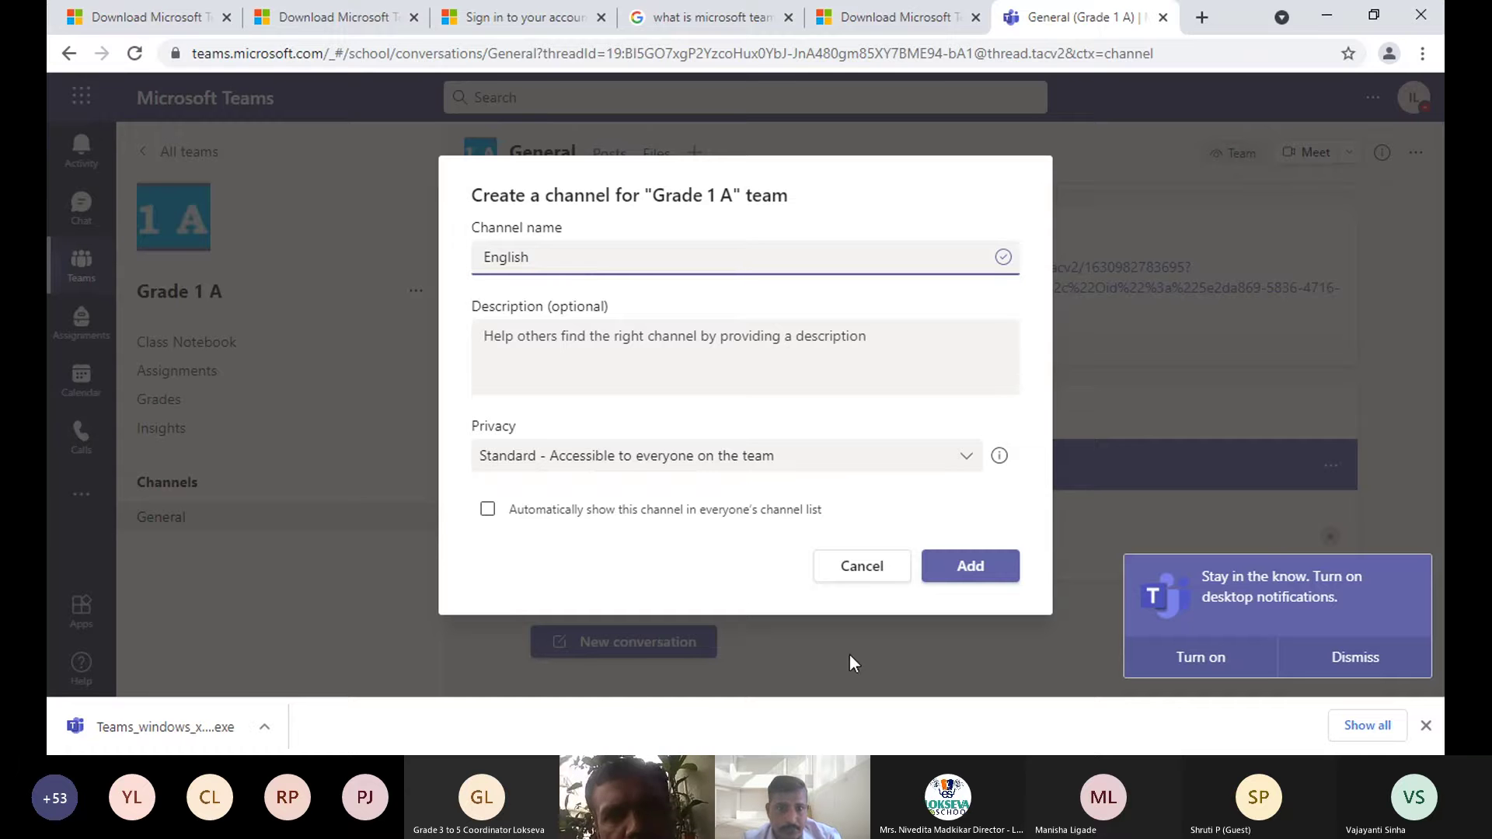
{"action": "left_click", "coordinate": [621, 339]}
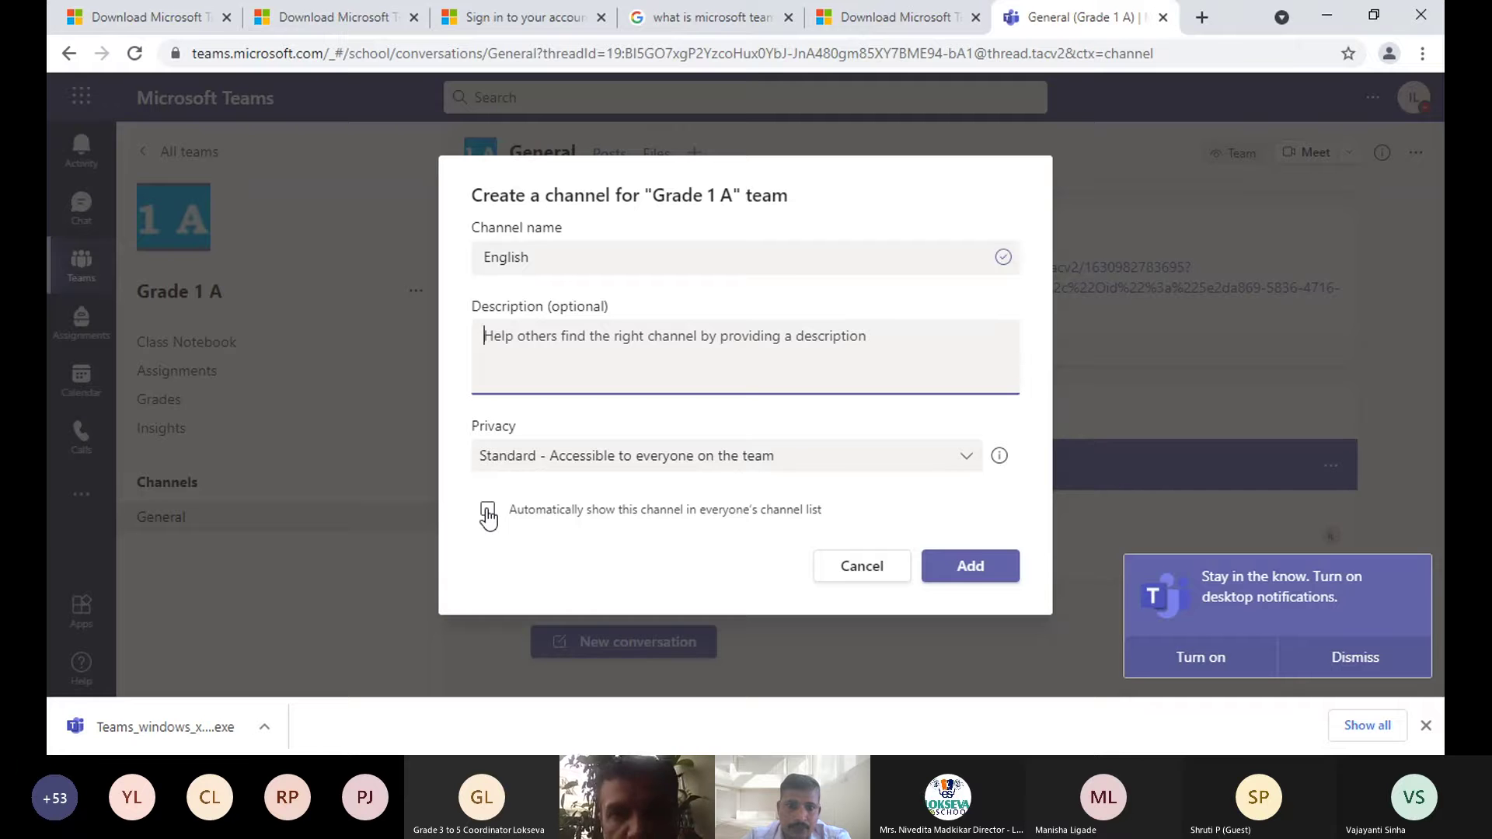
- Create the English channel with Standard privacy, shown automatically in everyone's channel list
{"action": "left_click", "coordinate": [746, 467]}
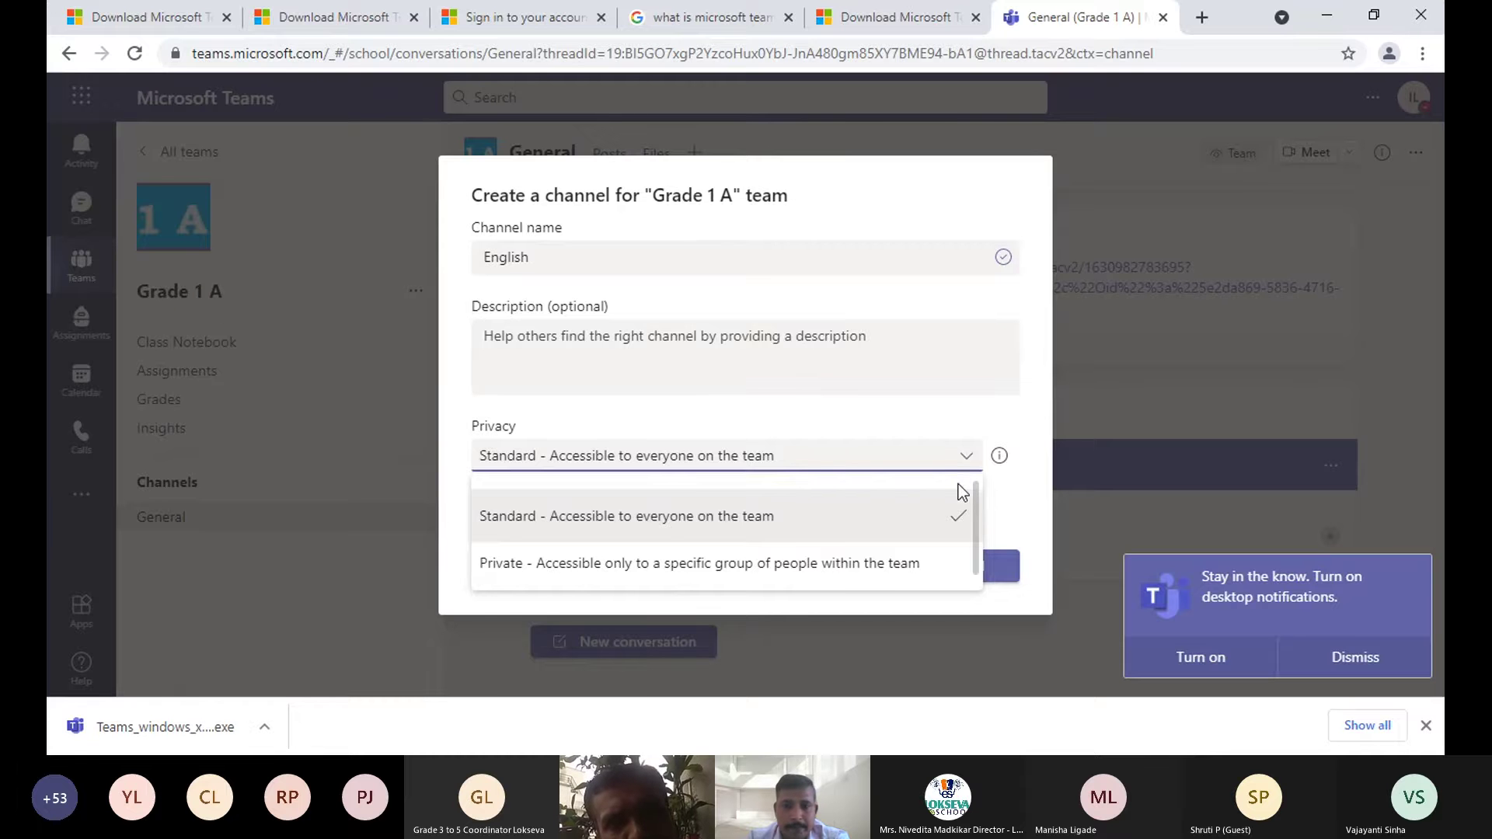
{"action": "left_click", "coordinate": [906, 518]}
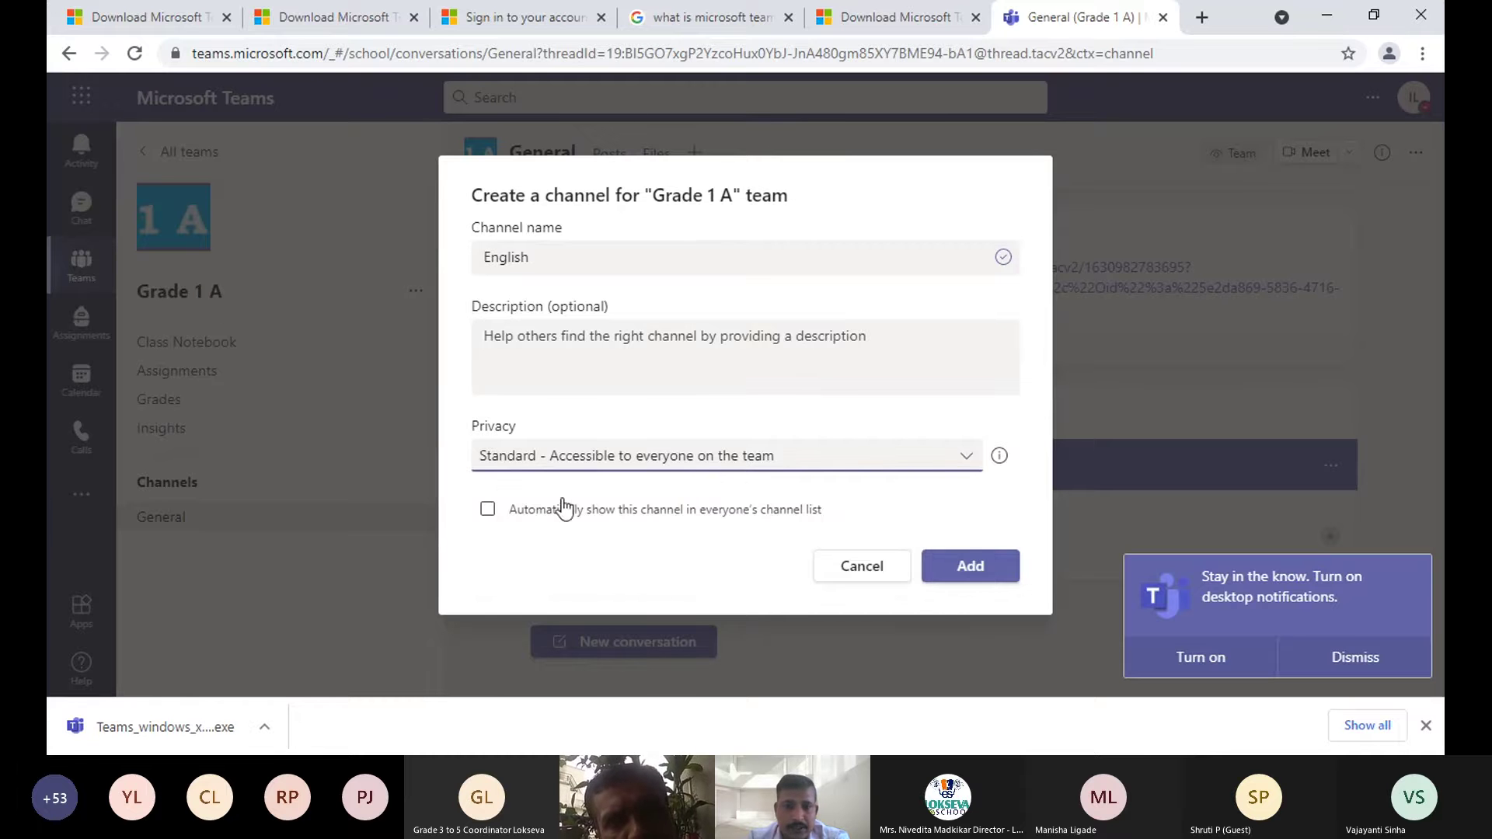
{"action": "left_click", "coordinate": [487, 510]}
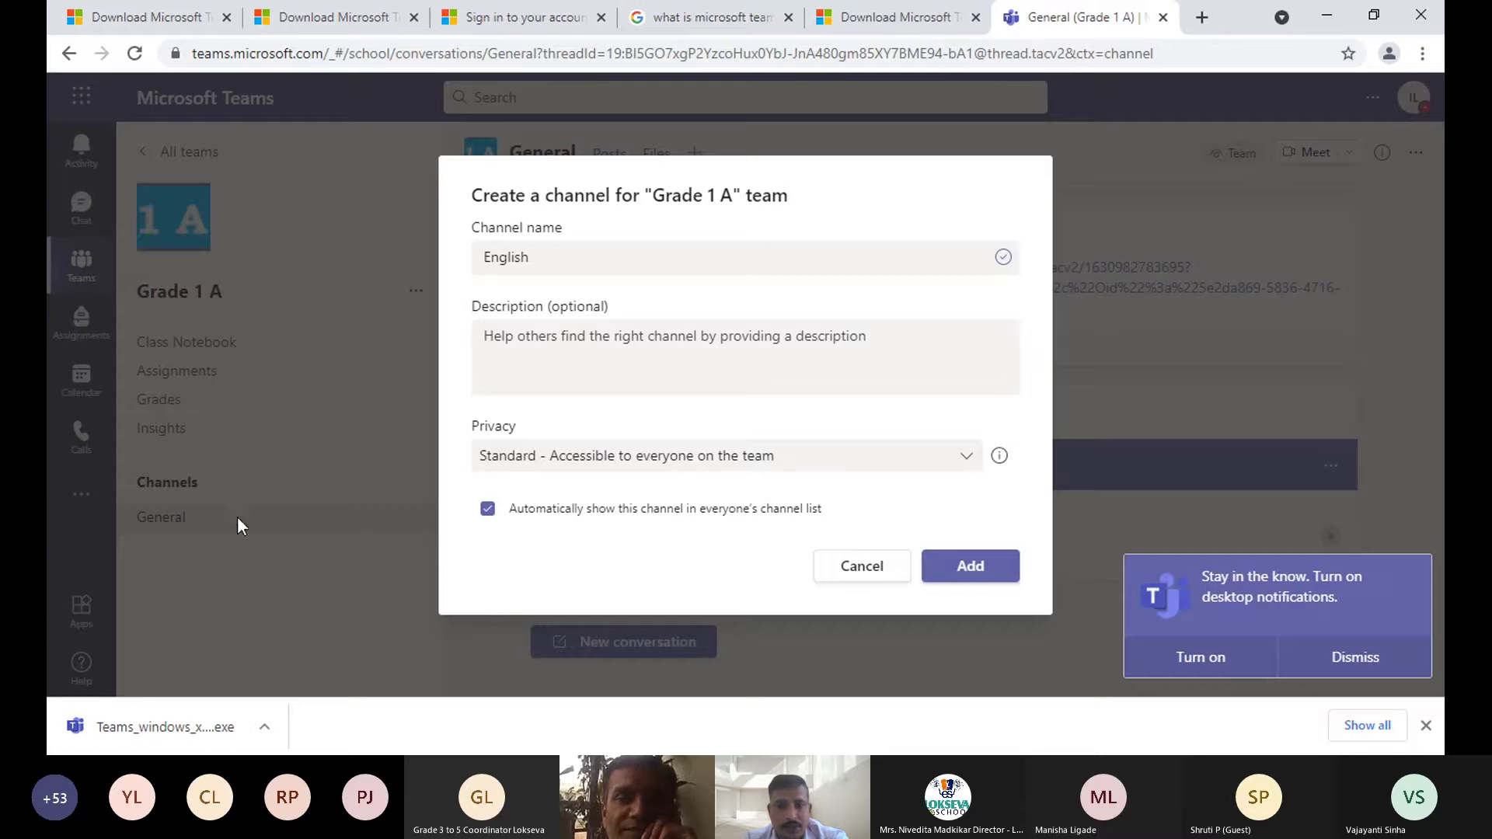
{"action": "left_click", "coordinate": [969, 572]}
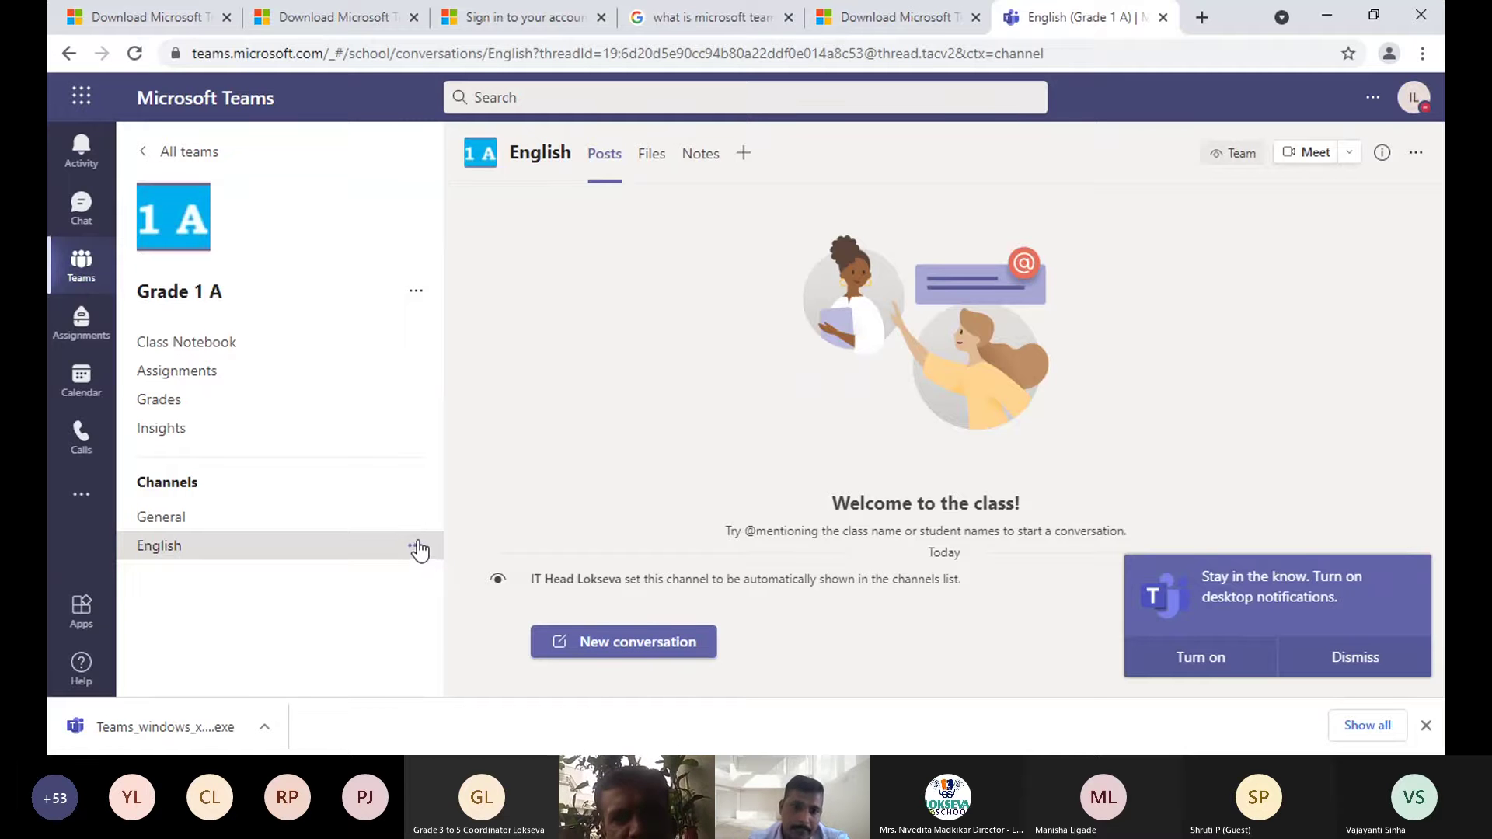
- Show the English channel's Meet options for starting or scheduling a meeting
{"action": "left_click", "coordinate": [416, 547]}
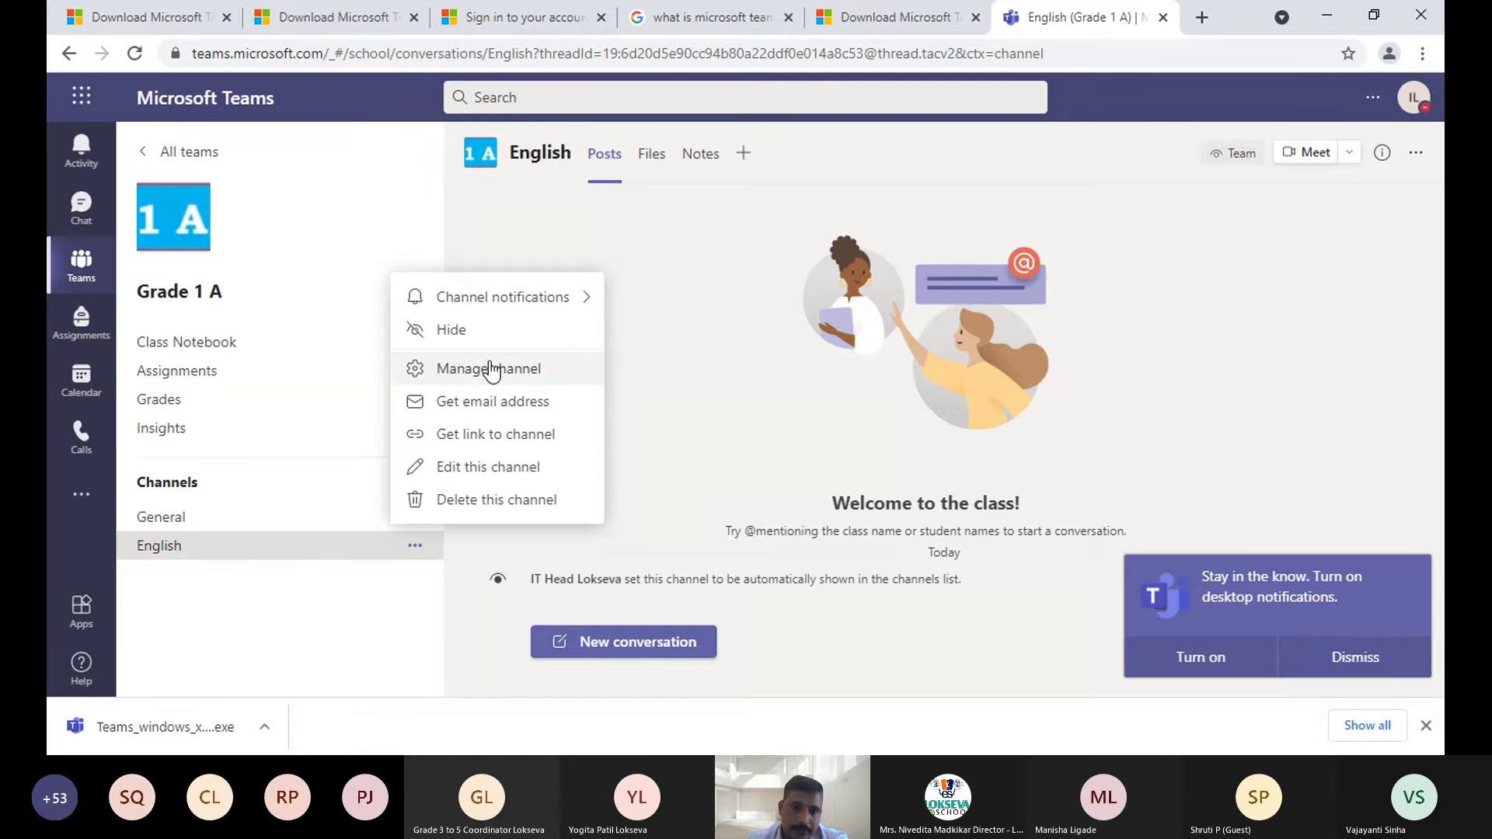
{"action": "left_click", "coordinate": [233, 563]}
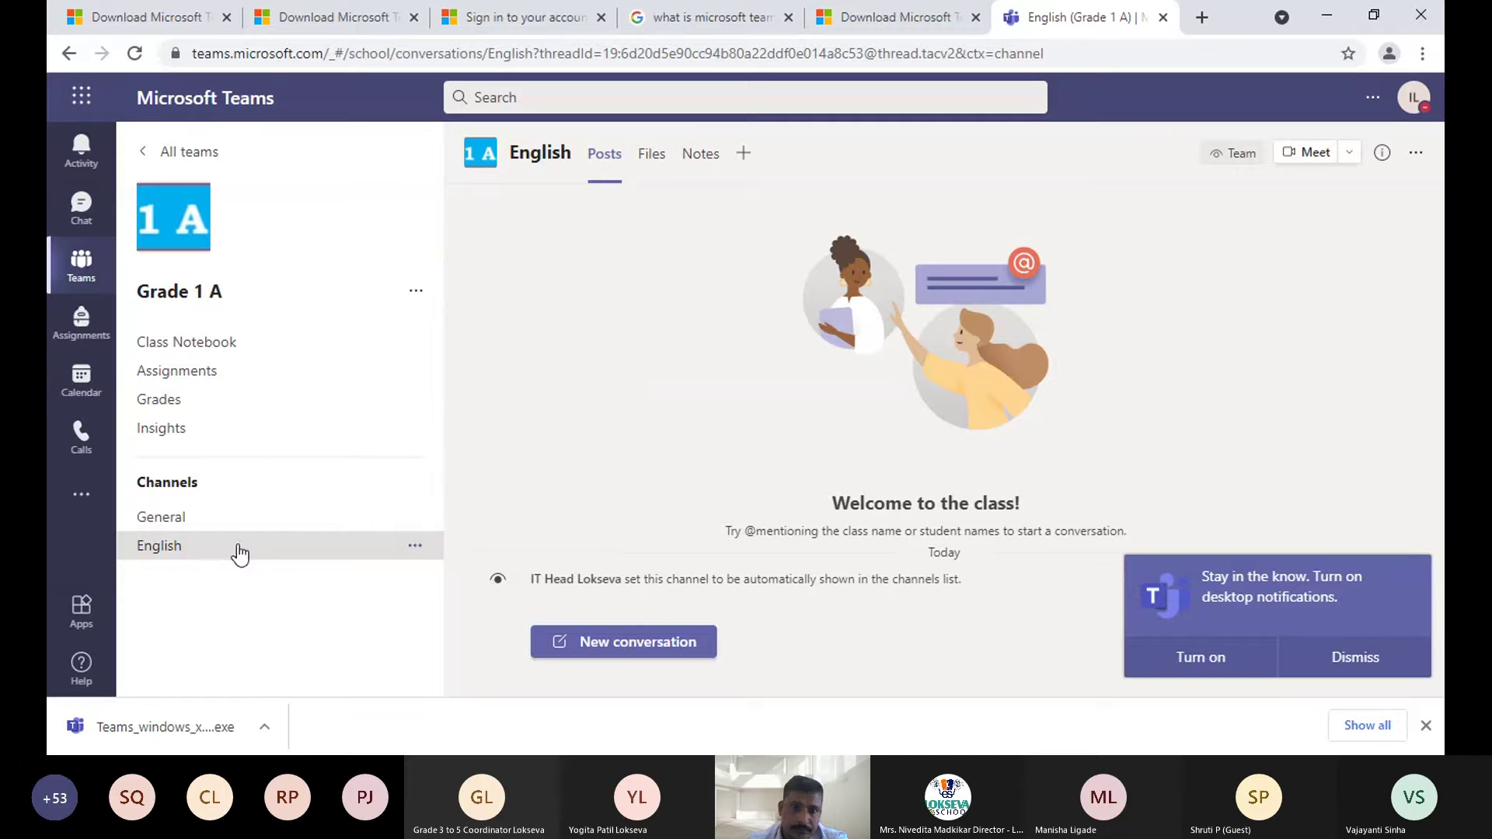
{"action": "left_click", "coordinate": [1352, 158]}
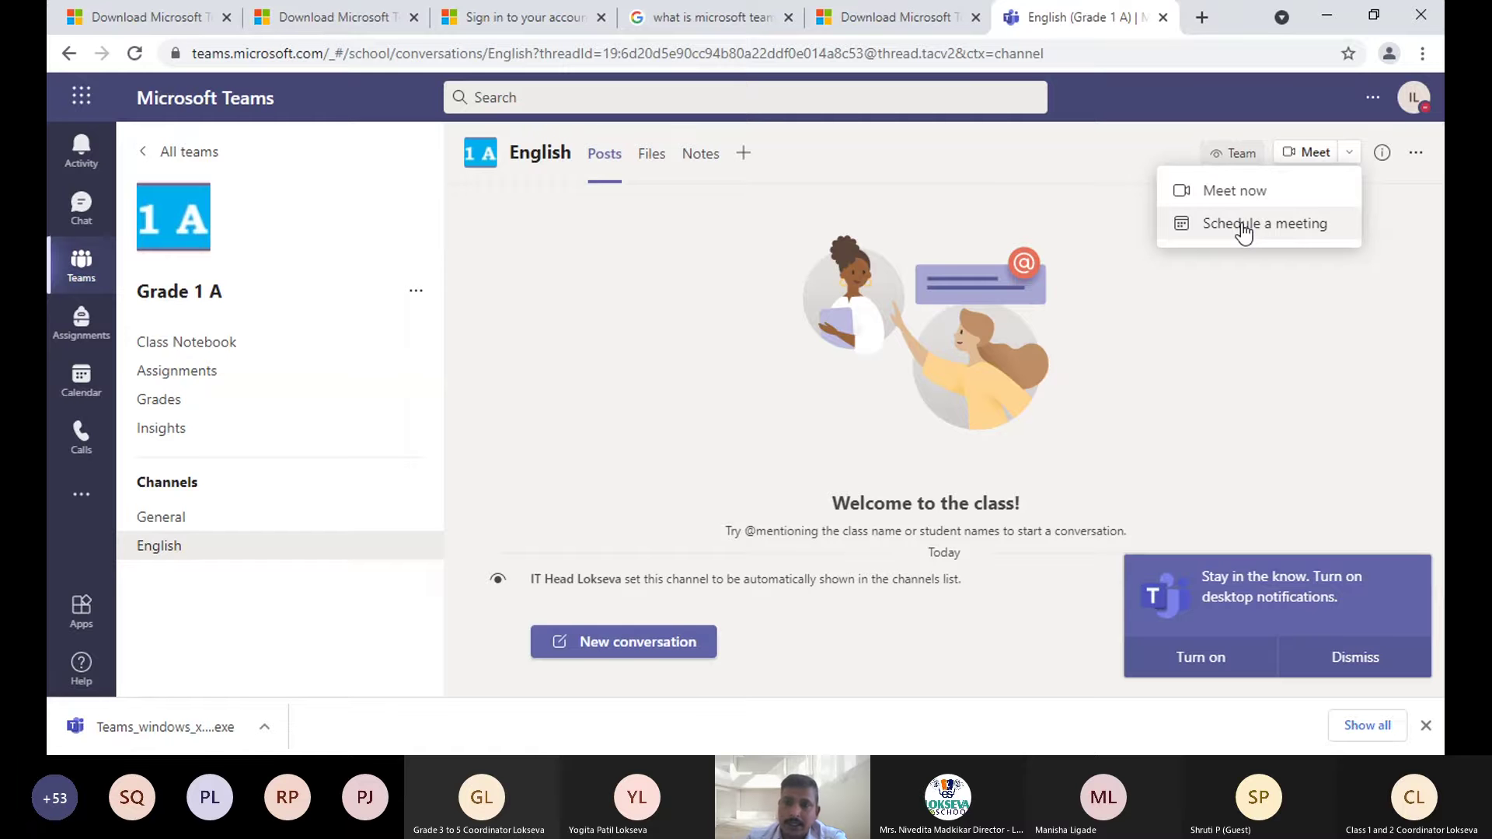
- Schedule a new English channel meeting titled 'Lesson 6'
{"action": "left_click", "coordinate": [1243, 225]}
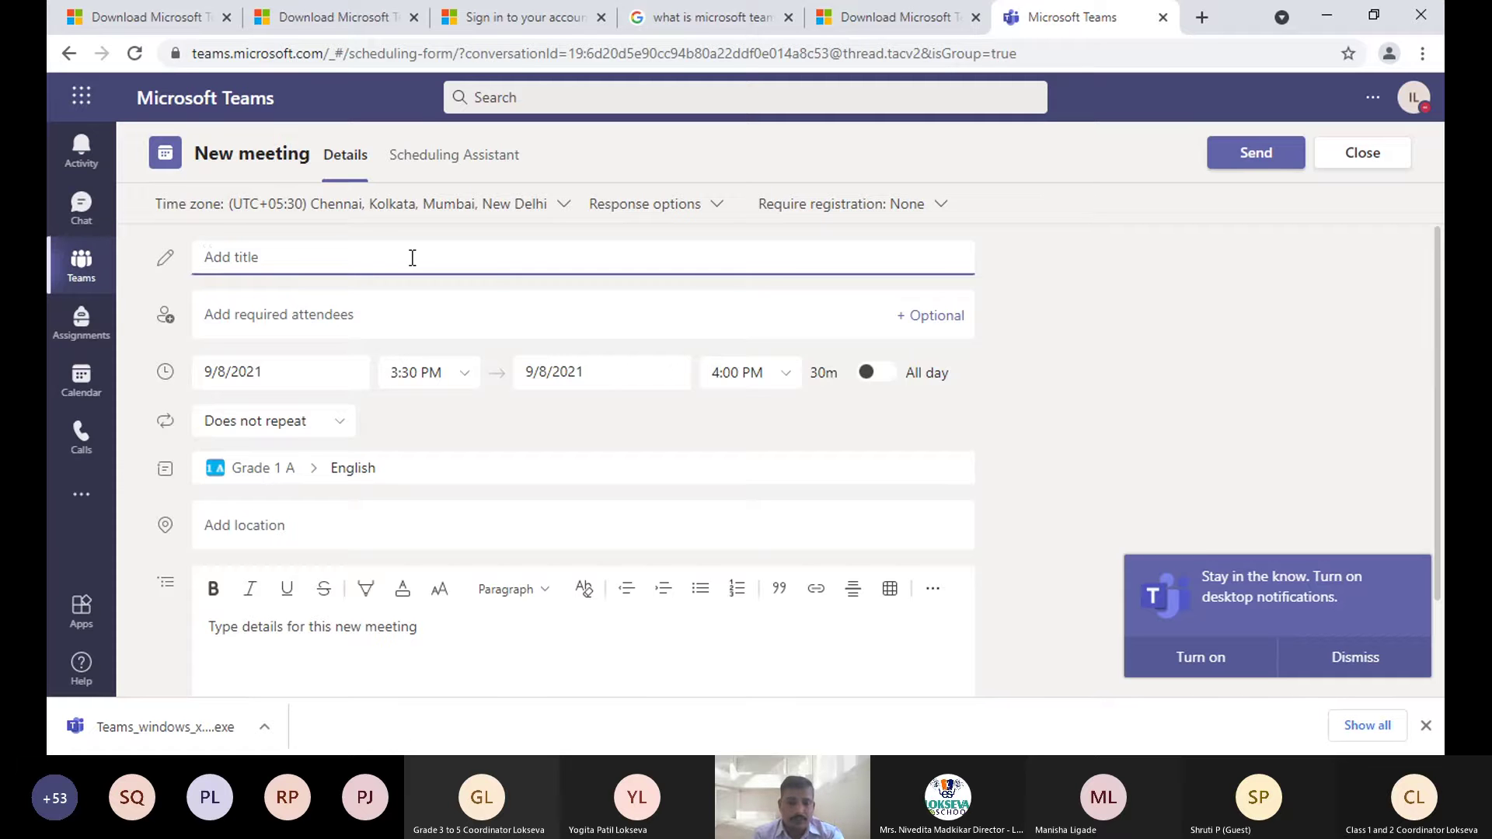
{"action": "type", "text": "L"}
{"action": "type", "text": "esson 6"}
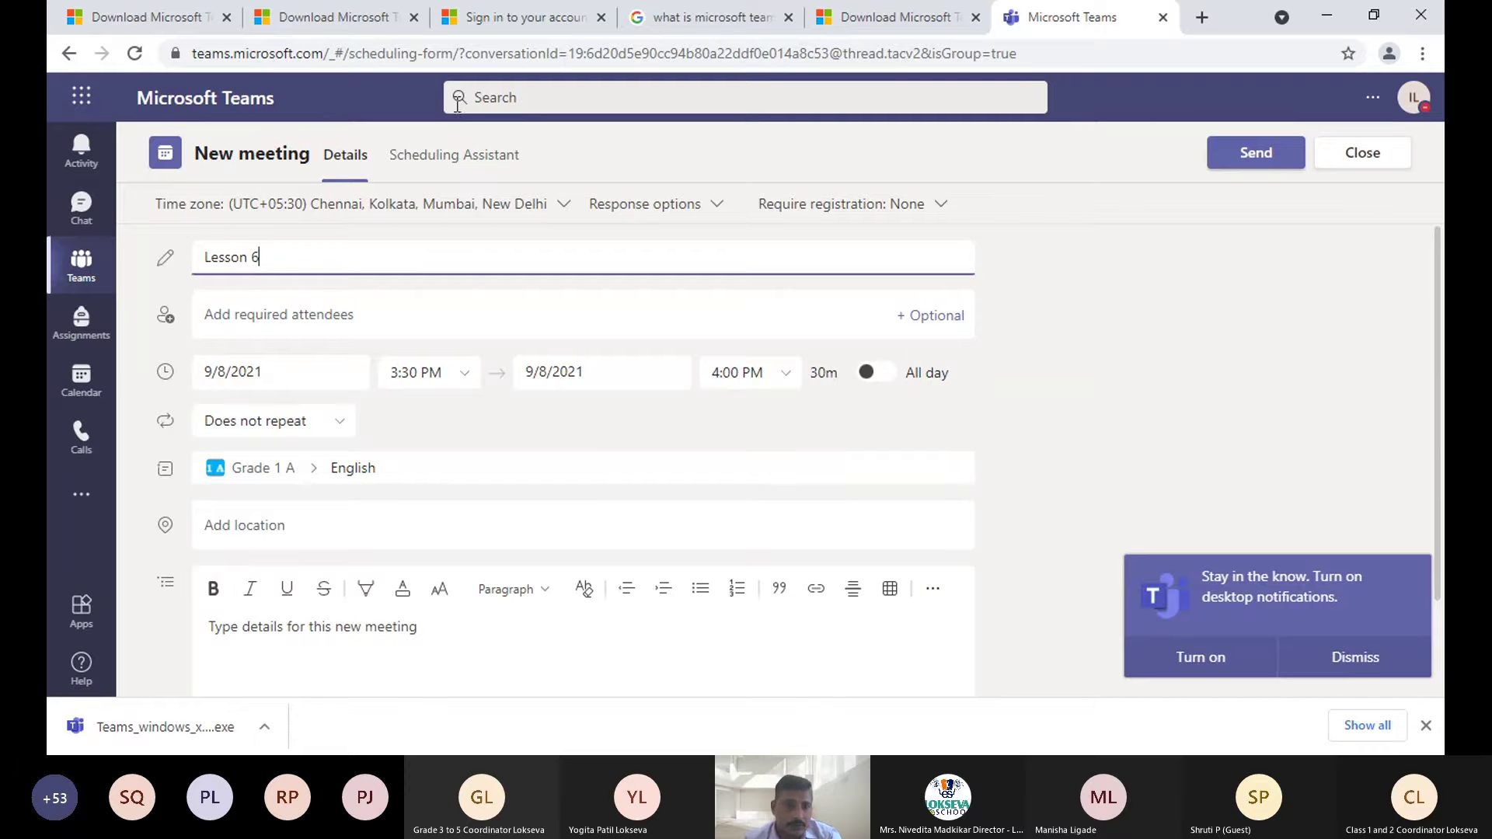
{"action": "left_click", "coordinate": [295, 314]}
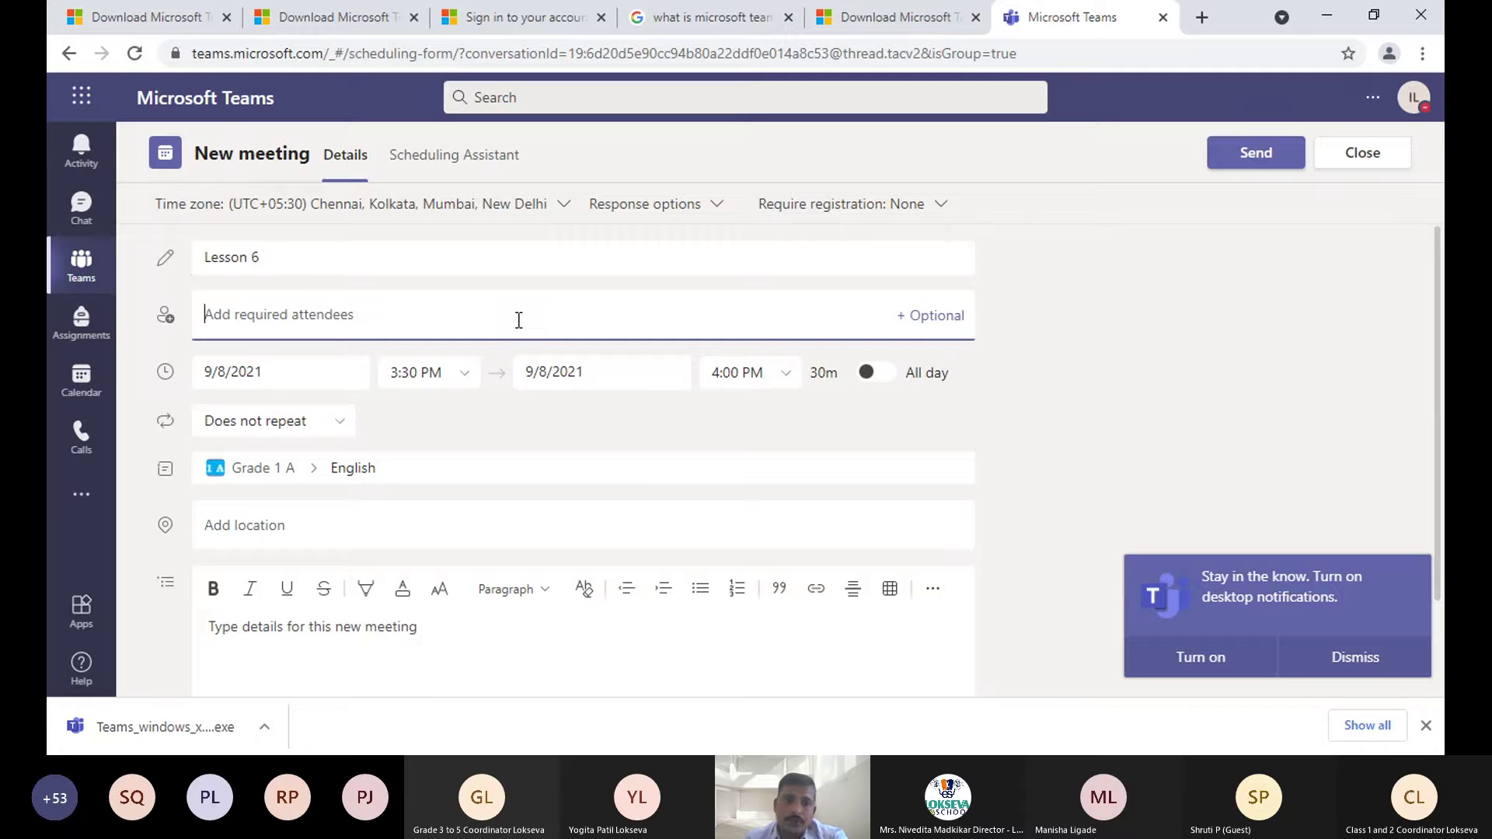
{"action": "left_click", "coordinate": [278, 259]}
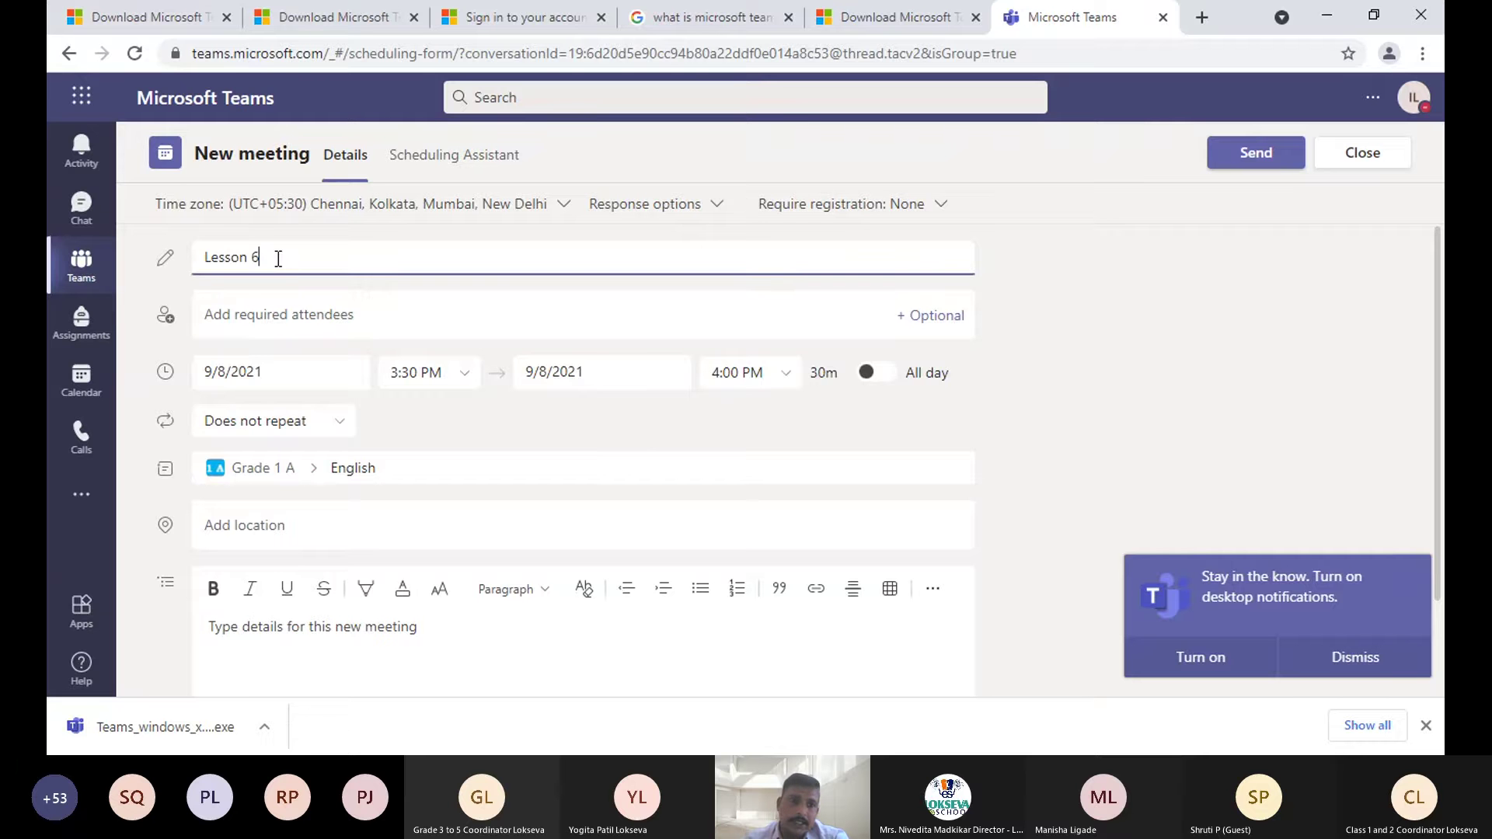
{"action": "left_click", "coordinate": [265, 317]}
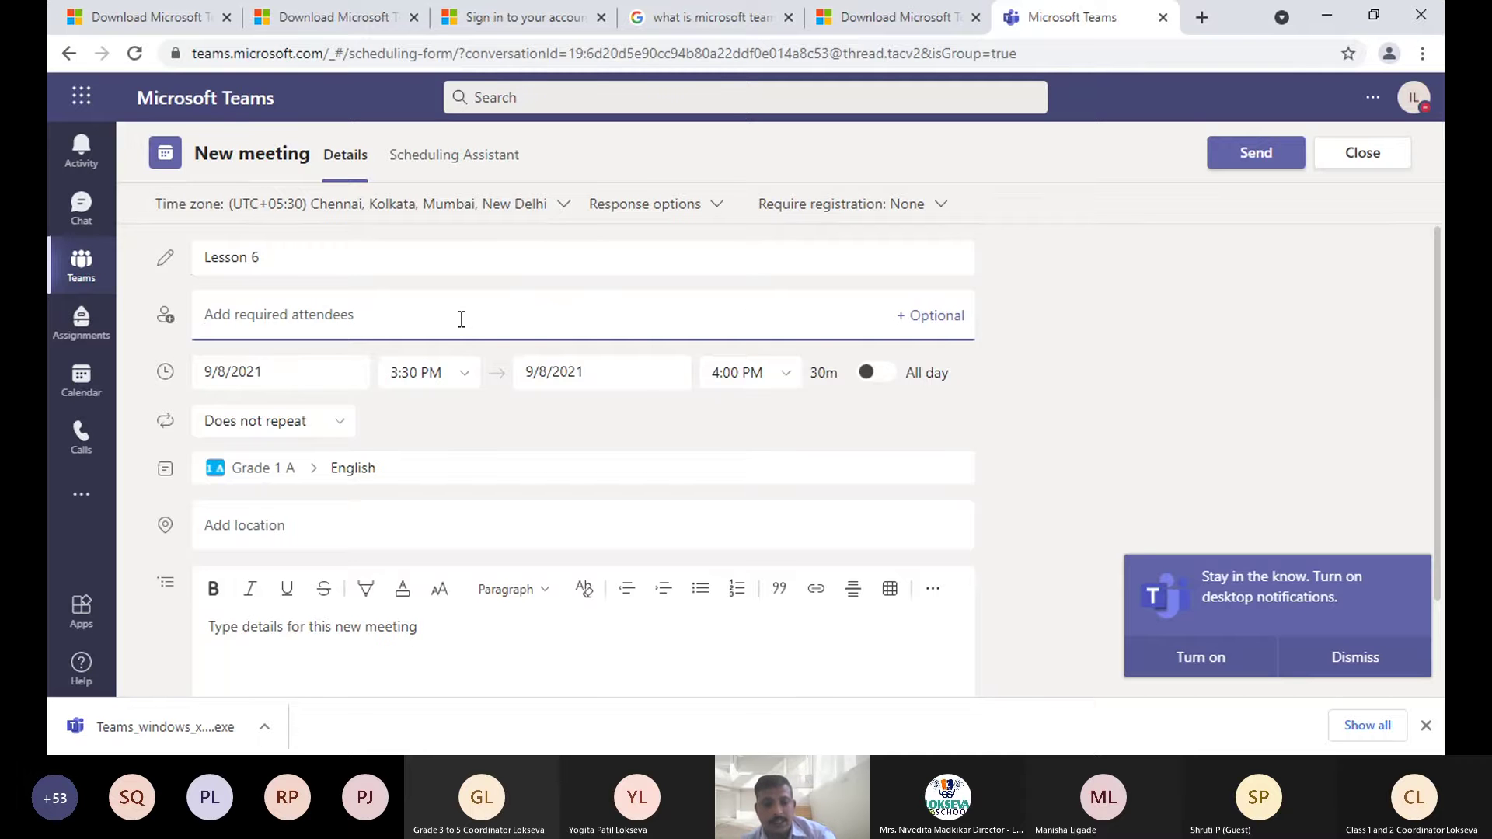
- Clear the attendee entry so Lesson 6 has no required attendees
{"action": "type", "text": "c"}
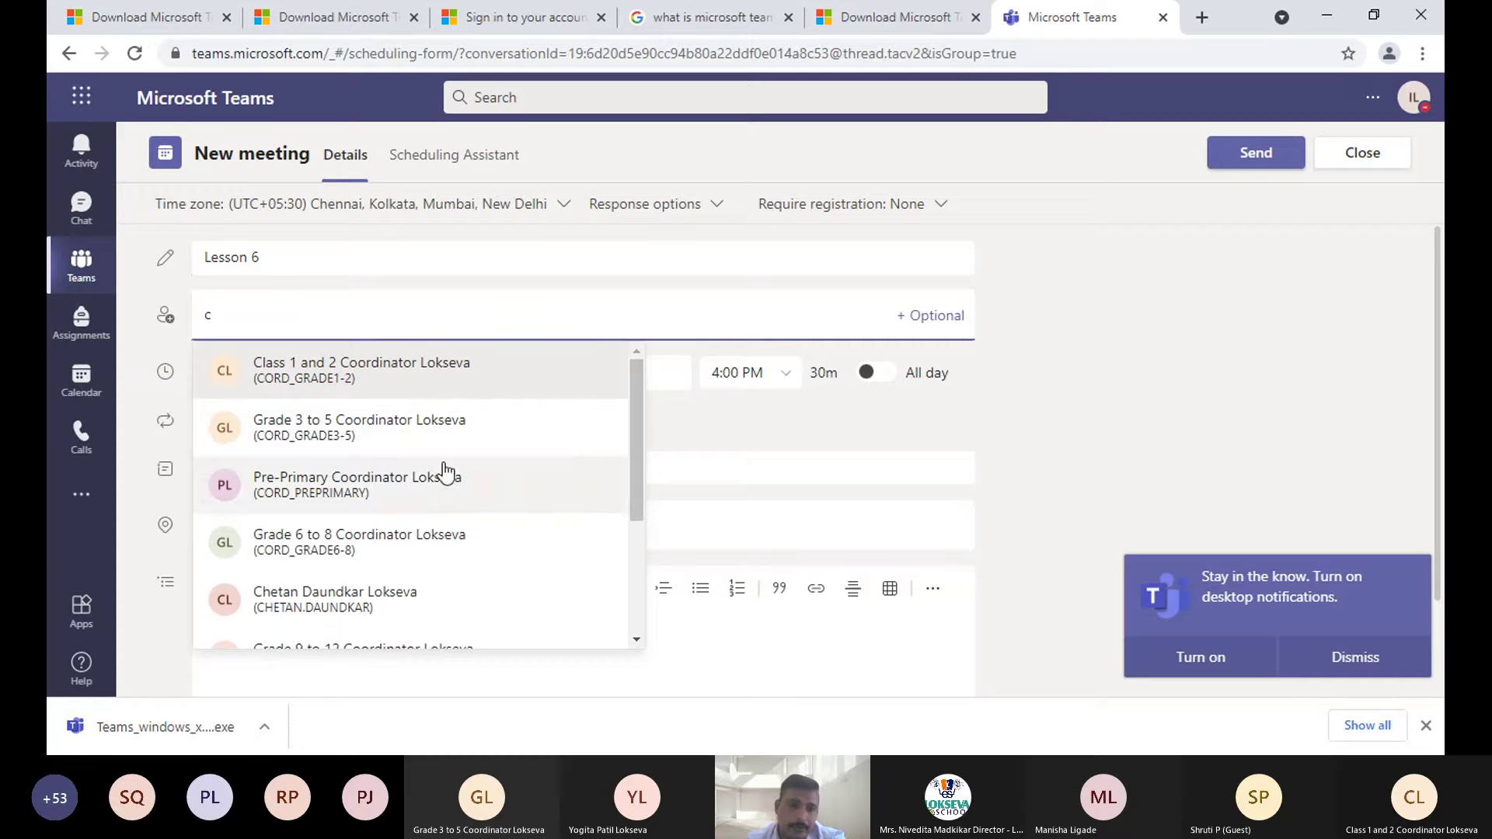
{"action": "scroll", "coordinate": [442, 466], "scroll_direction": "down", "scroll_amount": 3}
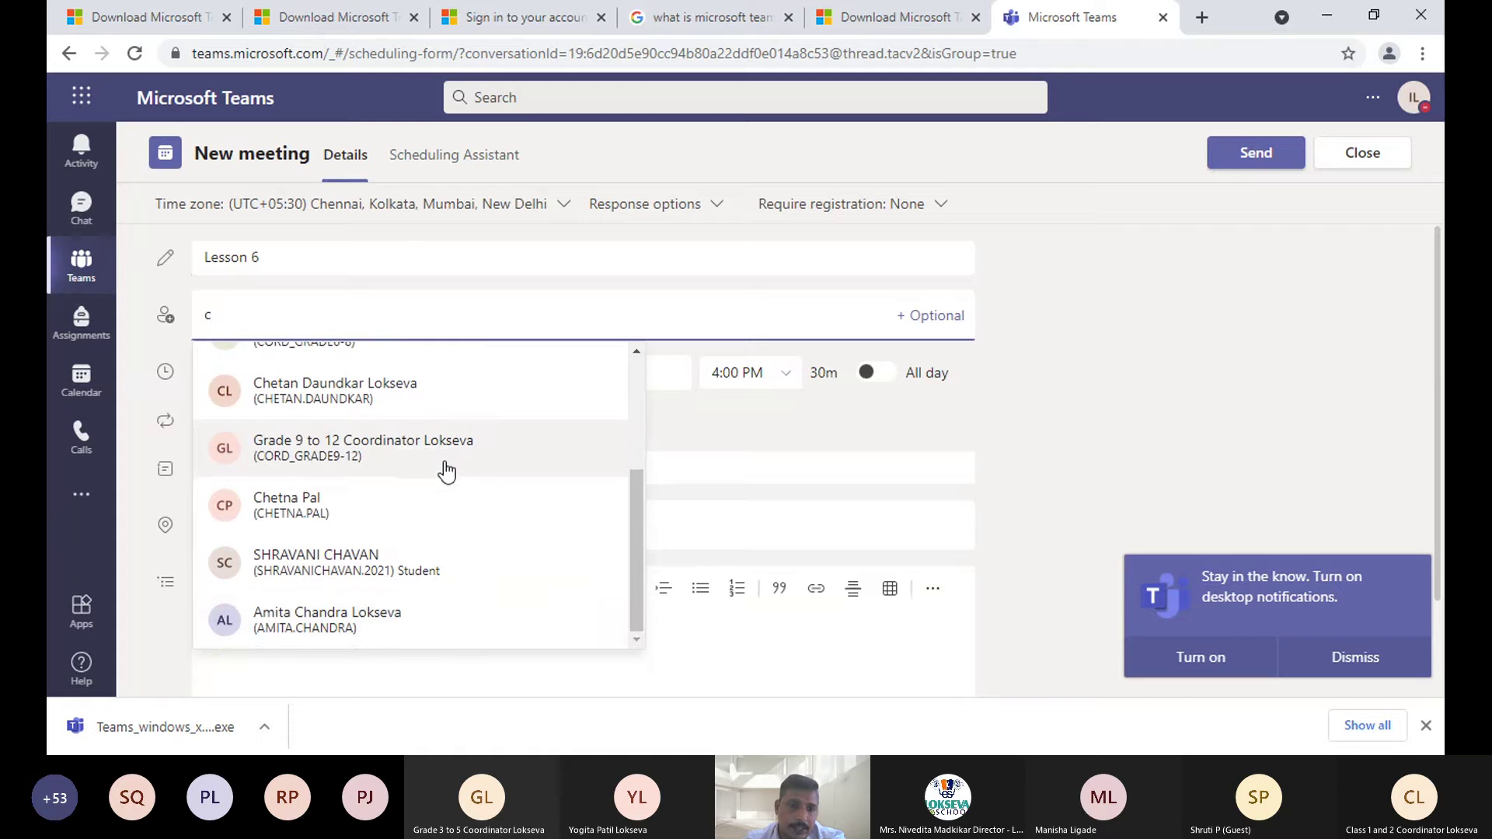
{"action": "scroll", "coordinate": [423, 460], "scroll_direction": "up", "scroll_amount": 3}
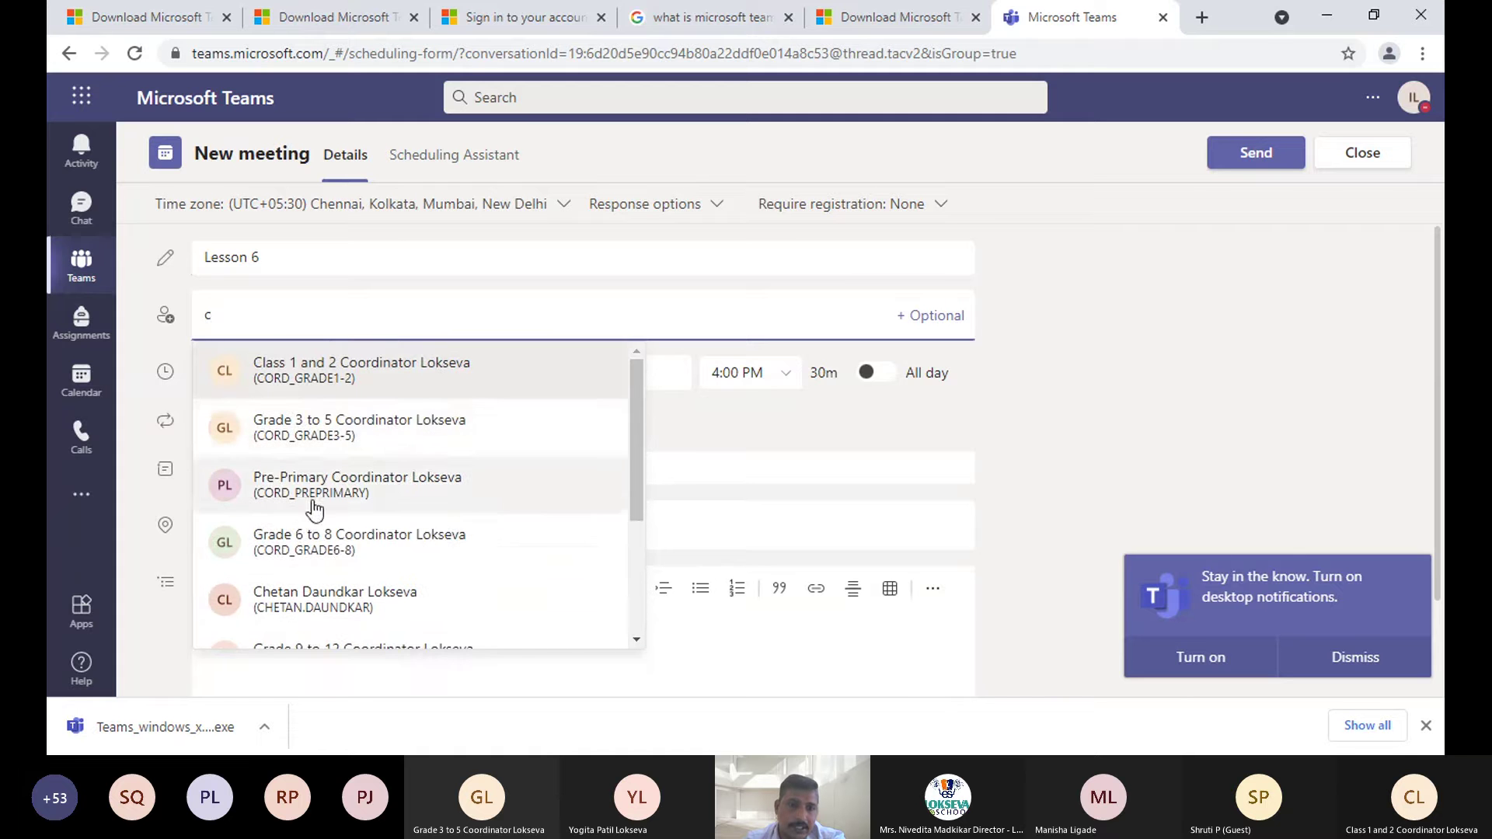
{"action": "left_click", "coordinate": [1034, 363]}
{"action": "left_click", "coordinate": [286, 325]}
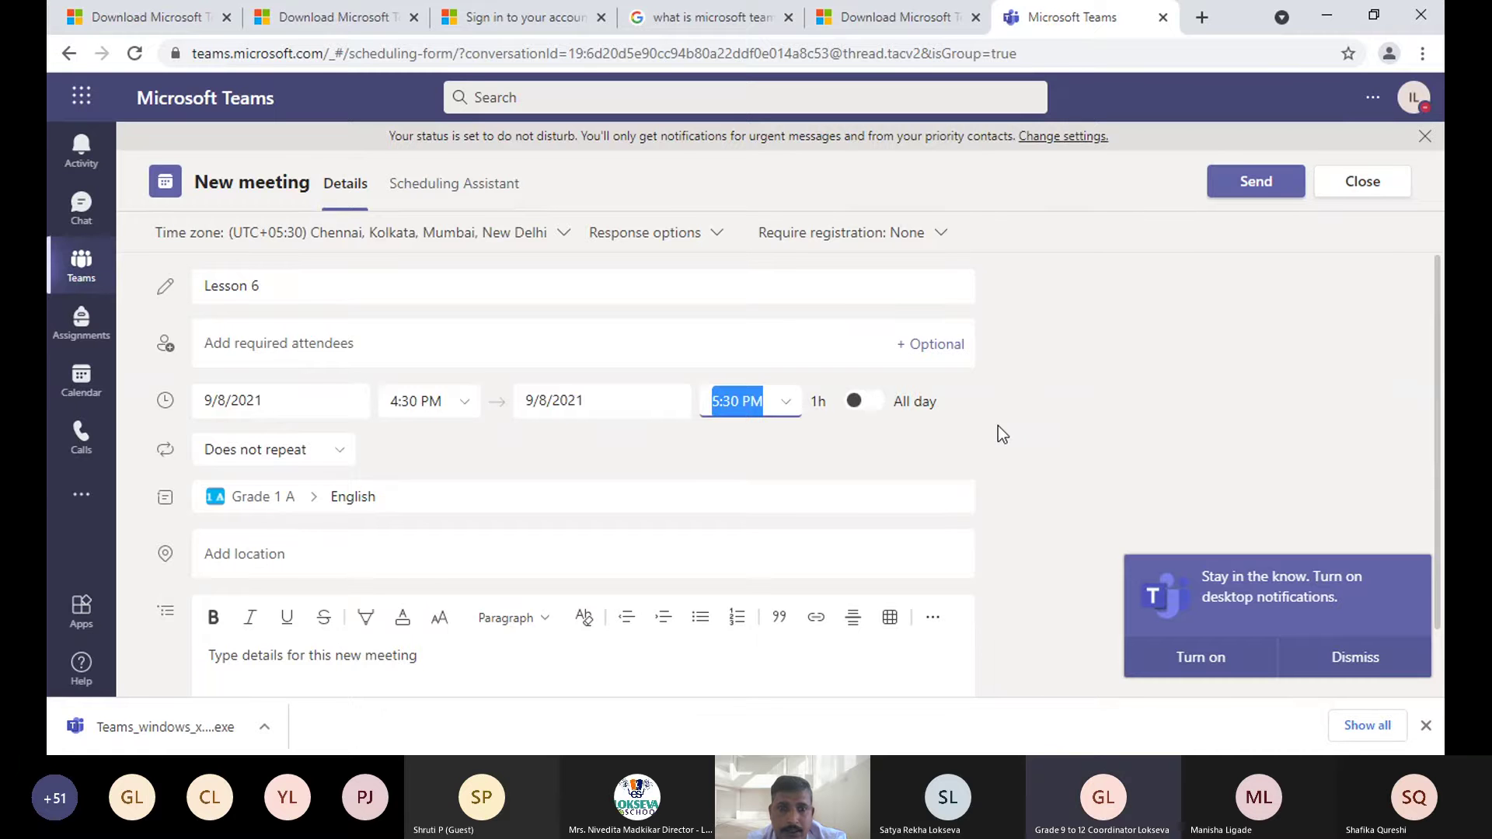
- Toggle All day on and off to keep 4:30–5:30 PM, then show the repeat options
{"action": "left_click", "coordinate": [286, 289]}
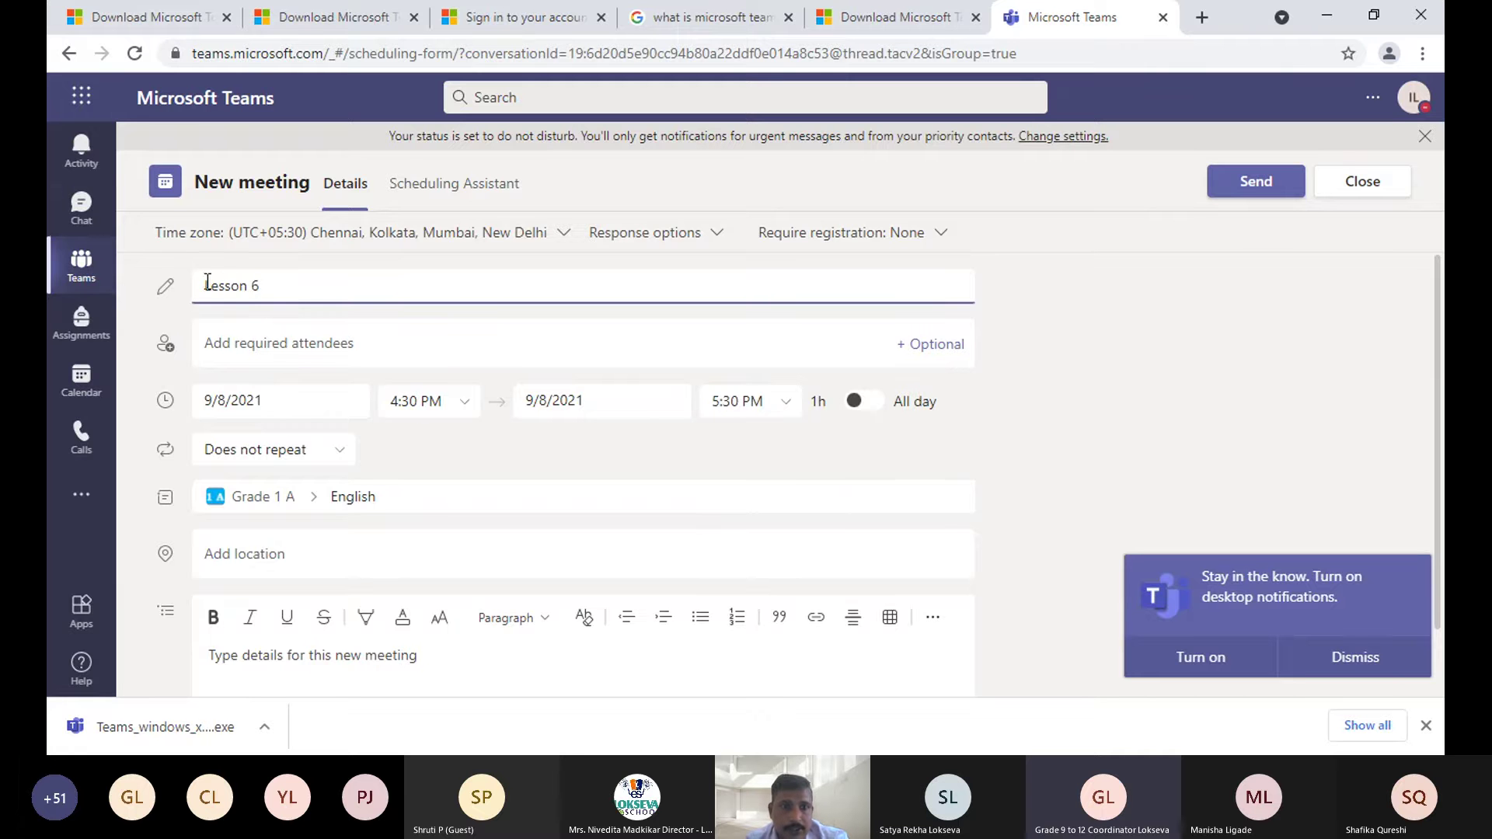
{"action": "left_click_drag", "start_coordinate": [206, 285], "coordinate": [278, 285]}
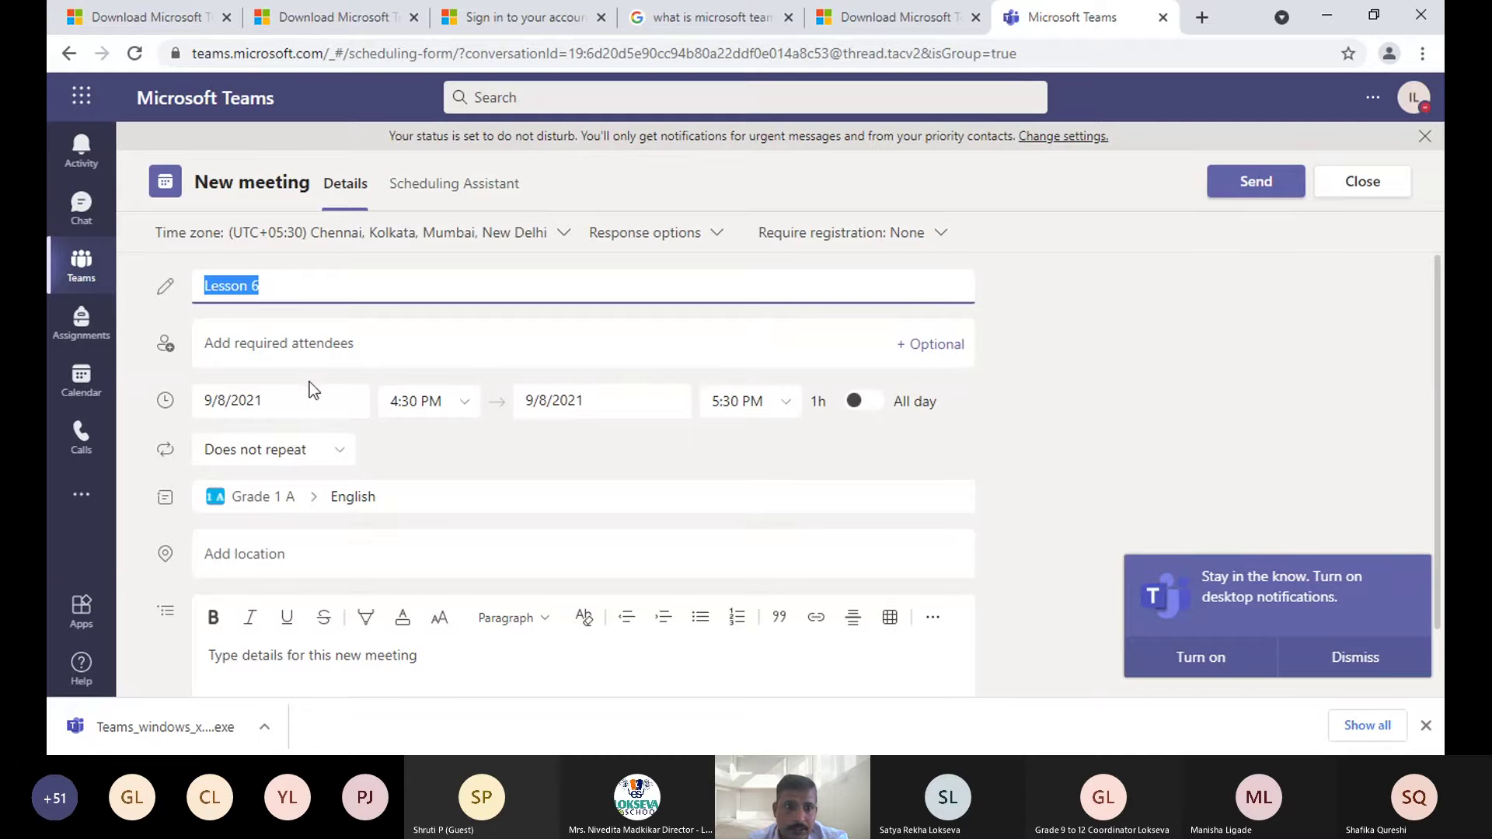
{"action": "left_click", "coordinate": [269, 344]}
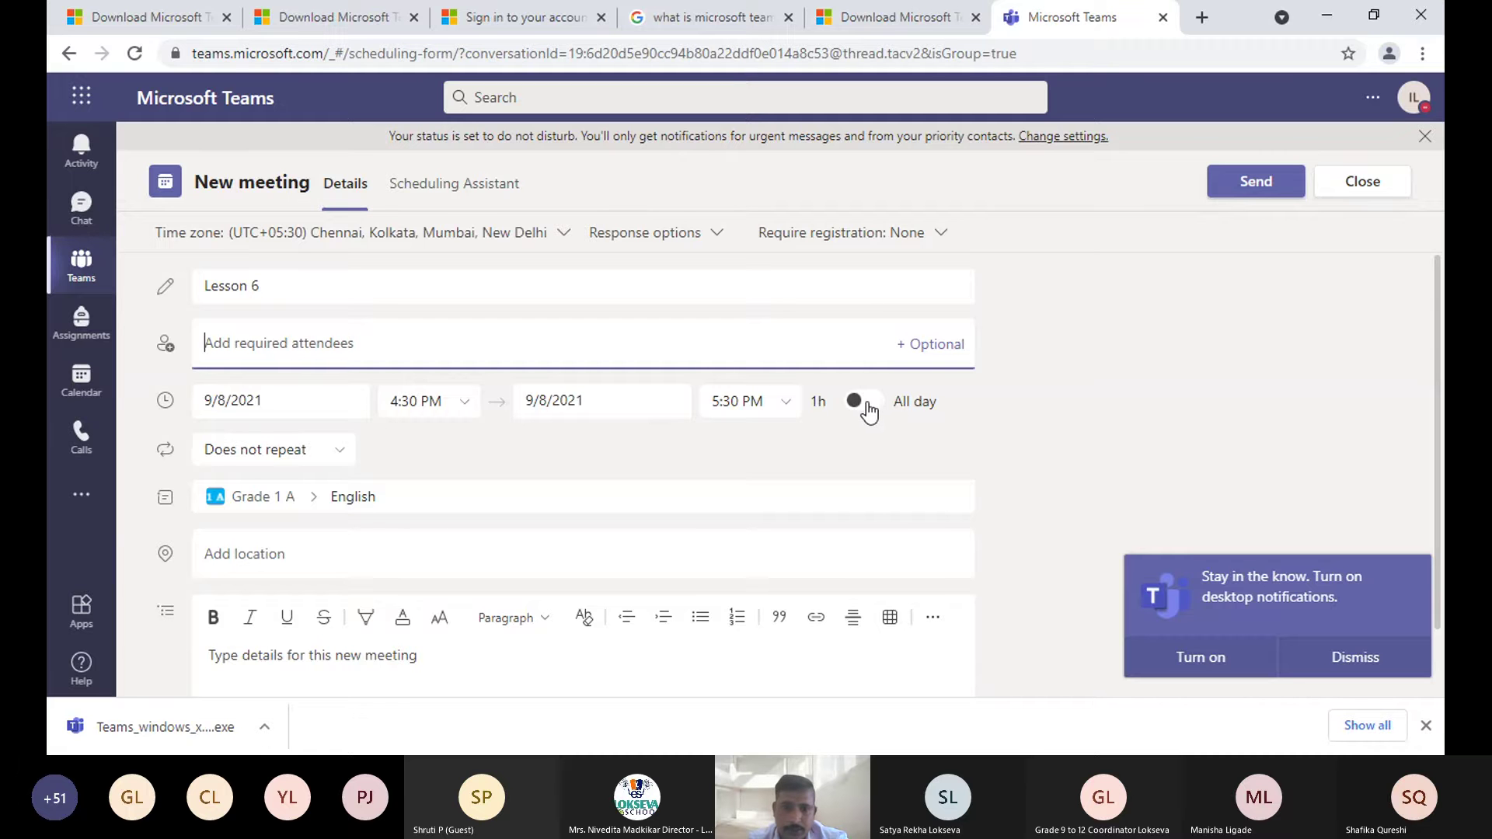
{"action": "left_click", "coordinate": [869, 410]}
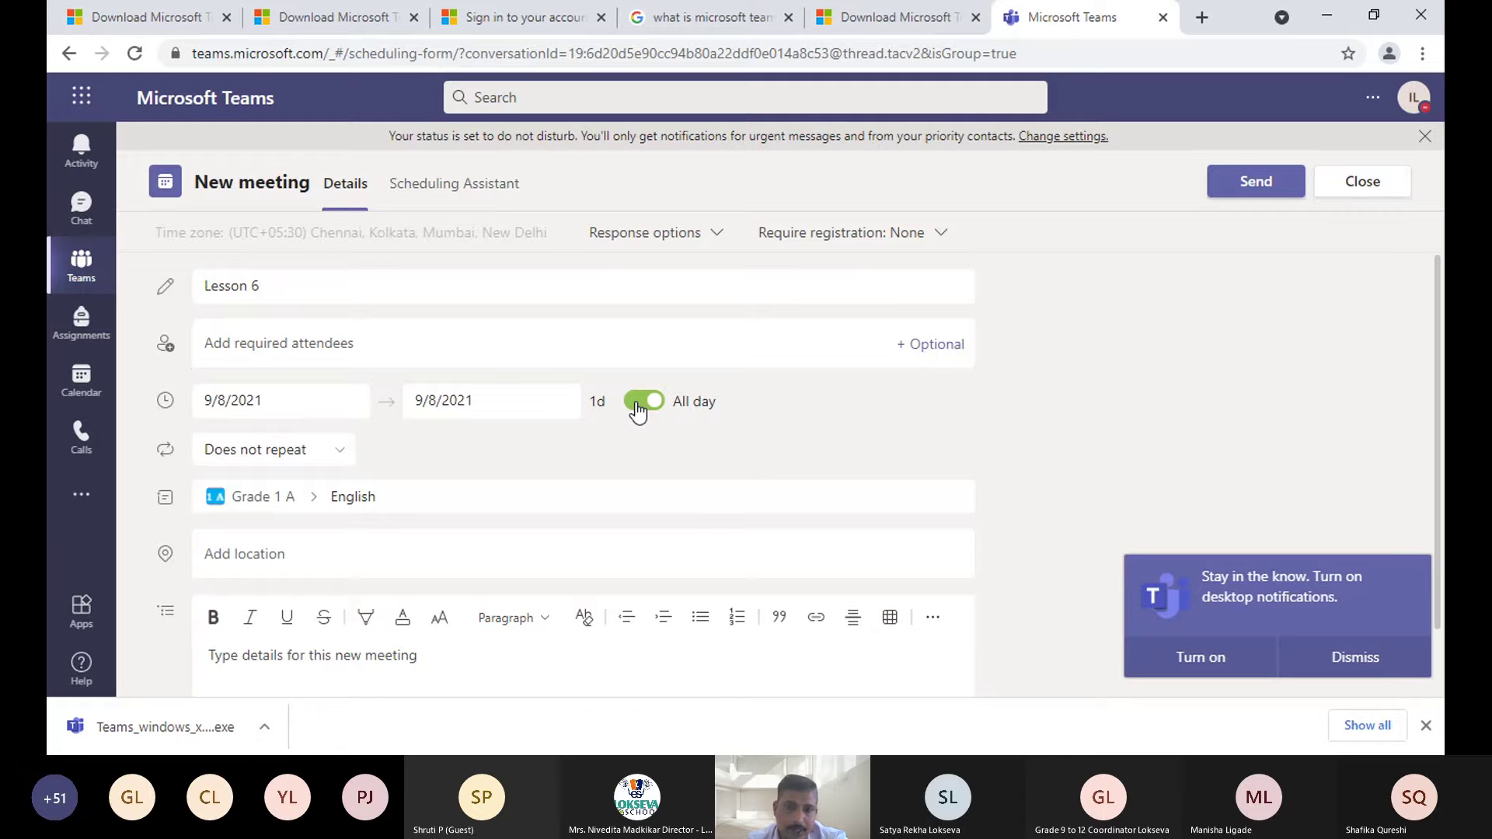
{"action": "left_click", "coordinate": [638, 404]}
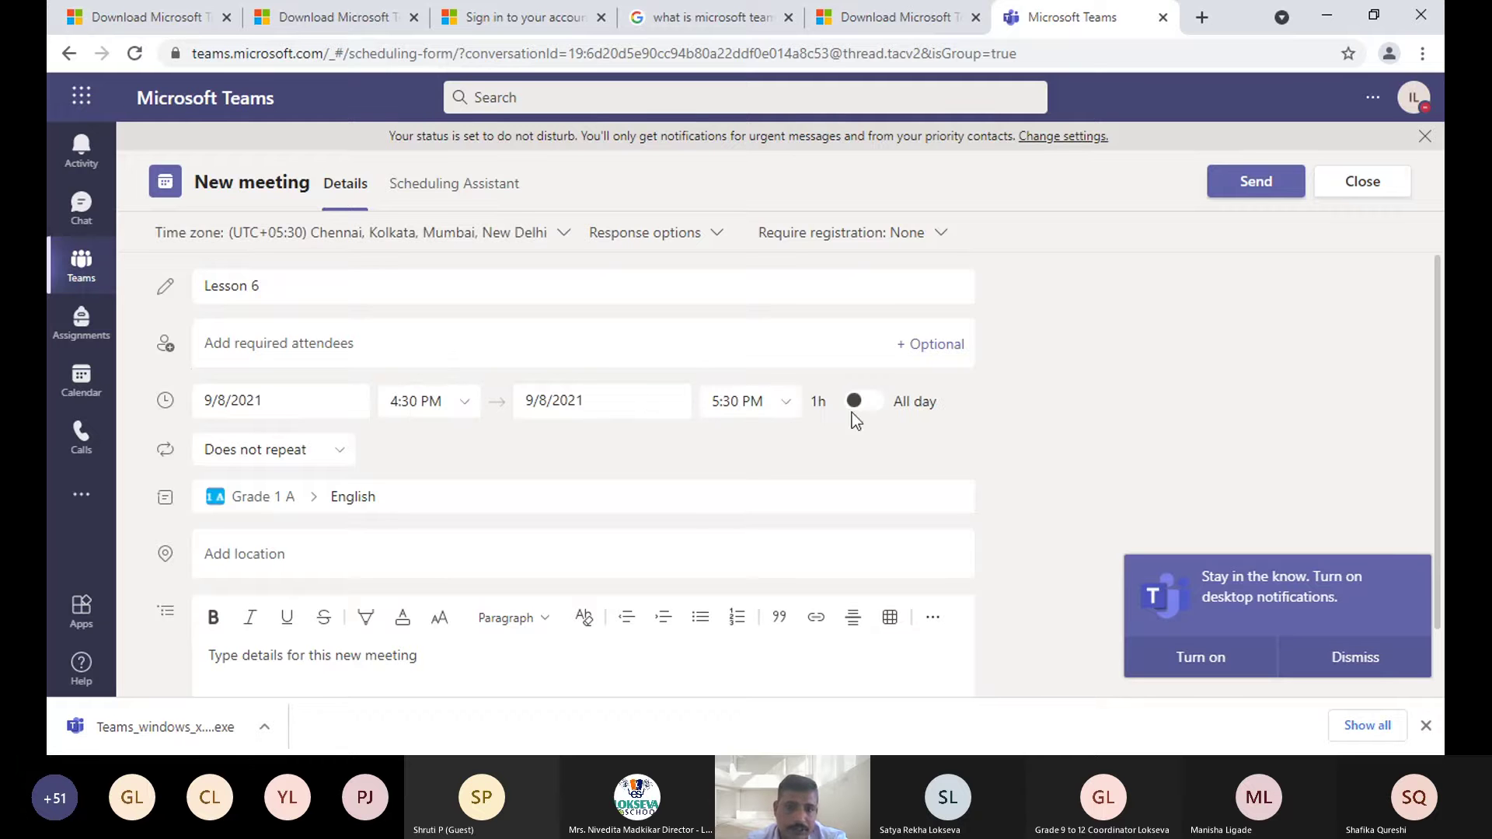
{"action": "left_click", "coordinate": [276, 449]}
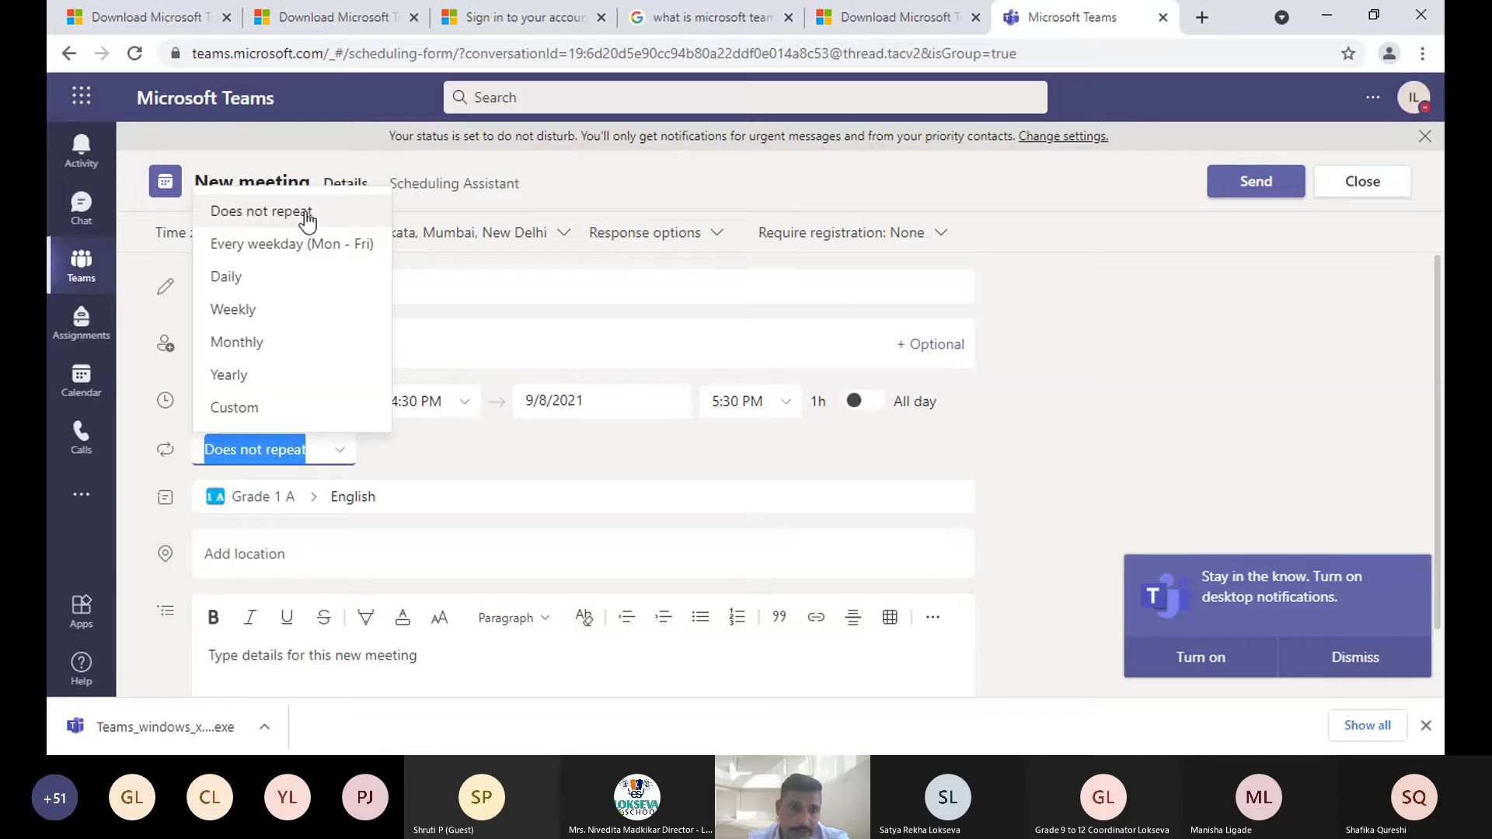
- Set Lesson 6 to repeat every weekday (Mon–Fri)
{"action": "left_click", "coordinate": [307, 221]}
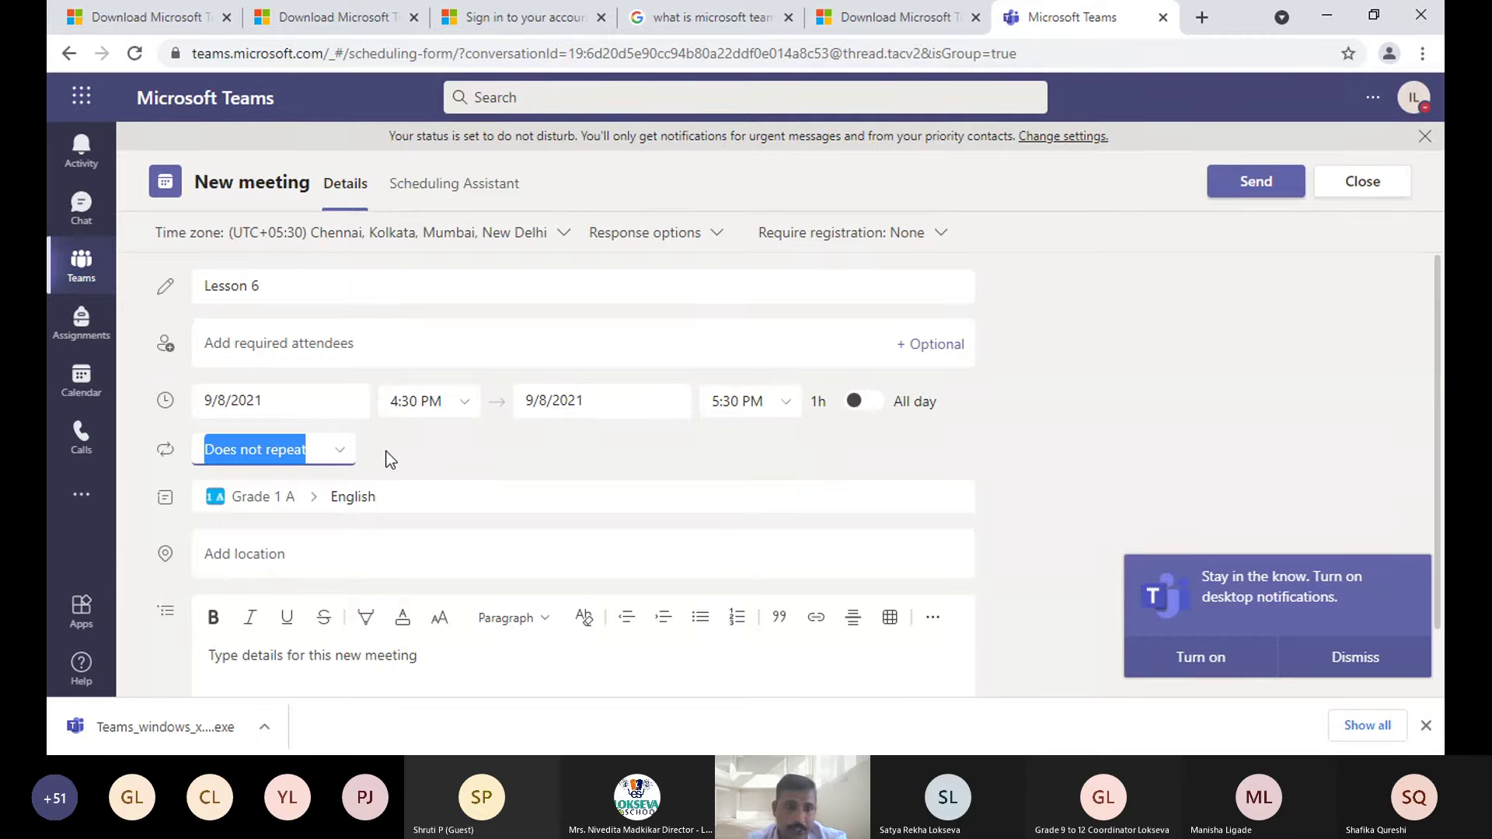
{"action": "left_click", "coordinate": [338, 457]}
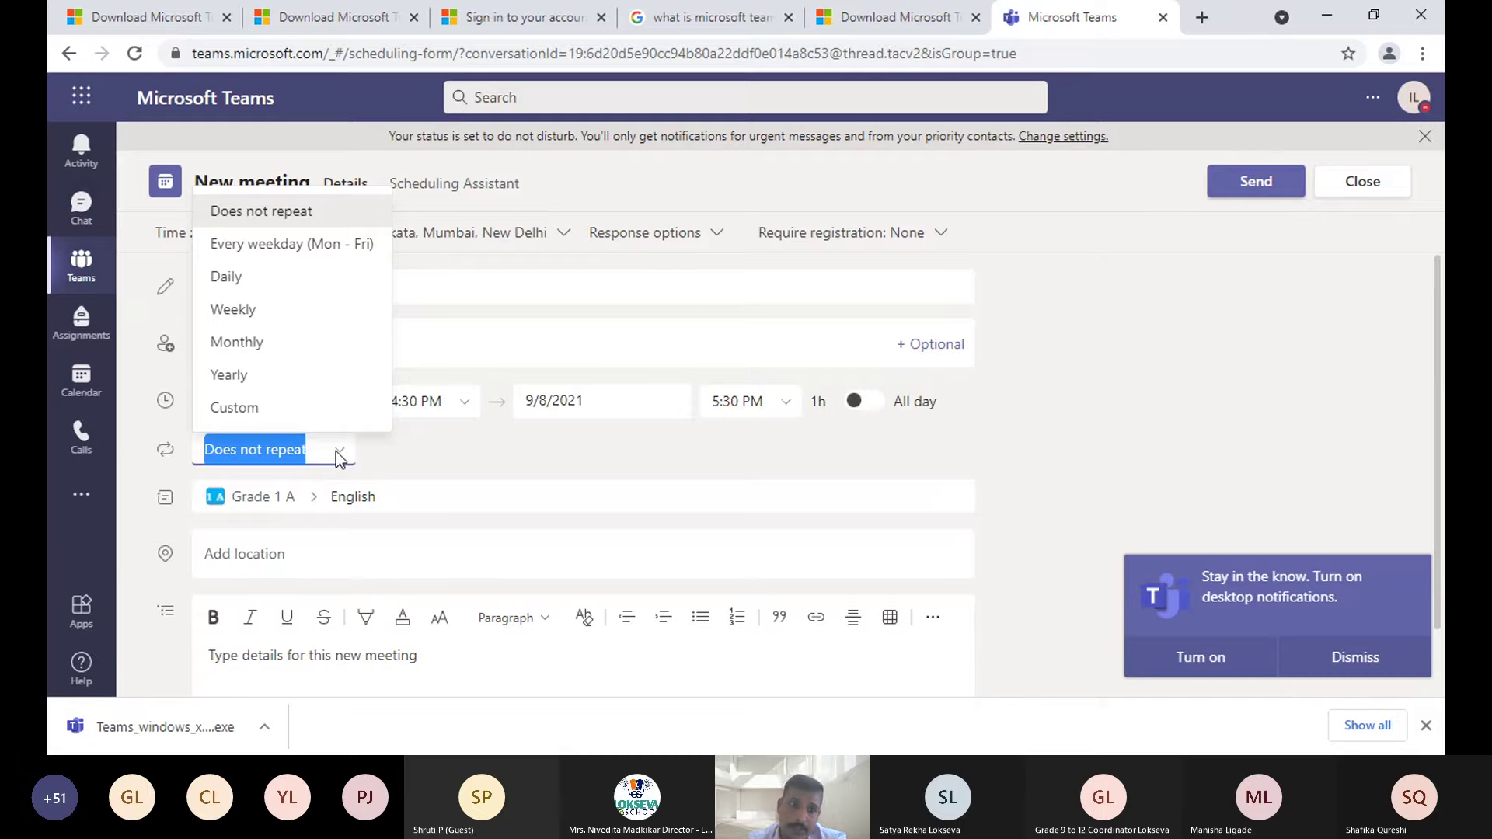
{"action": "left_click", "coordinate": [339, 246]}
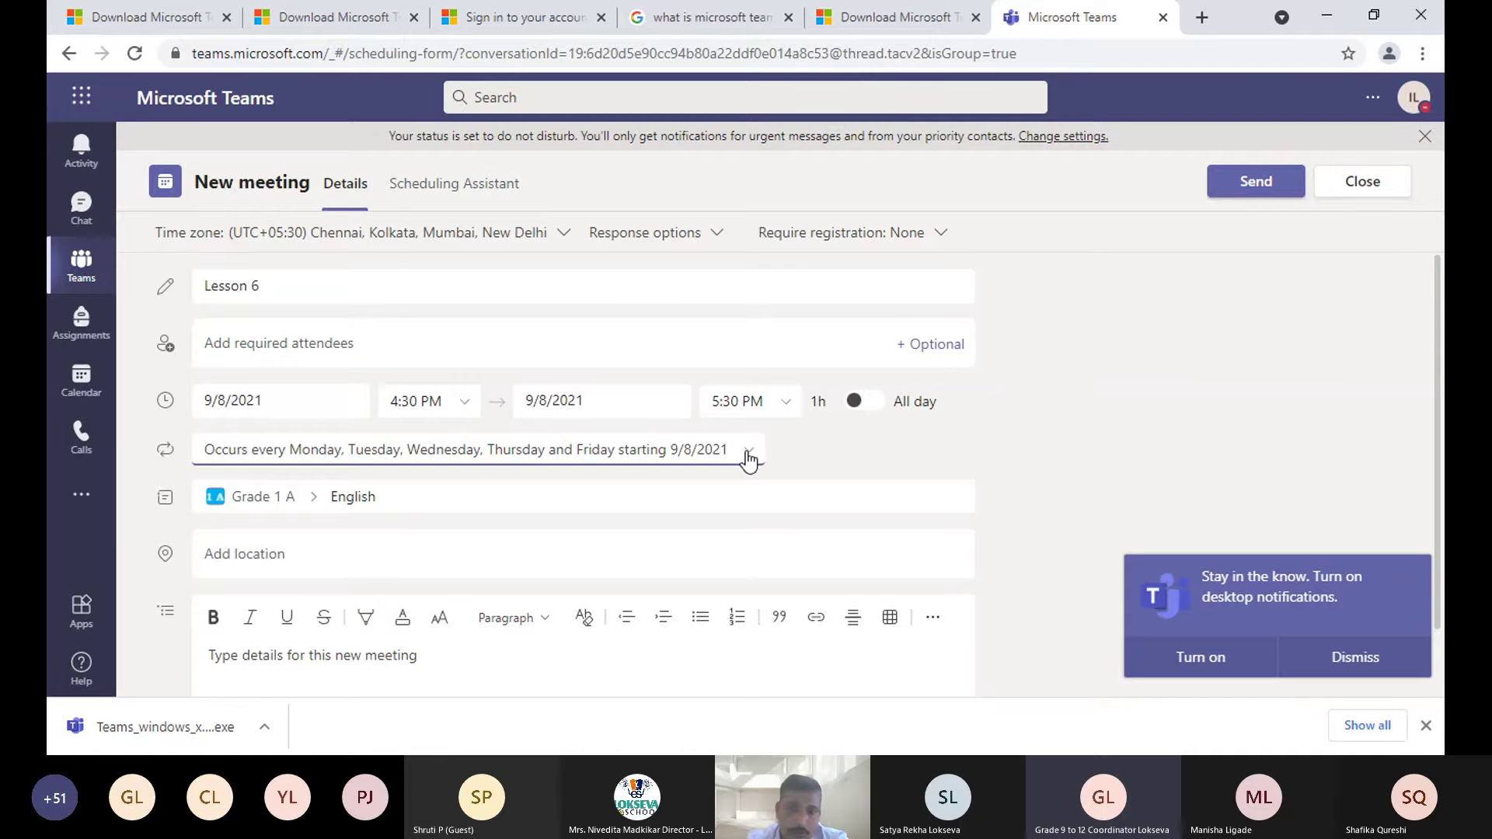
{"action": "left_click", "coordinate": [747, 457]}
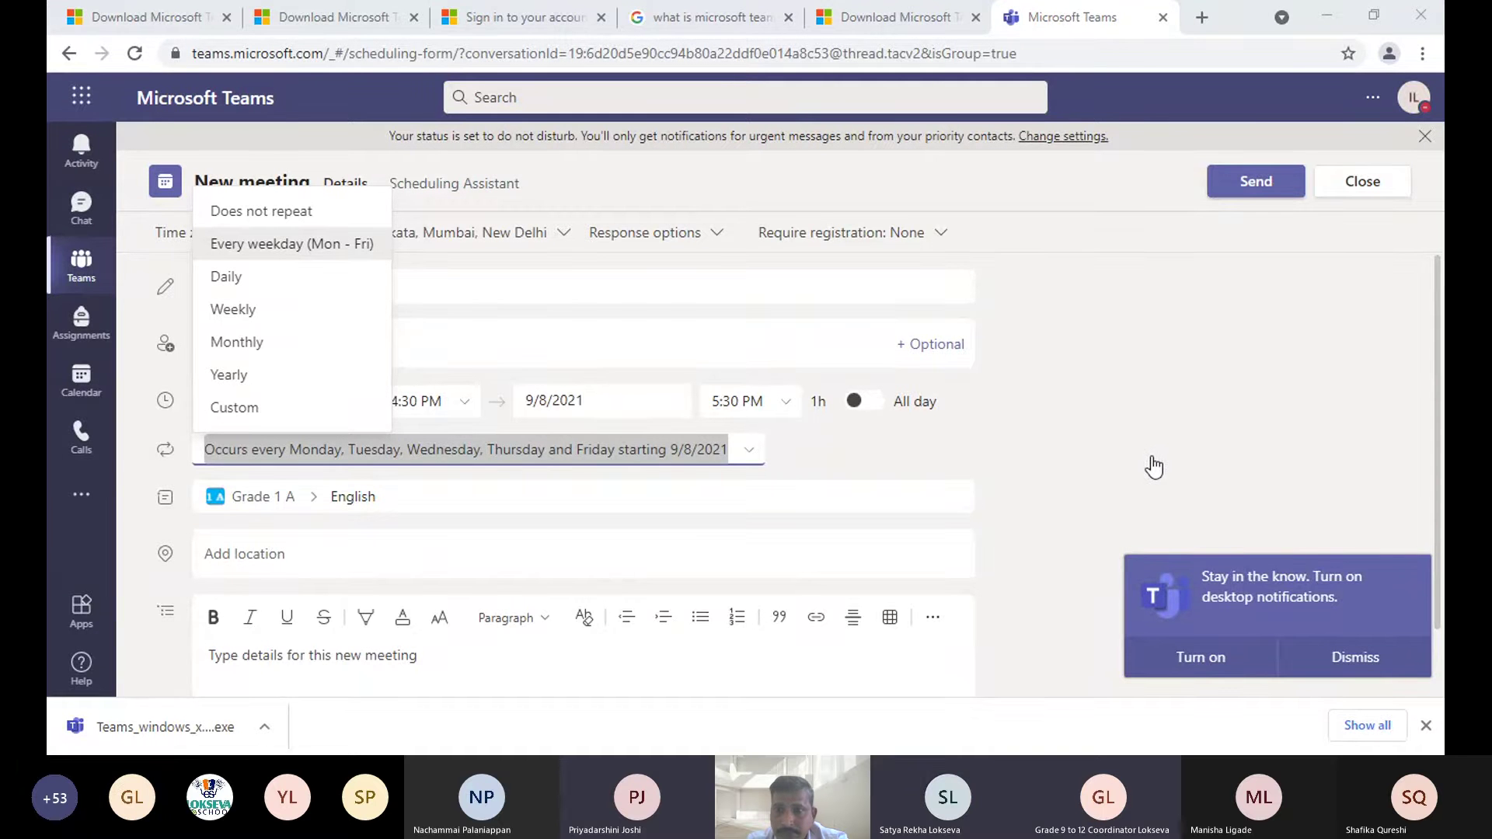
{"action": "left_click", "coordinate": [1183, 38]}
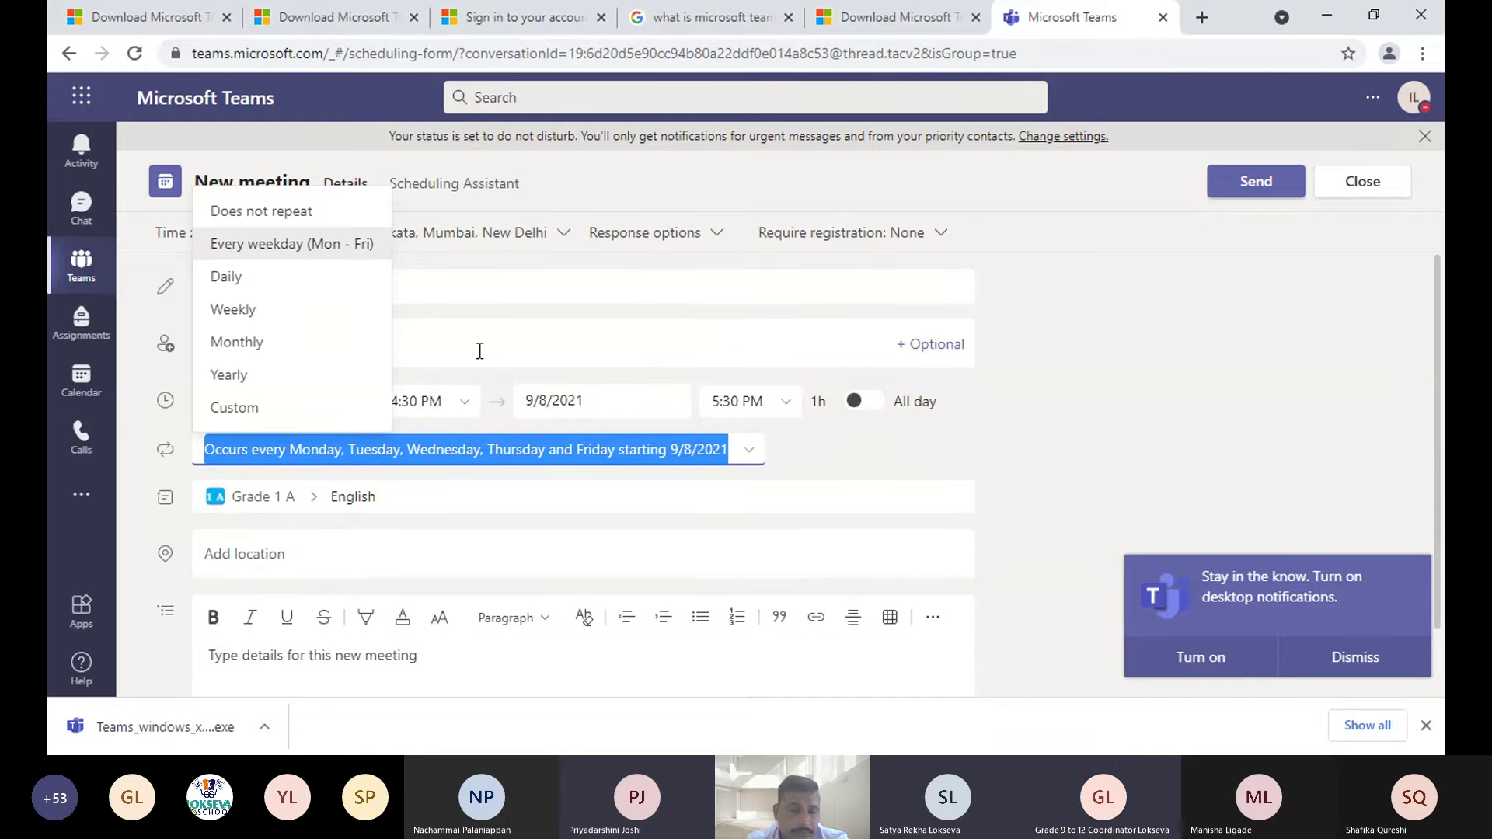
{"action": "left_click", "coordinate": [241, 409]}
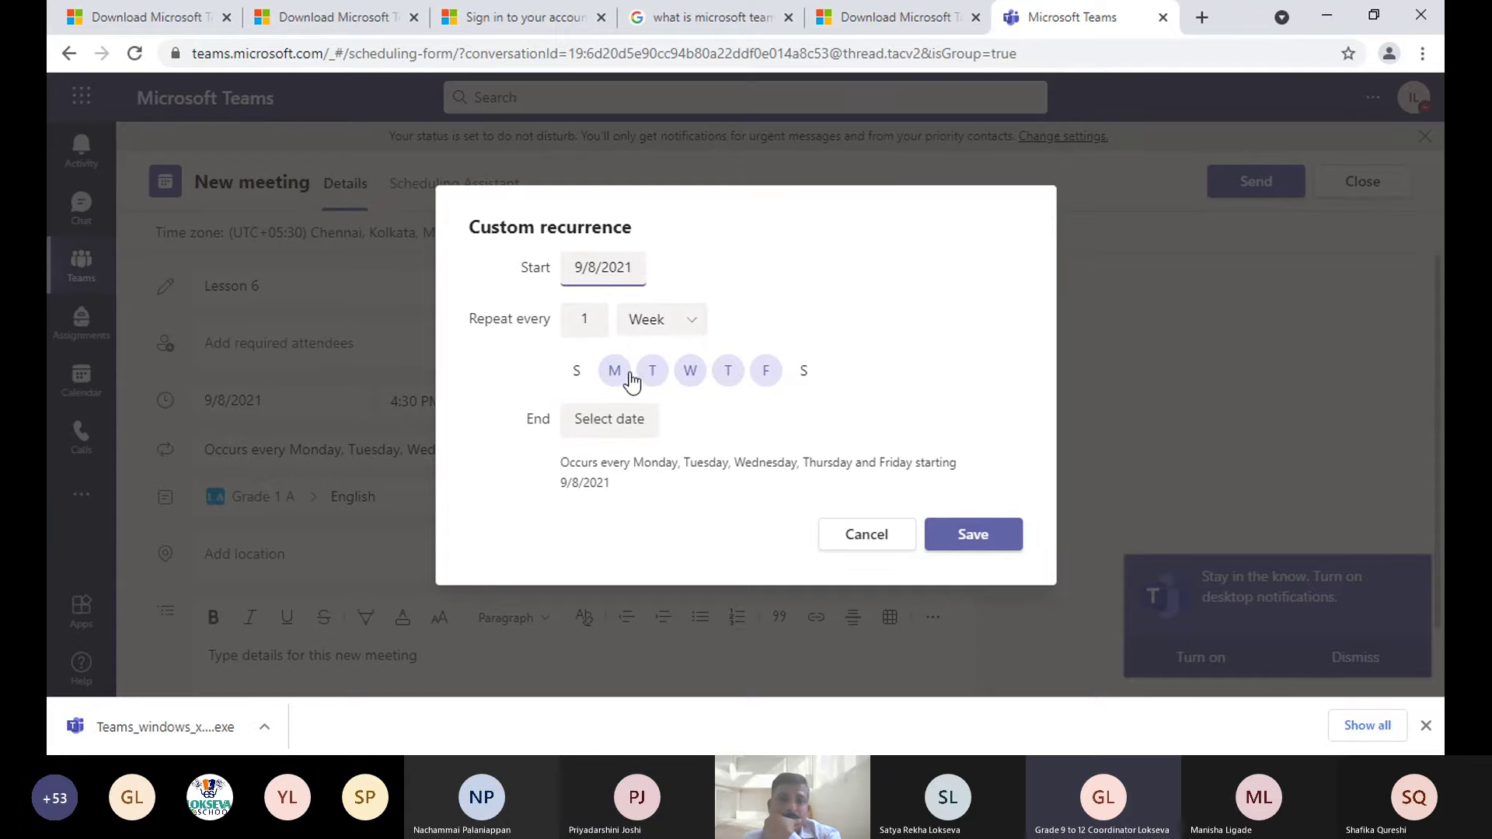
{"action": "left_click", "coordinate": [691, 371]}
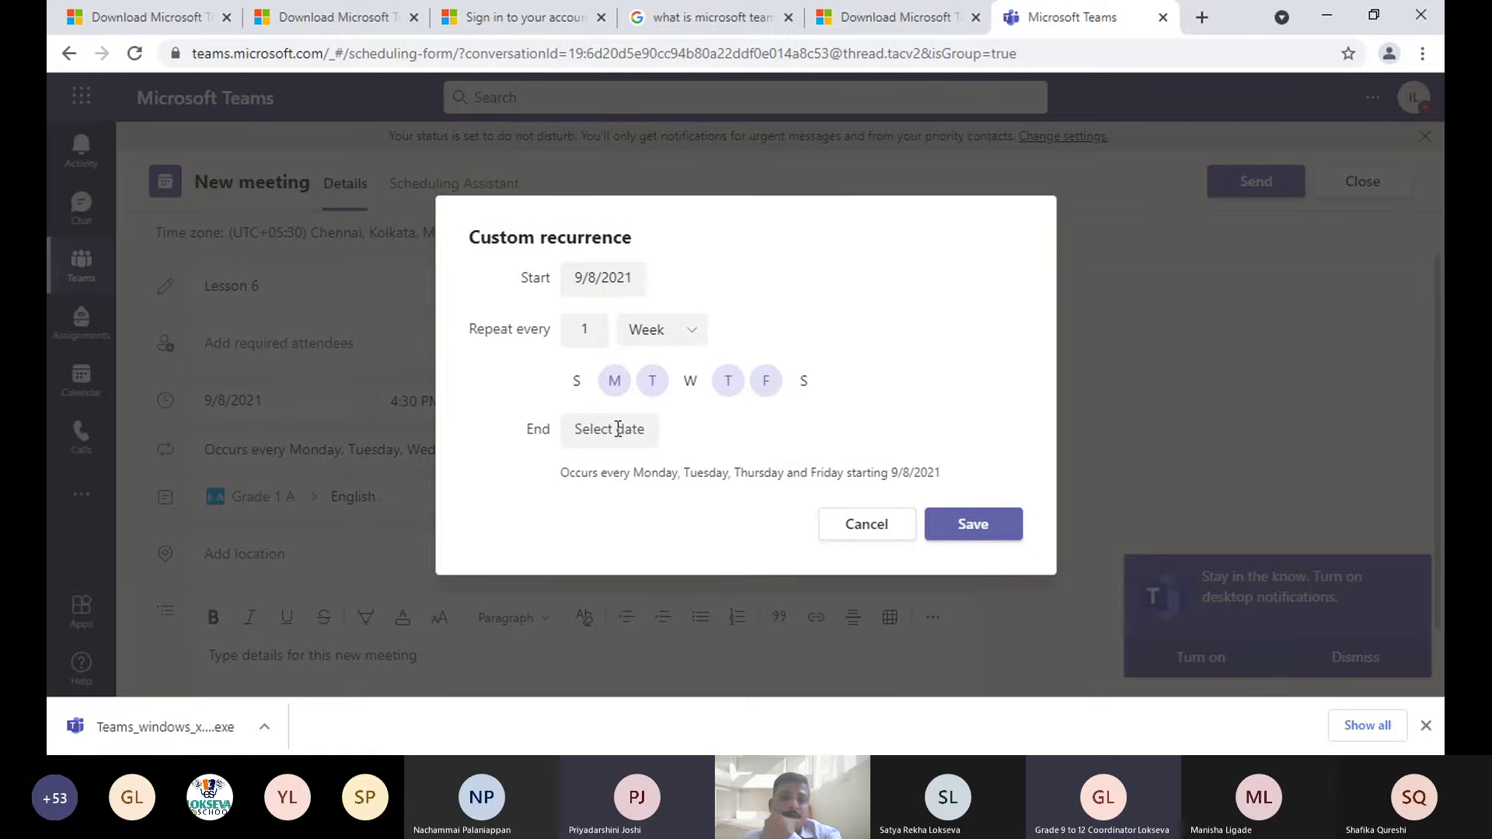
{"action": "left_click", "coordinate": [617, 430]}
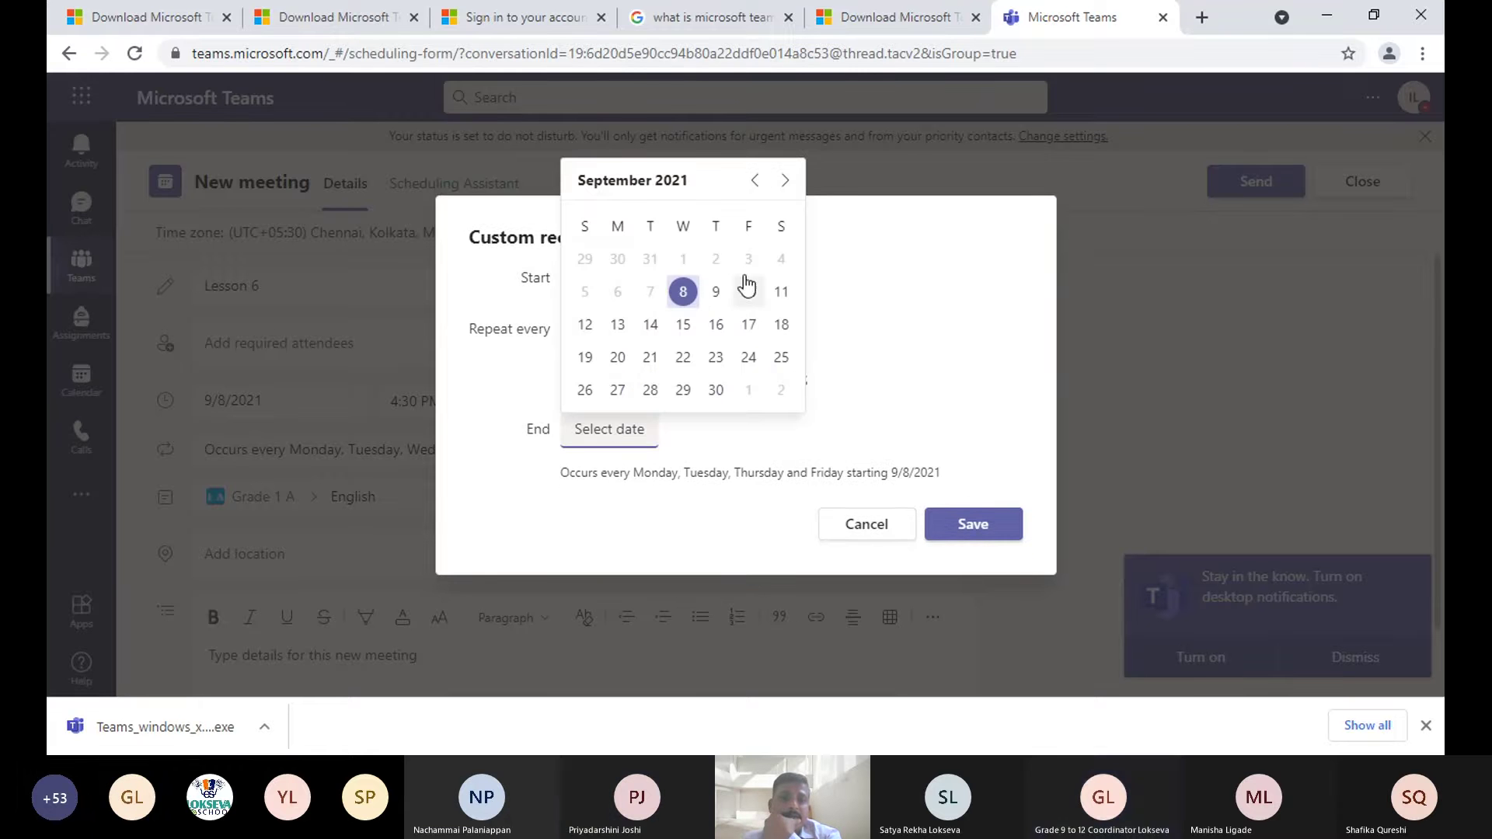
{"action": "left_click", "coordinate": [758, 440]}
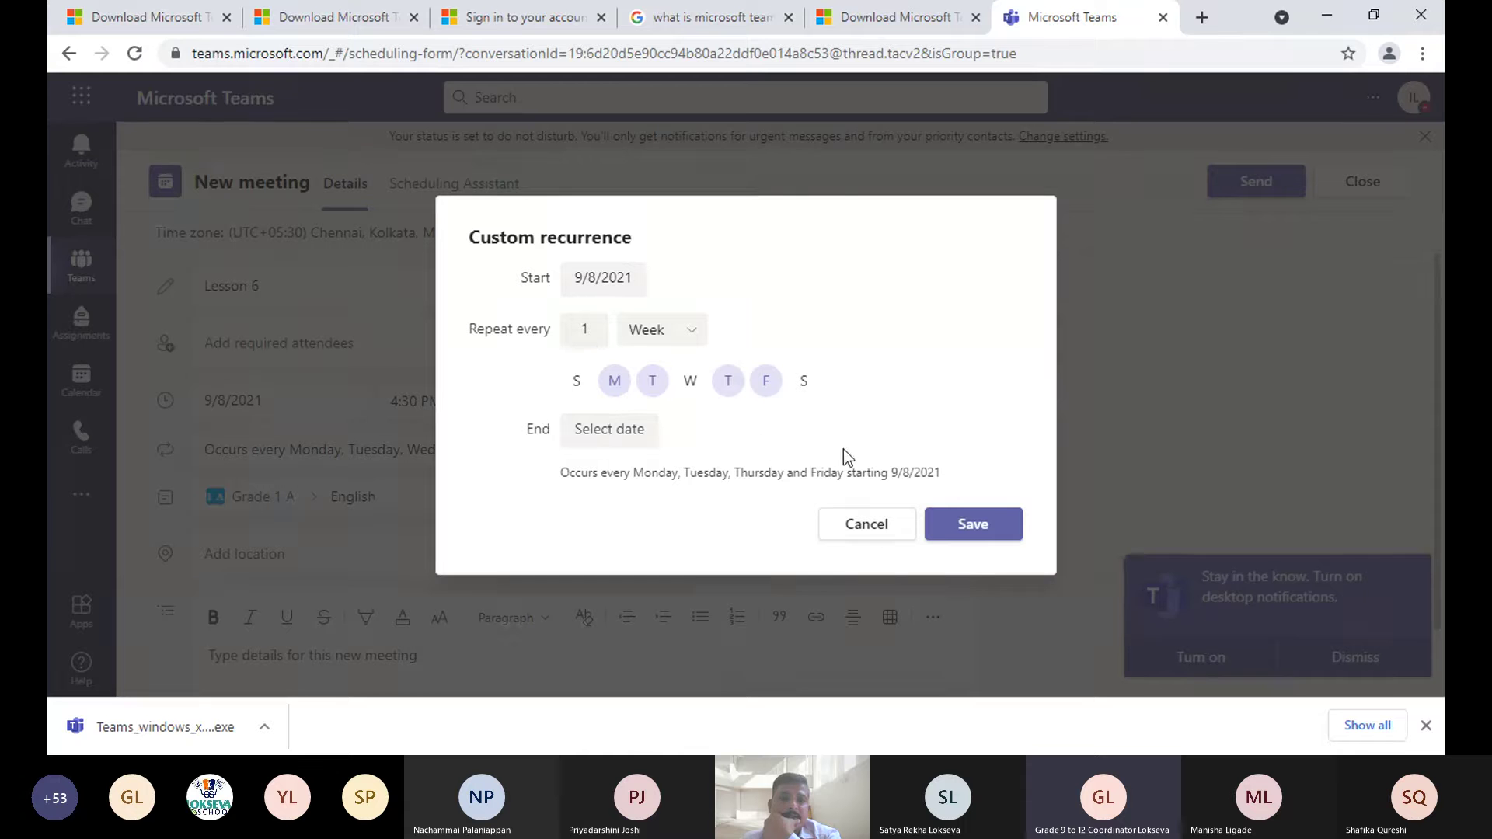
{"action": "left_click", "coordinate": [857, 523]}
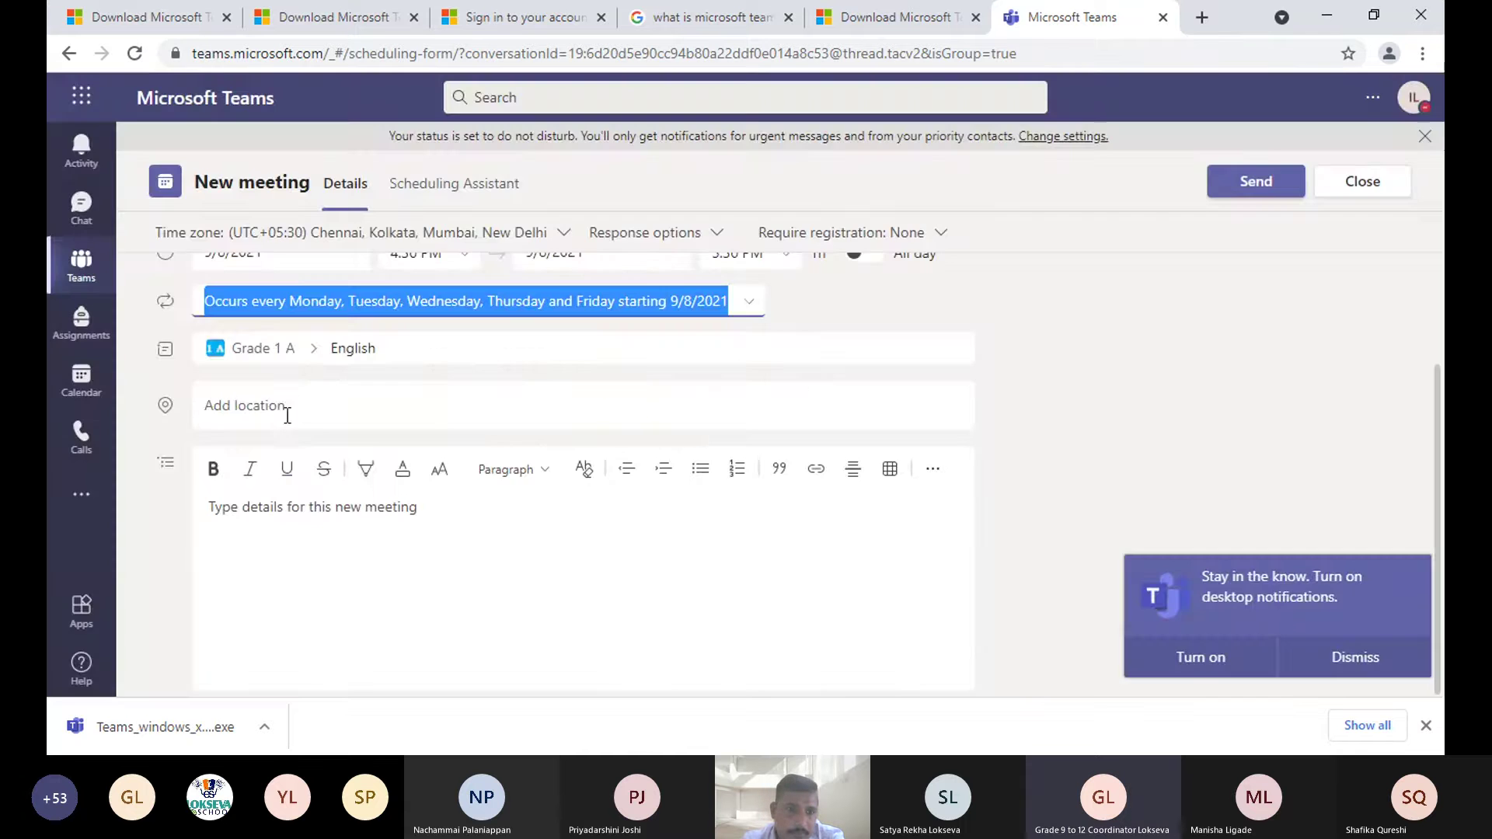
{"action": "left_click", "coordinate": [290, 405]}
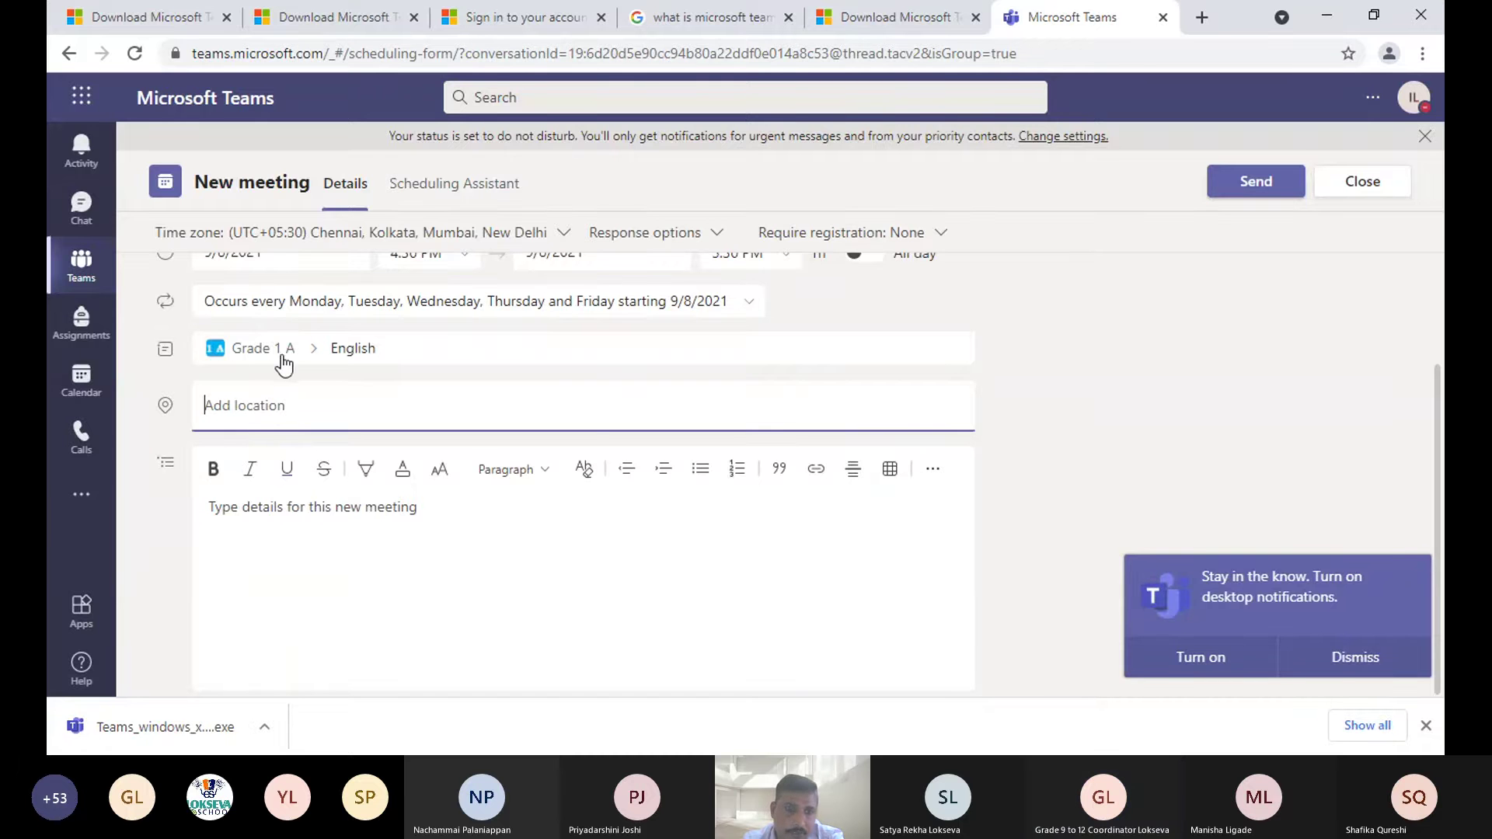
{"action": "left_click", "coordinate": [400, 349]}
{"action": "left_click", "coordinate": [350, 356]}
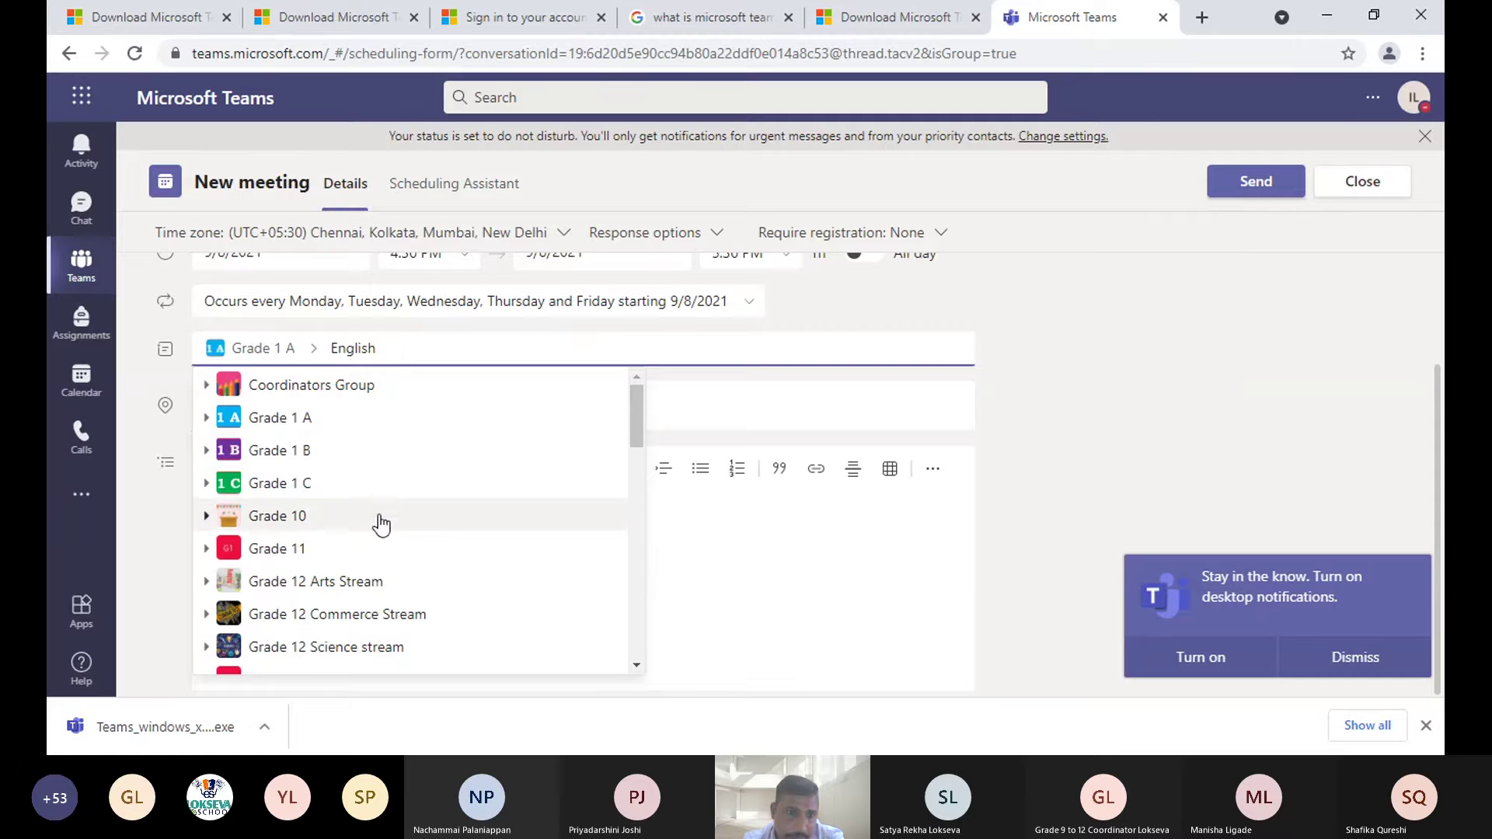
{"action": "scroll", "coordinate": [408, 468], "scroll_direction": "down", "scroll_amount": 3}
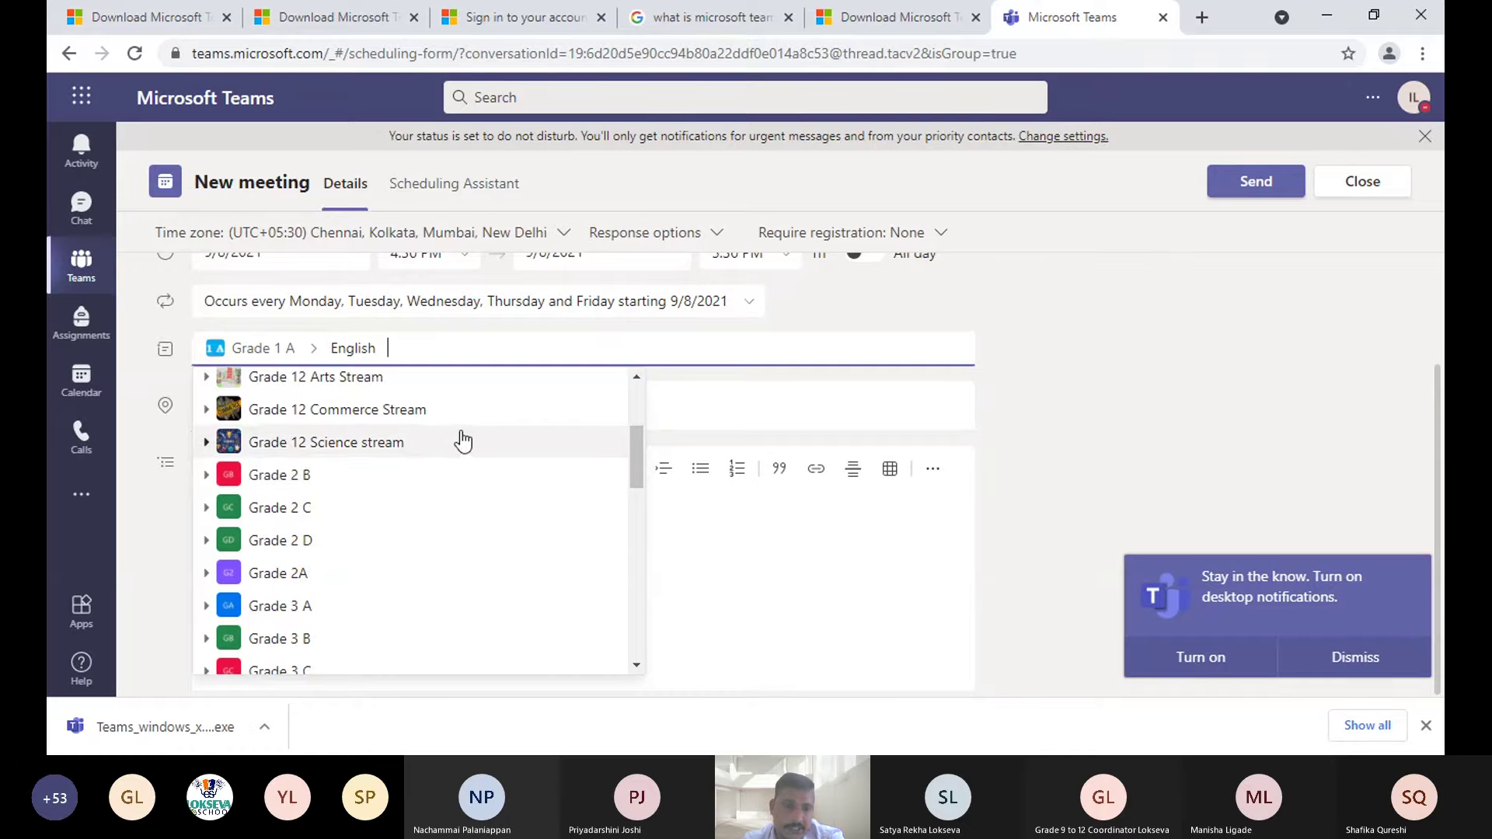
{"action": "scroll", "coordinate": [466, 437], "scroll_direction": "down", "scroll_amount": 1}
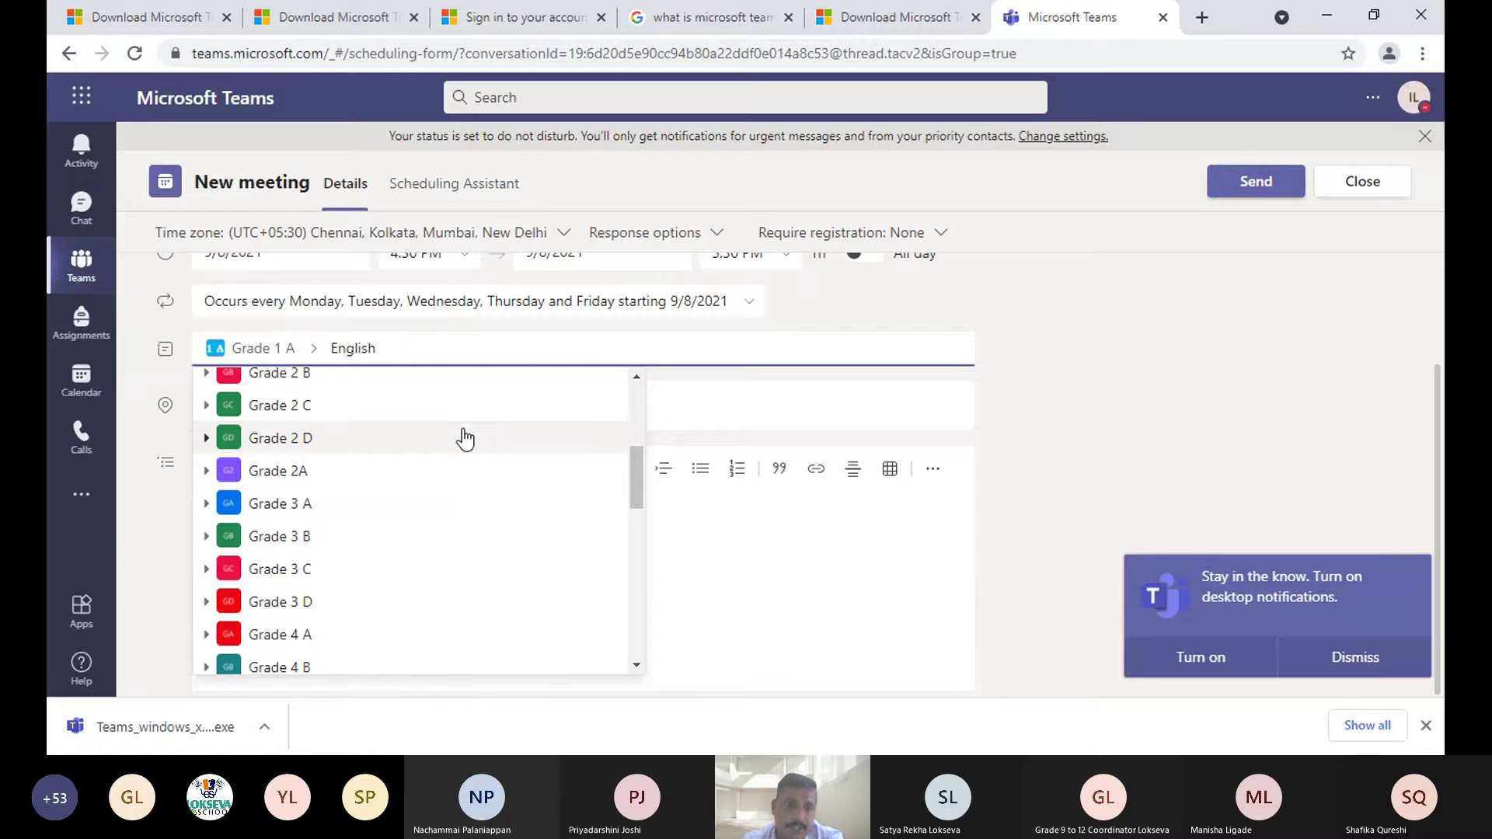
{"action": "scroll", "coordinate": [466, 439], "scroll_direction": "down", "scroll_amount": 10}
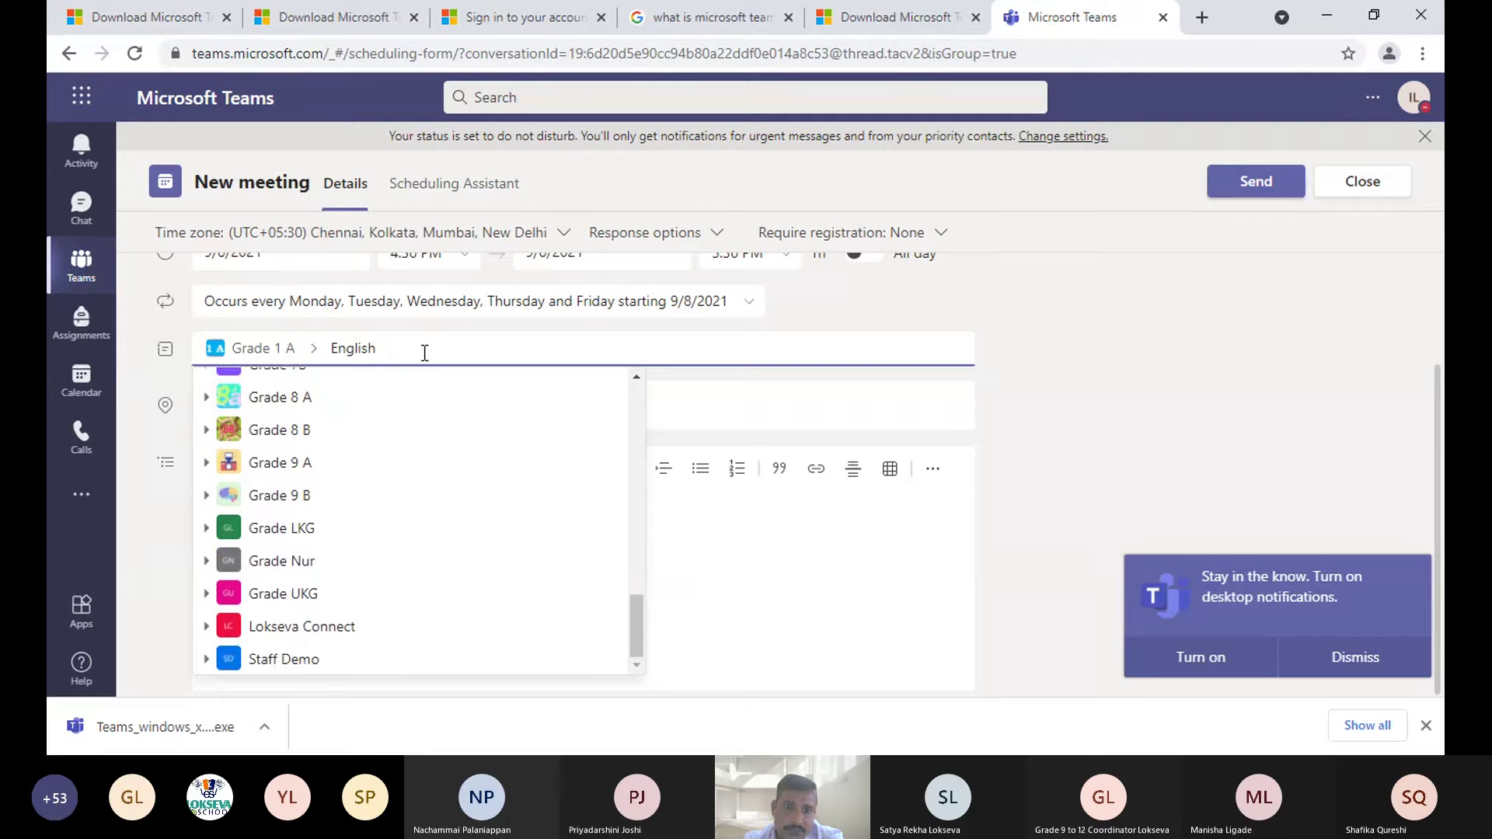
{"action": "left_click", "coordinate": [712, 403]}
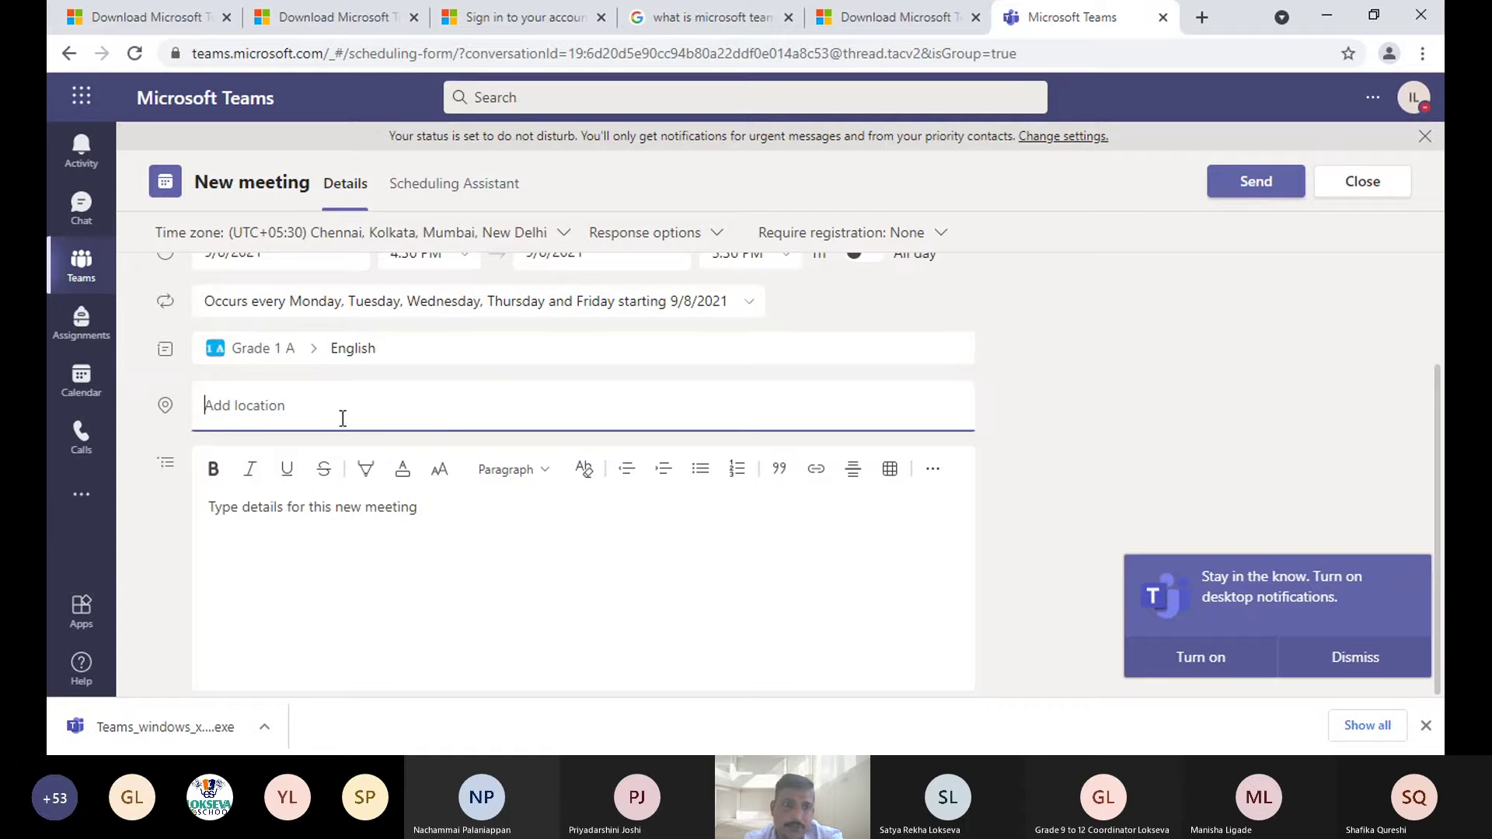
{"action": "left_click", "coordinate": [427, 525]}
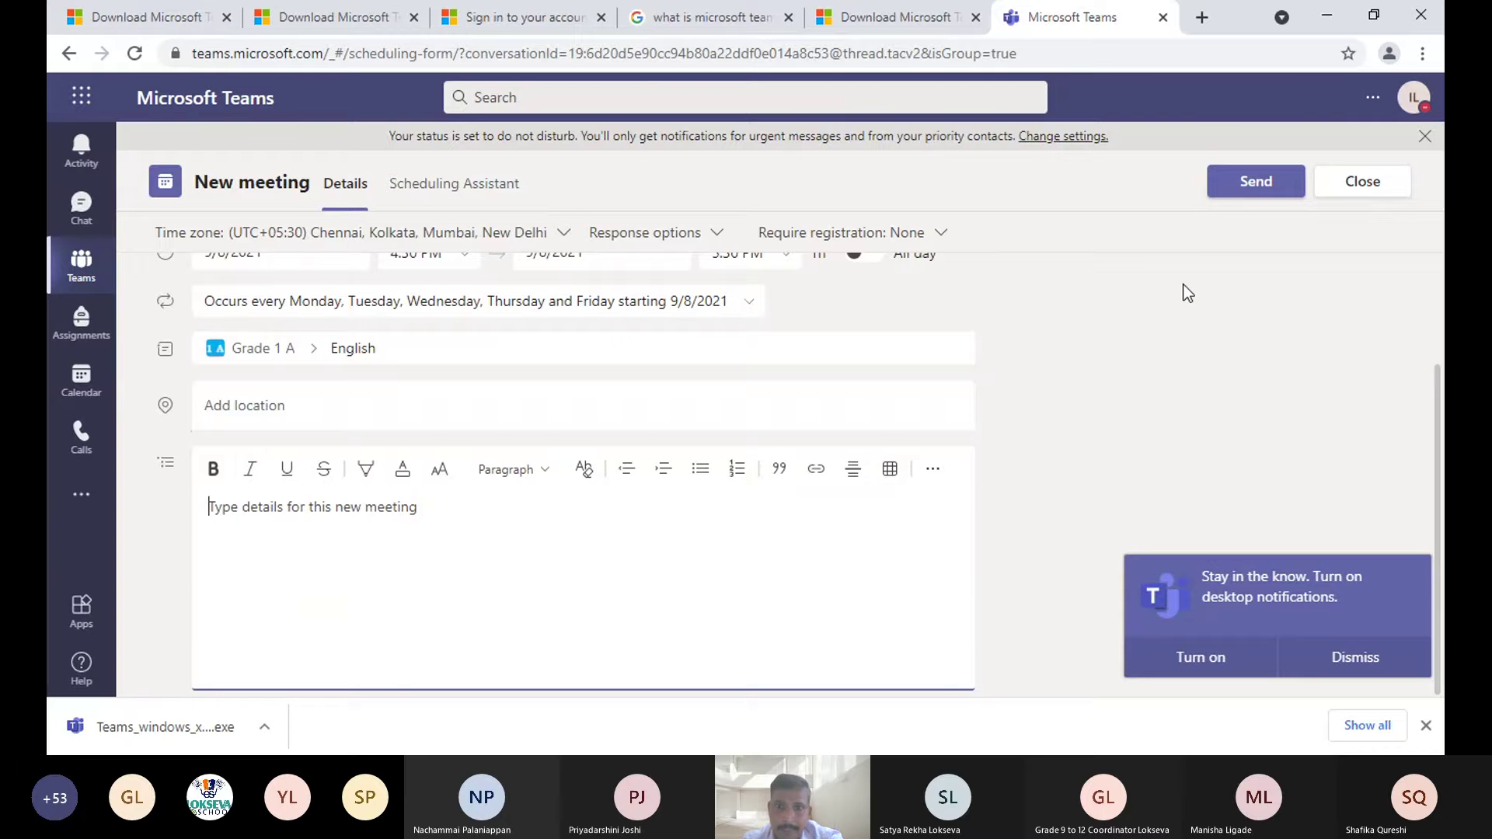
{"action": "scroll", "coordinate": [1187, 293], "scroll_direction": "up", "scroll_amount": 2}
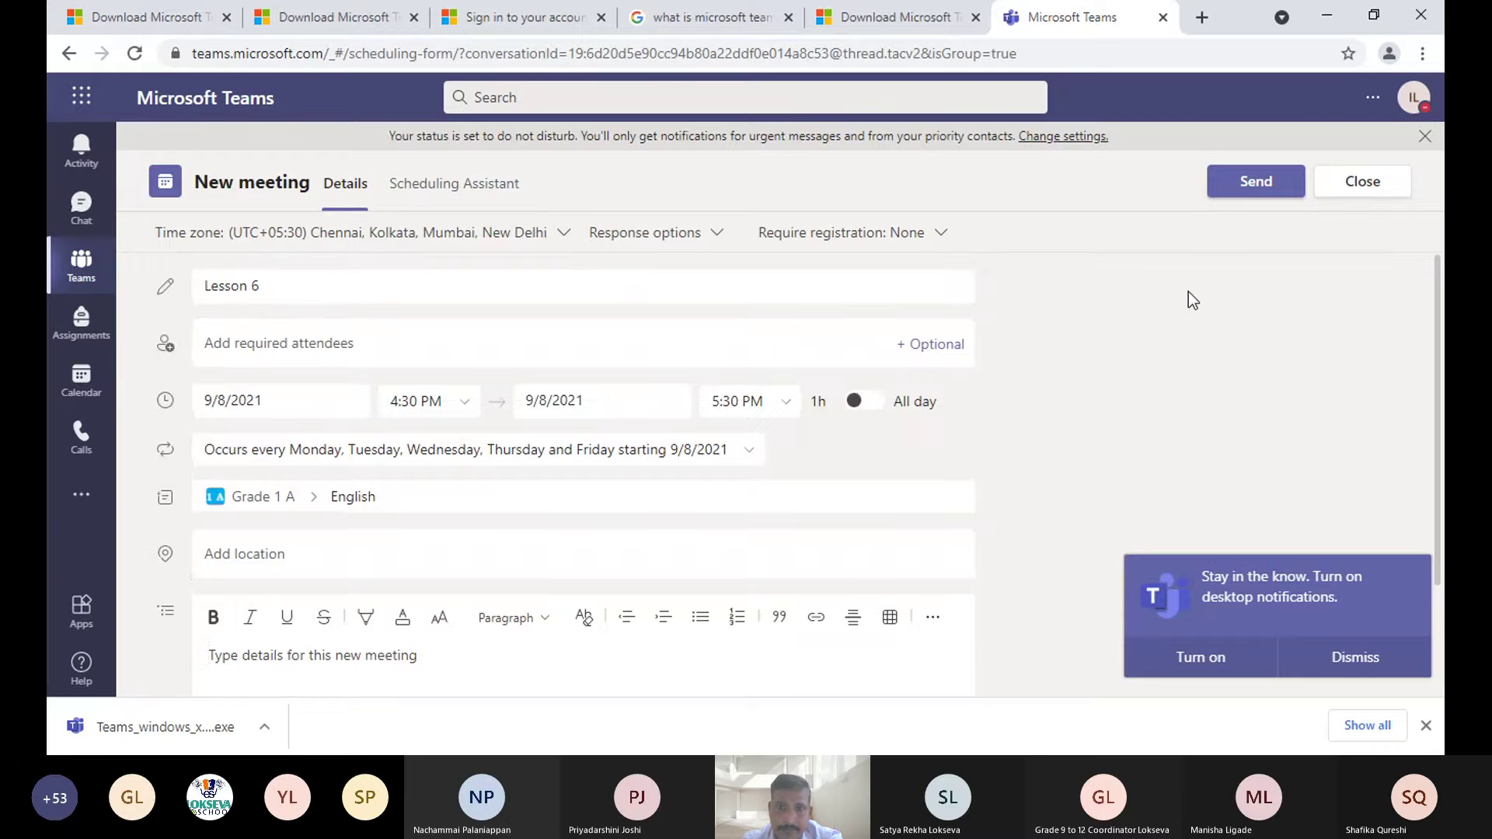
{"action": "left_click", "coordinate": [1250, 186]}
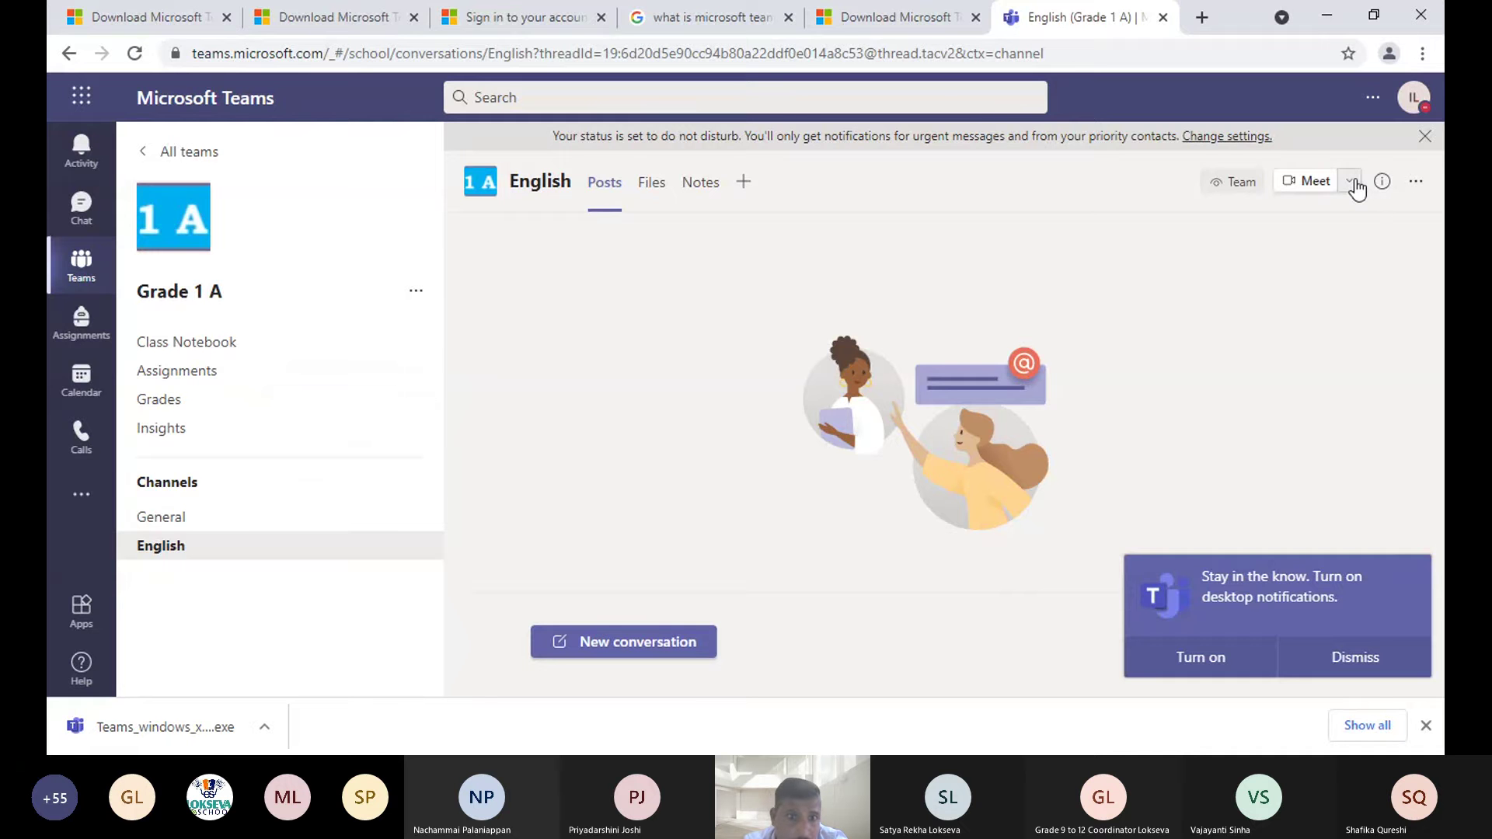
- Switch to Grade 1 A's General channel and show its Meet options
{"action": "left_click", "coordinate": [236, 532]}
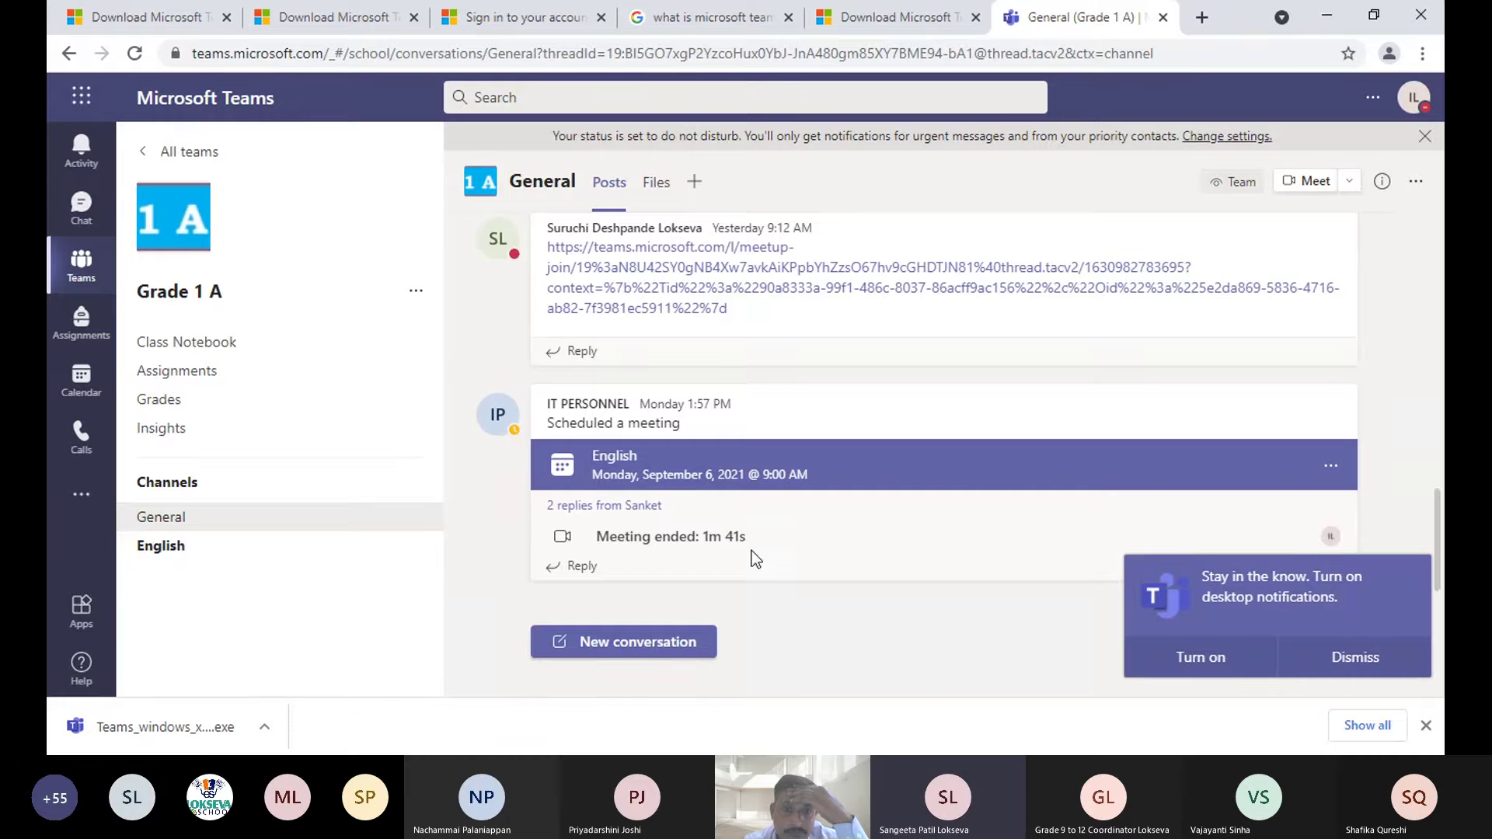
{"action": "left_click_drag", "start_coordinate": [712, 540], "coordinate": [590, 543]}
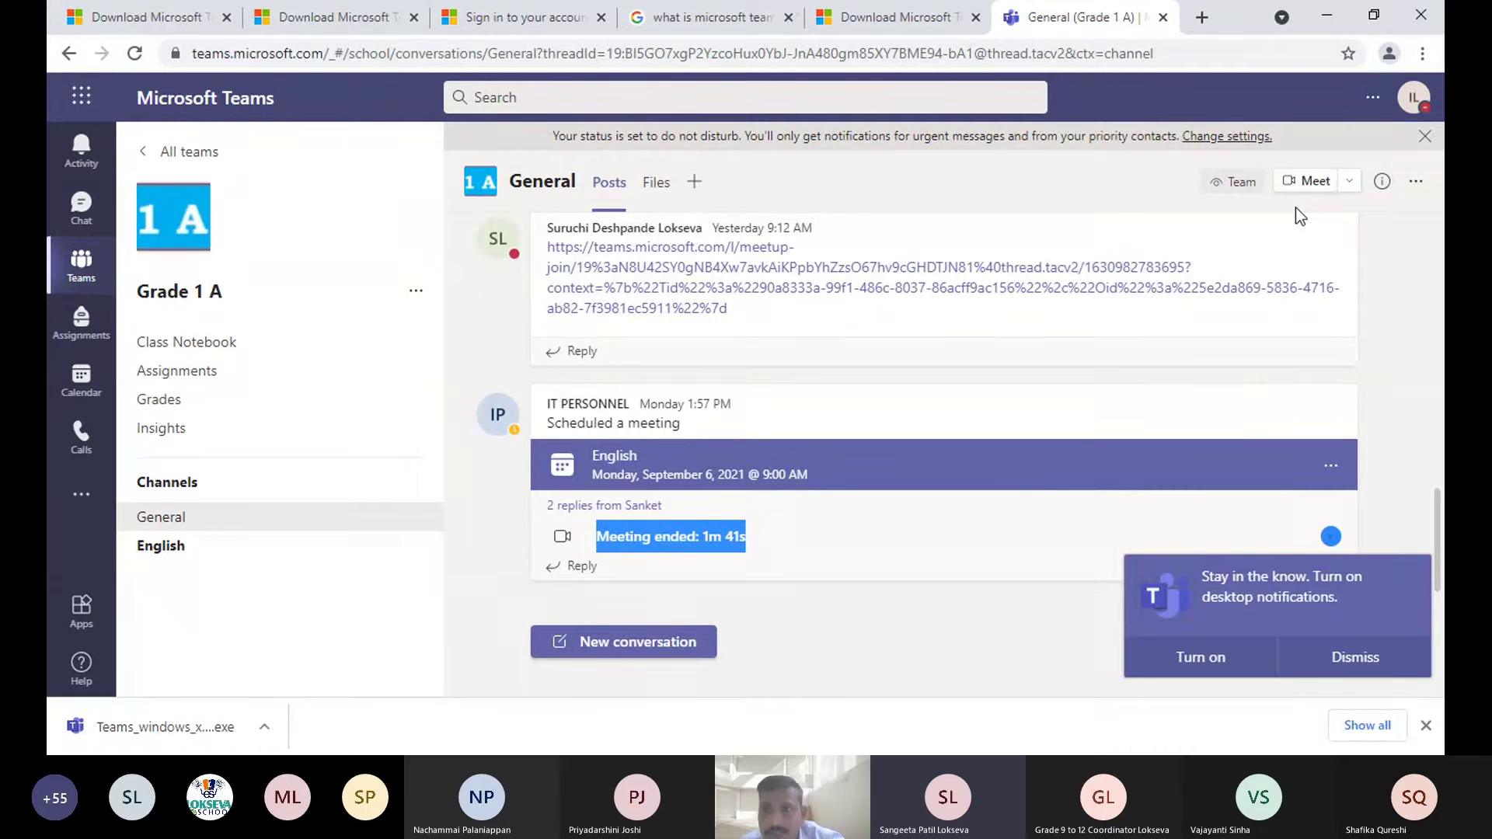
{"action": "left_click", "coordinate": [1352, 185]}
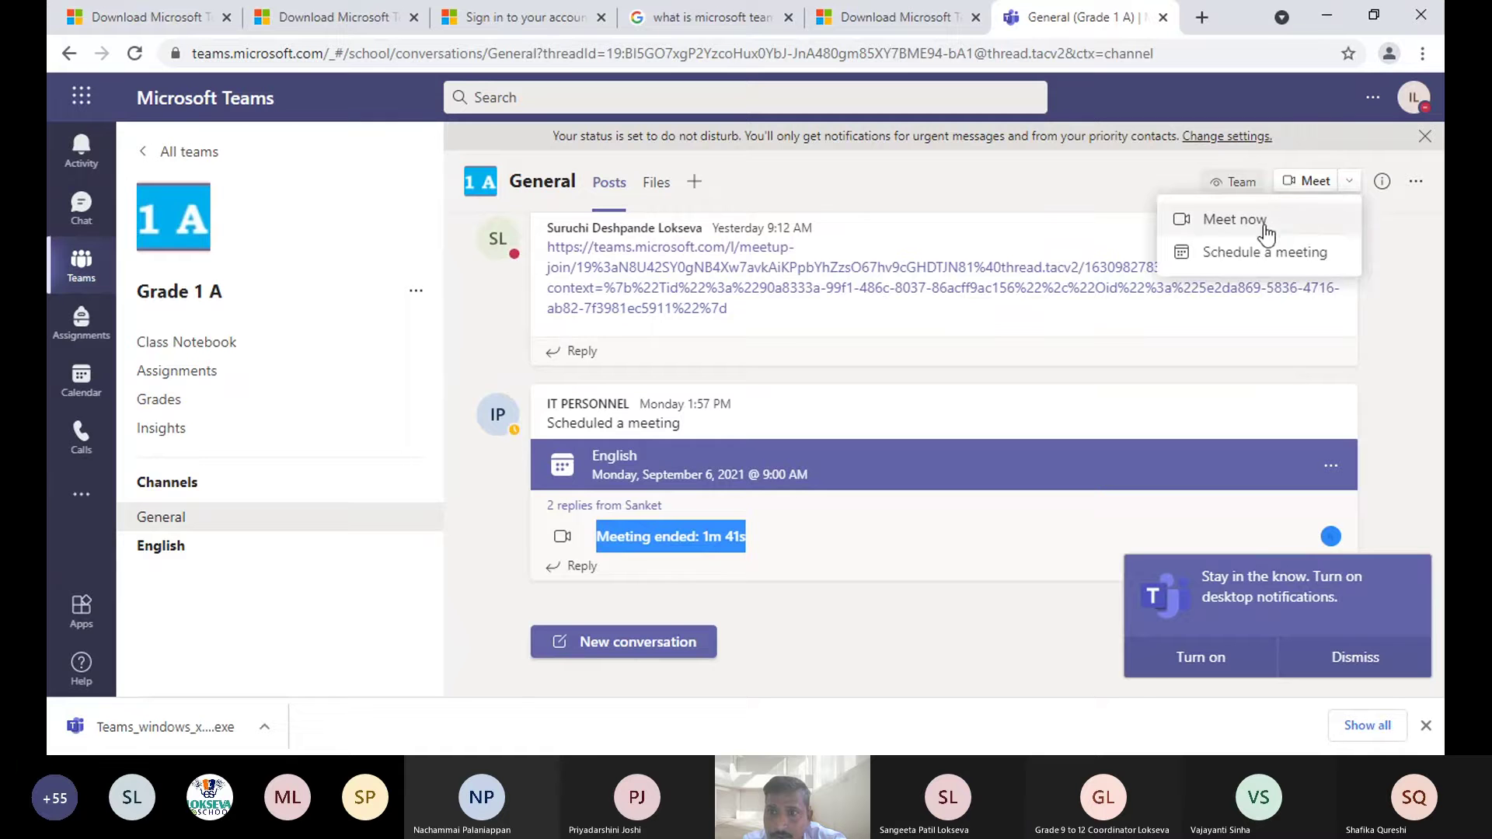
- Schedule a new General channel meeting titled 'demo'
{"action": "left_click", "coordinate": [1256, 261]}
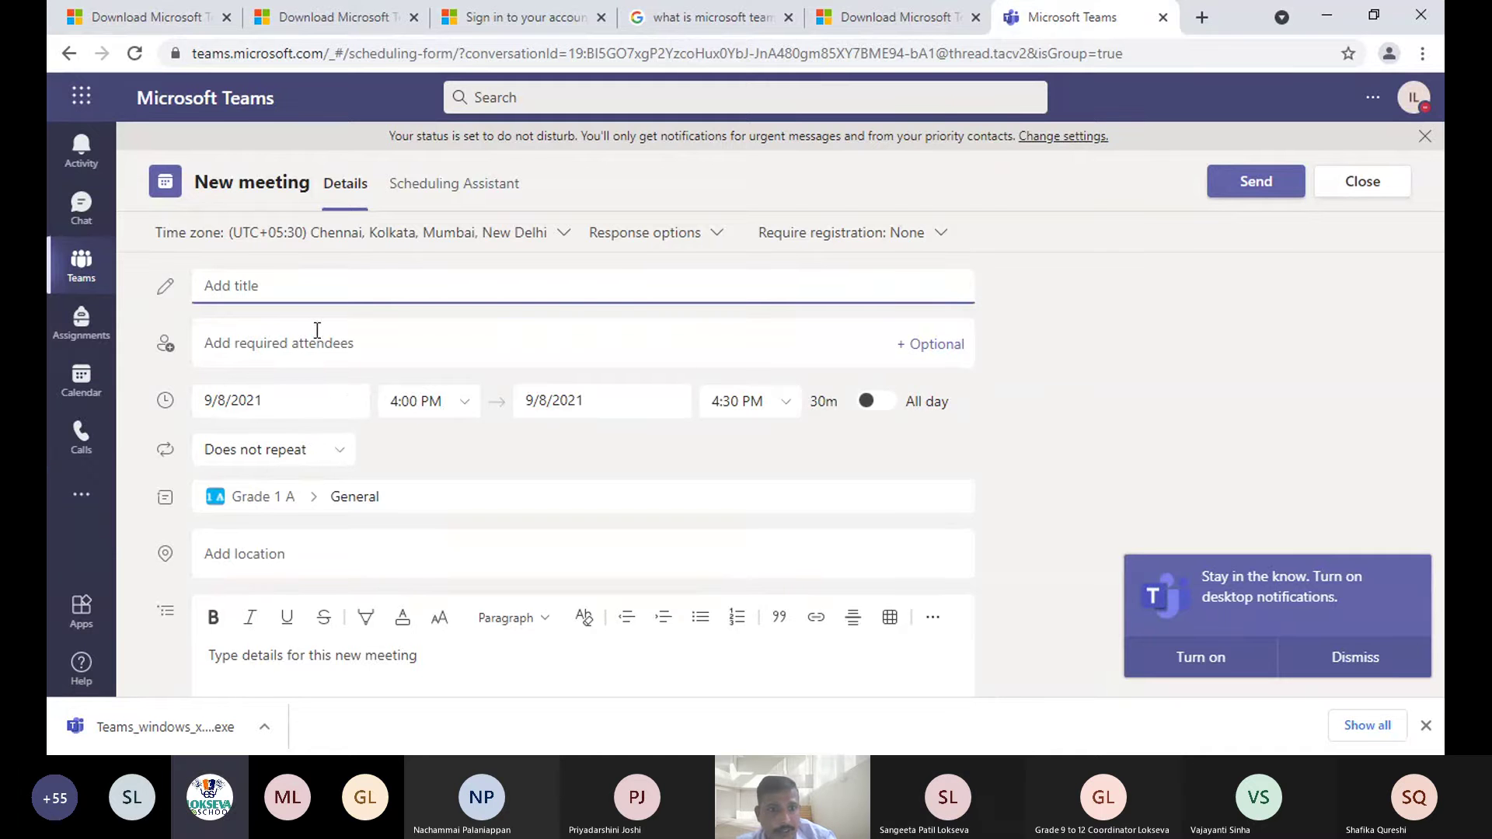
{"action": "type", "text": "demo"}
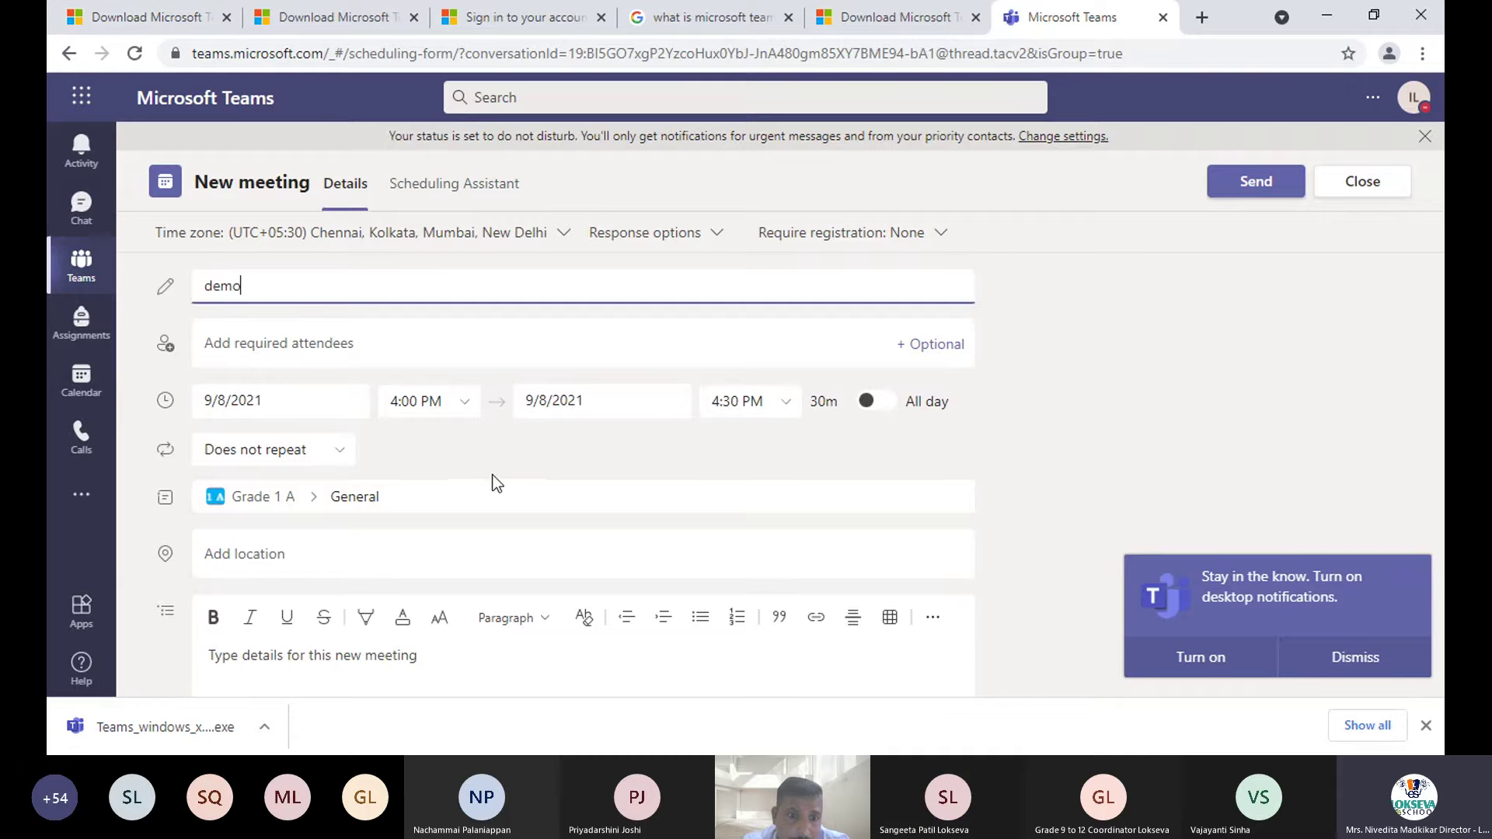
{"action": "scroll", "coordinate": [498, 483], "scroll_direction": "down", "scroll_amount": 1}
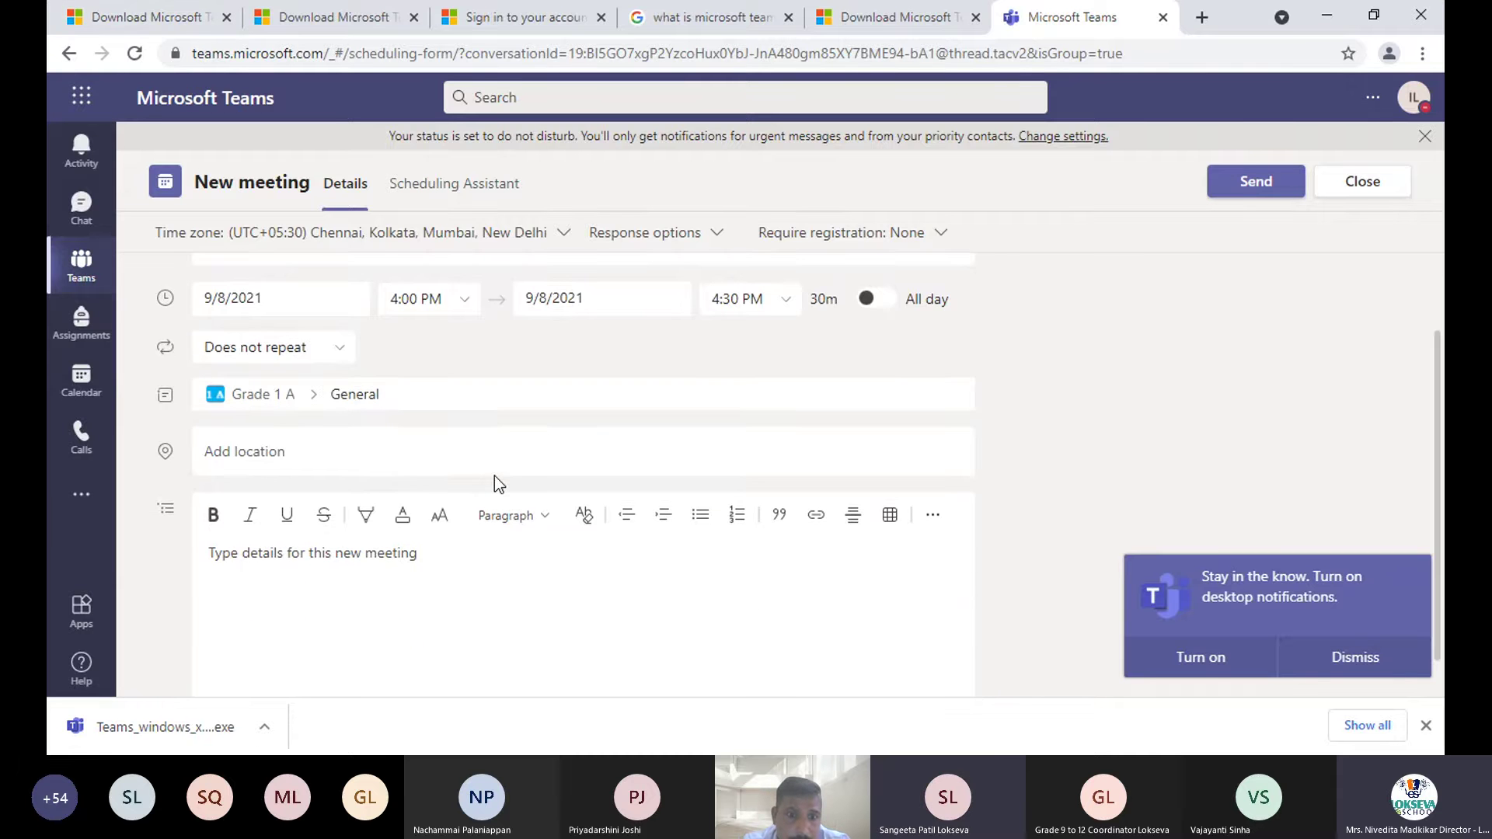
{"action": "scroll", "coordinate": [498, 483], "scroll_direction": "up", "scroll_amount": 1}
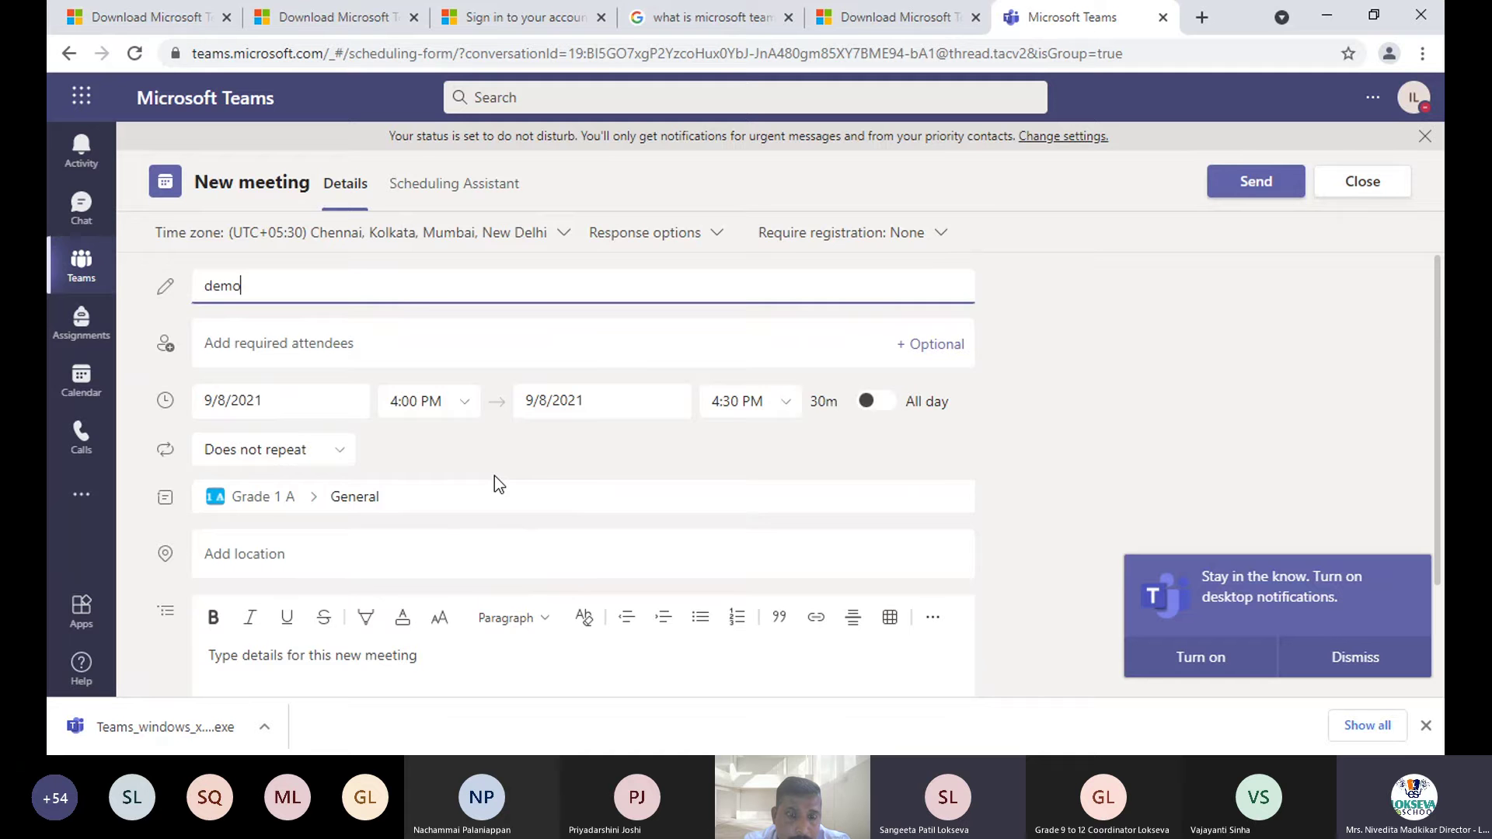
{"action": "scroll", "coordinate": [494, 473], "scroll_direction": "down", "scroll_amount": 1}
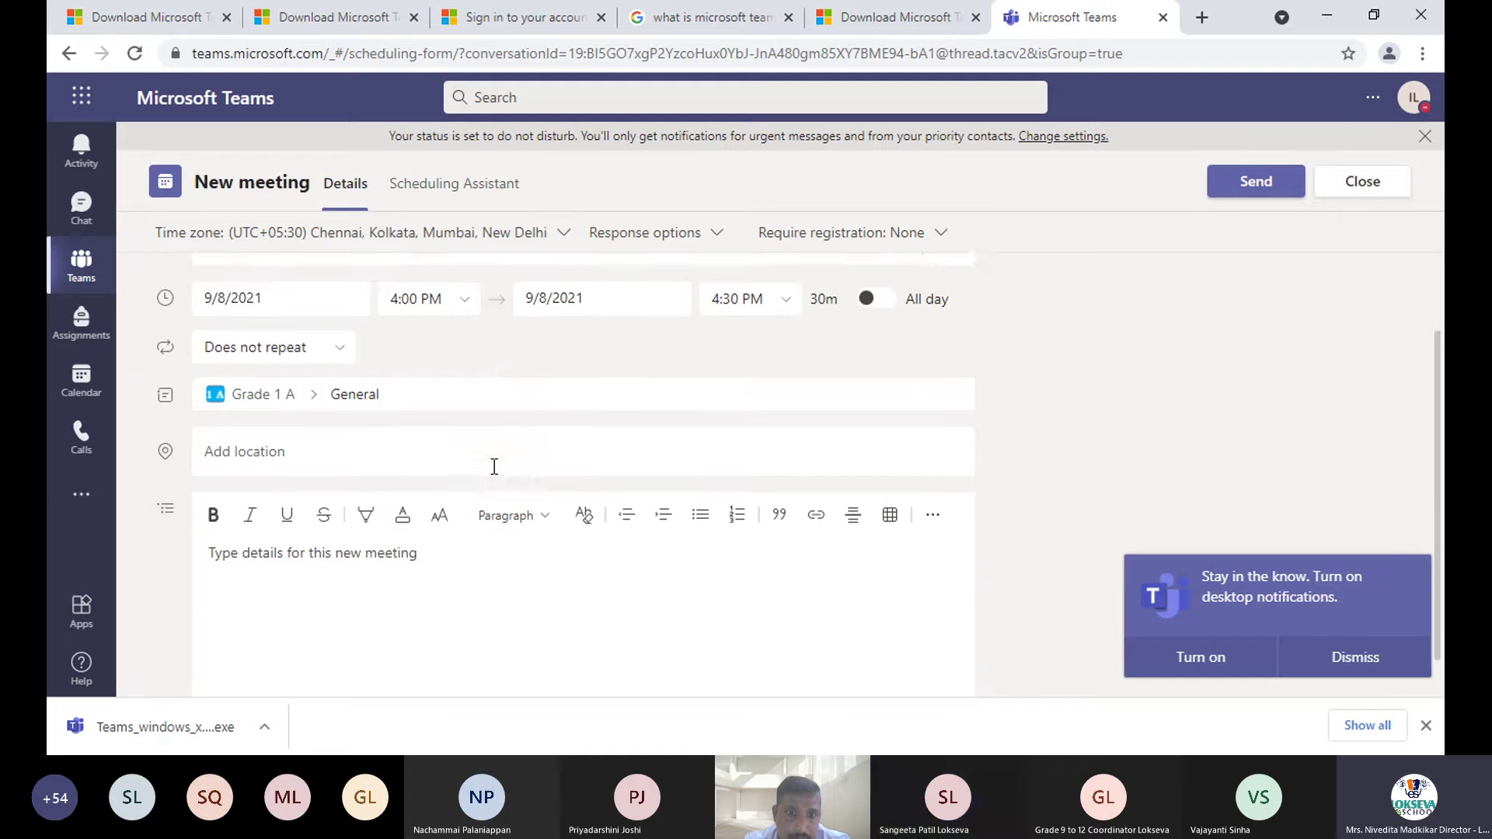
{"action": "scroll", "coordinate": [494, 466], "scroll_direction": "up", "scroll_amount": 1}
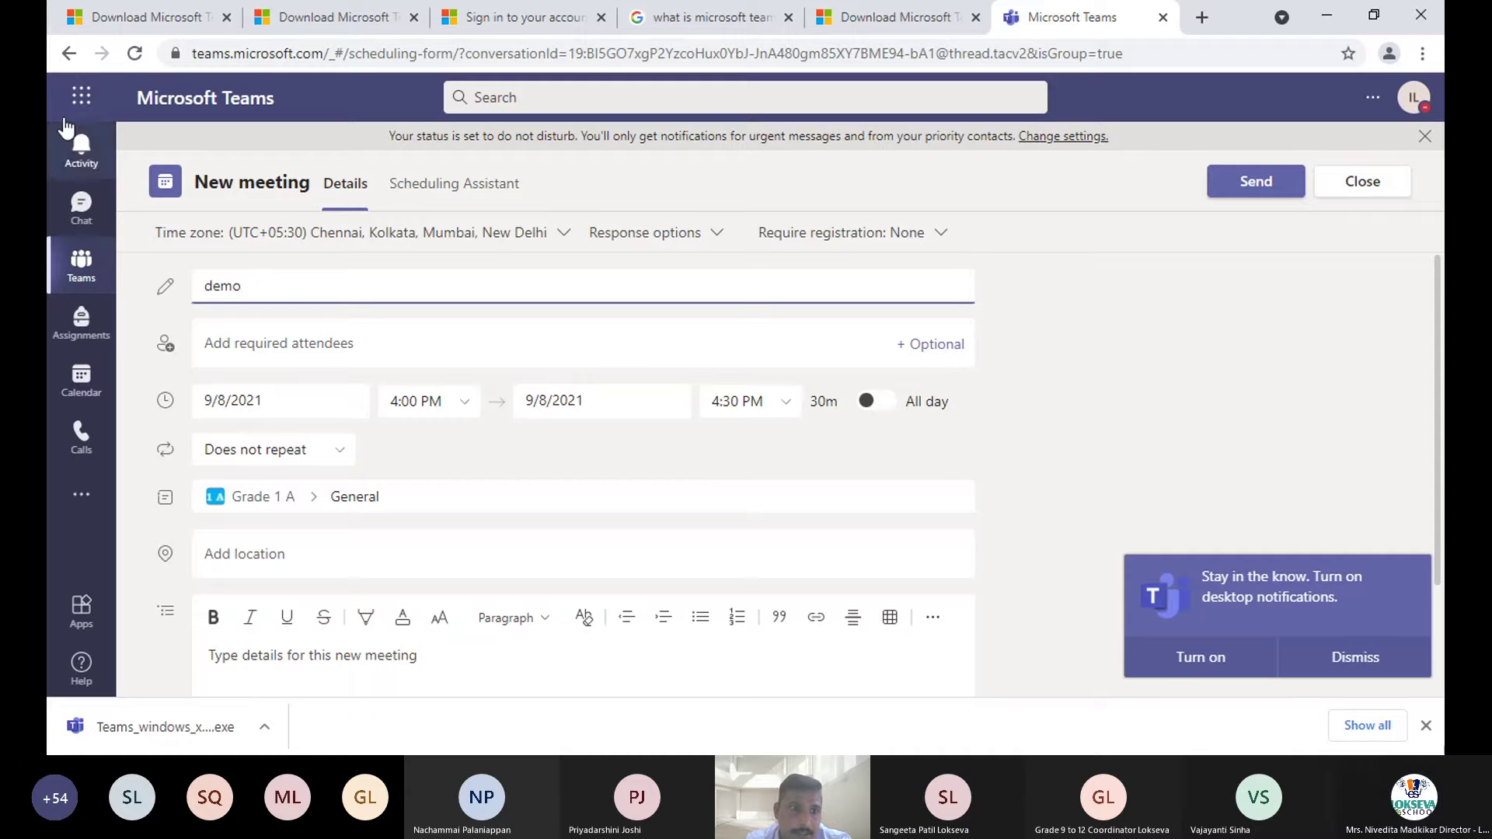
- Discard the unsaved demo meeting and go to the English channel's Lesson 6 post
{"action": "left_click", "coordinate": [75, 218]}
{"action": "left_click", "coordinate": [699, 425]}
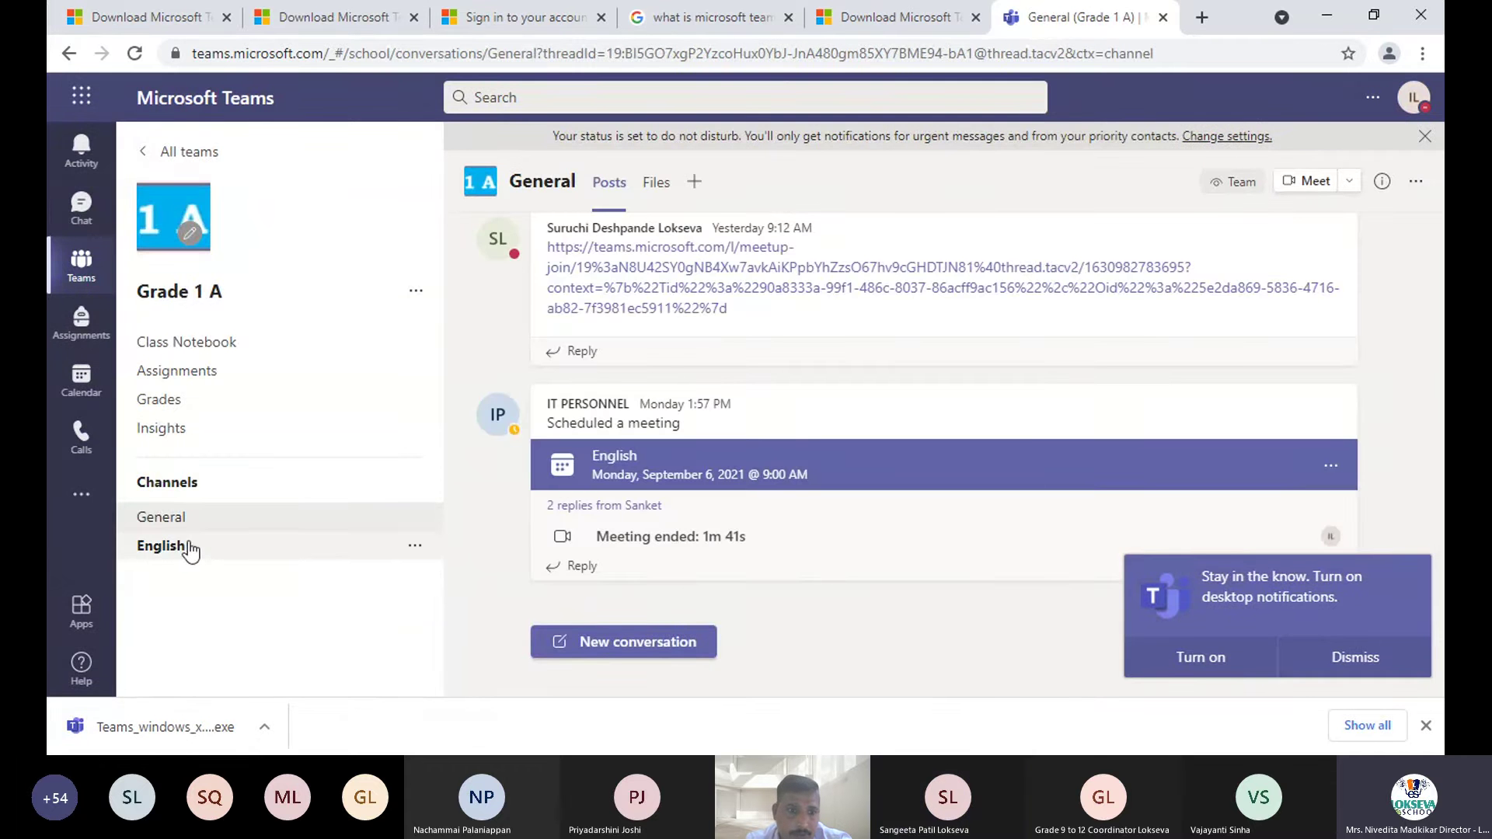
{"action": "left_click", "coordinate": [179, 548]}
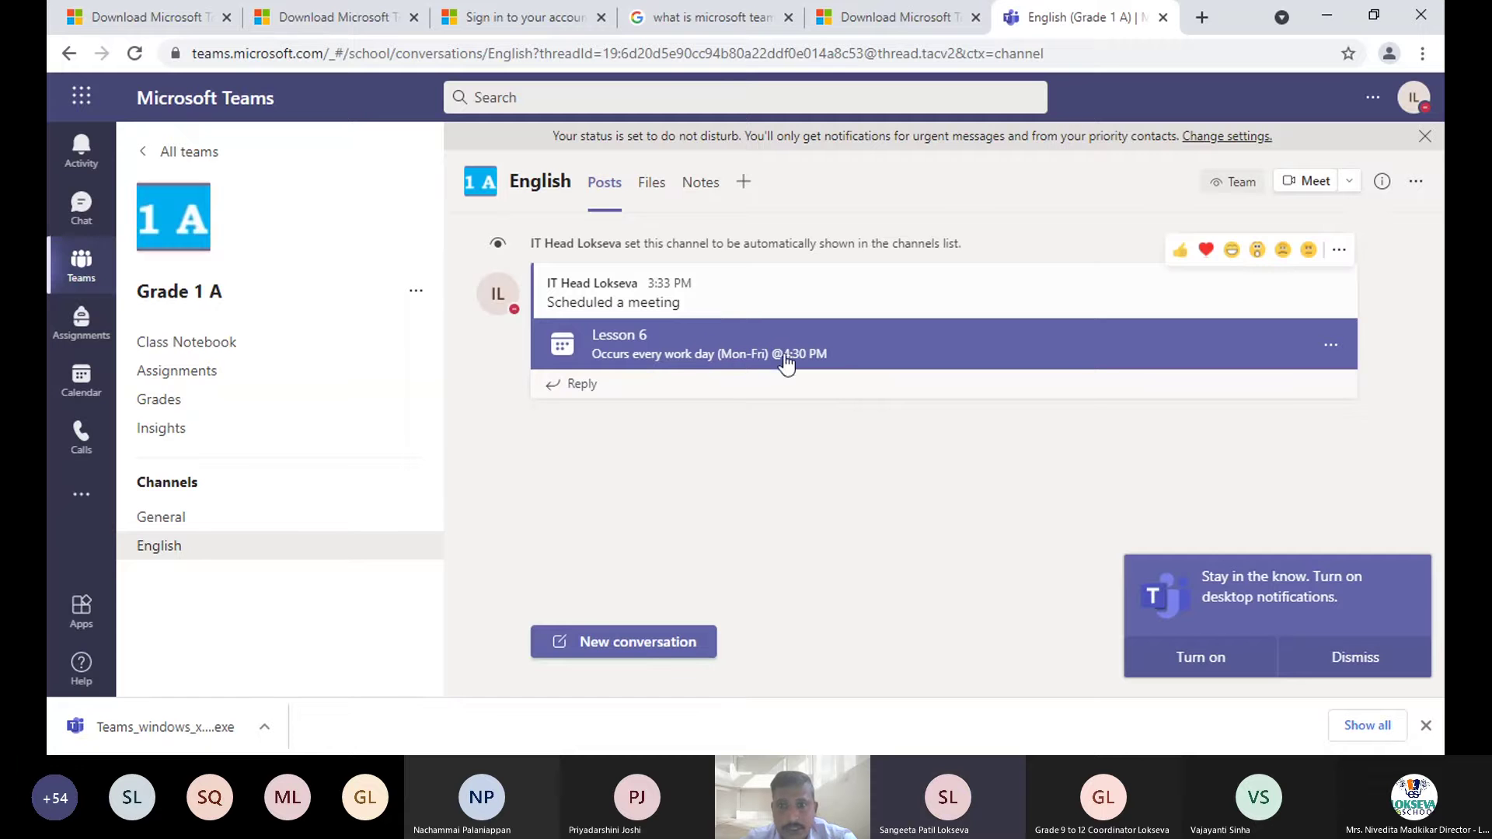
{"action": "left_click", "coordinate": [901, 358]}
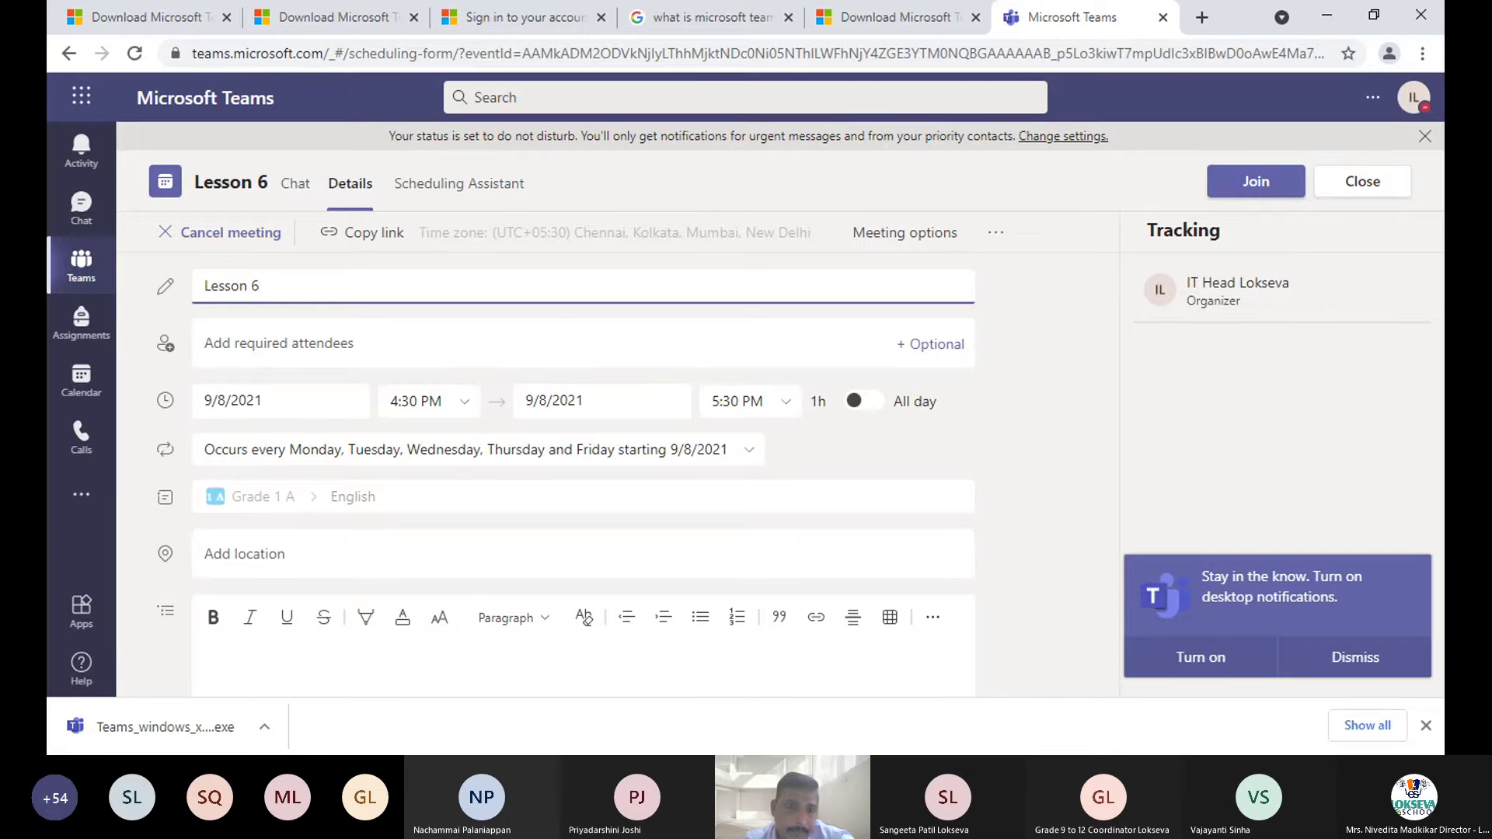
{"action": "scroll", "coordinate": [437, 355], "scroll_direction": "down", "scroll_amount": 4}
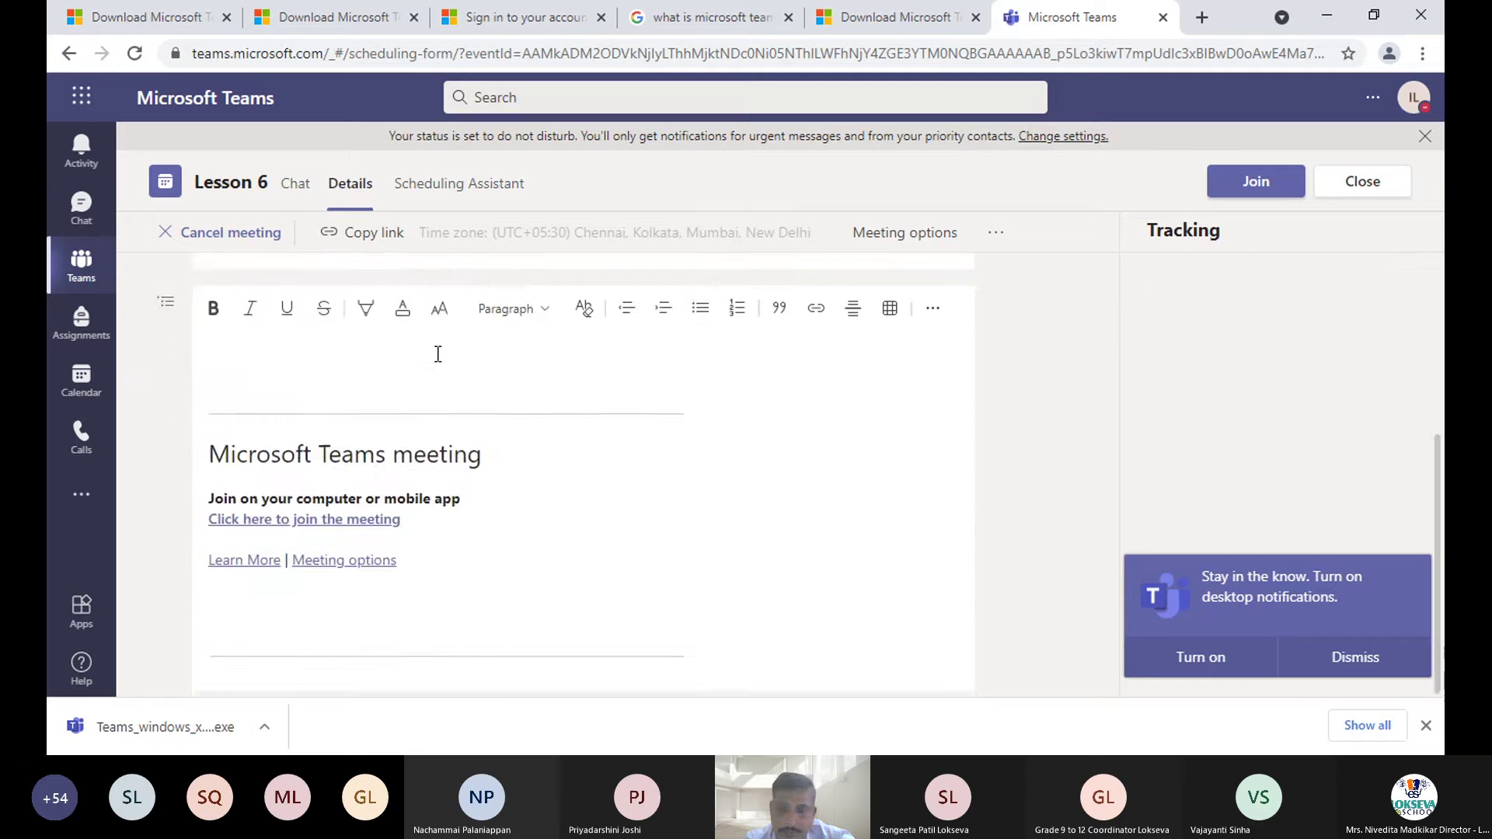
{"action": "scroll", "coordinate": [438, 354], "scroll_direction": "up", "scroll_amount": 4}
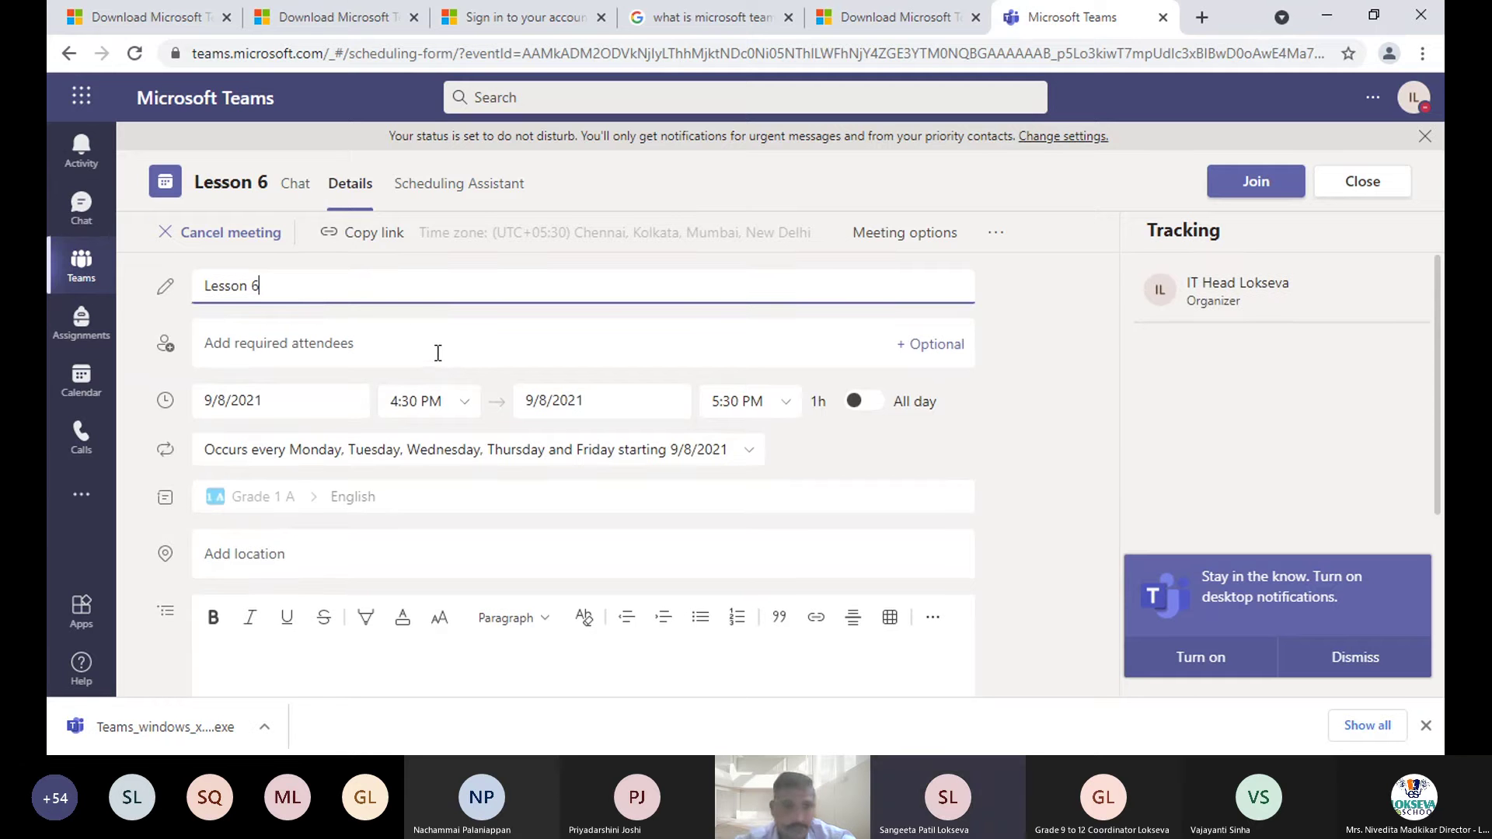
{"action": "left_click", "coordinate": [88, 267]}
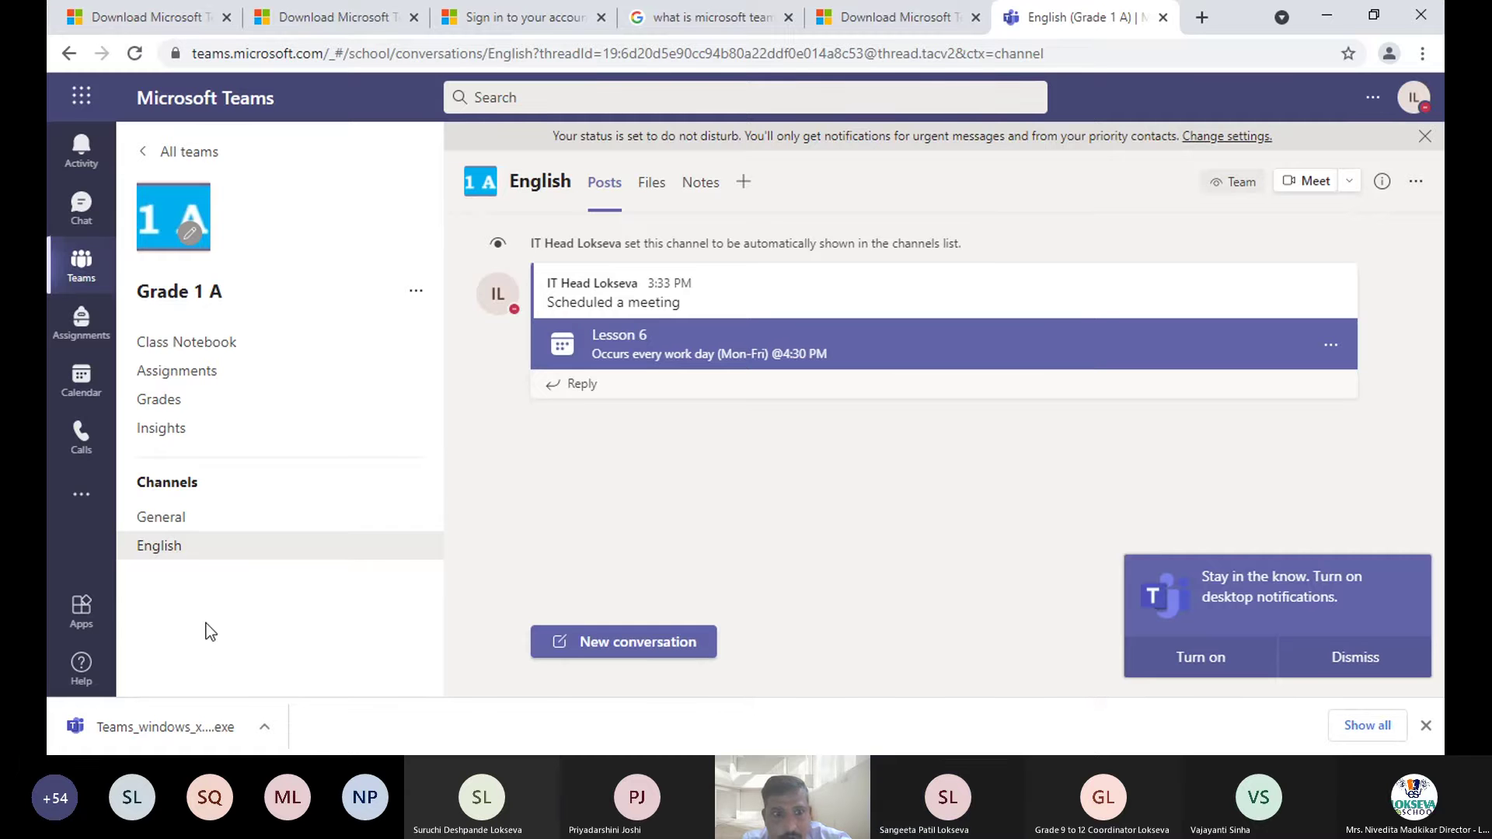
{"action": "mouse_move", "coordinate": [278, 553]}
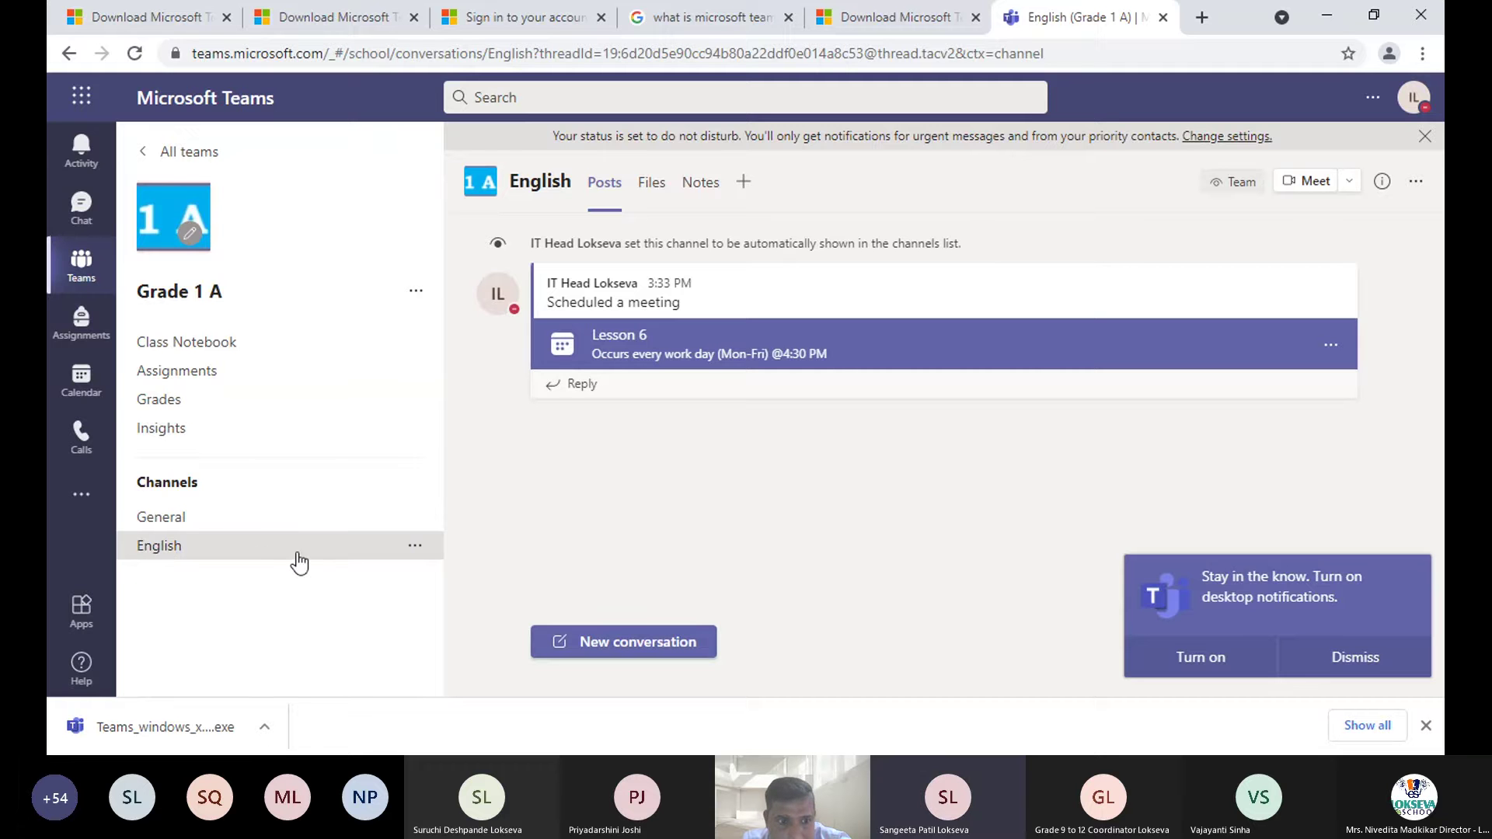
- Add a channel named 'Maths' to Grade 1 A, shown automatically in everyone's list
{"action": "left_click", "coordinate": [415, 291]}
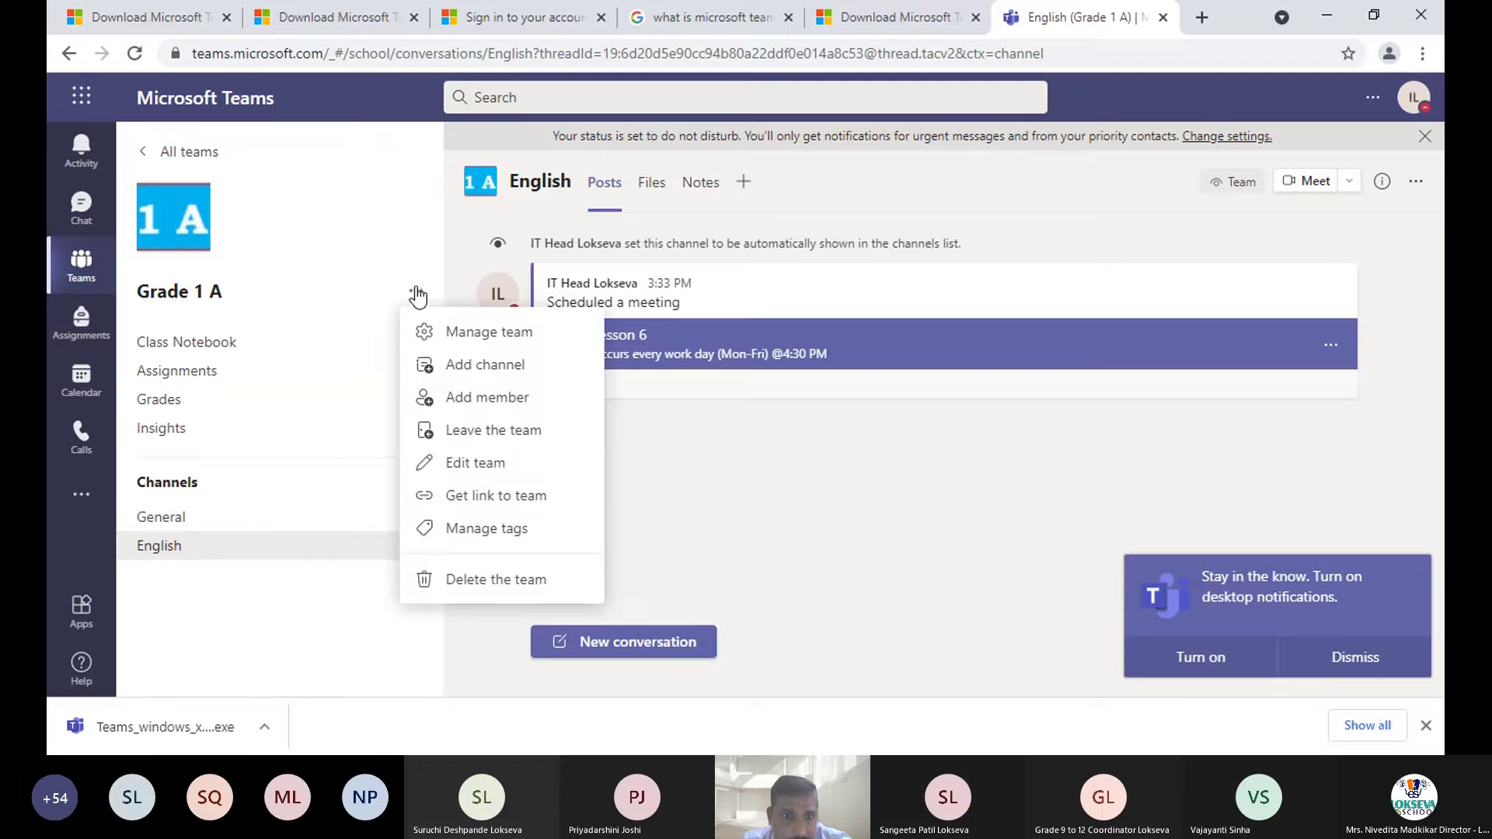
{"action": "left_click", "coordinate": [465, 372]}
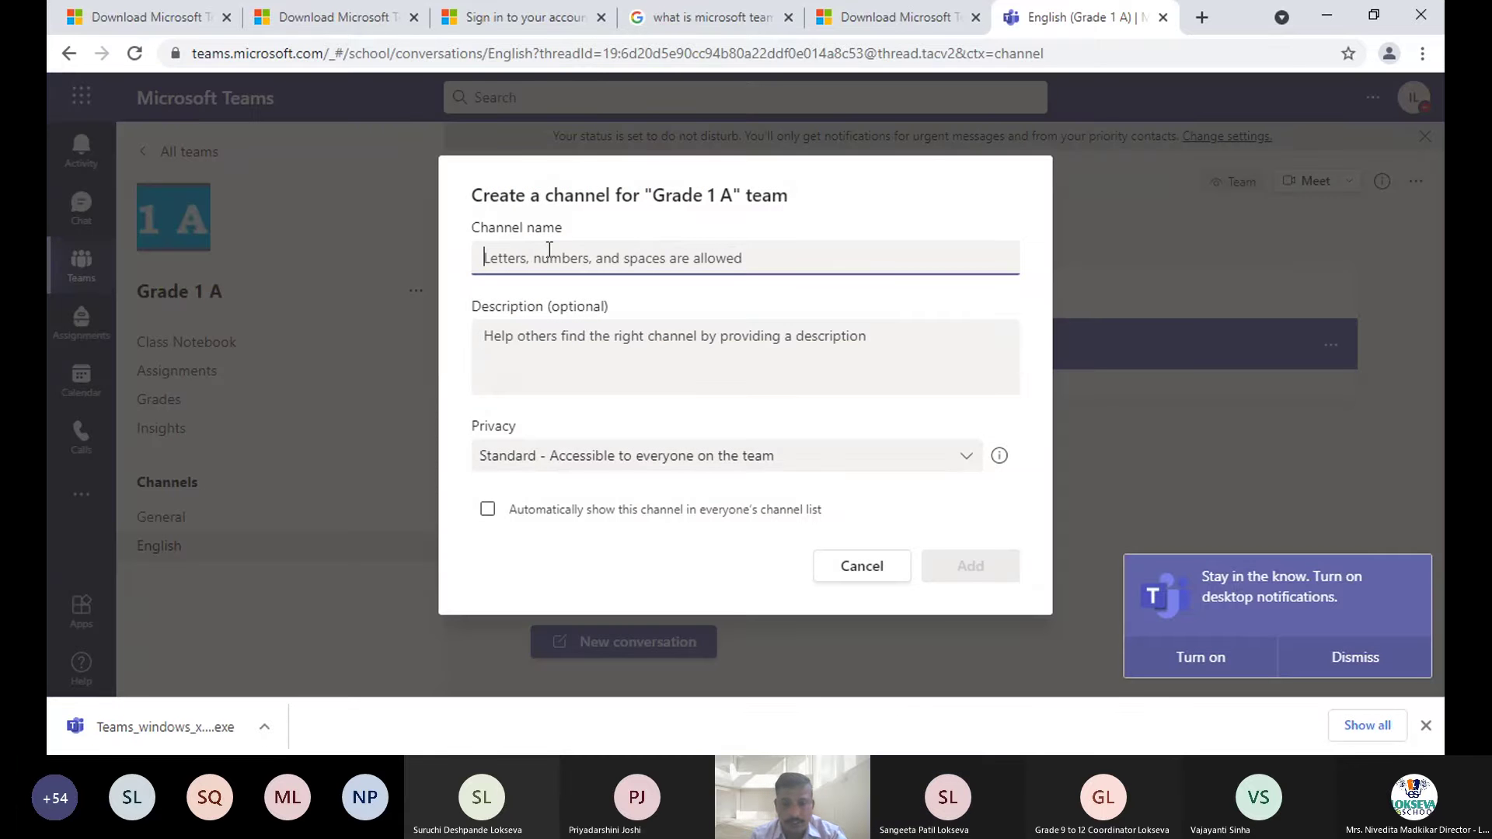
{"action": "type", "text": "mATH"}
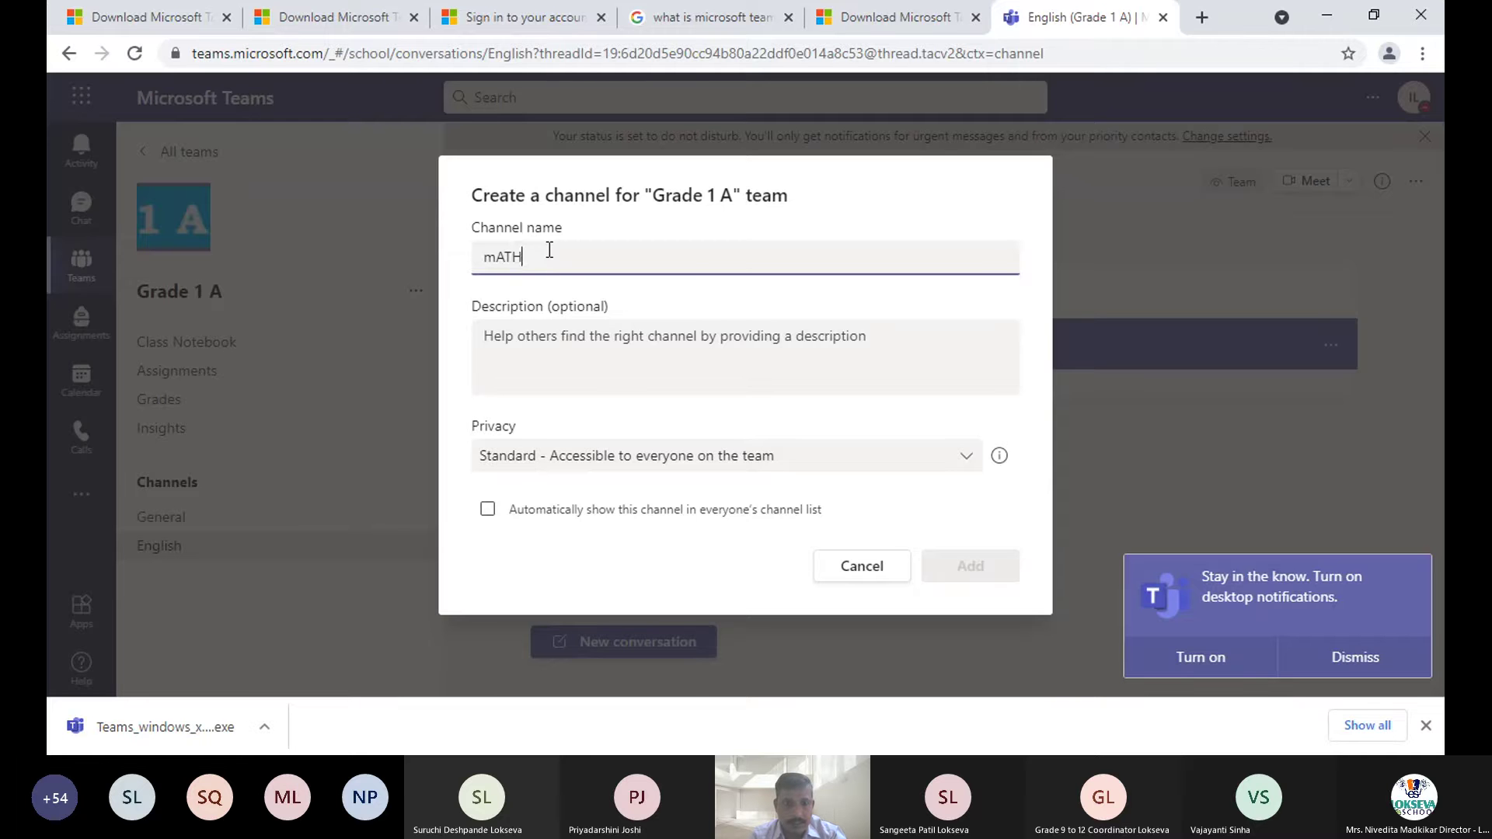
{"action": "key", "text": "BackSpace"}
{"action": "key", "text": "BackSpace"}
{"action": "key", "text": "BackSpace"}
{"action": "key", "text": "BackSpace"}
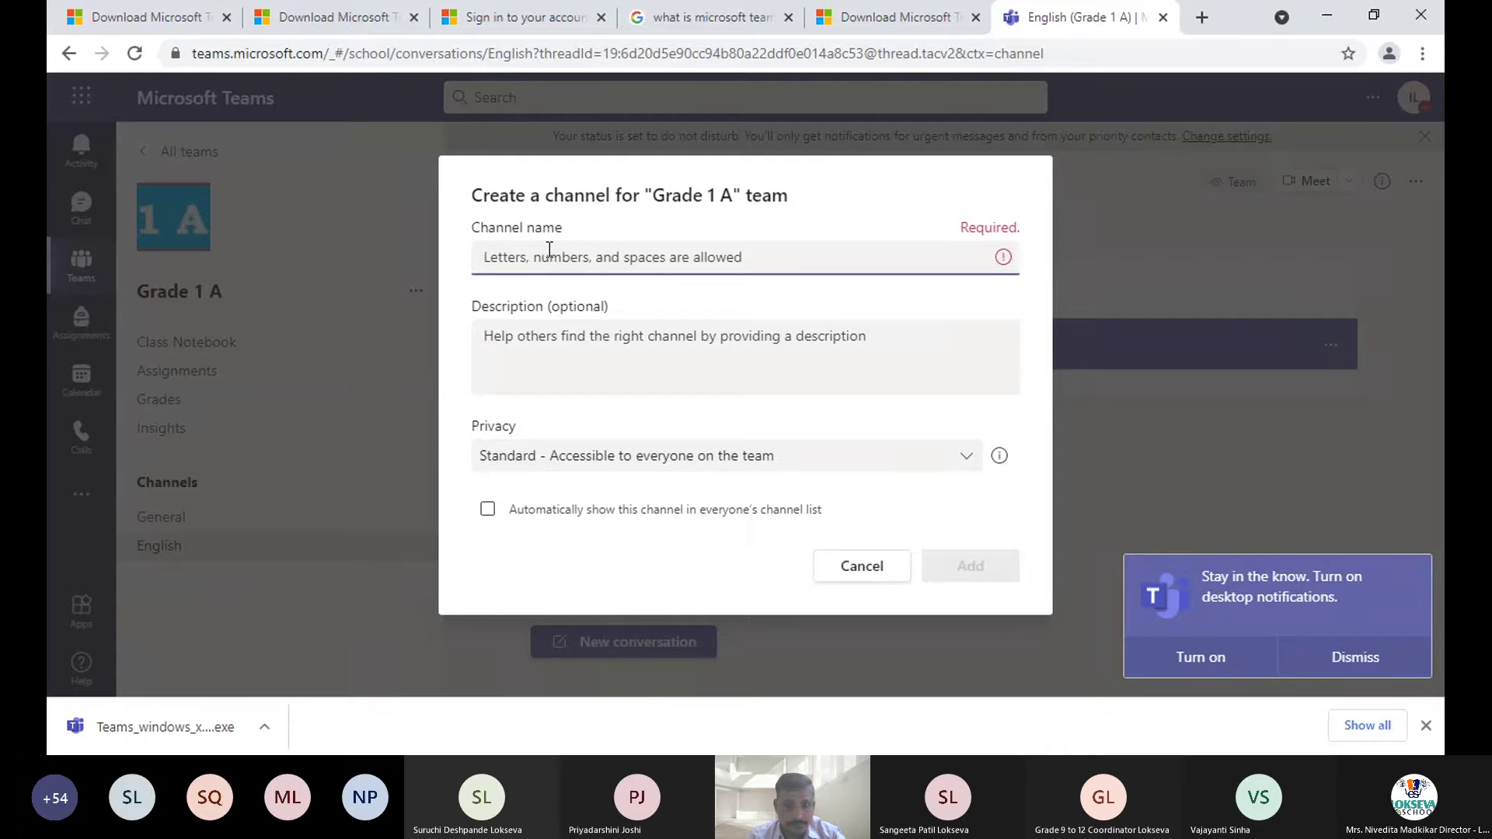
{"action": "type", "text": "m"}
{"action": "key", "text": "BackSpace"}
{"action": "type", "text": "Maths"}
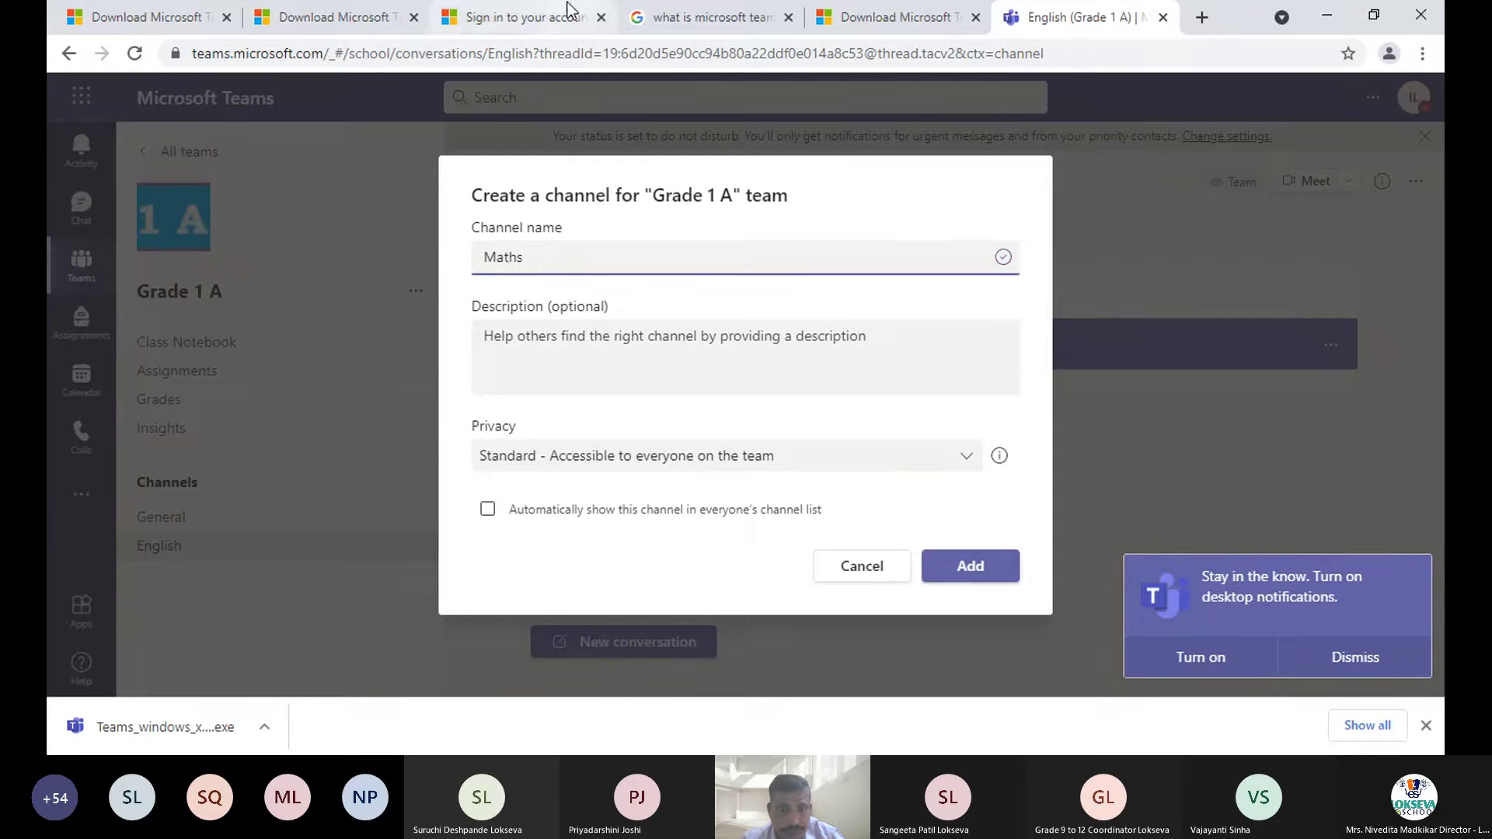
{"action": "left_click", "coordinate": [488, 511]}
{"action": "left_click", "coordinate": [984, 569]}
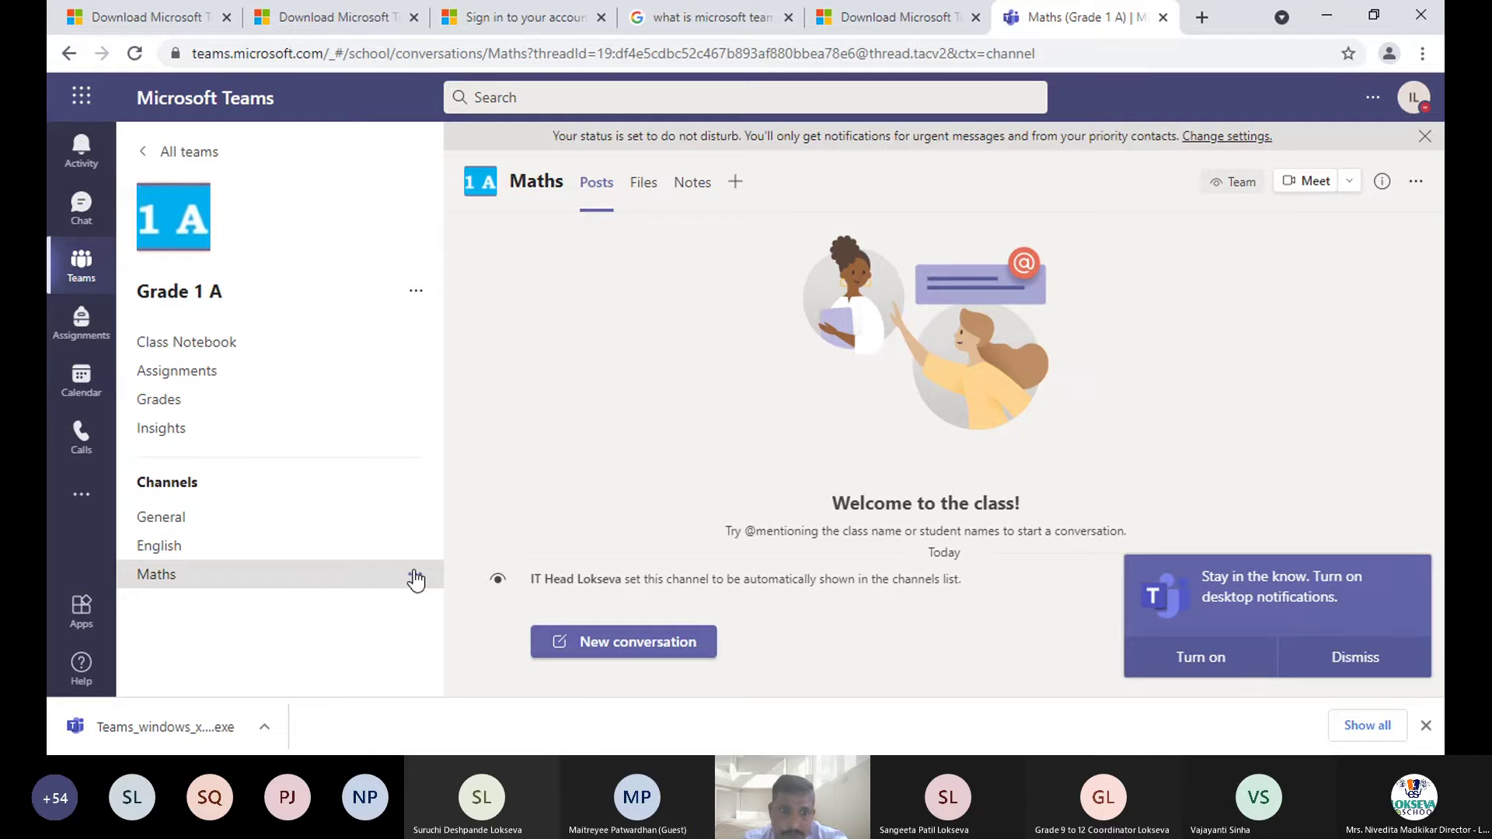
- Return to Grade 1 A's English channel showing the weekday 4:30 PM Lesson 6 post, glancing at its options menu
{"action": "left_click", "coordinate": [210, 555]}
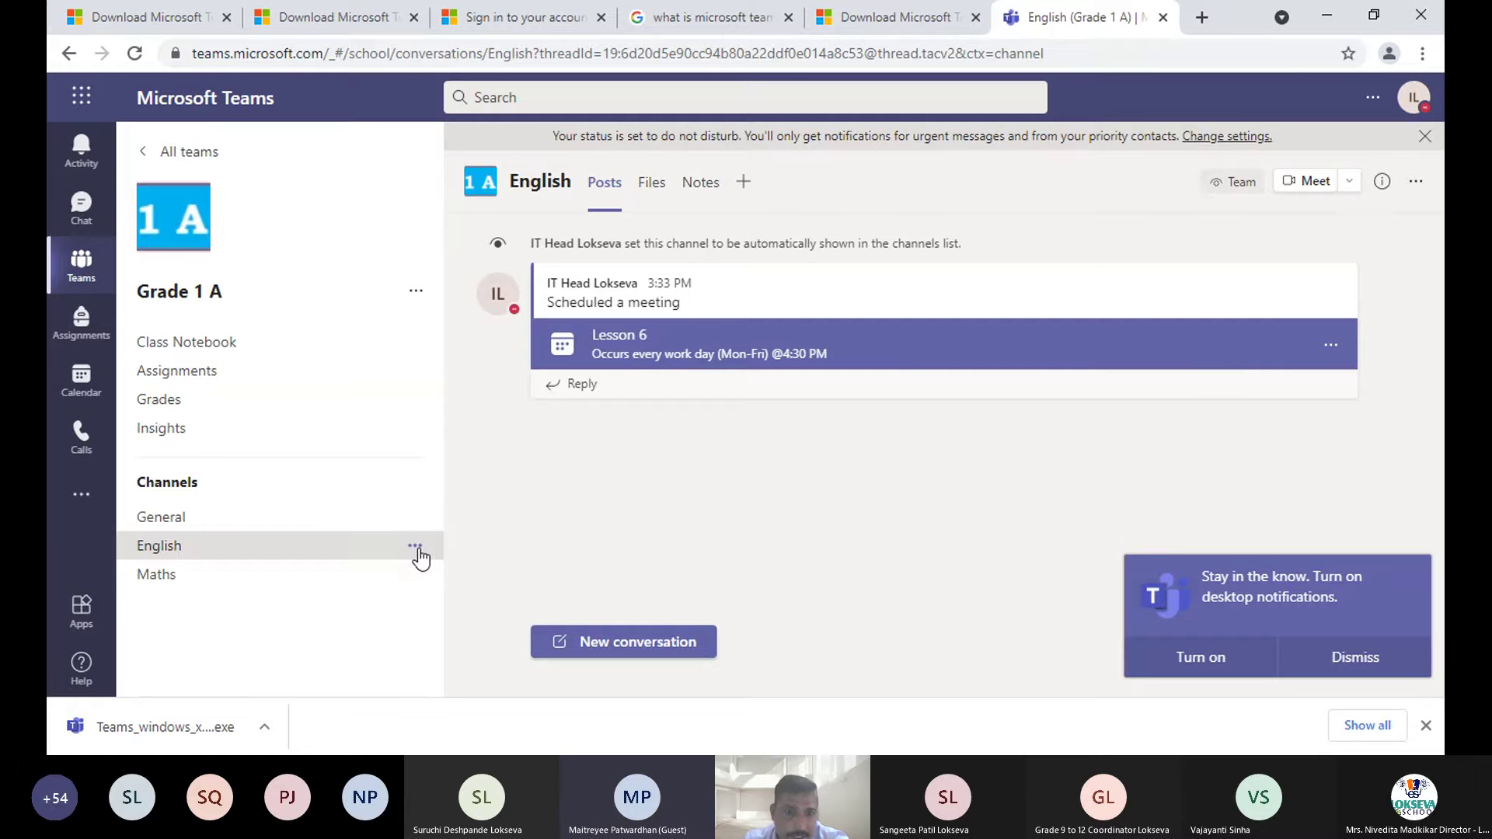
{"action": "left_click", "coordinate": [418, 555]}
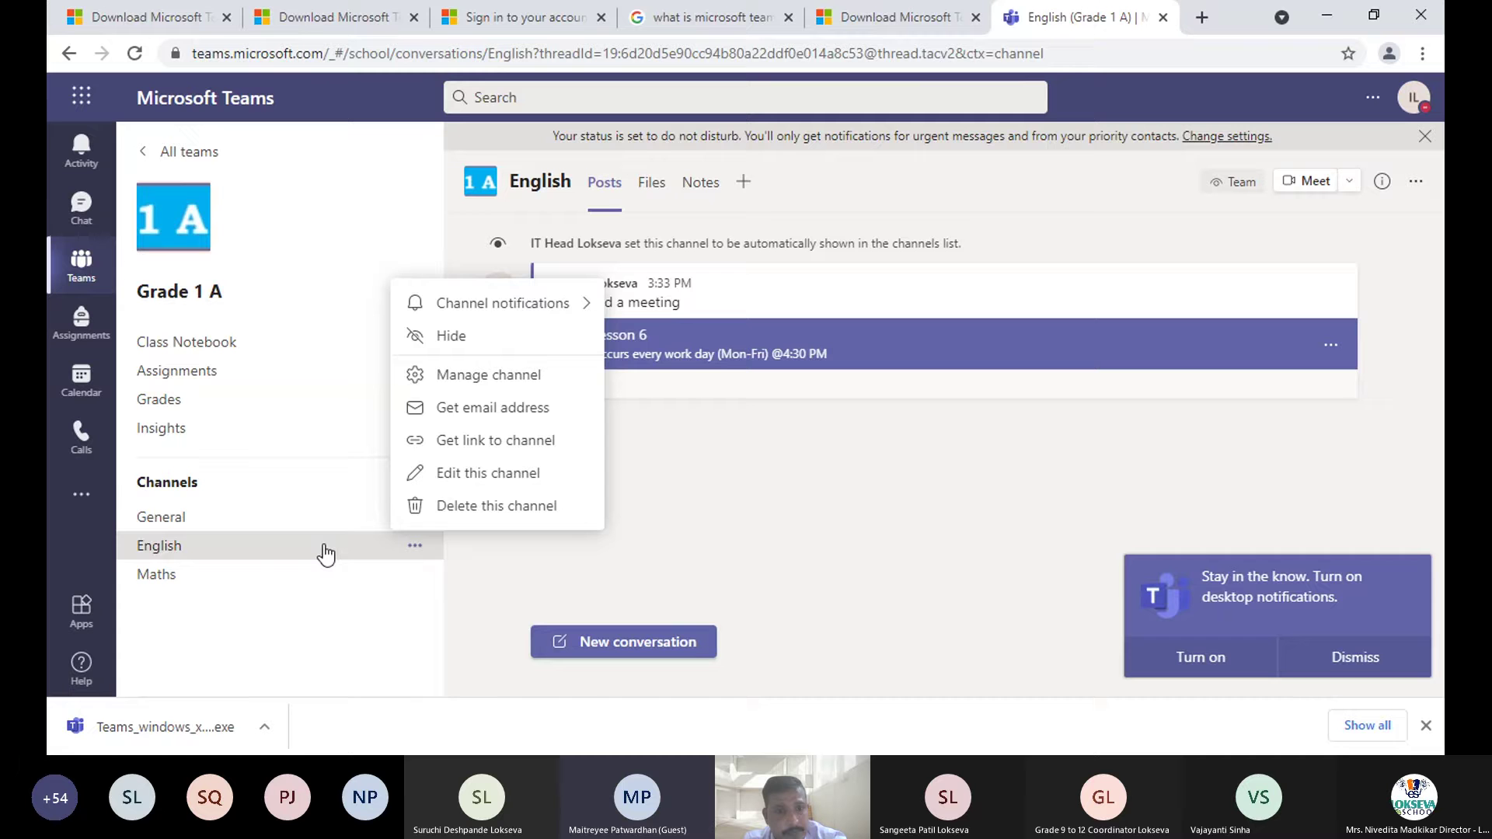
{"action": "left_click", "coordinate": [733, 550]}
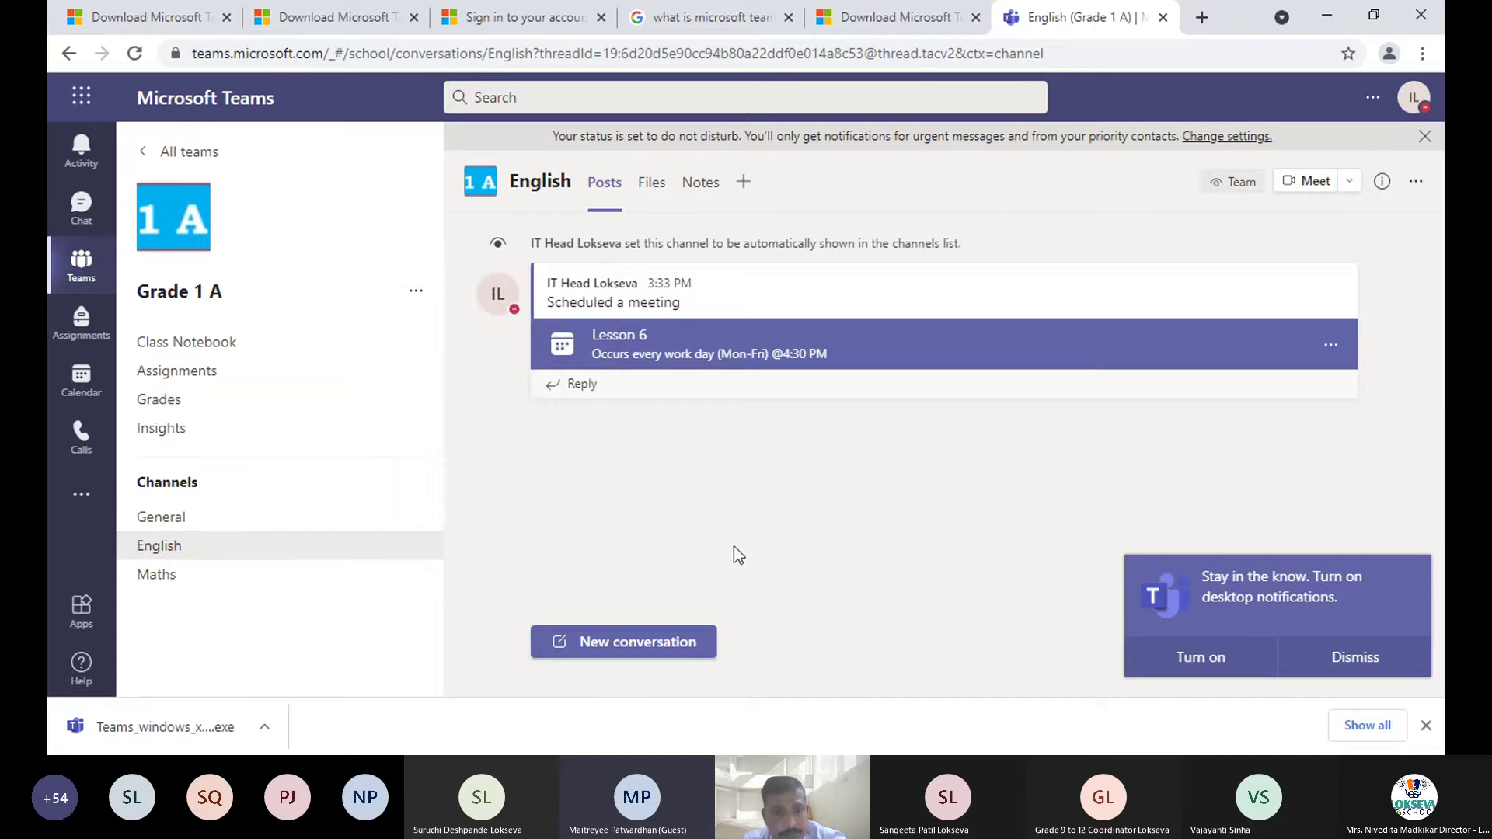
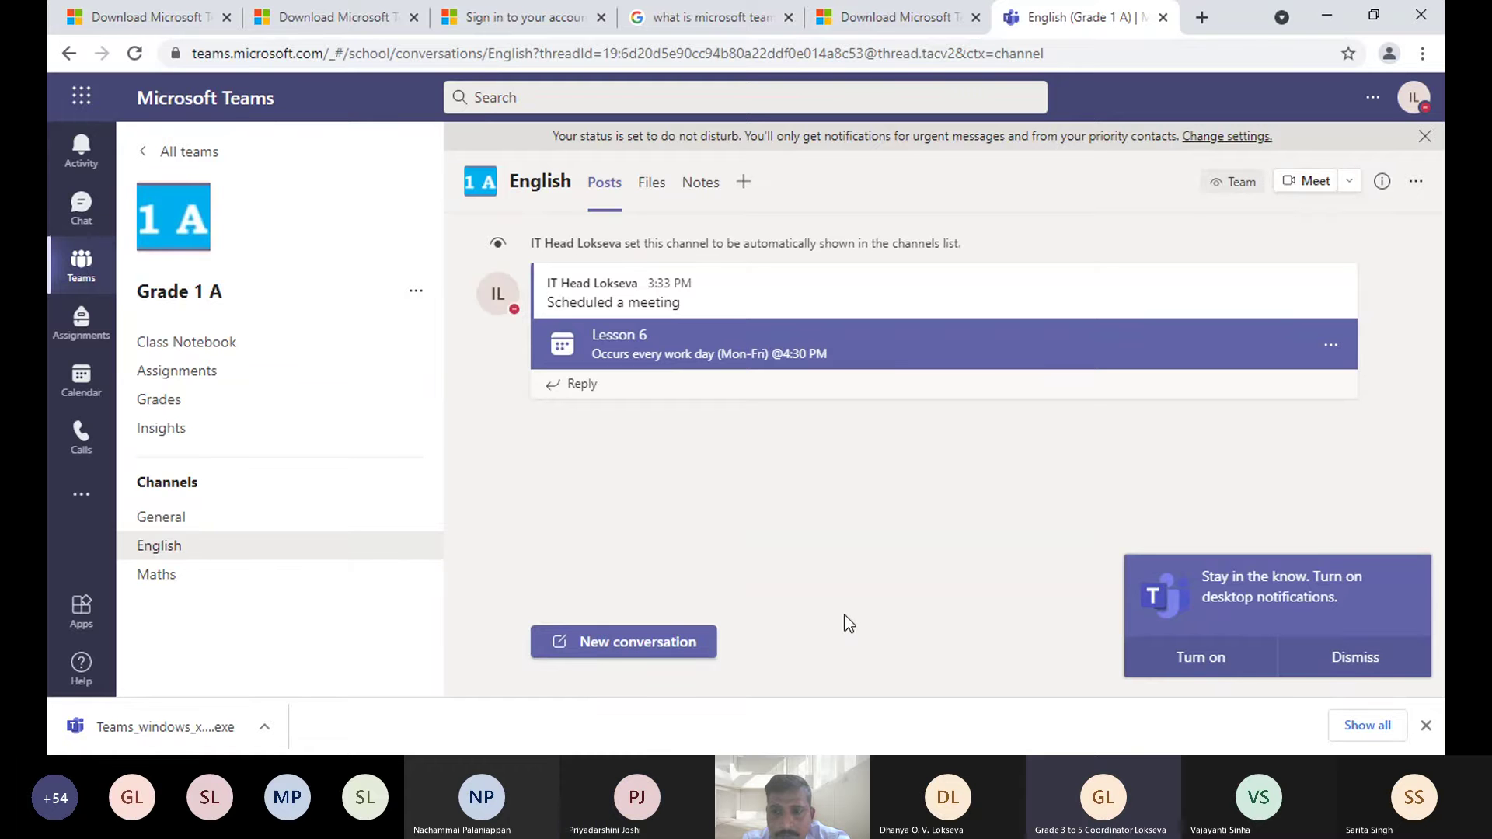
- Open a new meeting form for Grade 1 A English from the channel's Meet dropdown
{"action": "left_click", "coordinate": [1348, 181]}
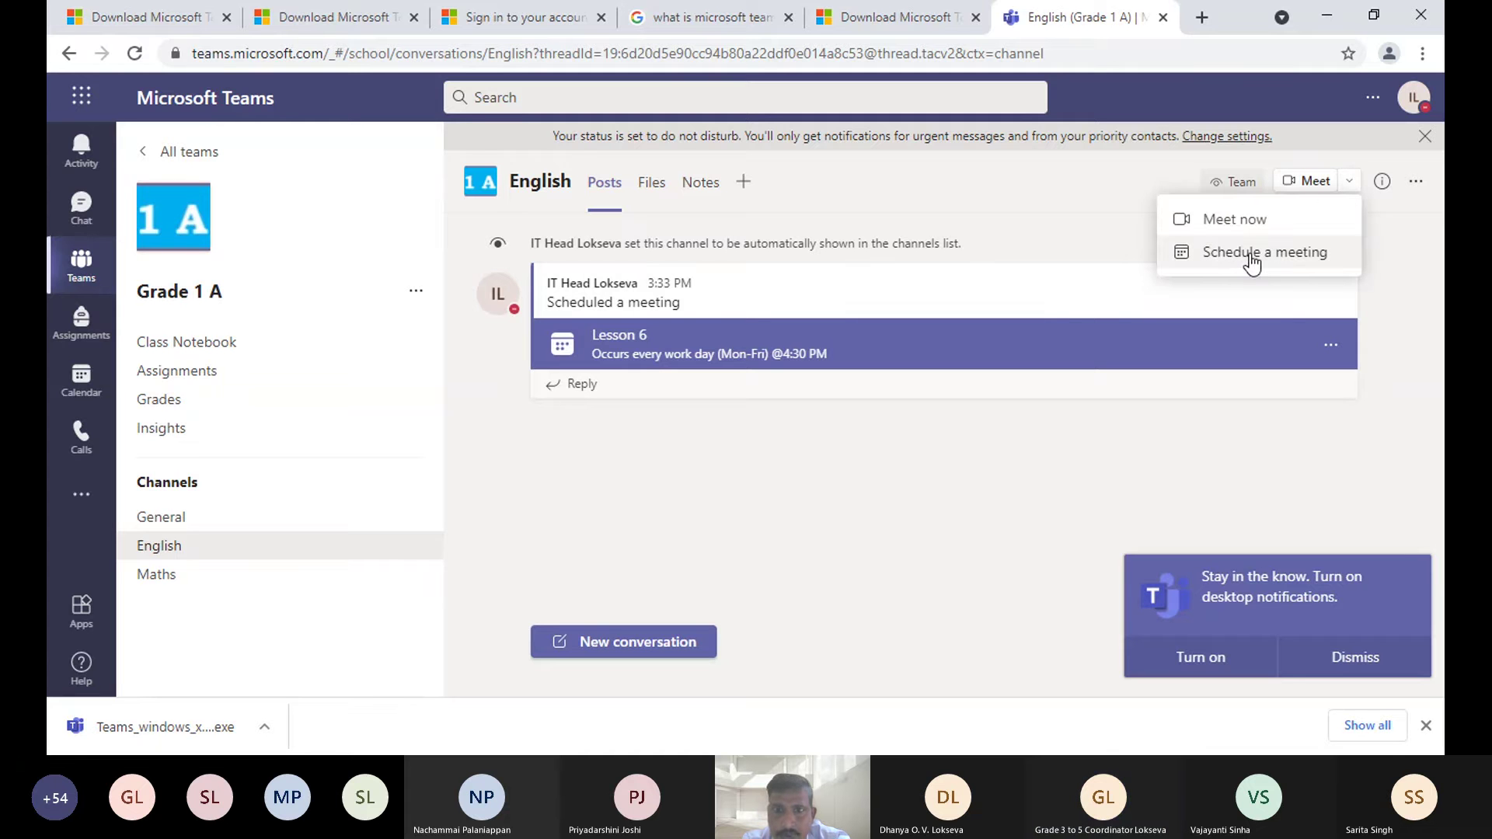
{"action": "left_click", "coordinate": [1251, 257]}
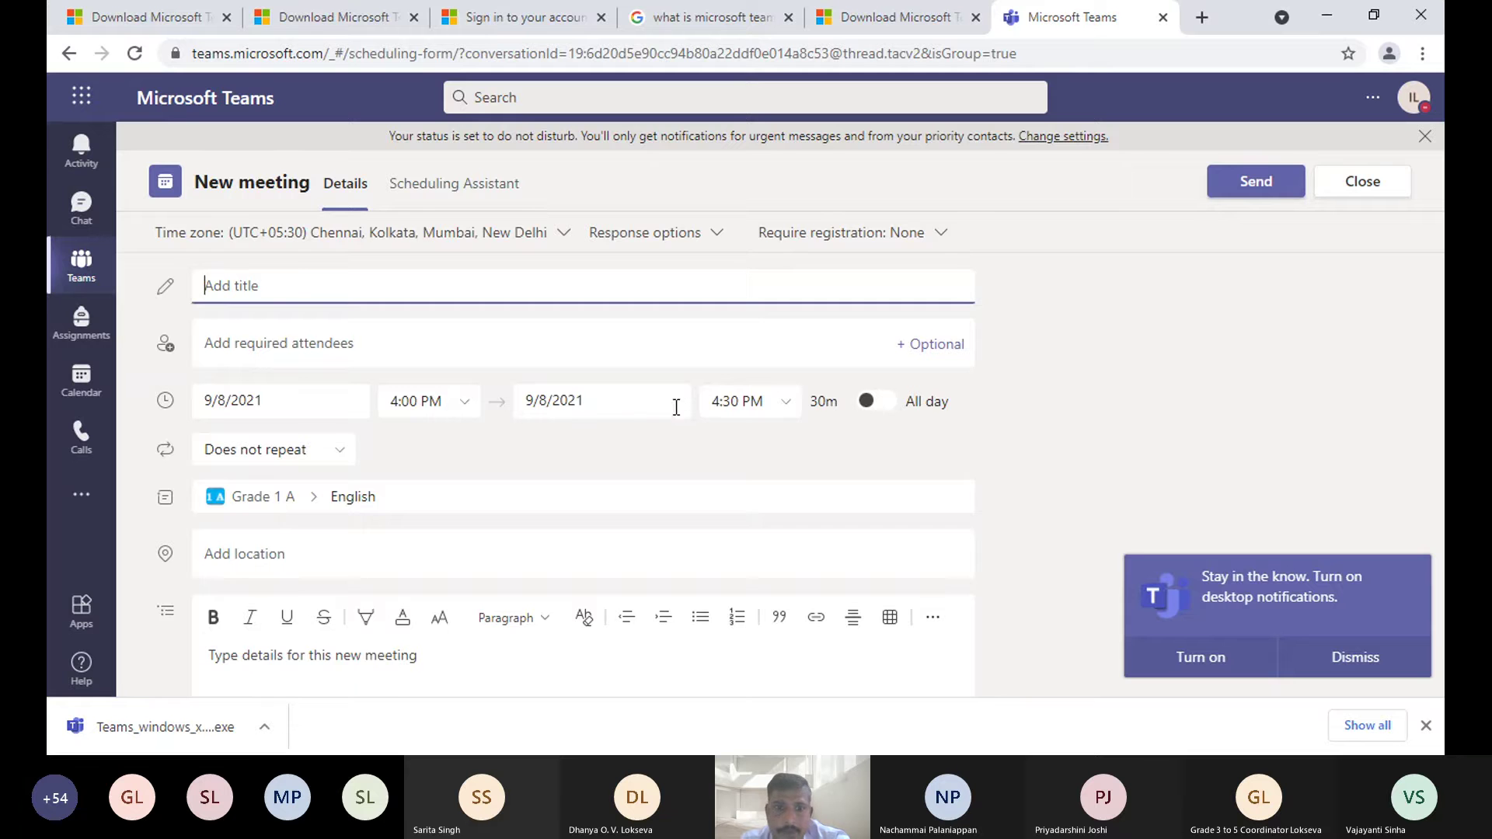
- Change the meeting's end time from 4:30 to 4:45 PM, then close the form
{"action": "left_click", "coordinate": [400, 401]}
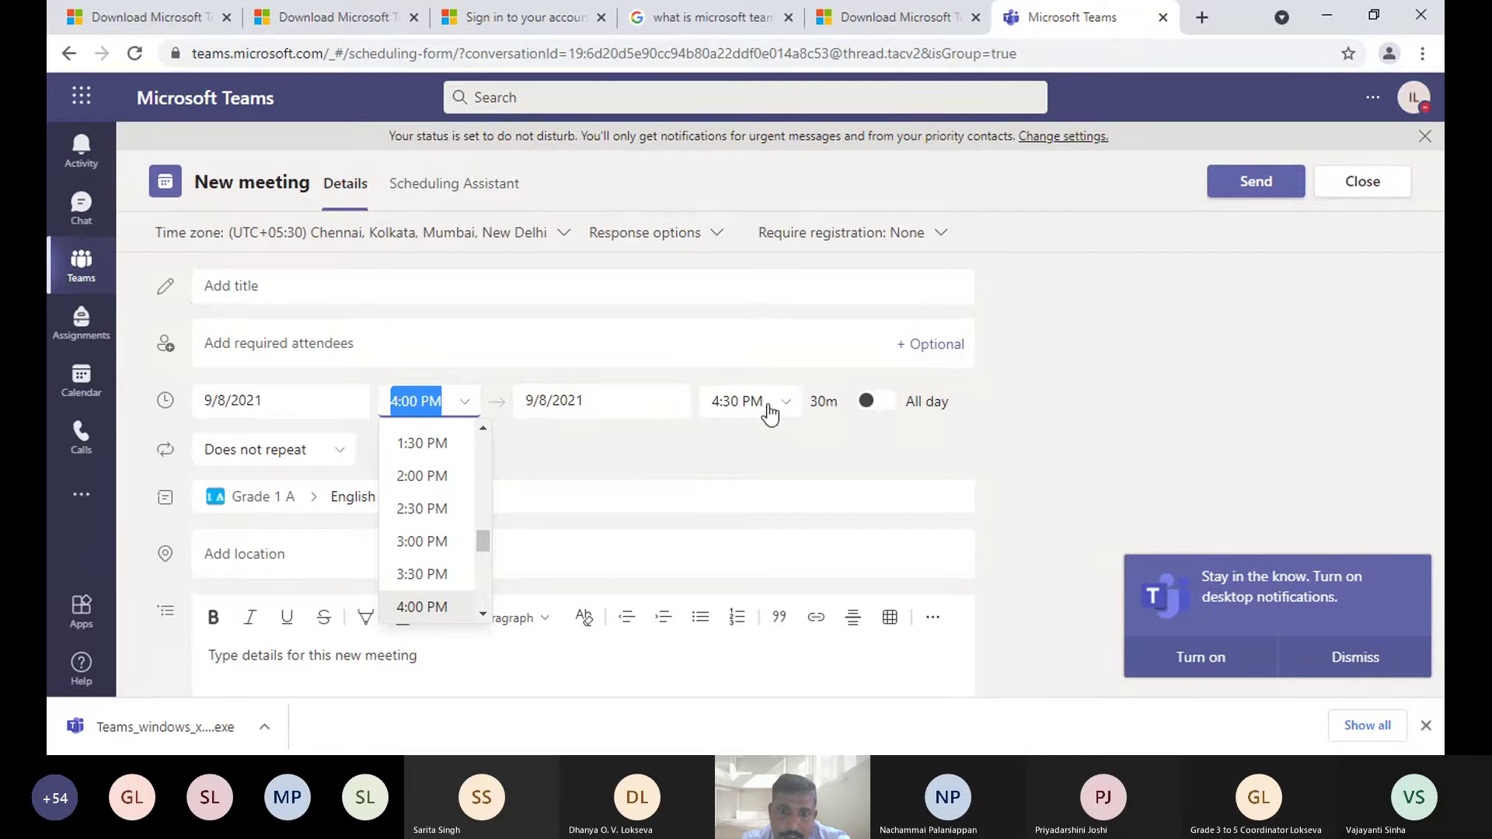
{"action": "left_click", "coordinate": [734, 401]}
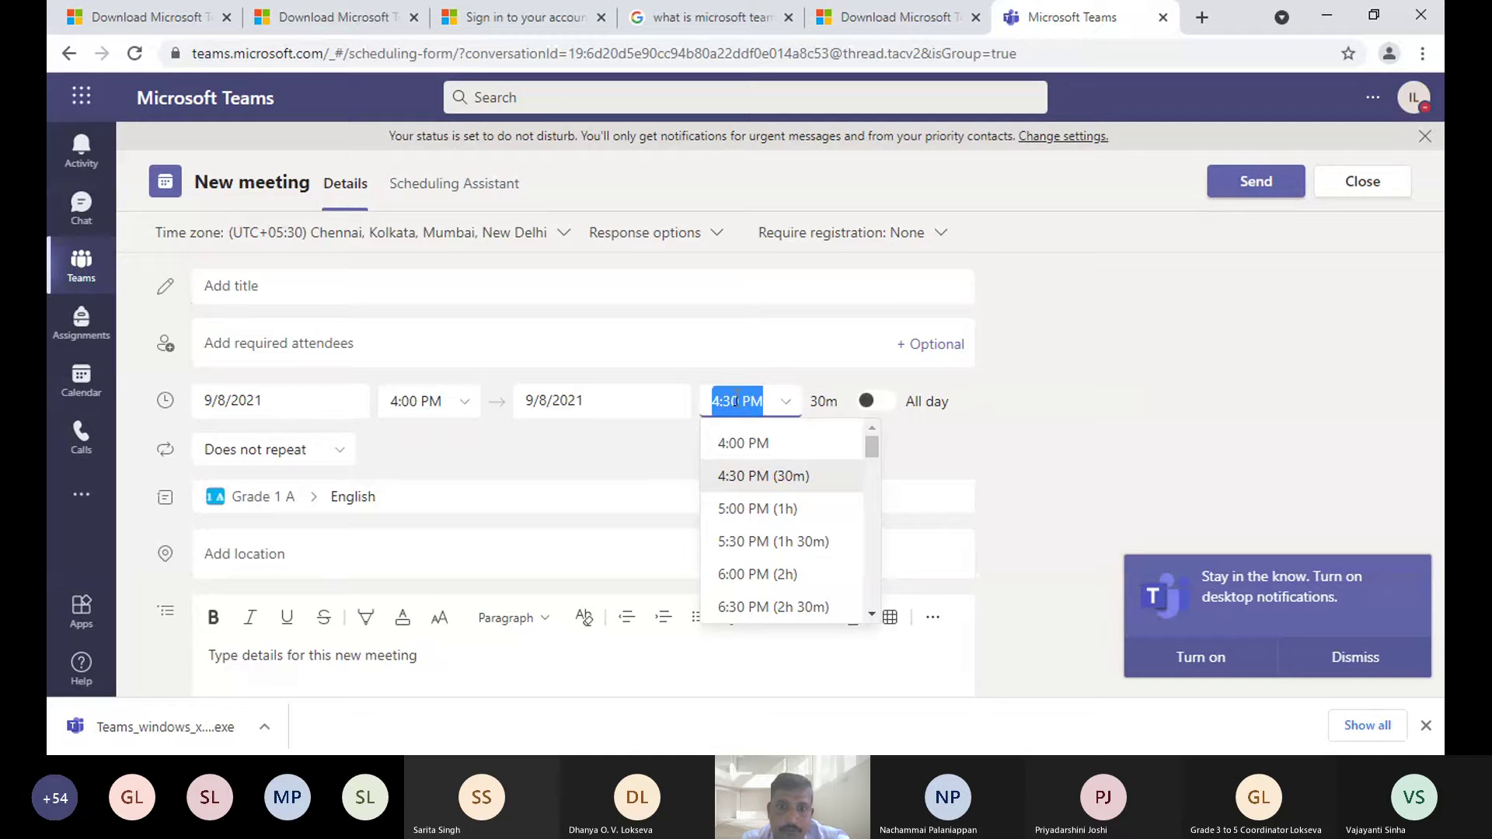
{"action": "left_click", "coordinate": [740, 401]}
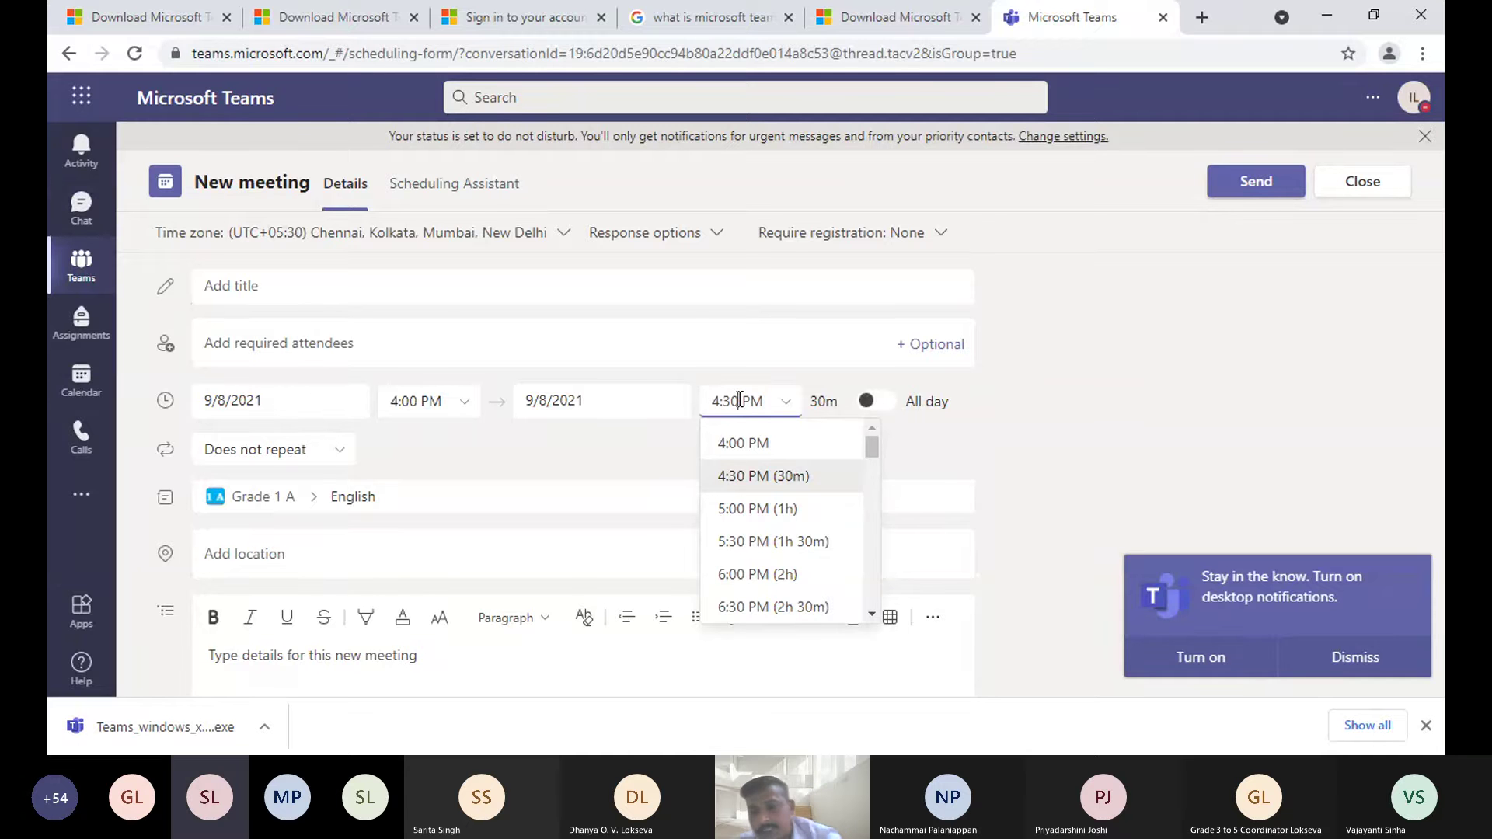
{"action": "key", "text": "BackSpace"}
{"action": "key", "text": "BackSpace"}
{"action": "key", "text": "BackSpace"}
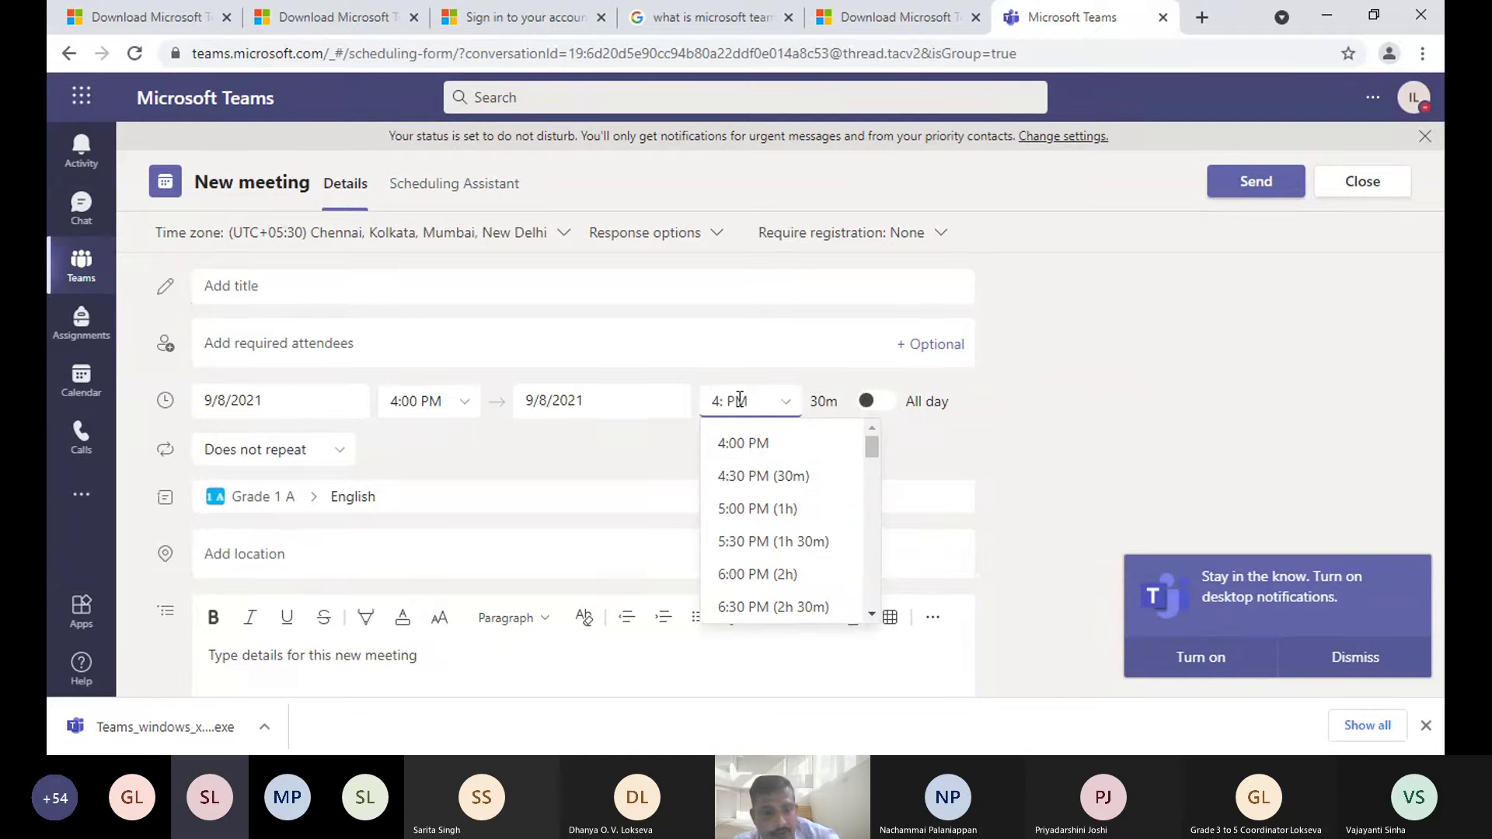
{"action": "type", "text": ":45"}
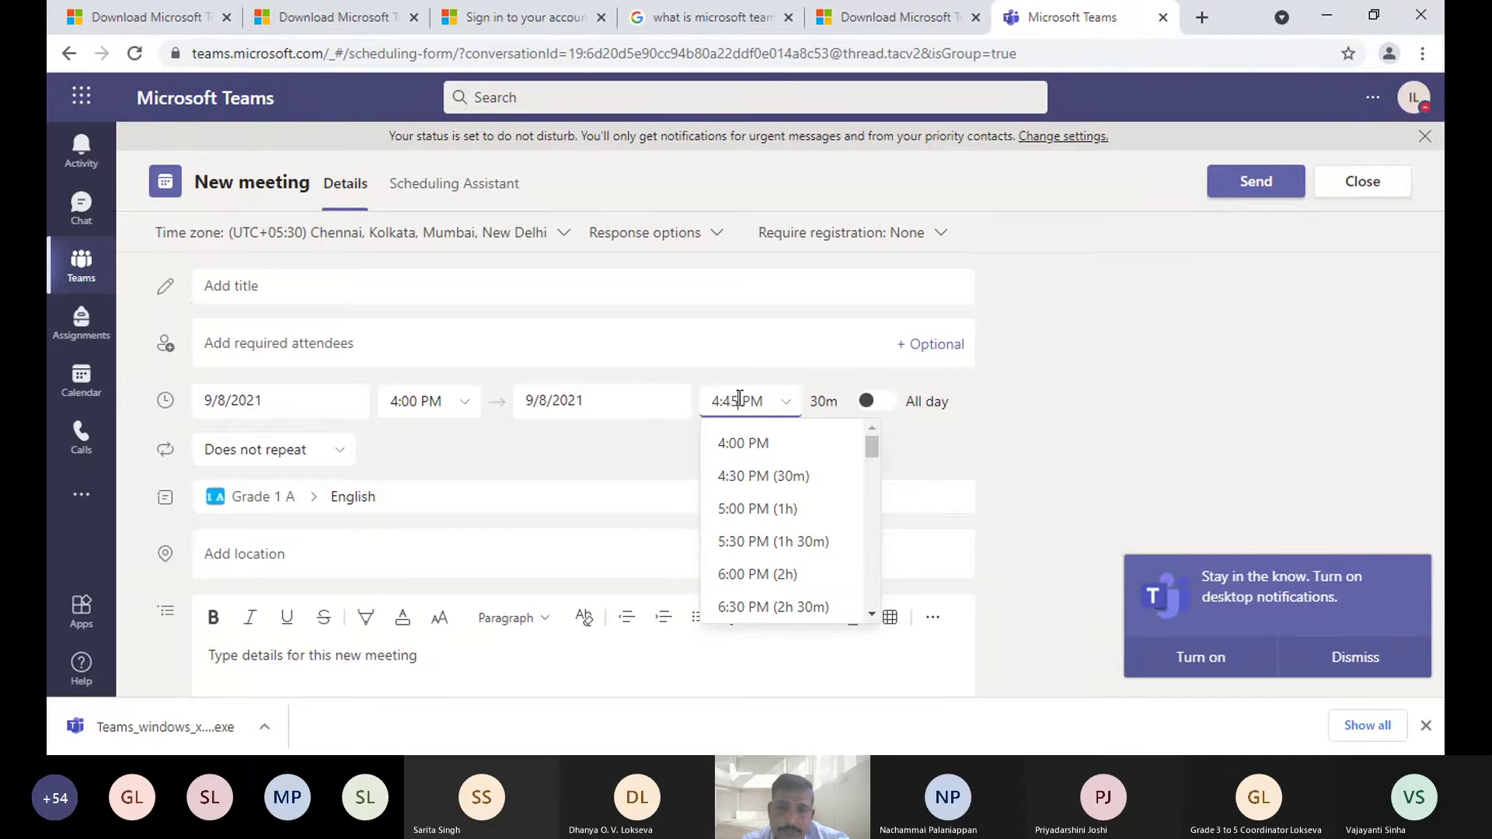
{"action": "left_click", "coordinate": [1374, 186]}
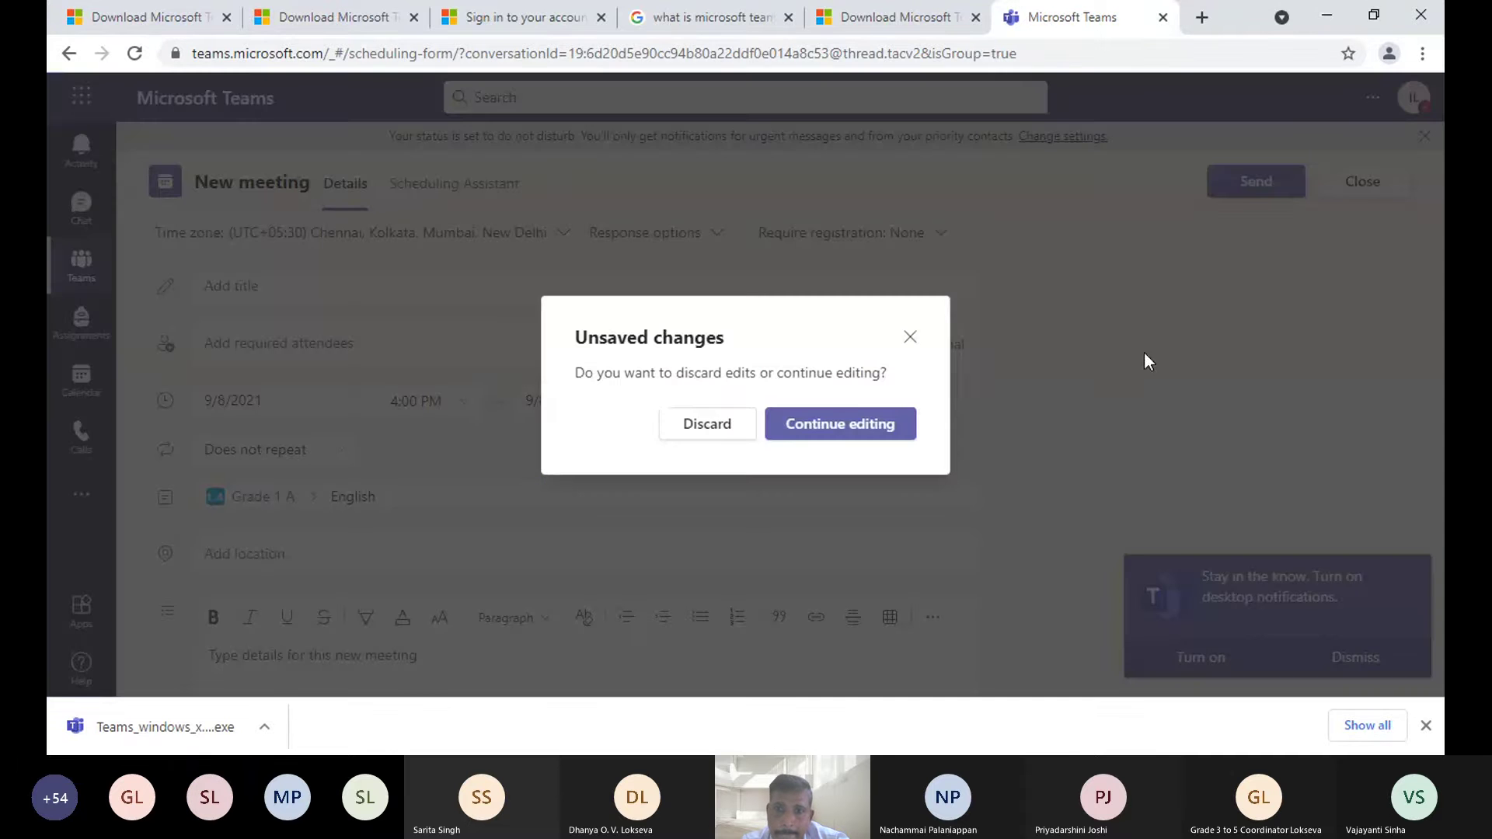
- Discard the unsaved meeting and go back to the grid of all teams
{"action": "left_click", "coordinate": [723, 425]}
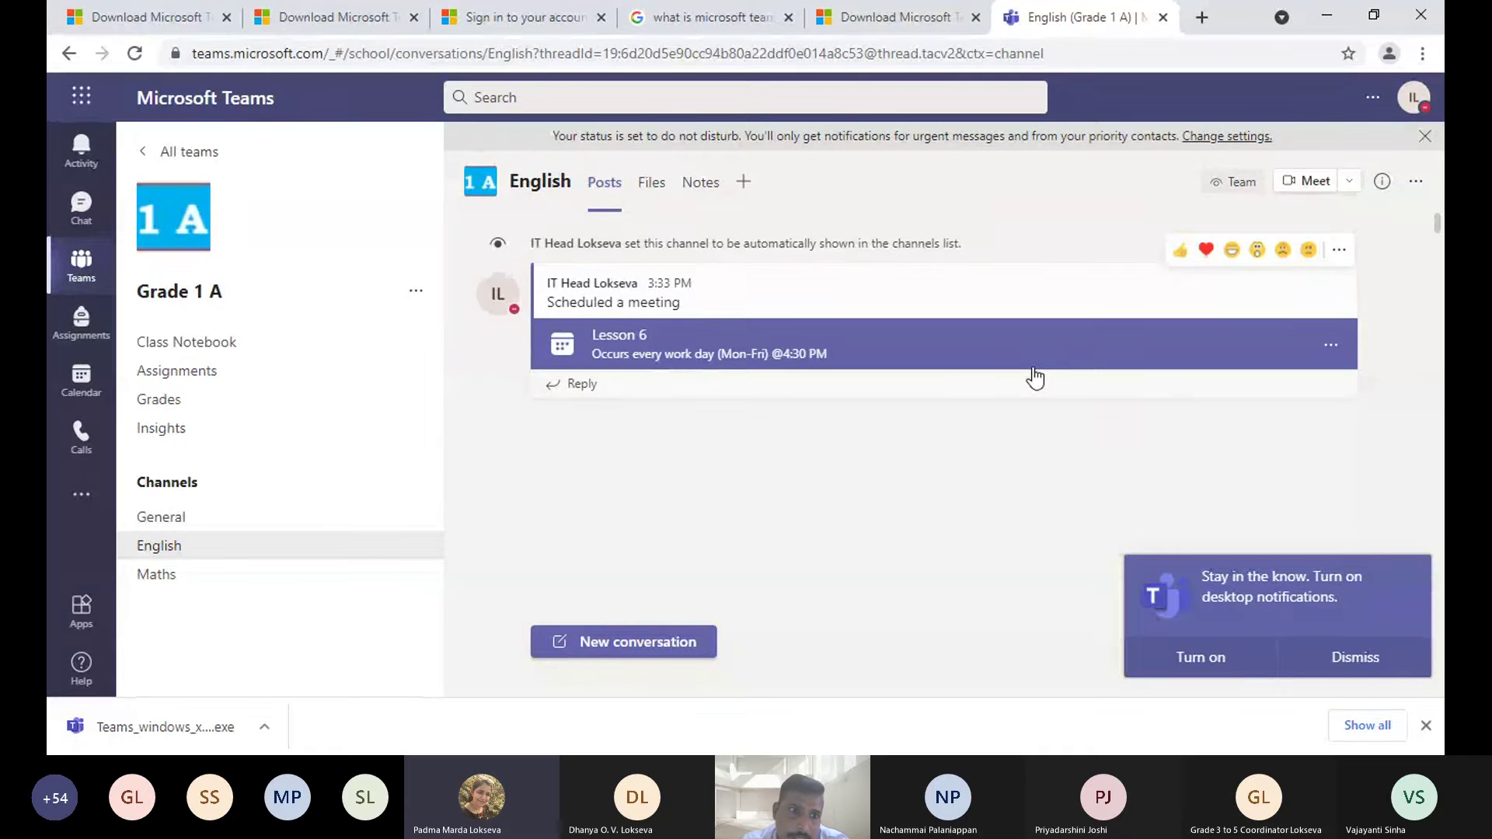
{"action": "left_click", "coordinate": [82, 264]}
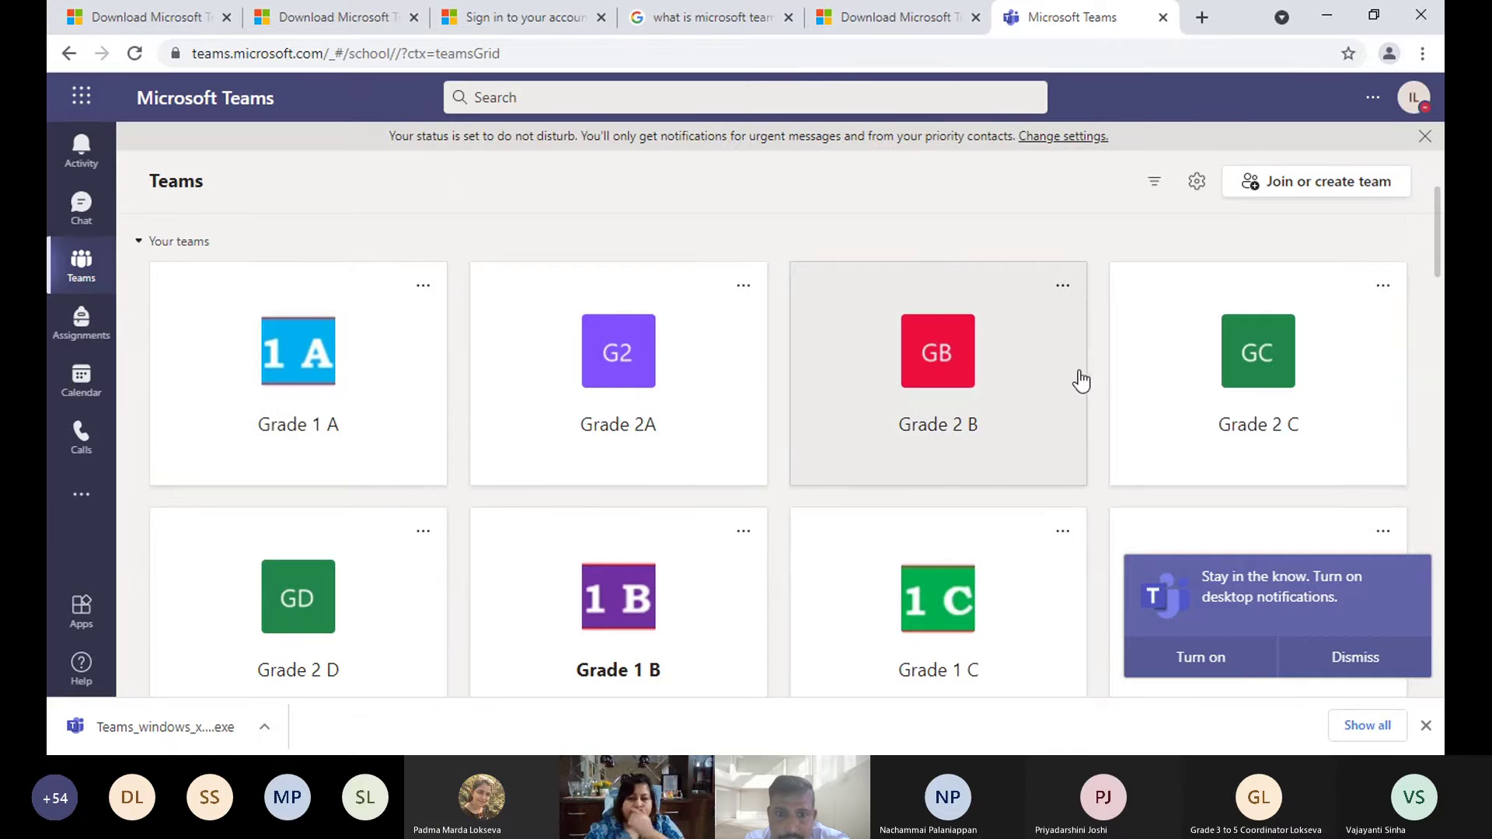
- Look at Grade 1 A's General channel, return to the teams grid, then go to Calendar
{"action": "left_click", "coordinate": [360, 375]}
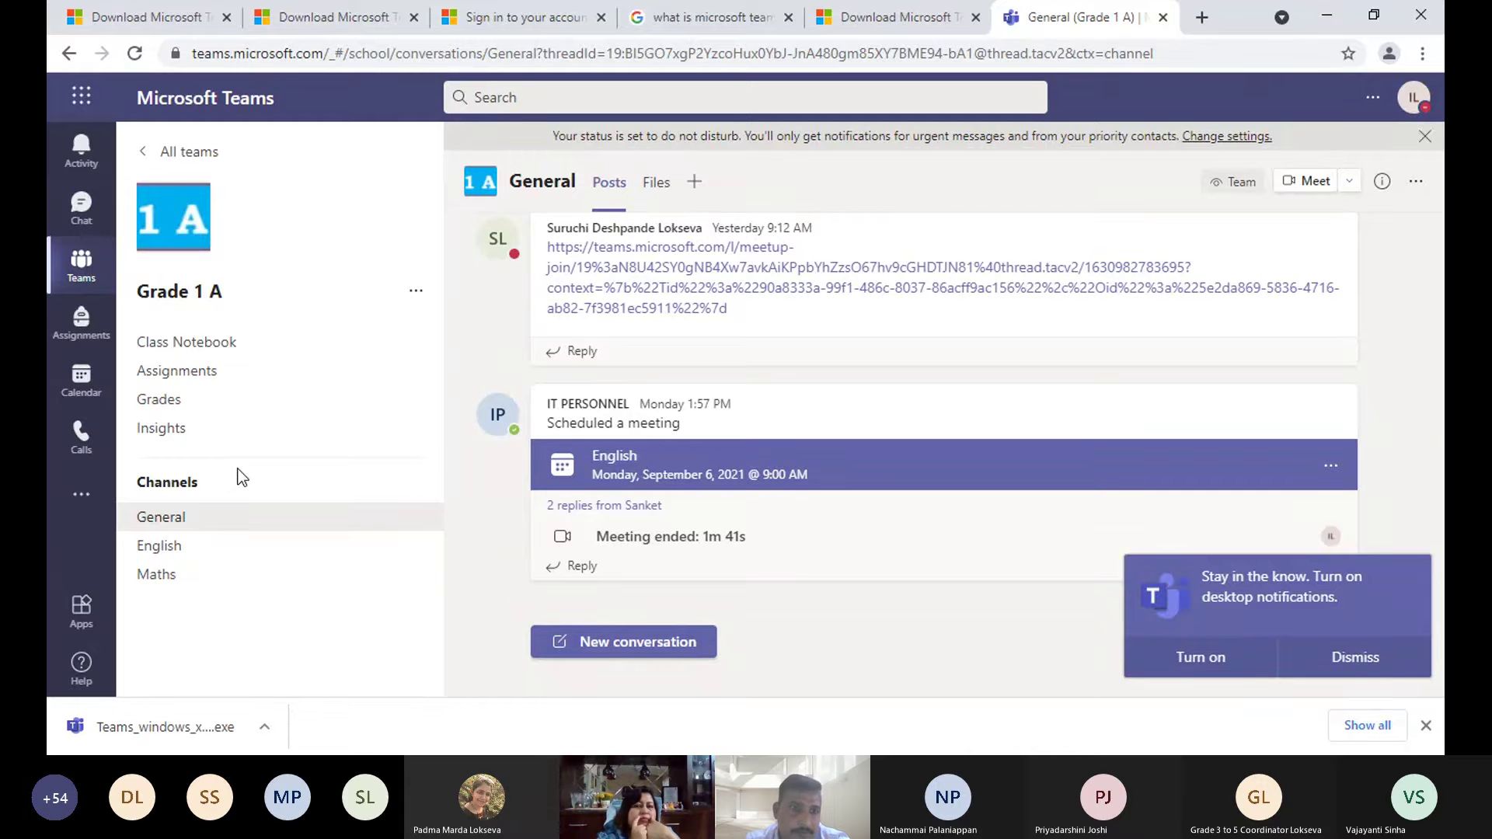
{"action": "left_click", "coordinate": [85, 268]}
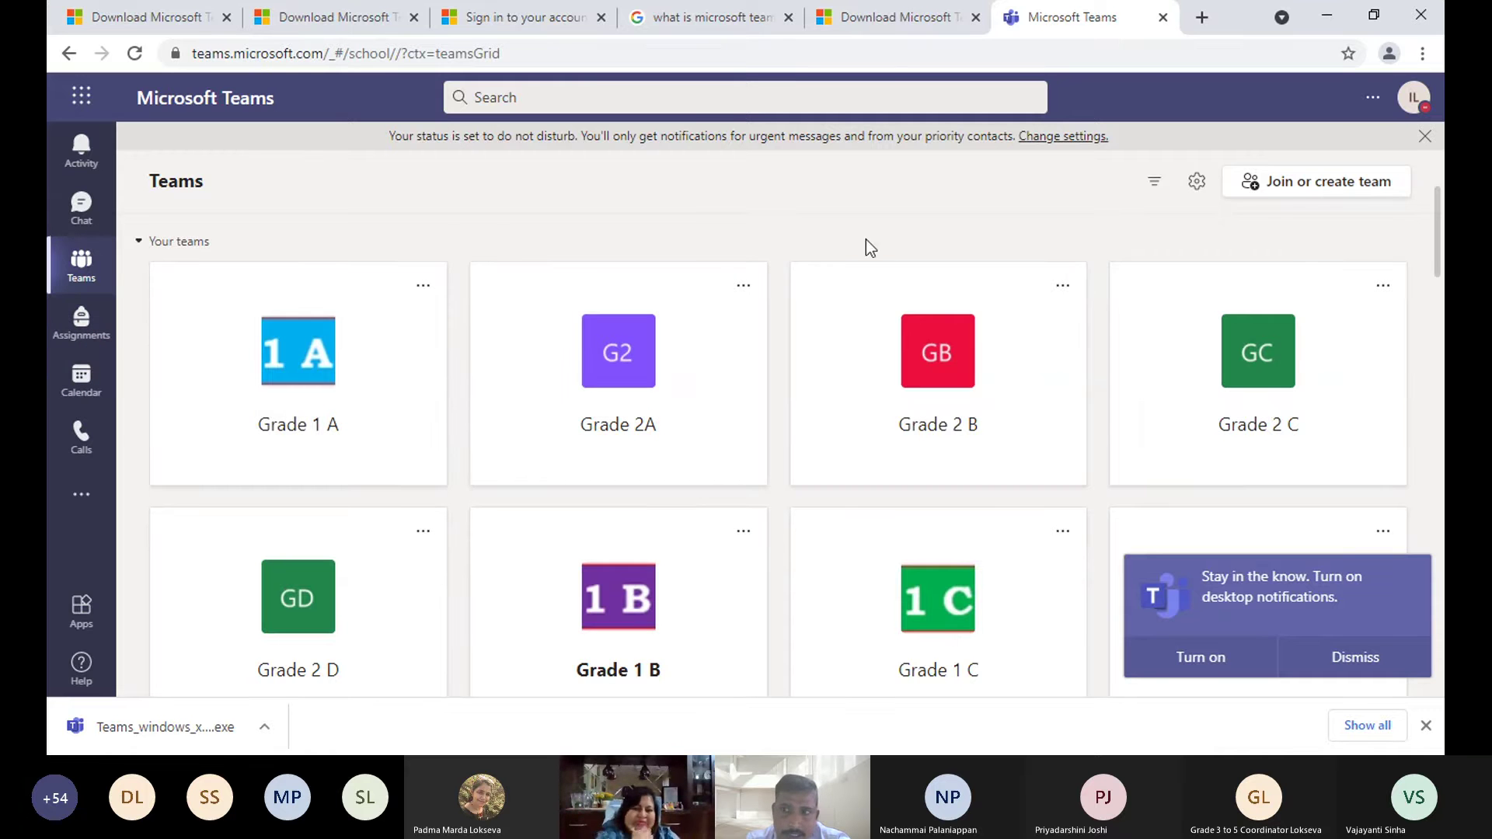
{"action": "left_click", "coordinate": [78, 379]}
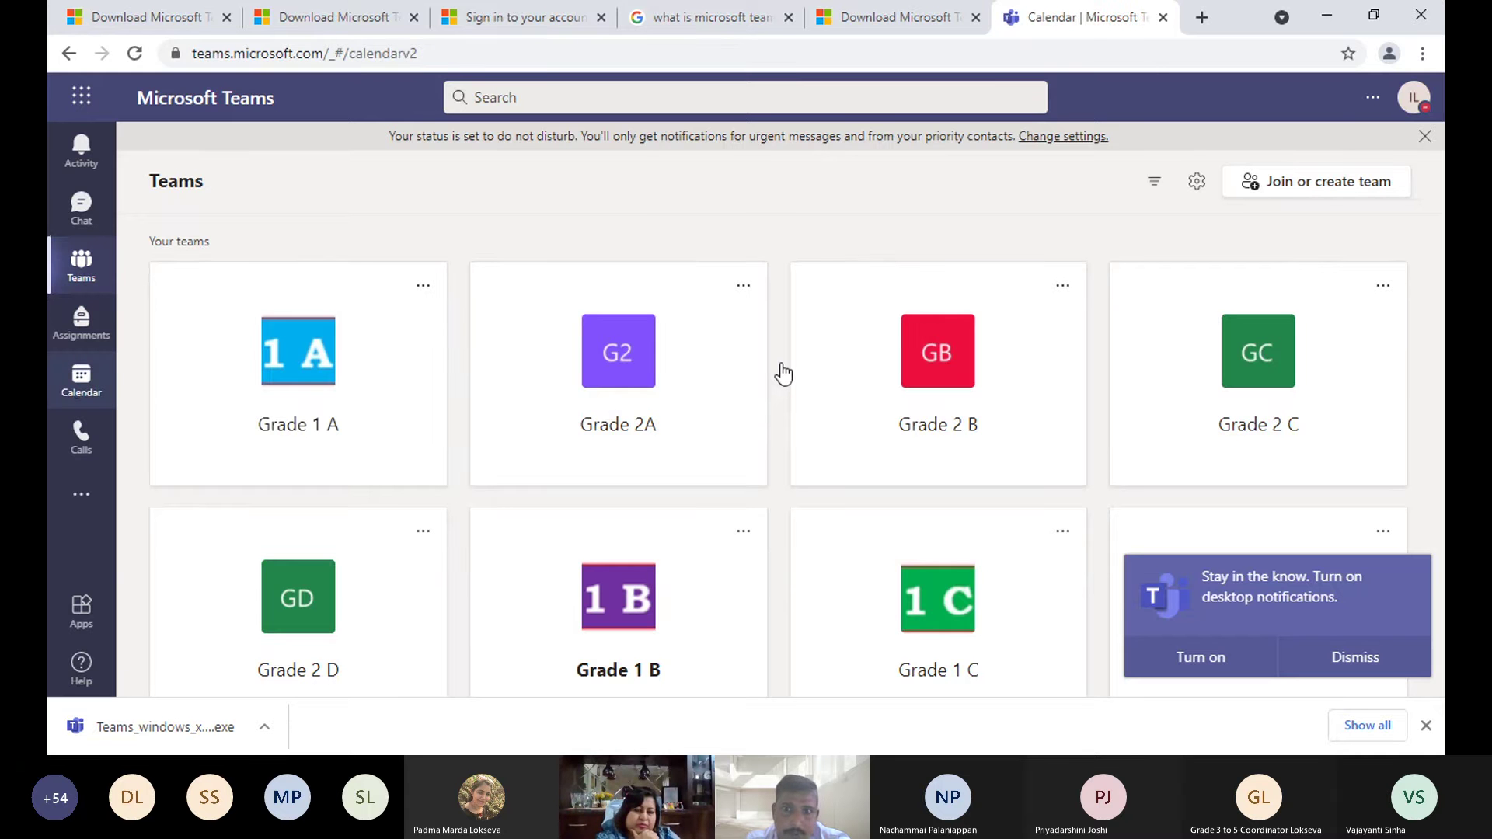
- Open the details card for Tuesday's EVS L-5 meeting (Sep 7, 4:10–4:45 PM)
{"action": "left_click", "coordinate": [80, 388]}
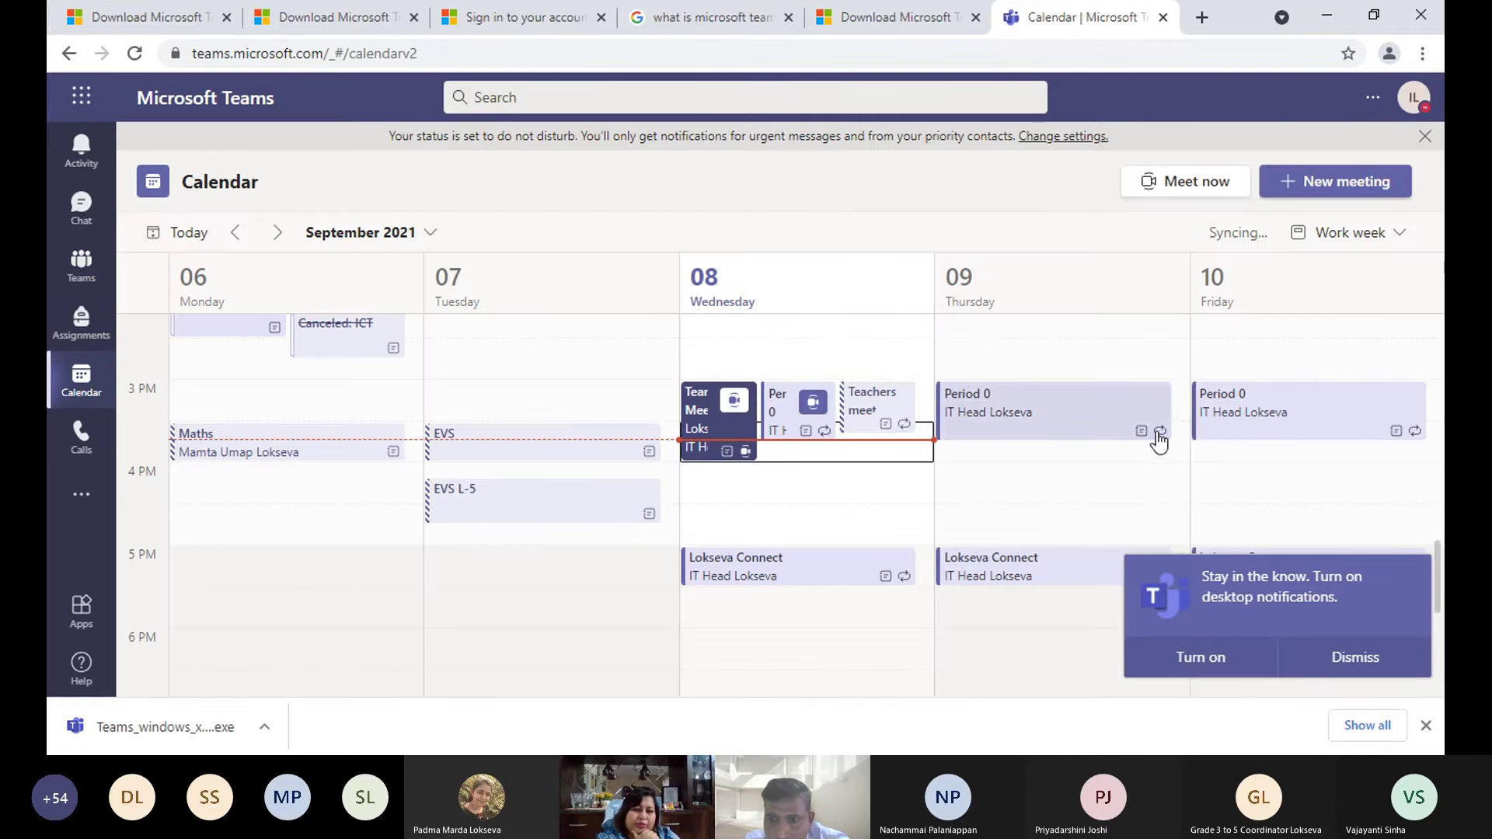
{"action": "left_click", "coordinate": [603, 503]}
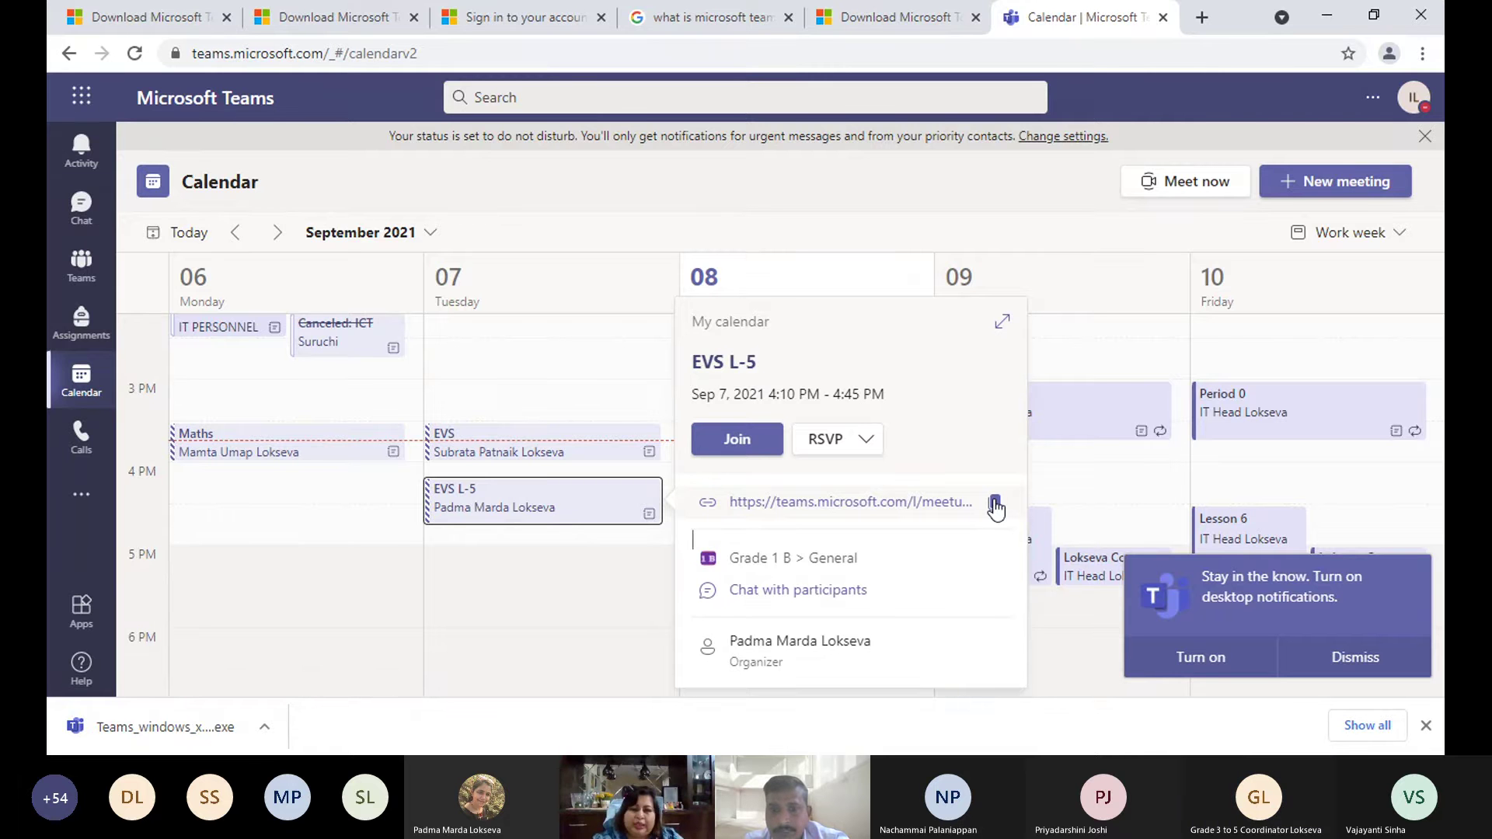
- Copy the EVS L-5 meeting link and go back to the grid of all teams
{"action": "left_click", "coordinate": [995, 505]}
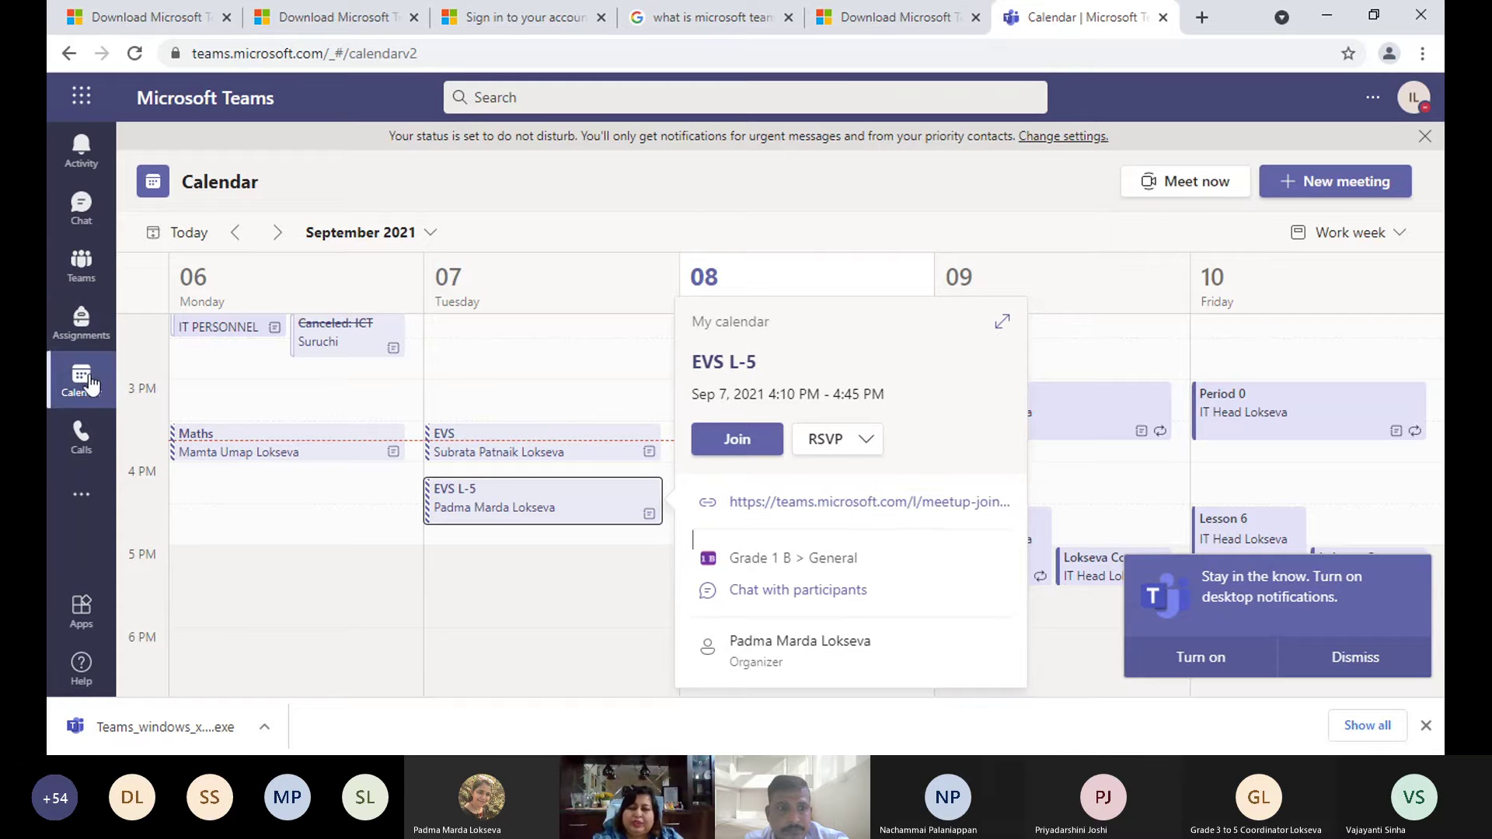
{"action": "left_click", "coordinate": [78, 271]}
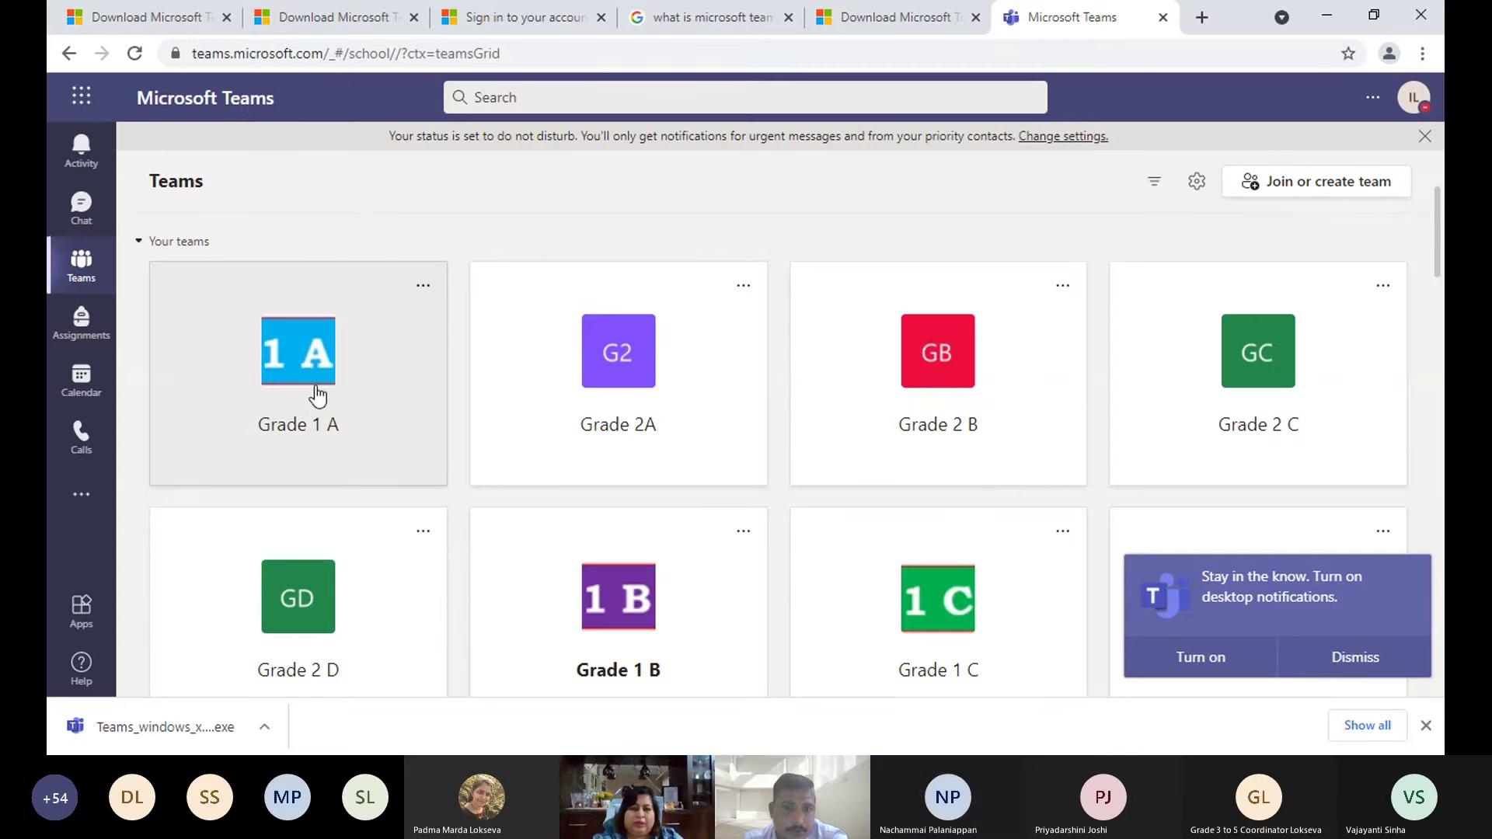
- Paste the copied meeting link as plain text into a new Grade 1 A General post, dismissing the notifications prompt
{"action": "left_click", "coordinate": [316, 397]}
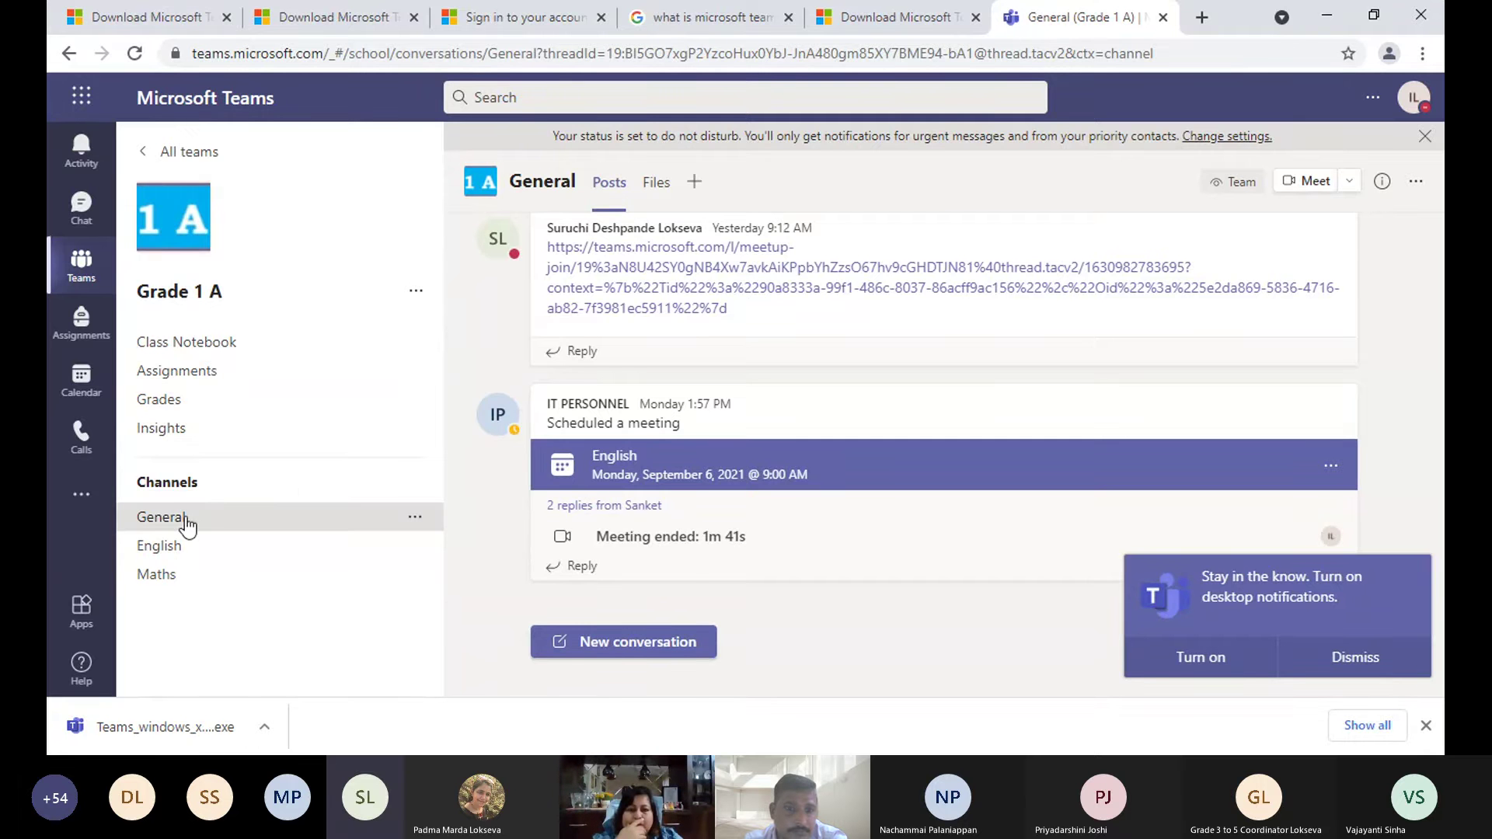
{"action": "left_click", "coordinate": [646, 643]}
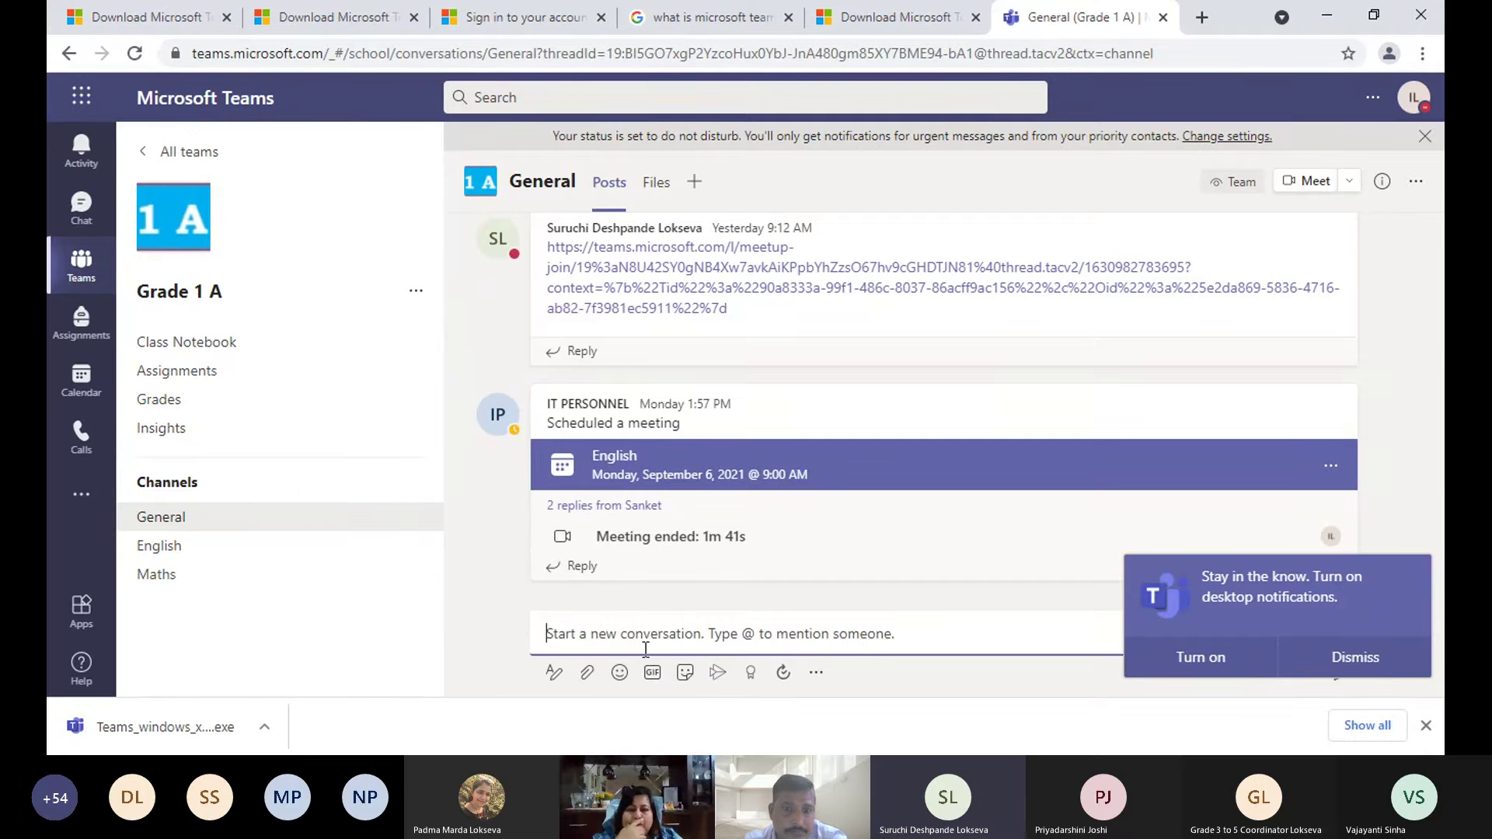
{"action": "right_click", "coordinate": [635, 640]}
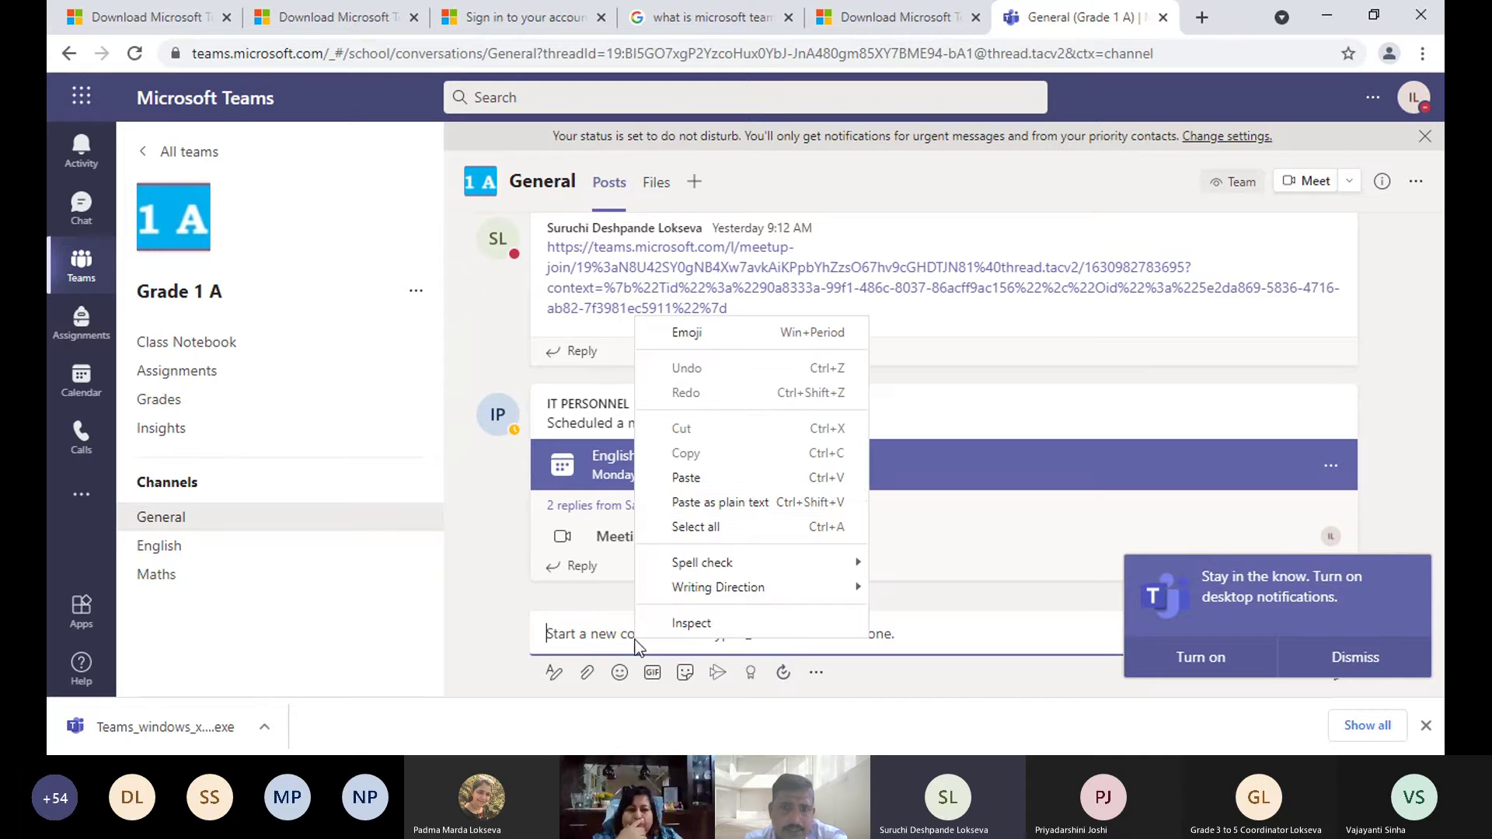
{"action": "left_click", "coordinate": [684, 501]}
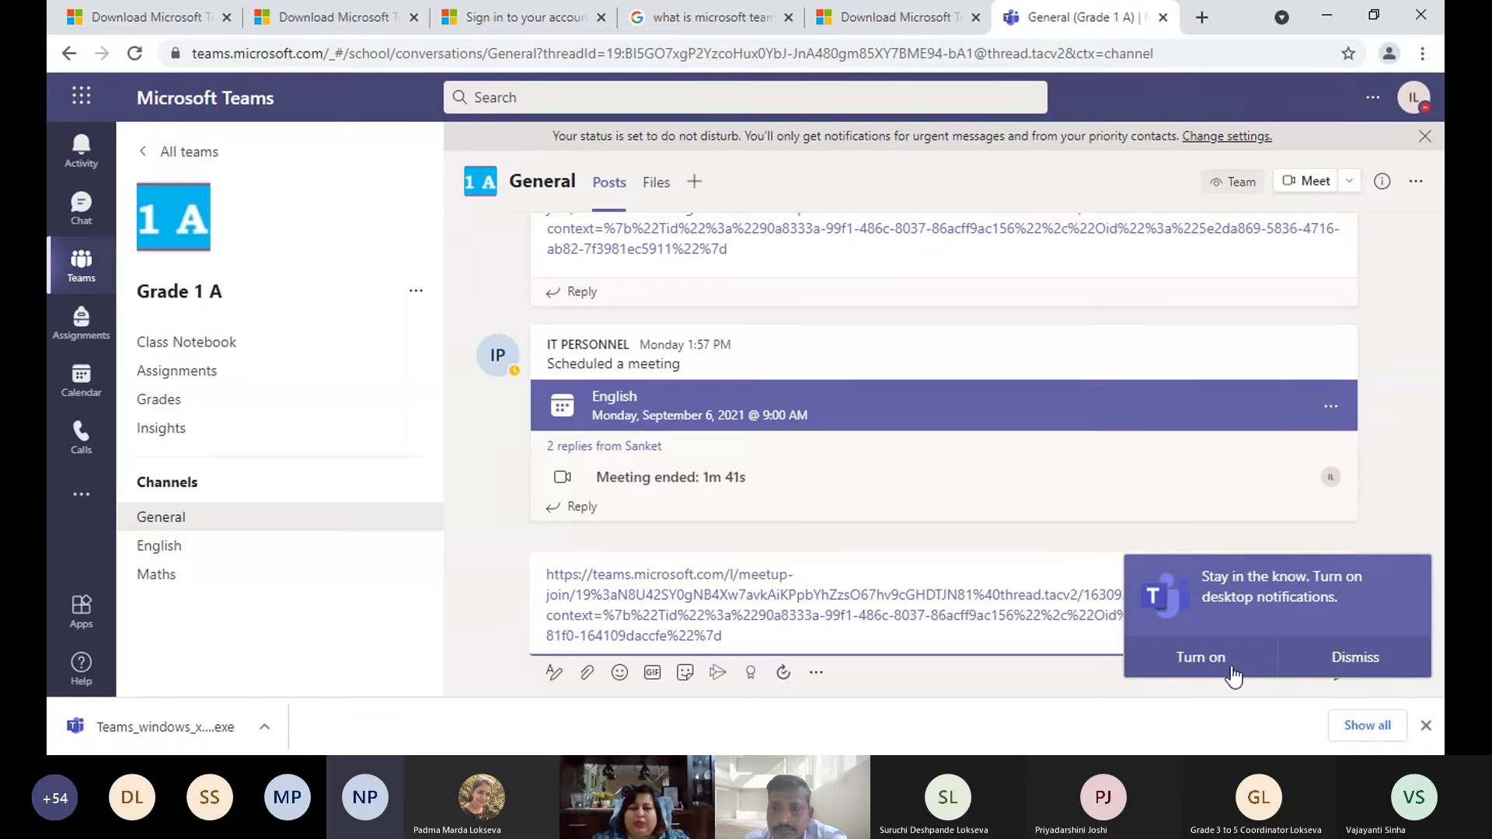
{"action": "left_click", "coordinate": [1346, 660]}
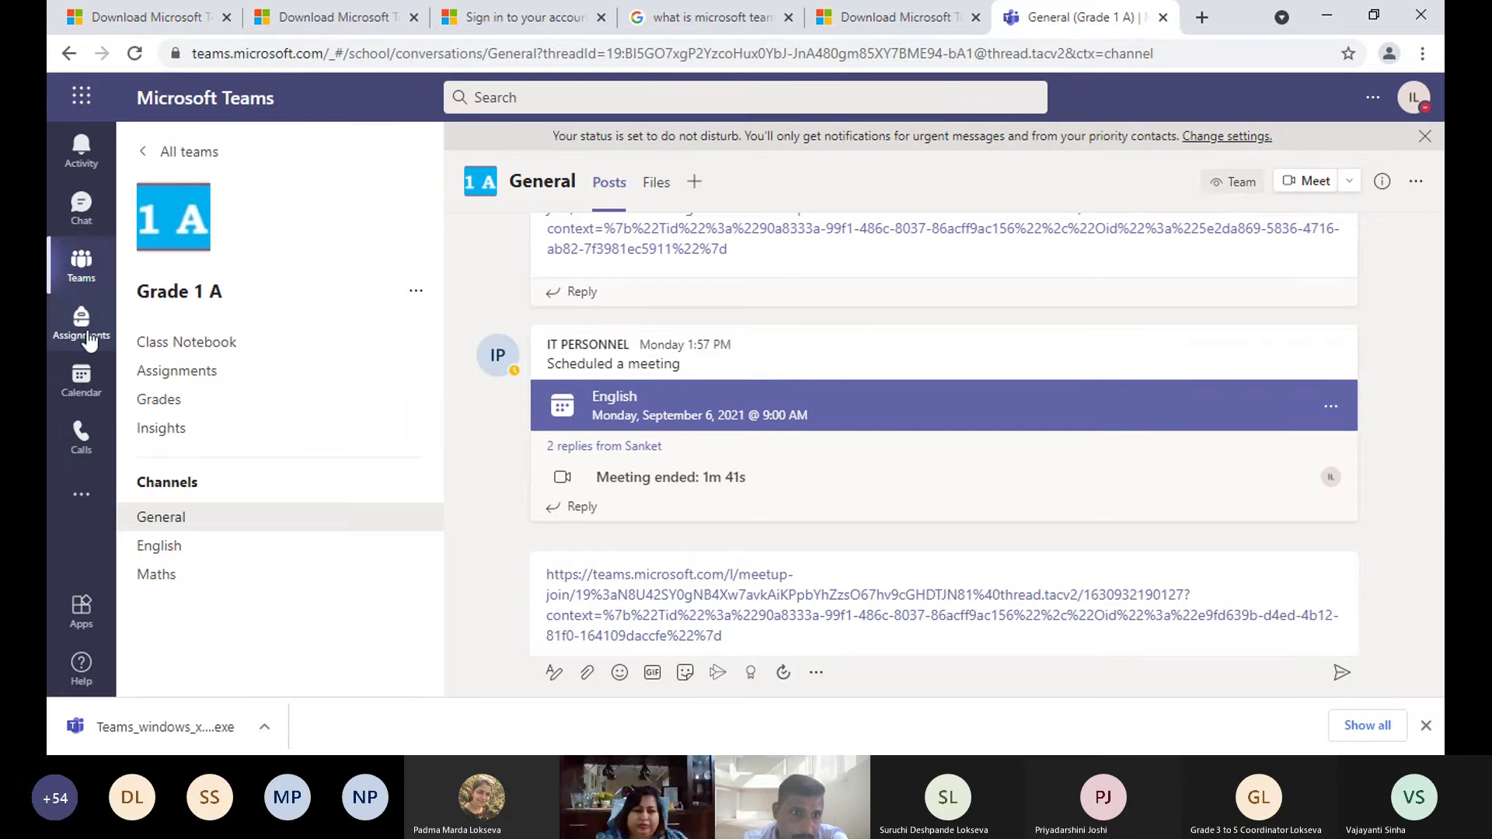
- Copy the join link of Monday's Maths meeting (Sep 6, 3:30–4:00 PM, Grade 2 C) from Calendar
{"action": "left_click", "coordinate": [82, 388]}
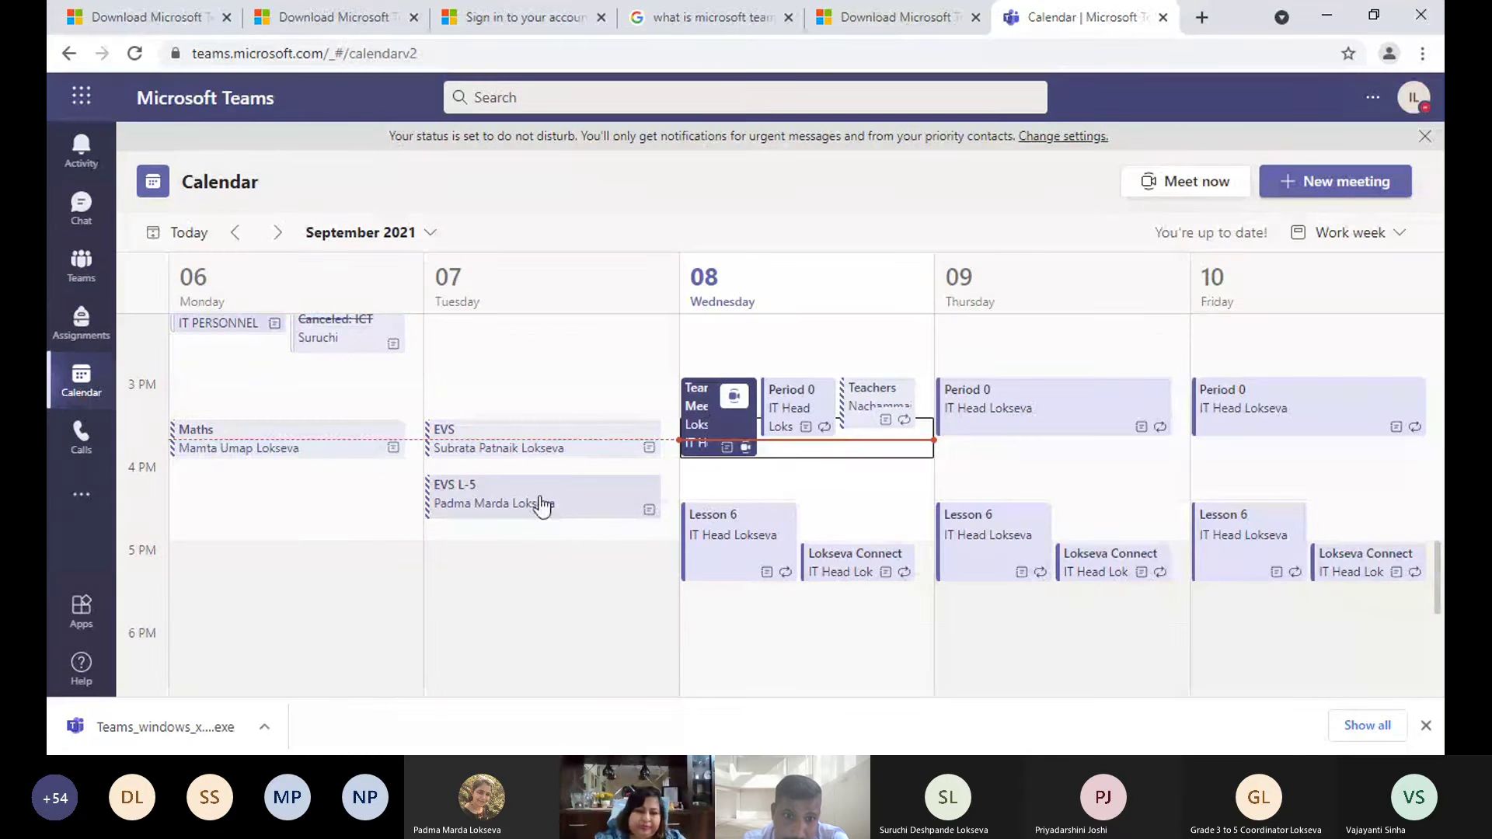
{"action": "left_click", "coordinate": [618, 518]}
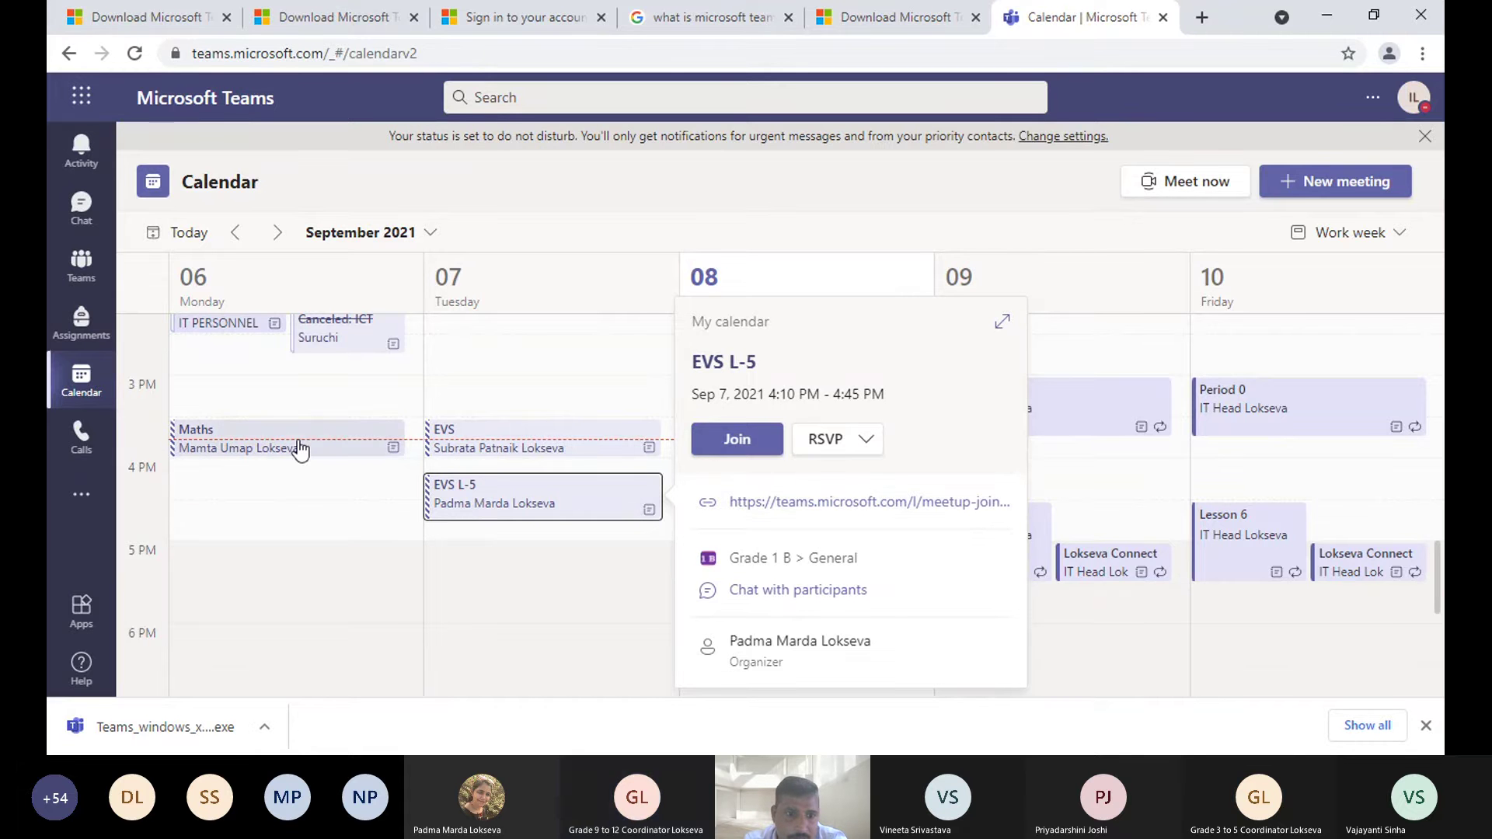
{"action": "left_click", "coordinate": [370, 448]}
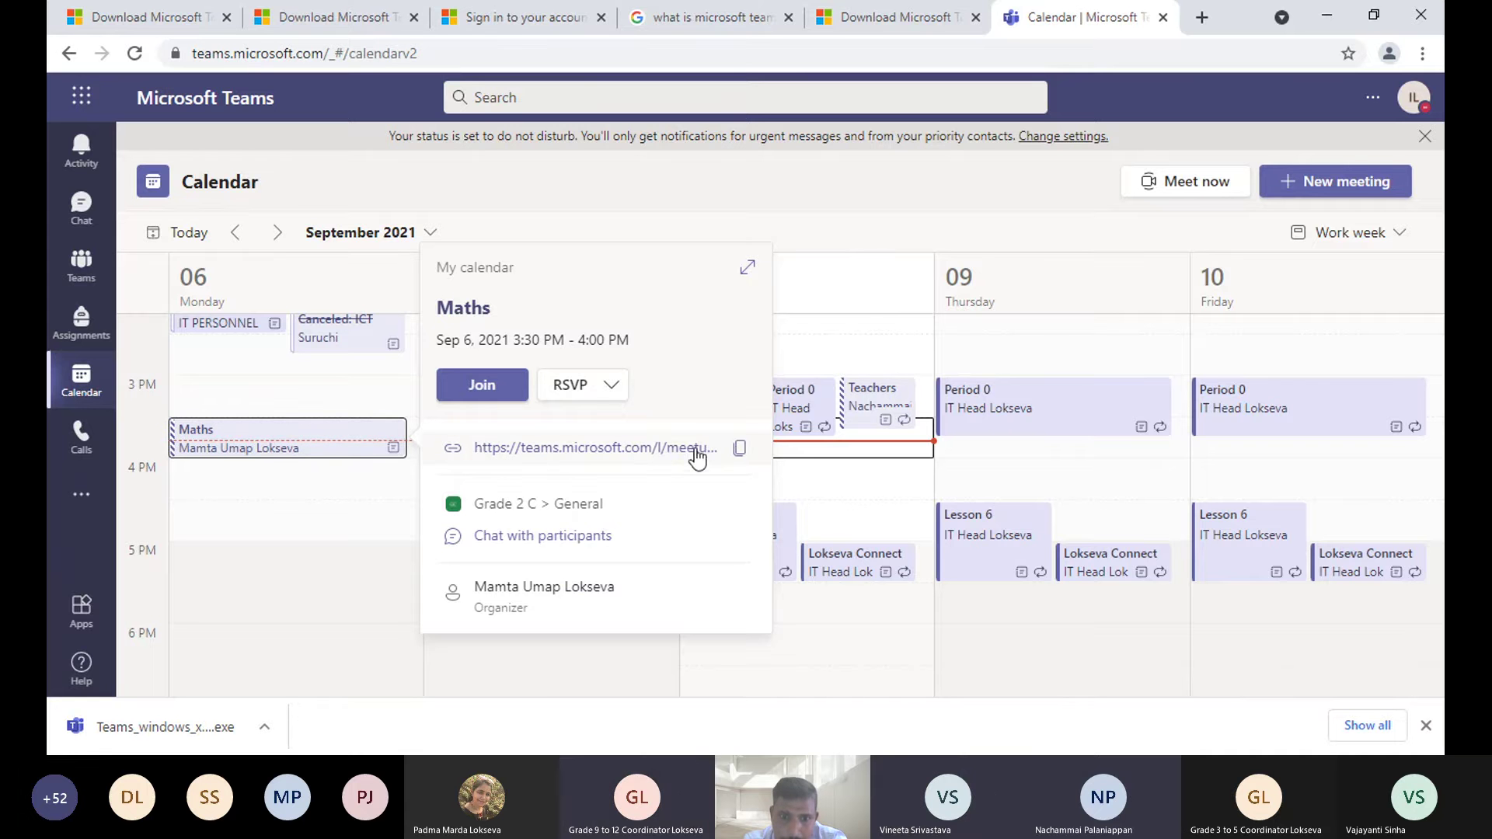
{"action": "left_click", "coordinate": [739, 449]}
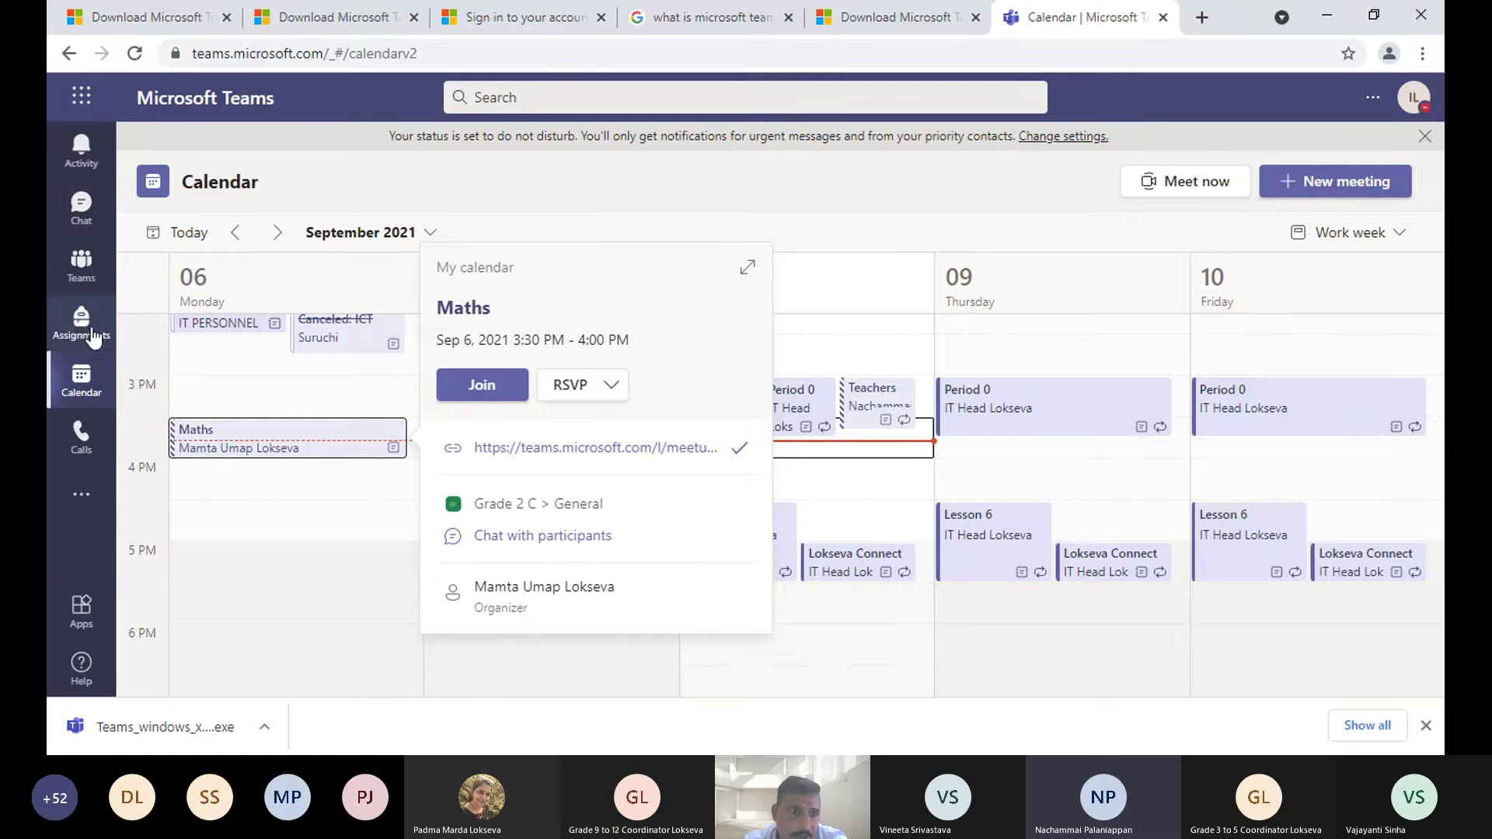
- Return to the teams grid and scroll down to Grade 9 A, Grade 11, LKG, UKG and Staff Demo
{"action": "left_click", "coordinate": [81, 267]}
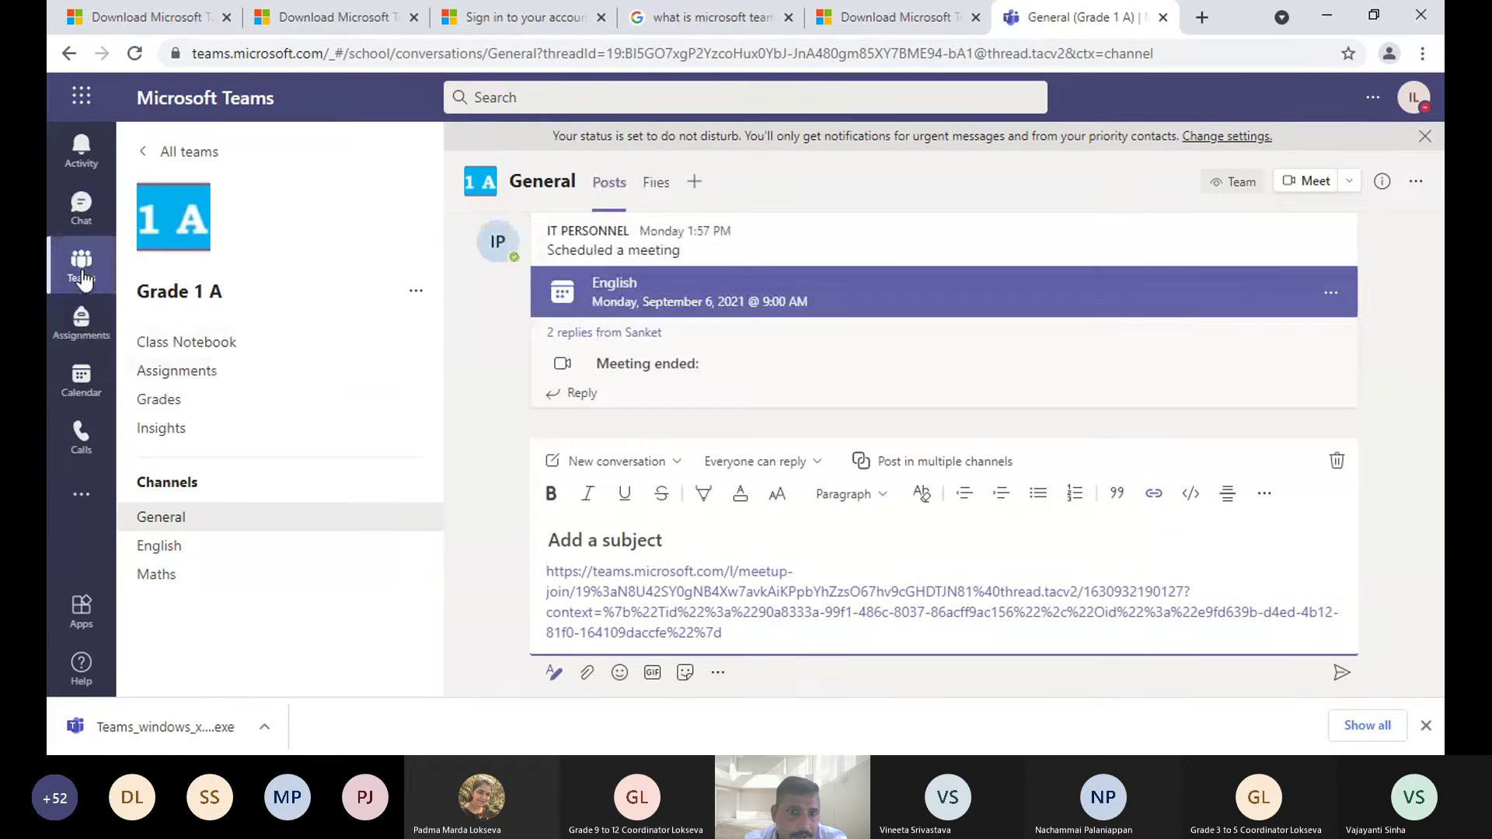
{"action": "left_click", "coordinate": [82, 268]}
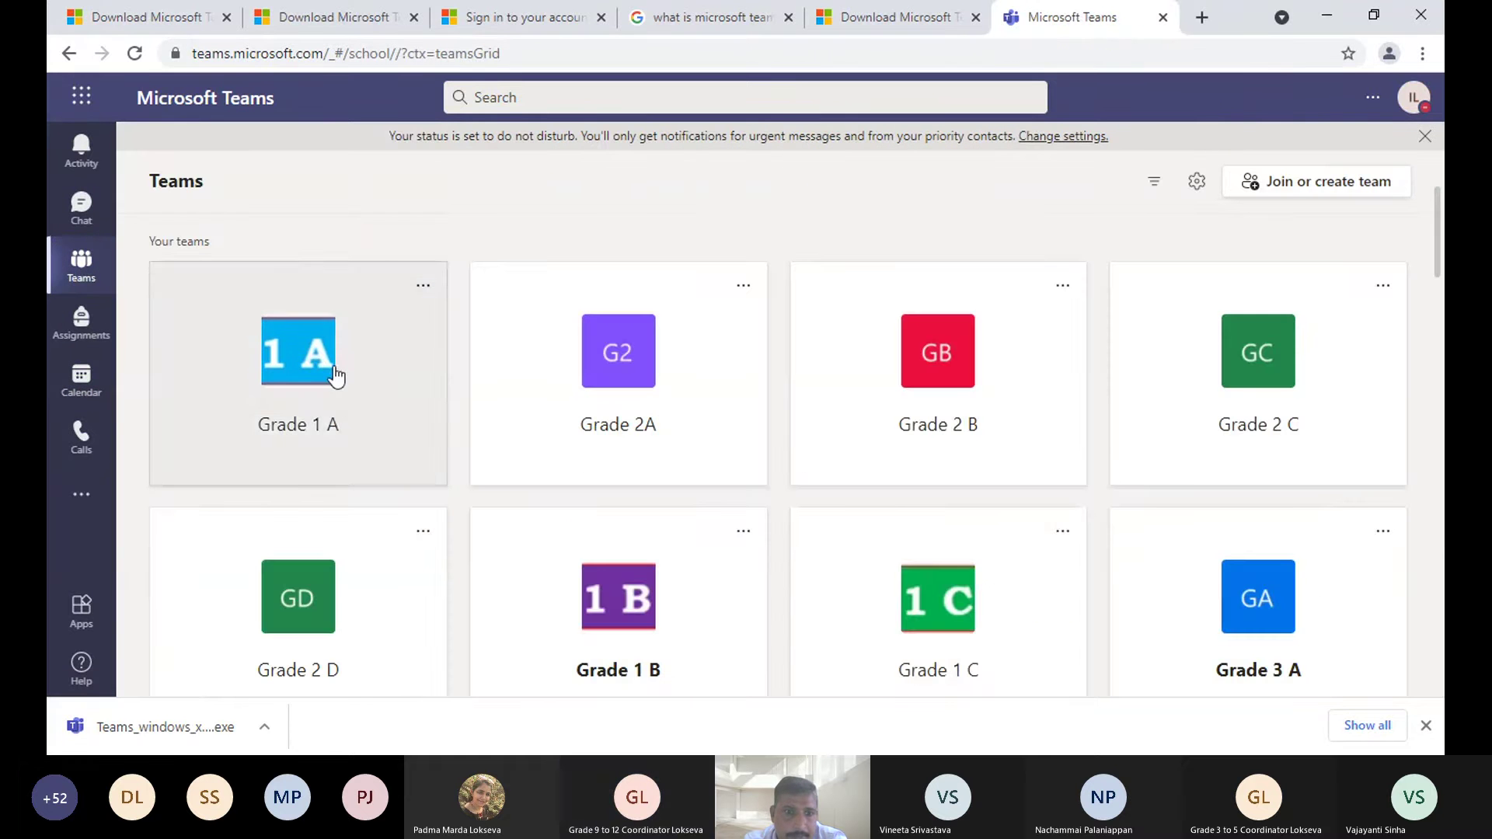
{"action": "scroll", "coordinate": [949, 571], "scroll_direction": "down", "scroll_amount": 10}
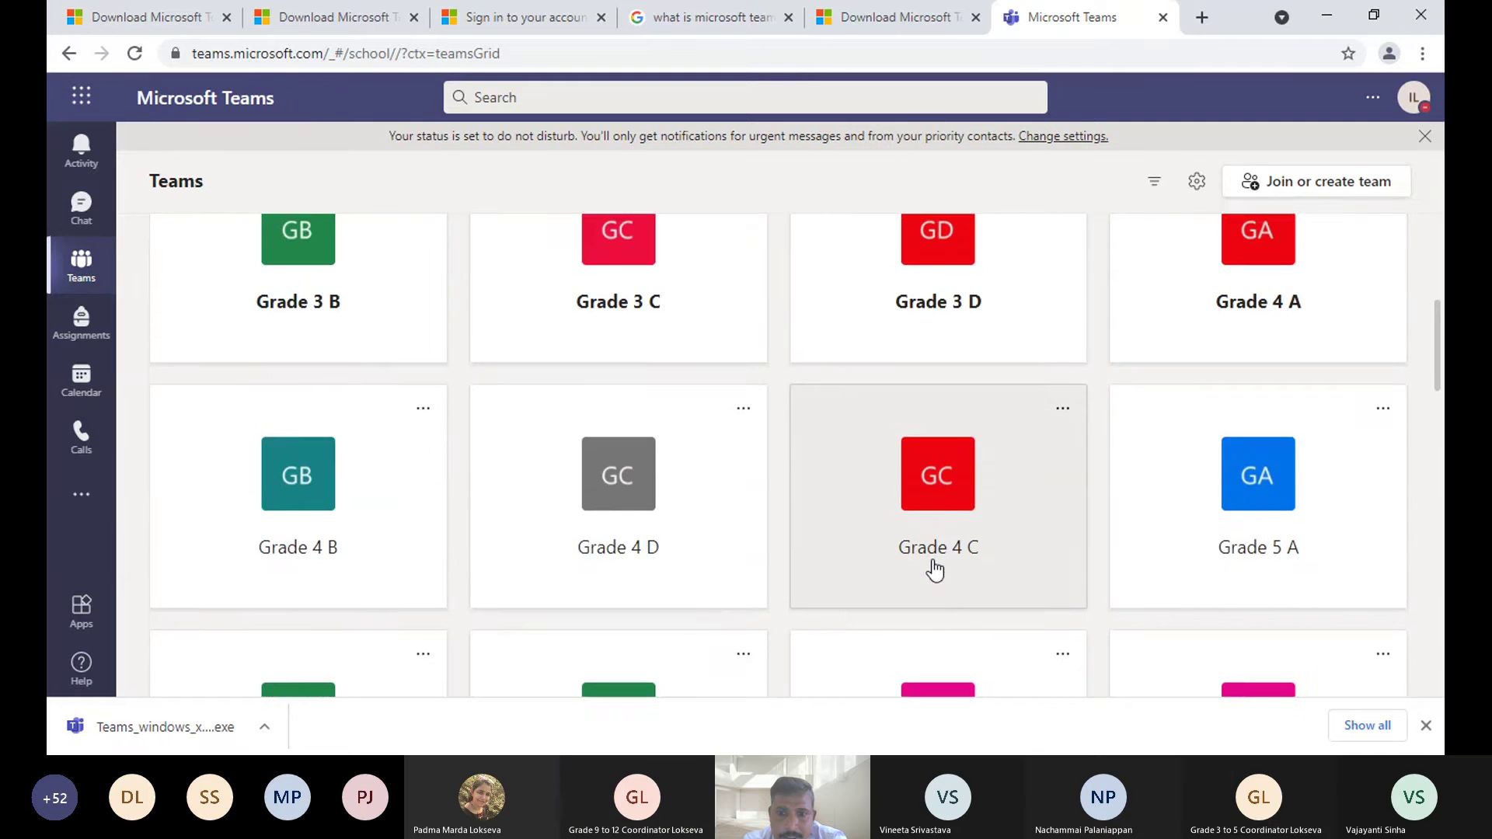
{"action": "scroll", "coordinate": [936, 570], "scroll_direction": "down", "scroll_amount": 2}
{"action": "scroll", "coordinate": [935, 568], "scroll_direction": "down", "scroll_amount": 20}
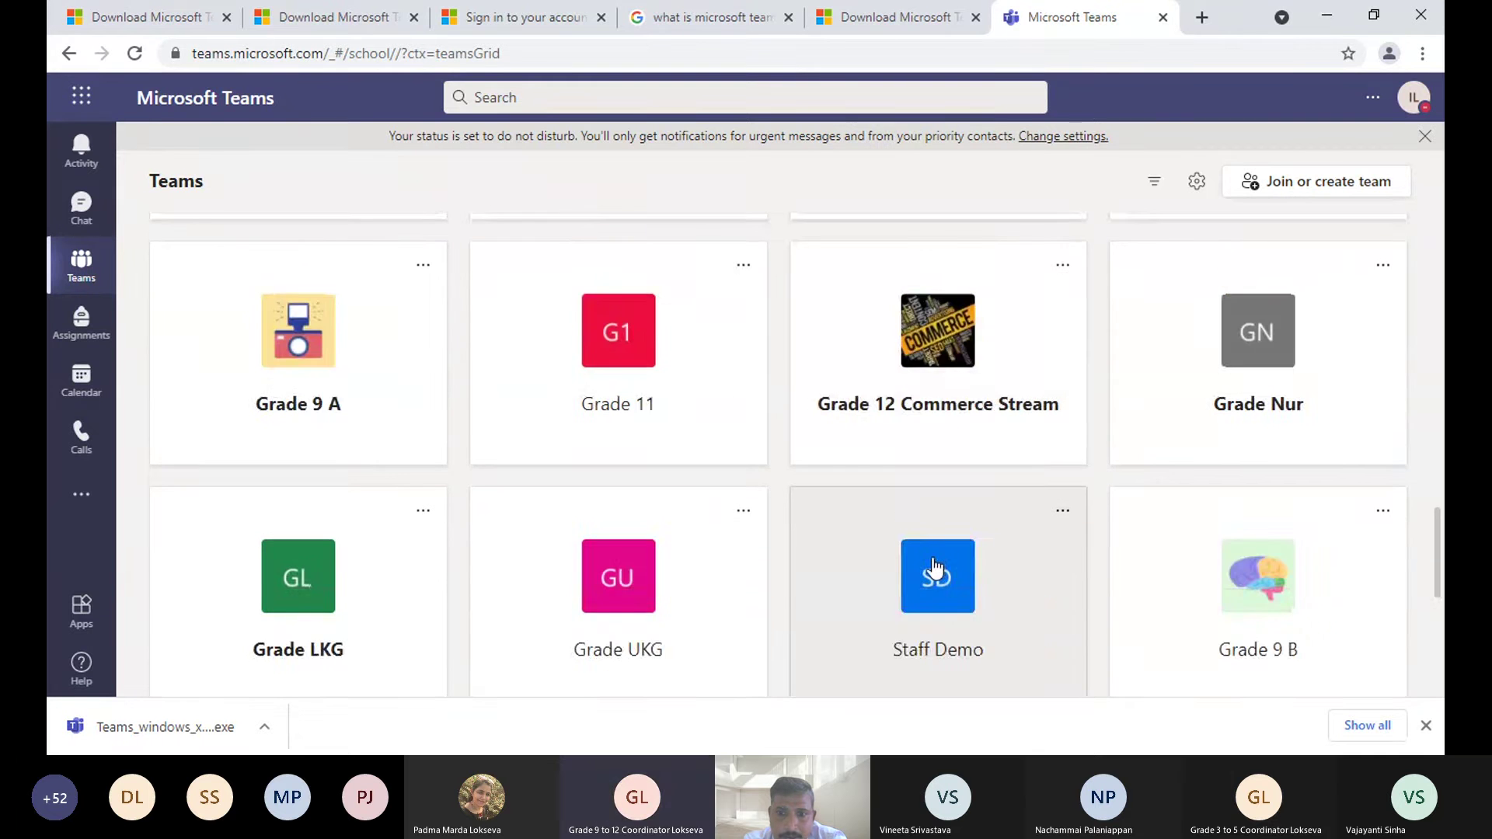
{"action": "scroll", "coordinate": [934, 568], "scroll_direction": "up", "scroll_amount": 7}
{"action": "scroll", "coordinate": [934, 568], "scroll_direction": "up", "scroll_amount": 2}
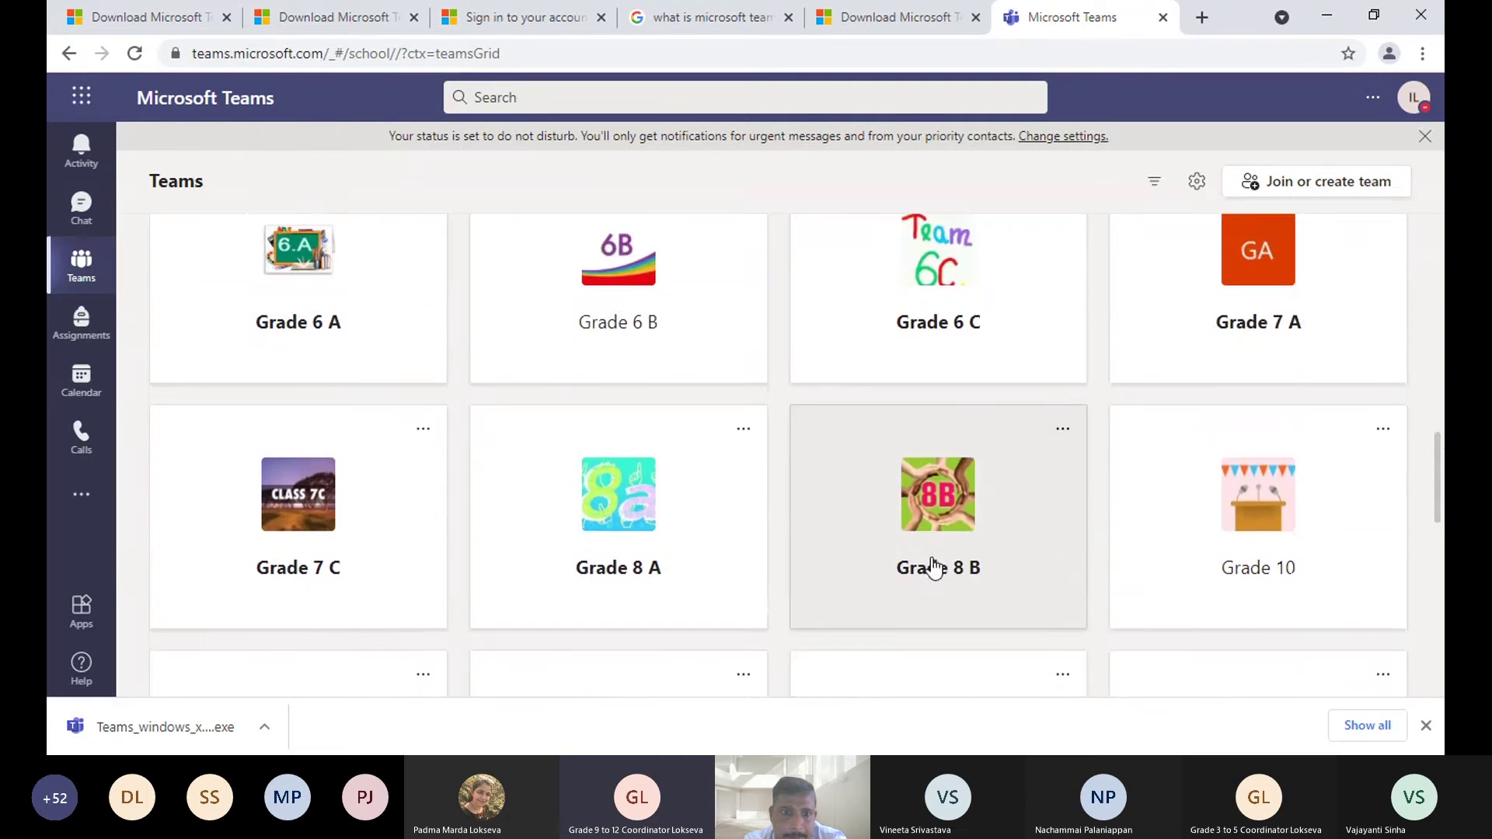
{"action": "scroll", "coordinate": [934, 567], "scroll_direction": "down", "scroll_amount": 2}
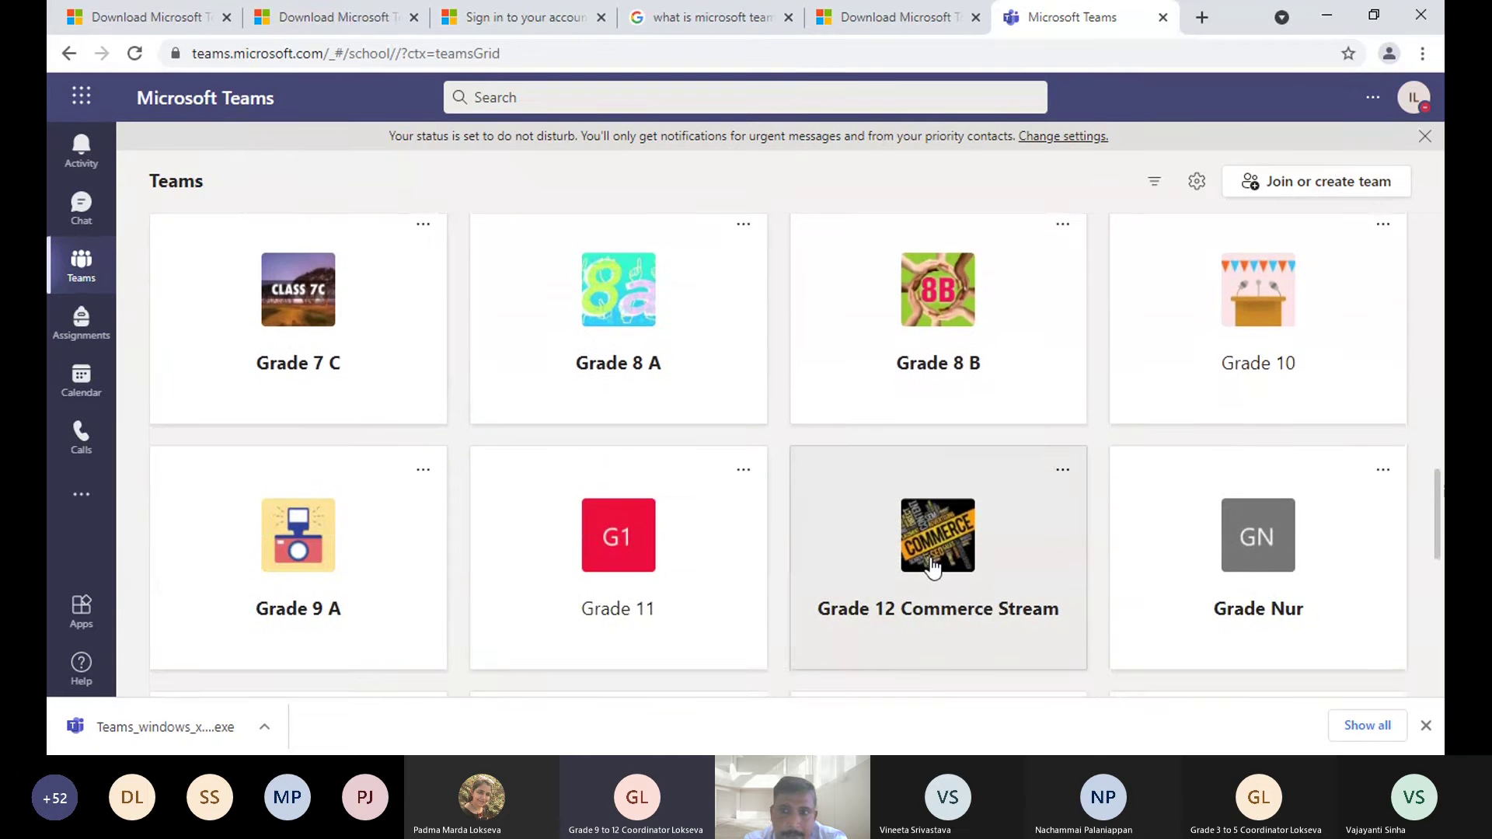
{"action": "scroll", "coordinate": [933, 567], "scroll_direction": "up", "scroll_amount": 2}
{"action": "scroll", "coordinate": [932, 567], "scroll_direction": "down", "scroll_amount": 4}
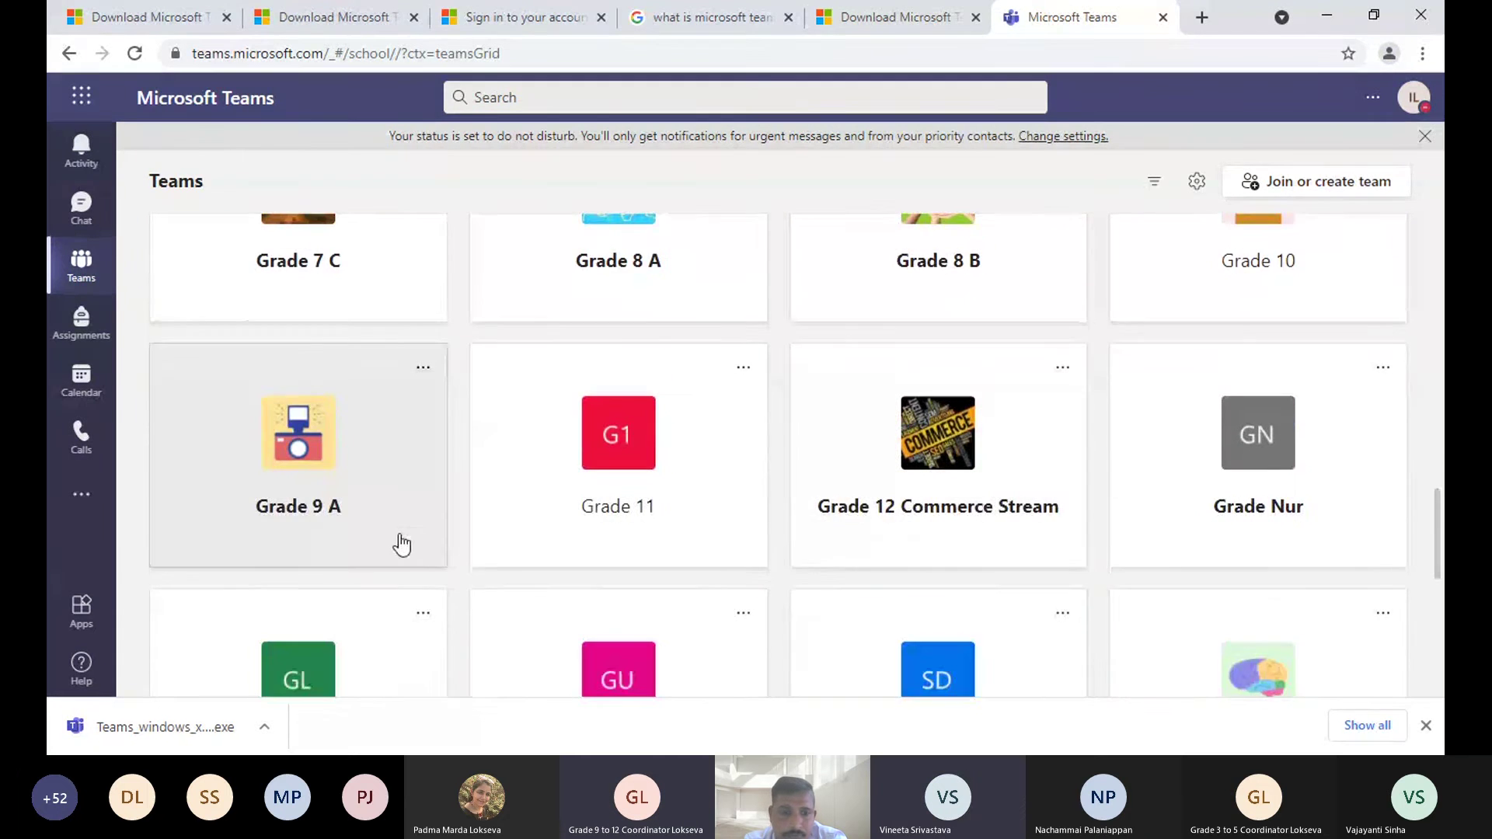
{"action": "scroll", "coordinate": [400, 541], "scroll_direction": "down", "scroll_amount": 4}
- Paste the Maths meeting join link into a new Grade 9 B General conversation and send it
{"action": "scroll", "coordinate": [373, 503], "scroll_direction": "up", "scroll_amount": 2}
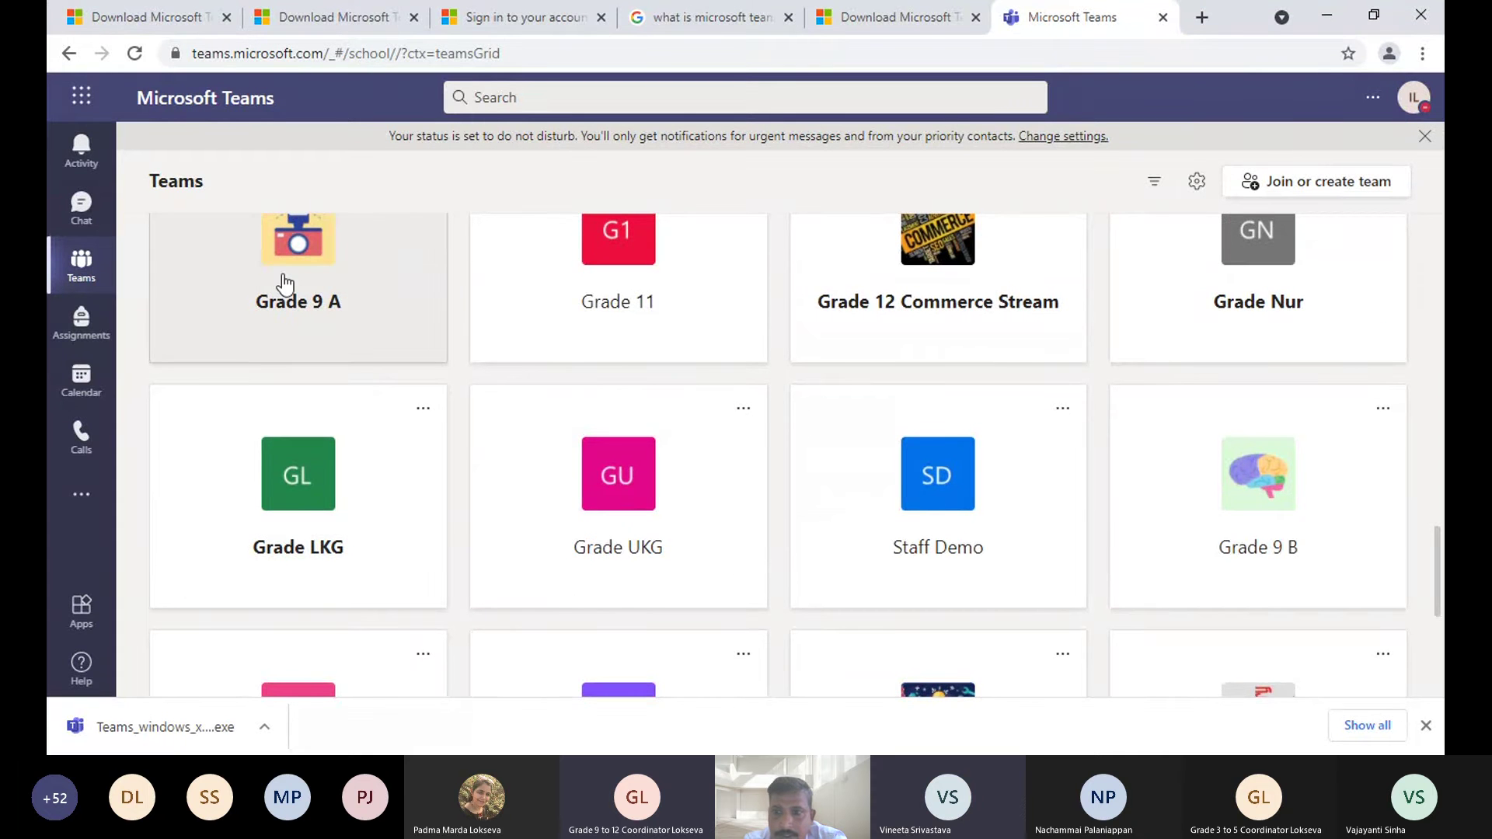
{"action": "left_click", "coordinate": [1324, 491]}
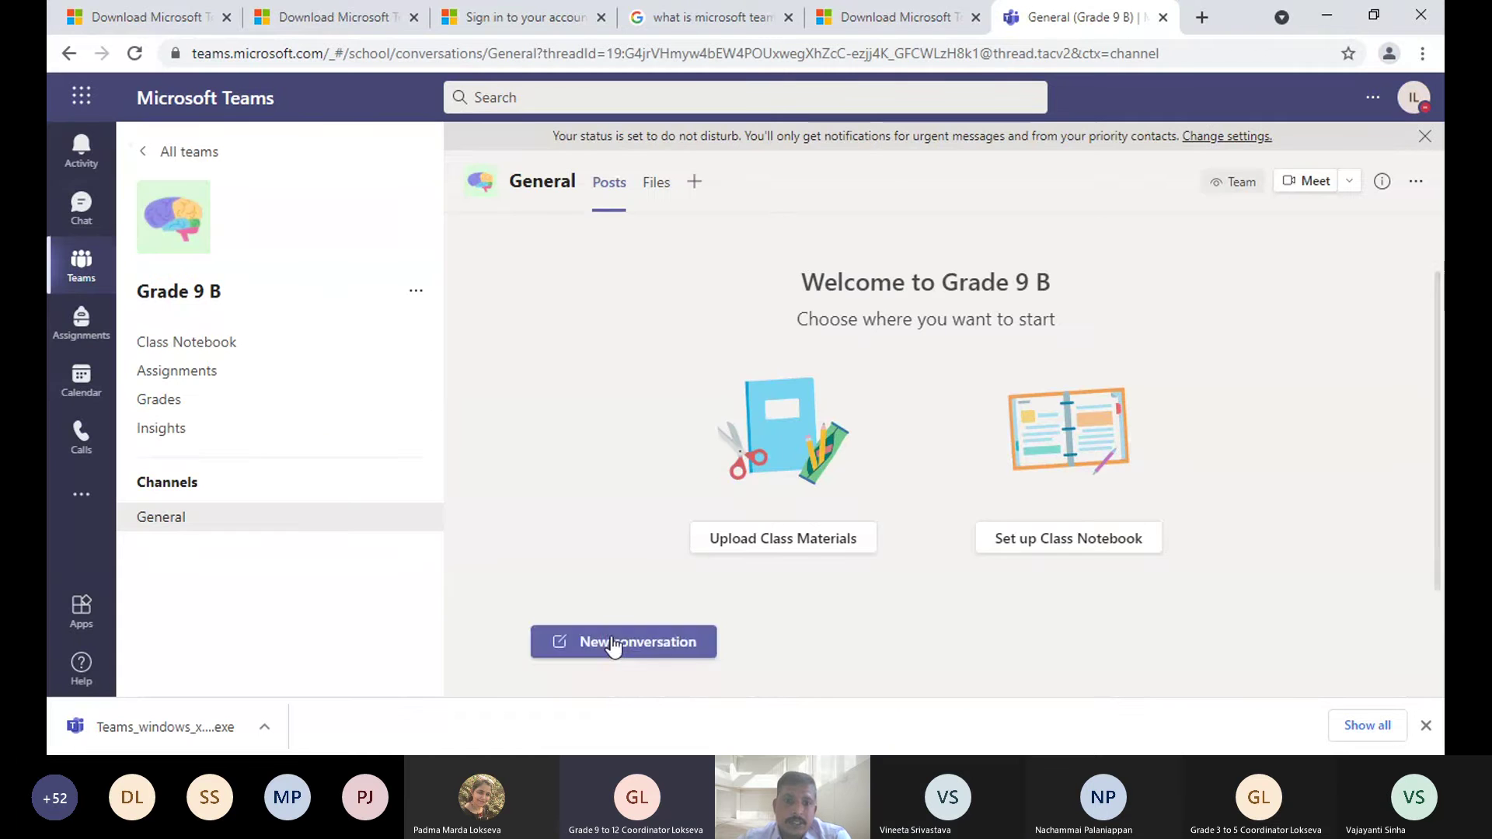
{"action": "left_click", "coordinate": [642, 639]}
{"action": "right_click", "coordinate": [643, 640]}
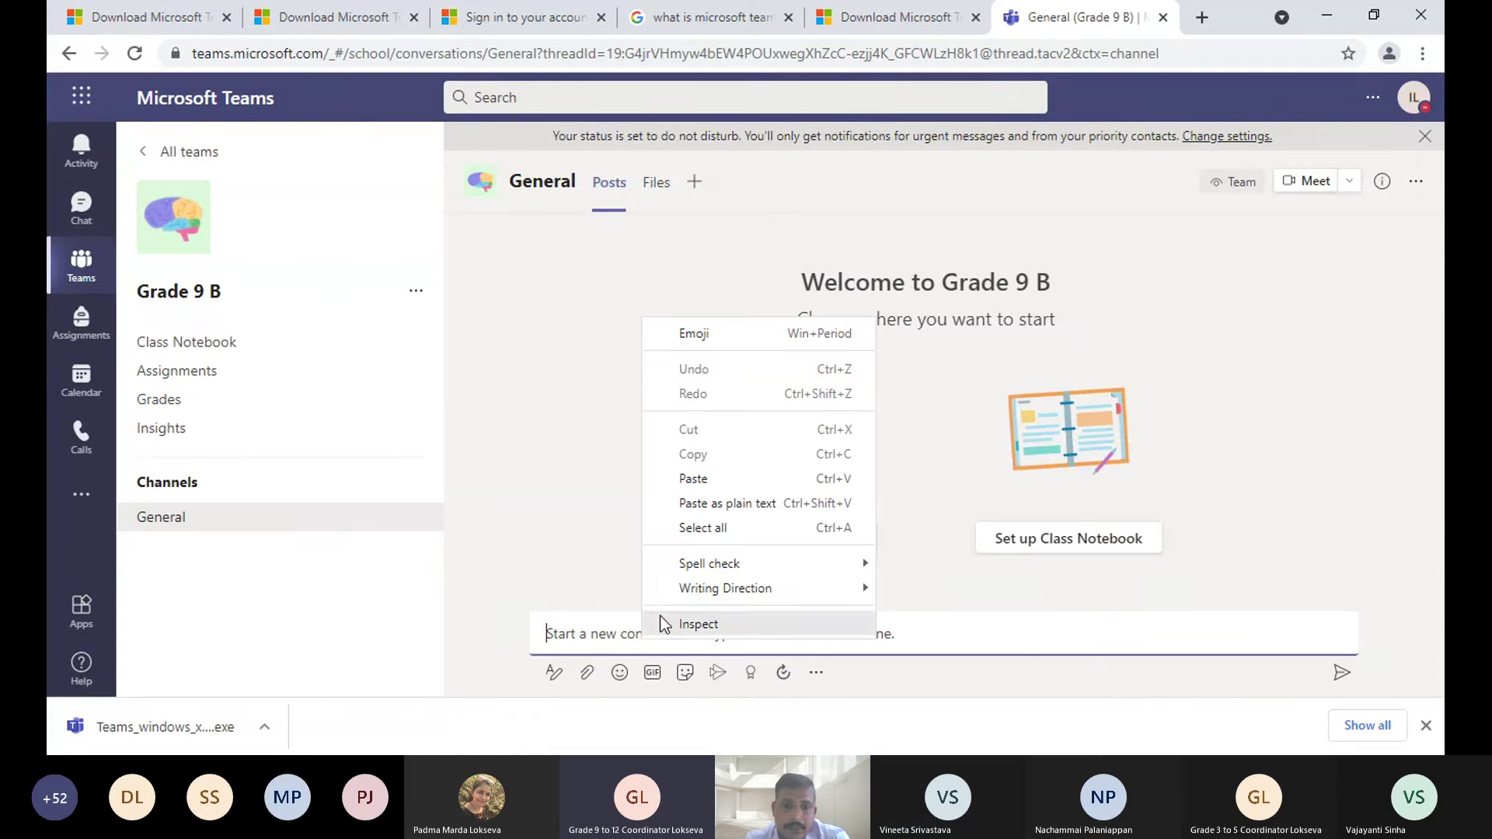
{"action": "left_click", "coordinate": [682, 480]}
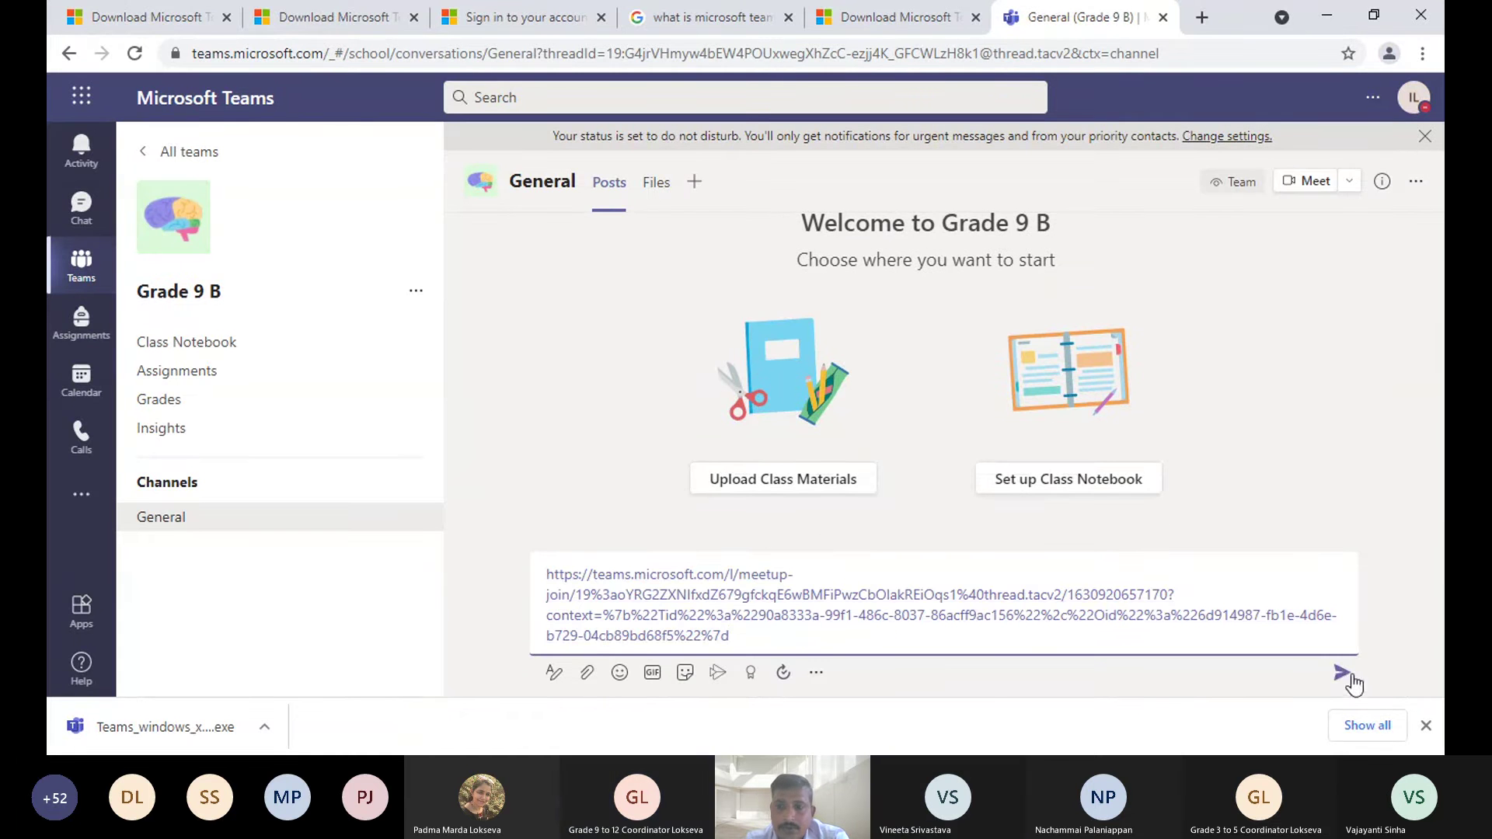
{"action": "left_click", "coordinate": [1341, 675]}
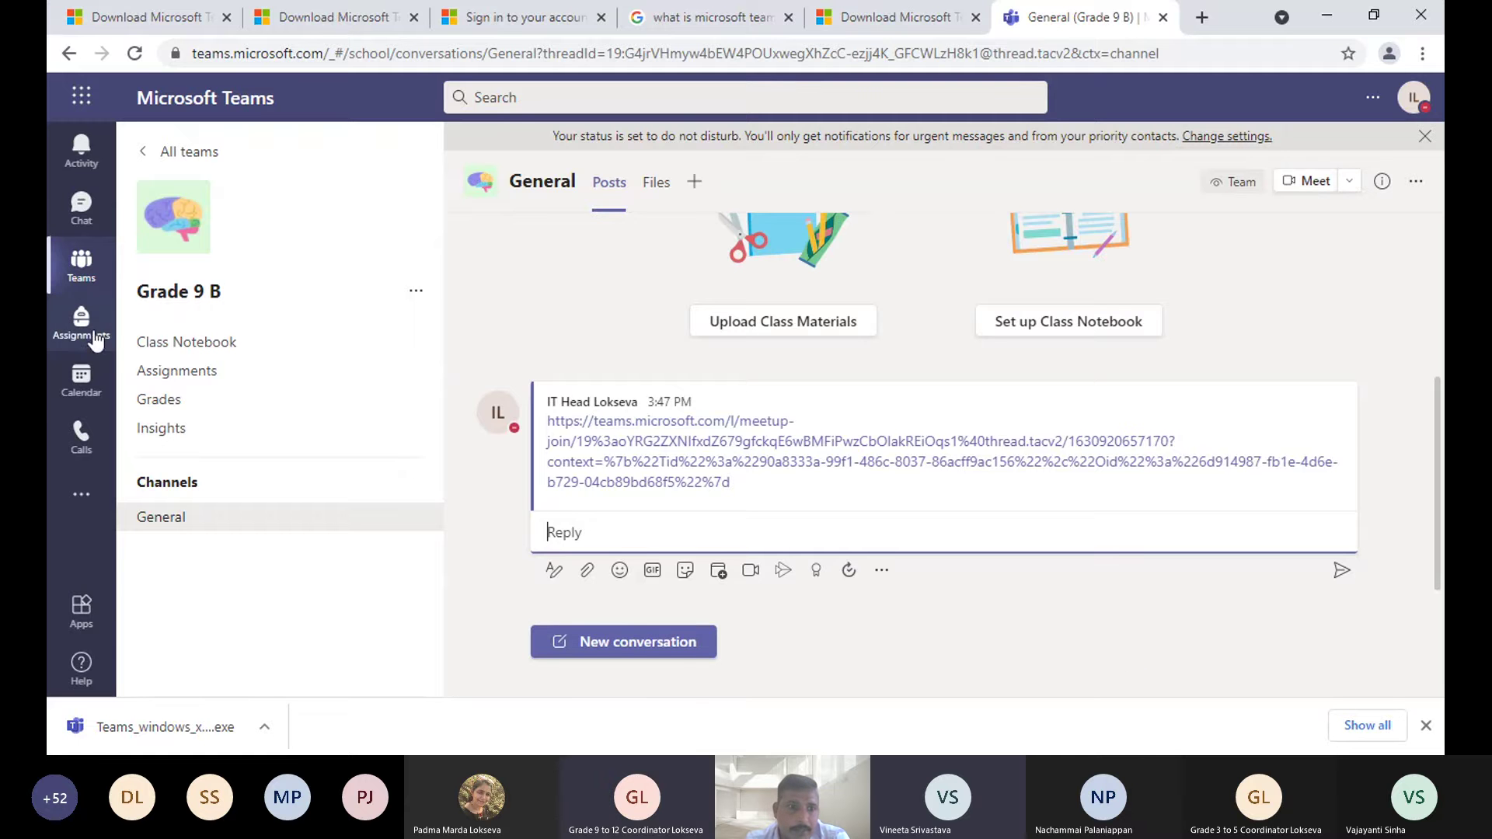
- Copy the EVS L-5 meeting link from its calendar event, then return to the teams list
{"action": "left_click", "coordinate": [78, 377]}
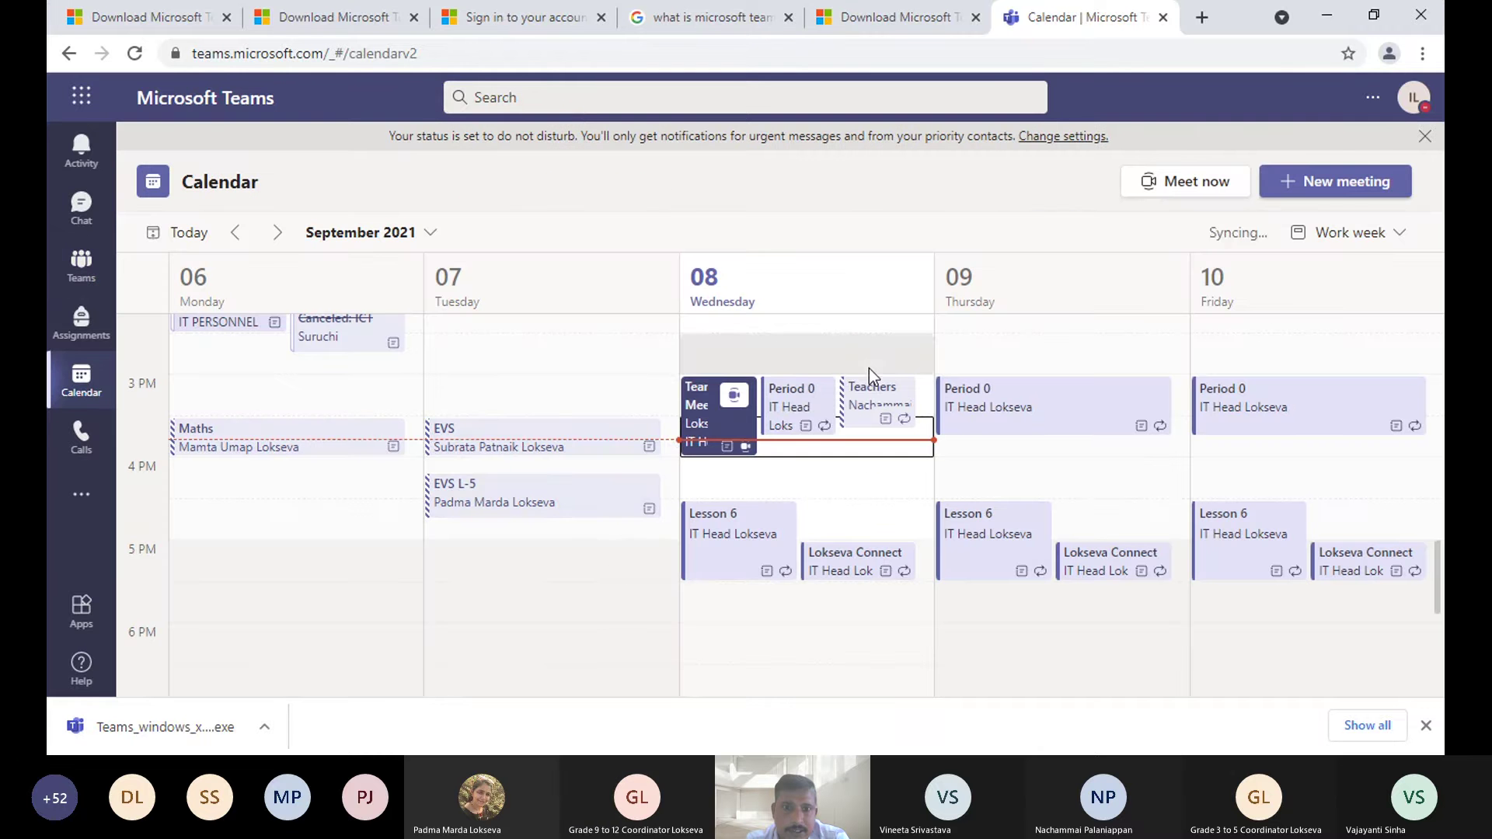
{"action": "left_click", "coordinate": [617, 503]}
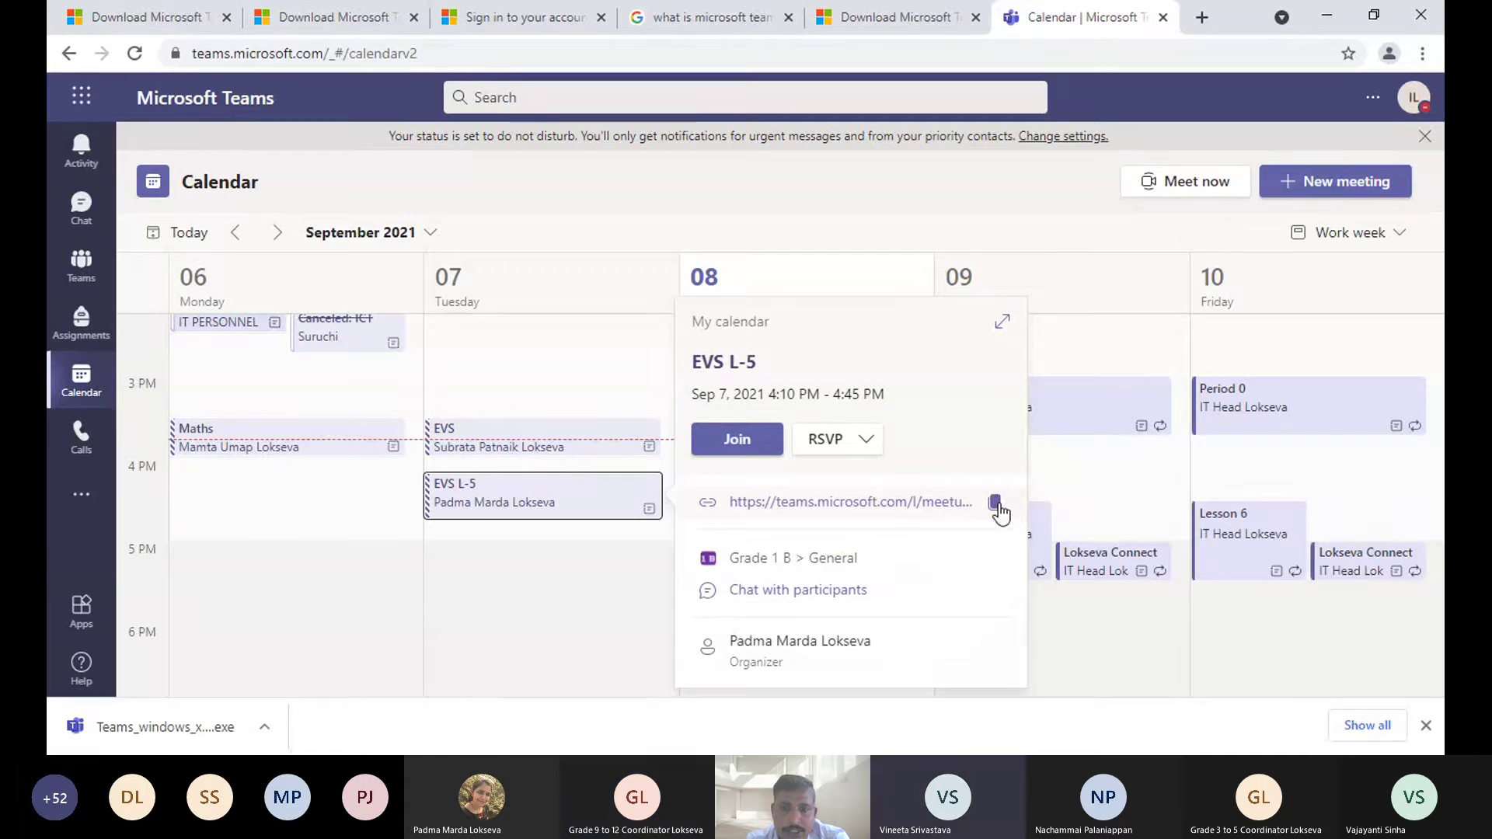
{"action": "left_click", "coordinate": [995, 504]}
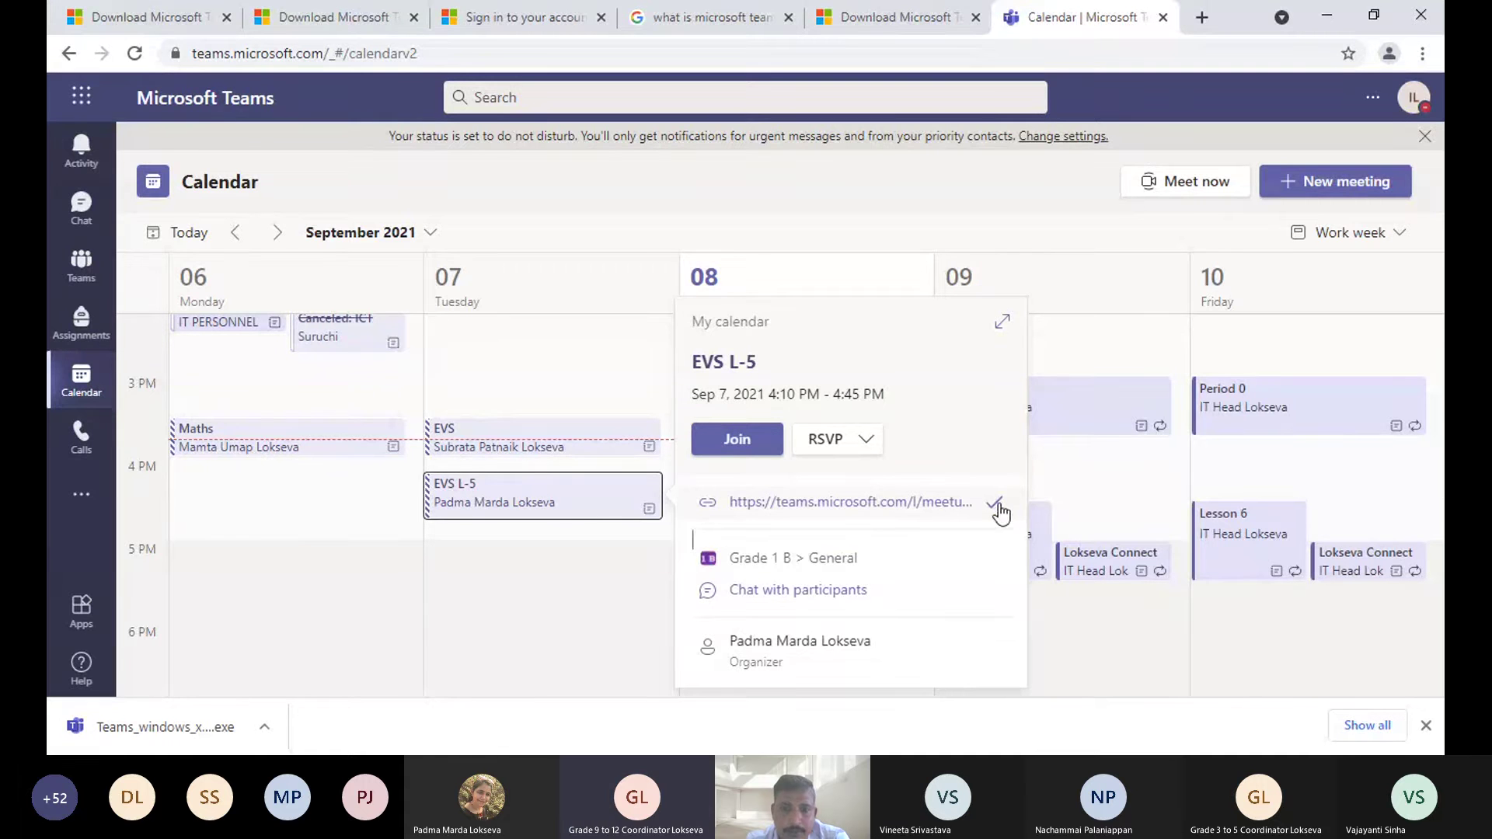
{"action": "left_click", "coordinate": [75, 273]}
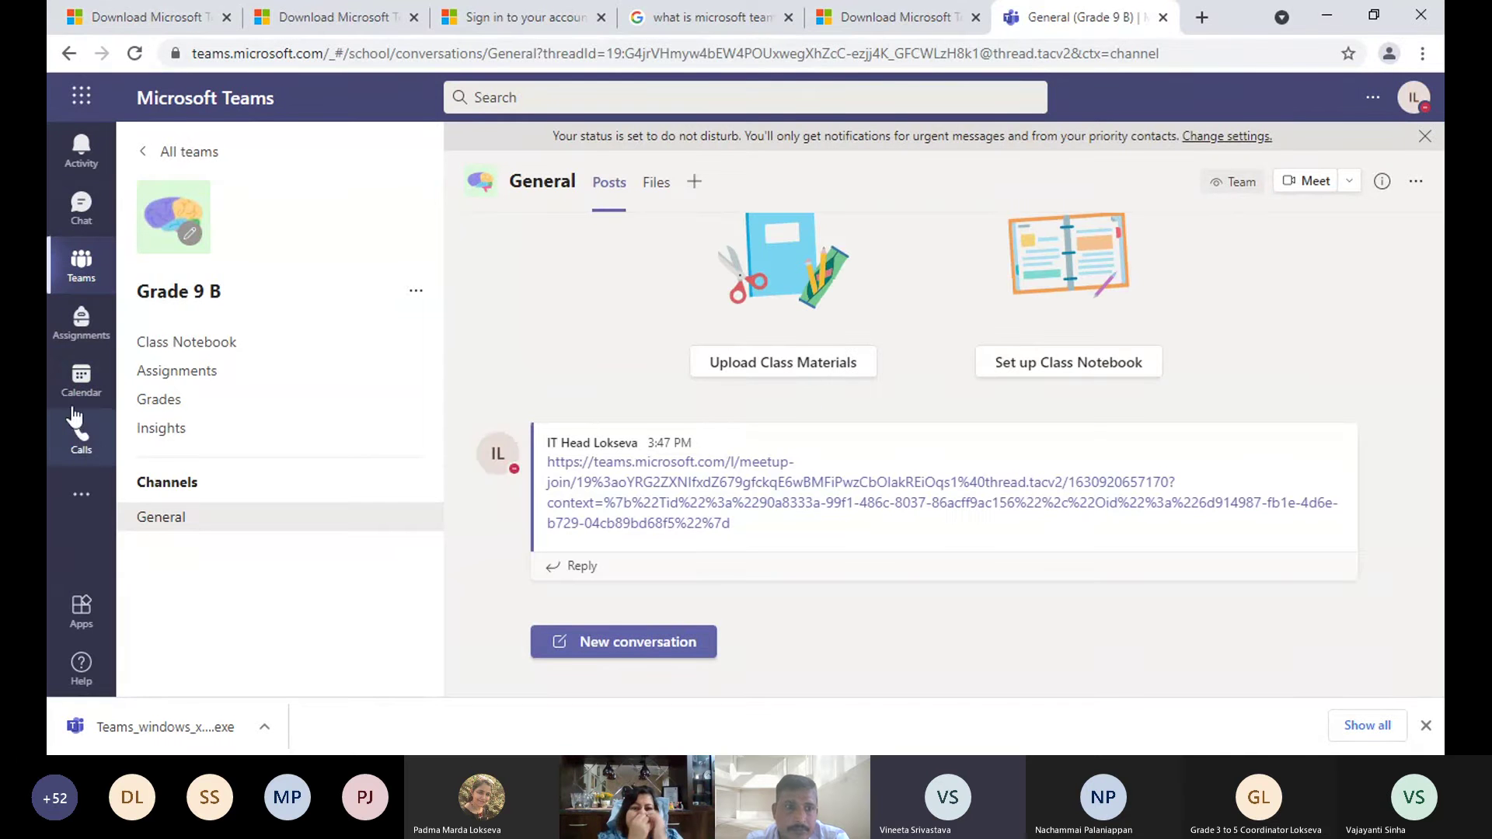
{"action": "left_click", "coordinate": [78, 382]}
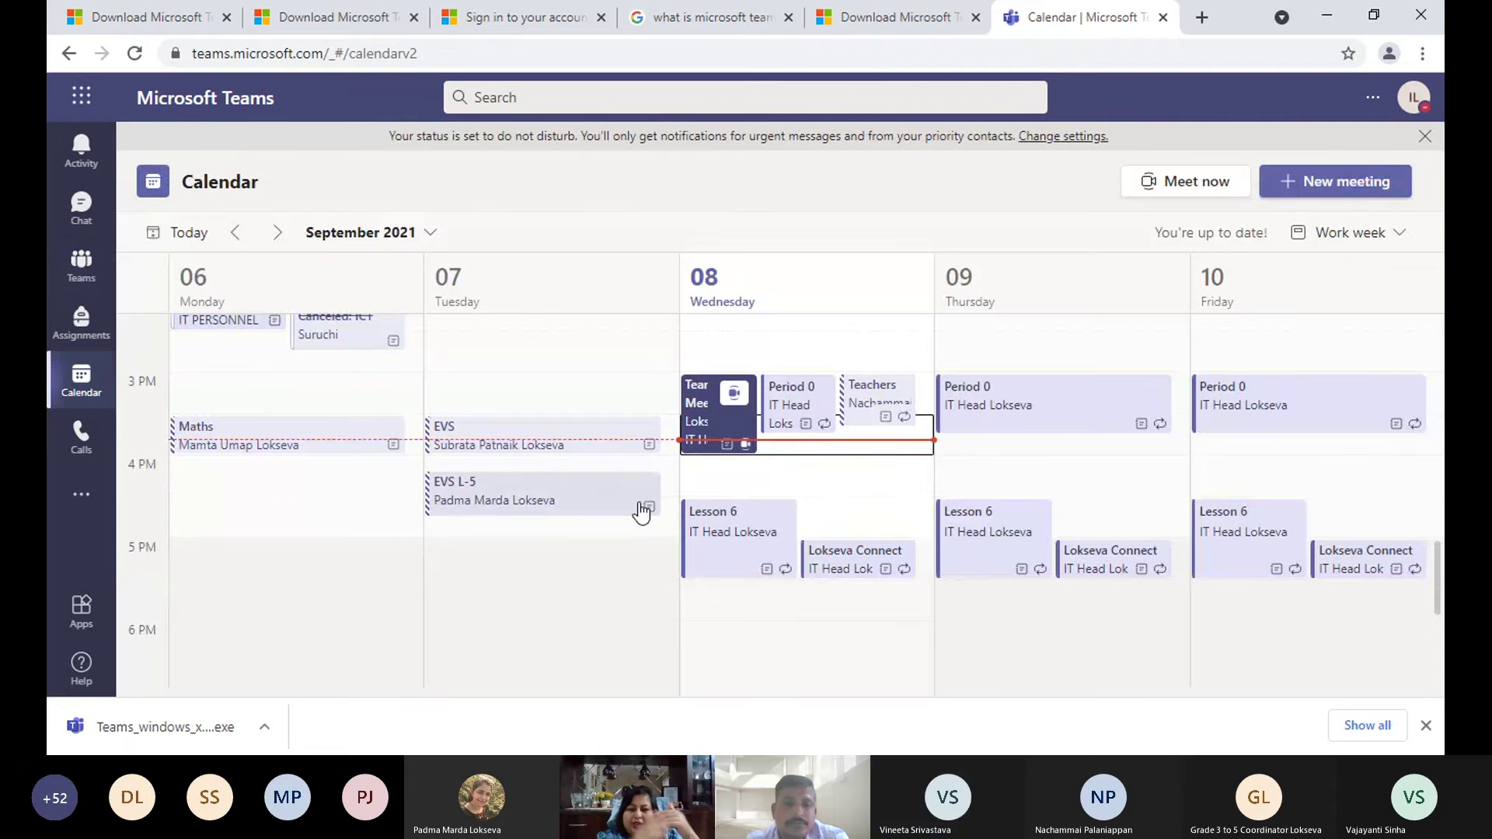
{"action": "left_click", "coordinate": [625, 508]}
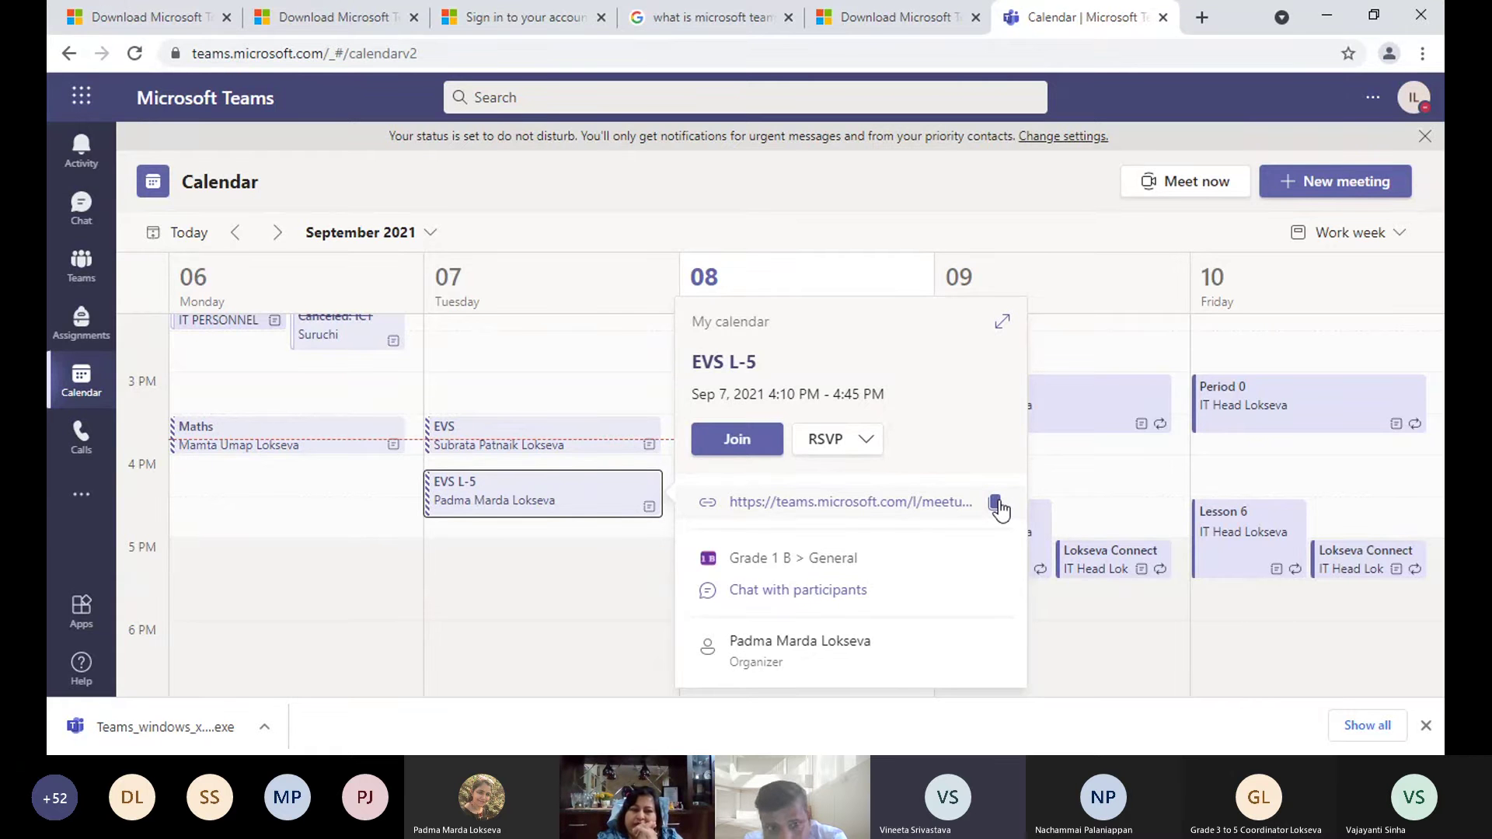
{"action": "left_click", "coordinate": [995, 504]}
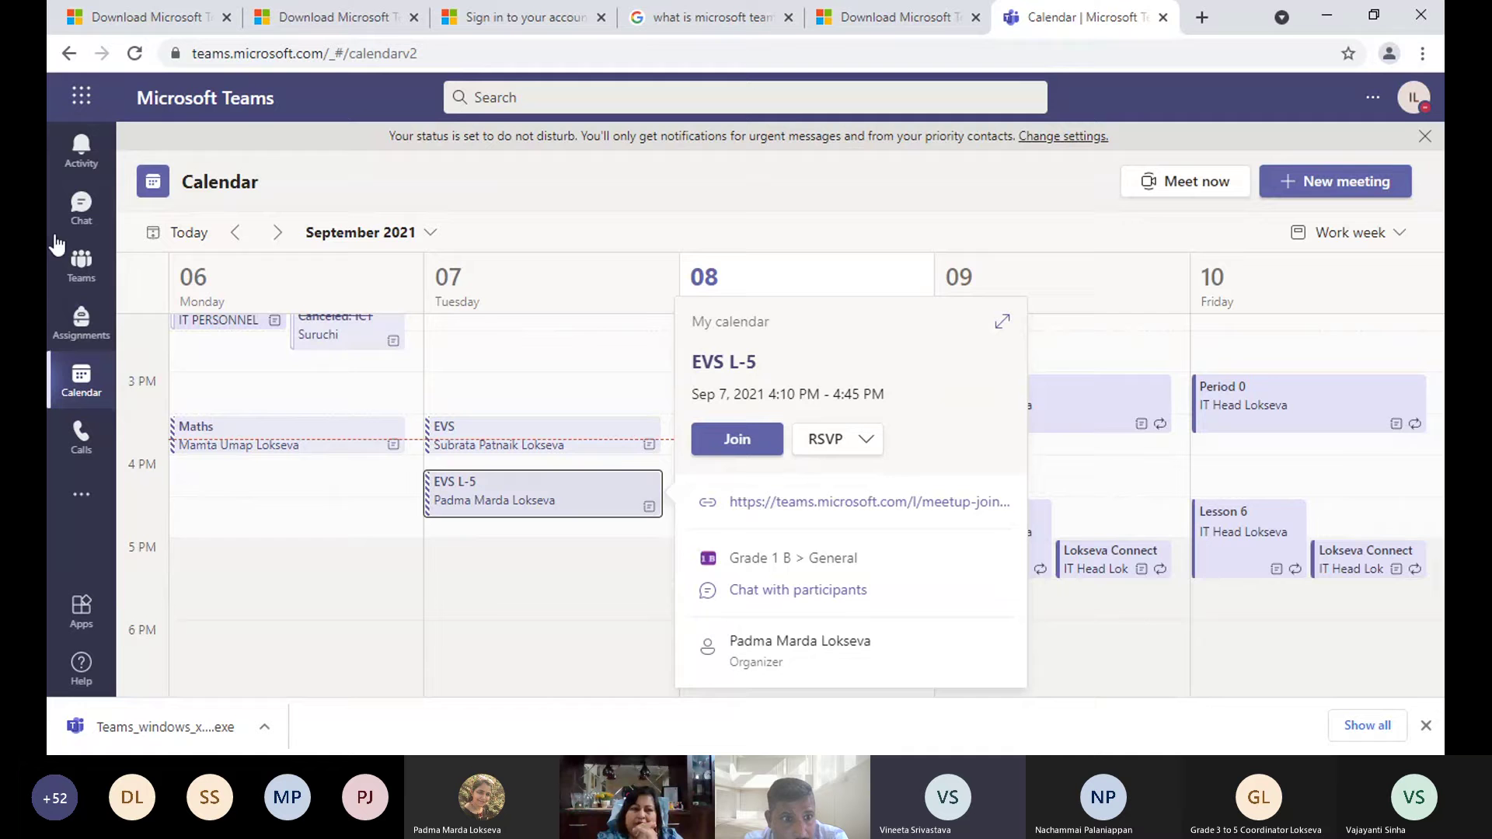
{"action": "left_click", "coordinate": [77, 272]}
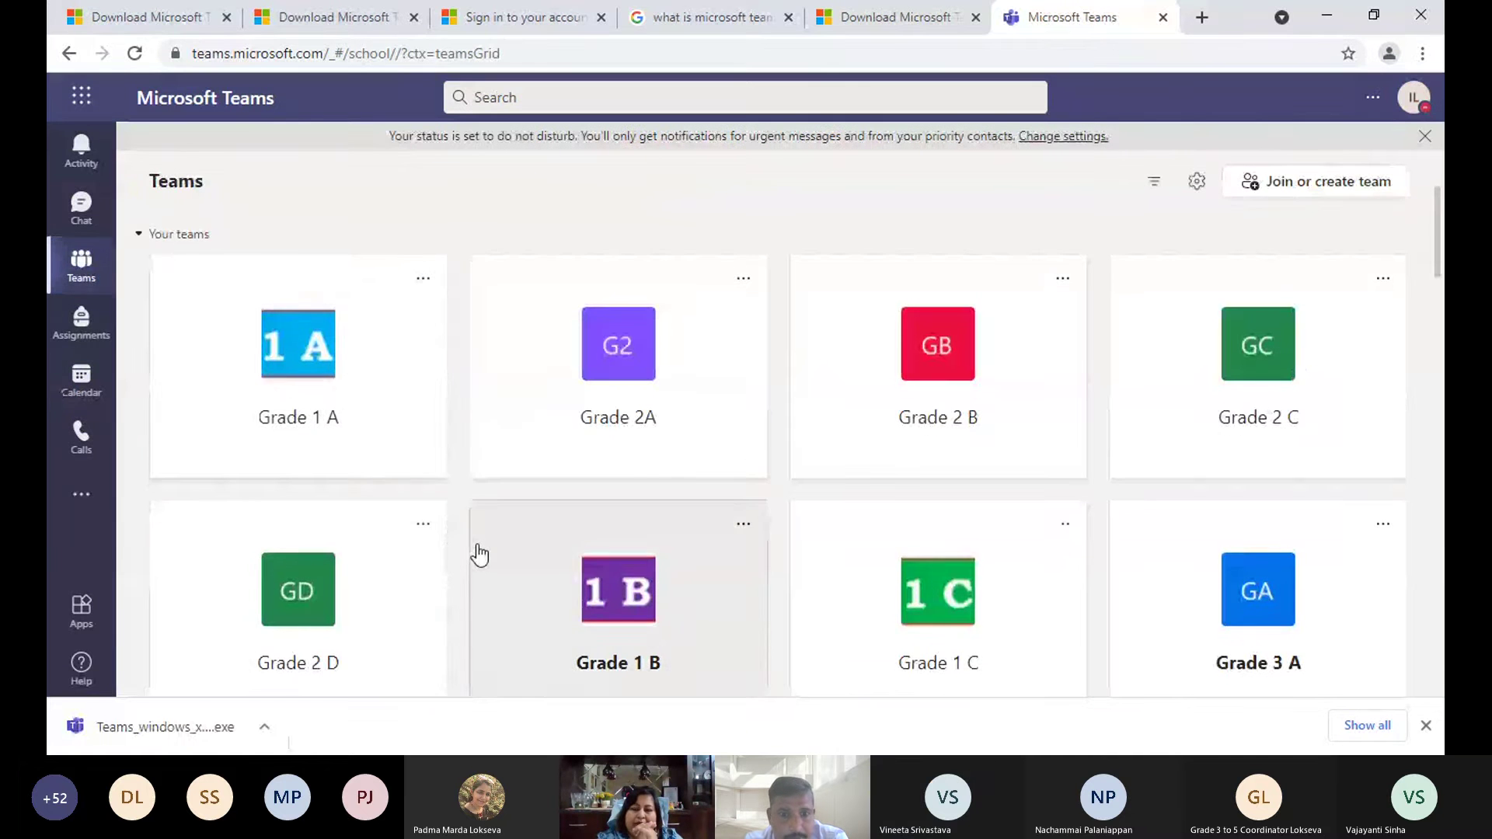
- Create a channel named SST in Grade 9 A, shown automatically in everyone's channel list
{"action": "scroll", "coordinate": [476, 553], "scroll_direction": "down", "scroll_amount": 2}
{"action": "scroll", "coordinate": [478, 553], "scroll_direction": "down", "scroll_amount": 15}
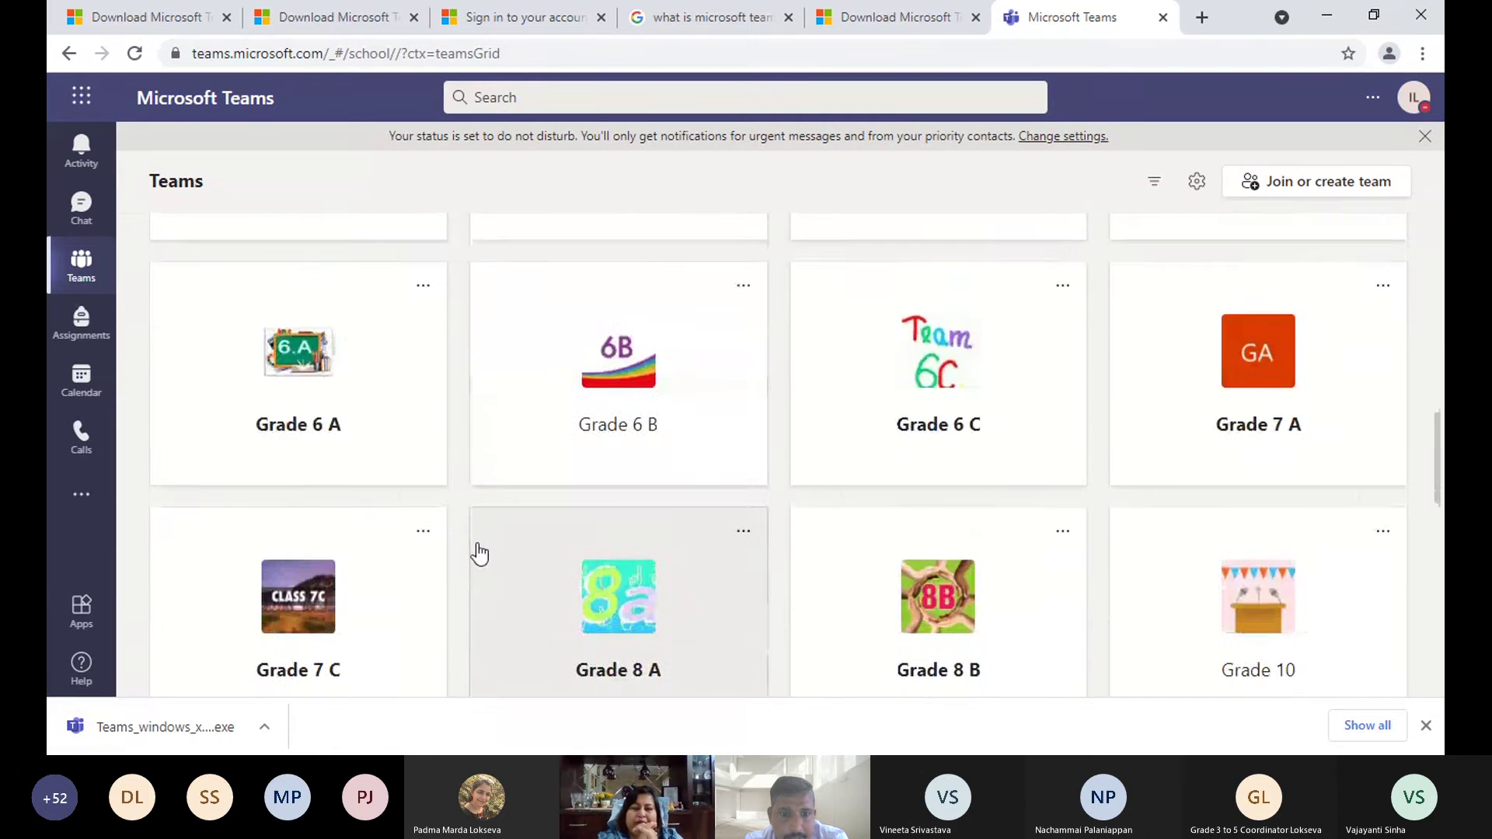
{"action": "scroll", "coordinate": [477, 553], "scroll_direction": "down", "scroll_amount": 5}
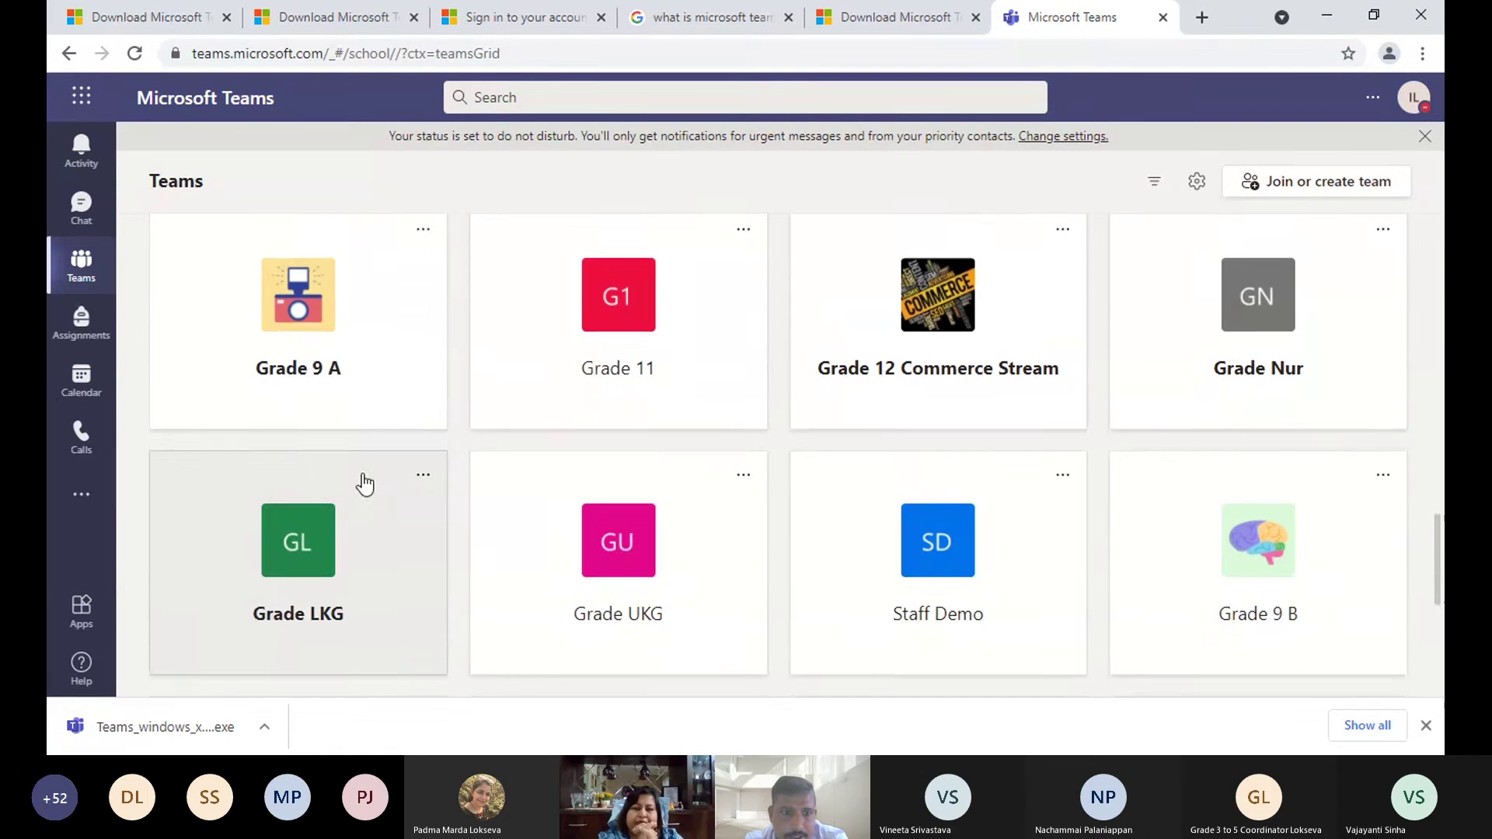
{"action": "left_click", "coordinate": [339, 403]}
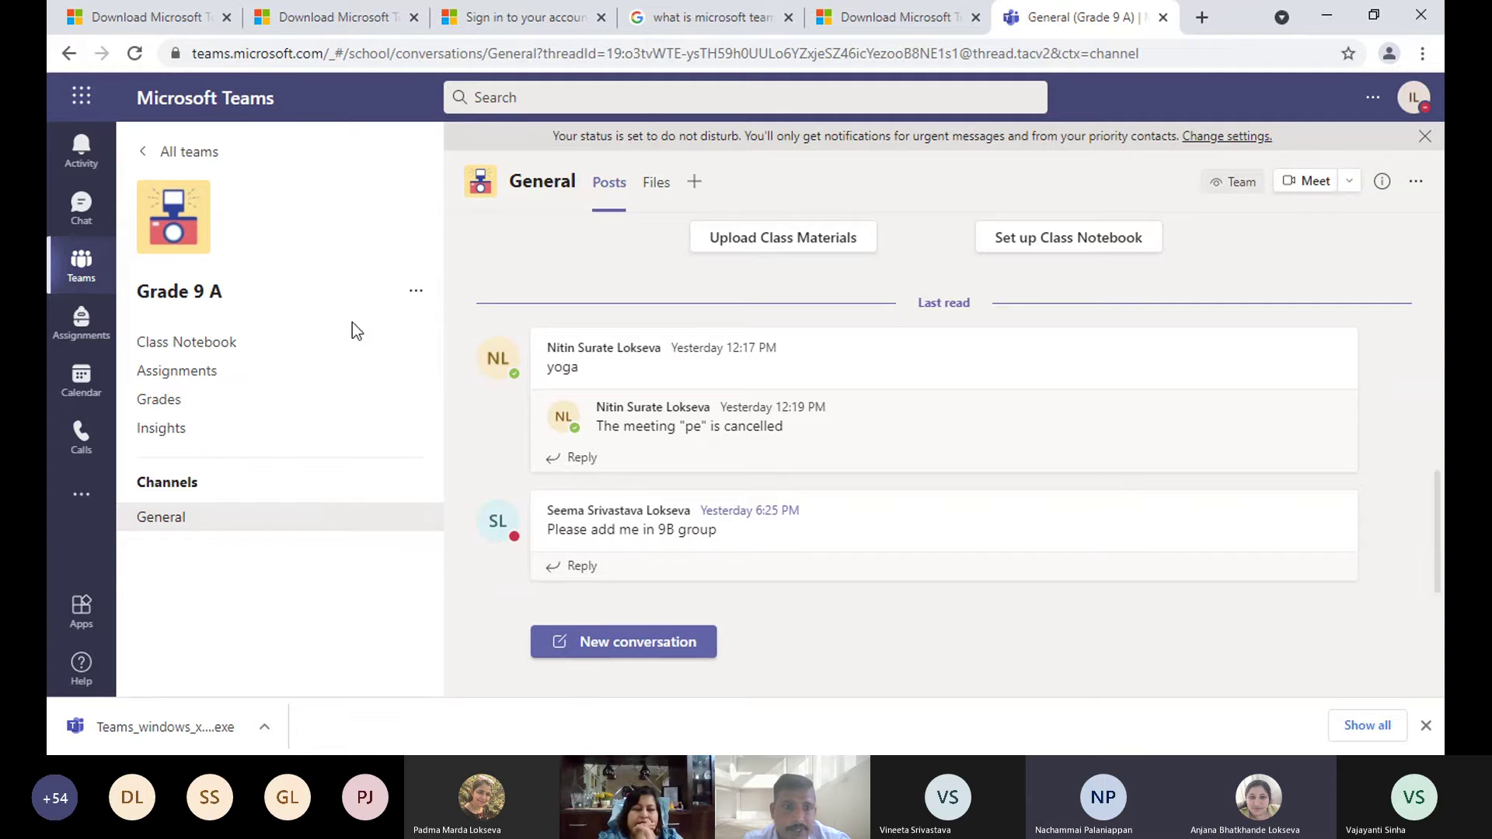
{"action": "left_click", "coordinate": [416, 292]}
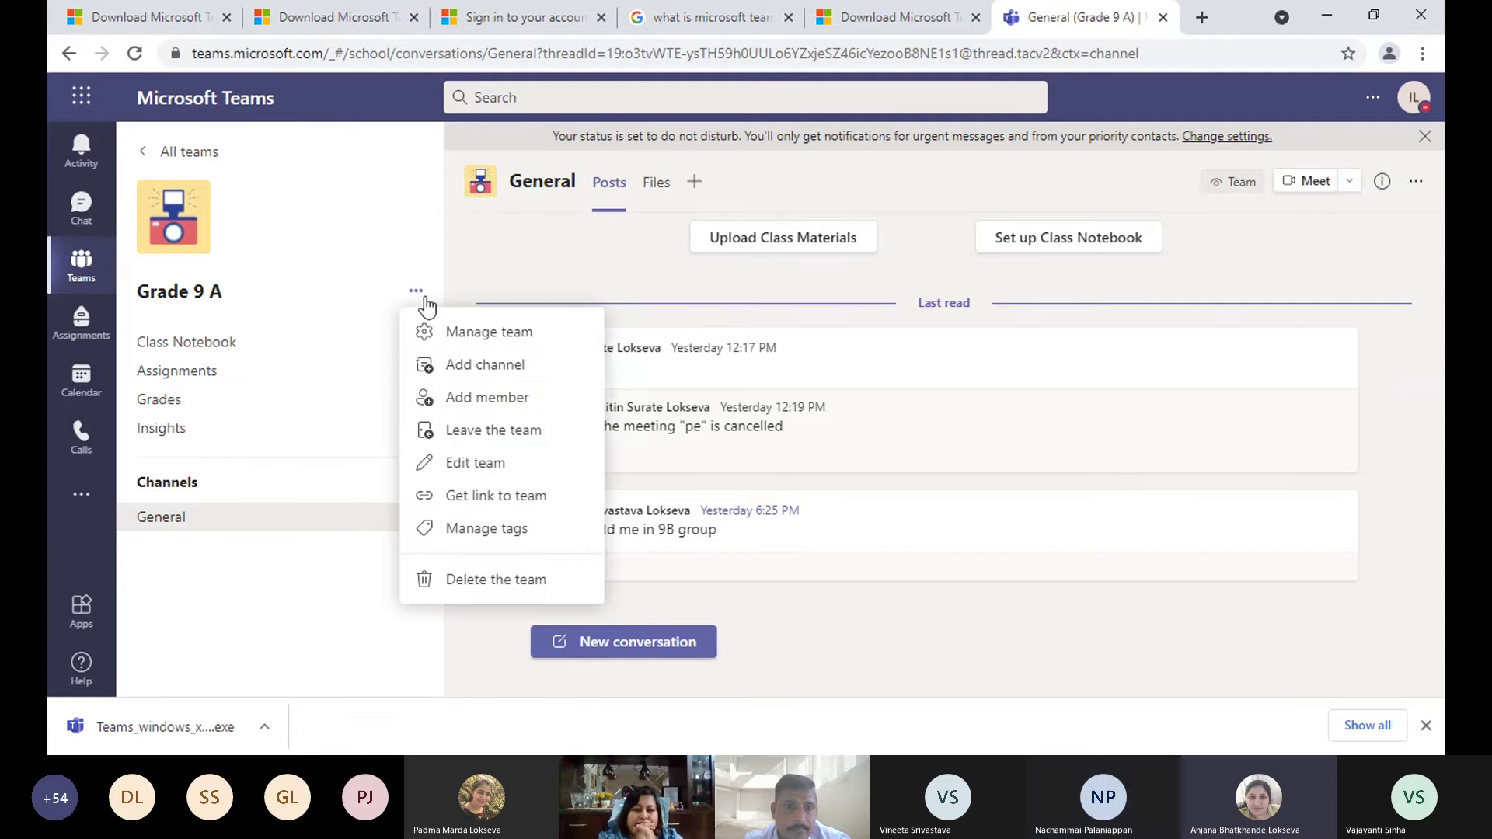
{"action": "left_click", "coordinate": [477, 368]}
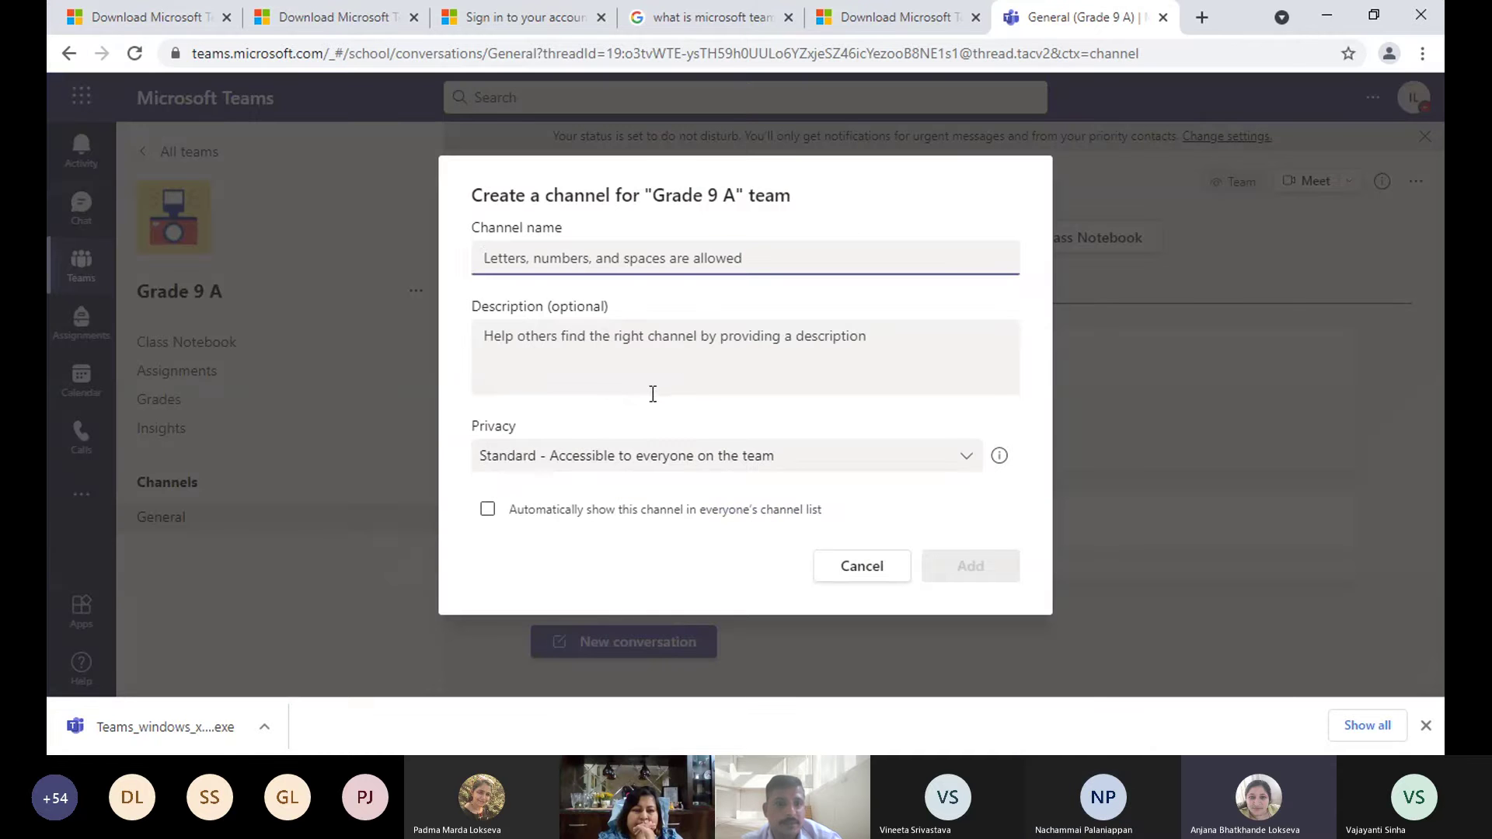
{"action": "type", "text": "SST"}
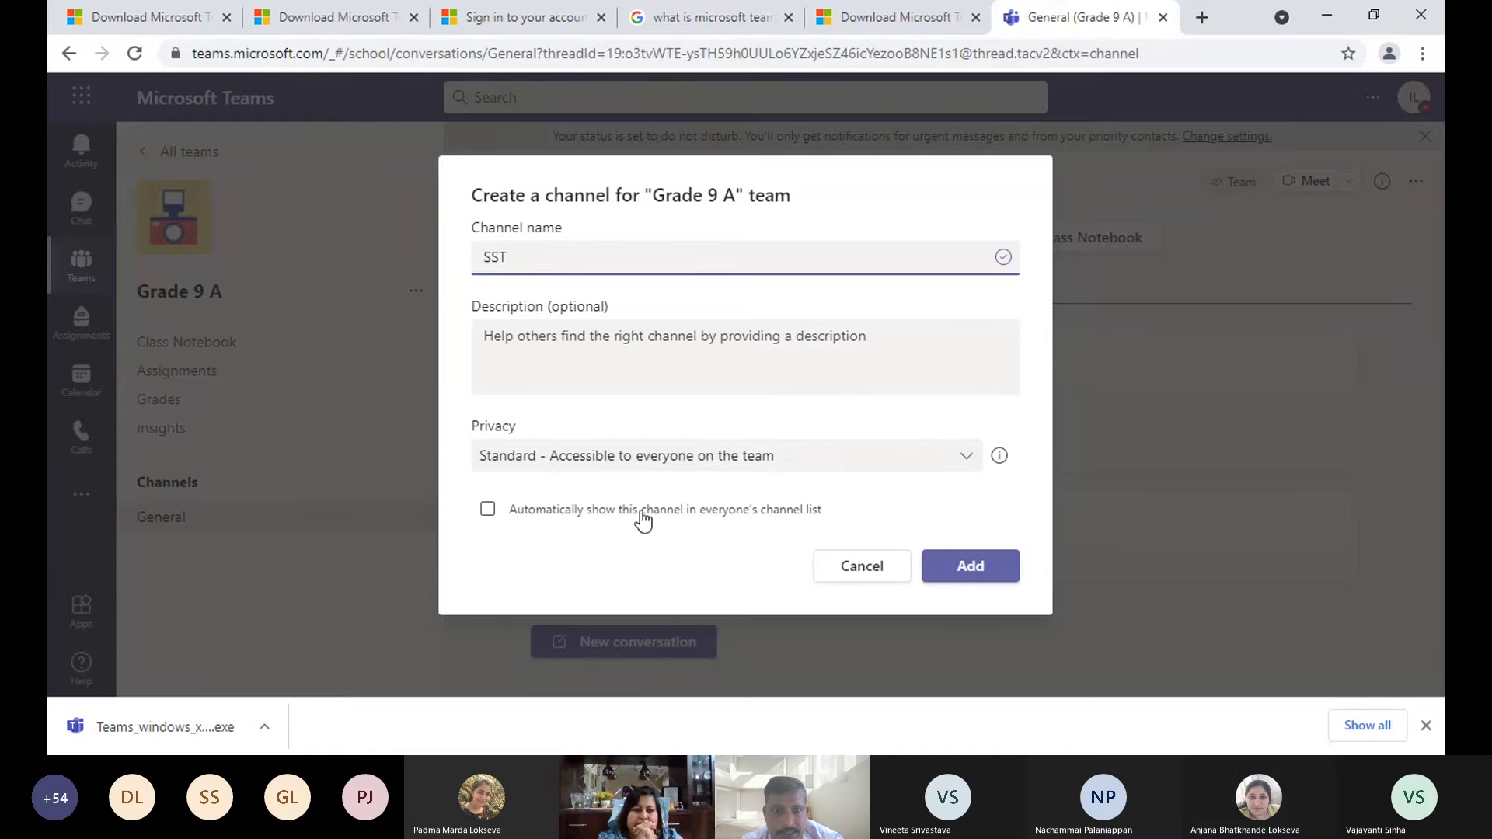
{"action": "left_click", "coordinate": [487, 510]}
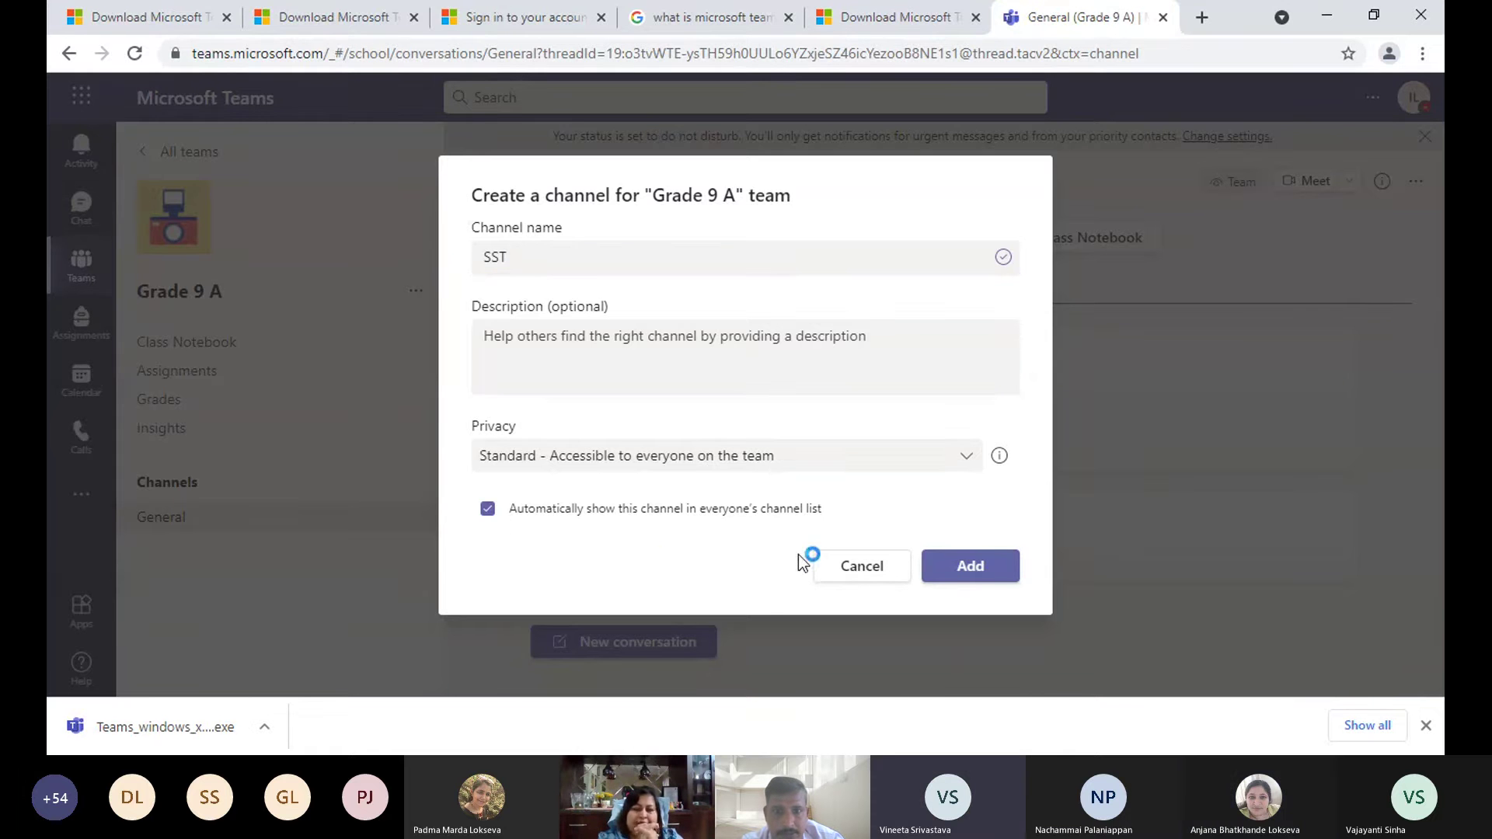
{"action": "left_click", "coordinate": [968, 567]}
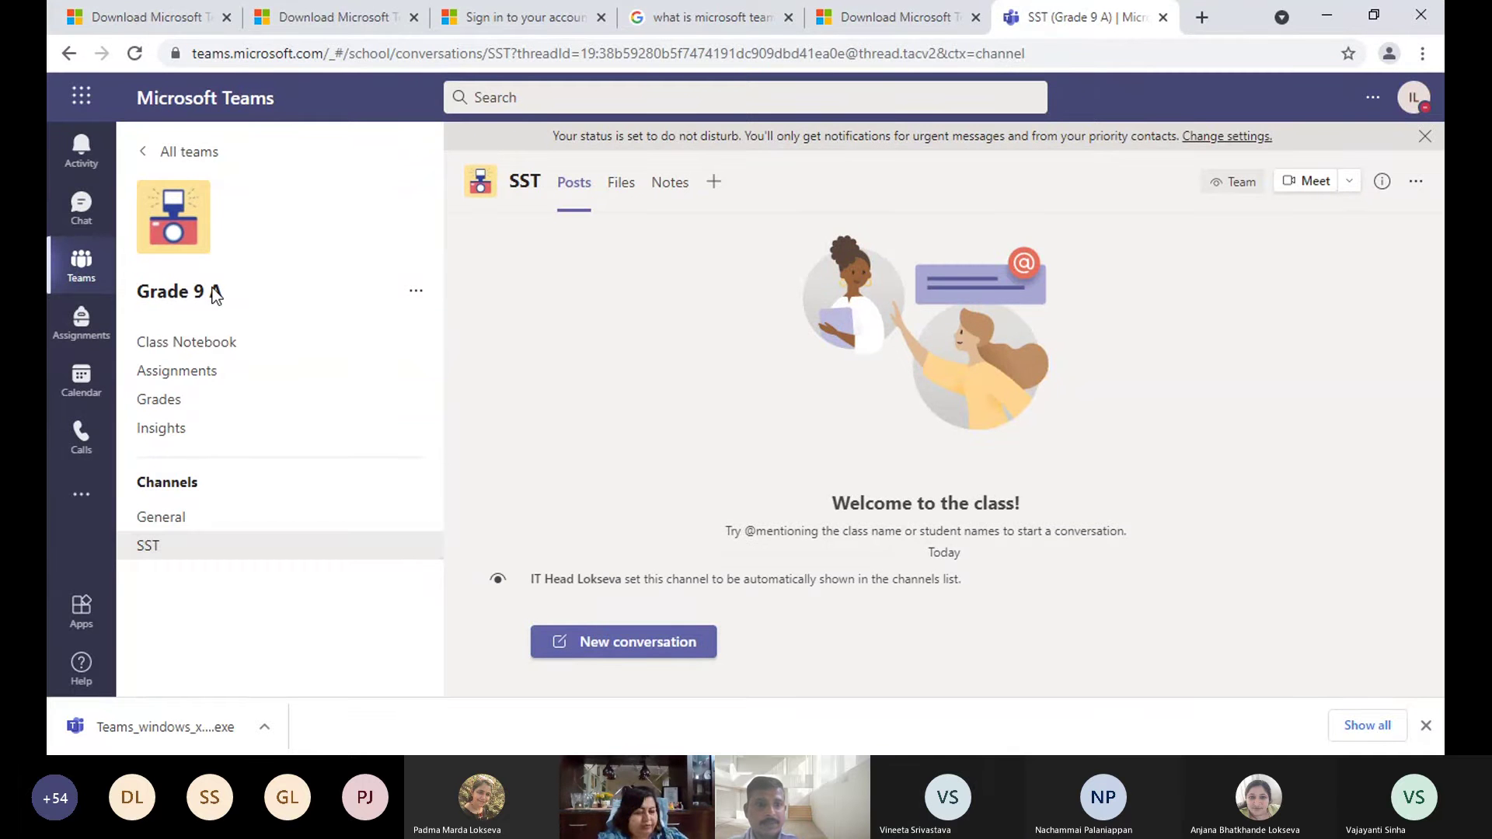
- Schedule a new SST channel meeting titled Demo, keeping the 4:00 PM start time
{"action": "left_click", "coordinate": [1349, 183]}
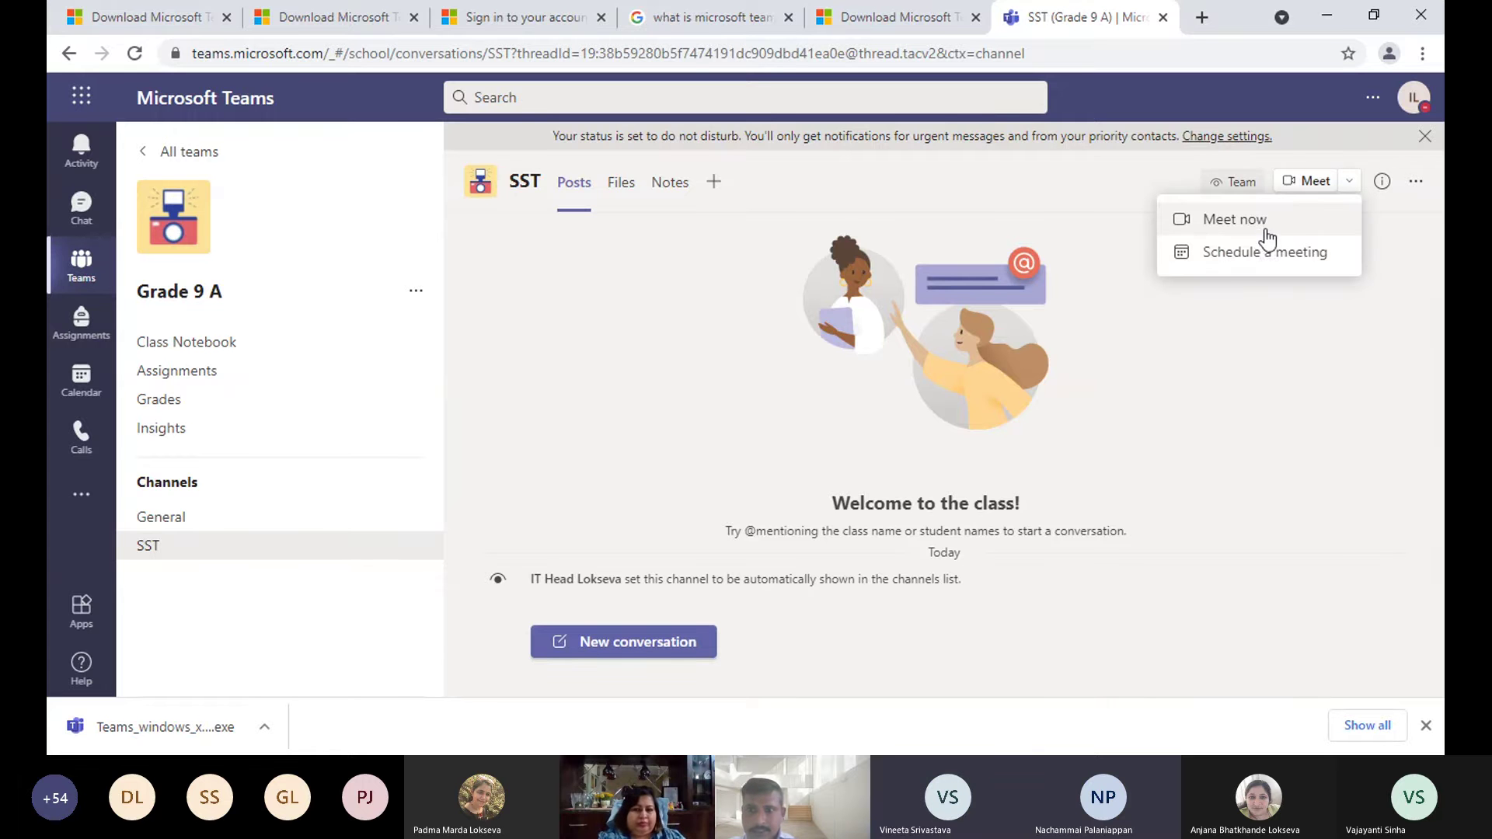
{"action": "left_click", "coordinate": [1231, 253]}
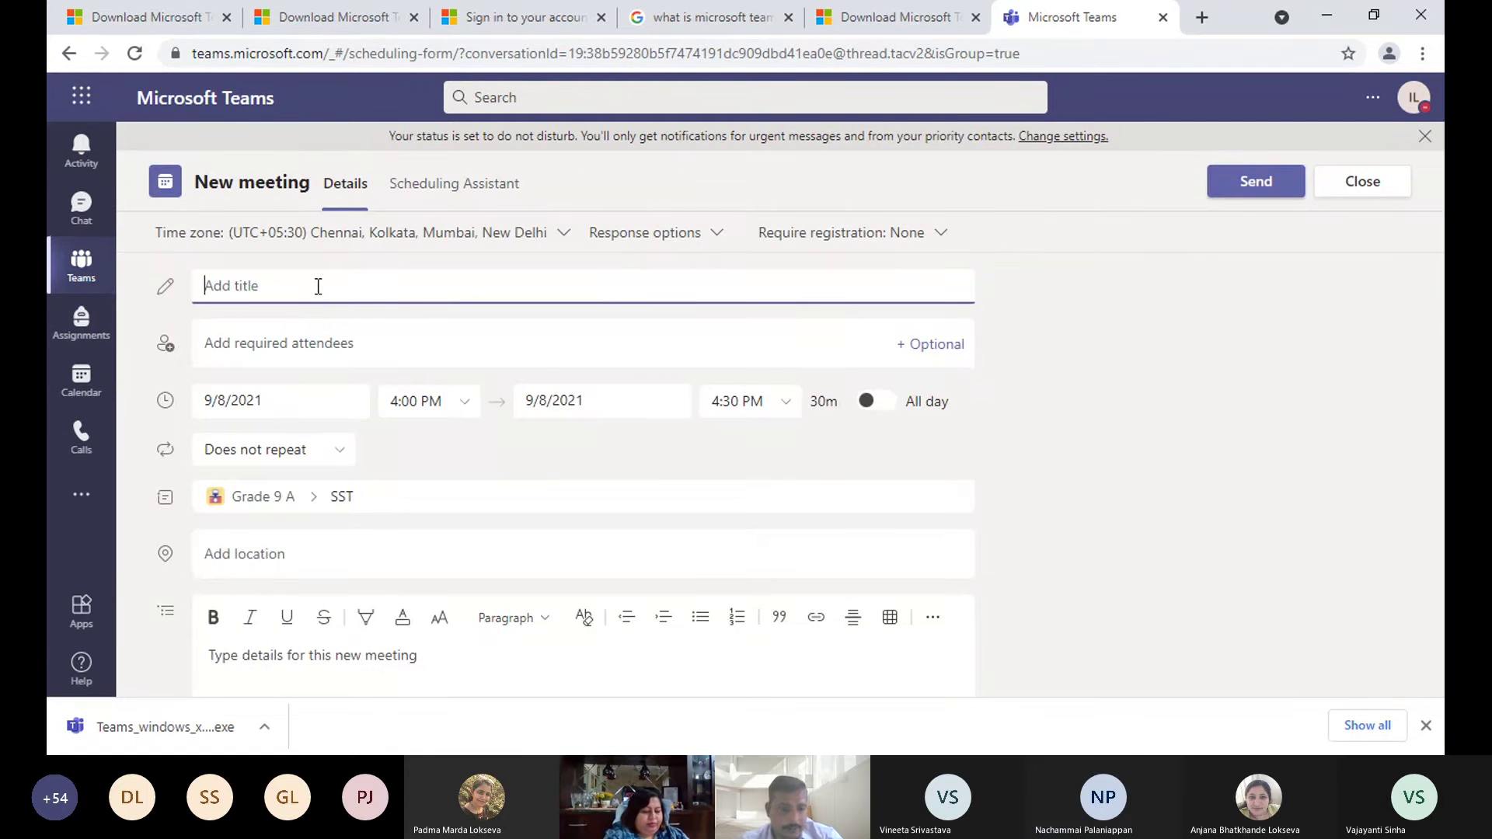
{"action": "type", "text": "Demo"}
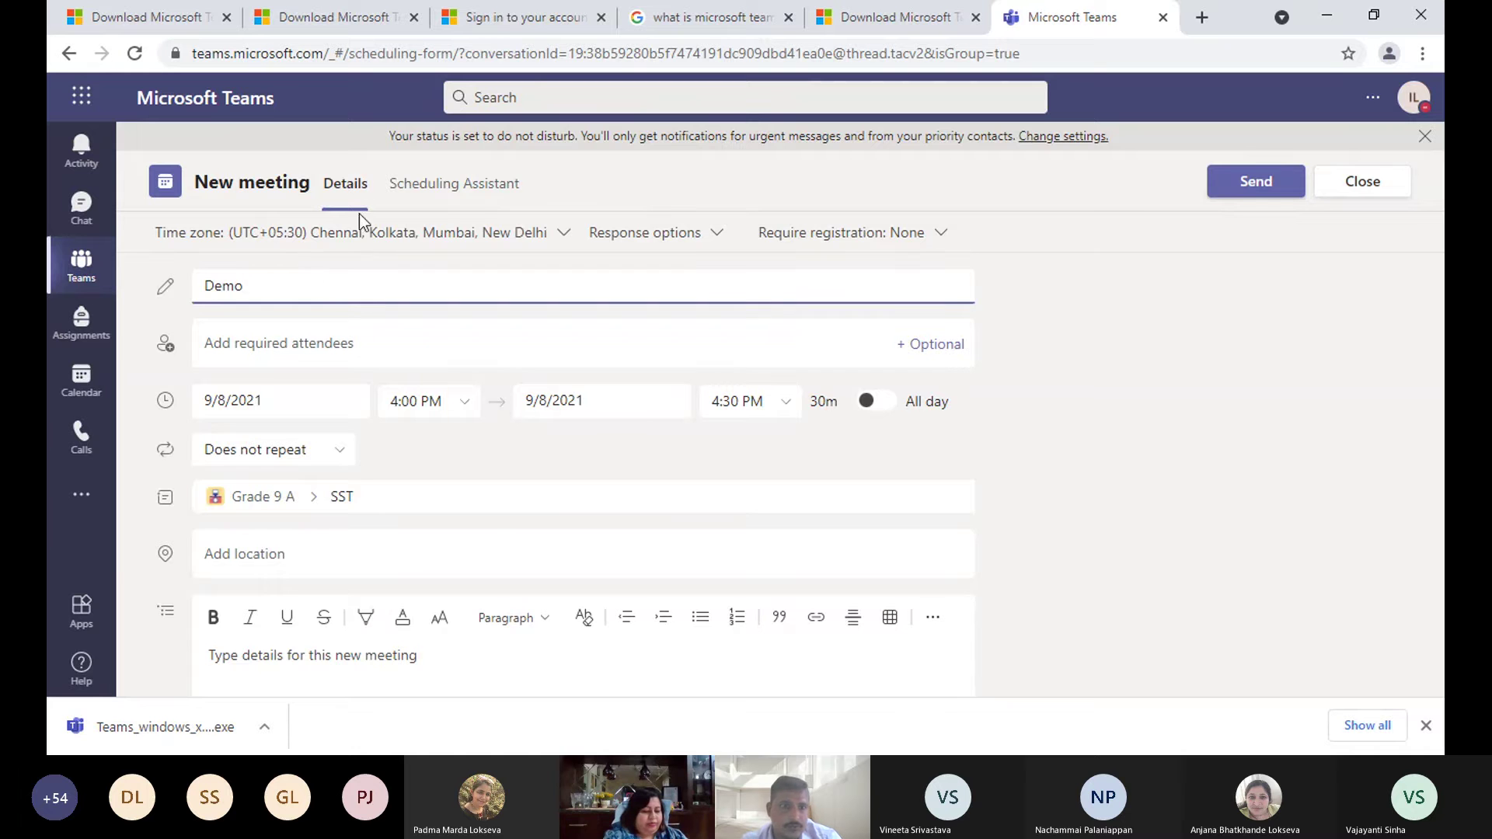
{"action": "left_click", "coordinate": [466, 405]}
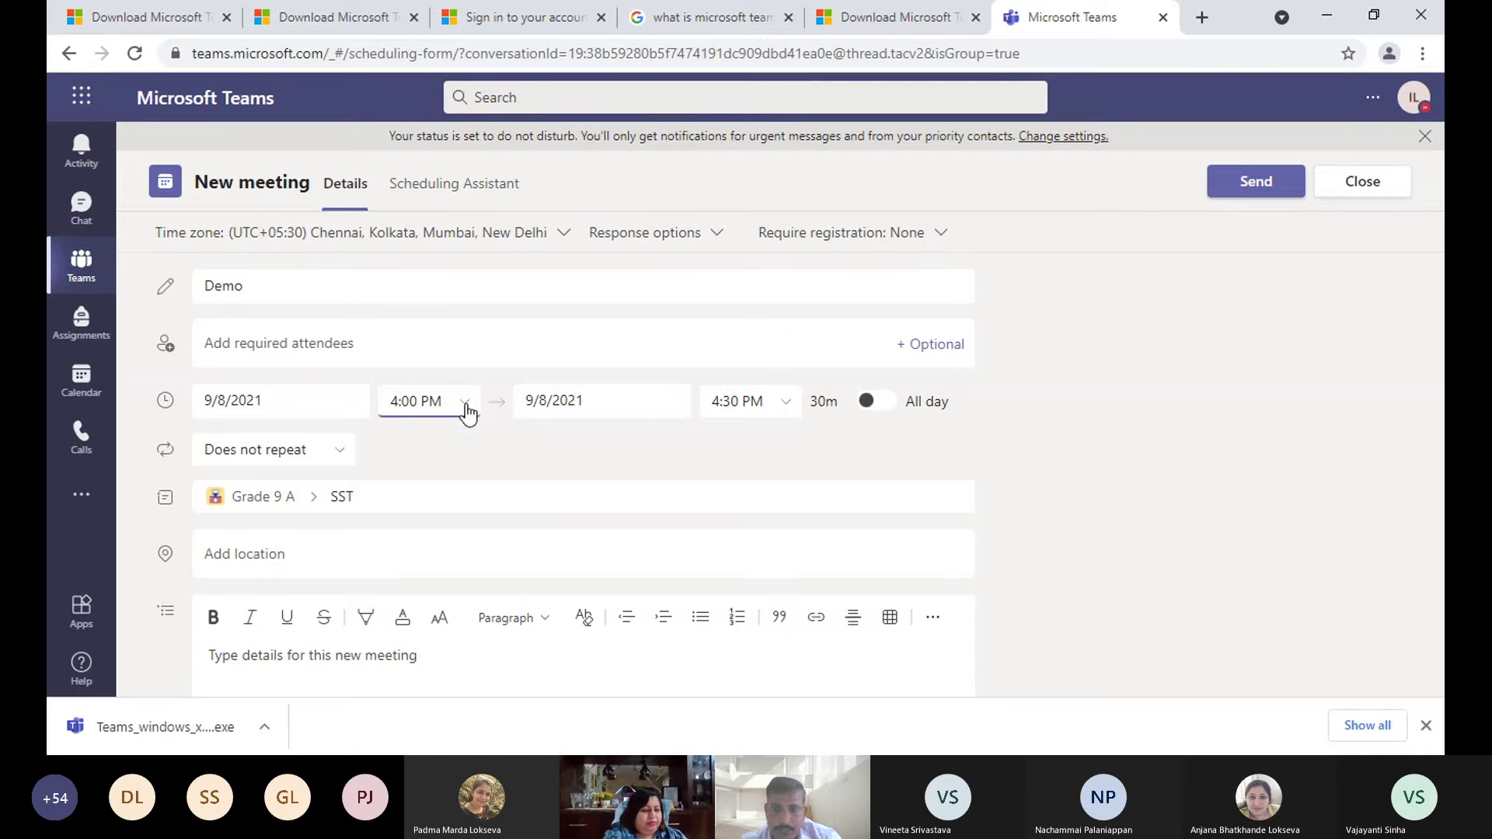
{"action": "left_click", "coordinate": [465, 406]}
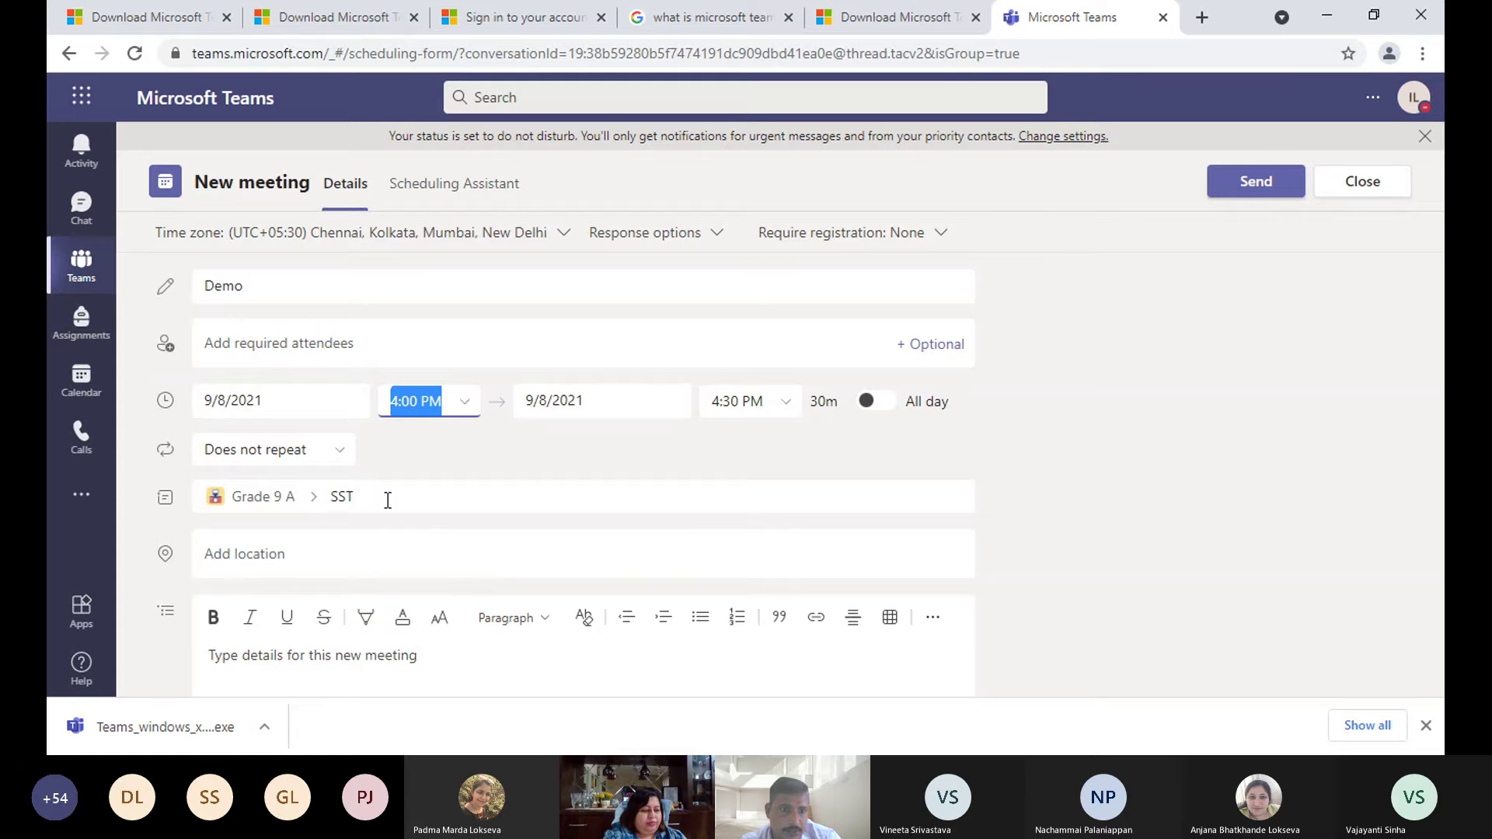
- Make the Demo meeting repeat every weekday (Mon - Fri)
{"action": "left_click", "coordinate": [337, 458]}
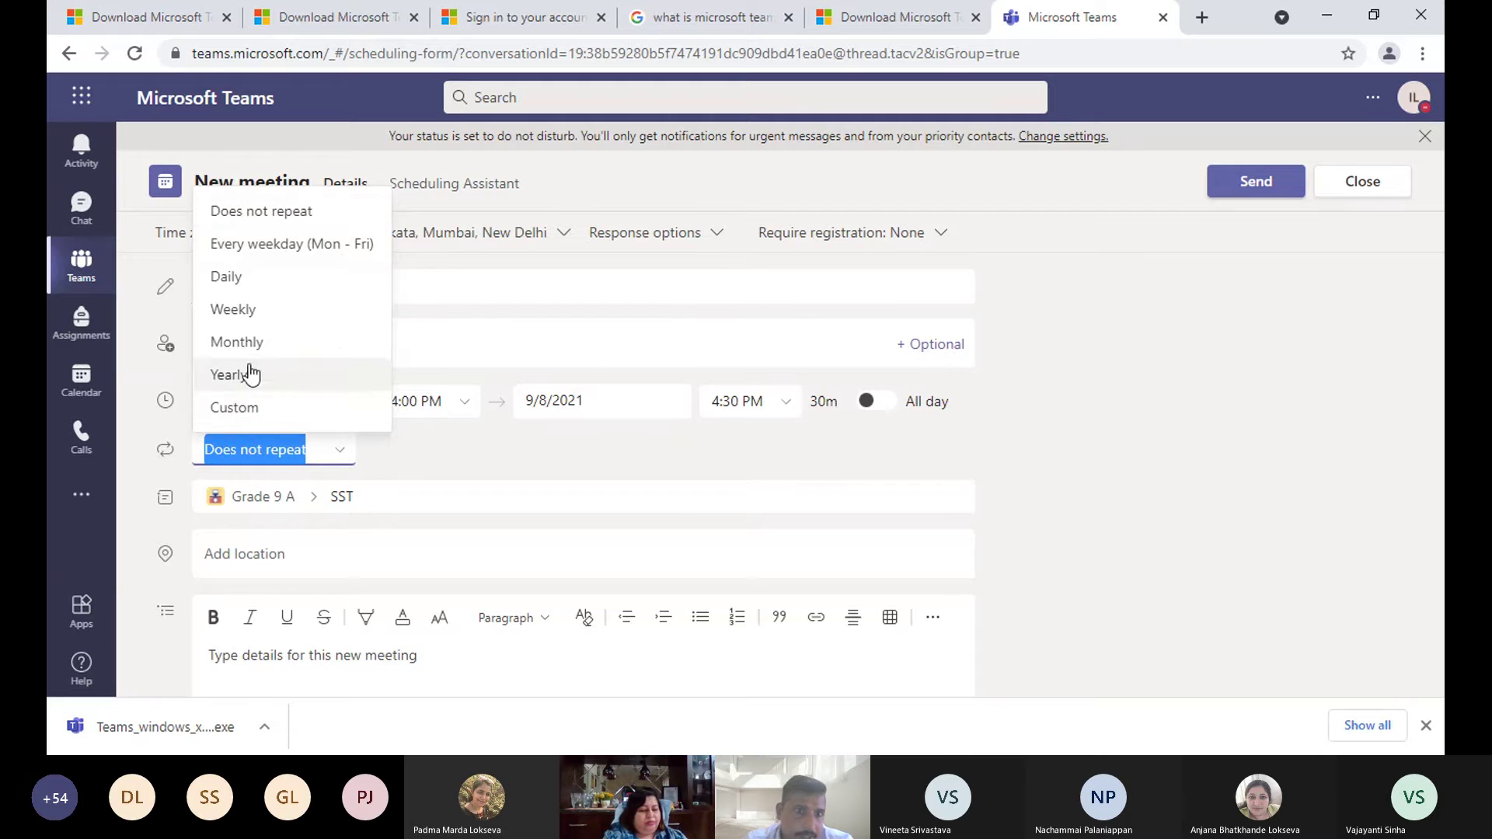
{"action": "left_click", "coordinate": [271, 246]}
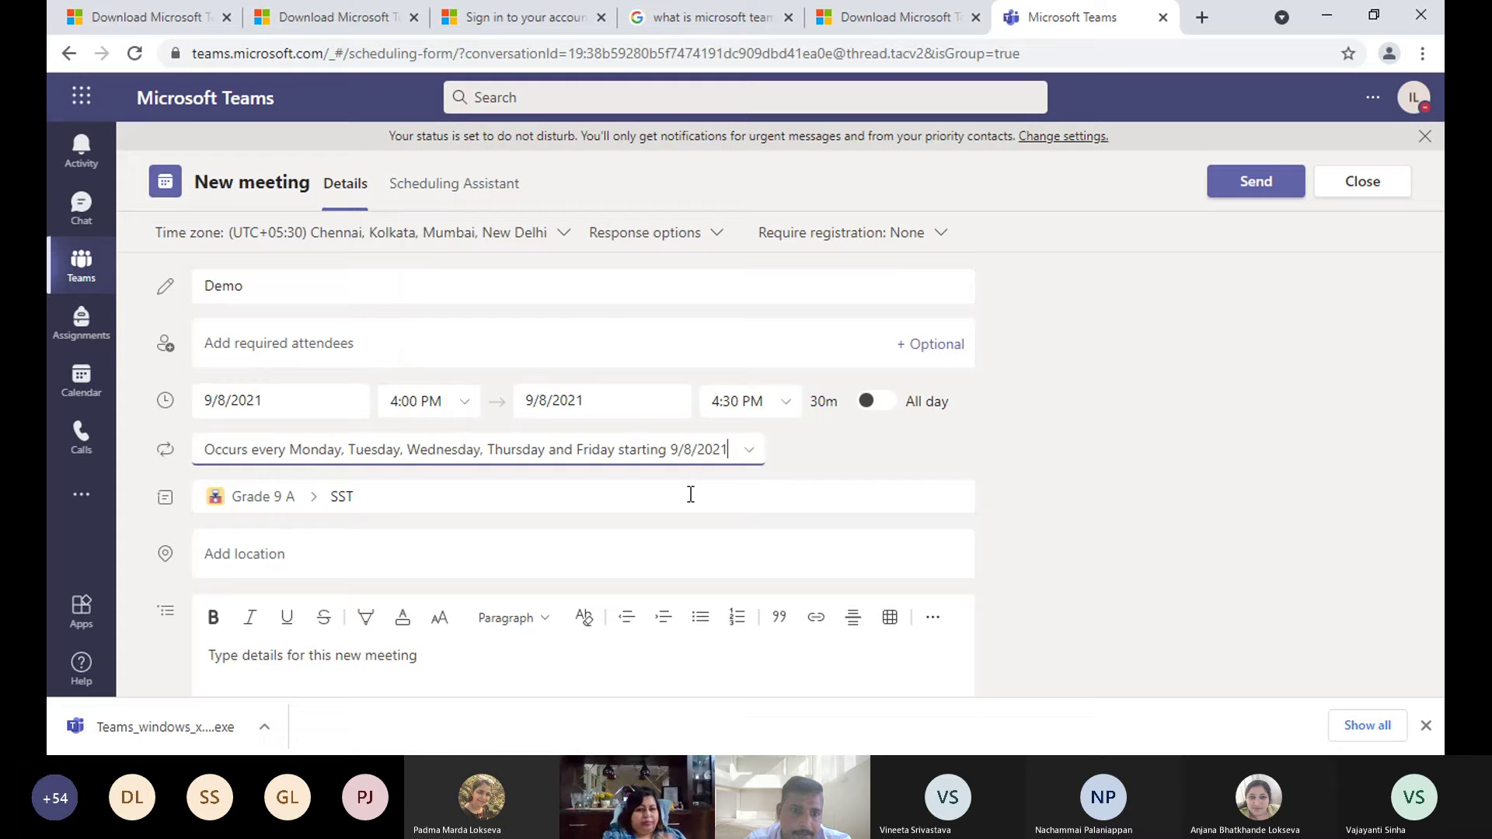
{"action": "scroll", "coordinate": [402, 522], "scroll_direction": "down", "scroll_amount": 2}
{"action": "left_click", "coordinate": [403, 522]}
{"action": "scroll", "coordinate": [907, 419], "scroll_direction": "up", "scroll_amount": 2}
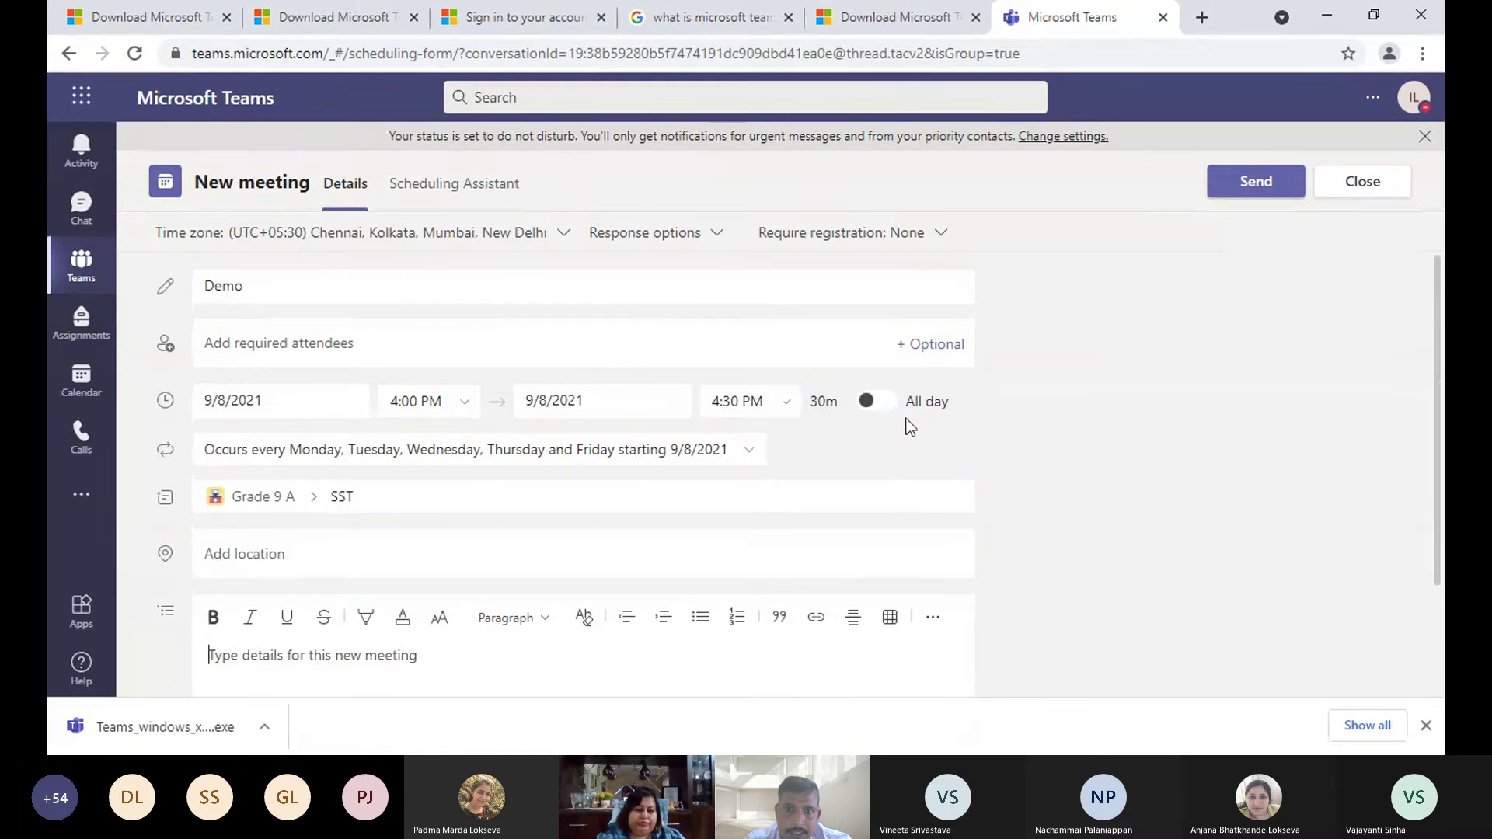
- Send the Demo meeting to the SST channel and start a new meeting titled demo
{"action": "left_click", "coordinate": [1269, 190]}
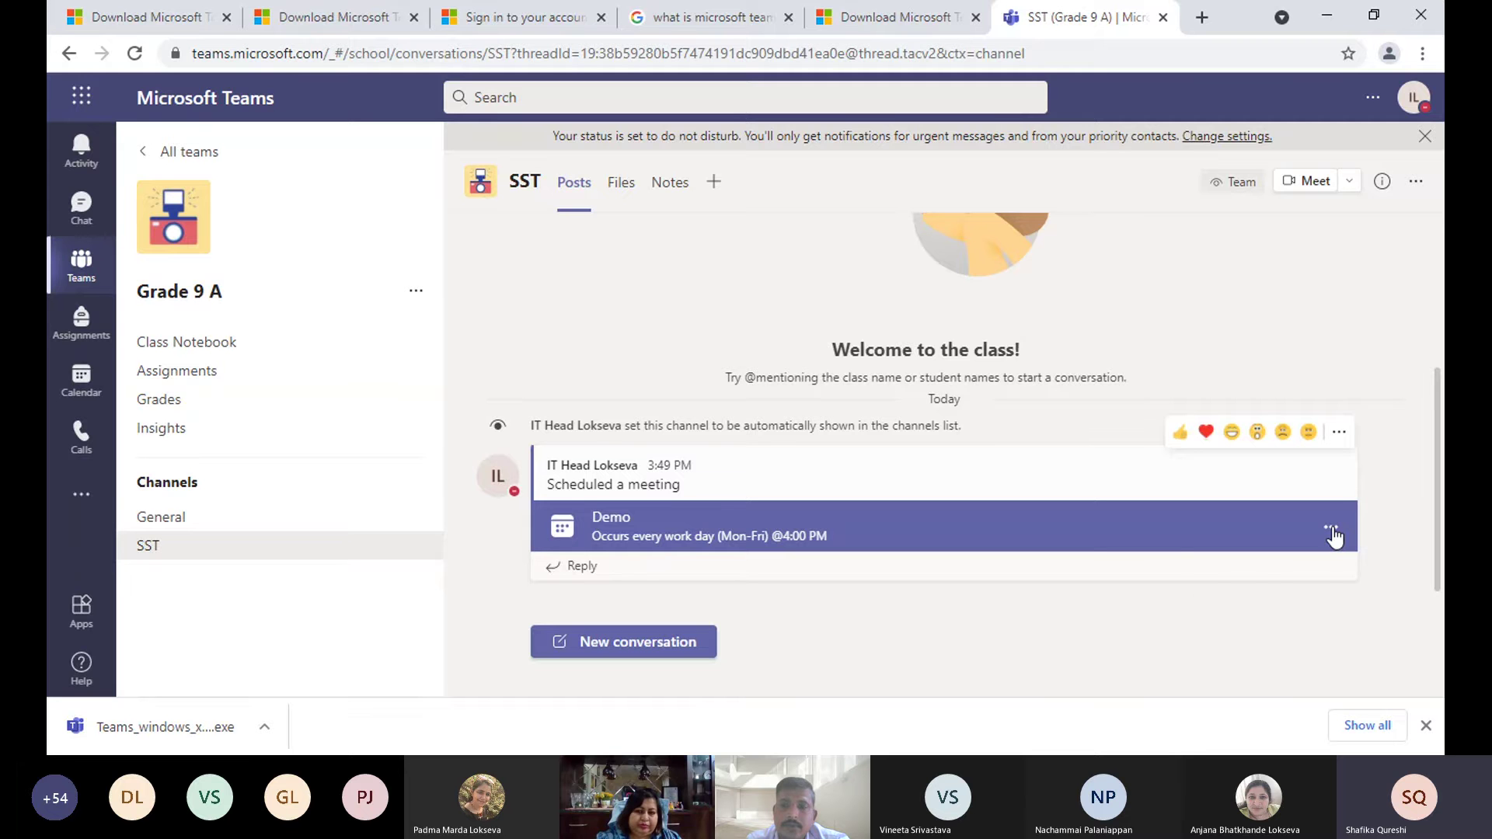
{"action": "left_click", "coordinate": [1331, 531]}
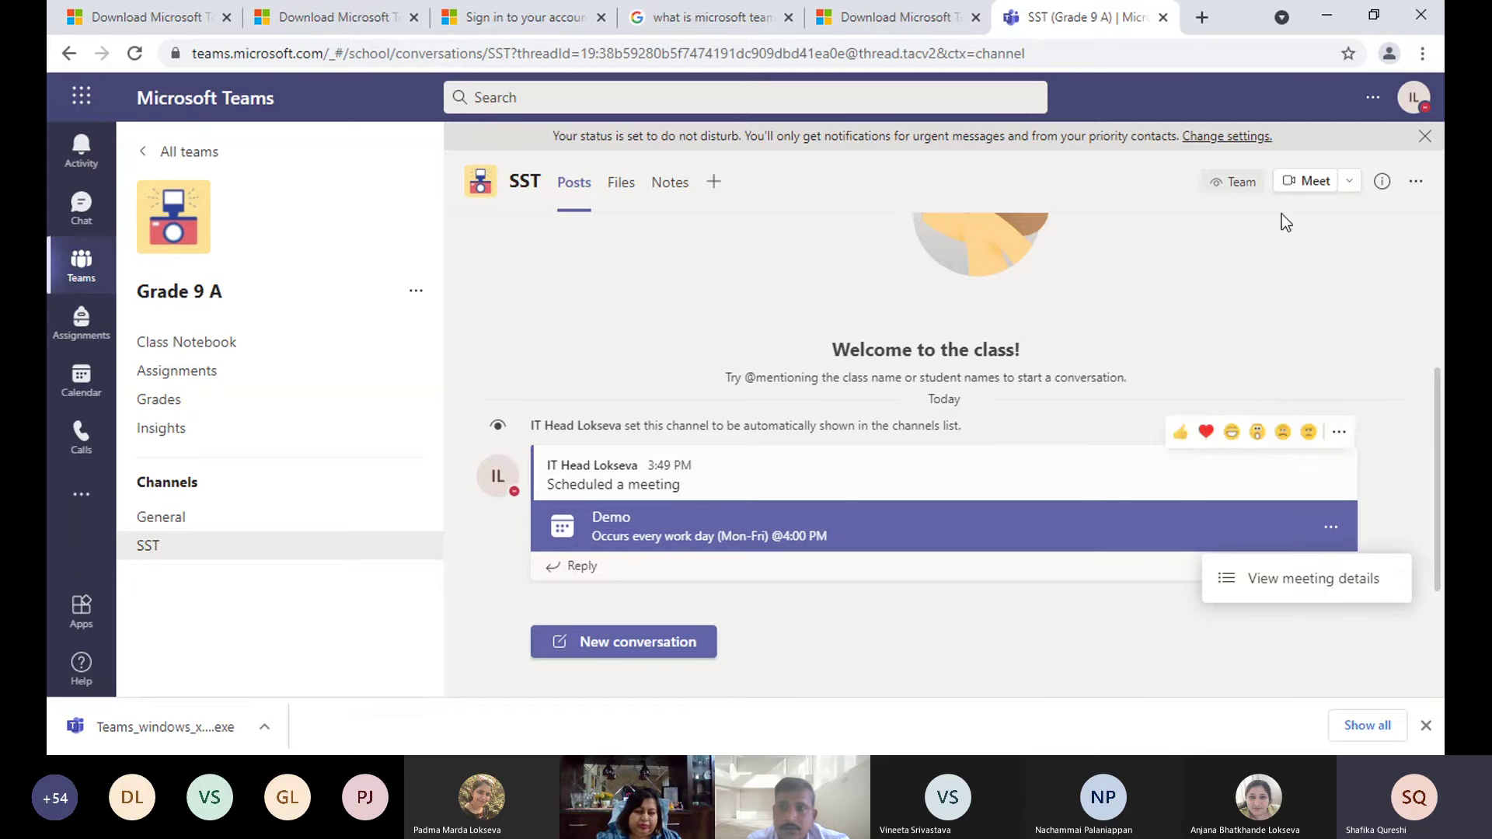
{"action": "left_click", "coordinate": [1348, 181]}
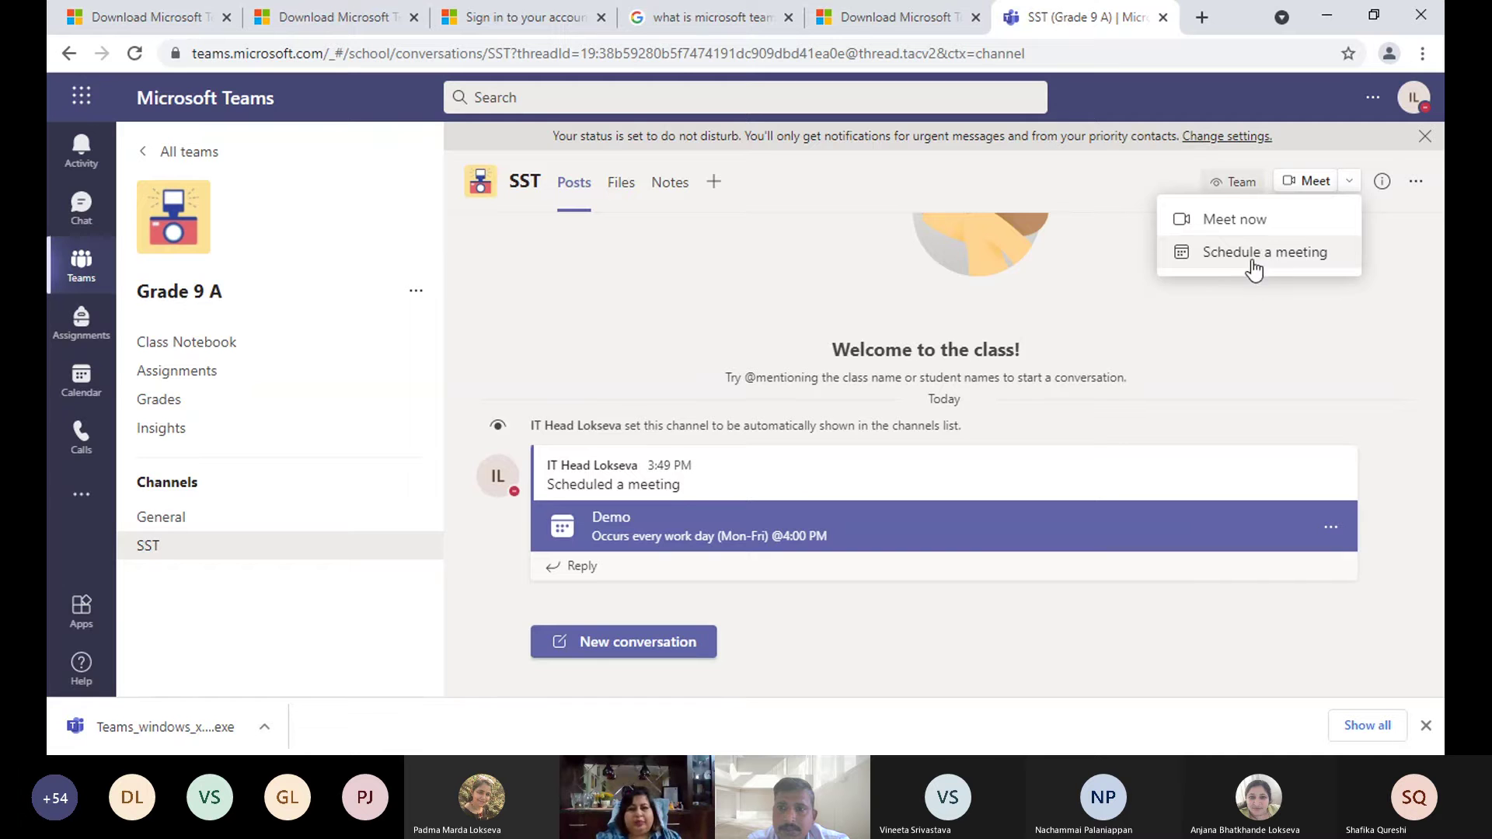
{"action": "left_click", "coordinate": [1252, 262]}
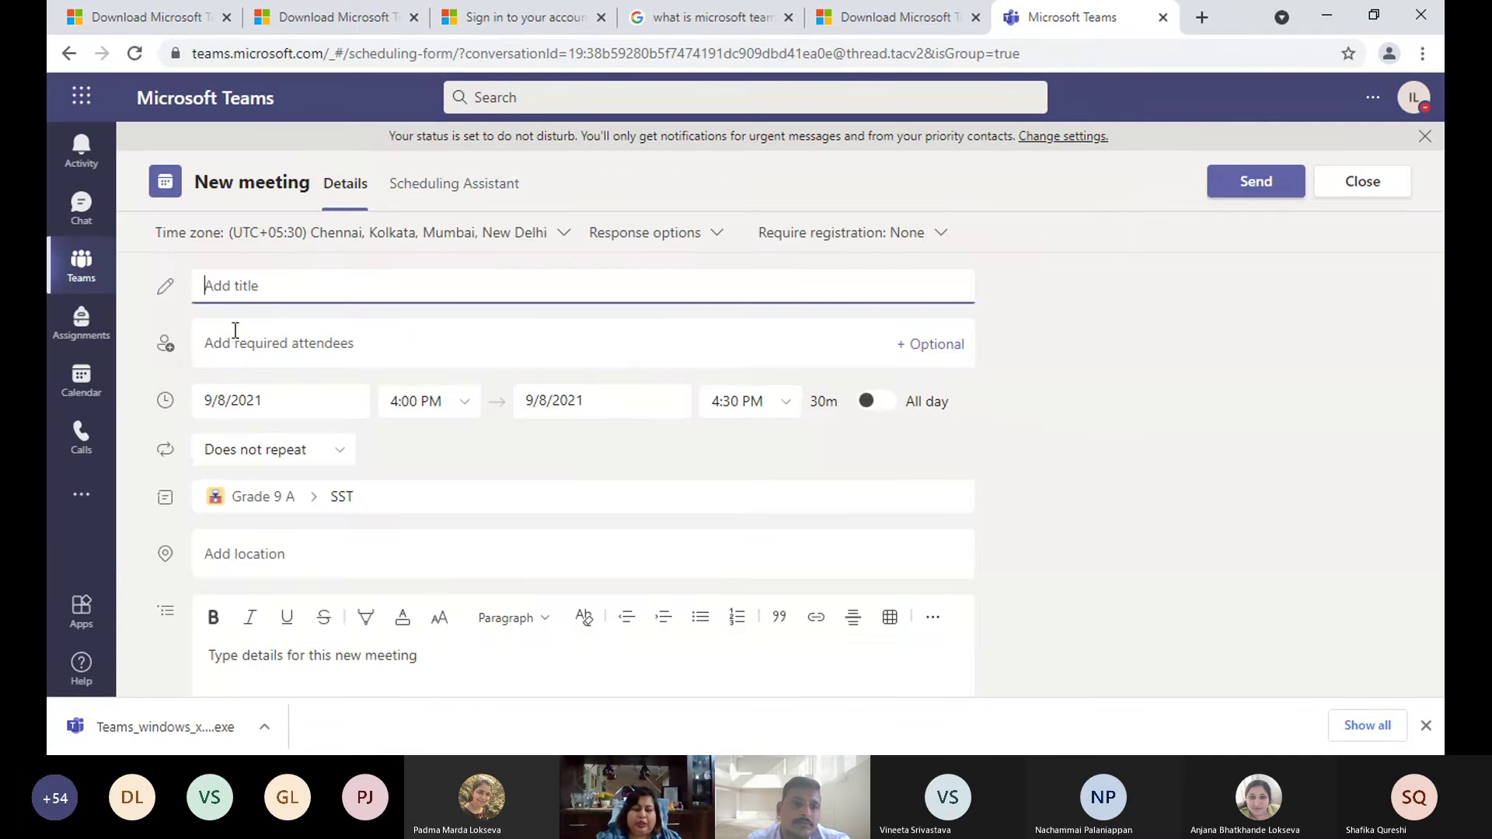
{"action": "type", "text": "dem"}
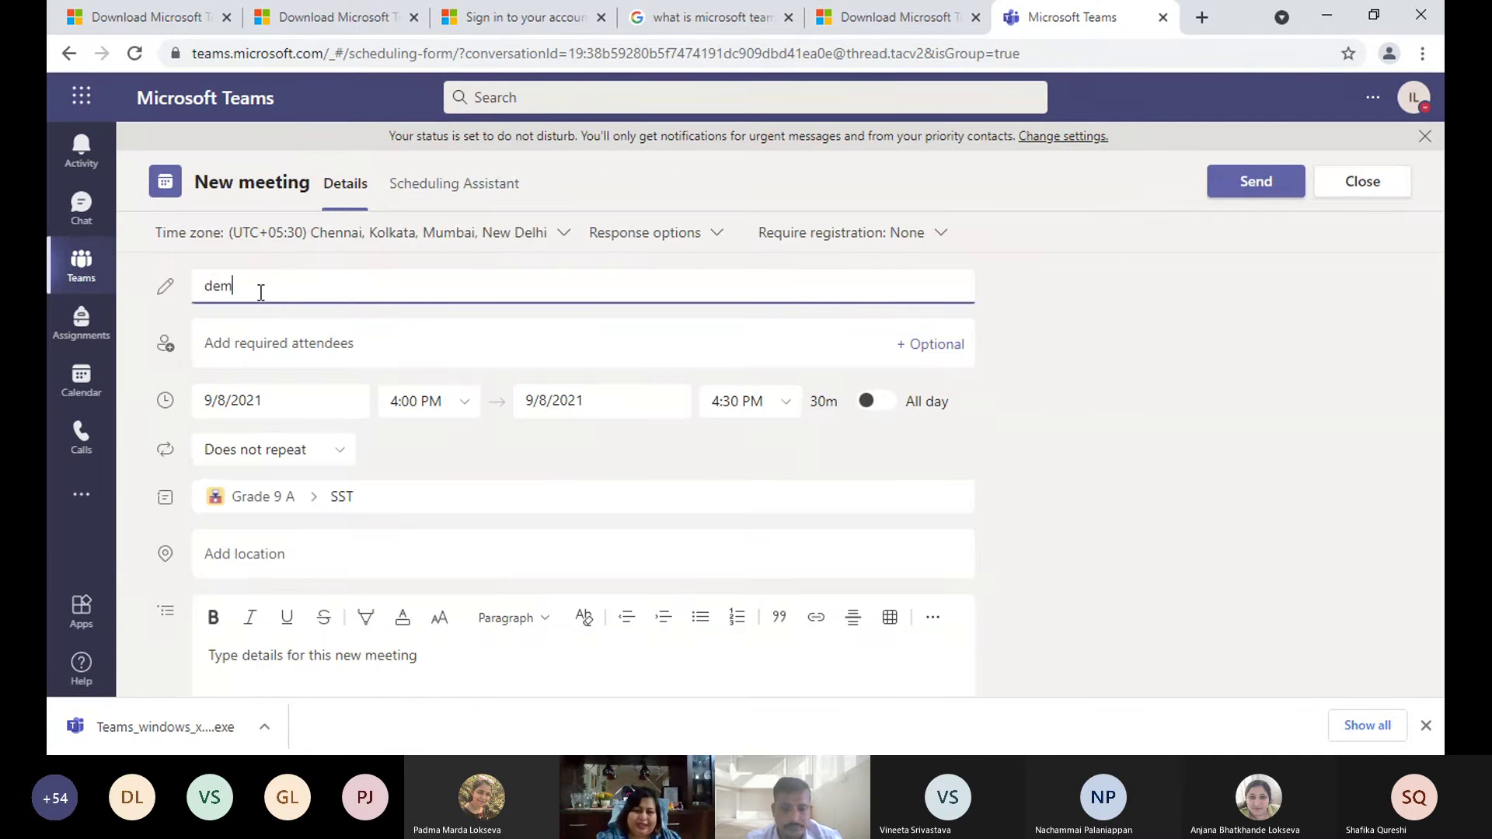
{"action": "type", "text": "o"}
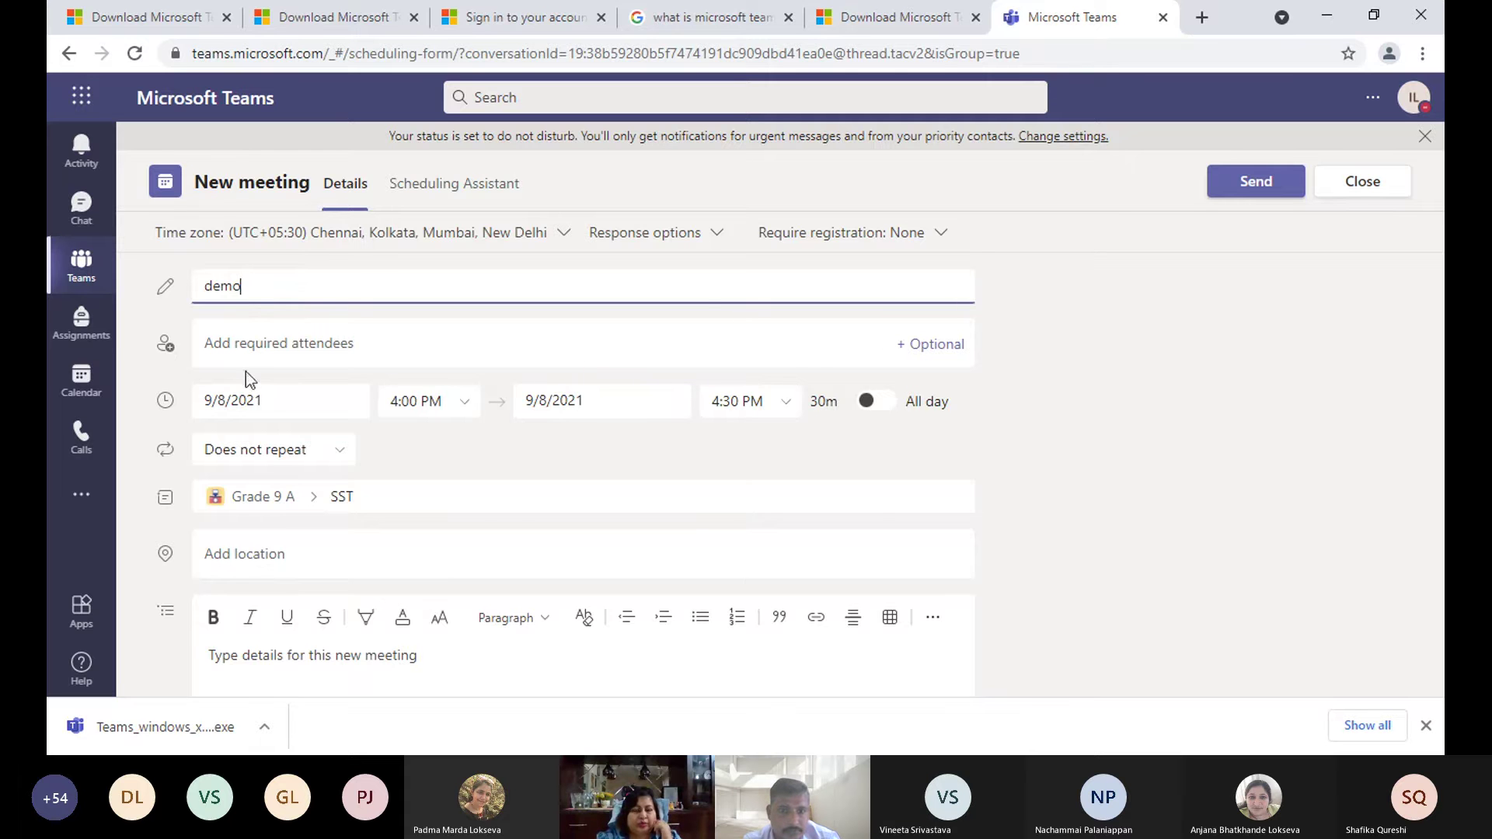
- Set up a custom recurrence for demo ending on 9/30/2021
{"action": "scroll", "coordinate": [246, 371], "scroll_direction": "down", "scroll_amount": 1}
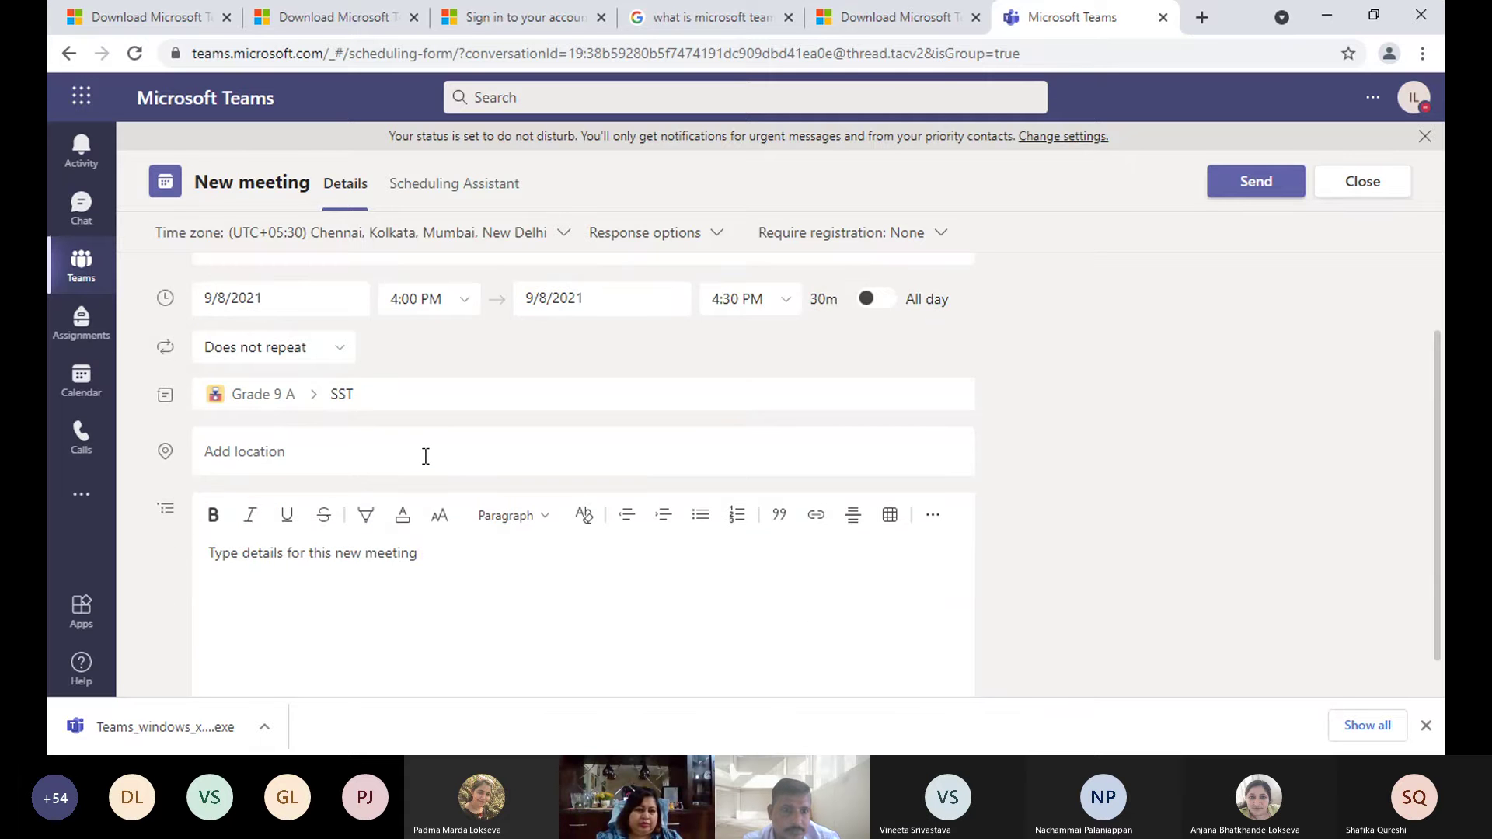
{"action": "scroll", "coordinate": [426, 456], "scroll_direction": "up", "scroll_amount": 1}
{"action": "left_click", "coordinate": [338, 450]}
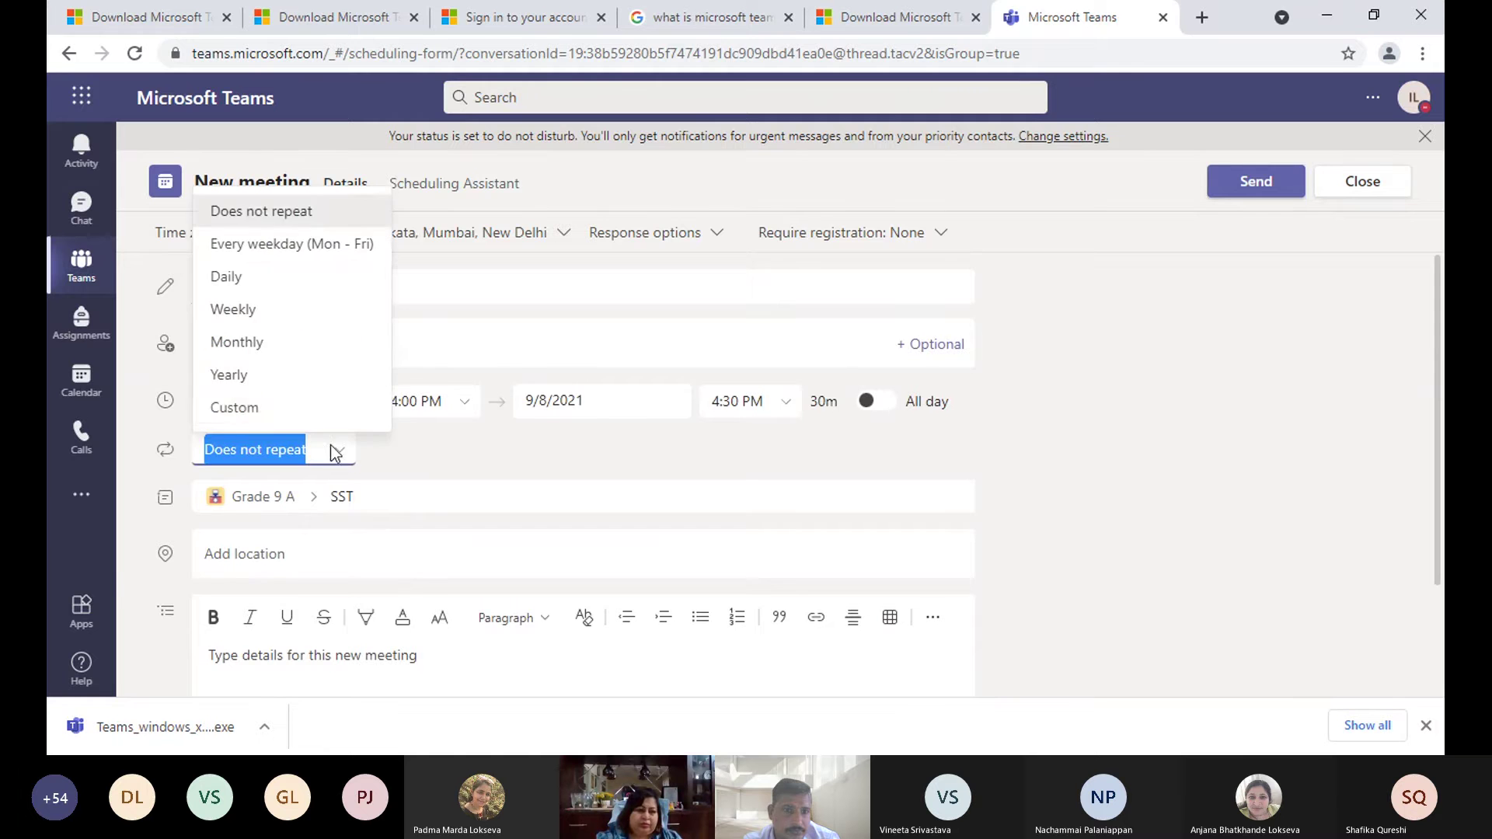
{"action": "left_click", "coordinate": [310, 408]}
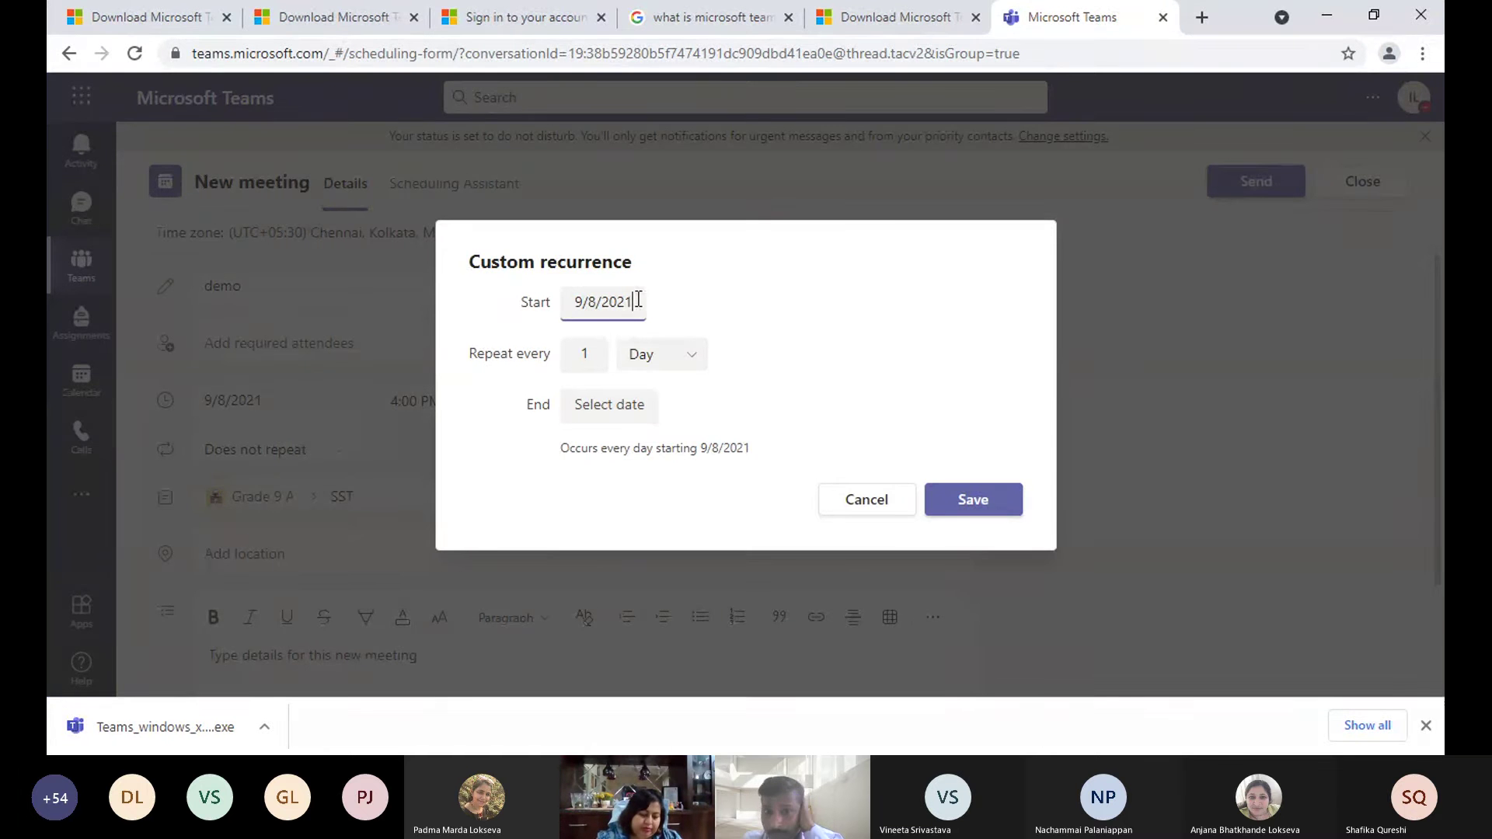
{"action": "left_click_drag", "start_coordinate": [637, 300], "coordinate": [587, 300]}
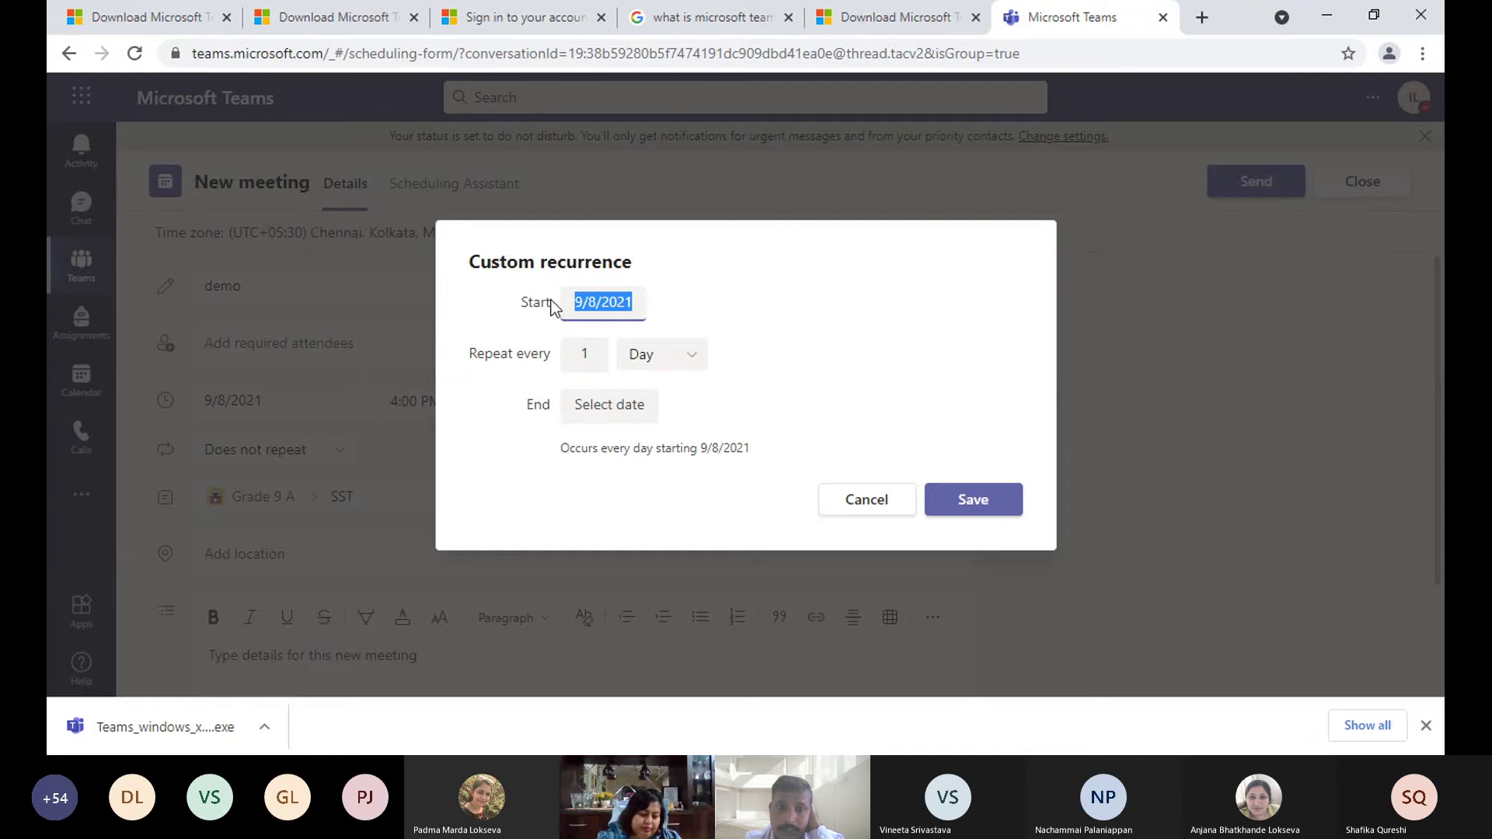
{"action": "left_click", "coordinate": [596, 355]}
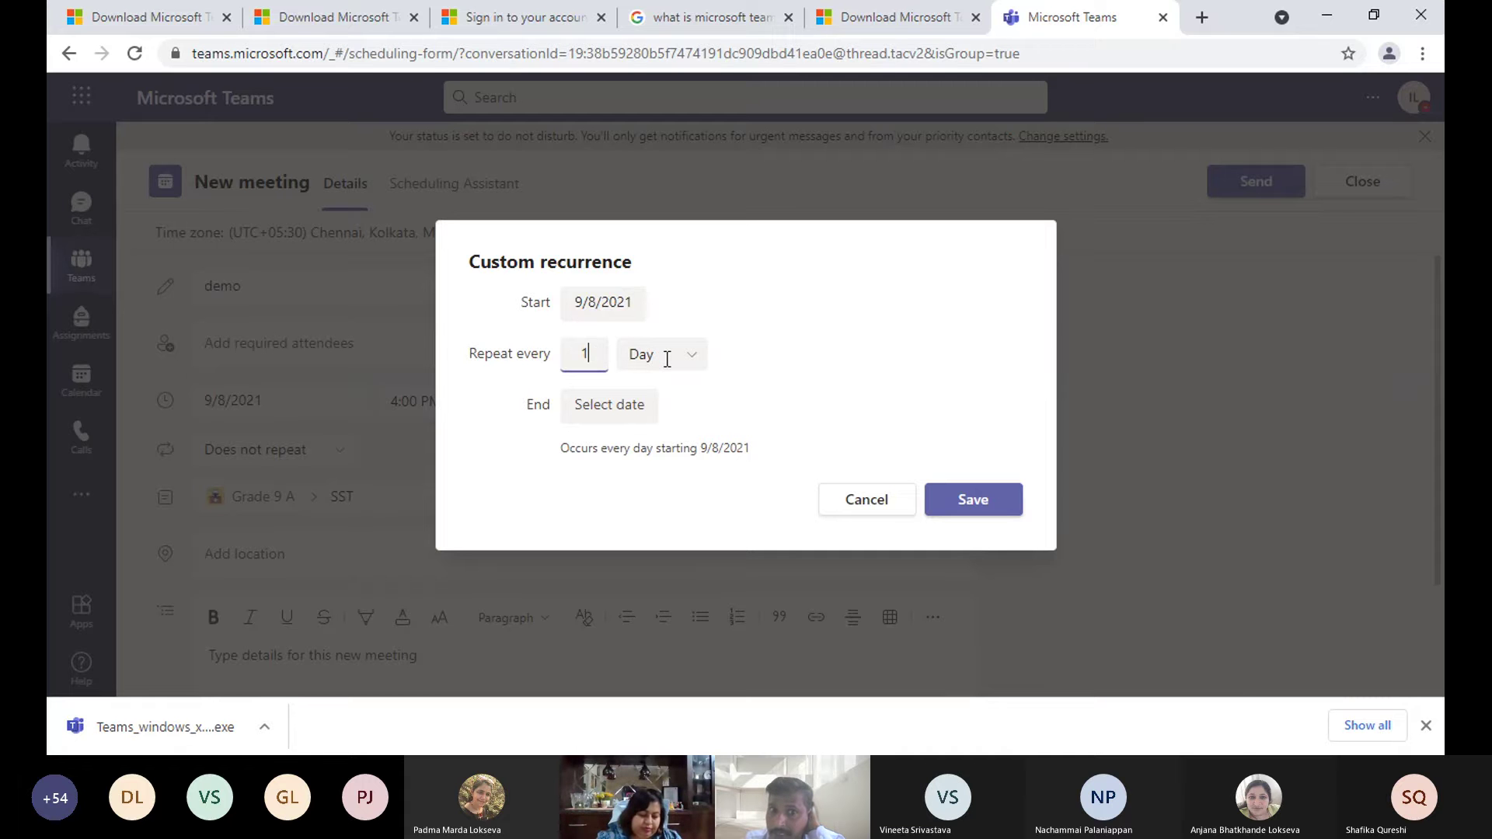
{"action": "left_click", "coordinate": [618, 400]}
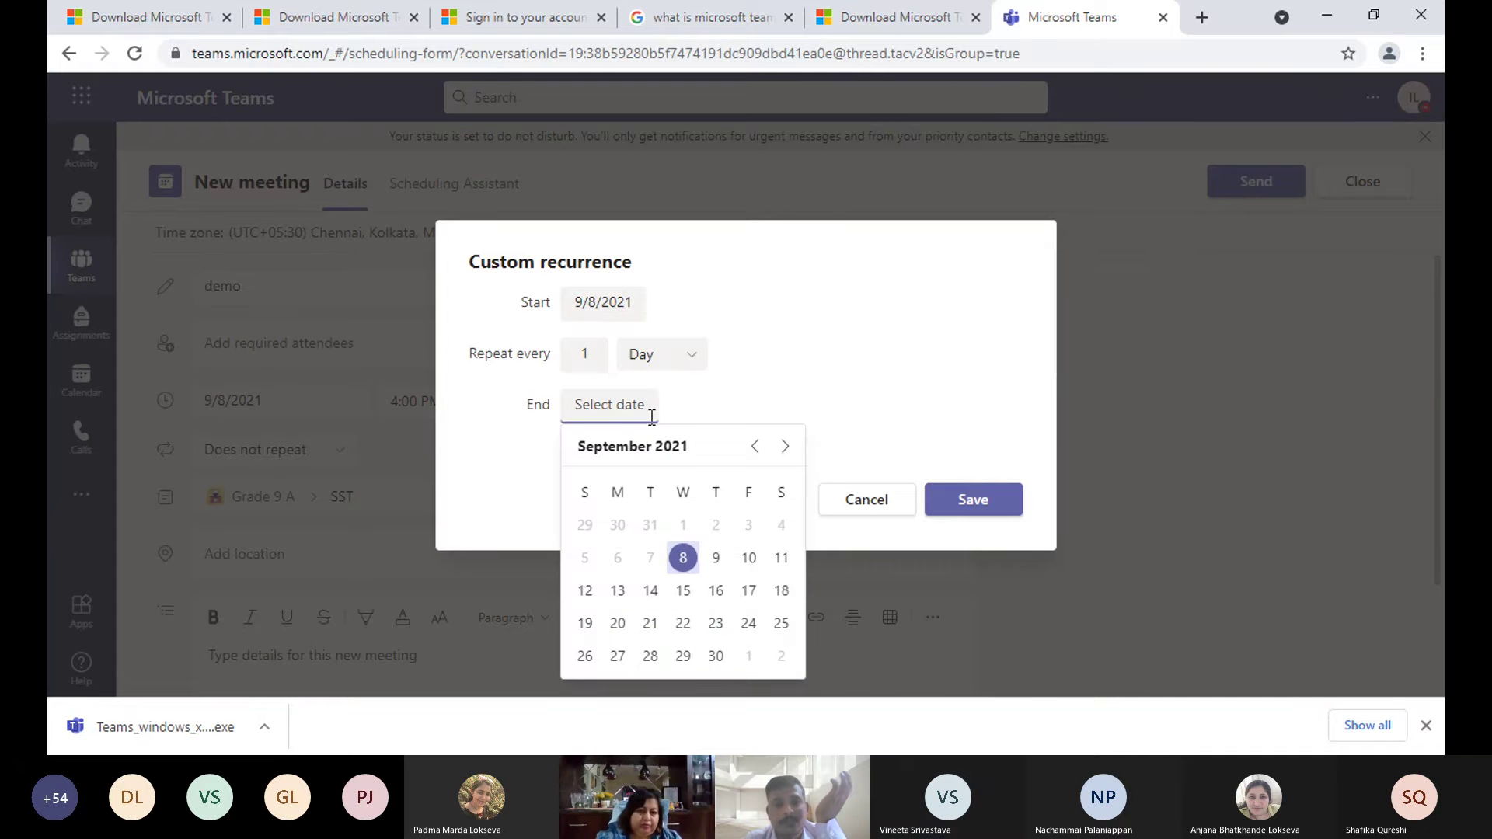
{"action": "left_click", "coordinate": [716, 656]}
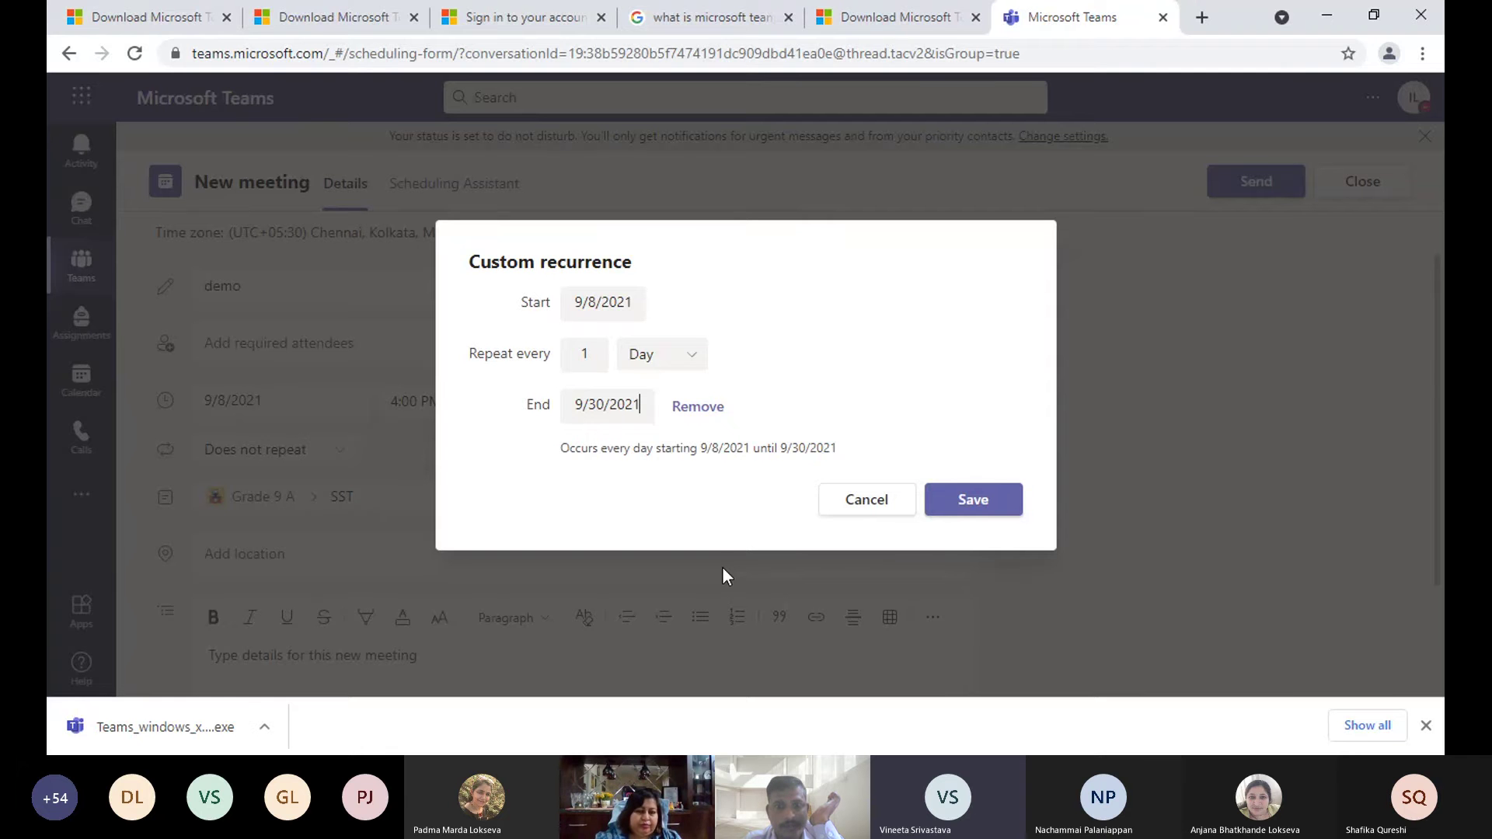
- Review the recurrence summary ending 9/30/2021, then cancel the custom recurrence
{"action": "left_click", "coordinate": [645, 401]}
{"action": "left_click", "coordinate": [719, 654]}
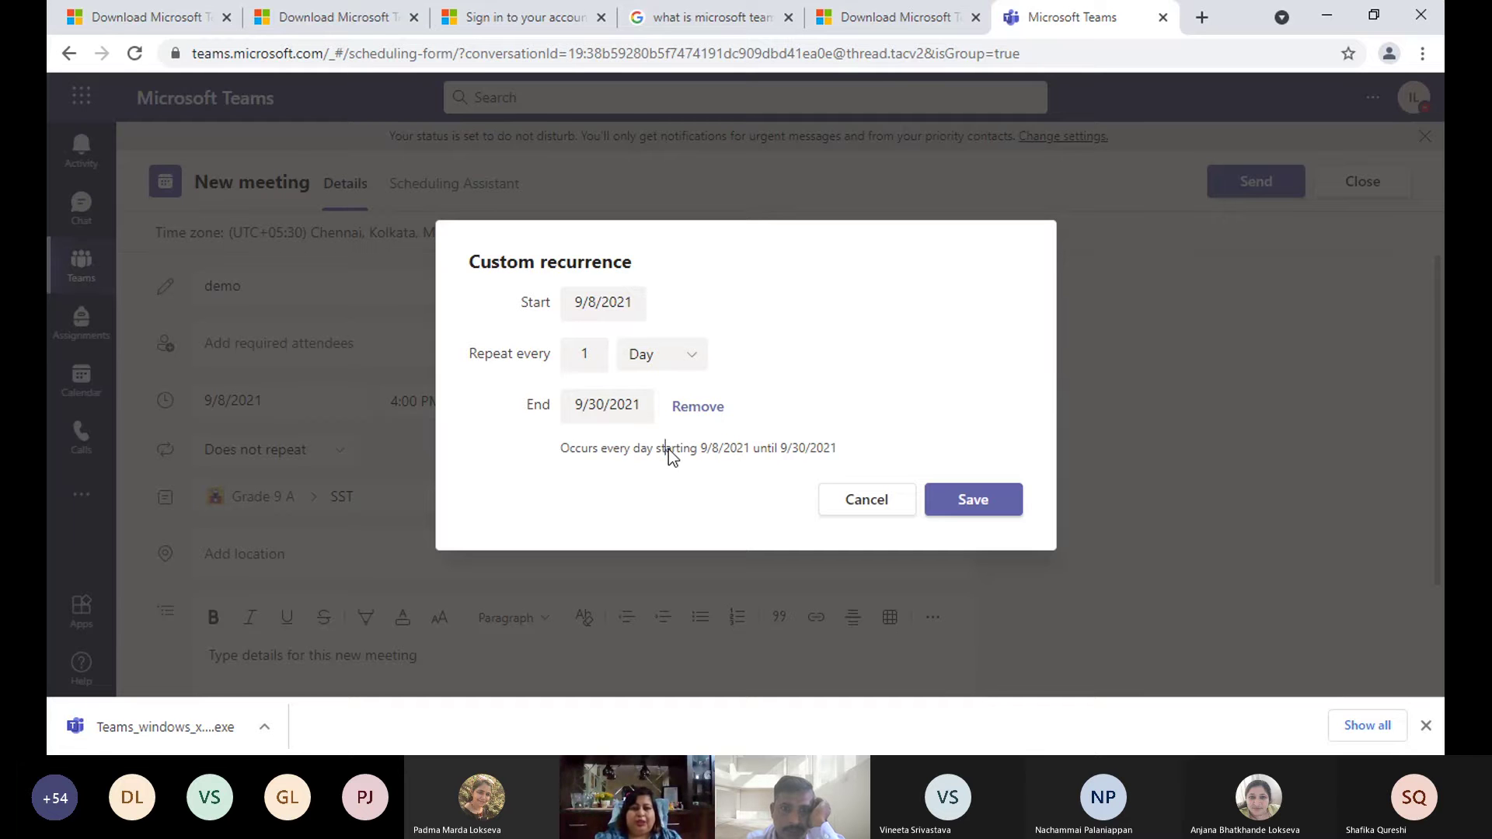
{"action": "left_click_drag", "start_coordinate": [666, 450], "coordinate": [857, 444]}
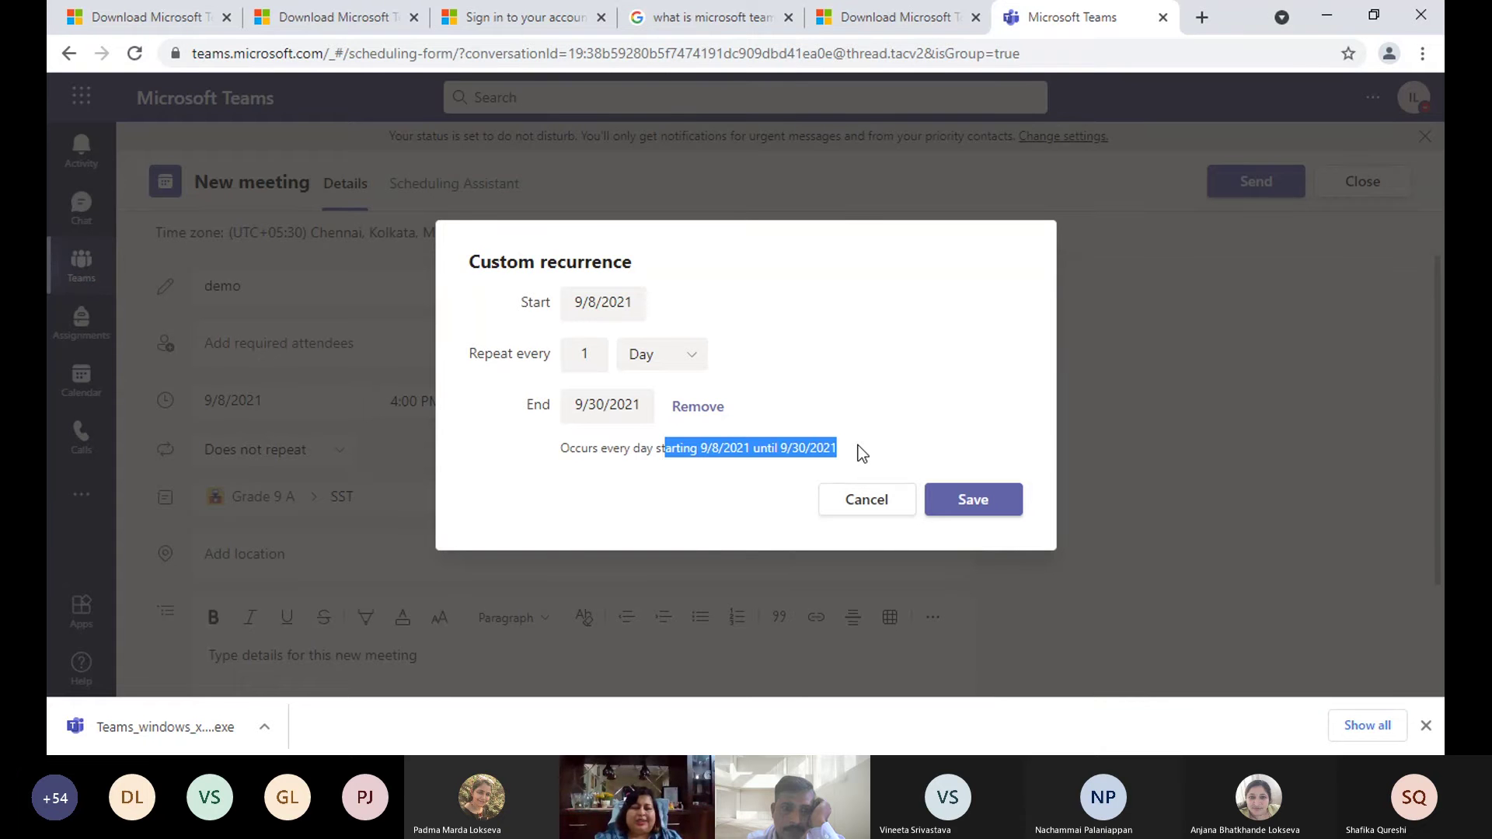
{"action": "left_click", "coordinate": [858, 445]}
{"action": "left_click_drag", "start_coordinate": [858, 446], "coordinate": [591, 465]}
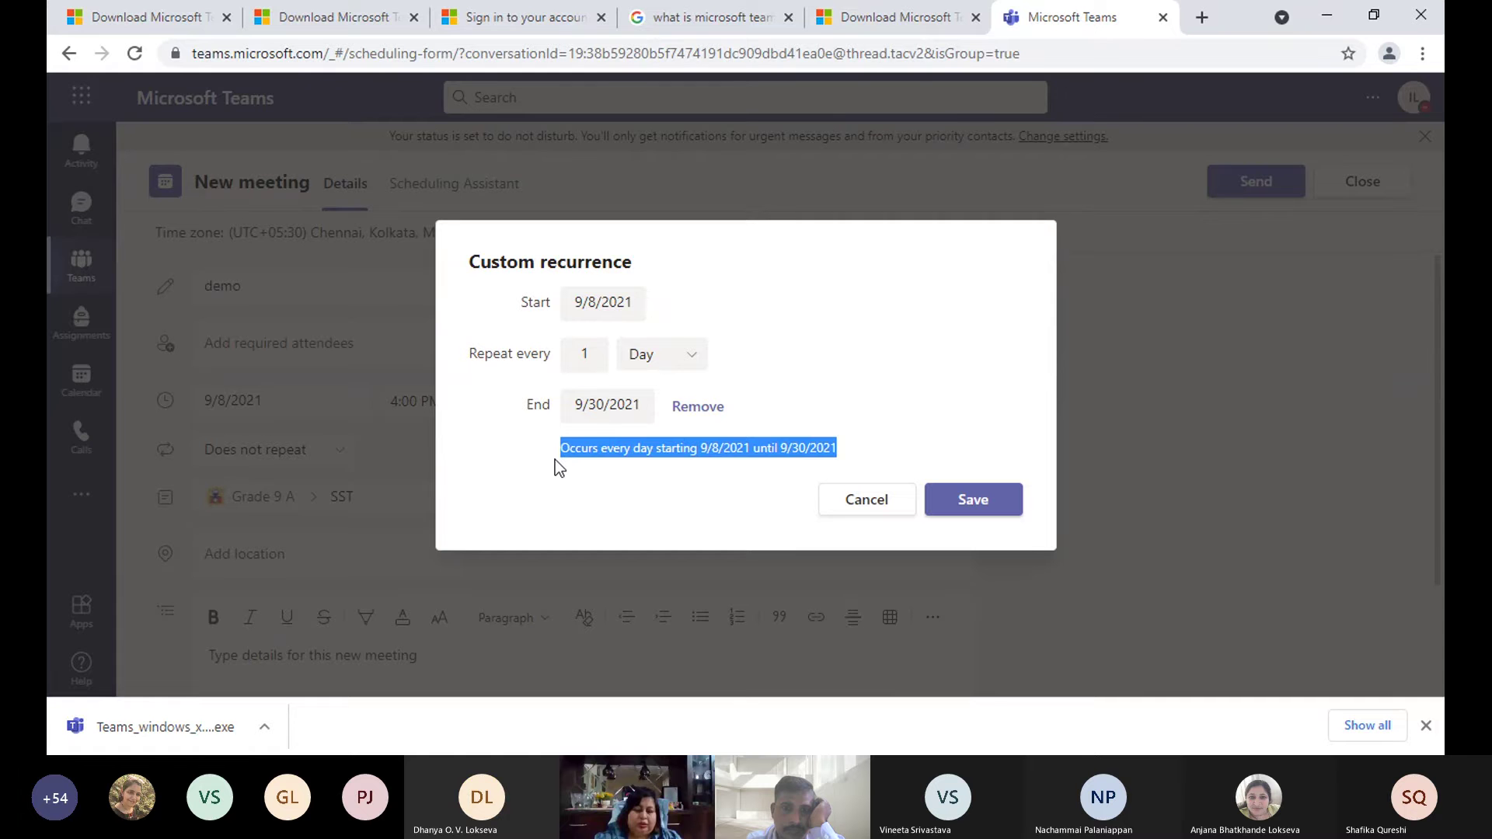
{"action": "left_click", "coordinate": [864, 511]}
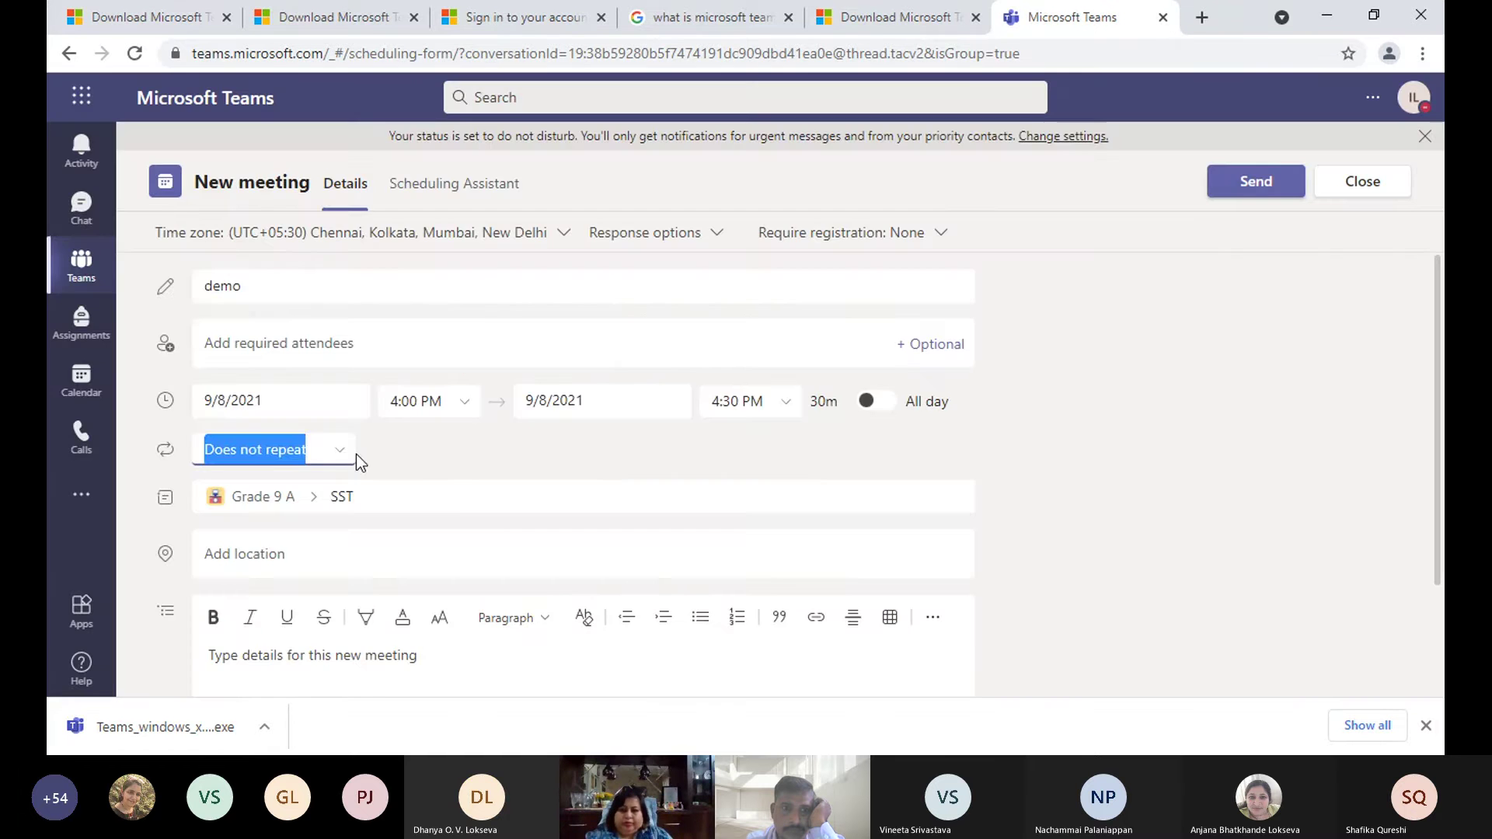
- Leave the repeat setting unchanged, go to Calendar, and discard the unsaved demo meeting
{"action": "left_click", "coordinate": [343, 449]}
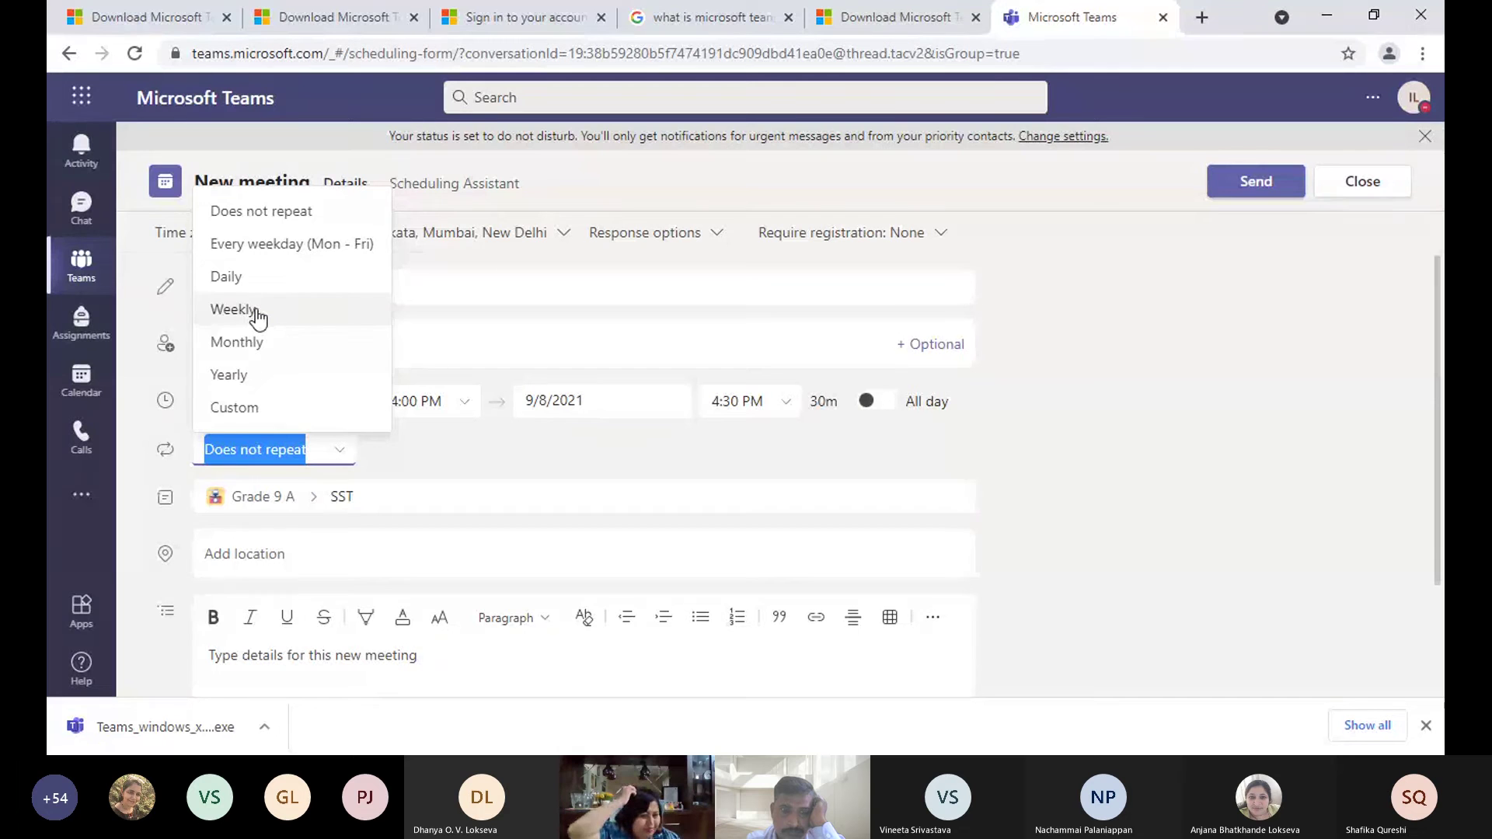
{"action": "left_click", "coordinate": [1151, 393]}
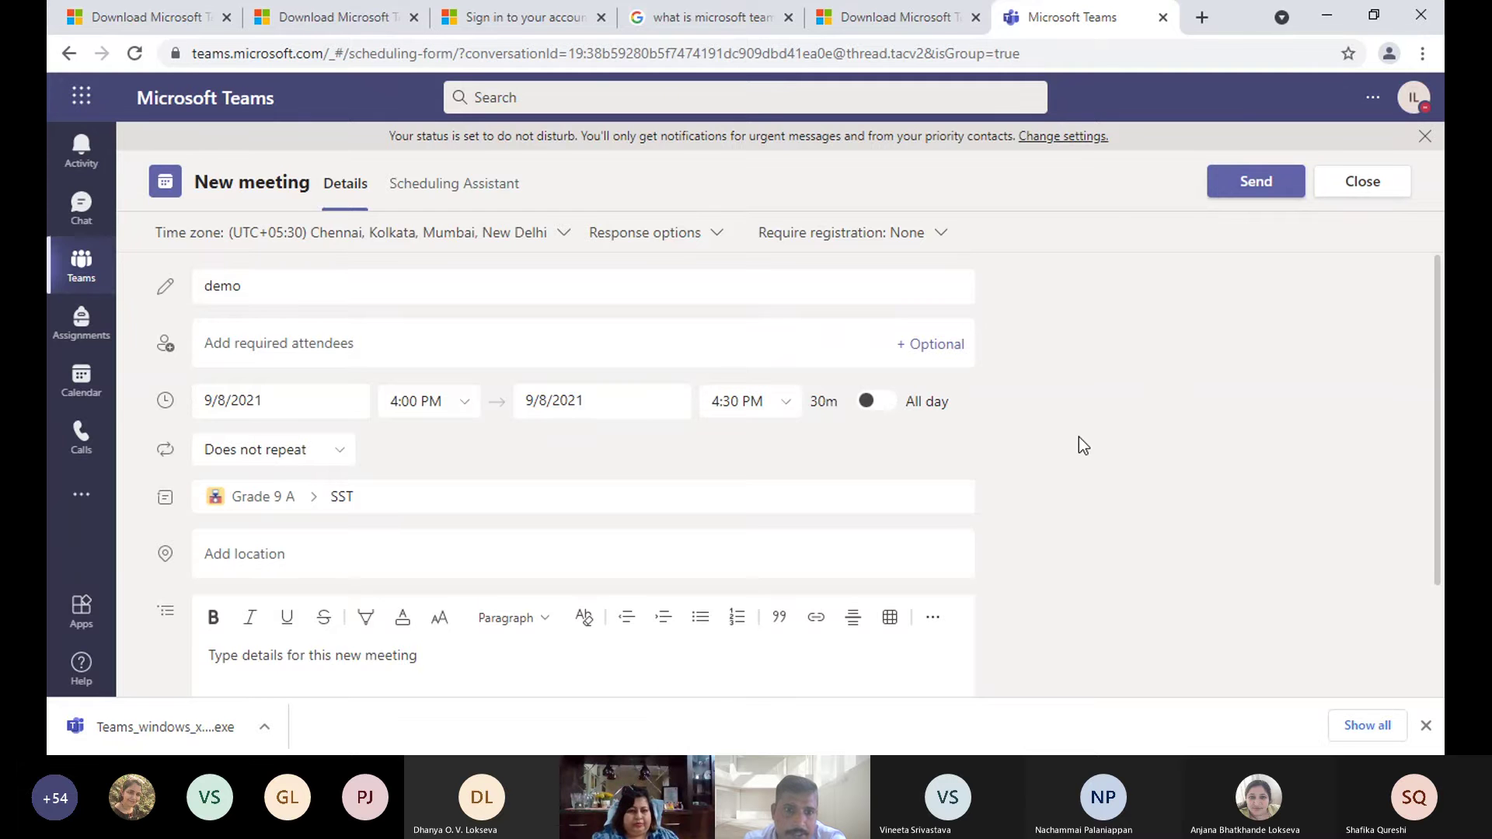
{"action": "left_click", "coordinate": [68, 387]}
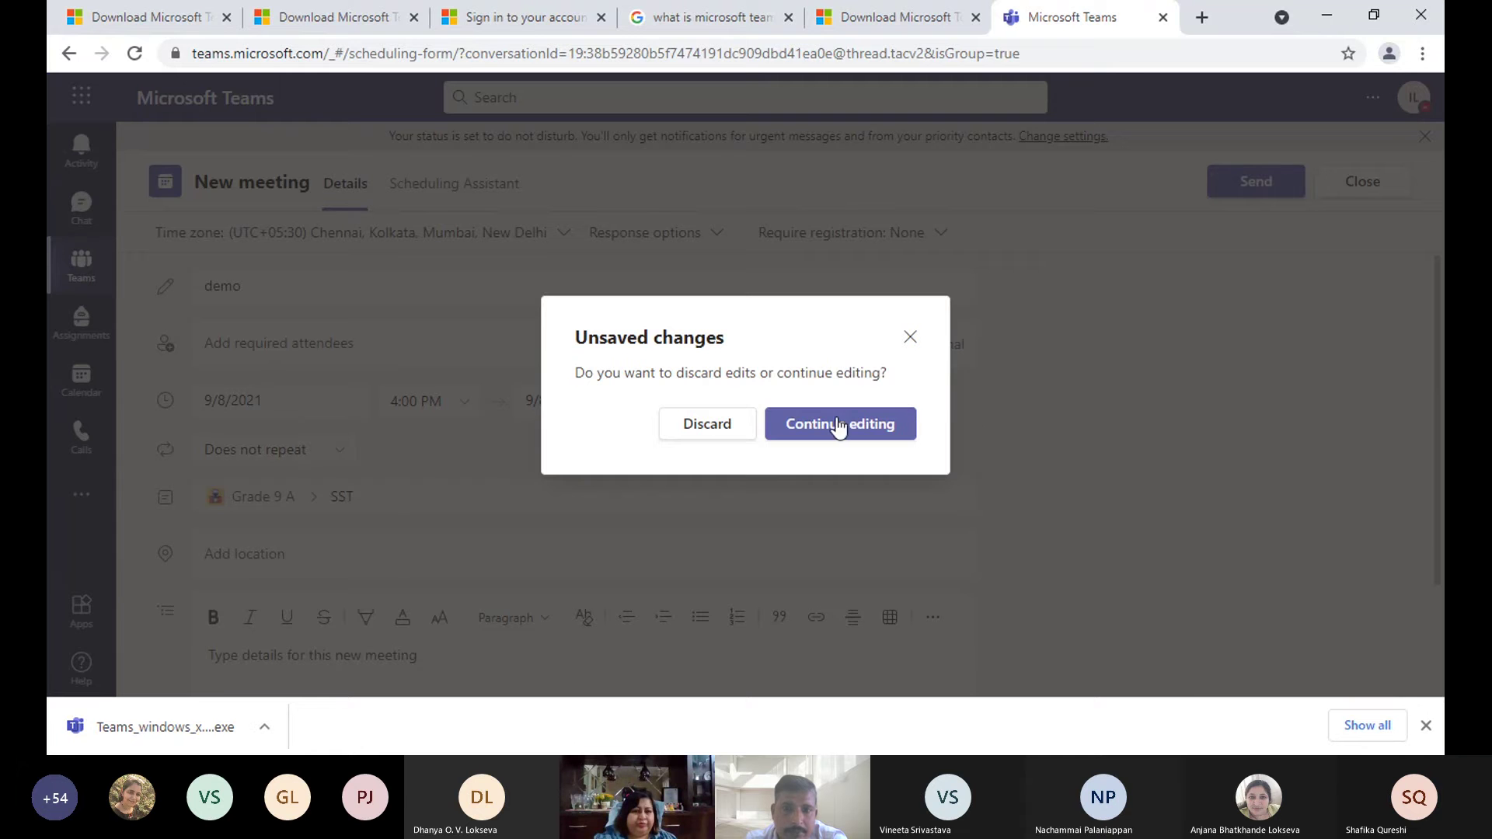
{"action": "left_click", "coordinate": [715, 421]}
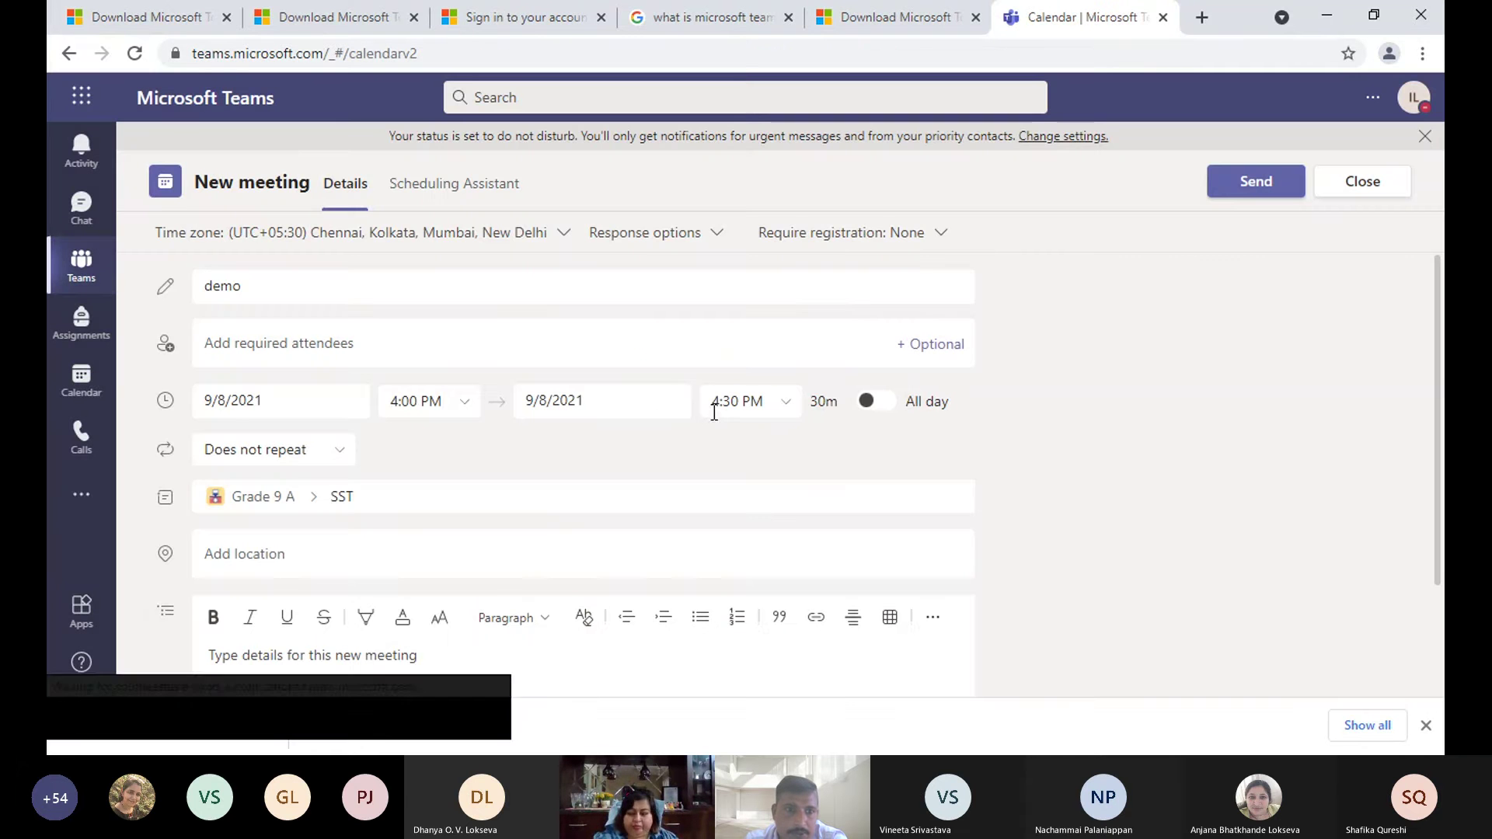
- Check the EVS L-5 class start time and RSVP options in the calendar
{"action": "left_click", "coordinate": [78, 387]}
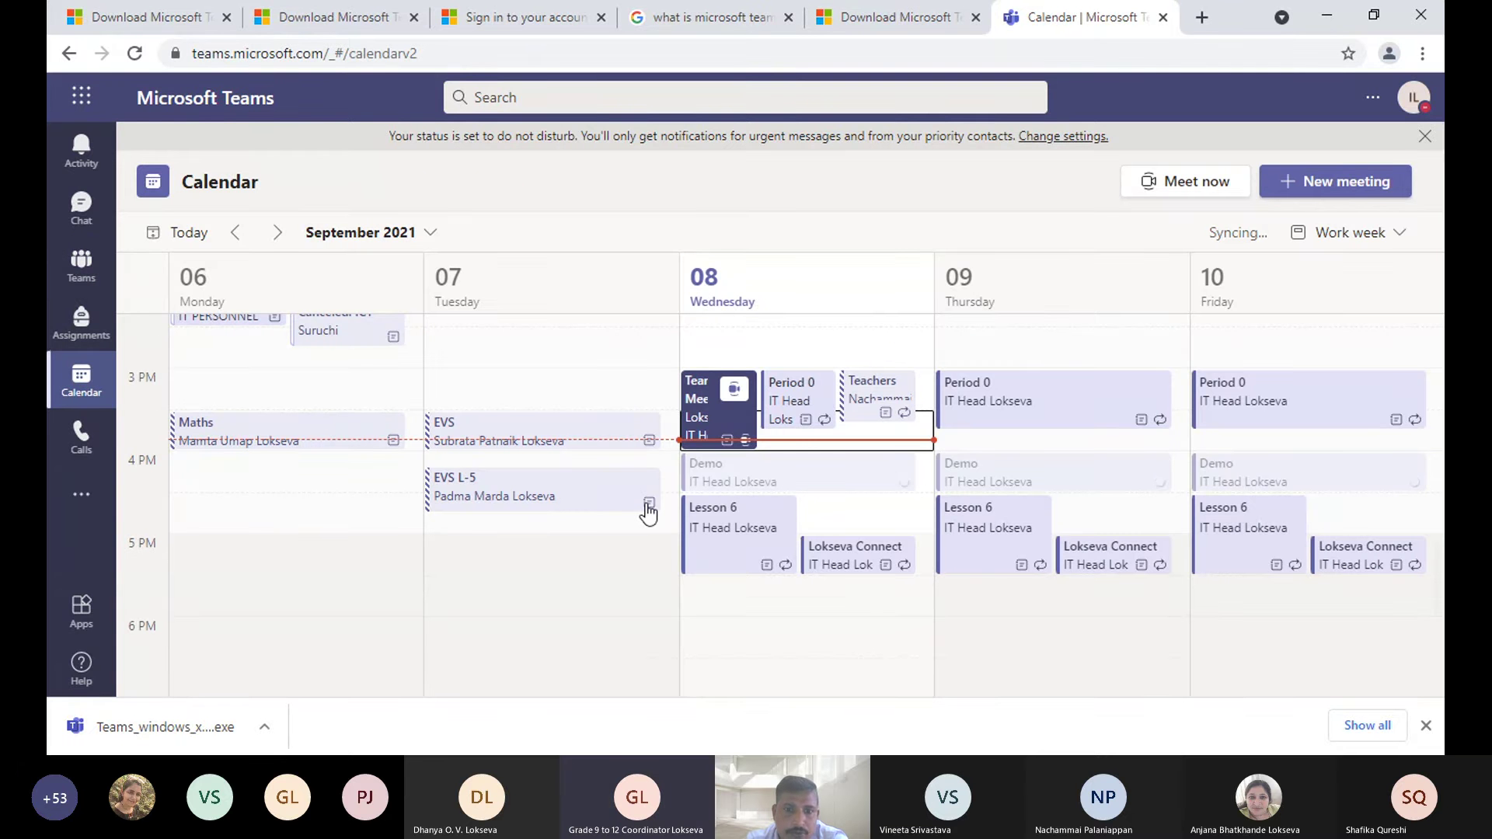
{"action": "left_click", "coordinate": [595, 509]}
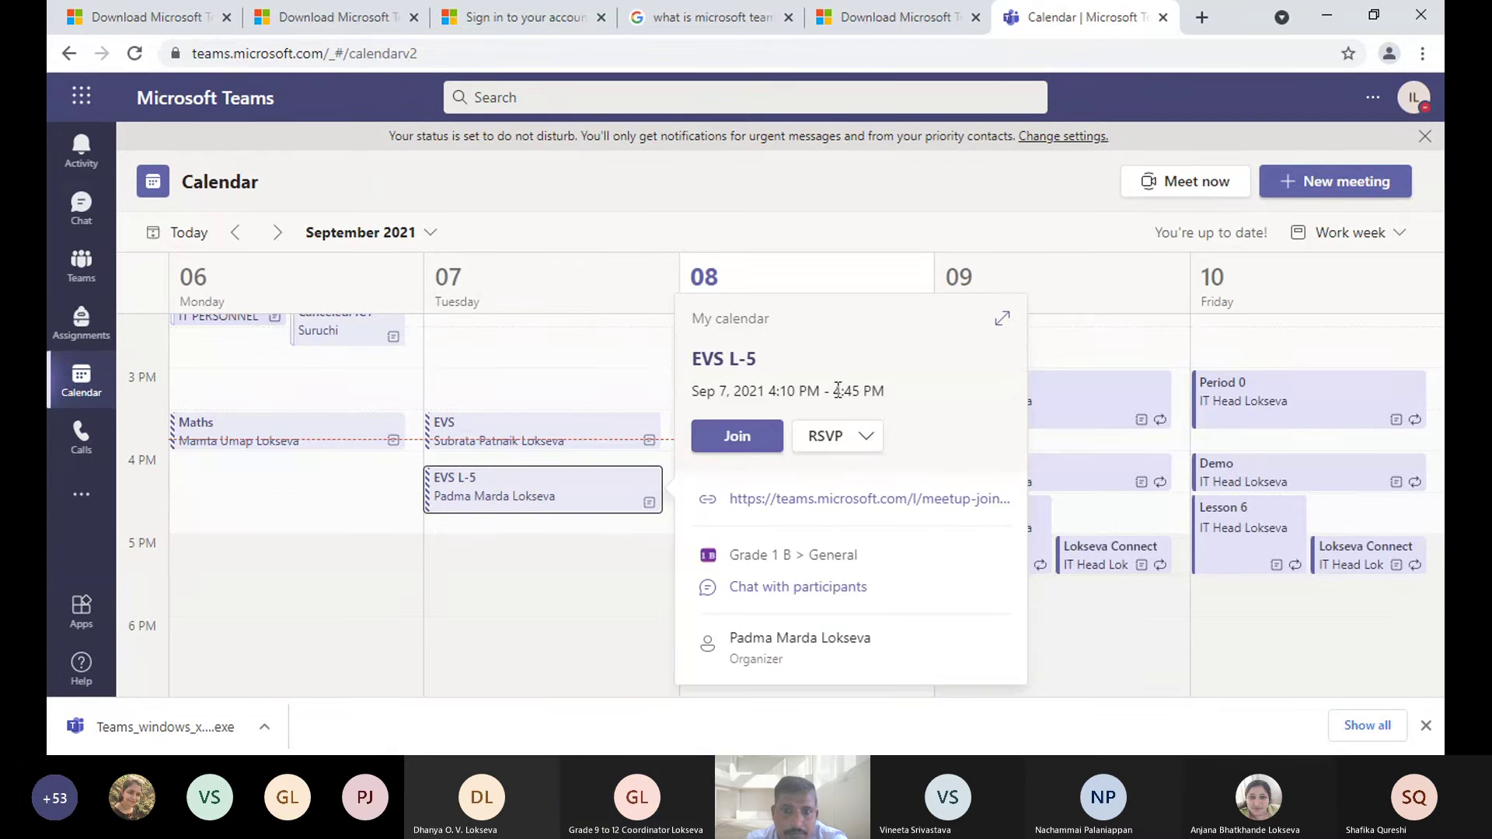
{"action": "left_click_drag", "start_coordinate": [767, 390], "coordinate": [819, 390]}
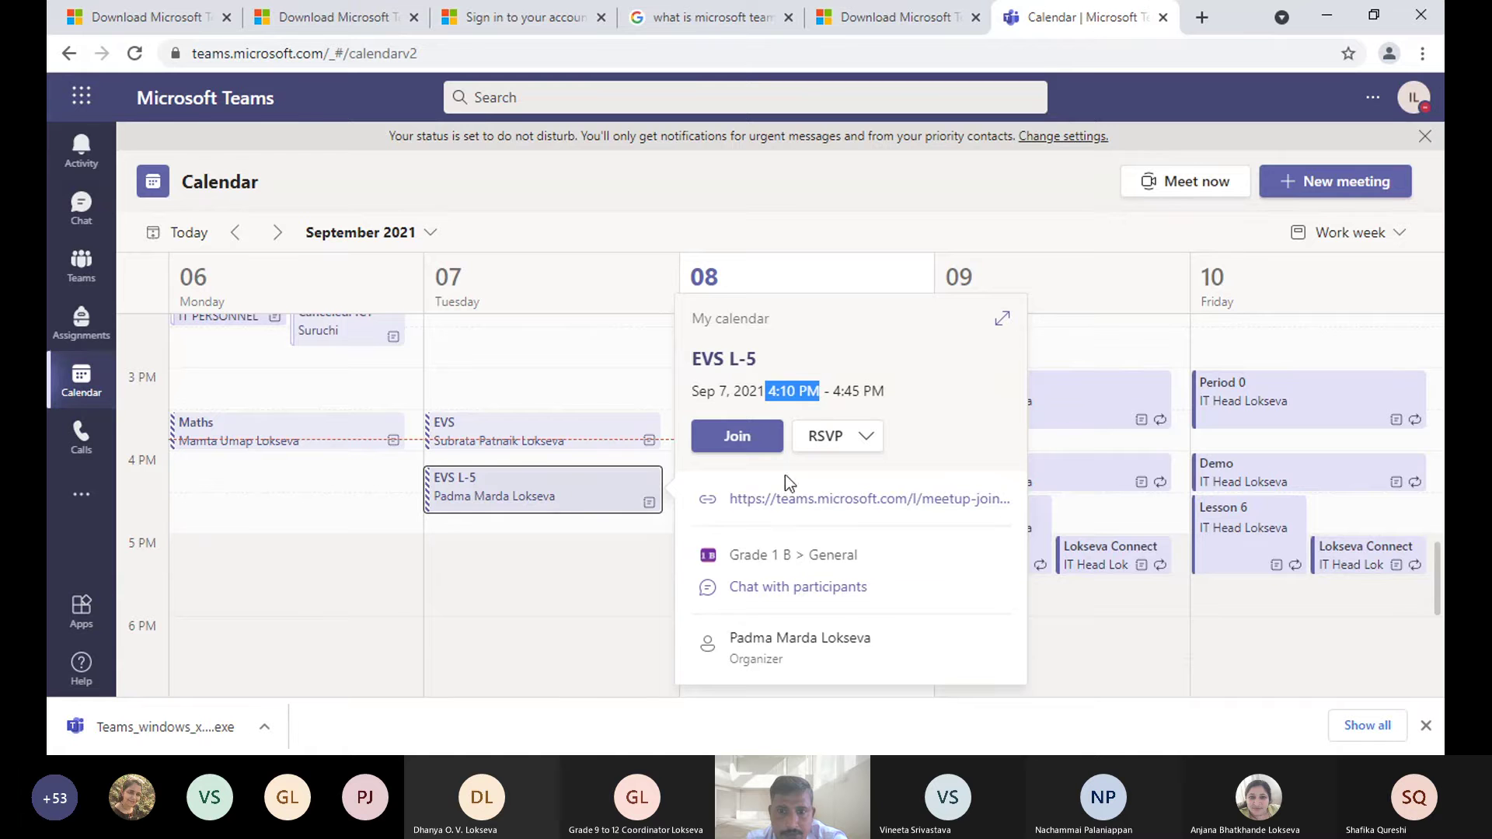
{"action": "left_click", "coordinate": [869, 440]}
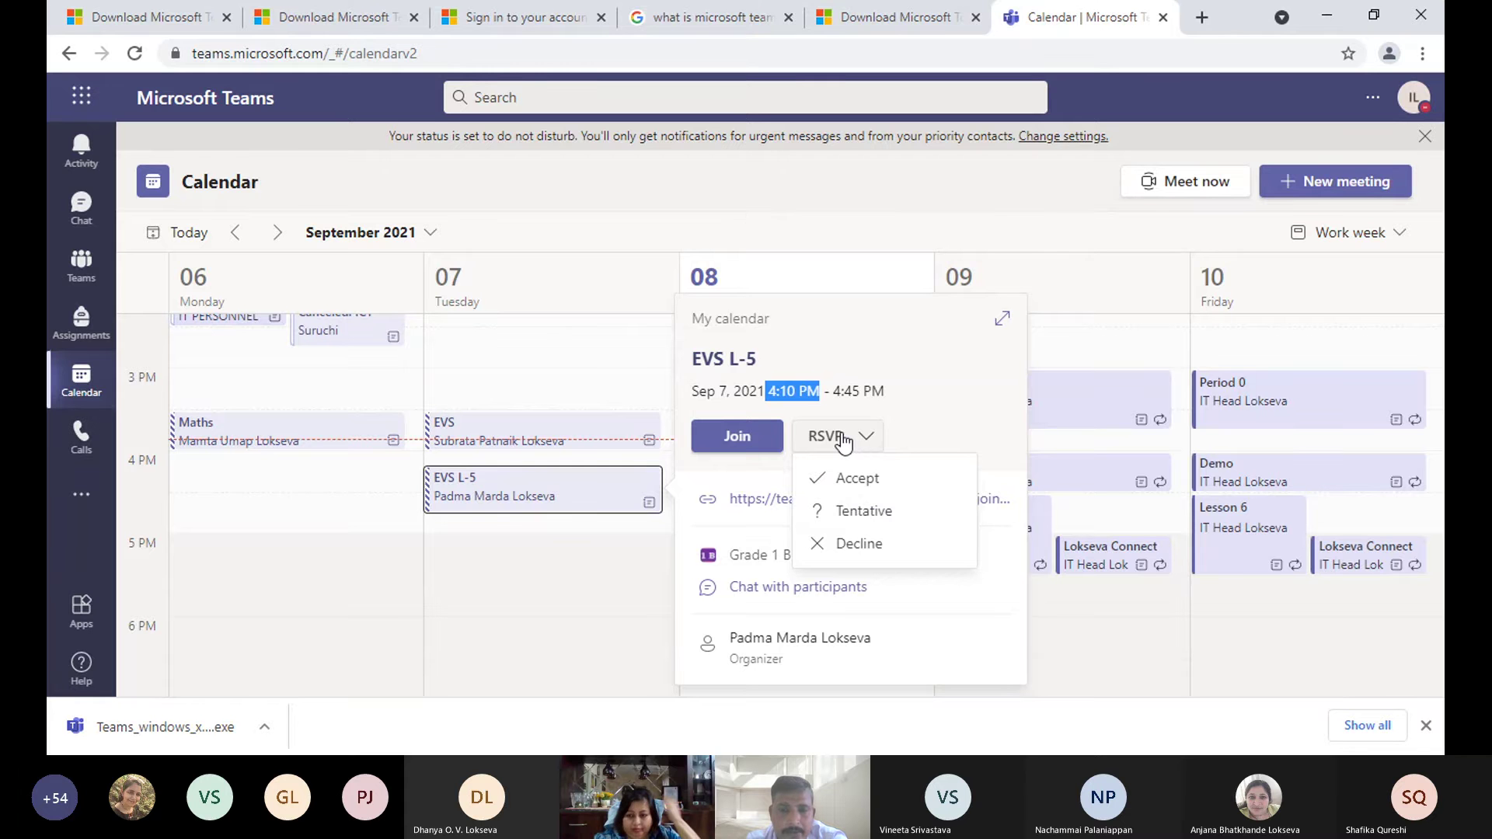
- Close EVS L-5 and bring up Edit options for Thursday's Lokseva Connect meeting
{"action": "left_click", "coordinate": [474, 585]}
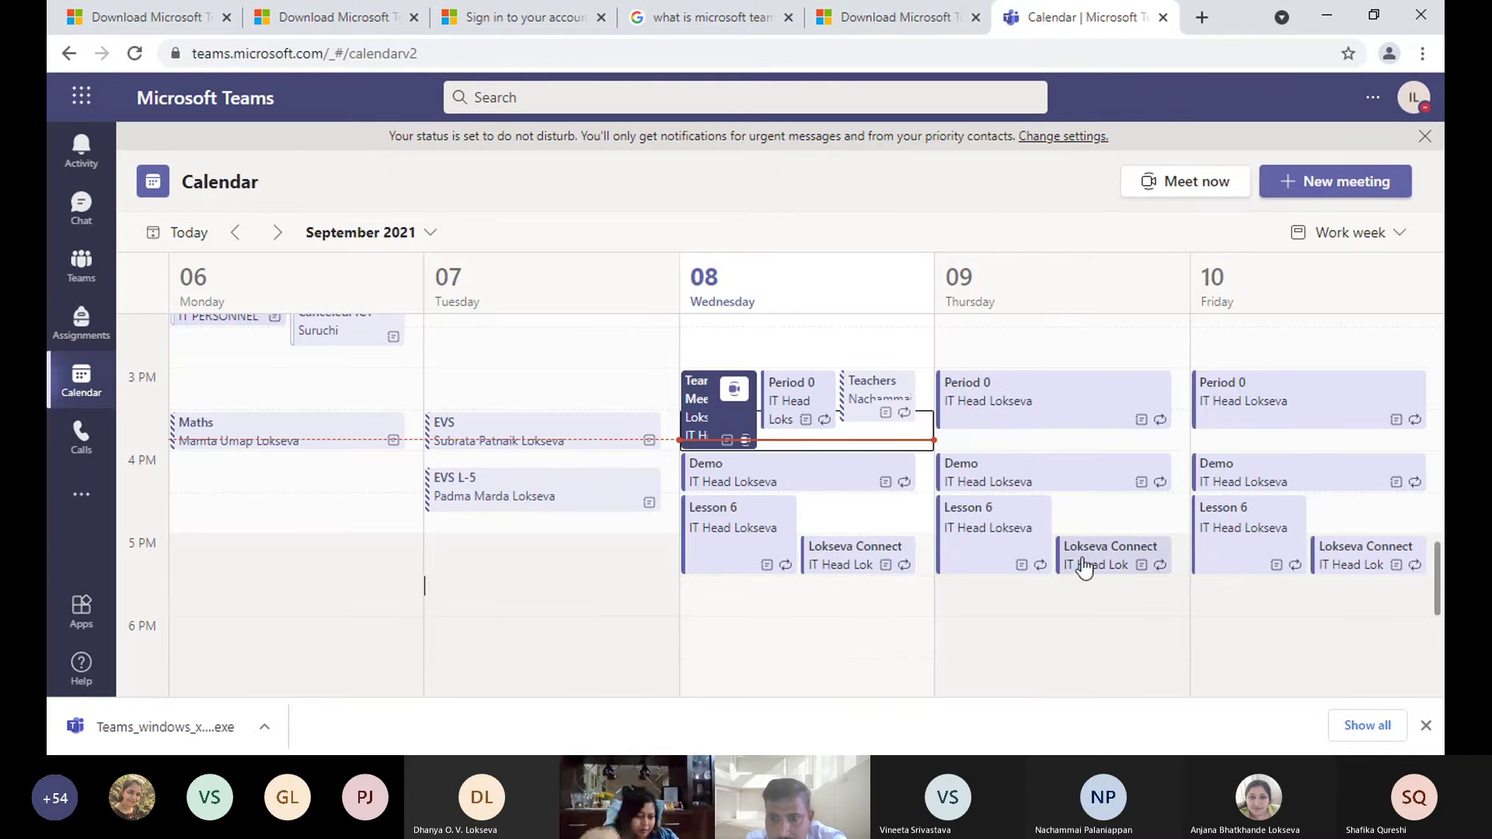
{"action": "left_click", "coordinate": [1113, 556]}
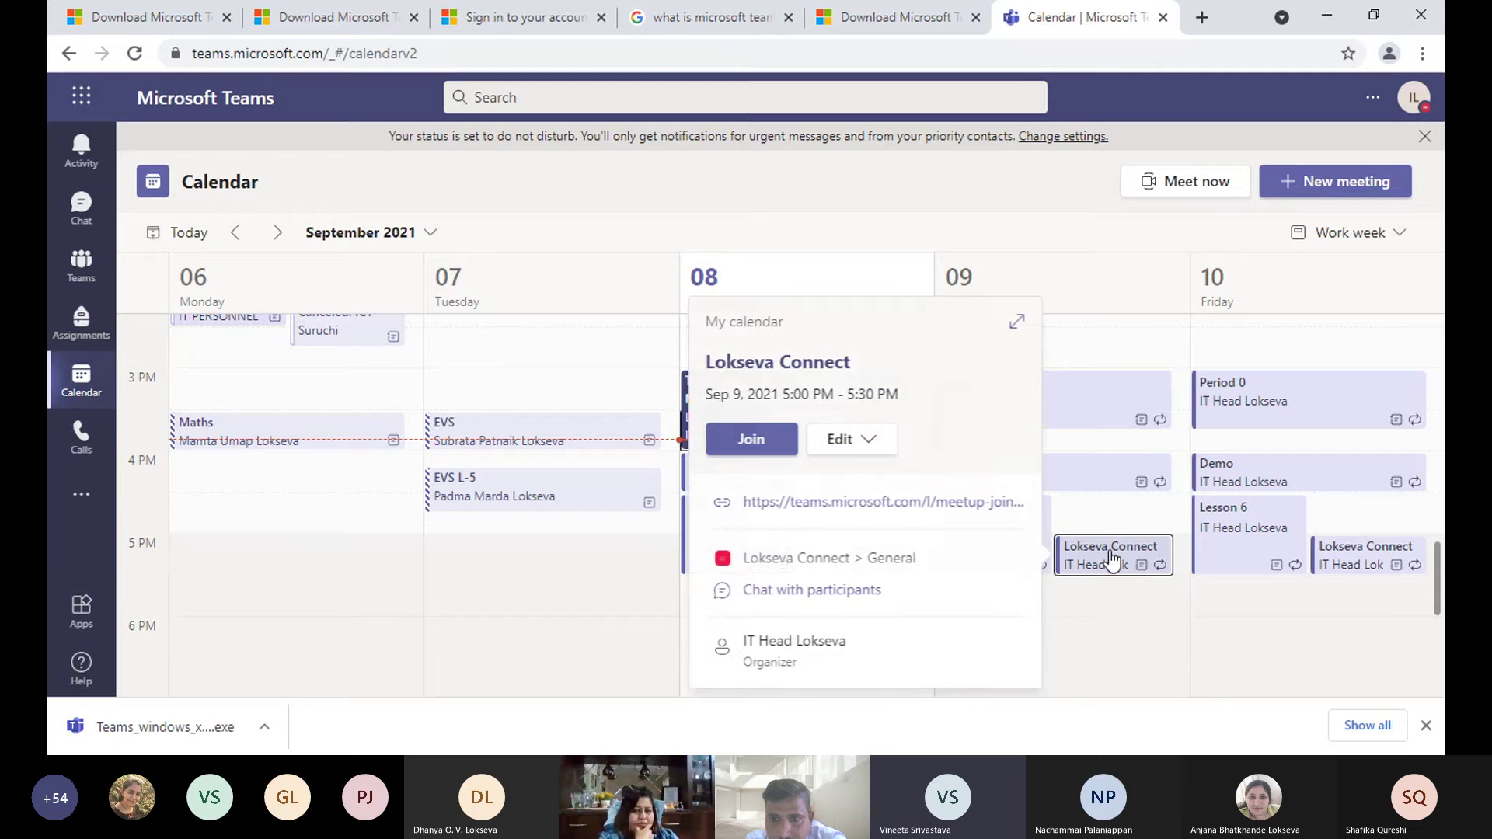
{"action": "left_click", "coordinate": [869, 448]}
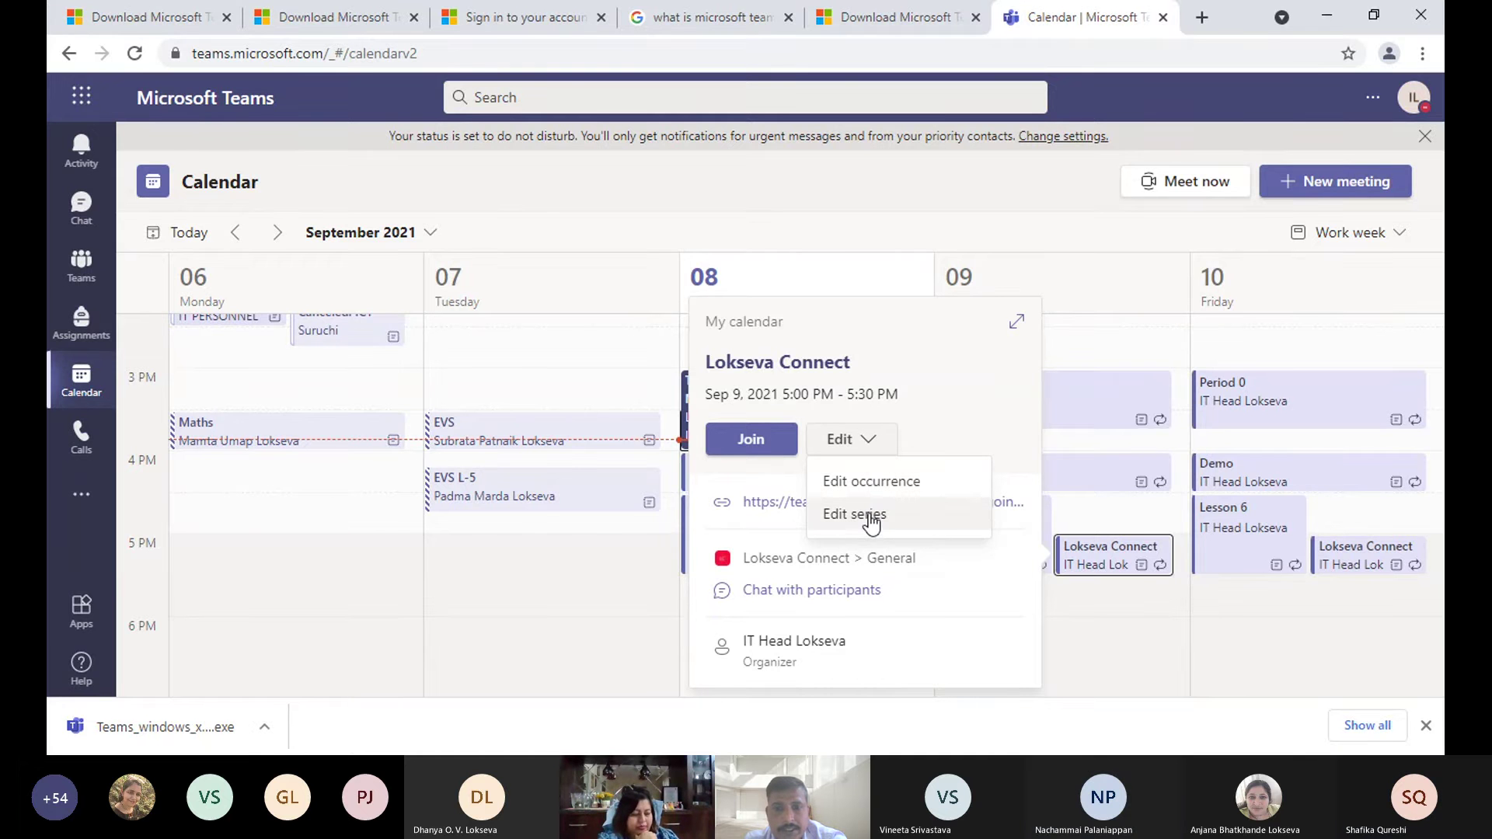
- Edit only the 9/9/2021 Lokseva Connect occurrence, review its details, and return to Calendar
{"action": "left_click", "coordinate": [874, 488]}
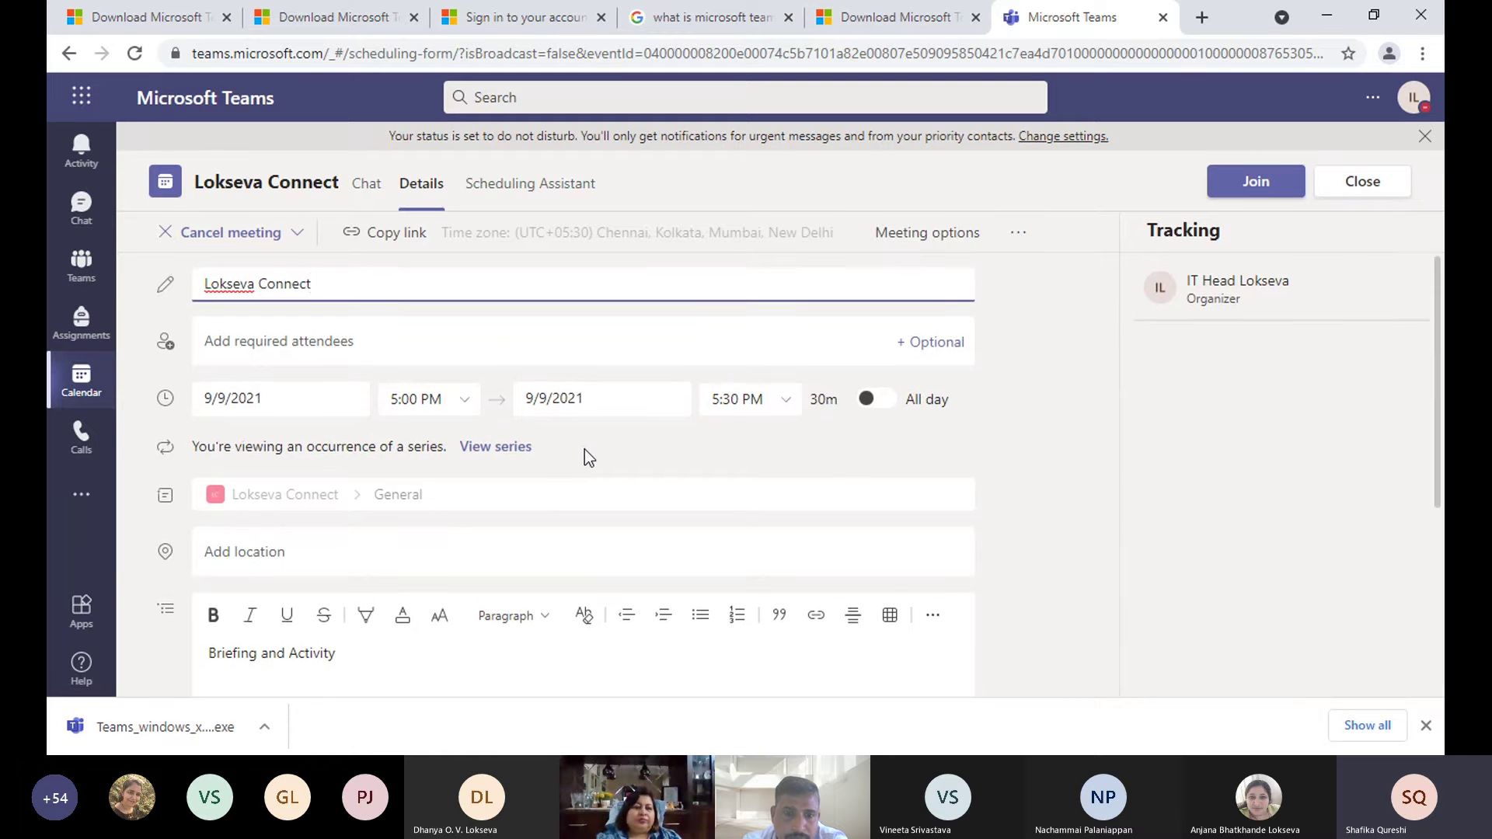
{"action": "scroll", "coordinate": [584, 449], "scroll_direction": "down", "scroll_amount": 1}
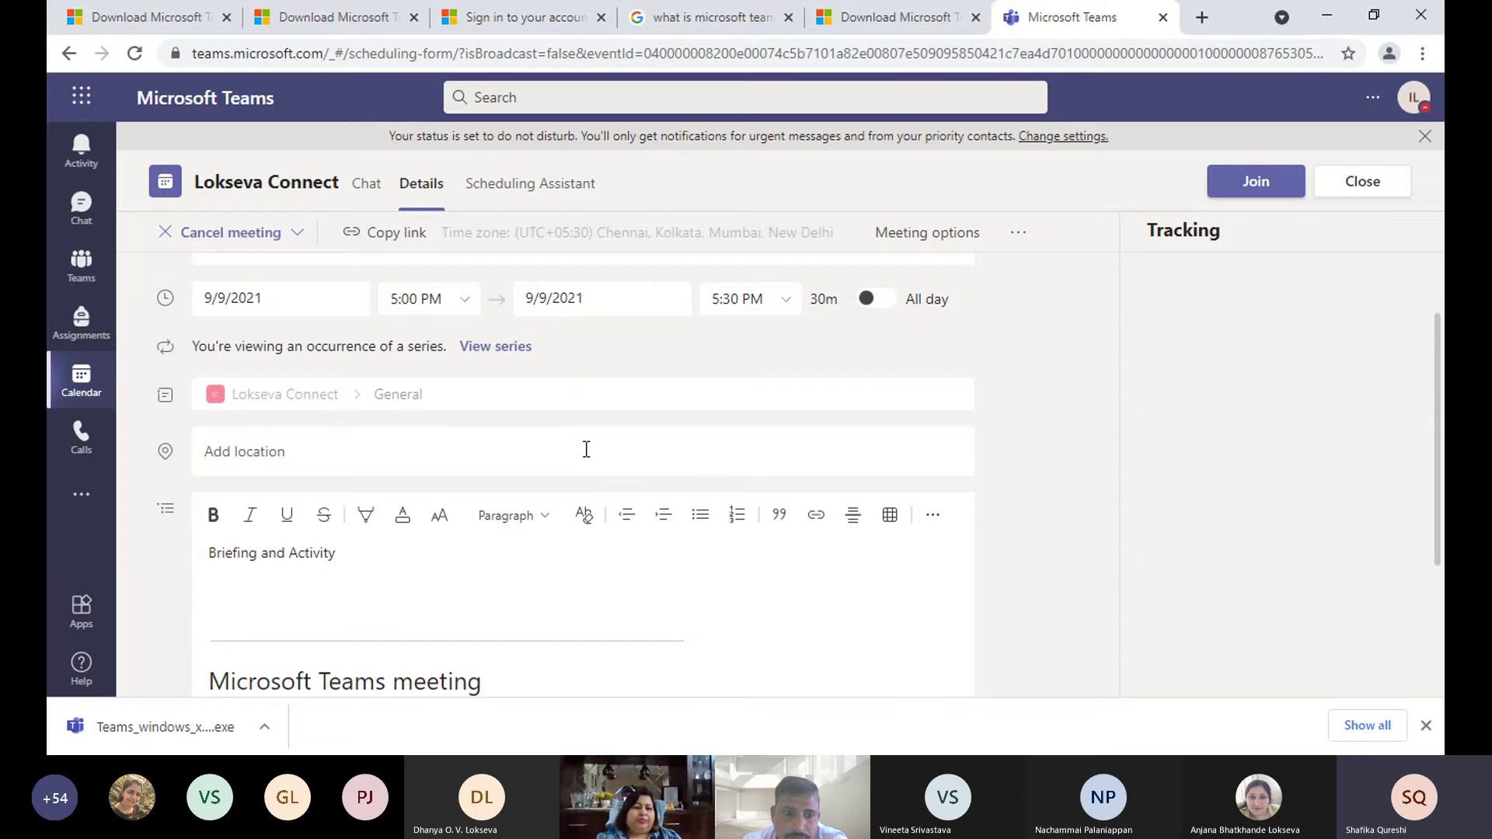
{"action": "scroll", "coordinate": [586, 449], "scroll_direction": "up", "scroll_amount": 1}
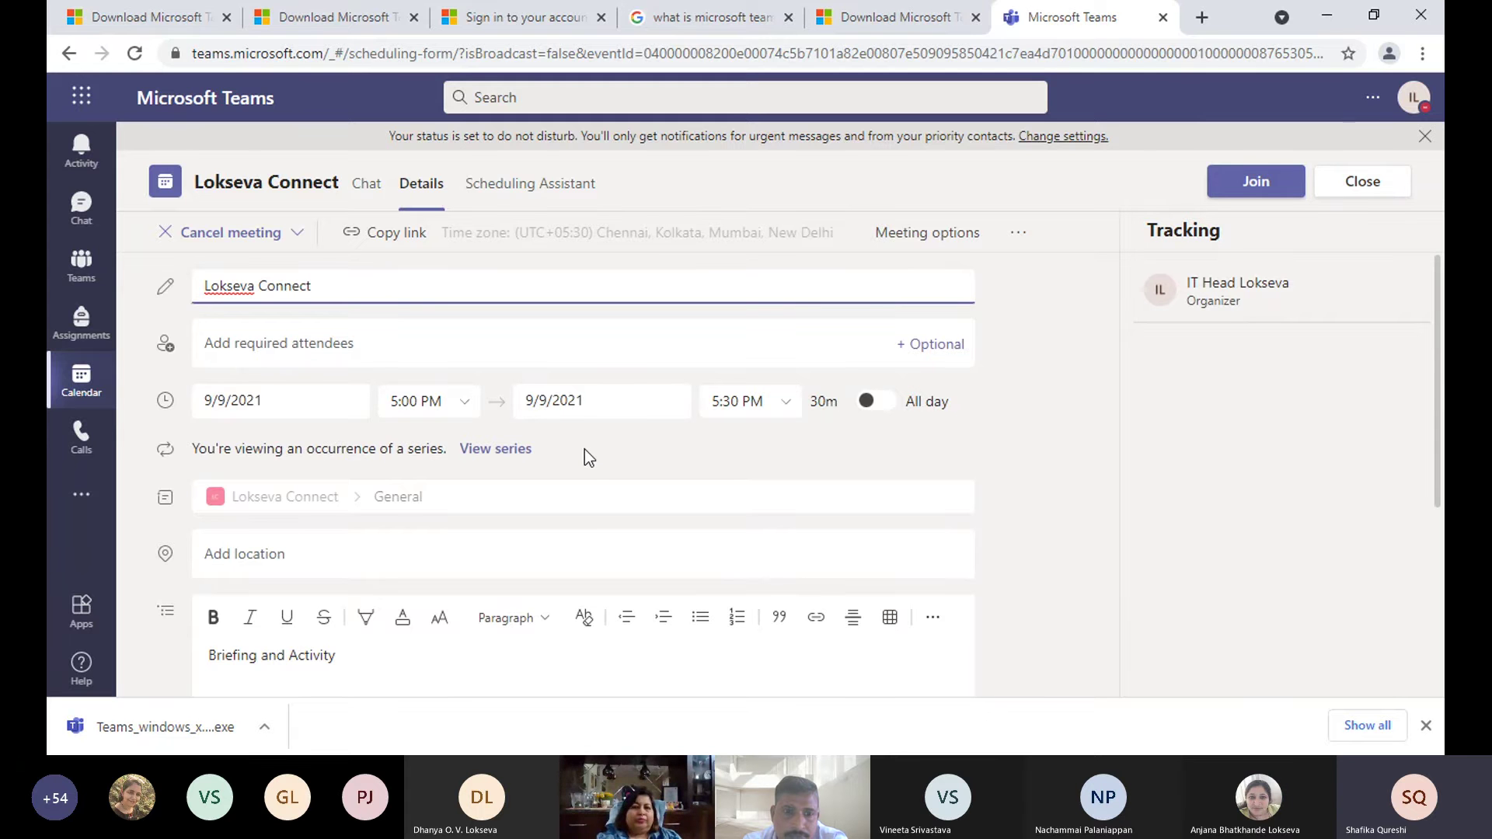
{"action": "scroll", "coordinate": [584, 449], "scroll_direction": "down", "scroll_amount": 3}
{"action": "scroll", "coordinate": [586, 449], "scroll_direction": "up", "scroll_amount": 3}
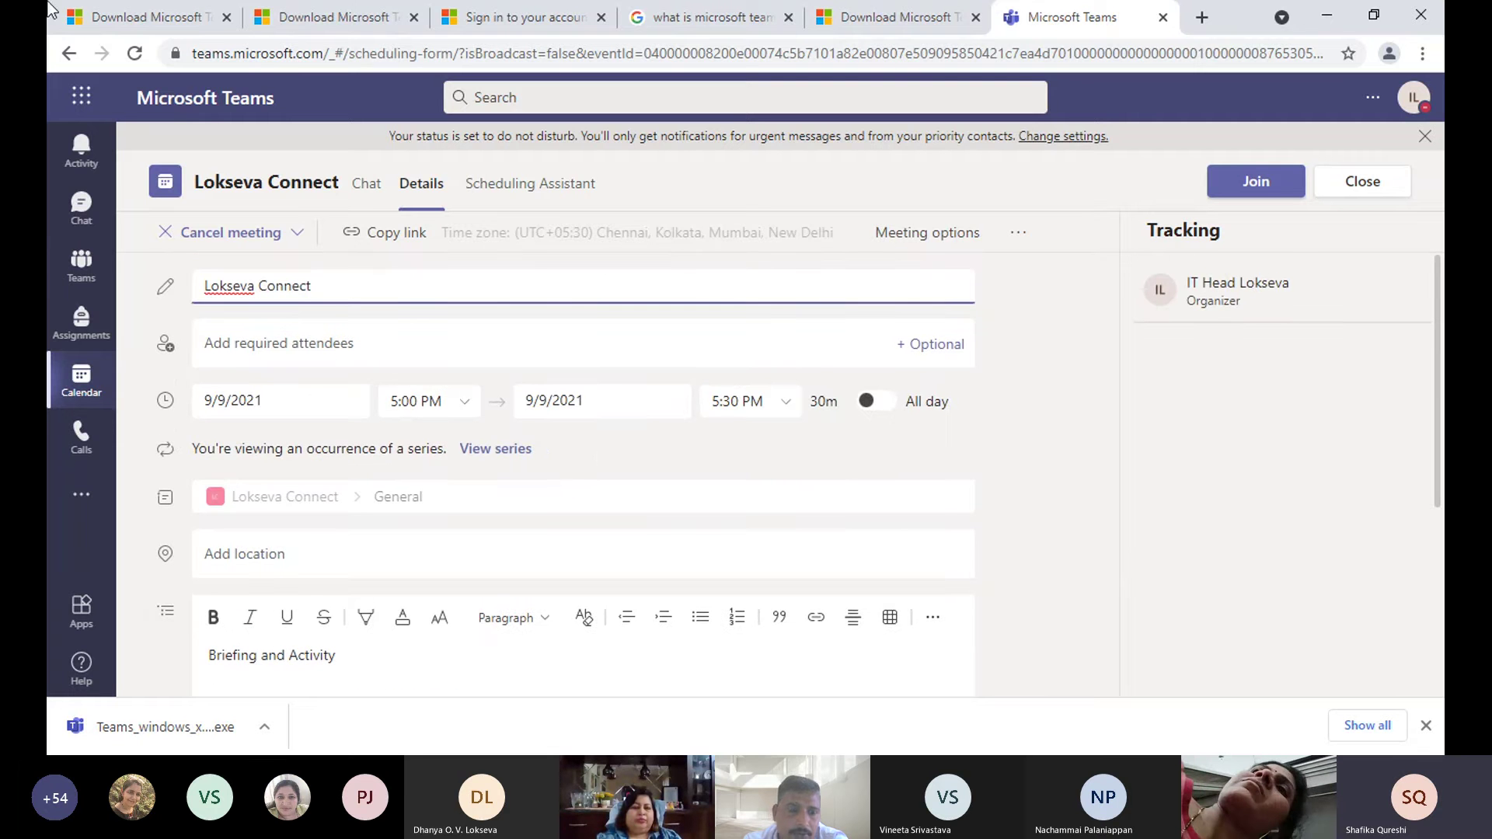
{"action": "left_click", "coordinate": [79, 387]}
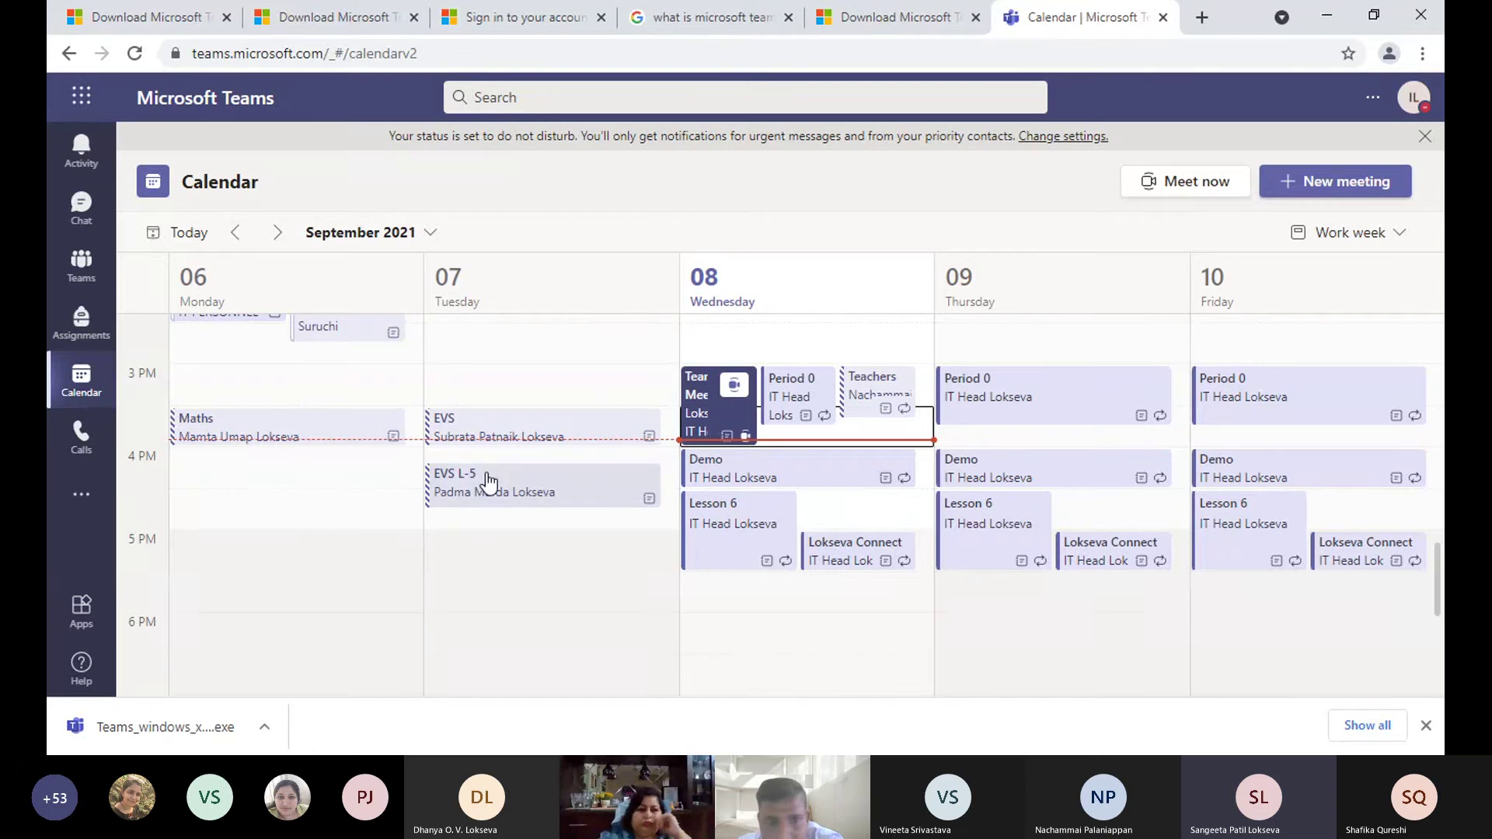
- Start a new meeting and try Weekly, Monthly and Yearly repeat options
{"action": "left_click", "coordinate": [1365, 195]}
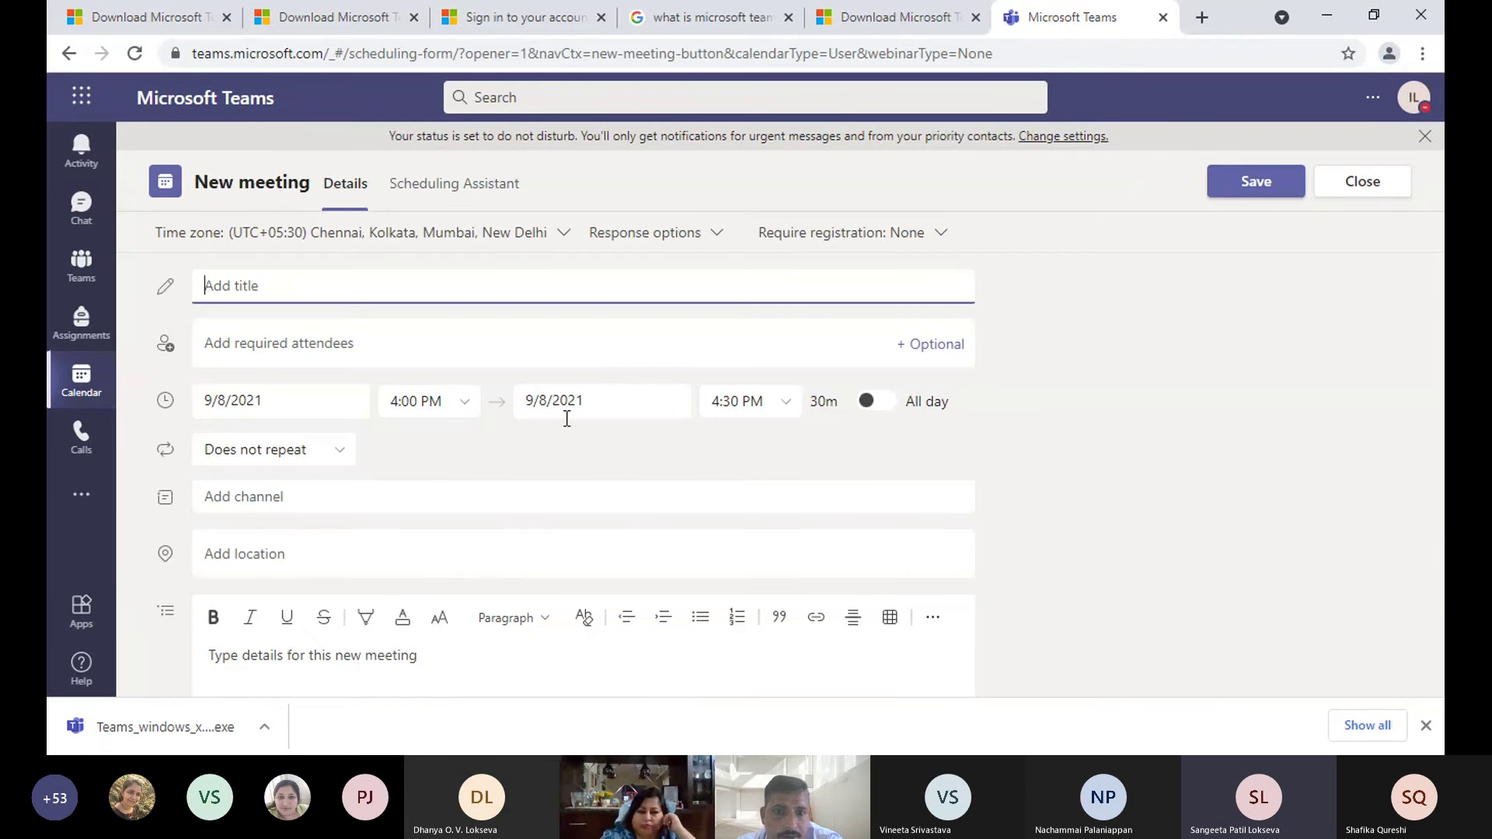
{"action": "scroll", "coordinate": [302, 481], "scroll_direction": "down", "scroll_amount": 1}
{"action": "left_click", "coordinate": [284, 351]}
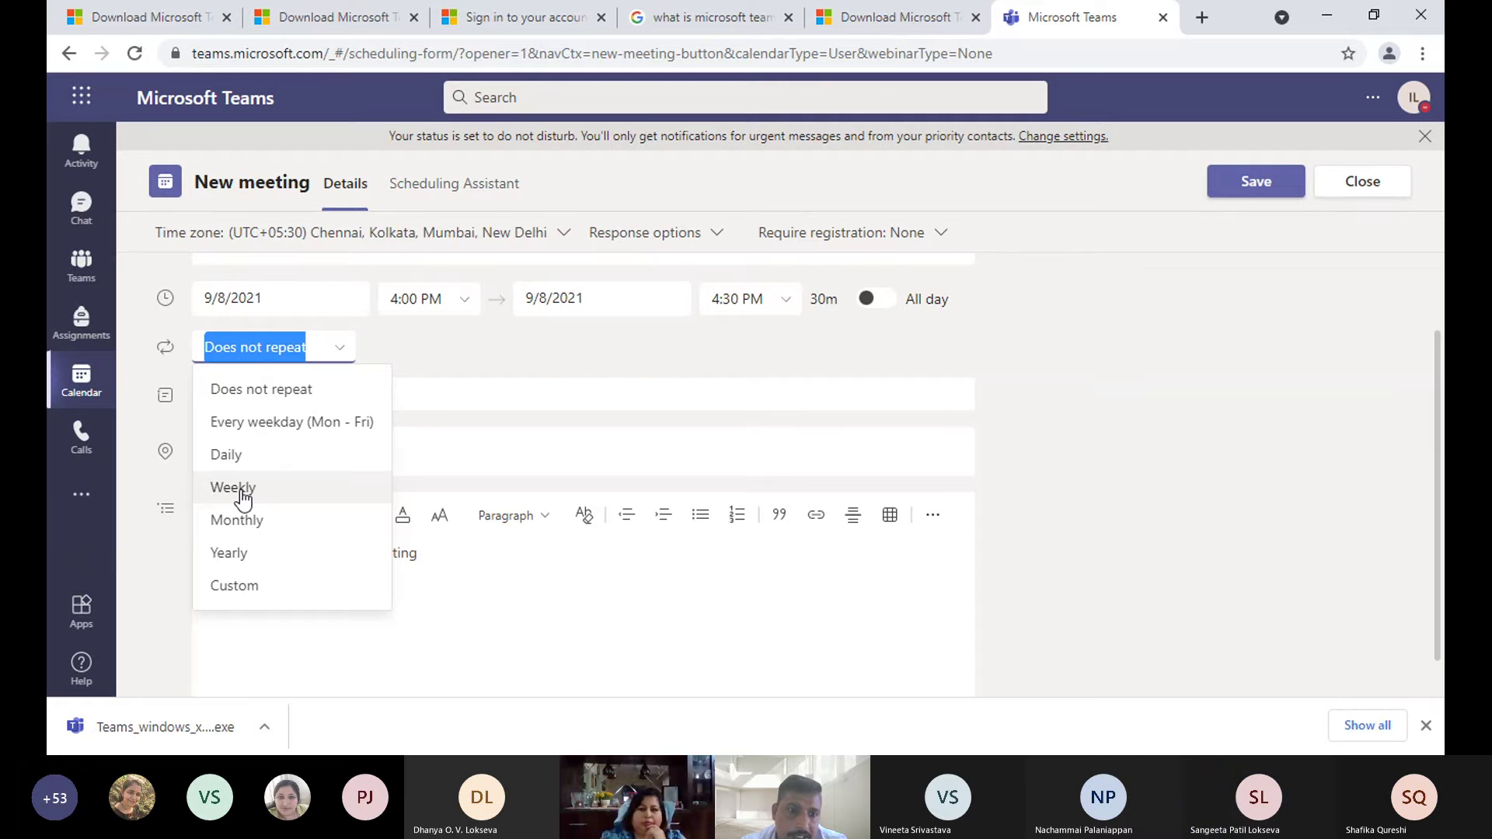
{"action": "left_click", "coordinate": [241, 489]}
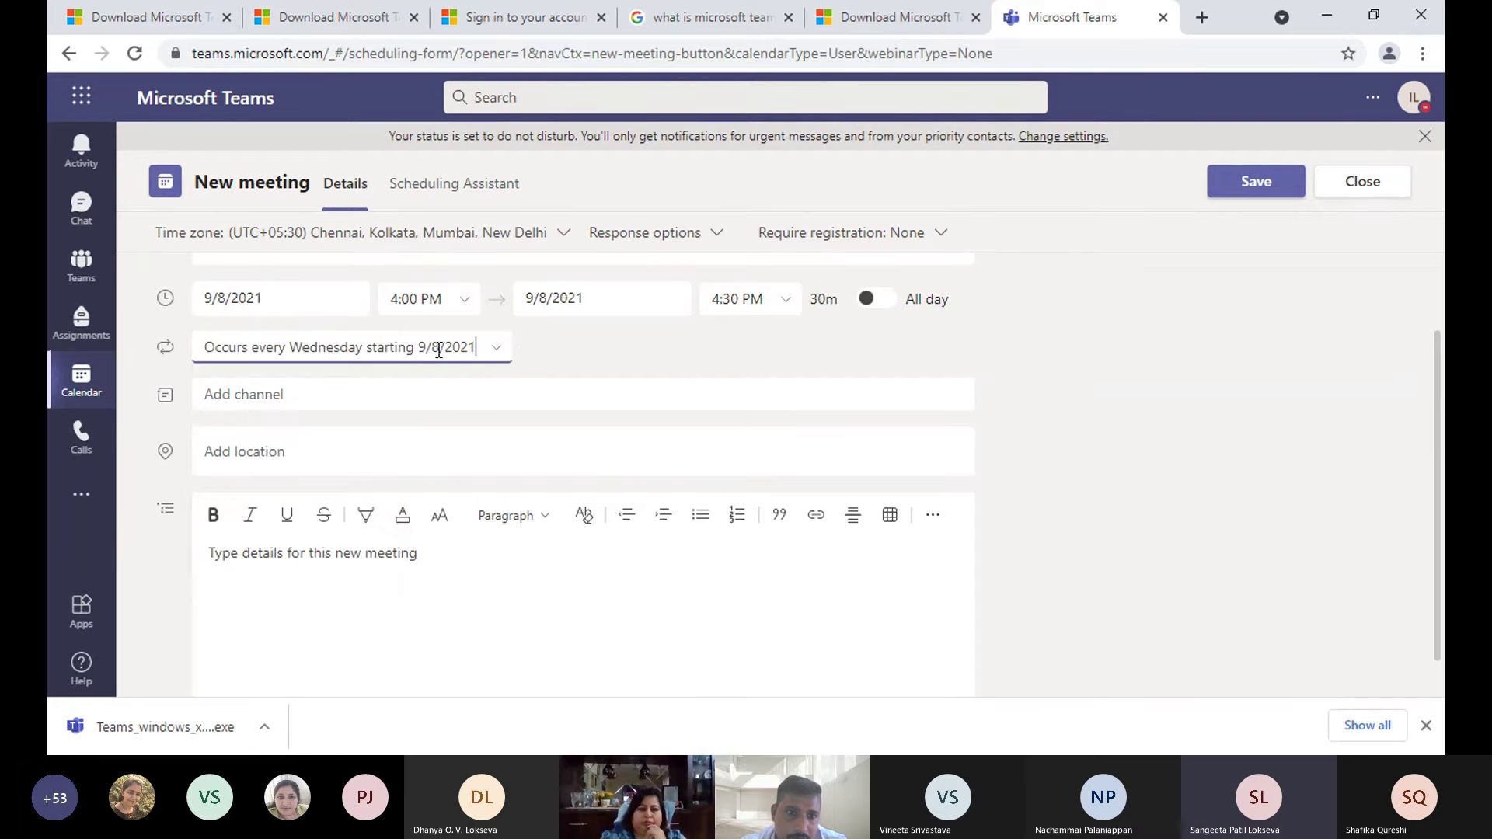
{"action": "left_click", "coordinate": [498, 350]}
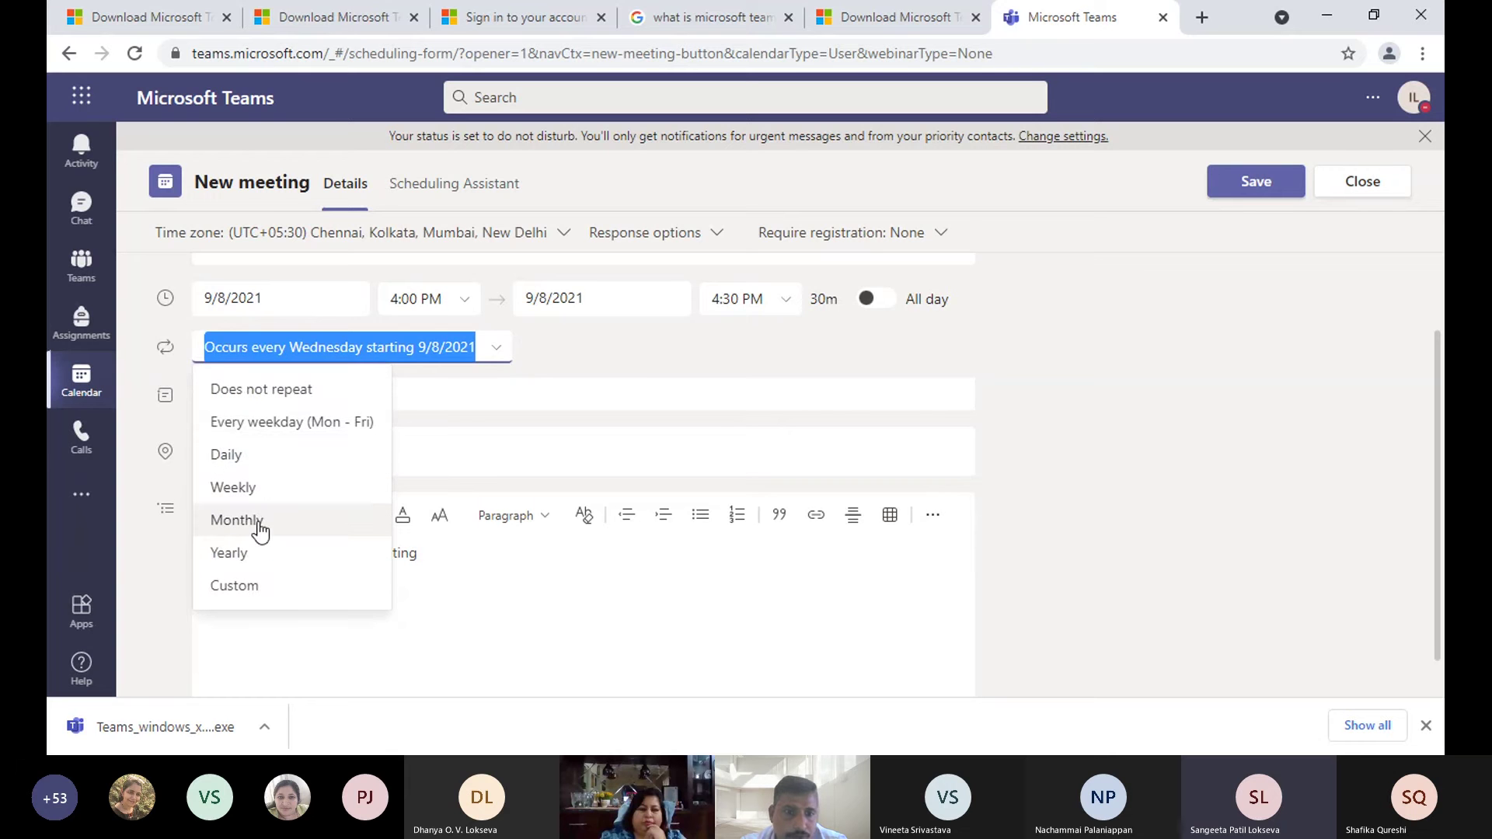
{"action": "left_click", "coordinate": [259, 531]}
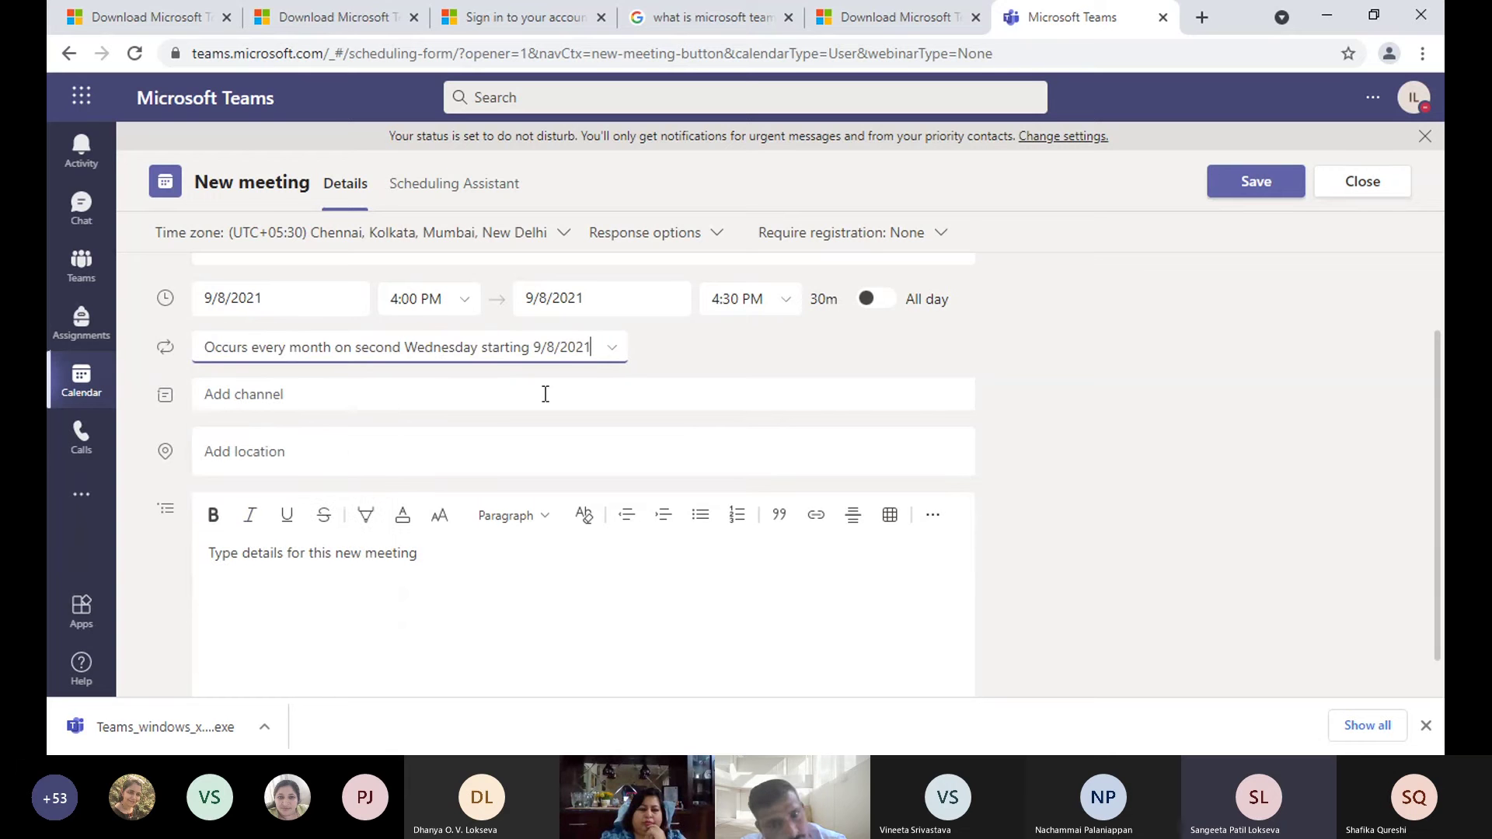
{"action": "left_click", "coordinate": [613, 348]}
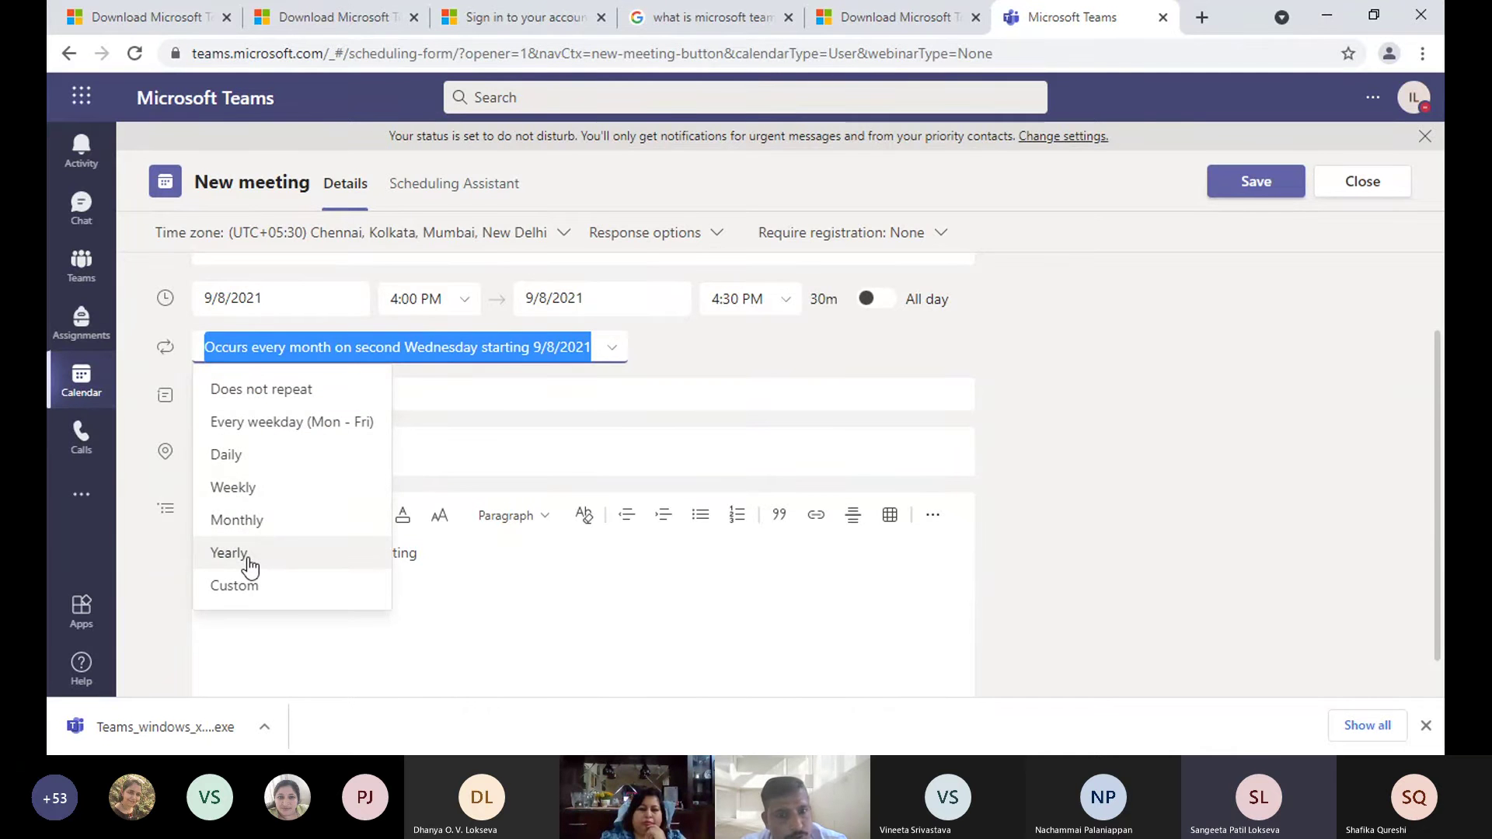
{"action": "left_click", "coordinate": [249, 566]}
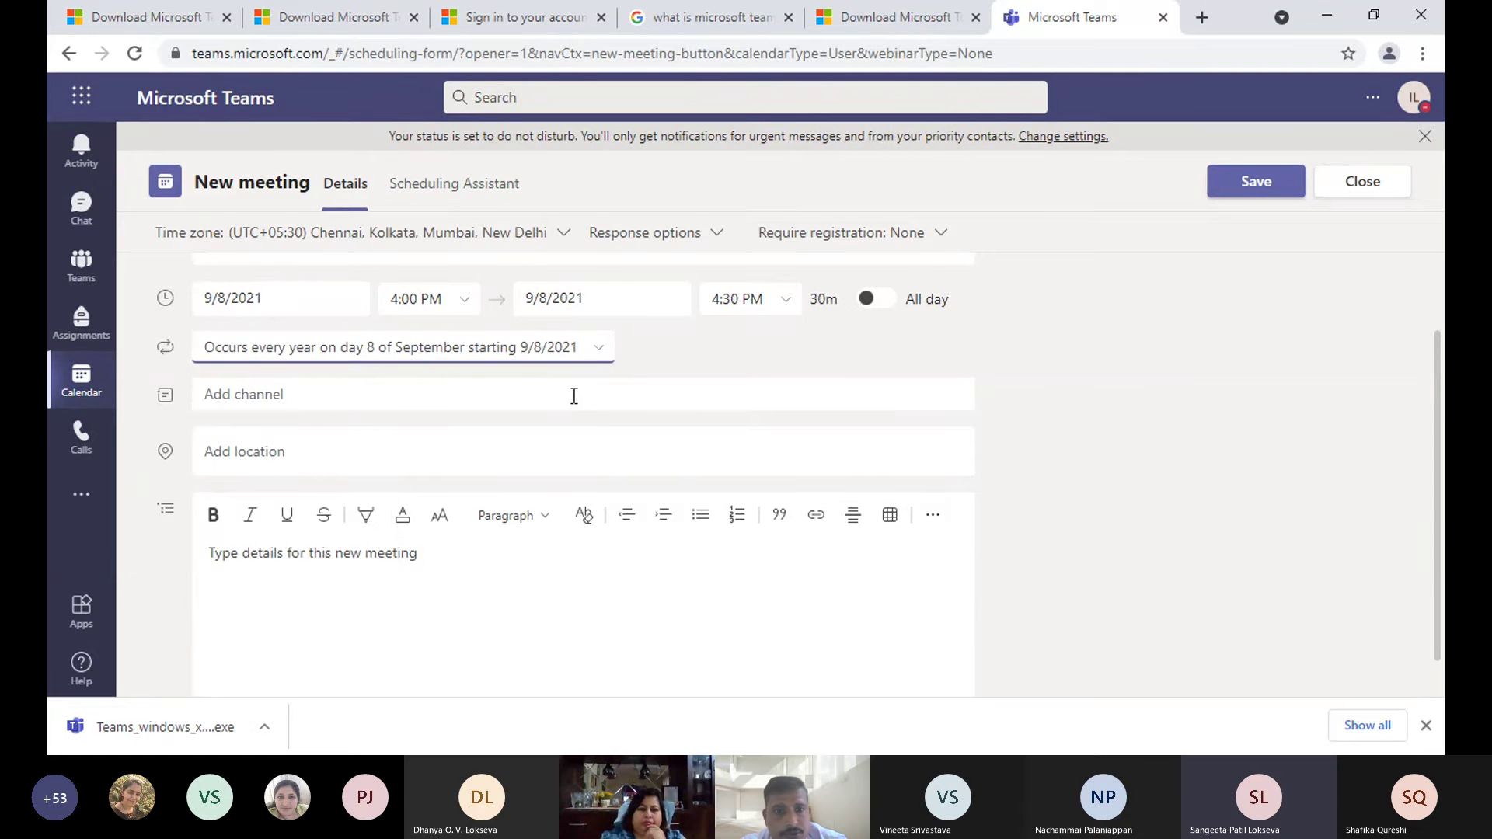
- Set the repeat back to Monthly, then close the draft and discard it
{"action": "left_click", "coordinate": [604, 350]}
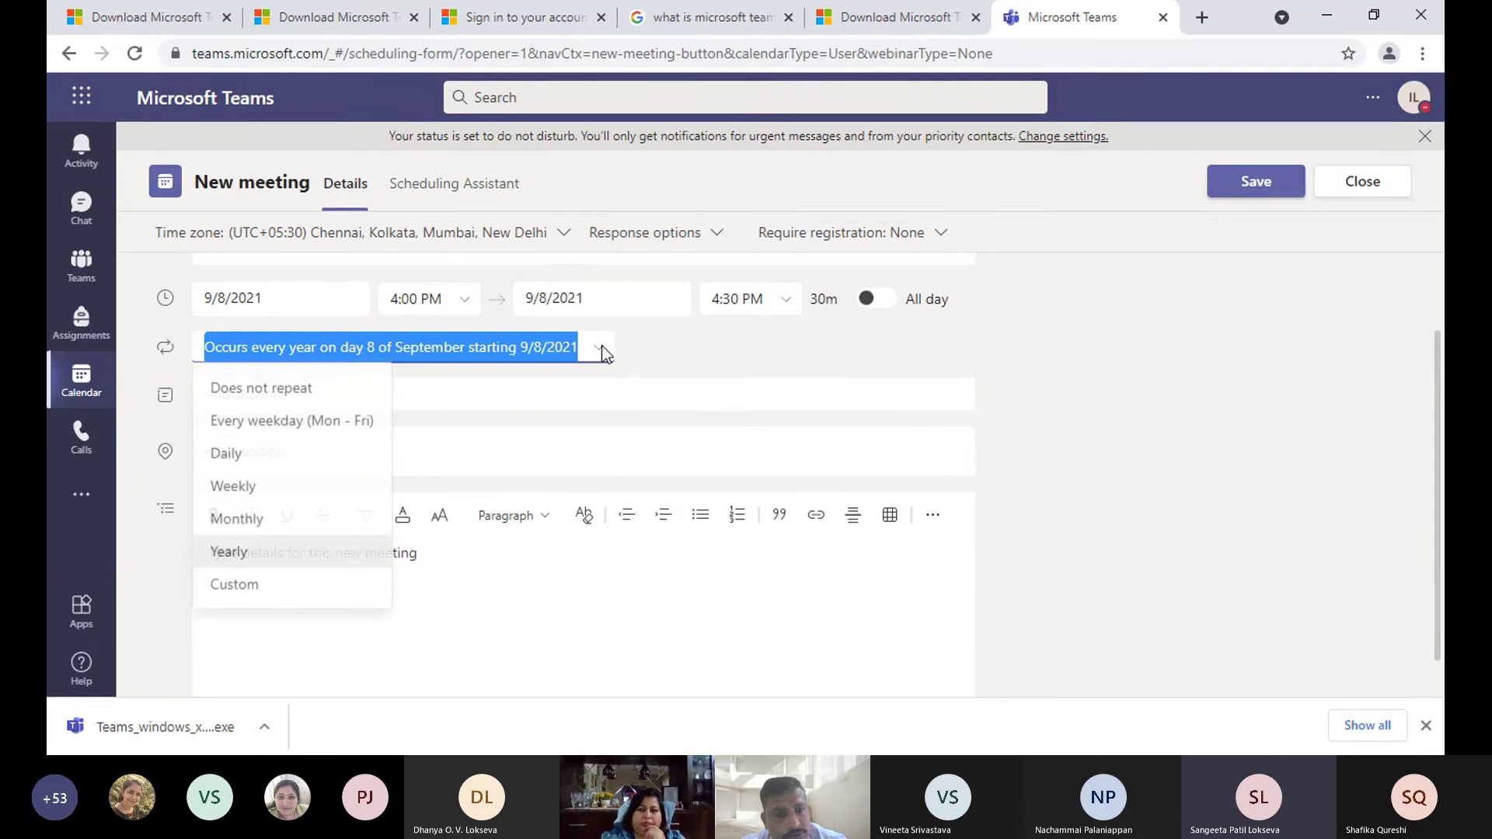
{"action": "key", "text": "Up"}
{"action": "key", "text": "Return"}
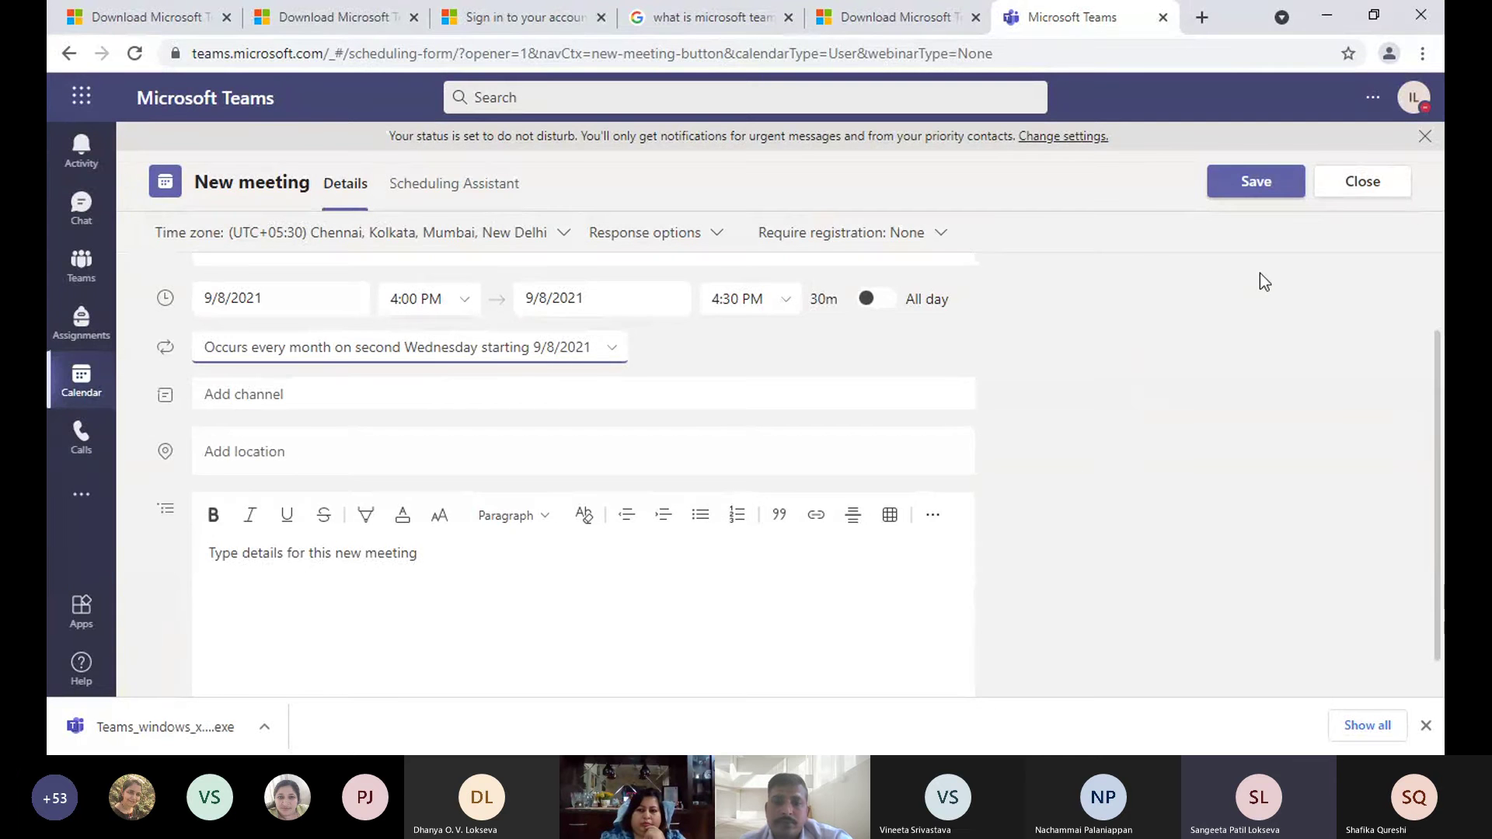
{"action": "key", "text": "Escape"}
{"action": "left_click", "coordinate": [827, 434]}
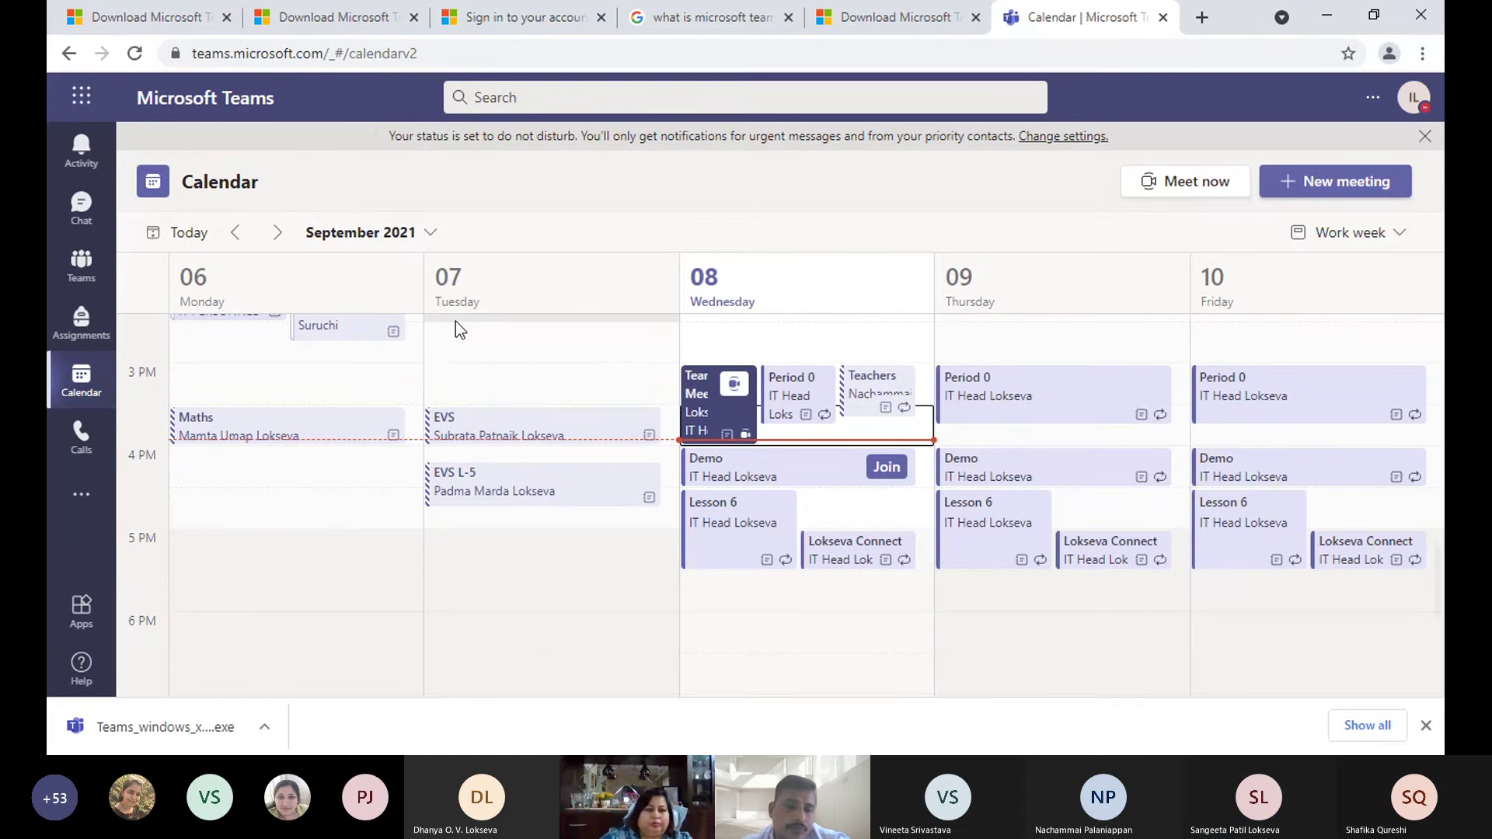
- Scroll the September 6–10 week to review the Maths, EVS, EVS L-5, Demo and Lokseva Connect meetings
{"action": "scroll", "coordinate": [567, 427], "scroll_direction": "up", "scroll_amount": 4}
{"action": "scroll", "coordinate": [570, 431], "scroll_direction": "up", "scroll_amount": 10}
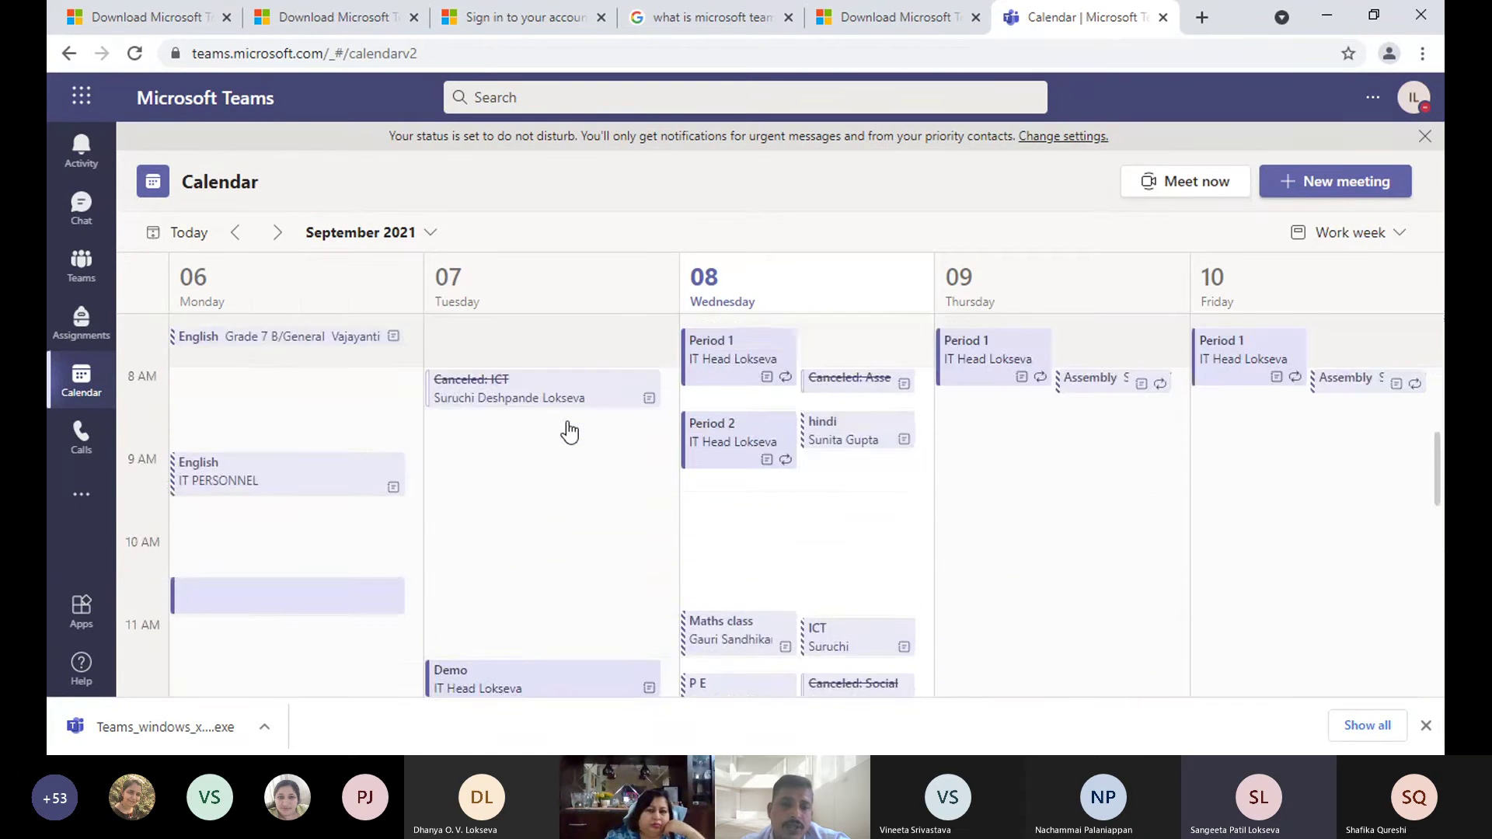
{"action": "scroll", "coordinate": [567, 422], "scroll_direction": "down", "scroll_amount": 7}
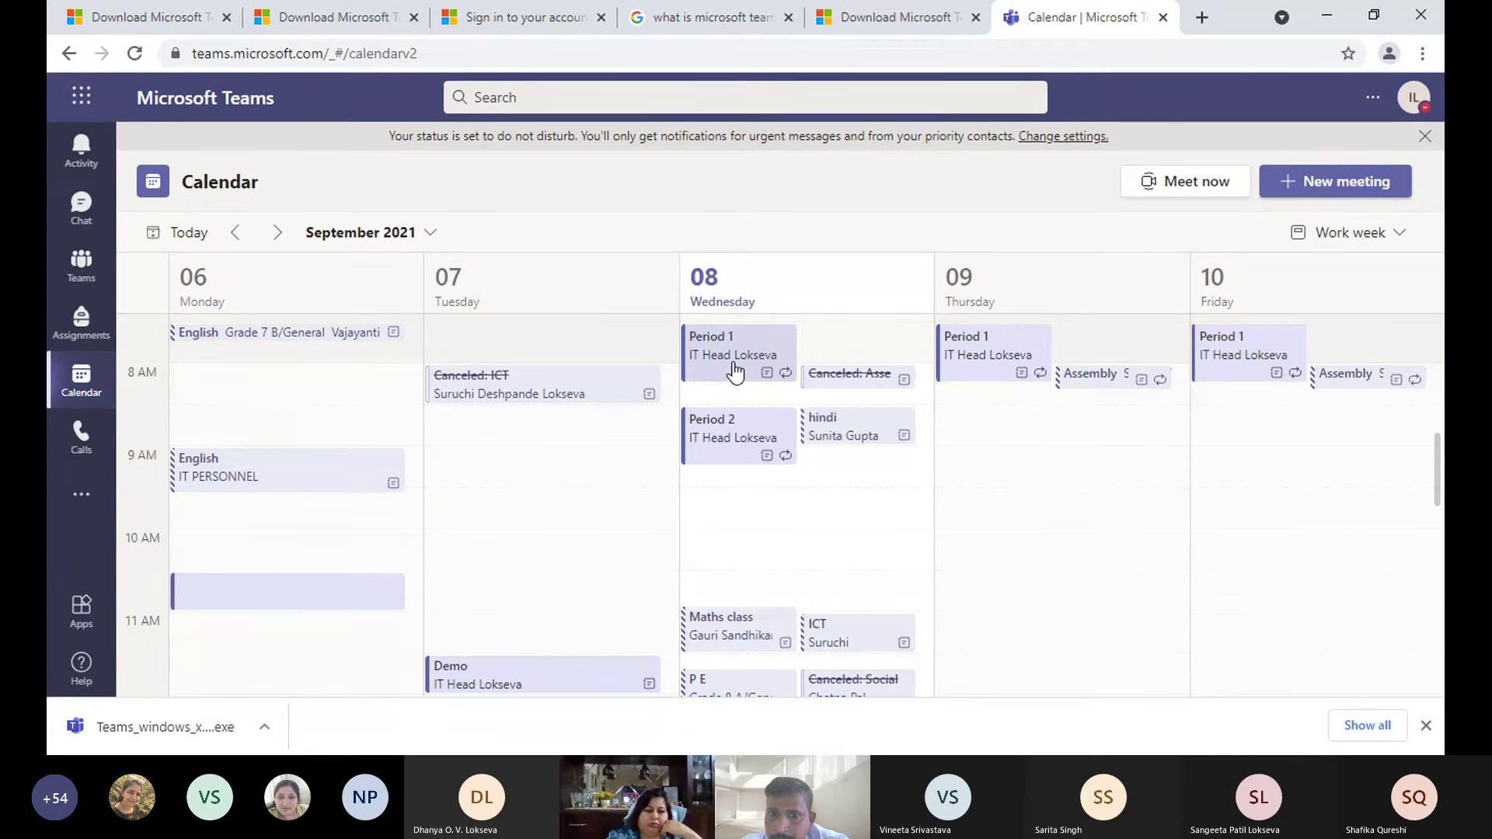
{"action": "scroll", "coordinate": [734, 369], "scroll_direction": "down", "scroll_amount": 3}
{"action": "scroll", "coordinate": [734, 366], "scroll_direction": "down", "scroll_amount": 2}
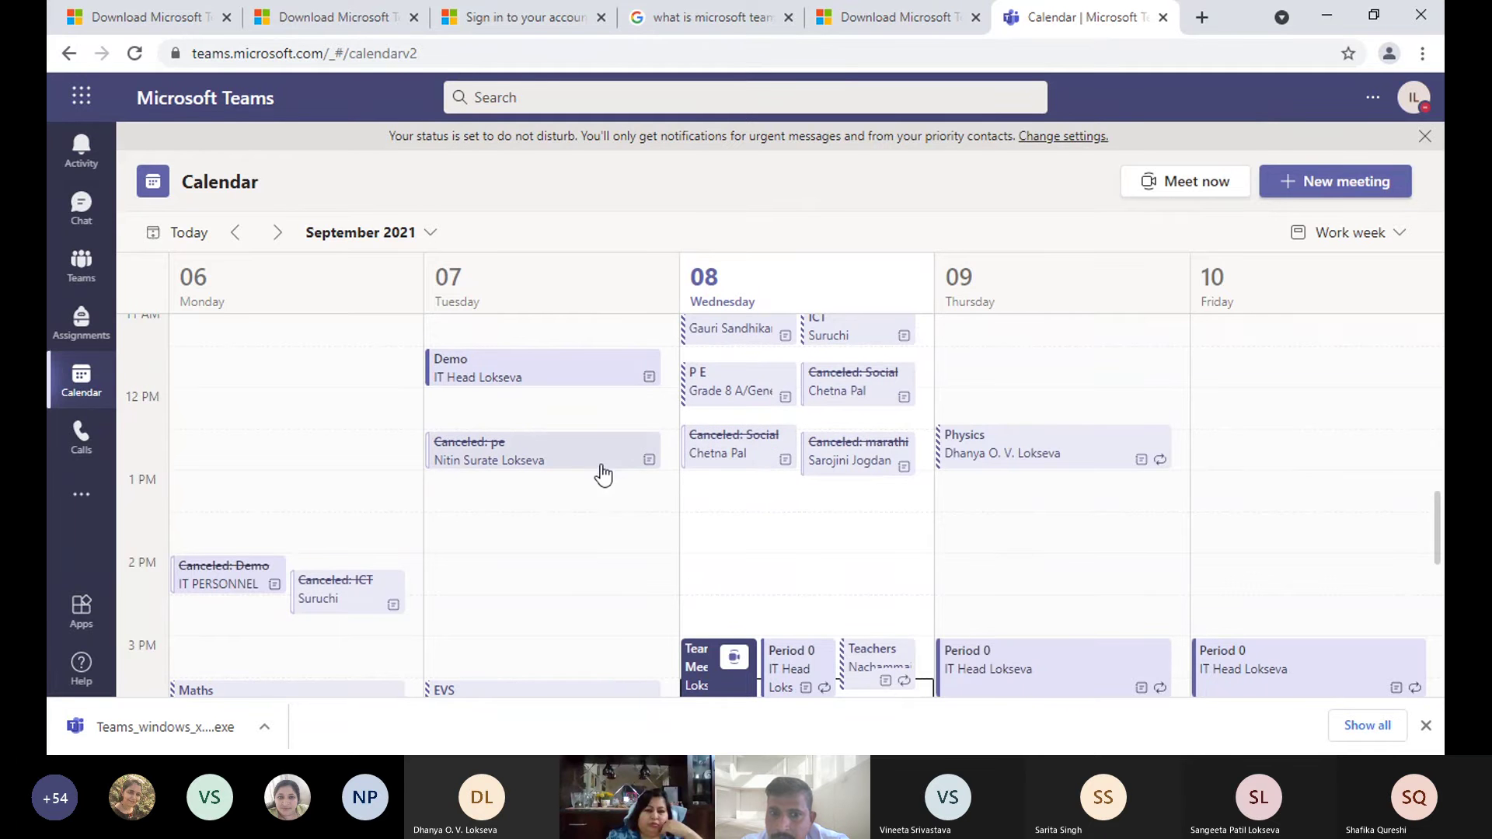
{"action": "scroll", "coordinate": [596, 464], "scroll_direction": "down", "scroll_amount": 2}
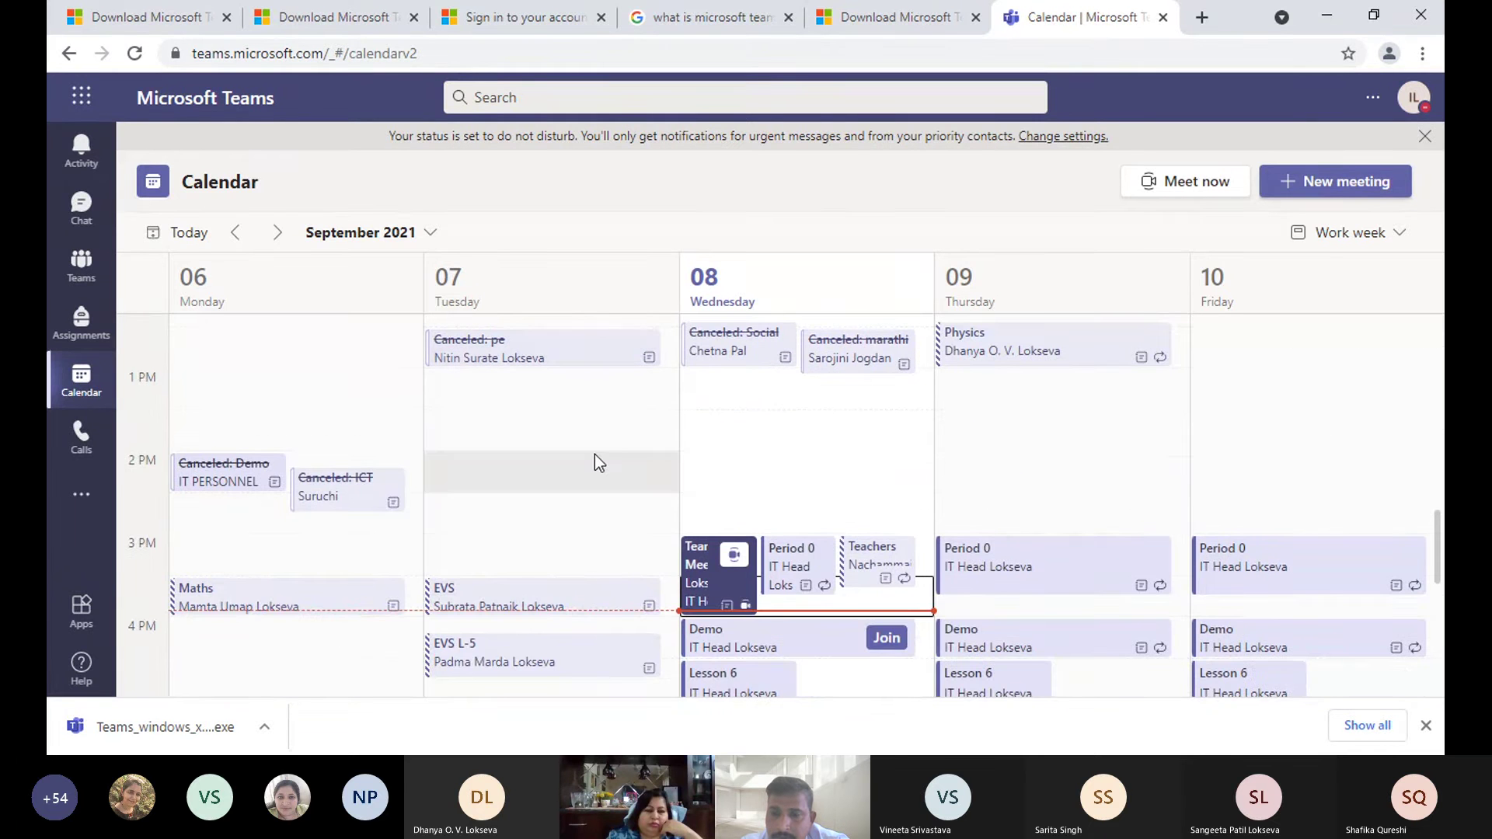
{"action": "scroll", "coordinate": [594, 463], "scroll_direction": "down", "scroll_amount": 4}
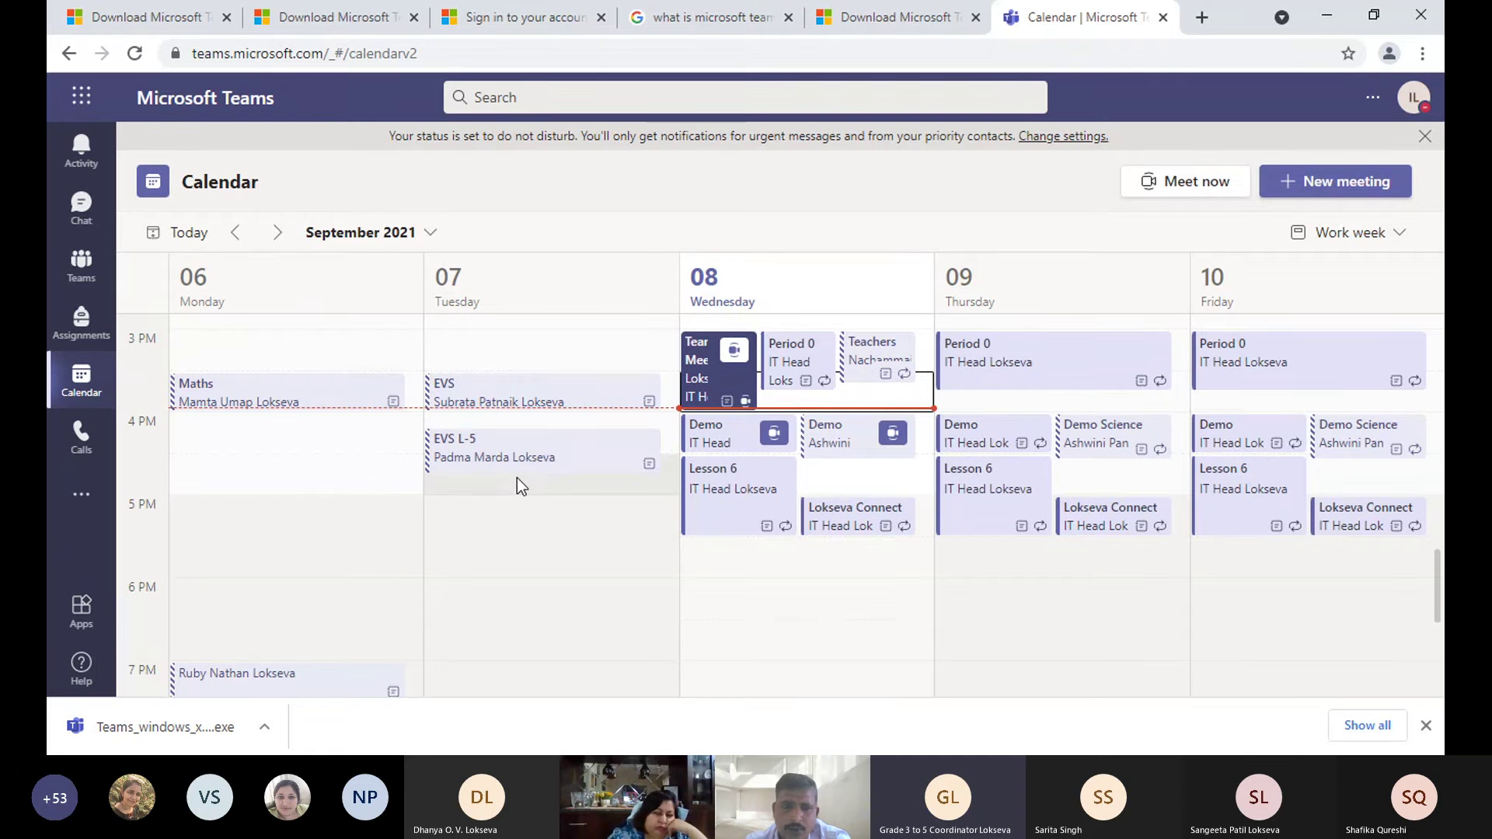
- In Grade 9 A's SST channel, begin scheduling a new channel meeting
{"action": "left_click", "coordinate": [81, 265]}
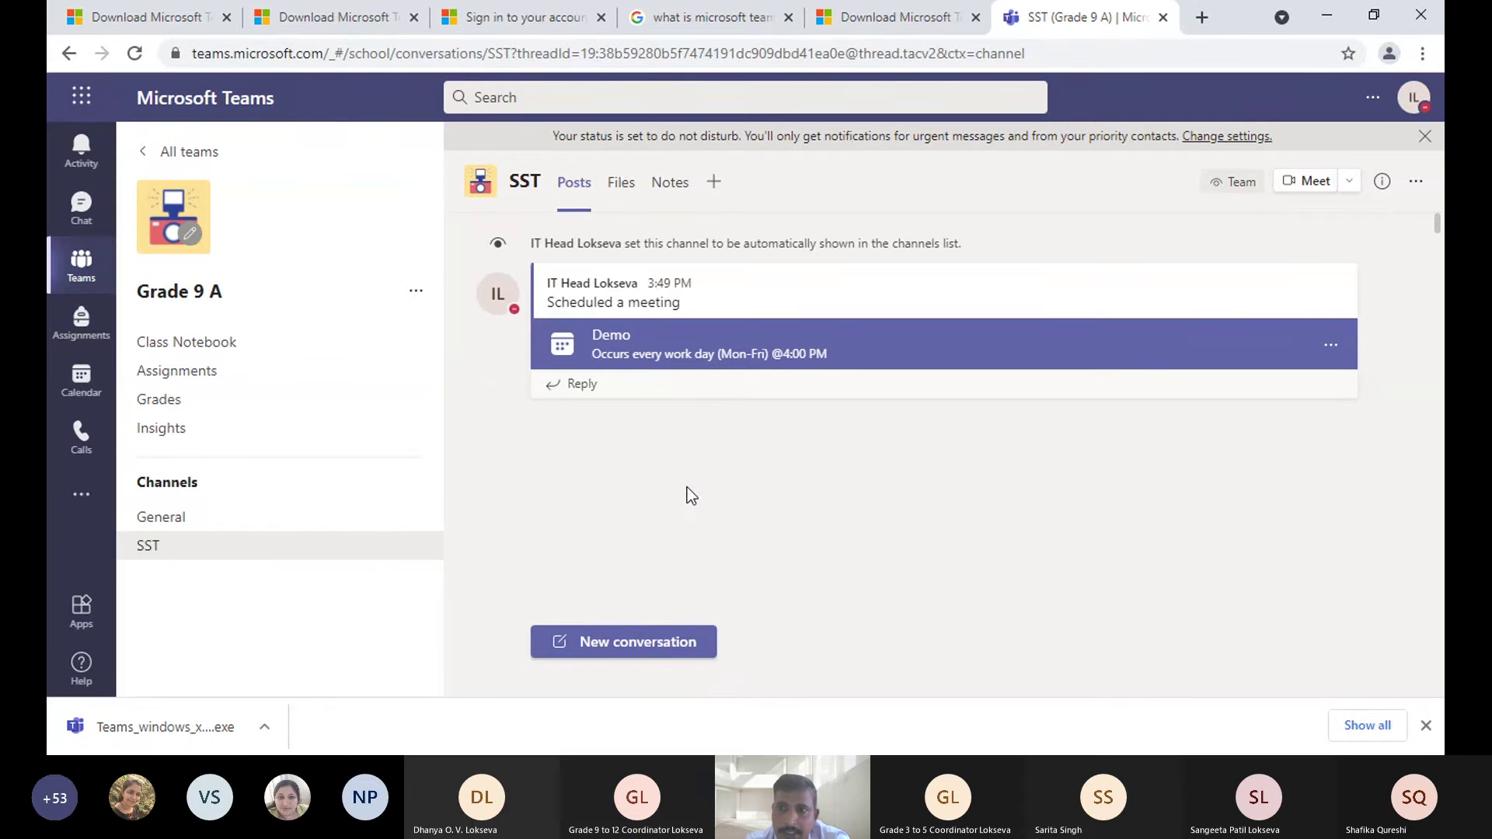
{"action": "left_click", "coordinate": [1349, 182]}
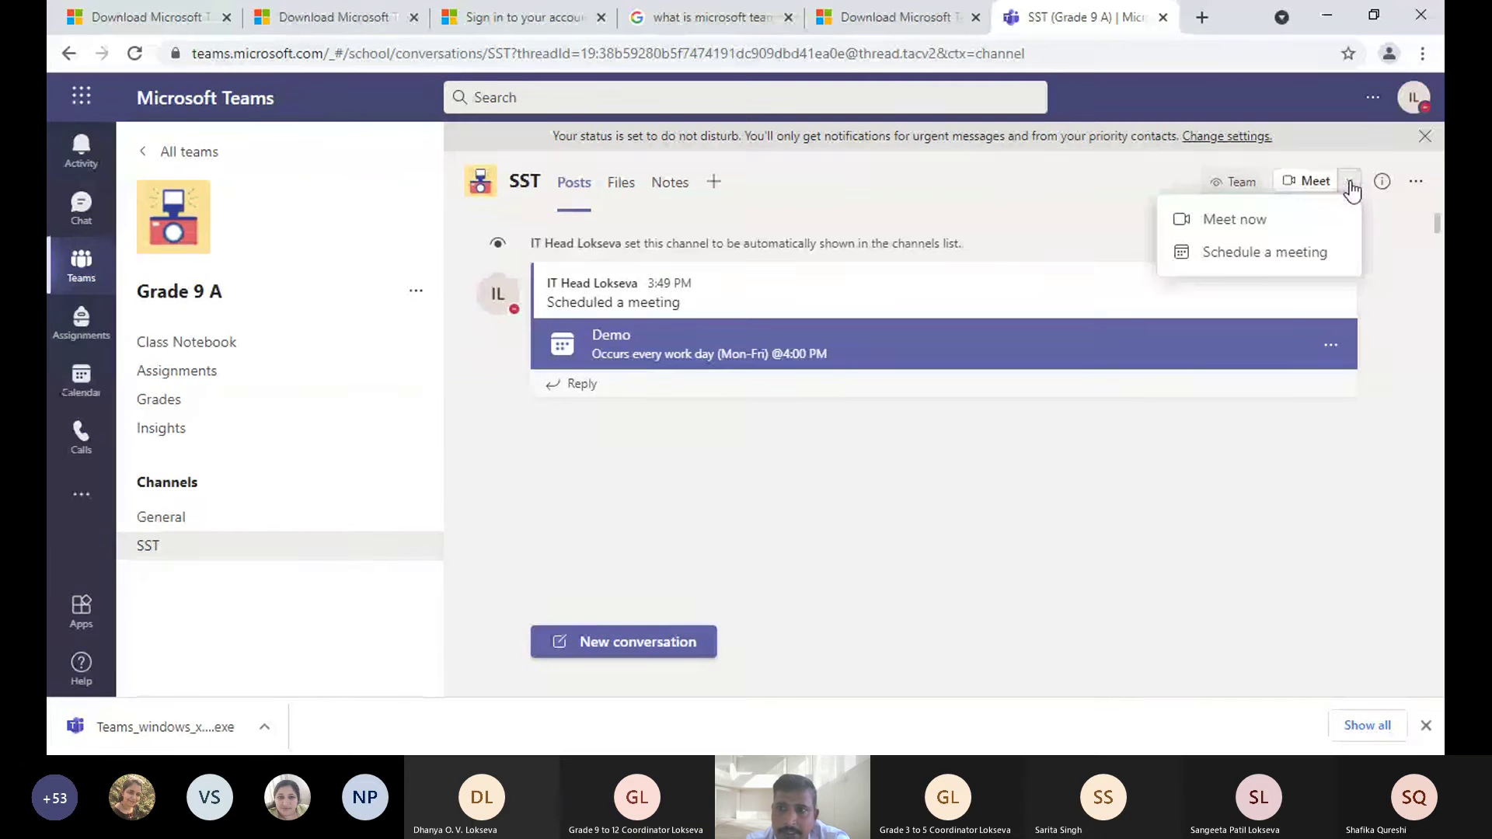
{"action": "left_click", "coordinate": [1259, 262]}
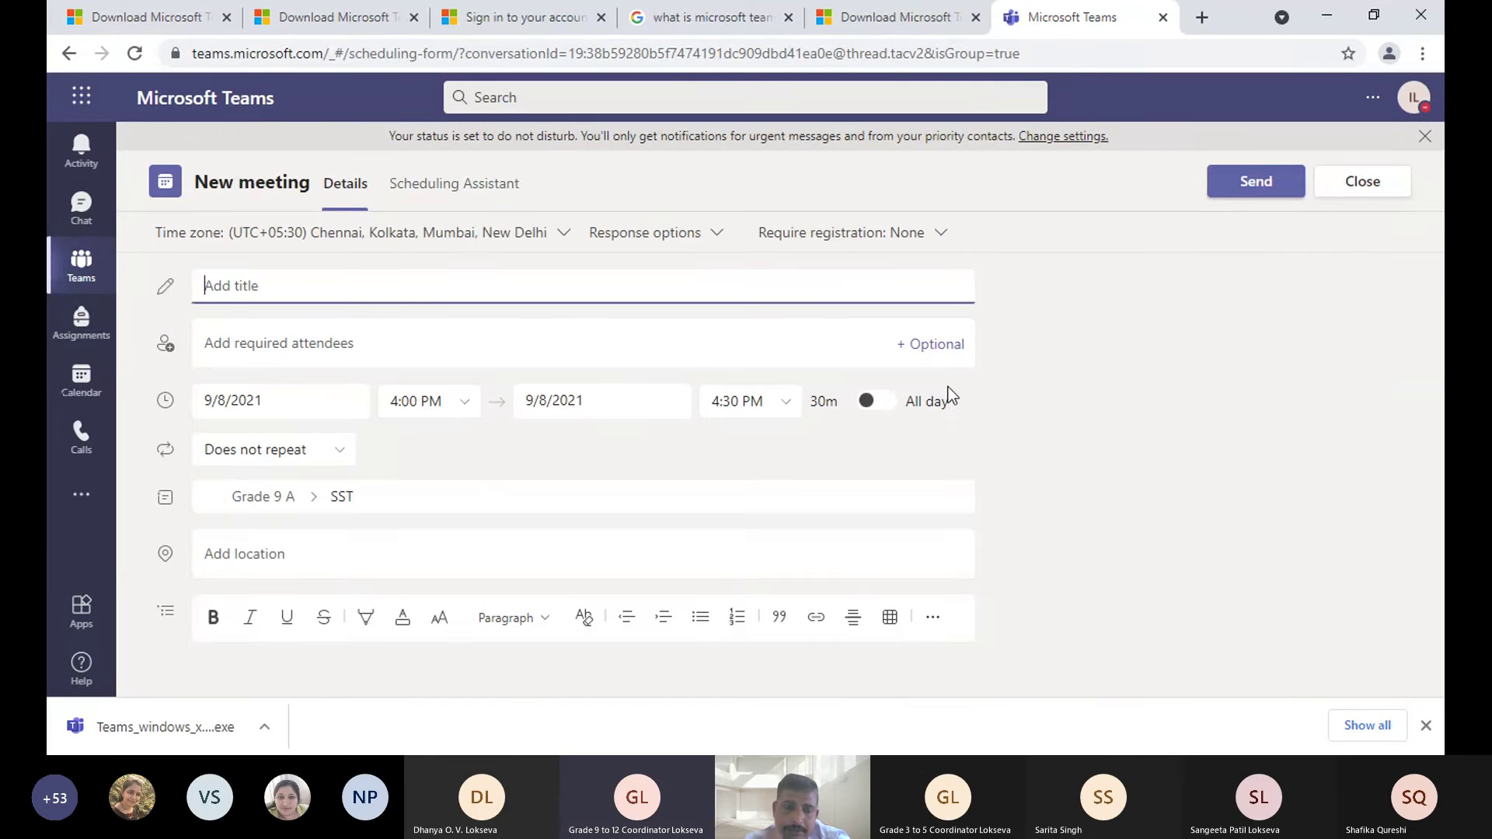
- Inspect the team list and the location field of the blank new meeting form
{"action": "left_click", "coordinate": [373, 498]}
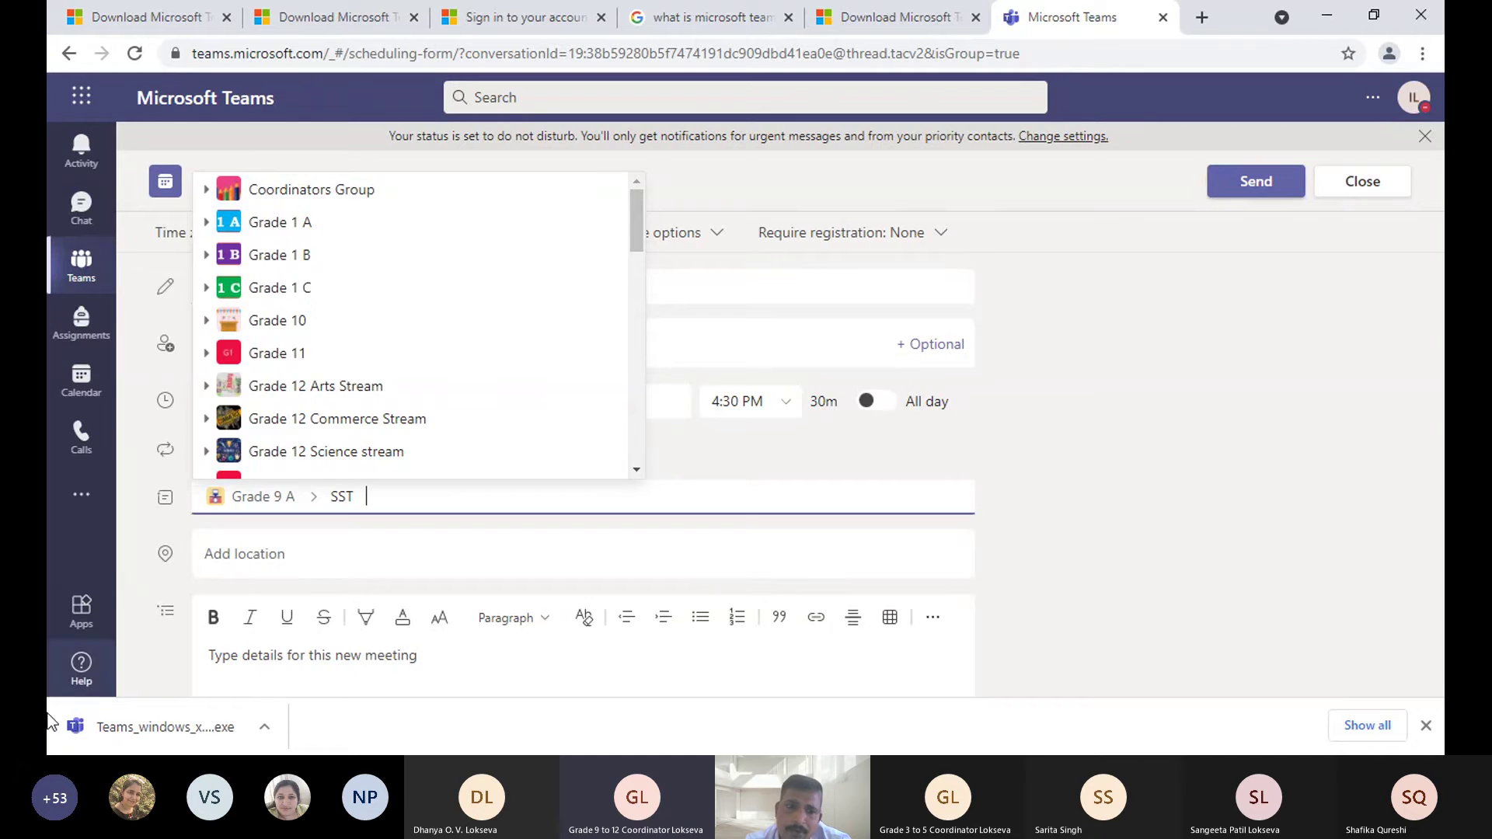
{"action": "left_click", "coordinate": [302, 552]}
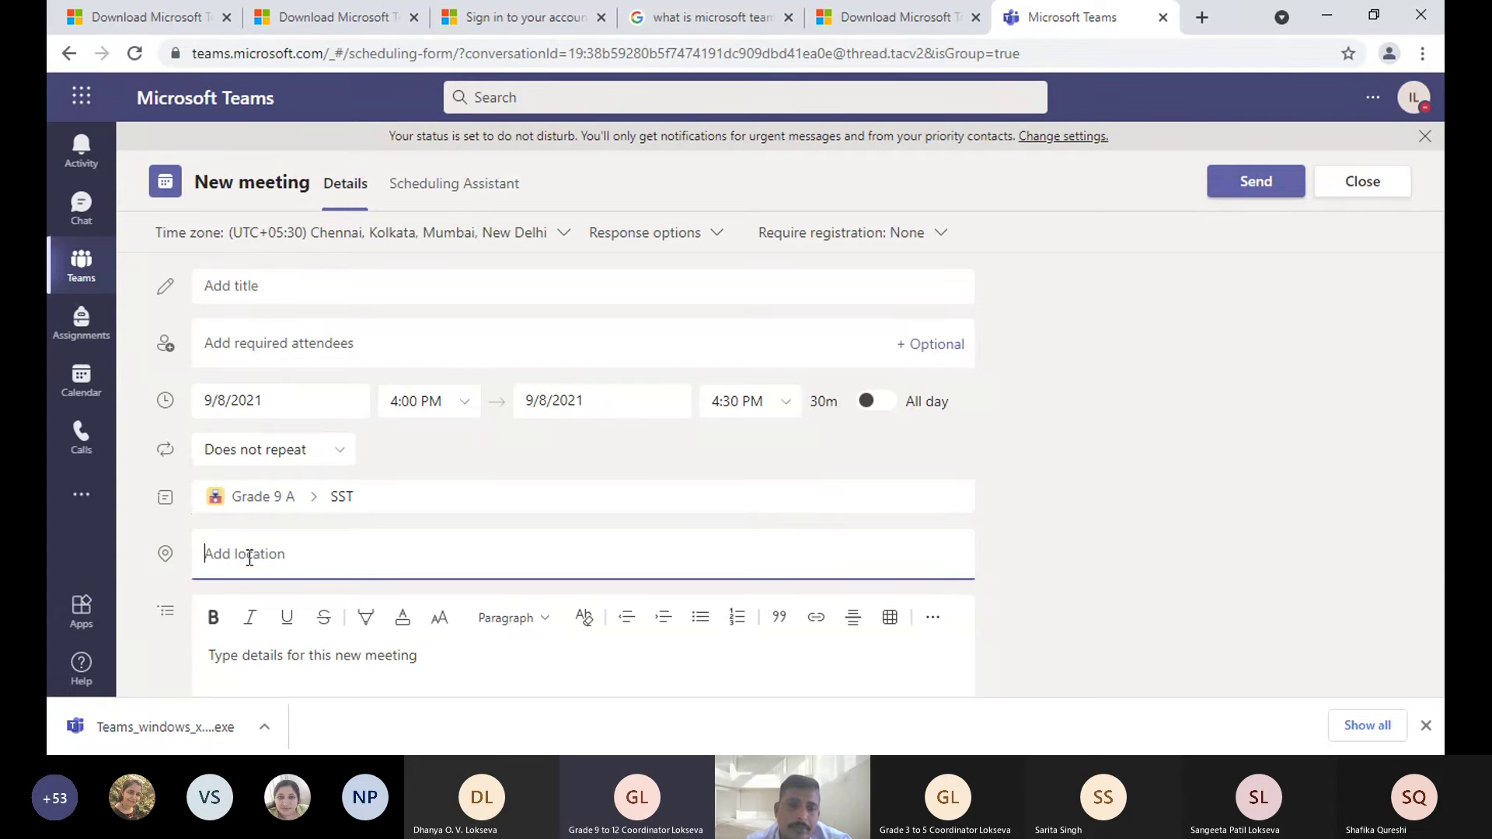
{"action": "scroll", "coordinate": [249, 558], "scroll_direction": "down", "scroll_amount": 2}
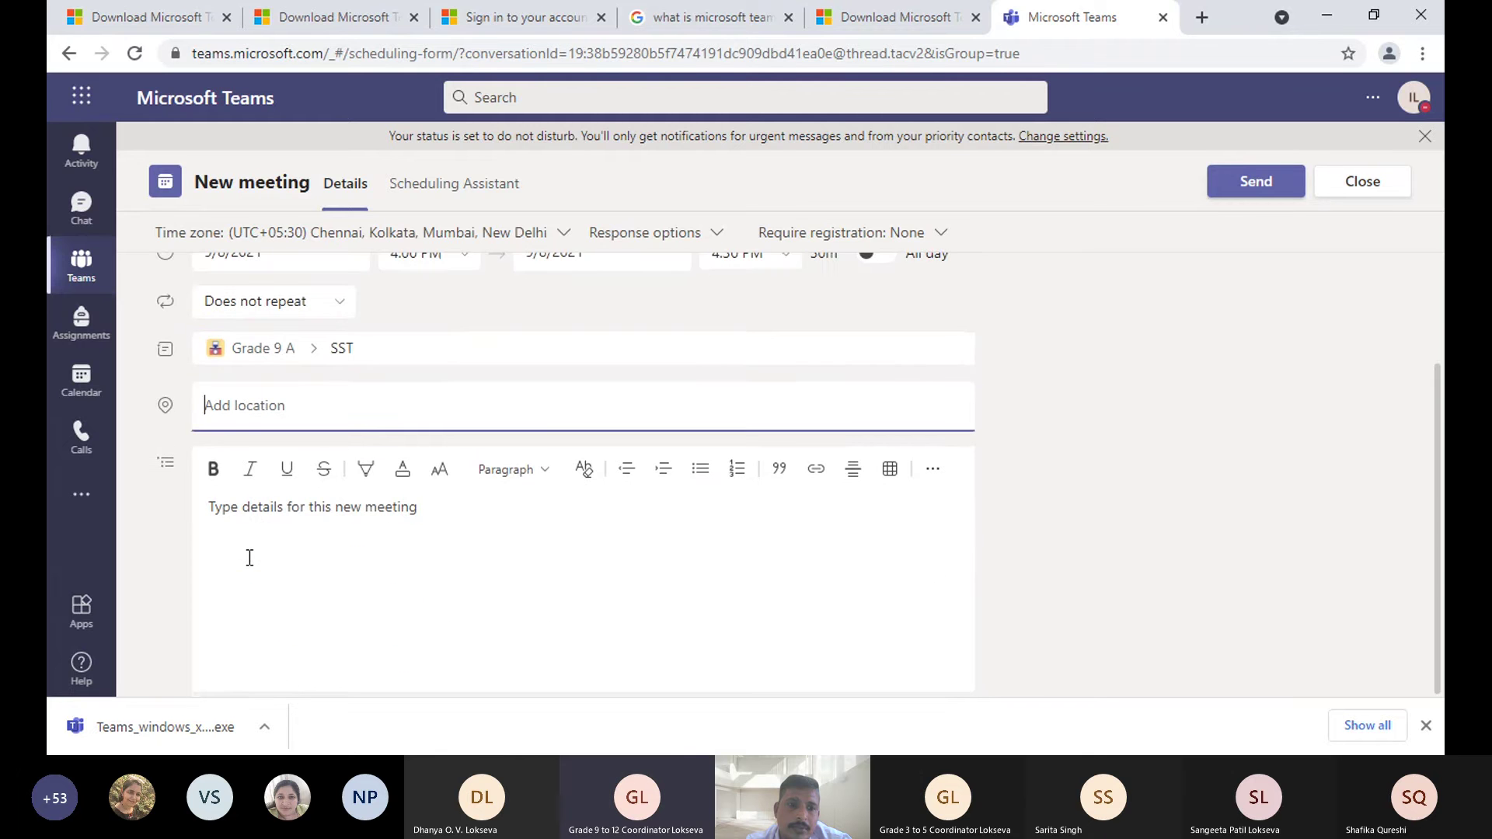
{"action": "scroll", "coordinate": [250, 557], "scroll_direction": "up", "scroll_amount": 2}
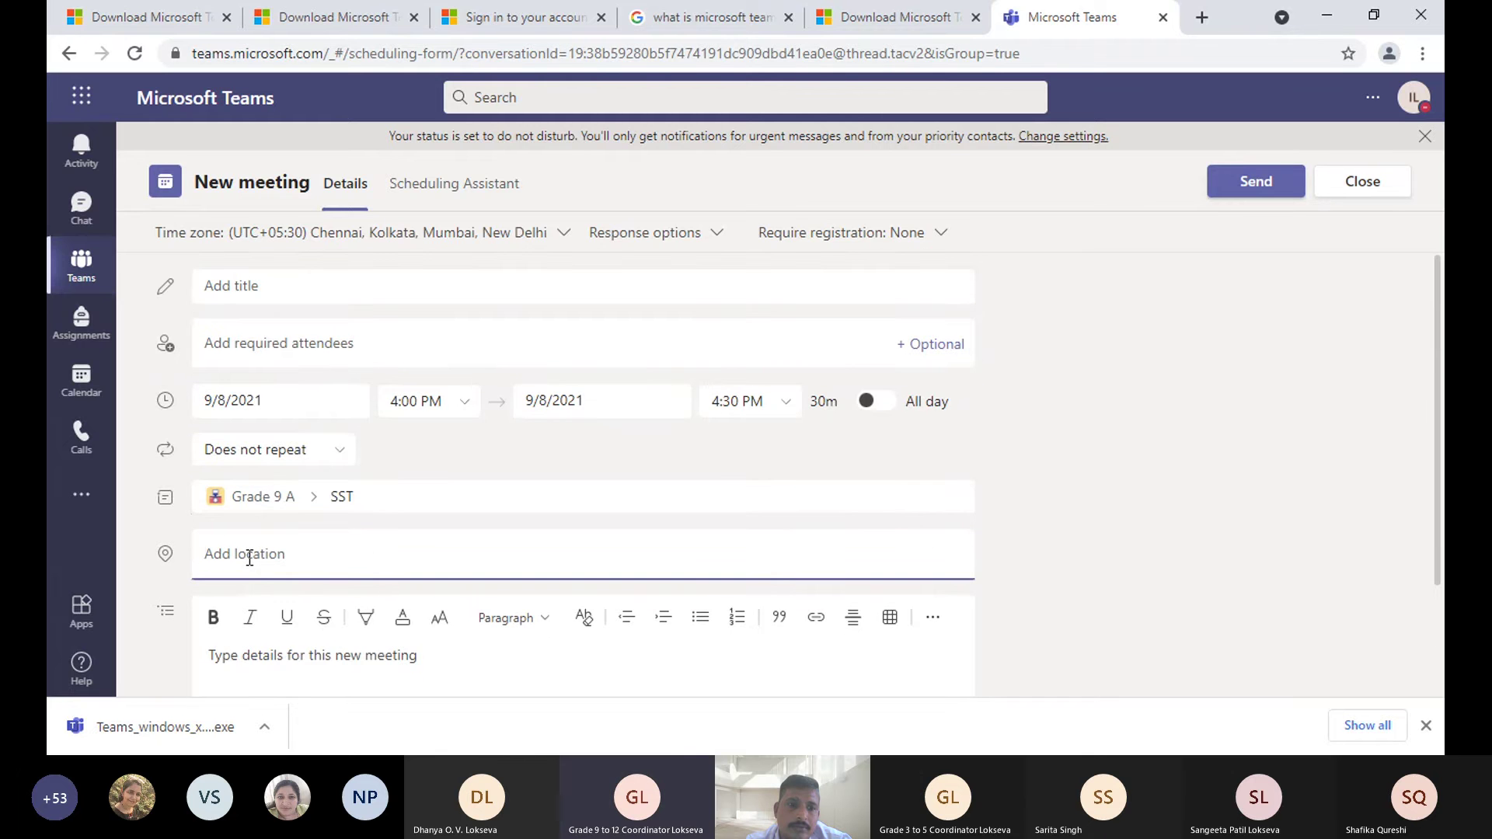
{"action": "scroll", "coordinate": [249, 558], "scroll_direction": "down", "scroll_amount": 2}
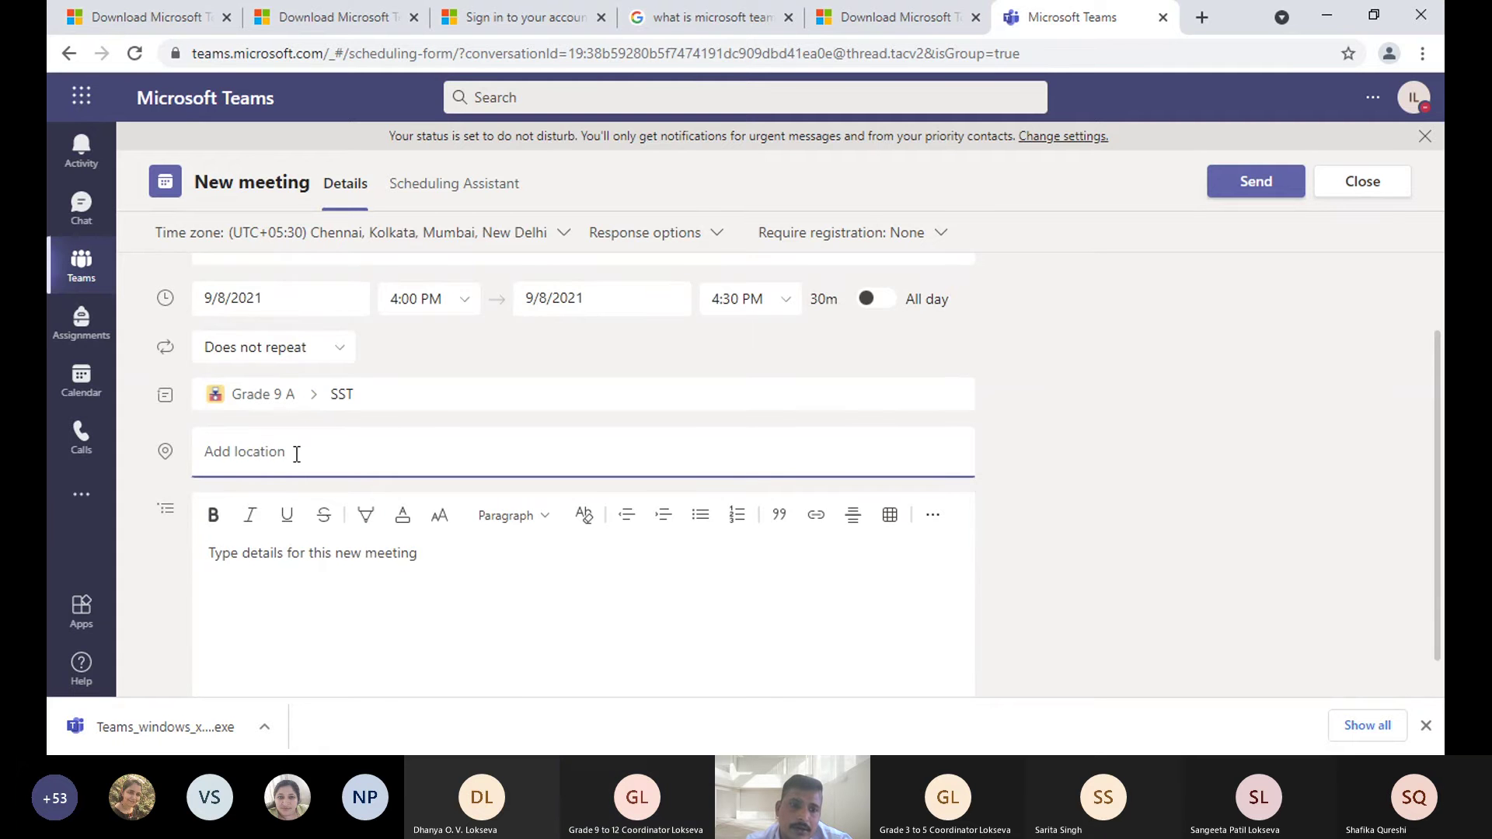
{"action": "scroll", "coordinate": [296, 454], "scroll_direction": "up", "scroll_amount": 2}
{"action": "scroll", "coordinate": [342, 470], "scroll_direction": "down", "scroll_amount": 1}
{"action": "scroll", "coordinate": [351, 474], "scroll_direction": "down", "scroll_amount": 1}
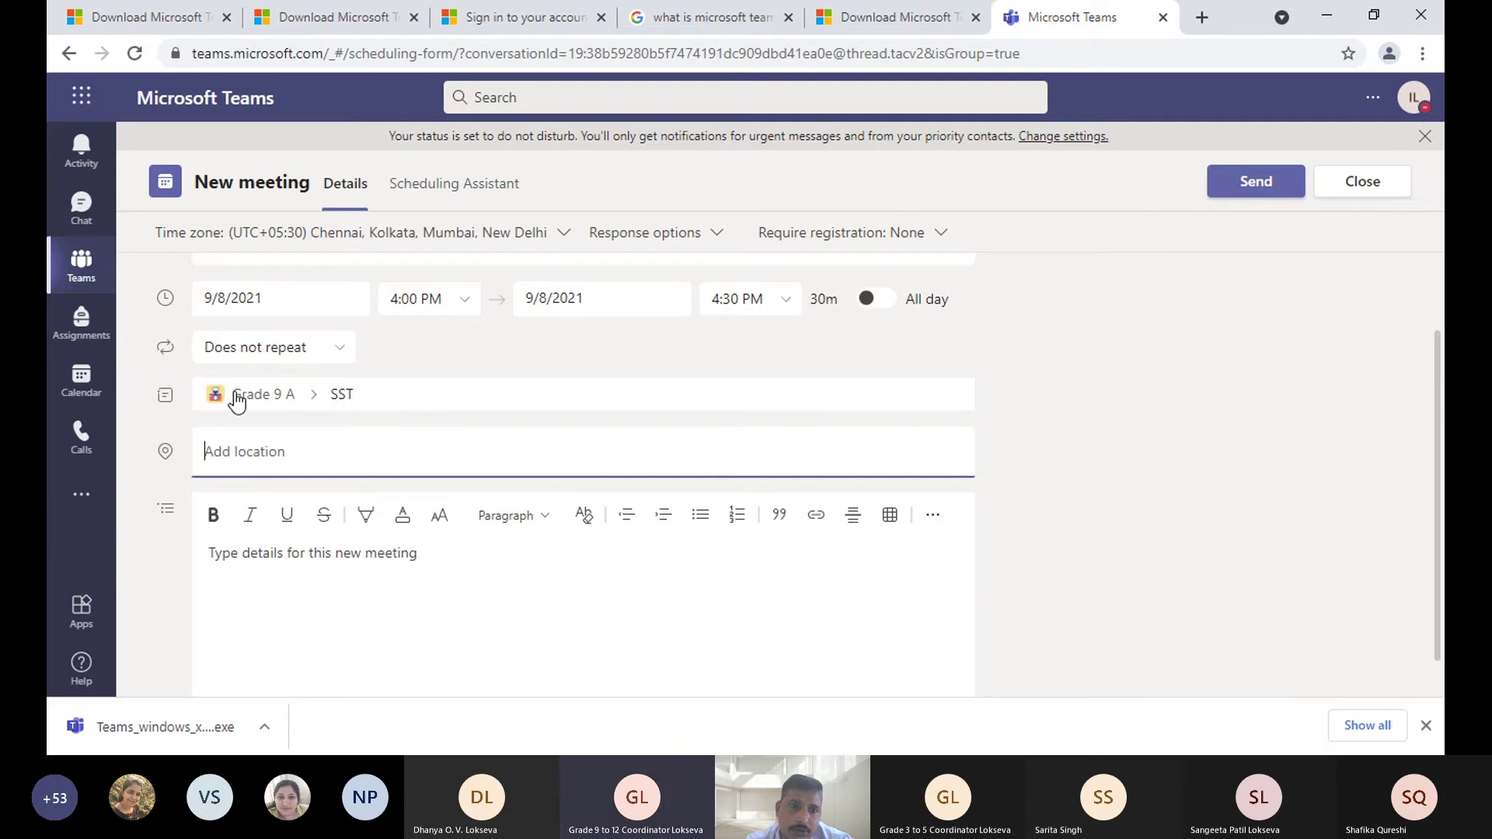
- Recheck the team and channel picker and the details area, then discard the unfilled meeting form
{"action": "left_click", "coordinate": [369, 394]}
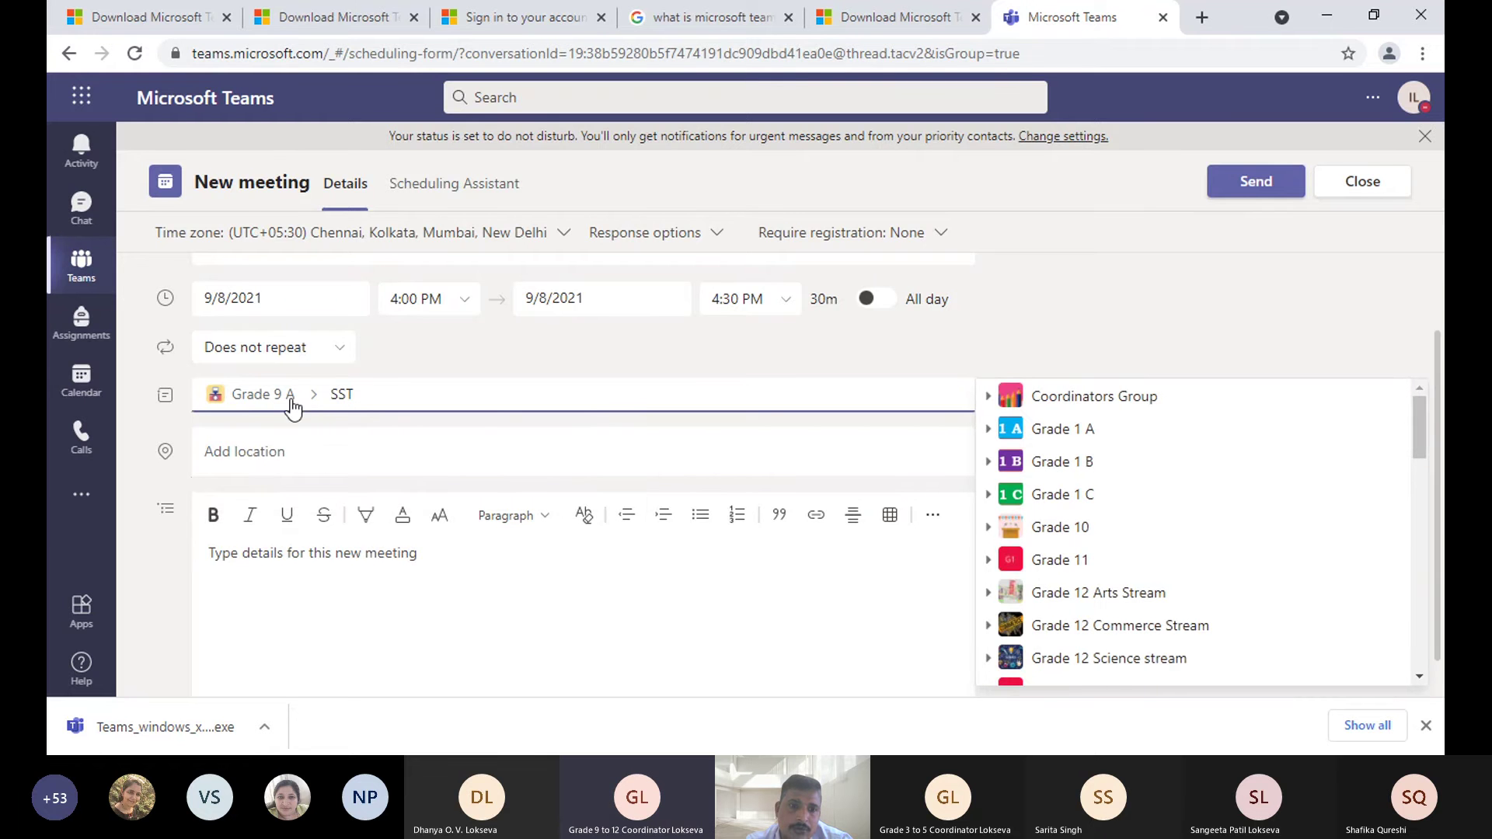
{"action": "left_click", "coordinate": [301, 460]}
{"action": "left_click", "coordinate": [315, 559]}
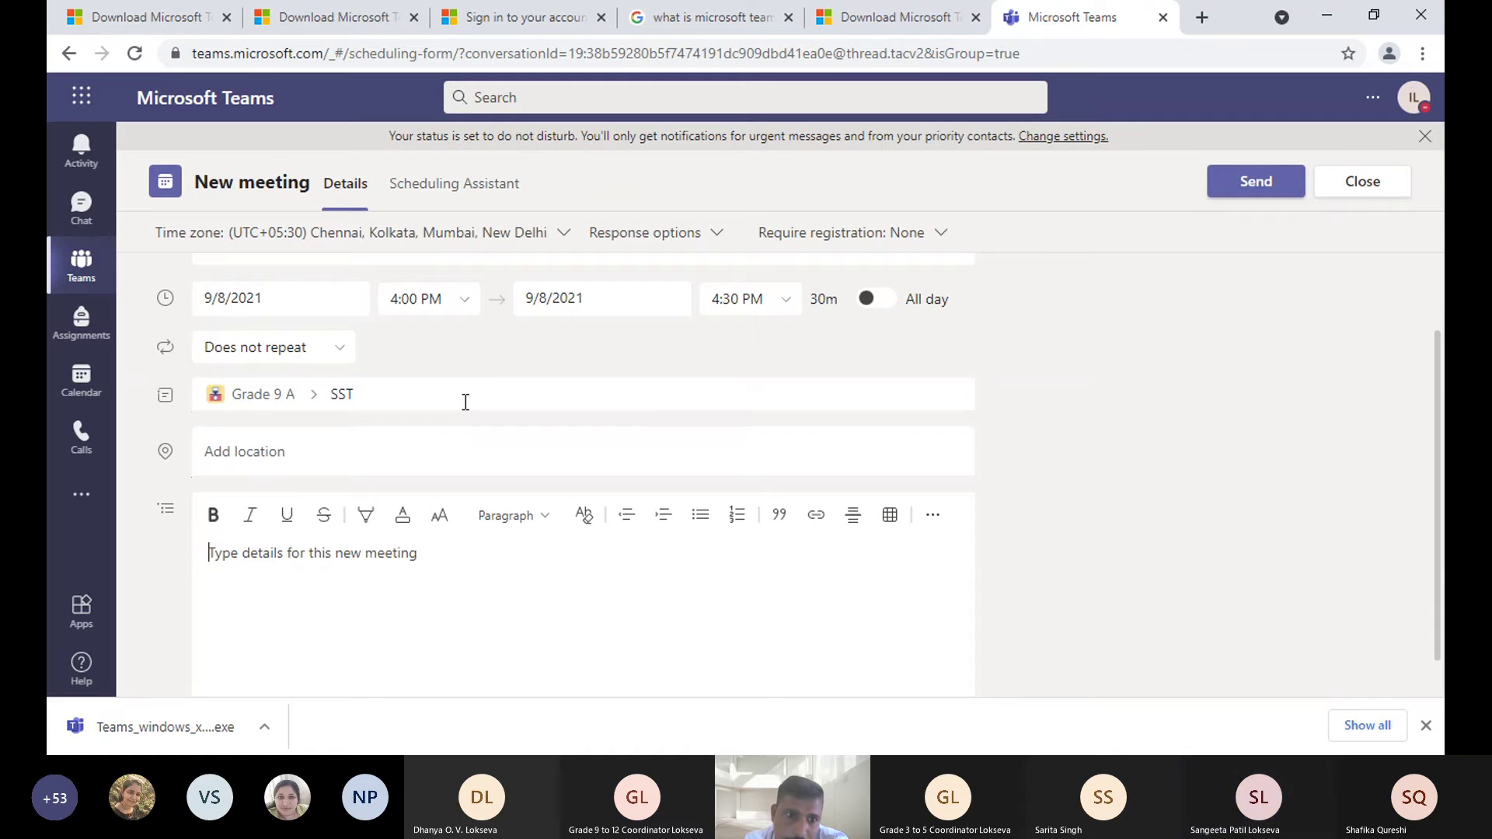
{"action": "left_click", "coordinate": [401, 393]}
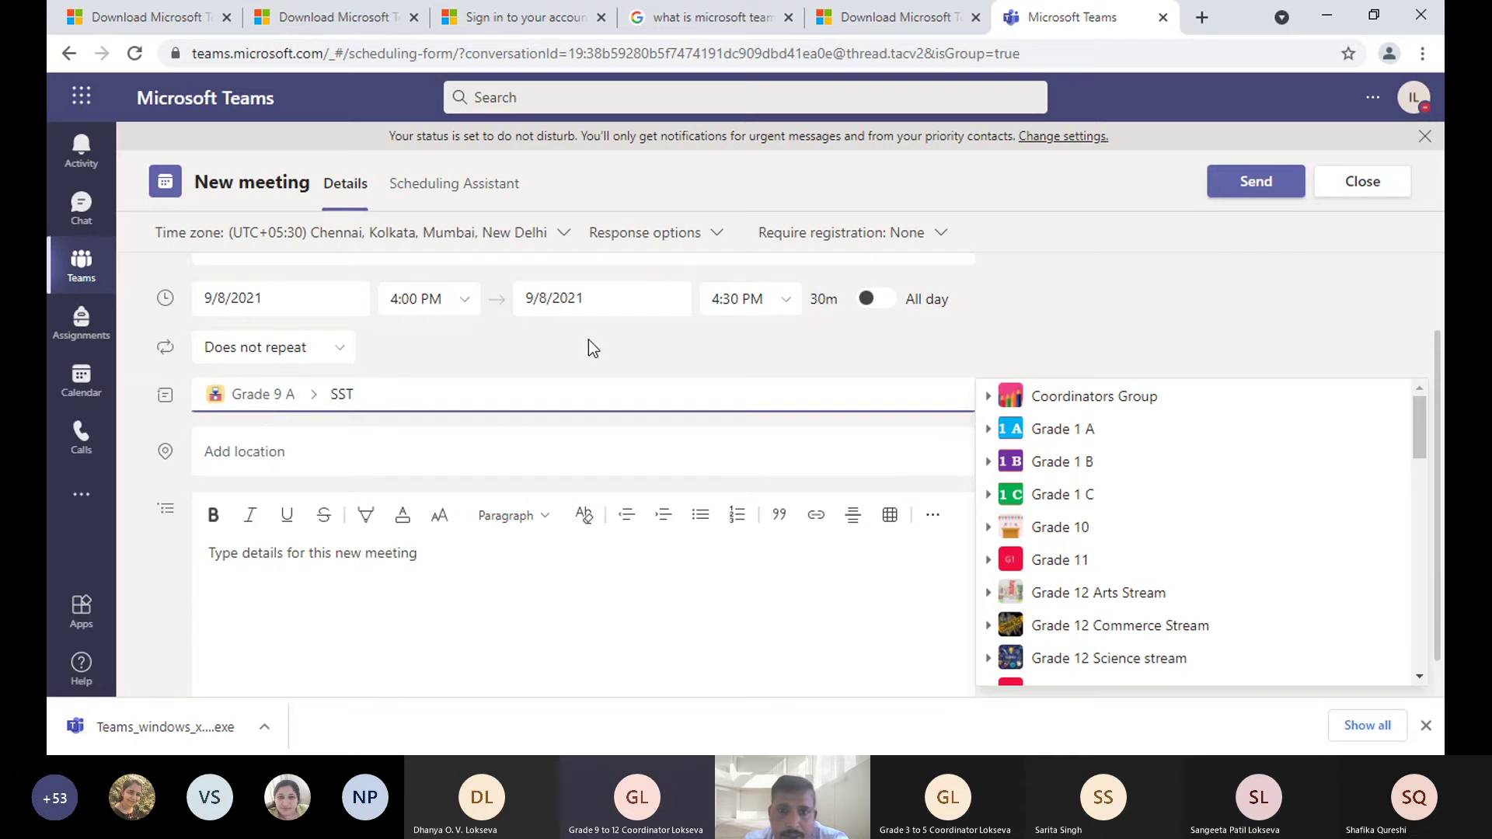
{"action": "scroll", "coordinate": [659, 344], "scroll_direction": "up", "scroll_amount": 2}
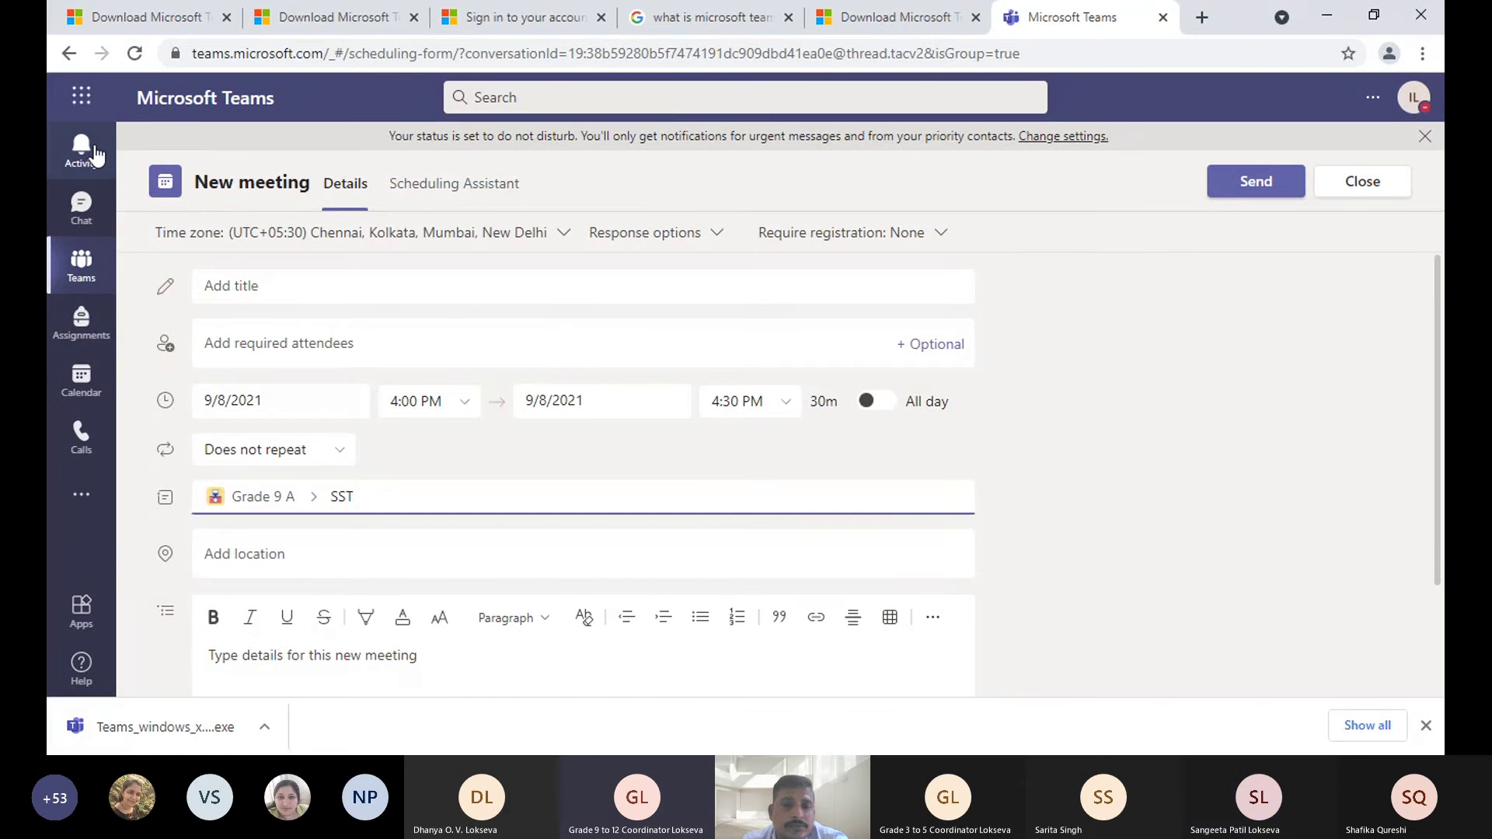
{"action": "left_click", "coordinate": [1372, 190]}
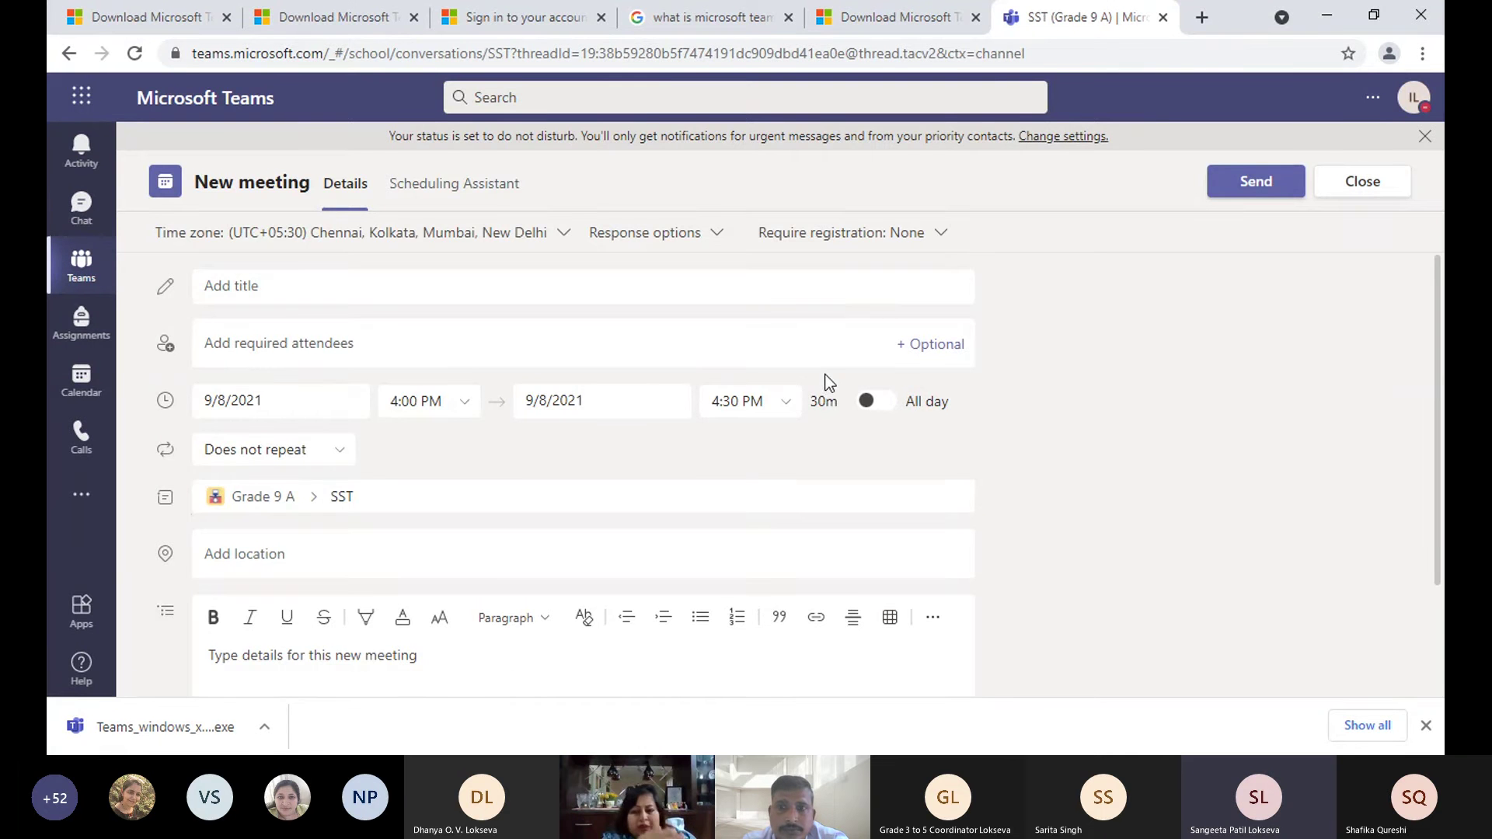
- Switch to the Teams overview and scroll up and down through the grid of team cards
{"action": "left_click", "coordinate": [82, 264]}
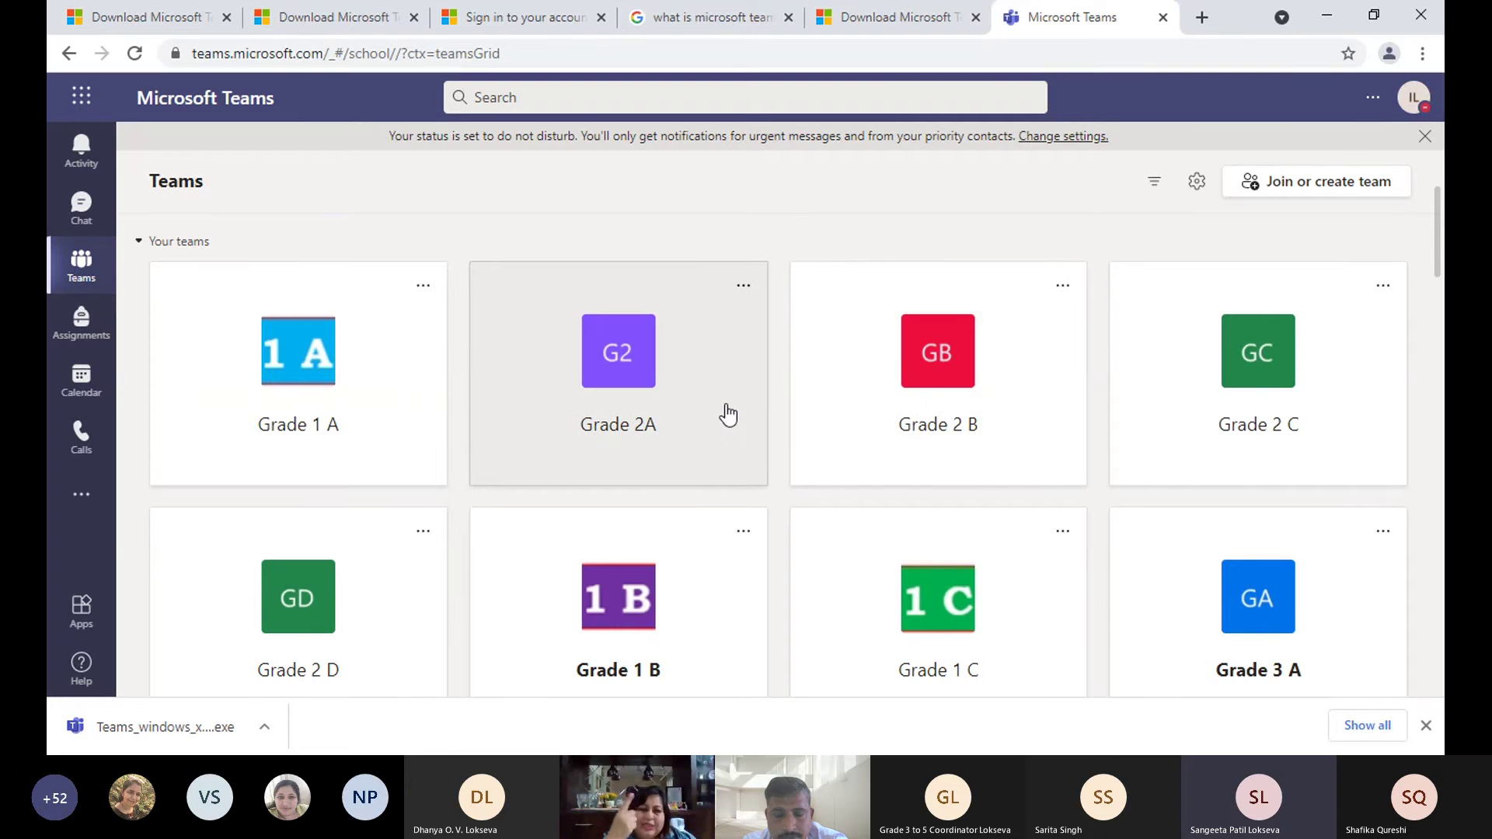
{"action": "scroll", "coordinate": [729, 414], "scroll_direction": "down", "scroll_amount": 1}
{"action": "scroll", "coordinate": [729, 414], "scroll_direction": "down", "scroll_amount": 3}
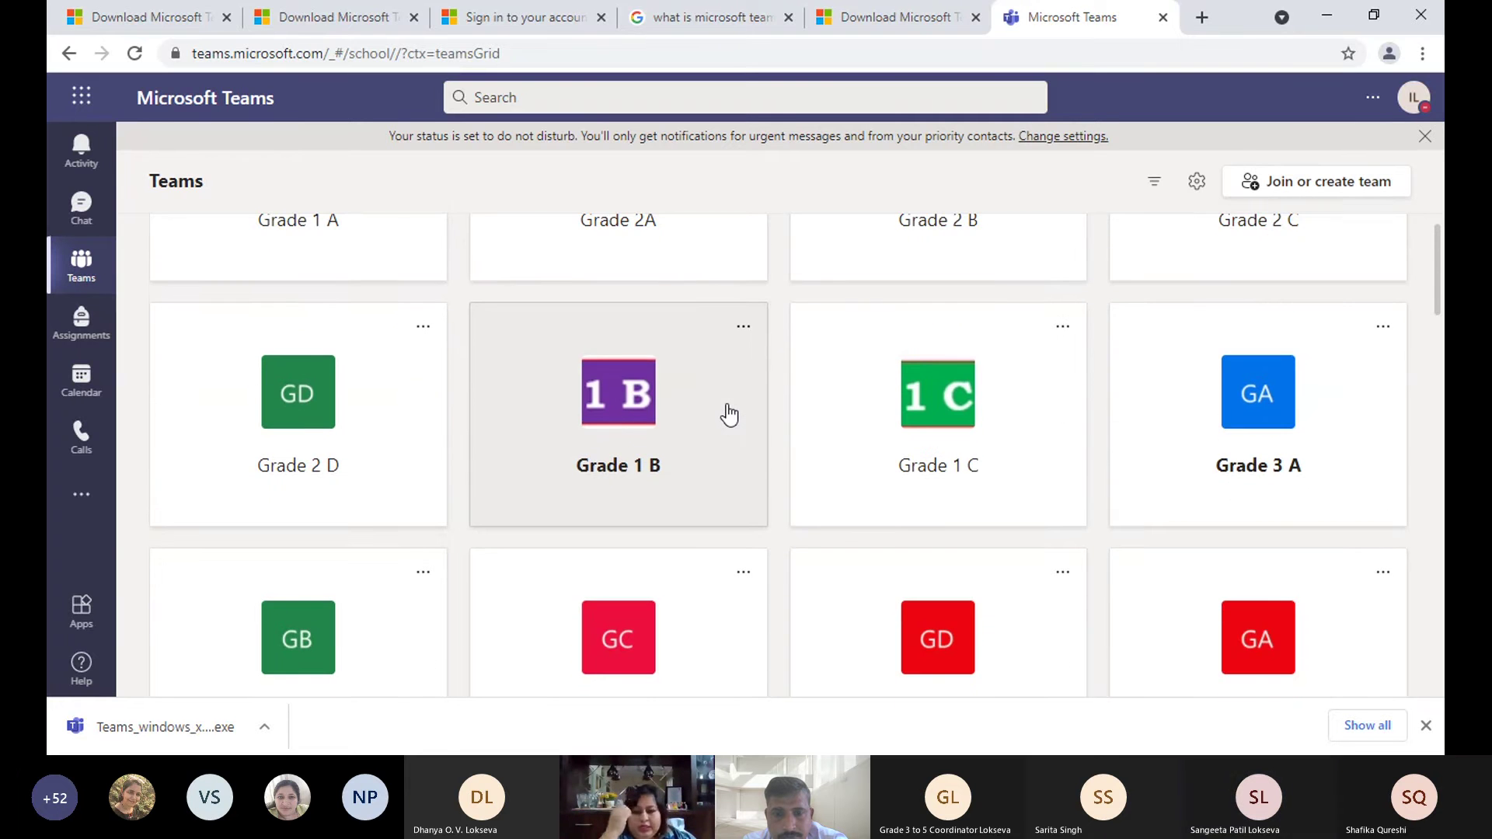
{"action": "scroll", "coordinate": [729, 414], "scroll_direction": "down", "scroll_amount": 2}
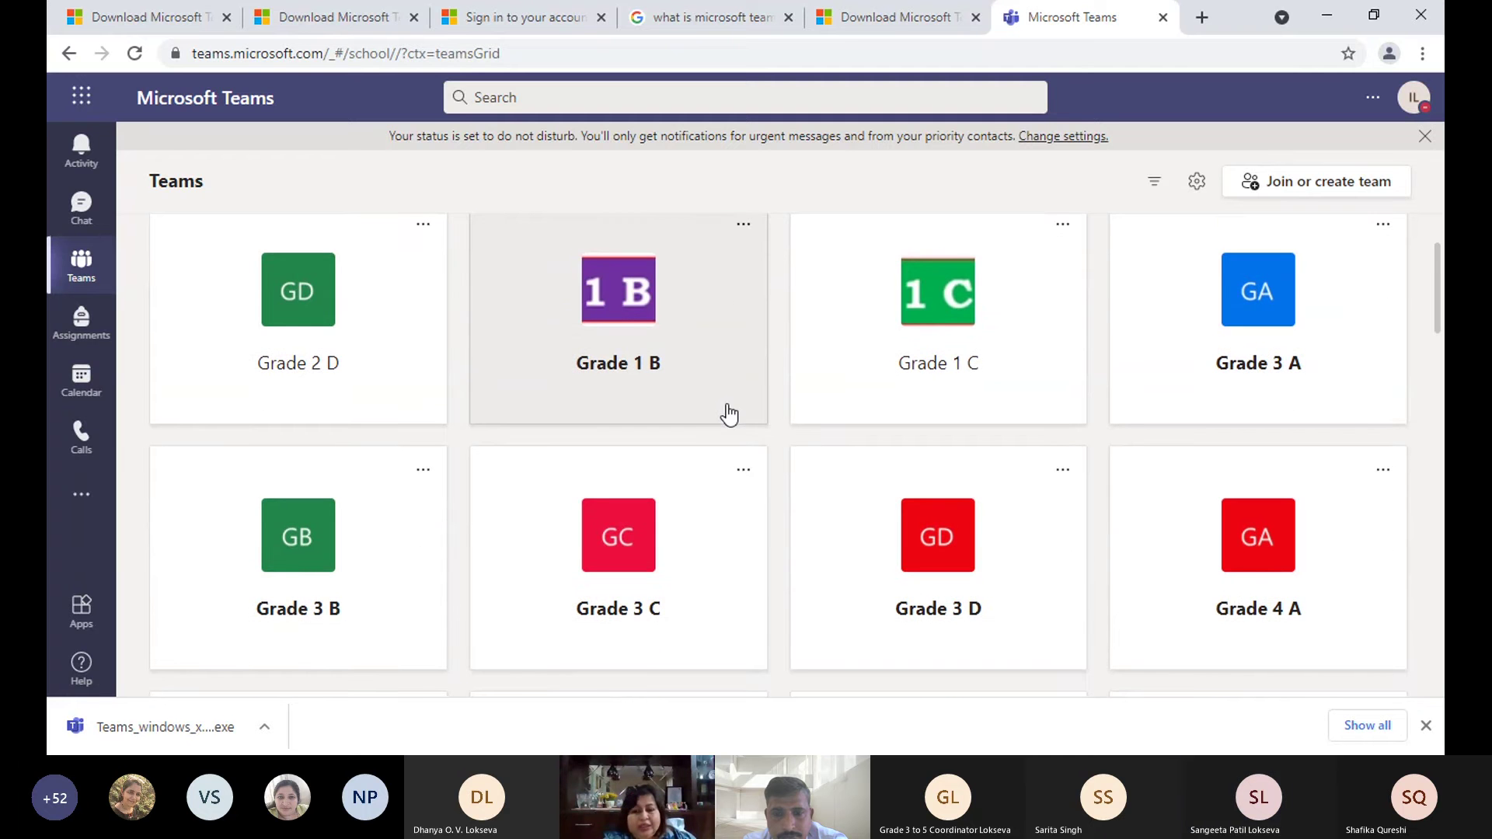
{"action": "scroll", "coordinate": [728, 414], "scroll_direction": "down", "scroll_amount": 2}
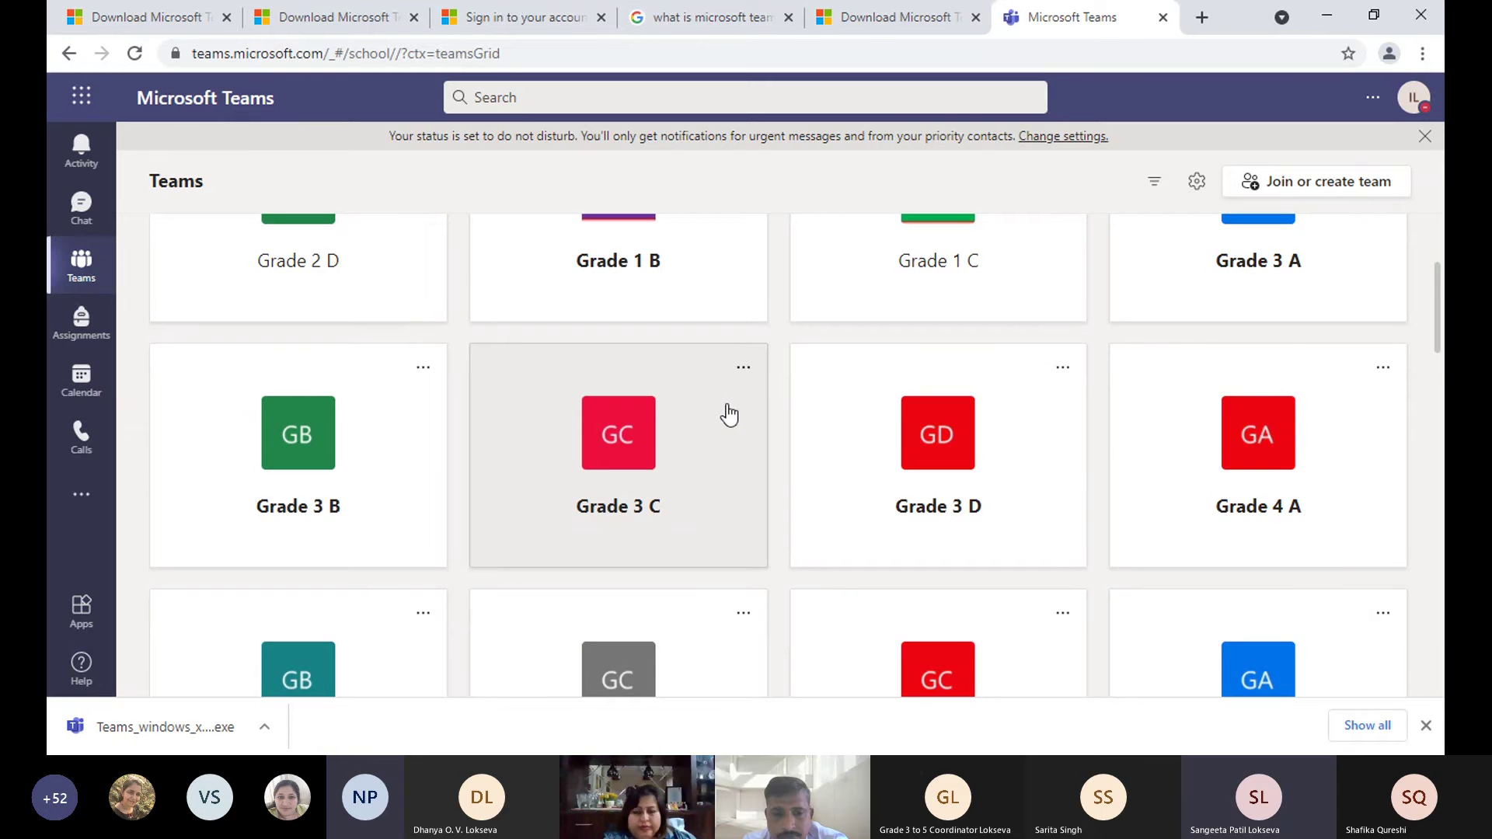
{"action": "scroll", "coordinate": [729, 414], "scroll_direction": "down", "scroll_amount": 3}
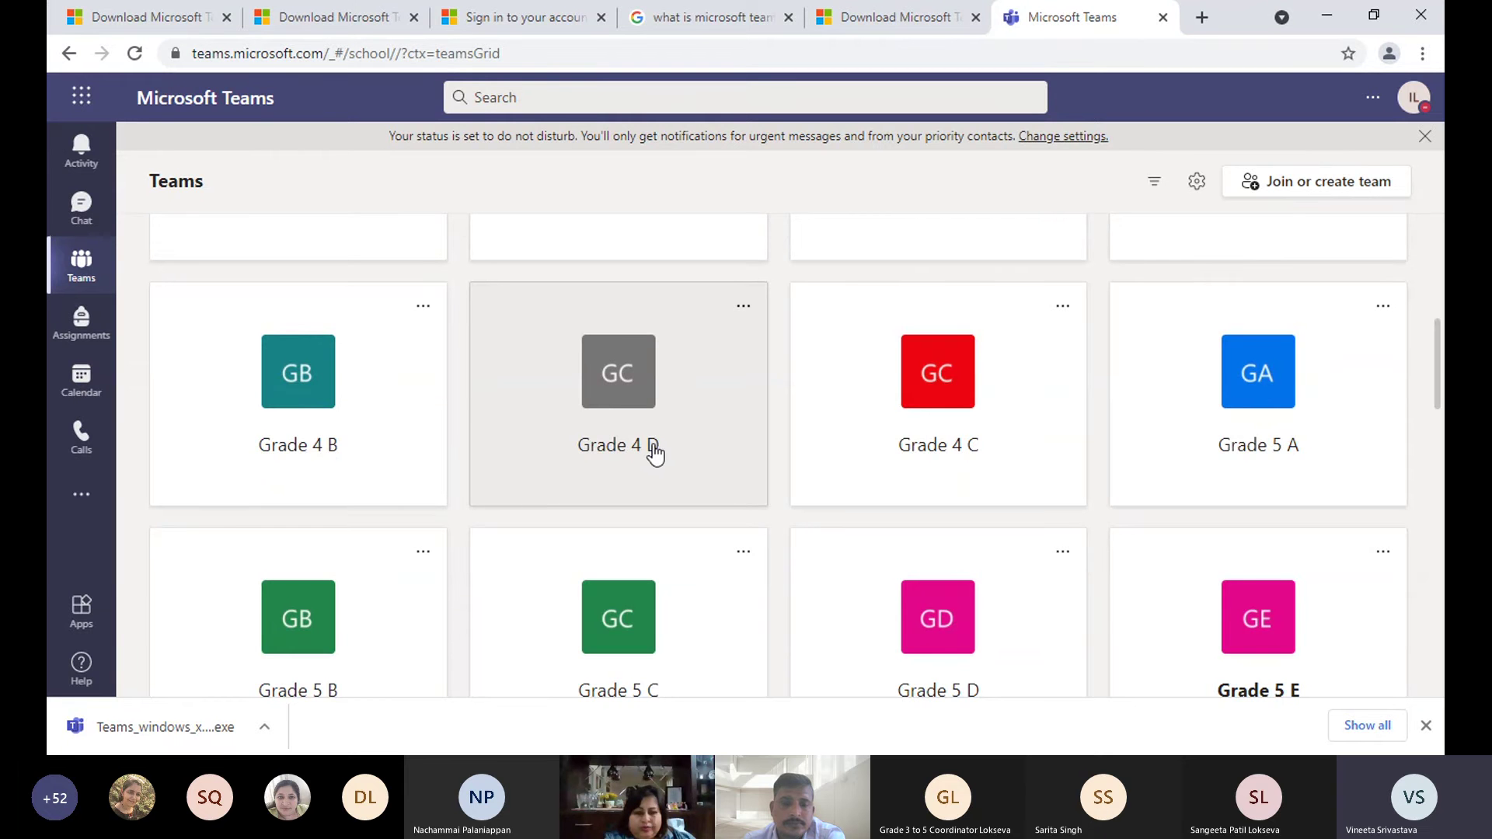
{"action": "scroll", "coordinate": [655, 453], "scroll_direction": "up", "scroll_amount": 10}
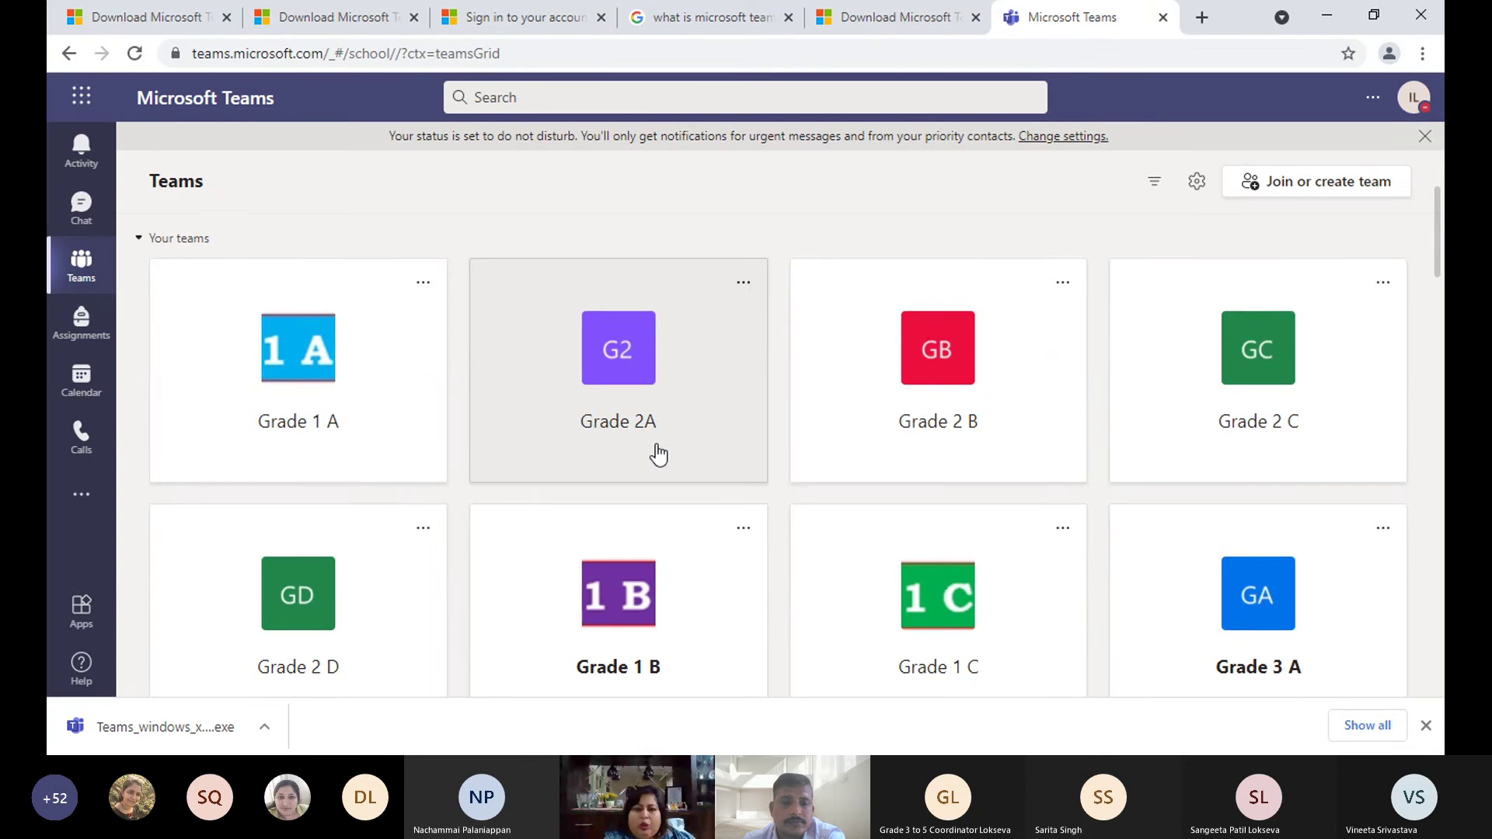
{"action": "scroll", "coordinate": [658, 453], "scroll_direction": "down", "scroll_amount": 8}
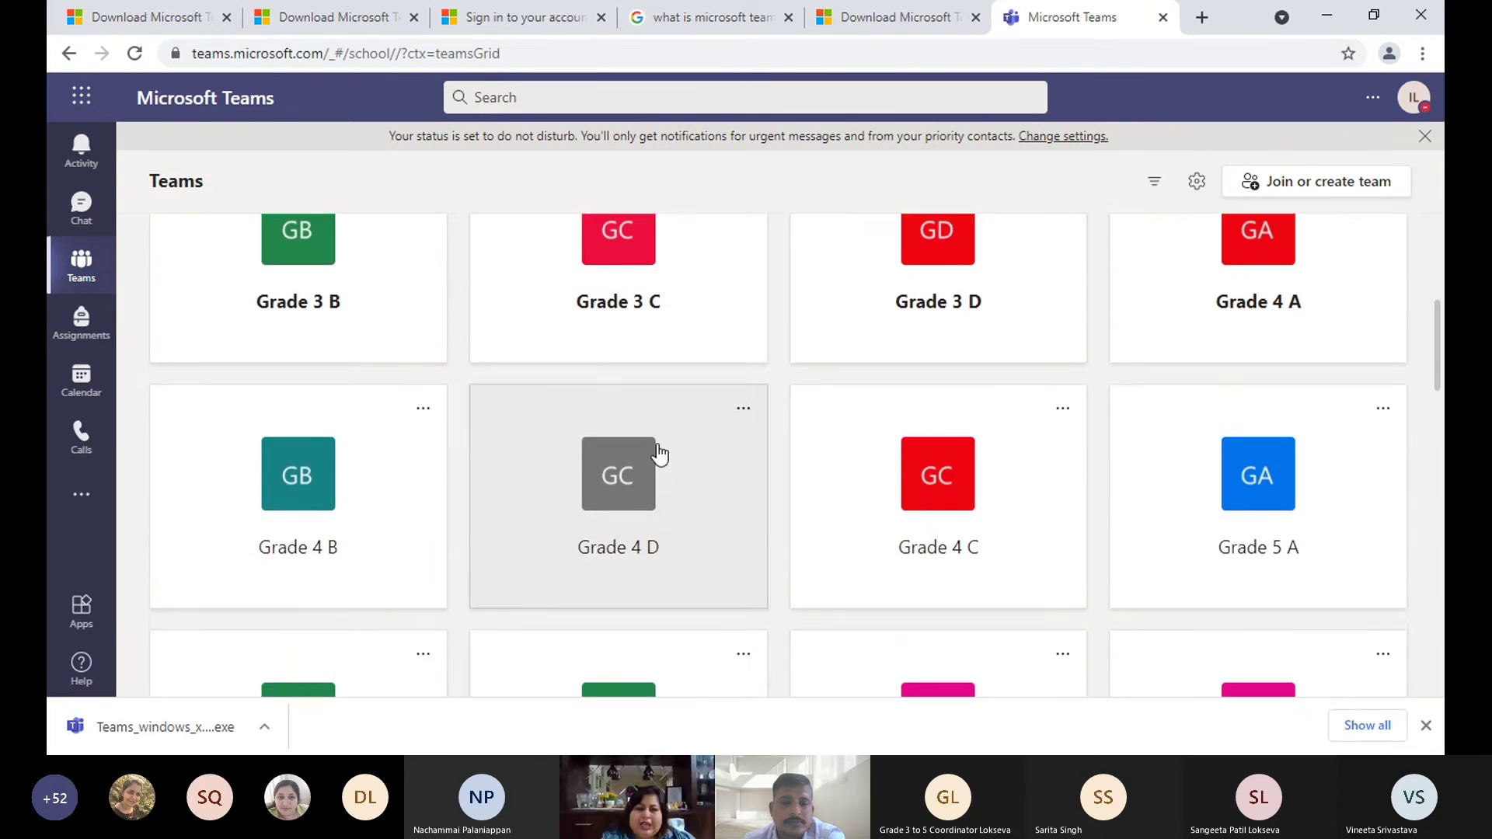
{"action": "scroll", "coordinate": [658, 453], "scroll_direction": "down", "scroll_amount": 8}
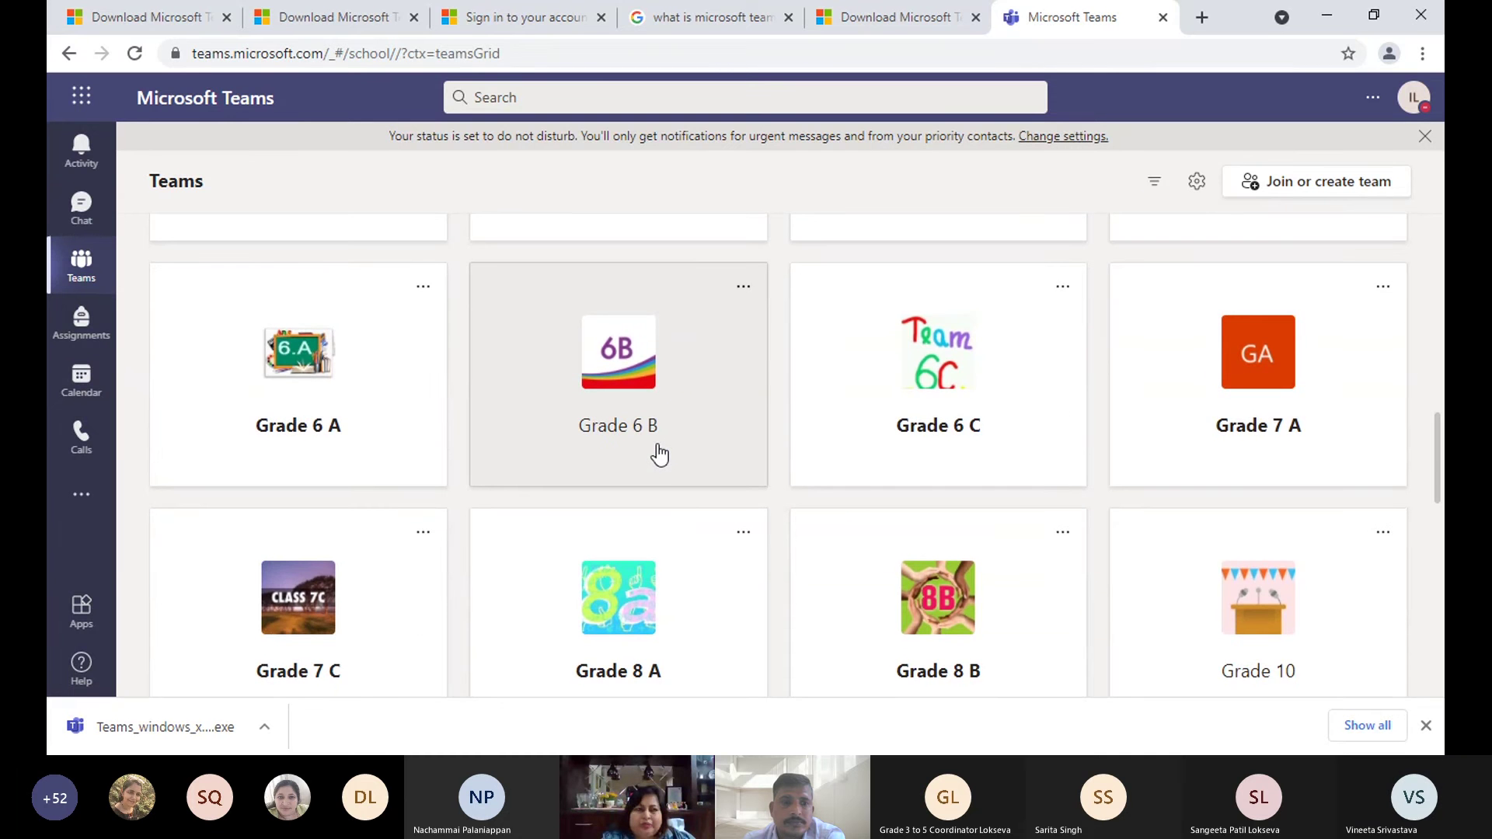
{"action": "scroll", "coordinate": [658, 453], "scroll_direction": "up", "scroll_amount": 15}
- Open the Grade 1 A team and choose Add channel from its options menu
{"action": "left_click", "coordinate": [404, 402]}
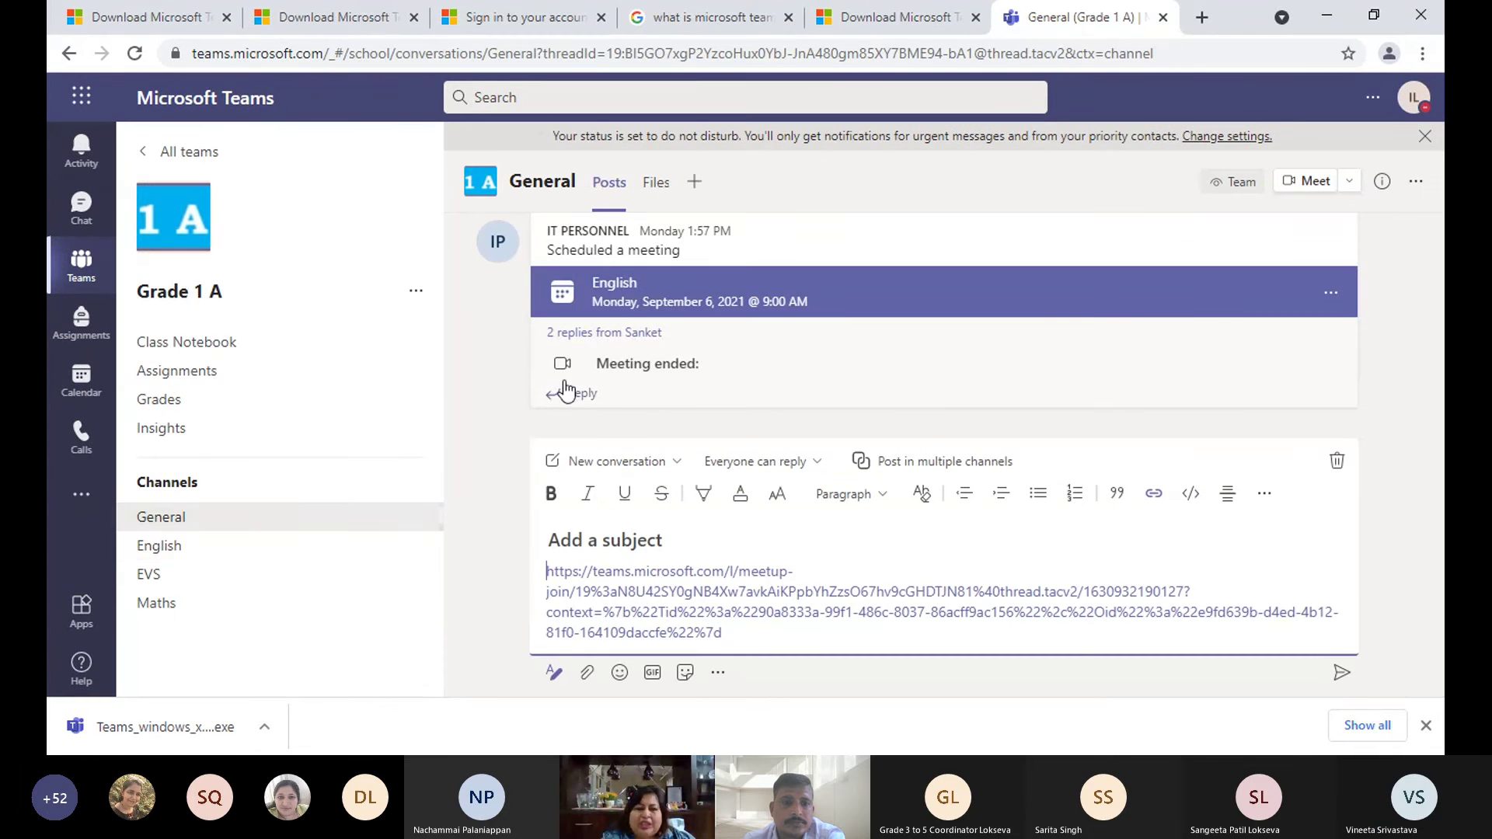
{"action": "left_click", "coordinate": [415, 292]}
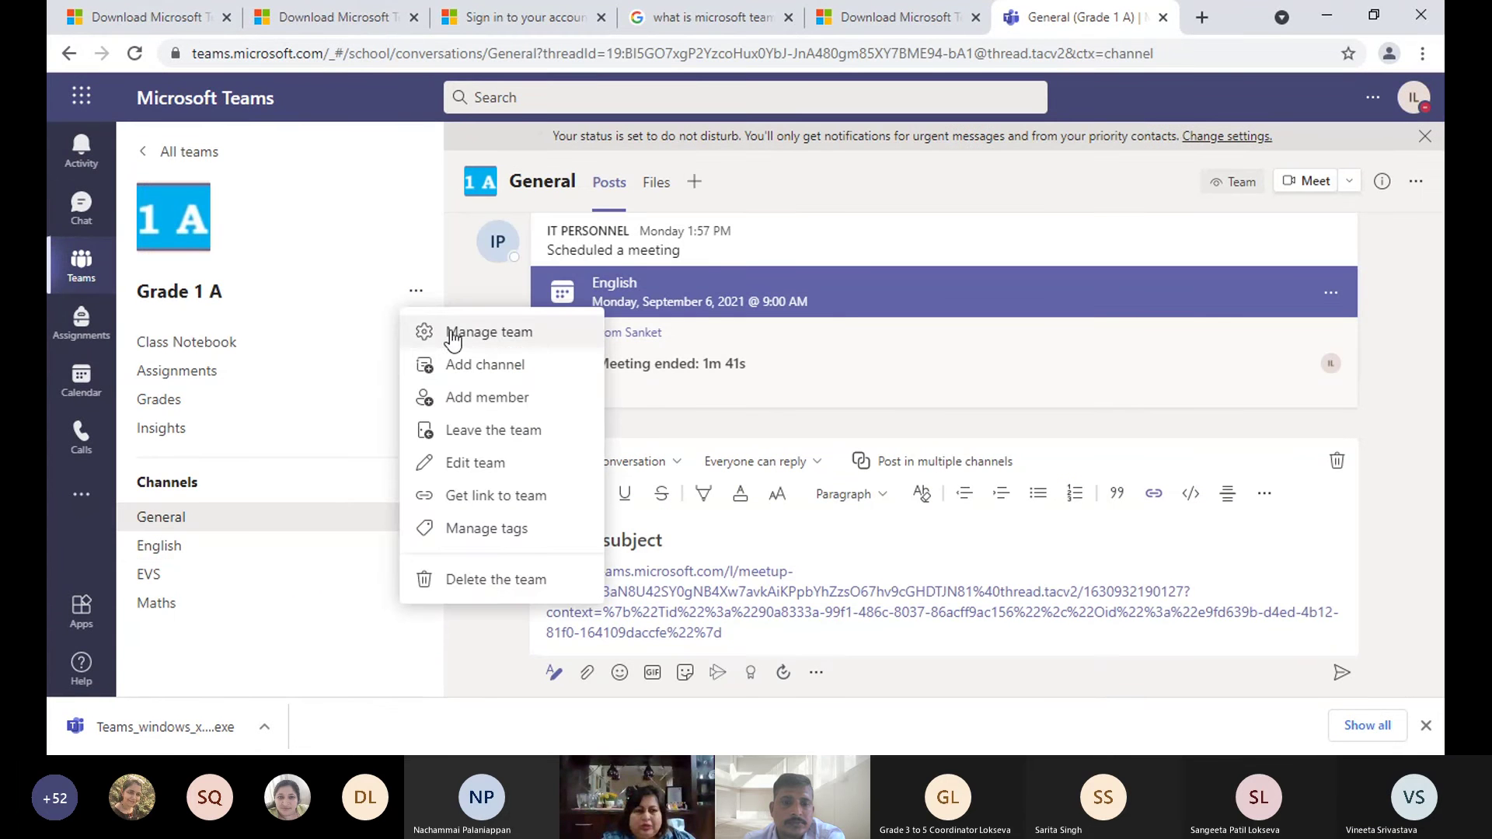
{"action": "left_click", "coordinate": [501, 371]}
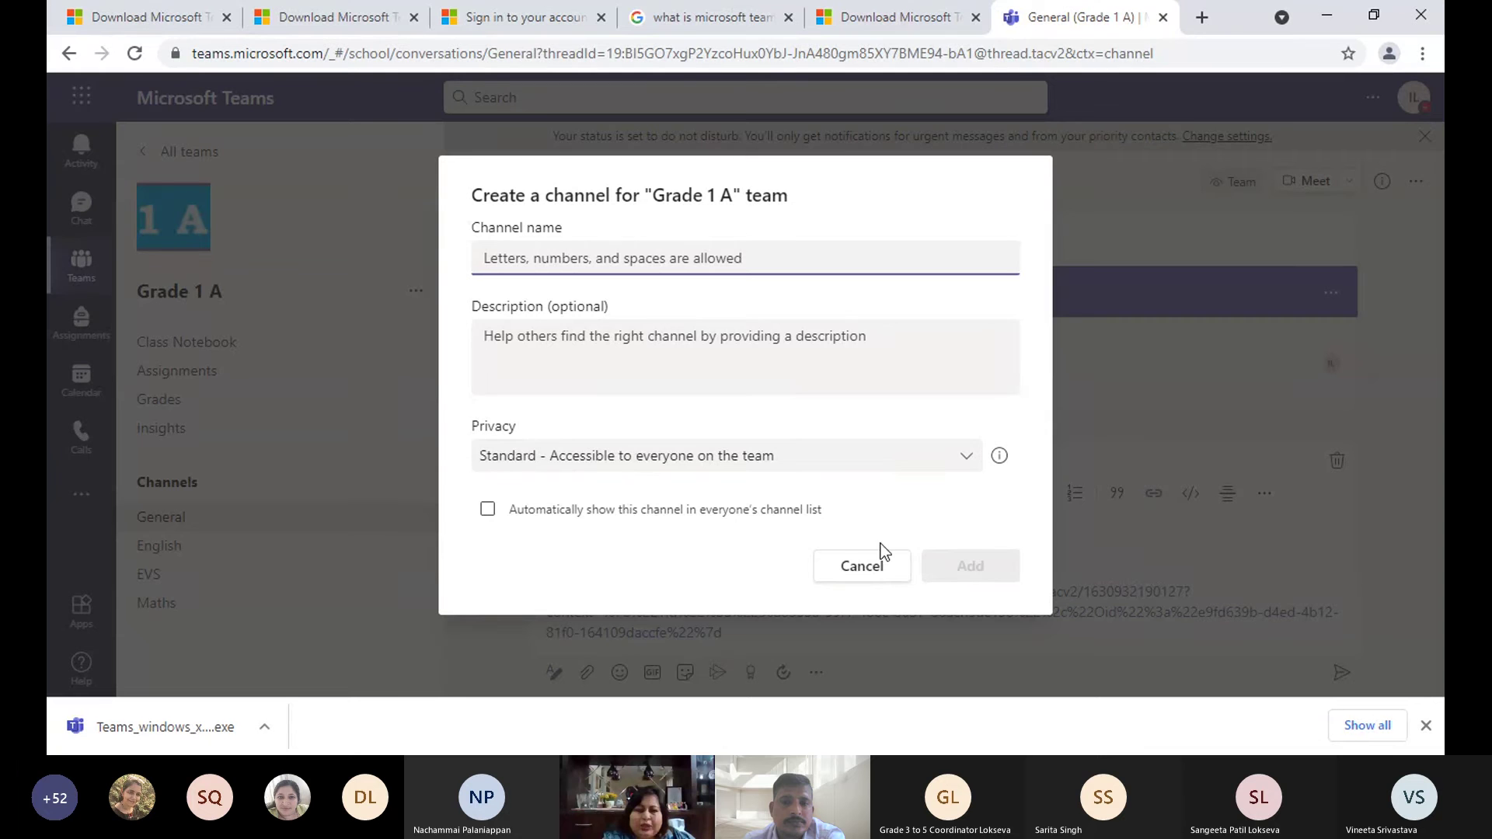
- Tick 'Automatically show this channel in everyone's channel list', then cancel the Grade 1 A channel form
{"action": "left_click", "coordinate": [617, 512]}
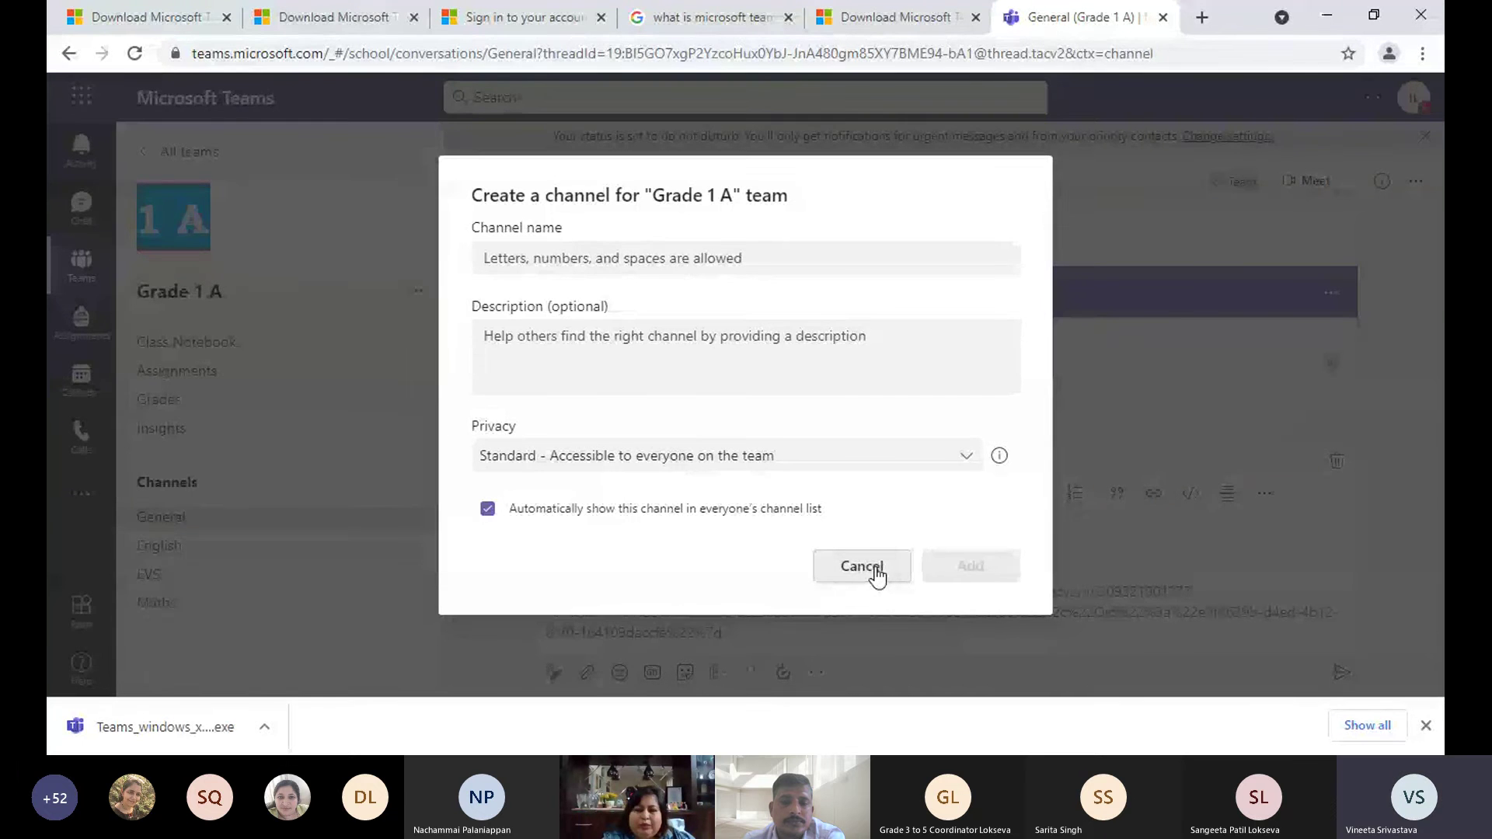
{"action": "left_click", "coordinate": [875, 574]}
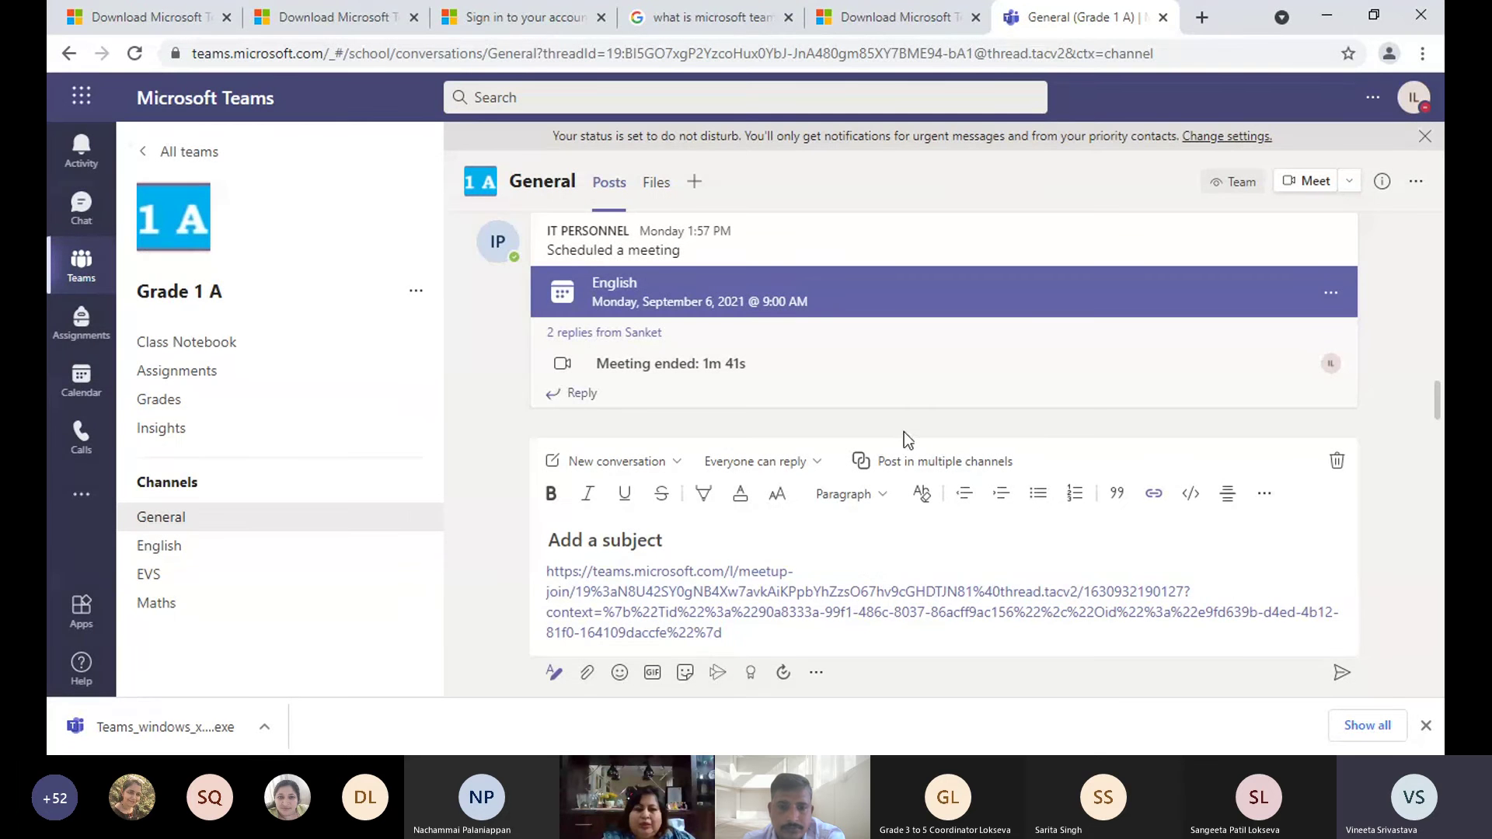
- Clear the pasted meeting link from Grade 1 A's draft post and return to the teams grid
{"action": "left_click", "coordinate": [816, 629]}
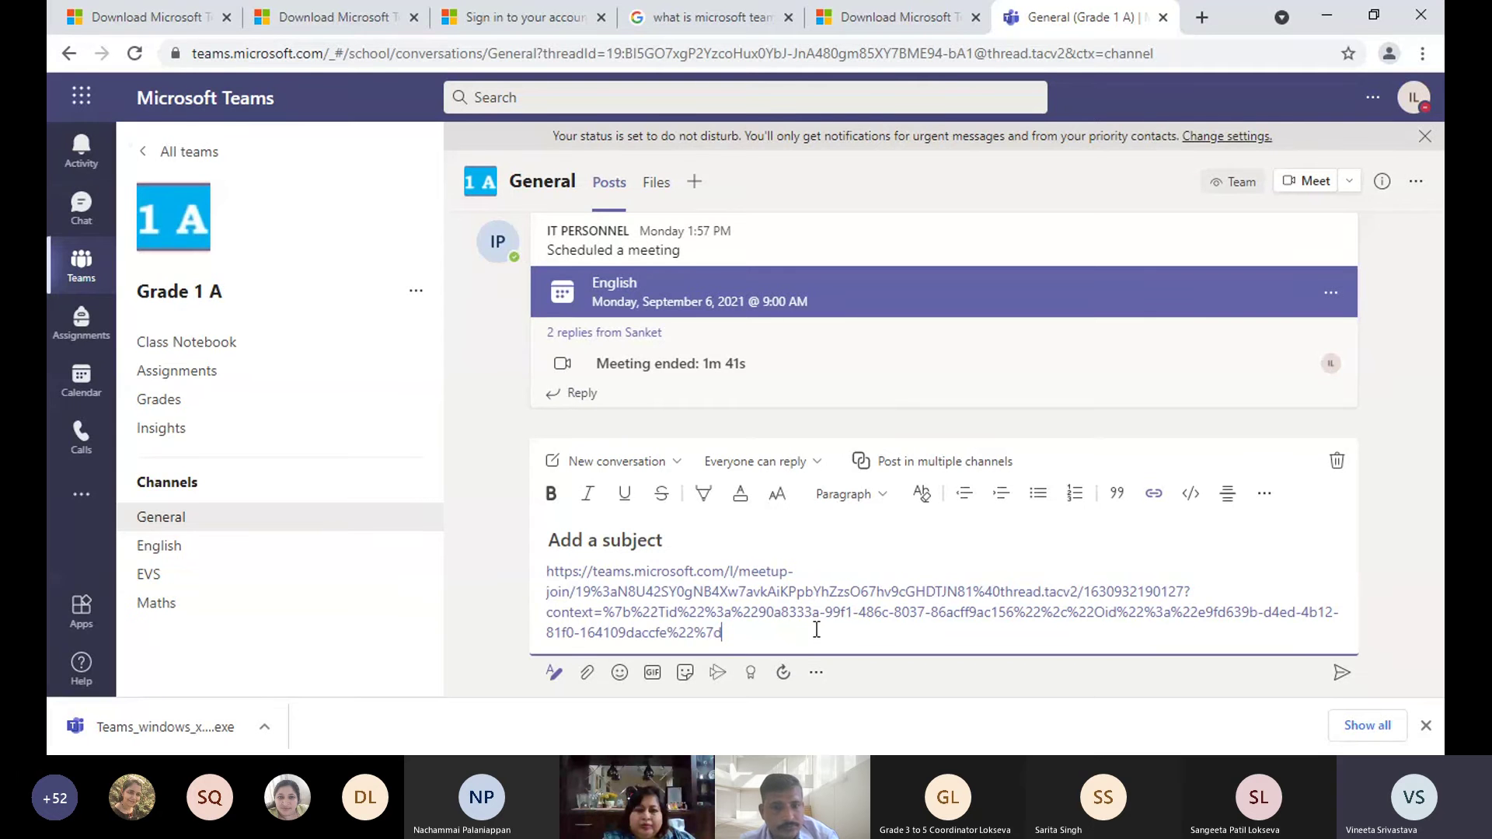
{"action": "key", "text": "ctrl+a"}
{"action": "key", "text": "BackSpace"}
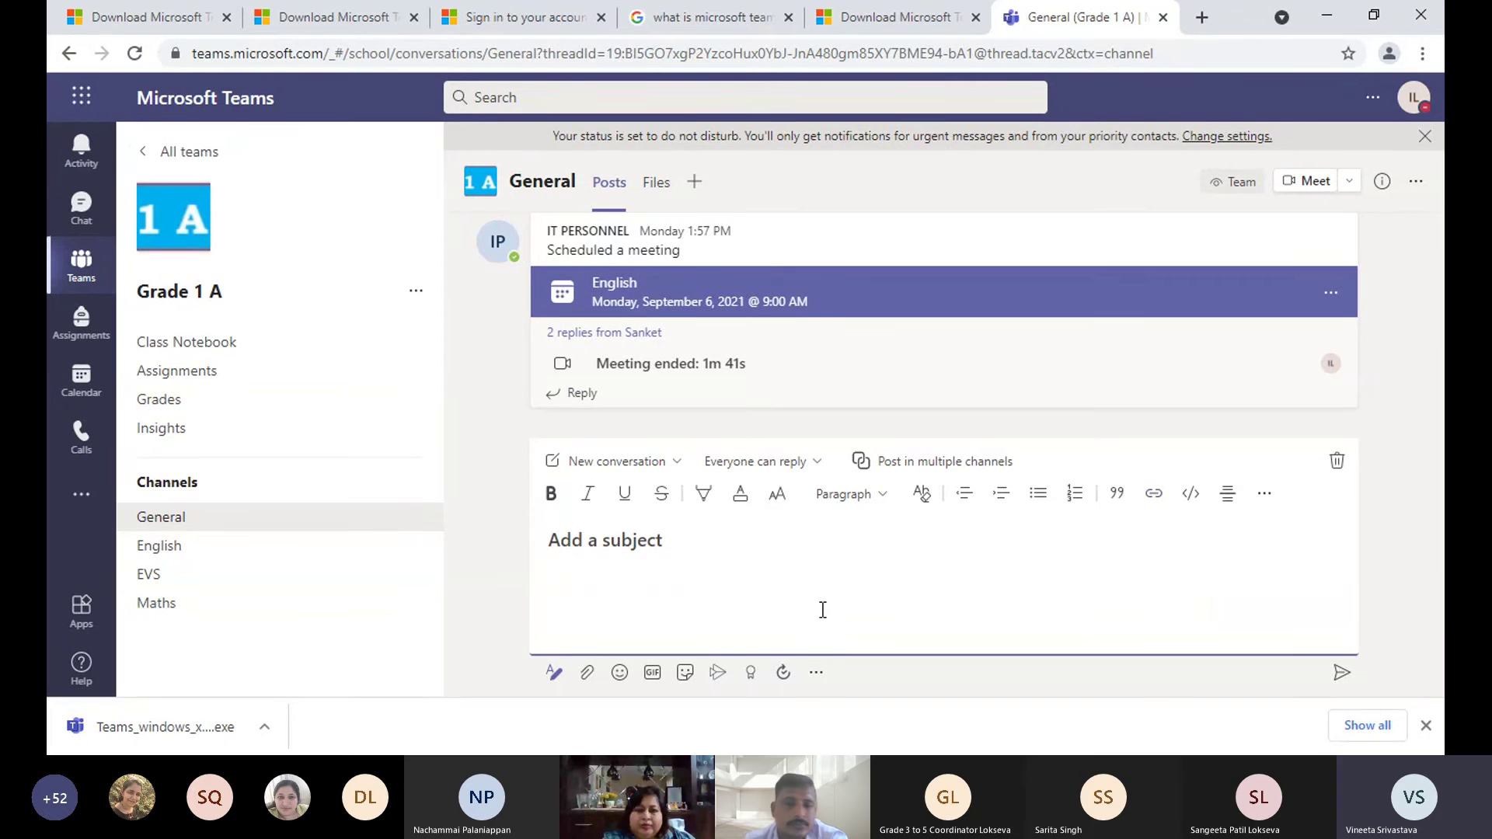
{"action": "left_click", "coordinate": [468, 482]}
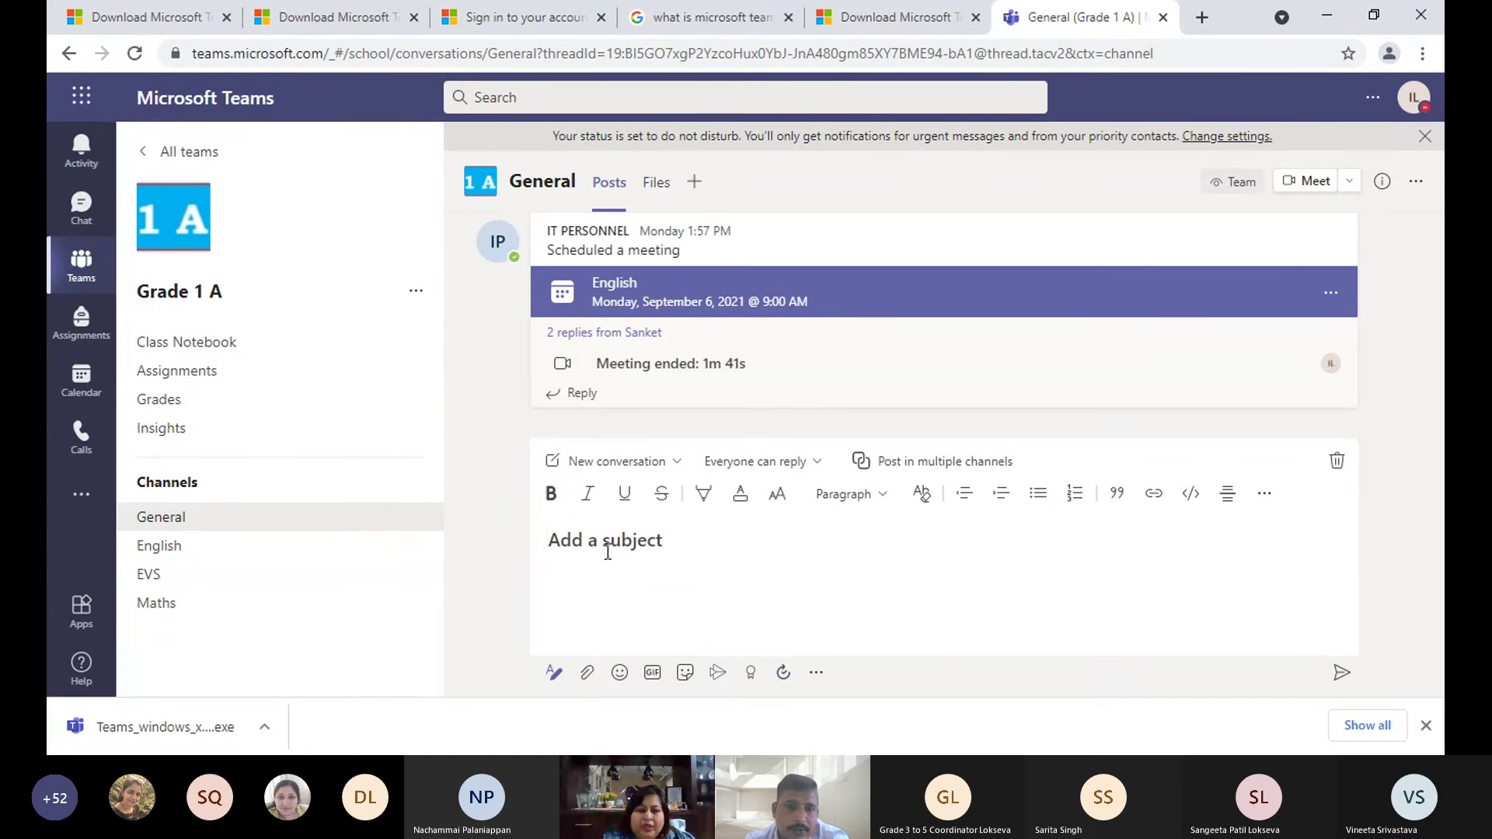
{"action": "left_click", "coordinate": [73, 271]}
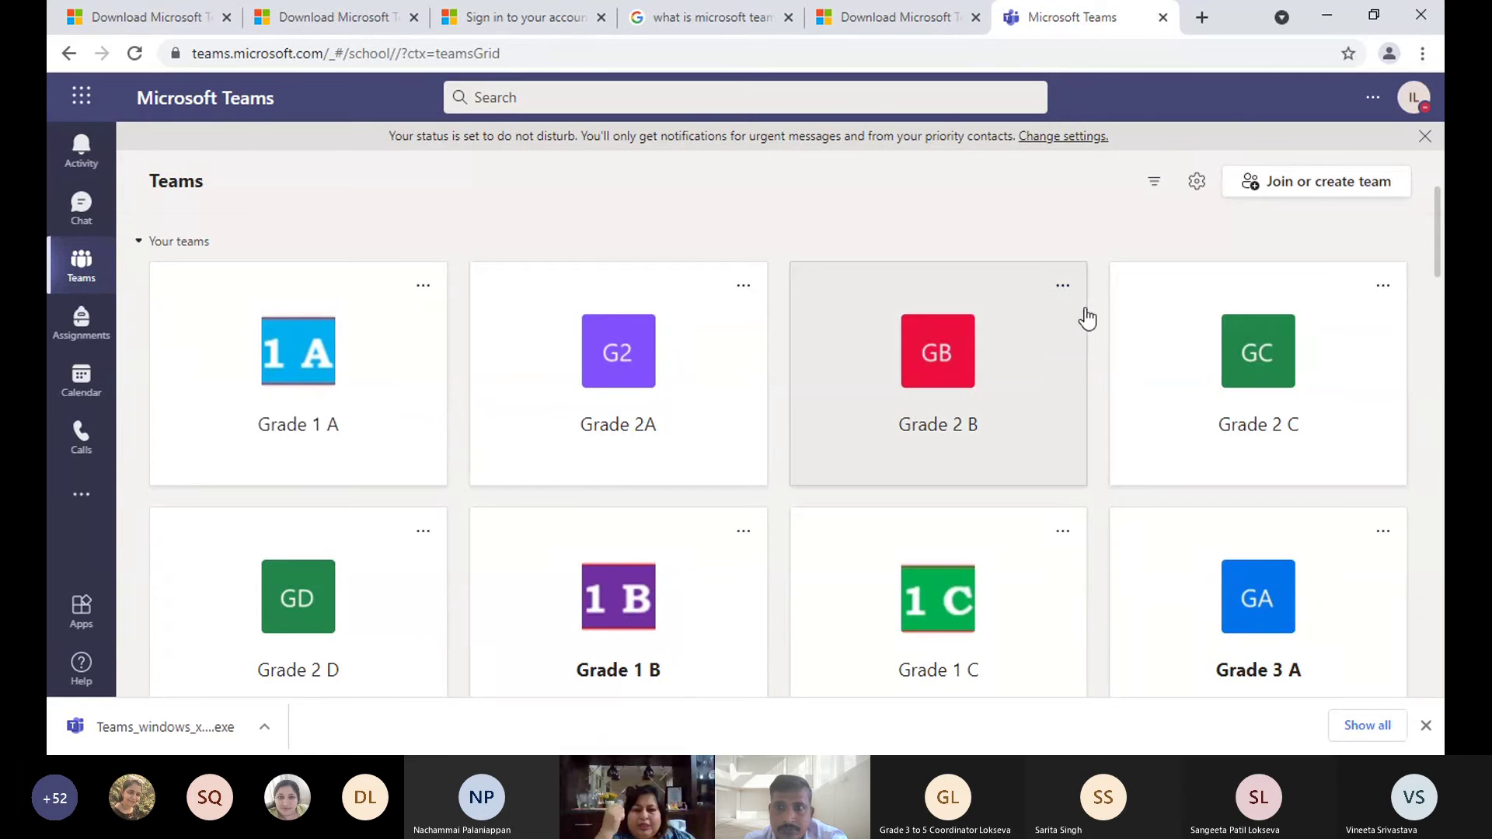
- Show the Calendar's work week of September 6–10, 2021
{"action": "left_click", "coordinate": [1373, 17]}
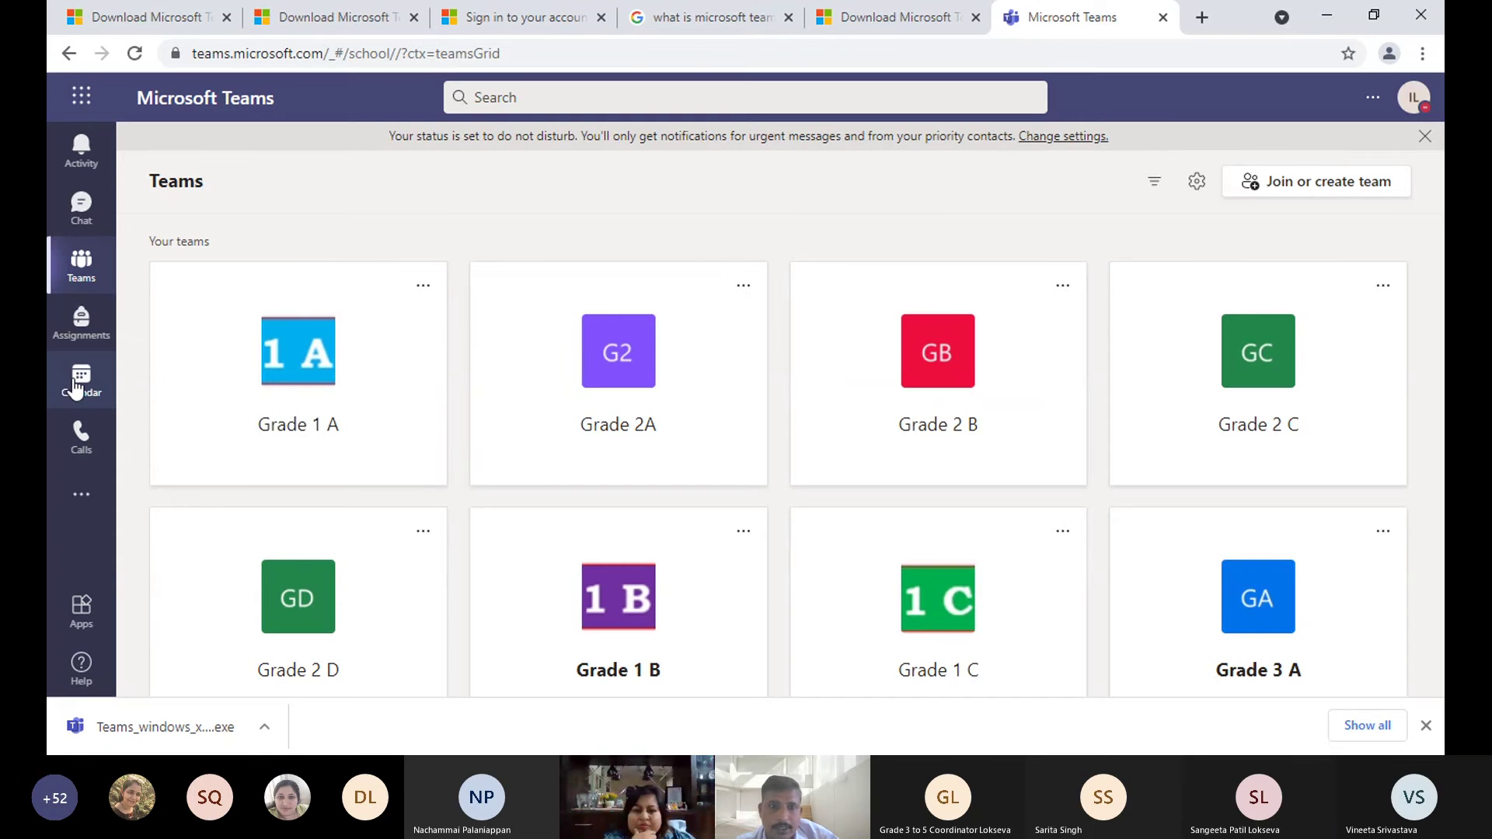
{"action": "left_click", "coordinate": [77, 380]}
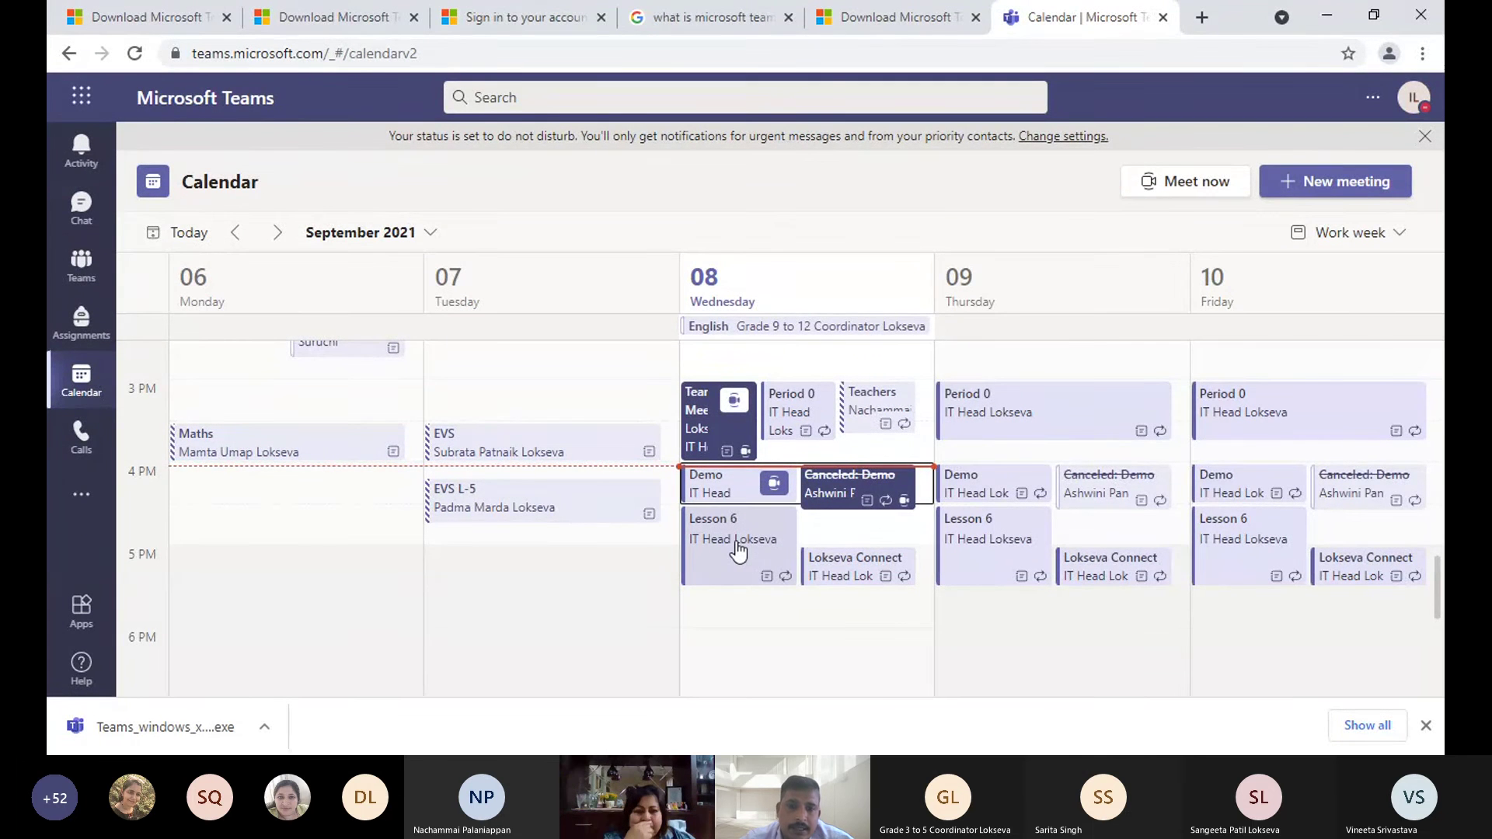
- Copy the join link from Wednesday's Lesson 6 meeting, 4:30–5:30 PM
{"action": "left_click", "coordinate": [721, 567]}
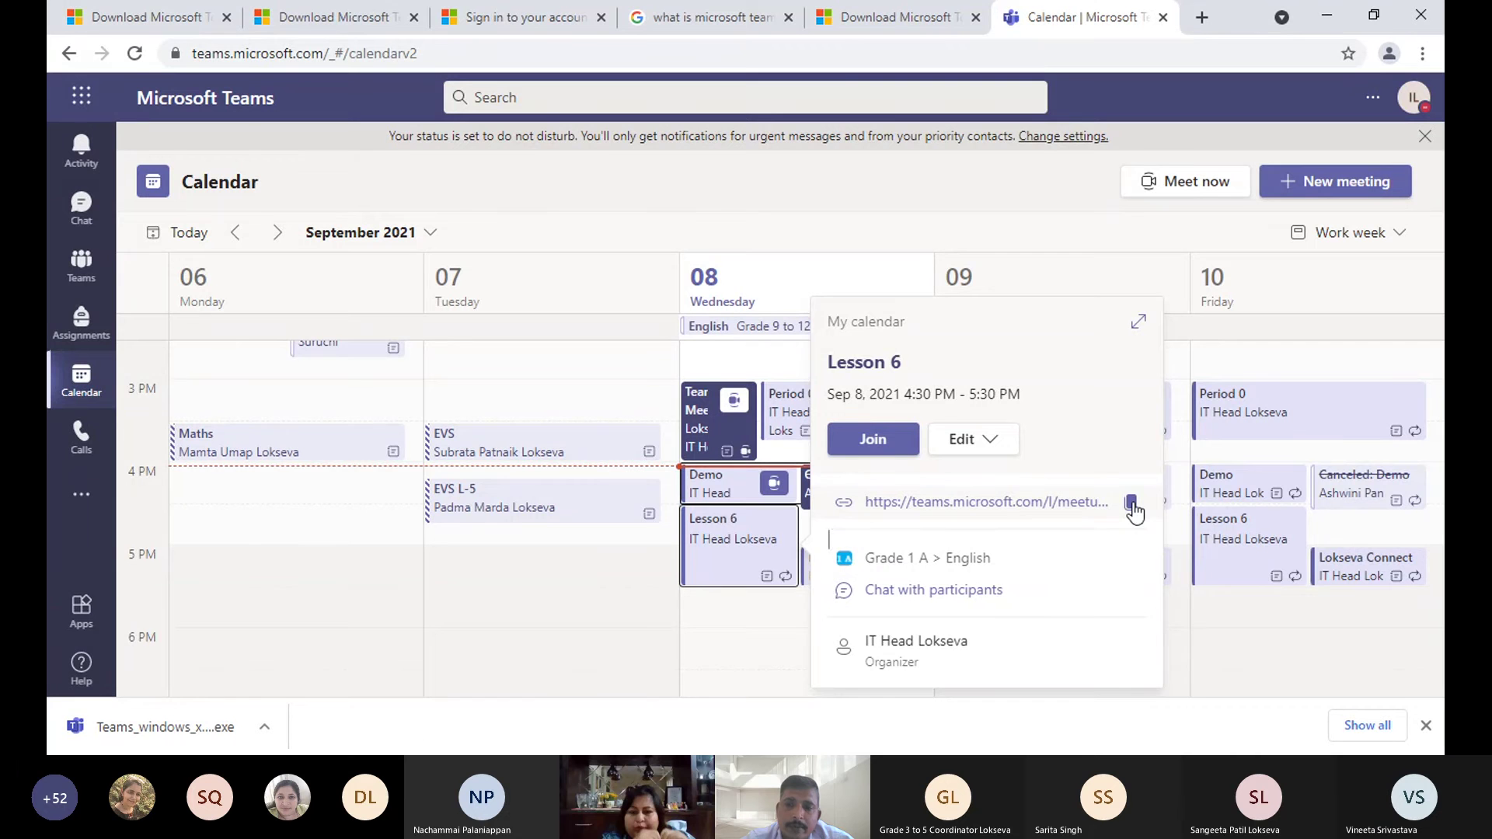
{"action": "left_click", "coordinate": [1131, 503]}
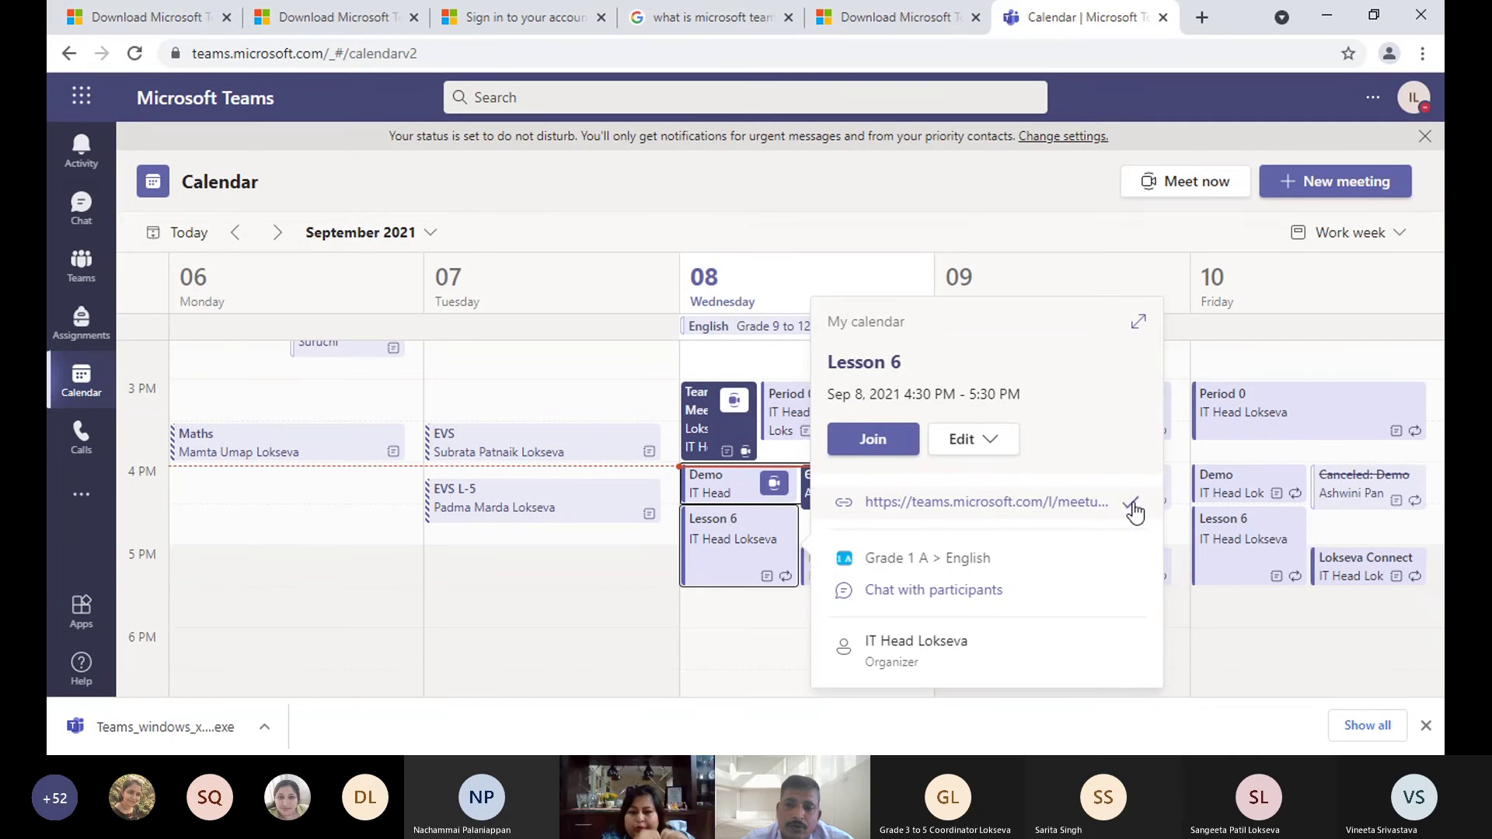
- Return to all teams and scroll past Grade 9 A, Grade 11, LKG, UKG and Staff Demo to Grade 9 B
{"action": "left_click", "coordinate": [91, 269]}
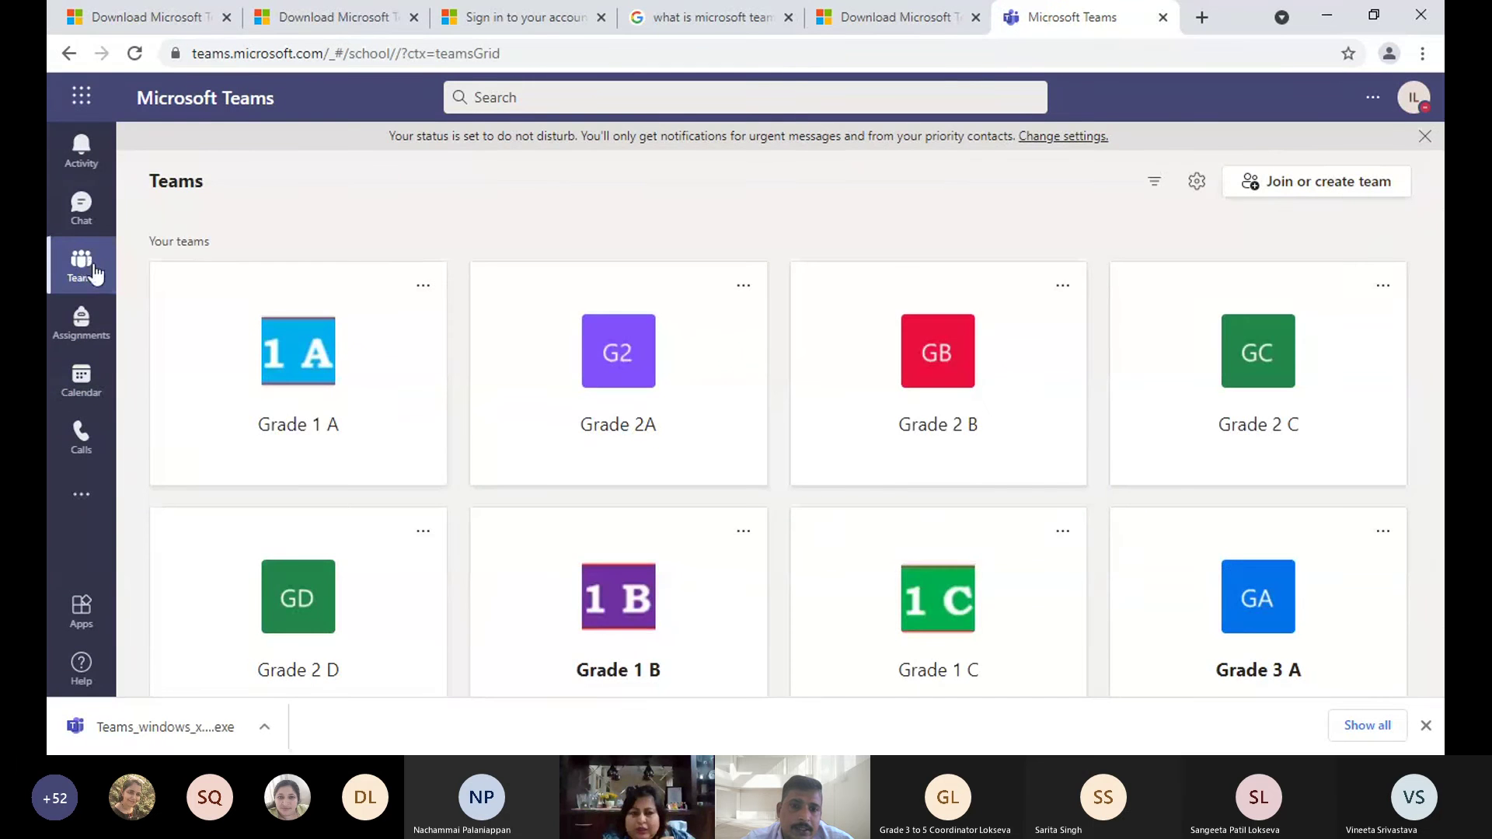
{"action": "scroll", "coordinate": [769, 500], "scroll_direction": "down", "scroll_amount": 9}
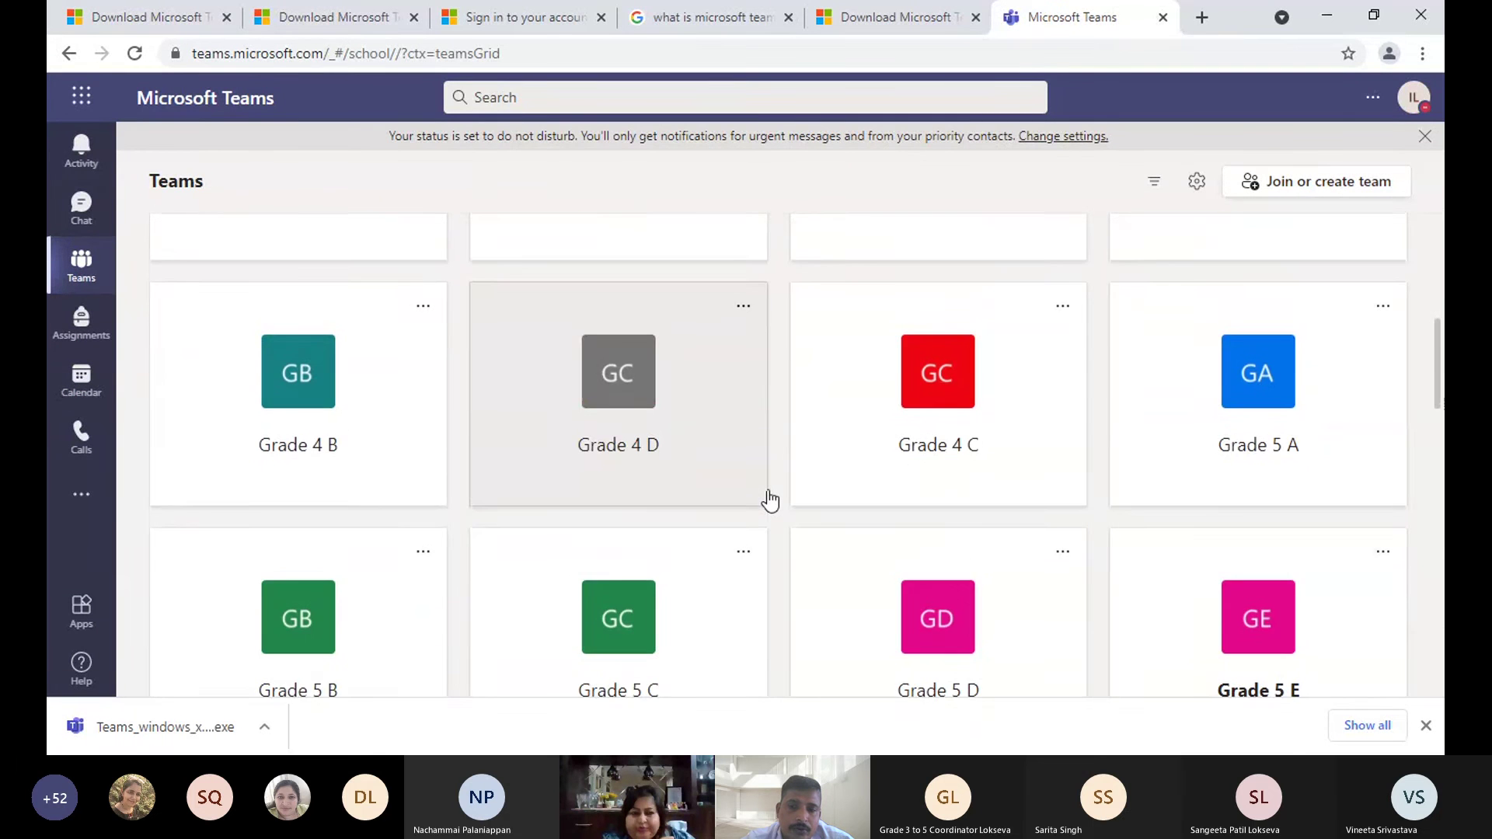
{"action": "scroll", "coordinate": [769, 499], "scroll_direction": "down", "scroll_amount": 8}
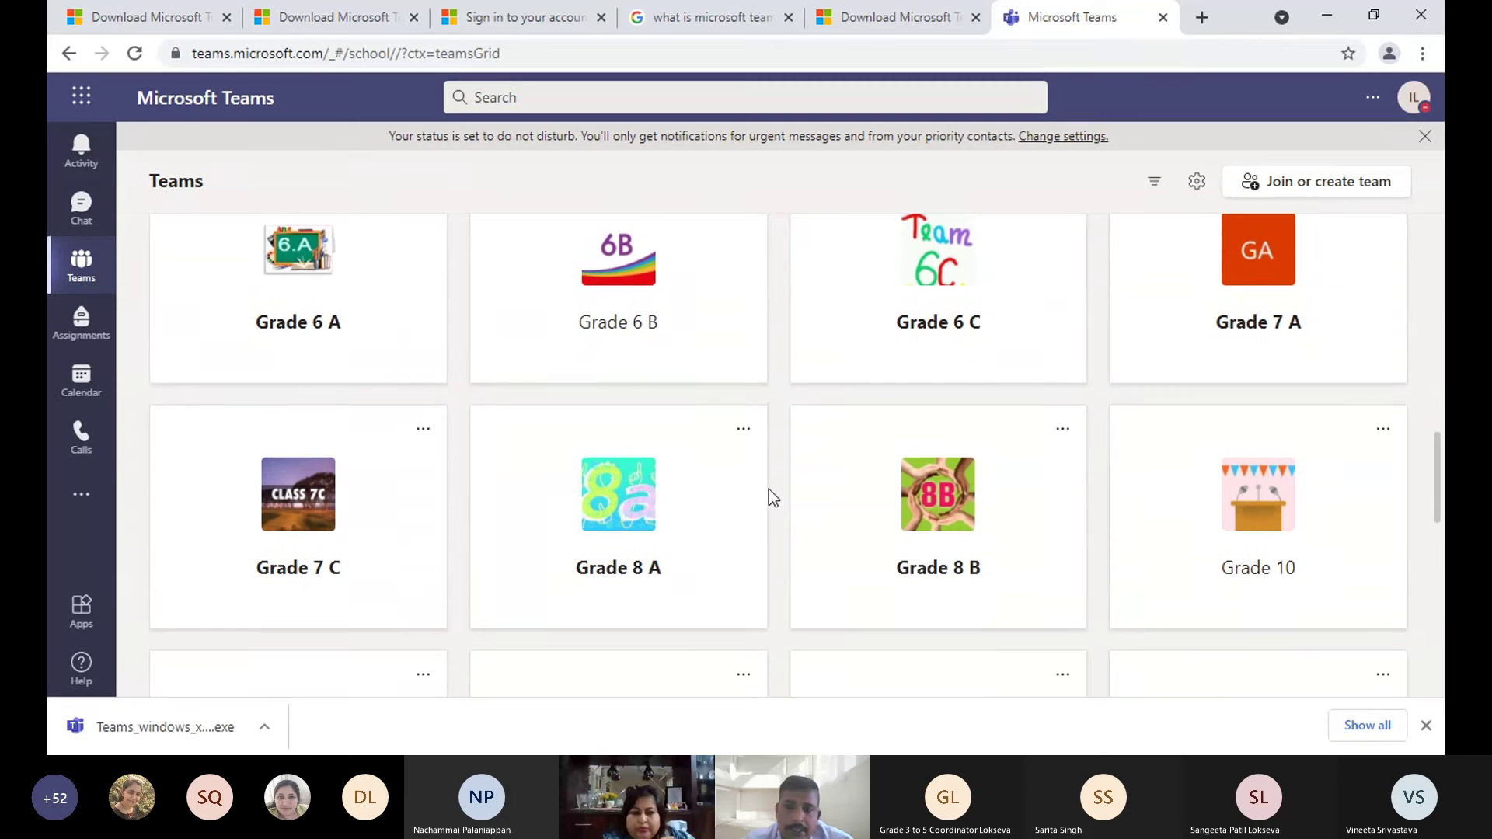
{"action": "scroll", "coordinate": [832, 553], "scroll_direction": "down", "scroll_amount": 4}
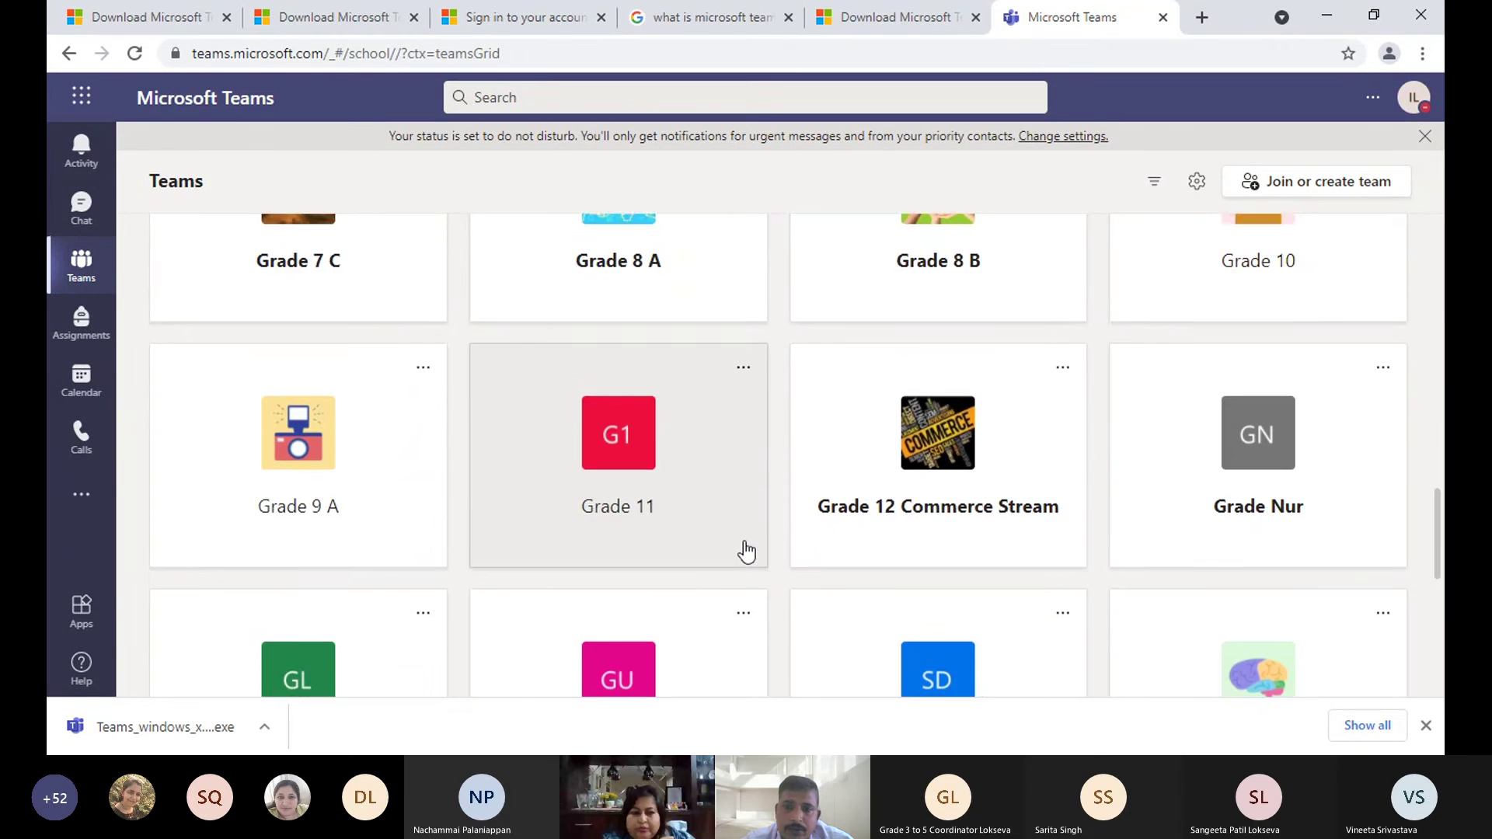
{"action": "scroll", "coordinate": [745, 552], "scroll_direction": "down", "scroll_amount": 9}
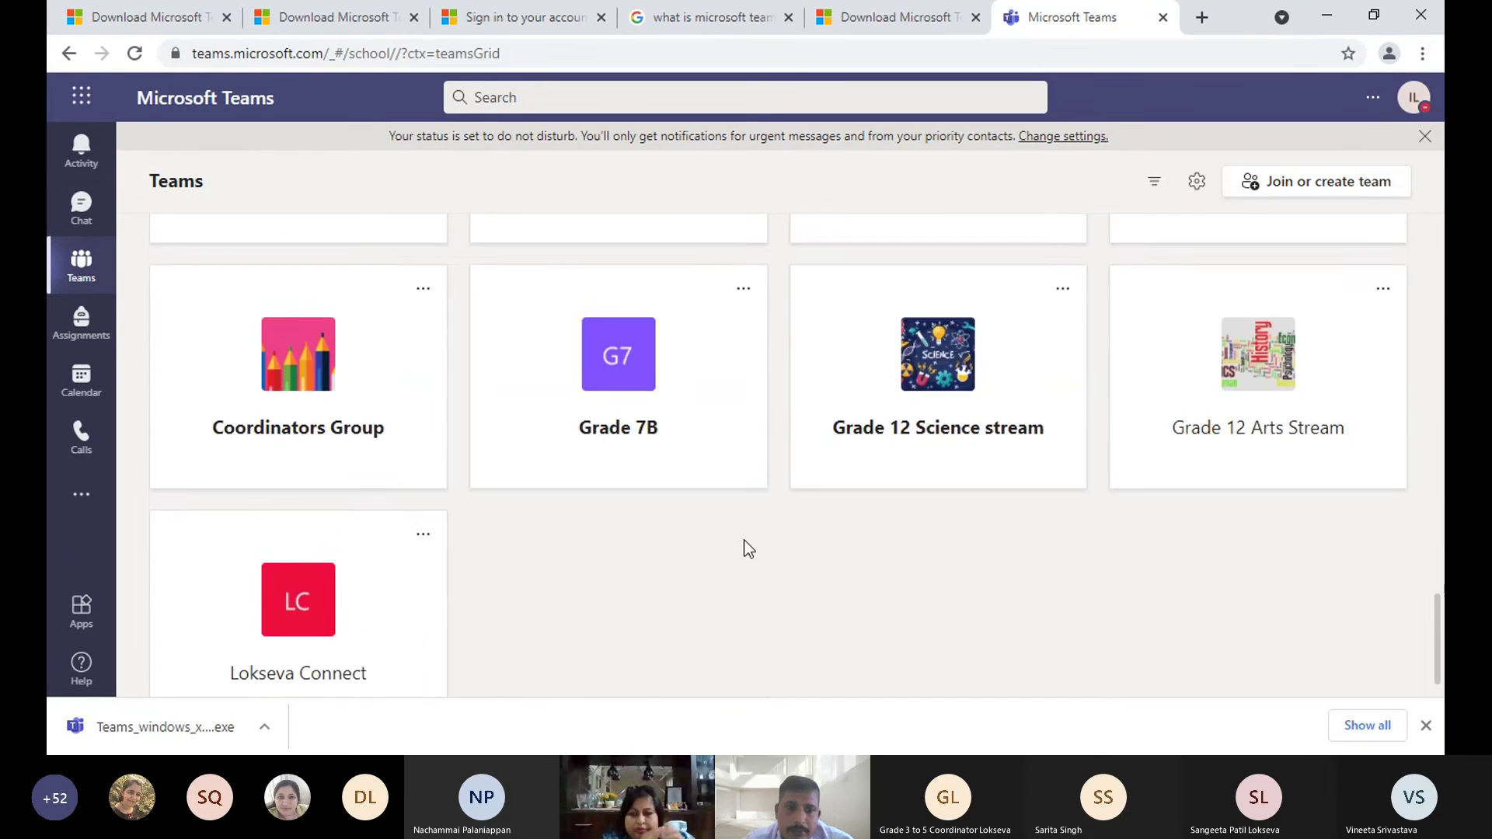
{"action": "scroll", "coordinate": [744, 549], "scroll_direction": "up", "scroll_amount": 15}
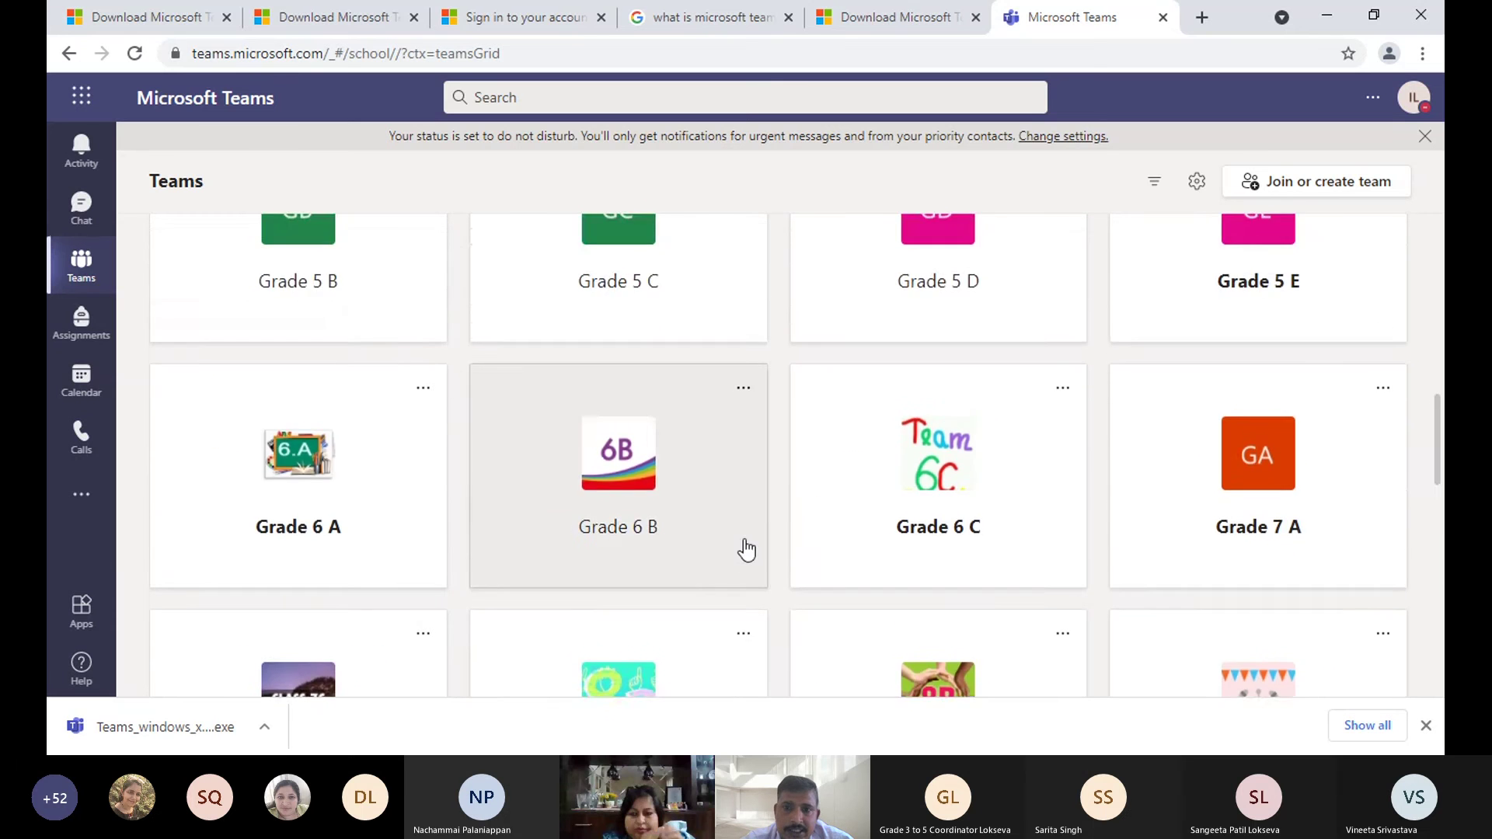
{"action": "scroll", "coordinate": [746, 550], "scroll_direction": "up", "scroll_amount": 6}
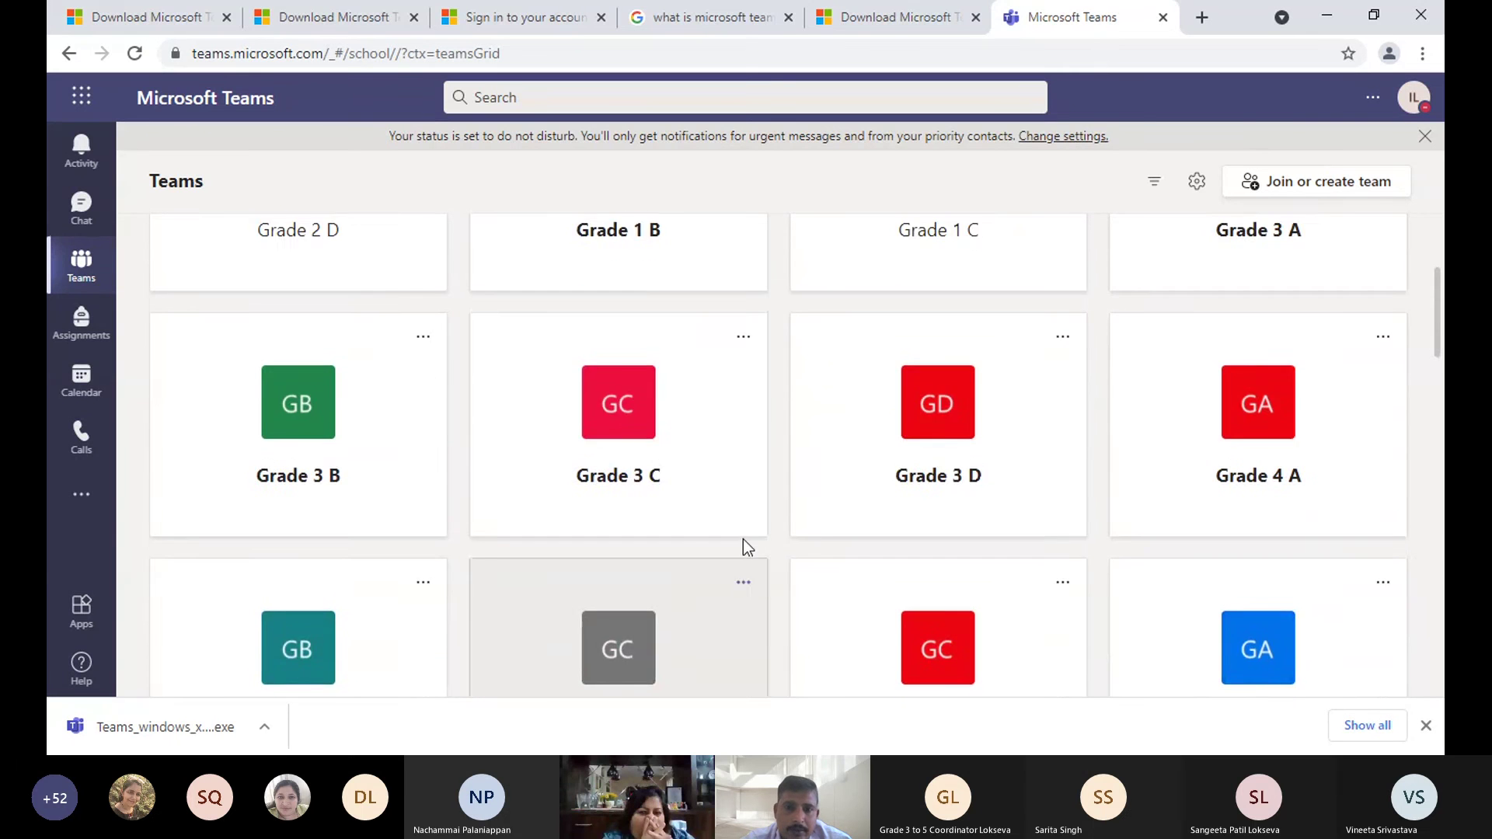
{"action": "scroll", "coordinate": [742, 544], "scroll_direction": "up", "scroll_amount": 3}
{"action": "scroll", "coordinate": [739, 546], "scroll_direction": "down", "scroll_amount": 2}
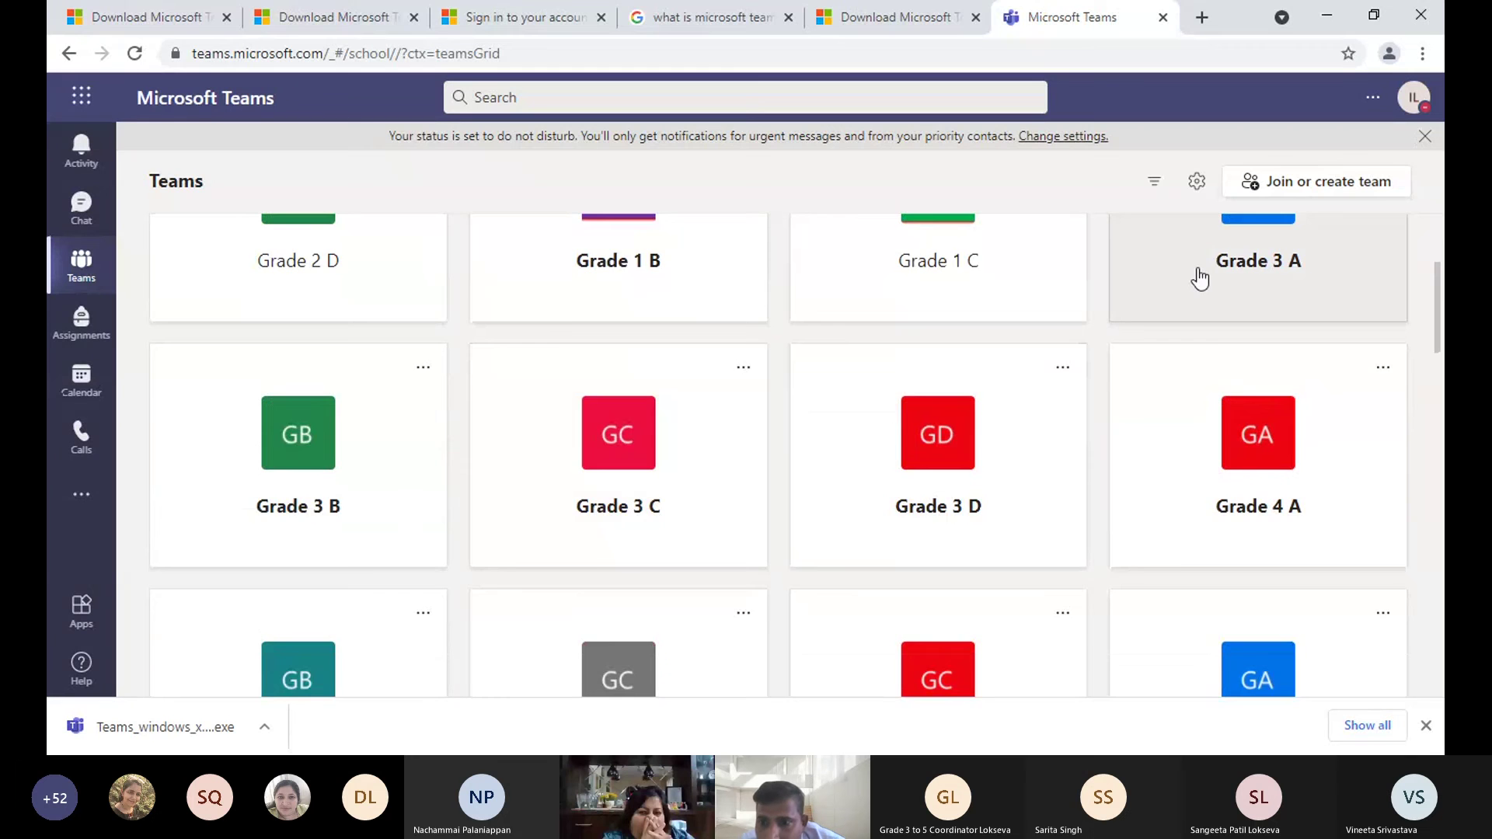
{"action": "scroll", "coordinate": [1201, 277], "scroll_direction": "down", "scroll_amount": 6}
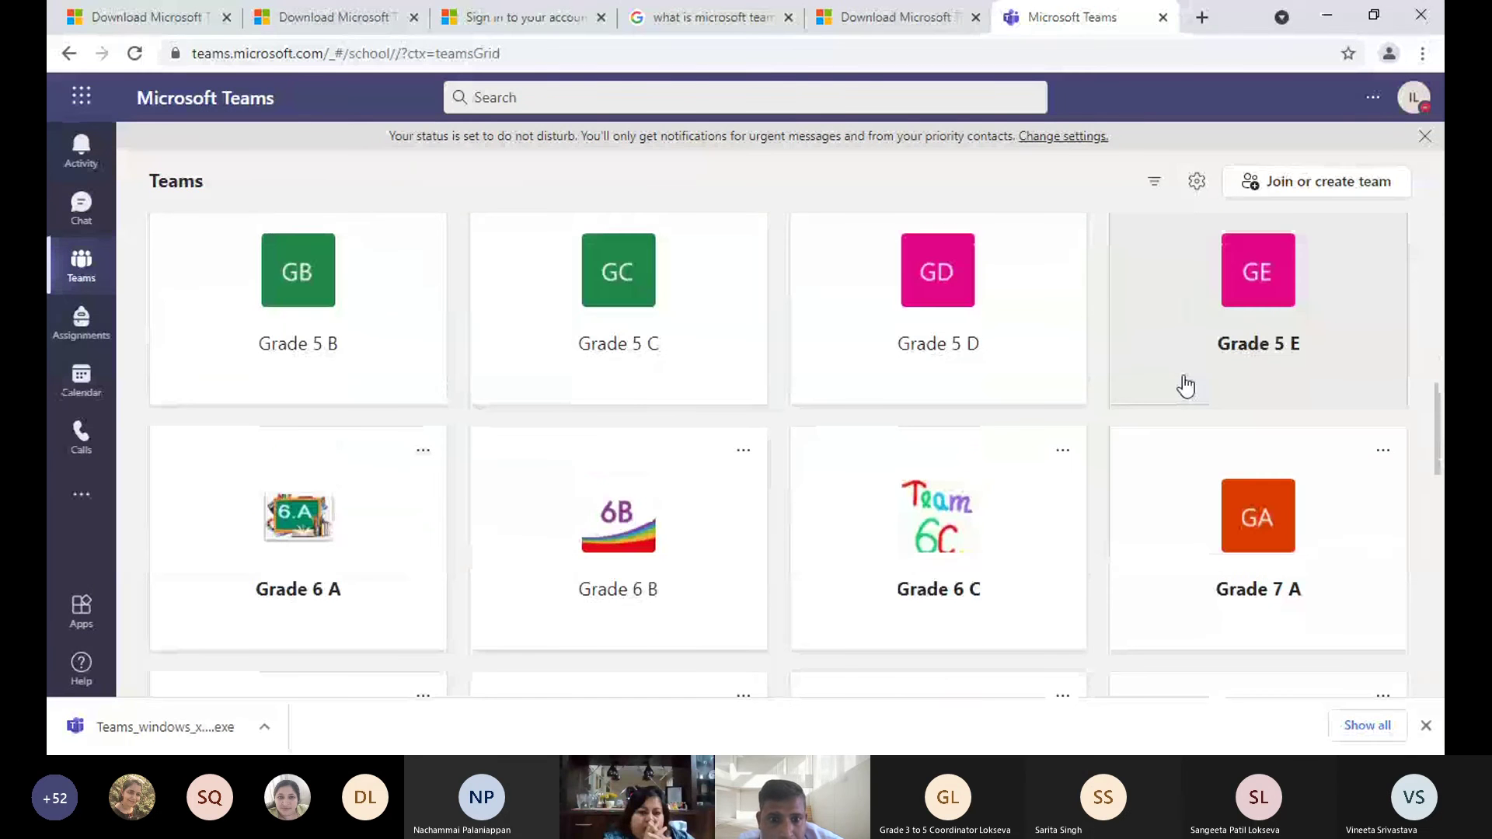
{"action": "scroll", "coordinate": [1185, 386], "scroll_direction": "down", "scroll_amount": 6}
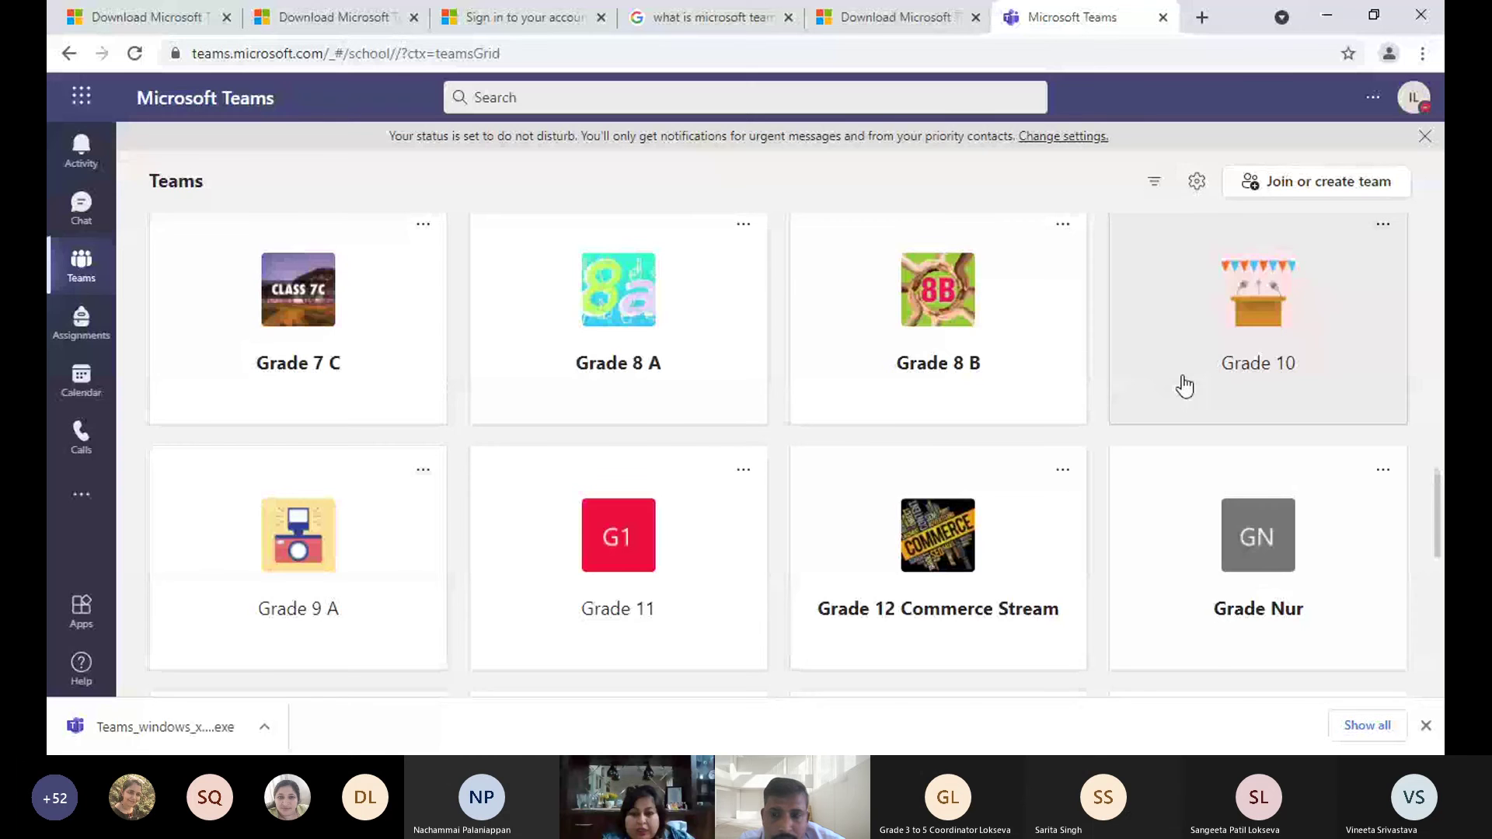
{"action": "scroll", "coordinate": [1184, 387], "scroll_direction": "up", "scroll_amount": 9}
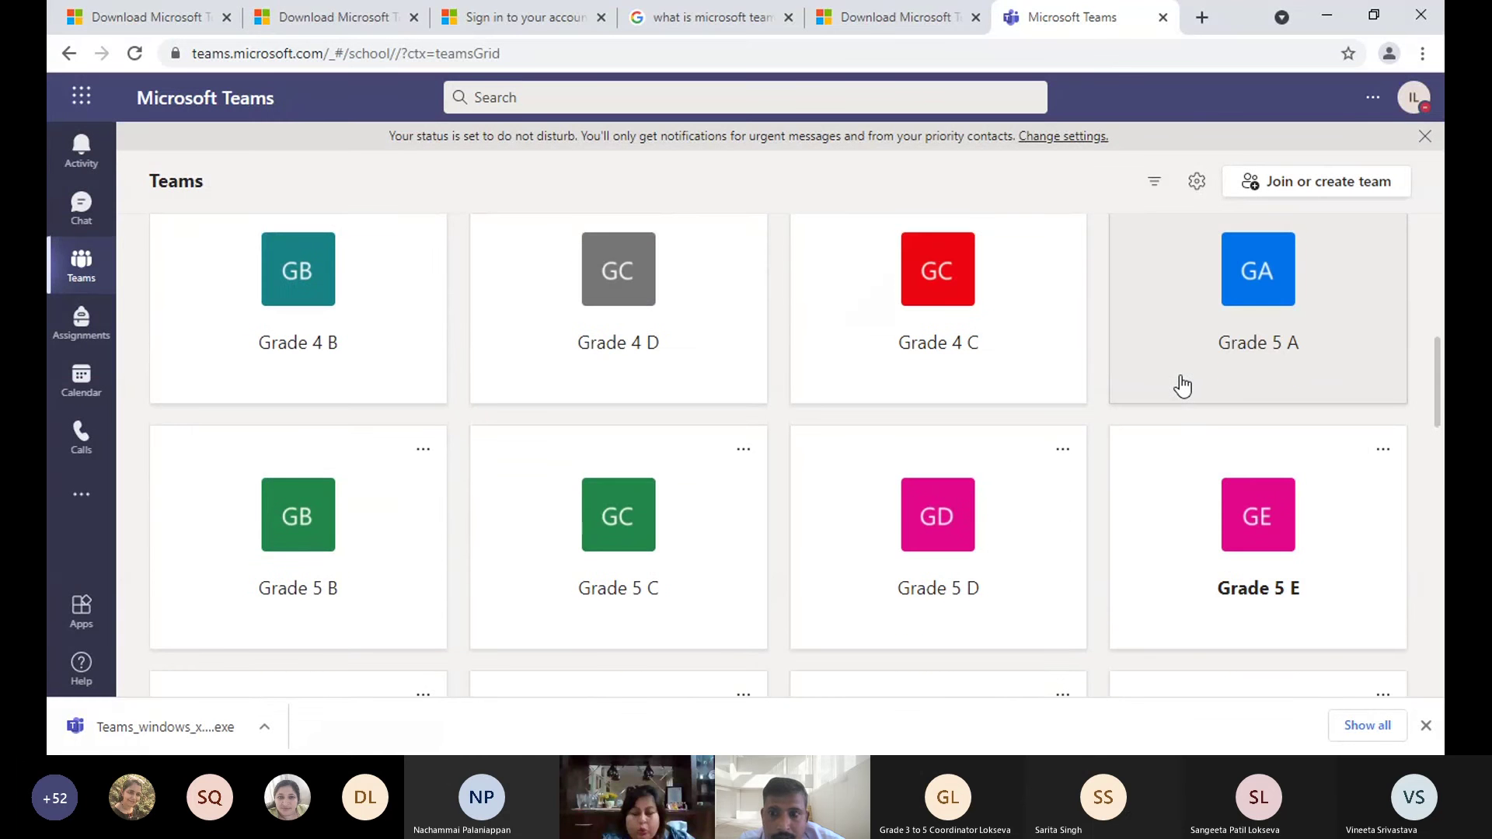
{"action": "scroll", "coordinate": [1181, 385], "scroll_direction": "up", "scroll_amount": 7}
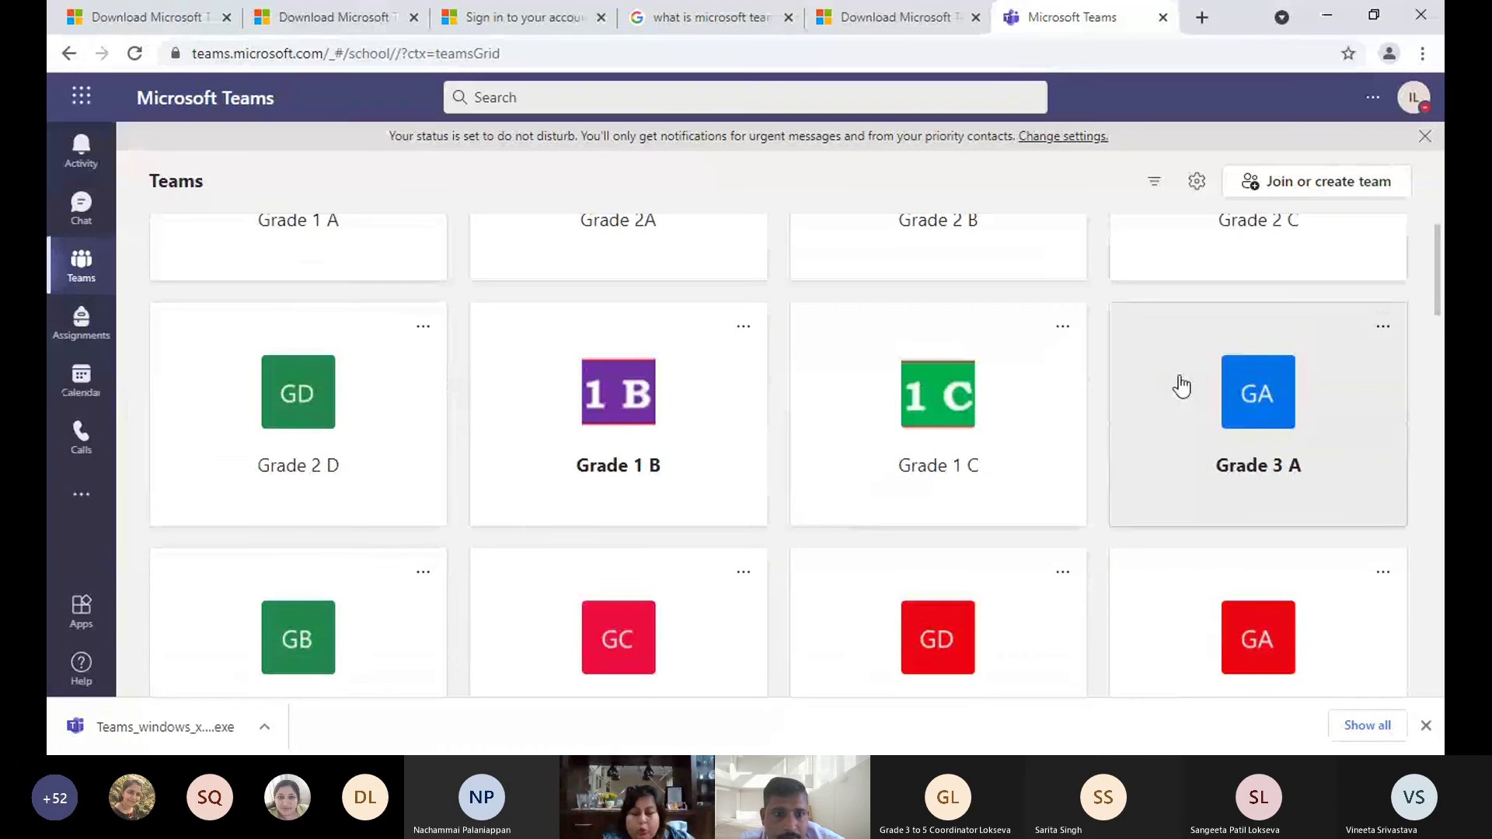
{"action": "scroll", "coordinate": [1180, 385], "scroll_direction": "down", "scroll_amount": 2}
{"action": "scroll", "coordinate": [1179, 384], "scroll_direction": "down", "scroll_amount": 12}
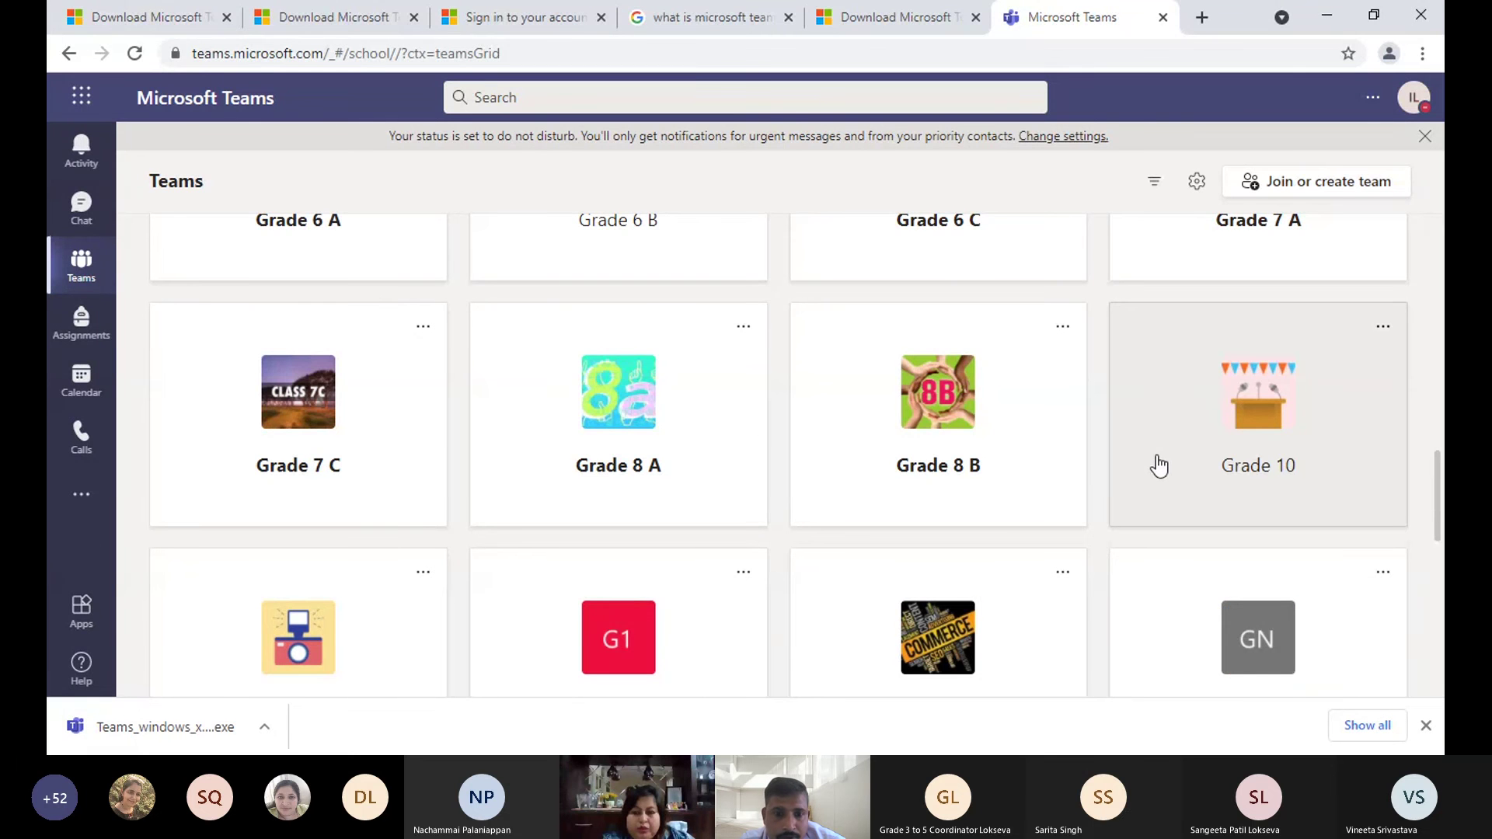
{"action": "scroll", "coordinate": [1159, 464], "scroll_direction": "down", "scroll_amount": 5}
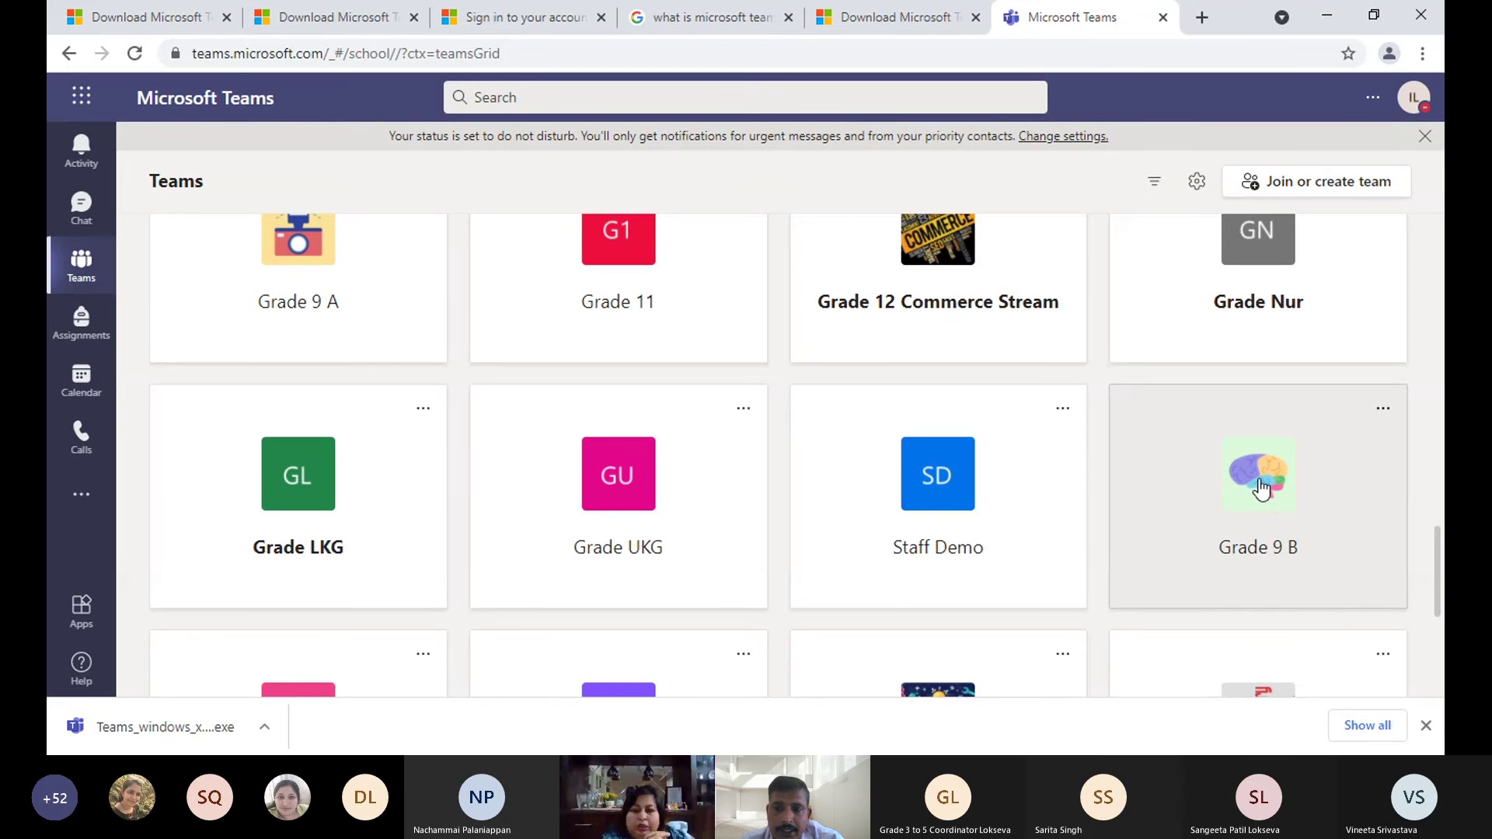
- Paste and send the Lesson 6 join link in Grade 9 B's General channel, then start a reply
{"action": "left_click", "coordinate": [1261, 488]}
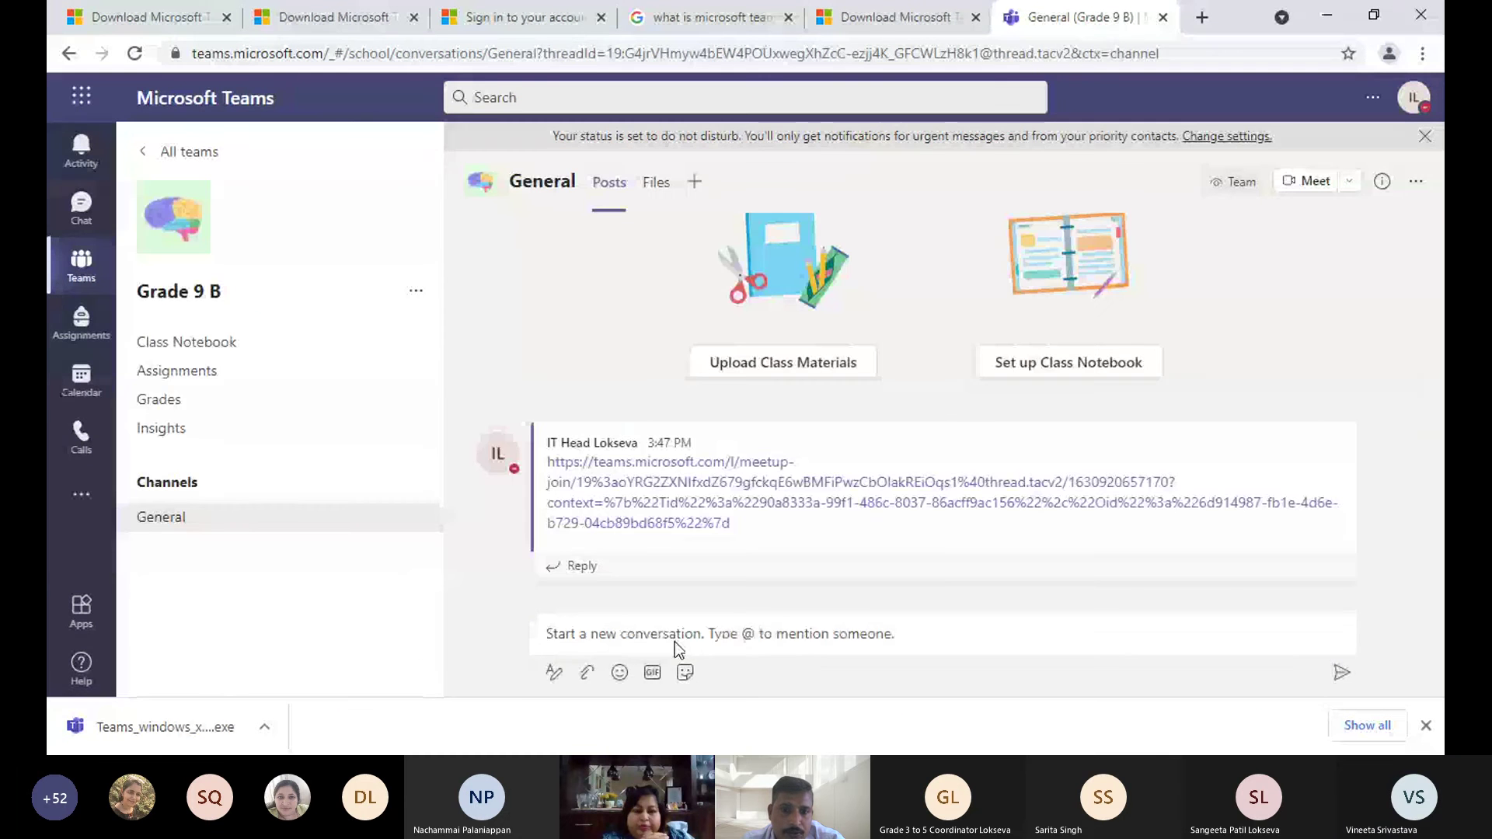
{"action": "left_click", "coordinate": [675, 640]}
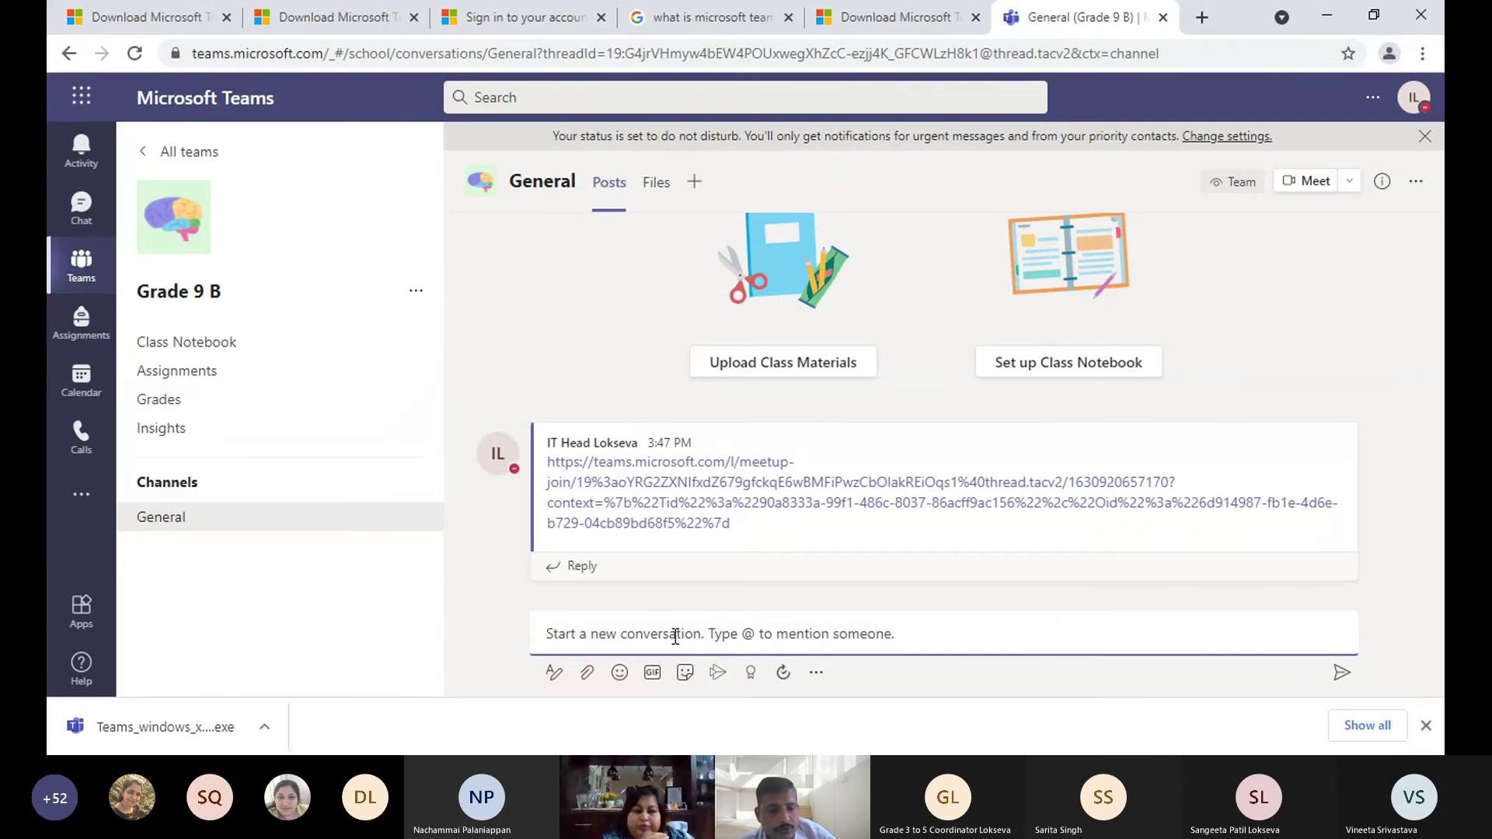
{"action": "key", "text": "ctrl+v"}
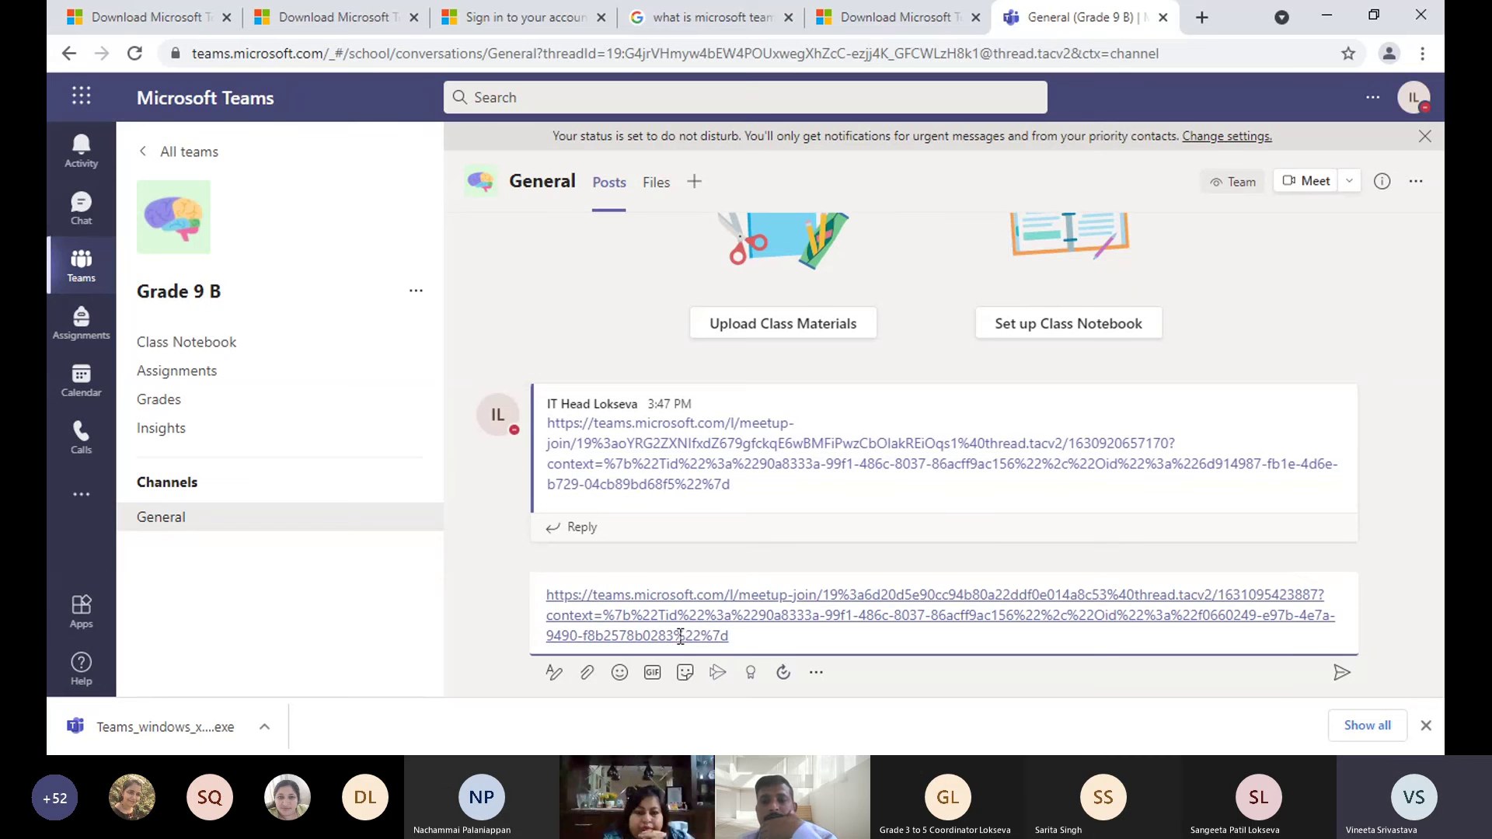
{"action": "left_click", "coordinate": [1338, 674]}
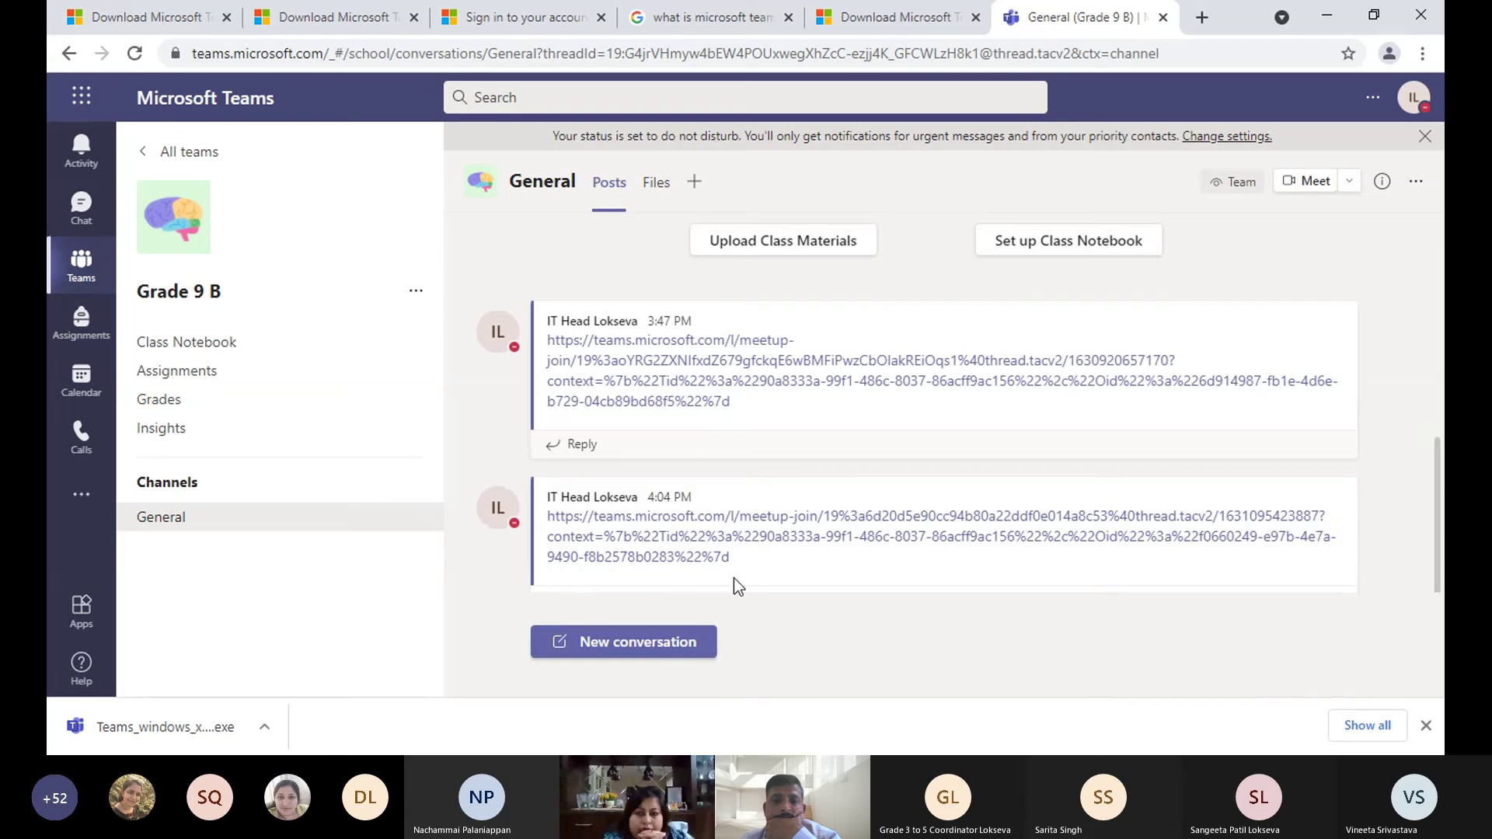
{"action": "left_click", "coordinate": [733, 579]}
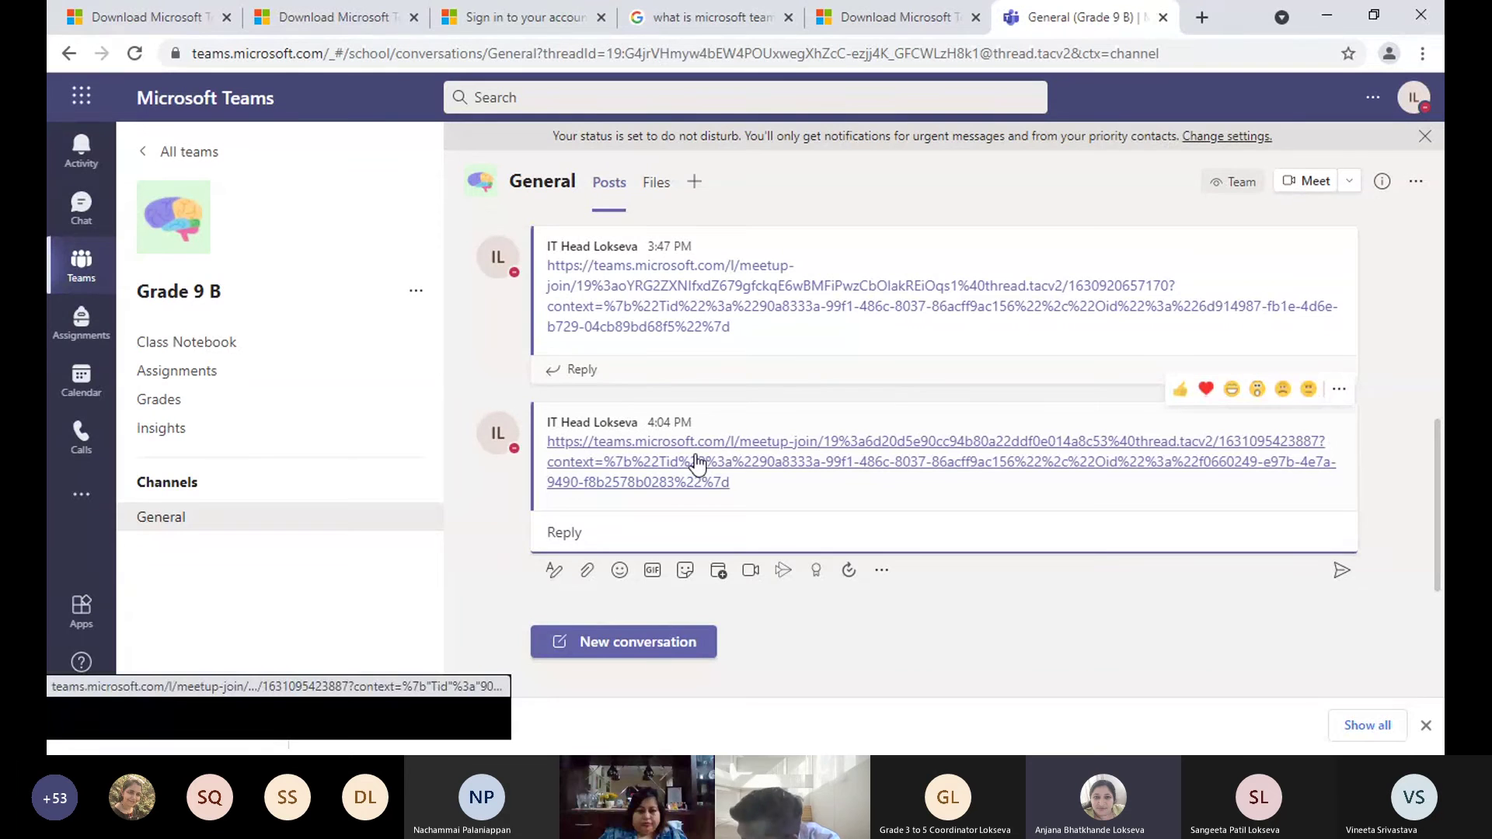
{"action": "left_click", "coordinate": [735, 520]}
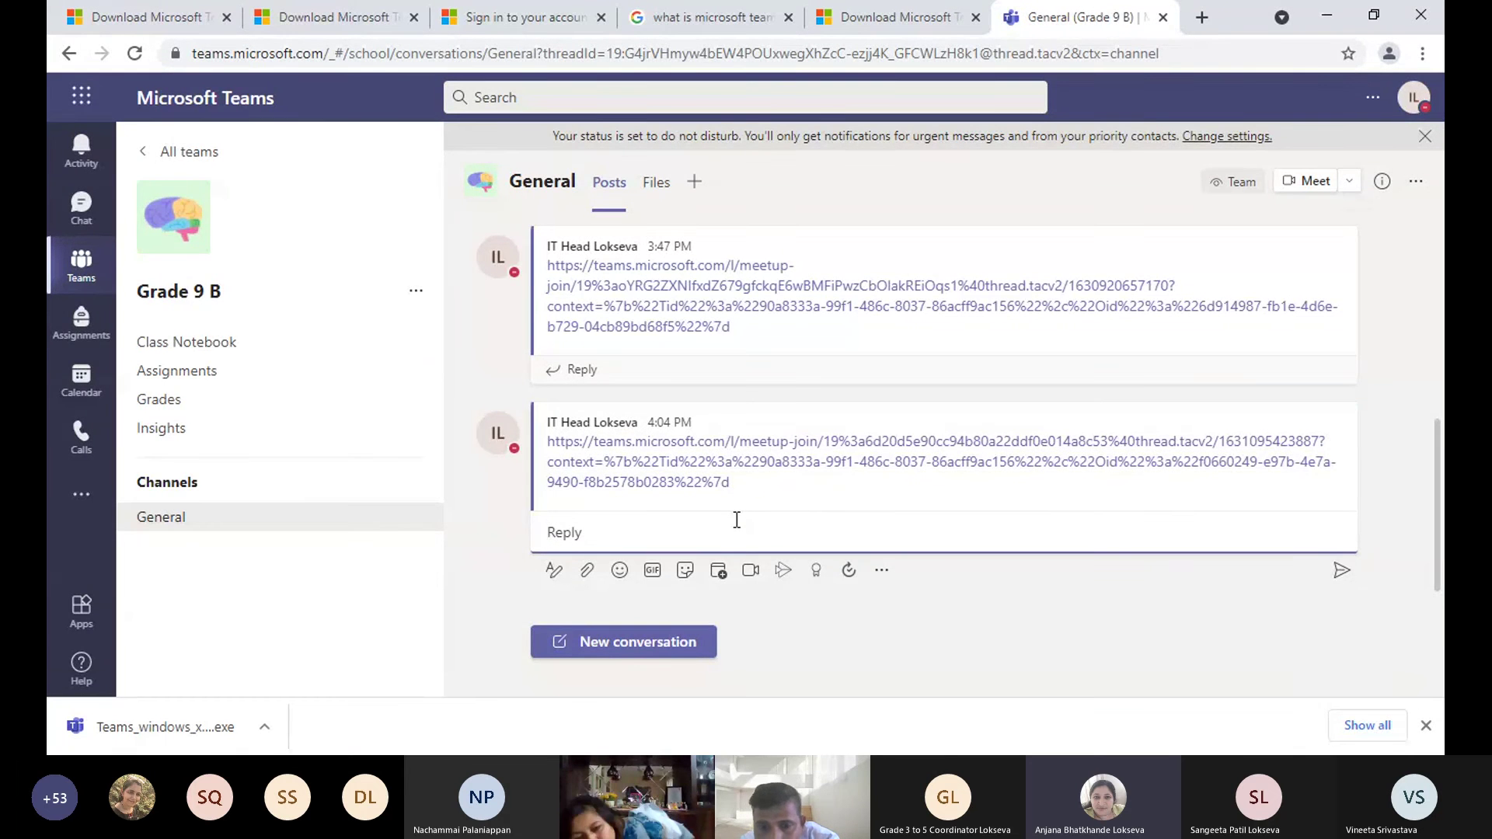
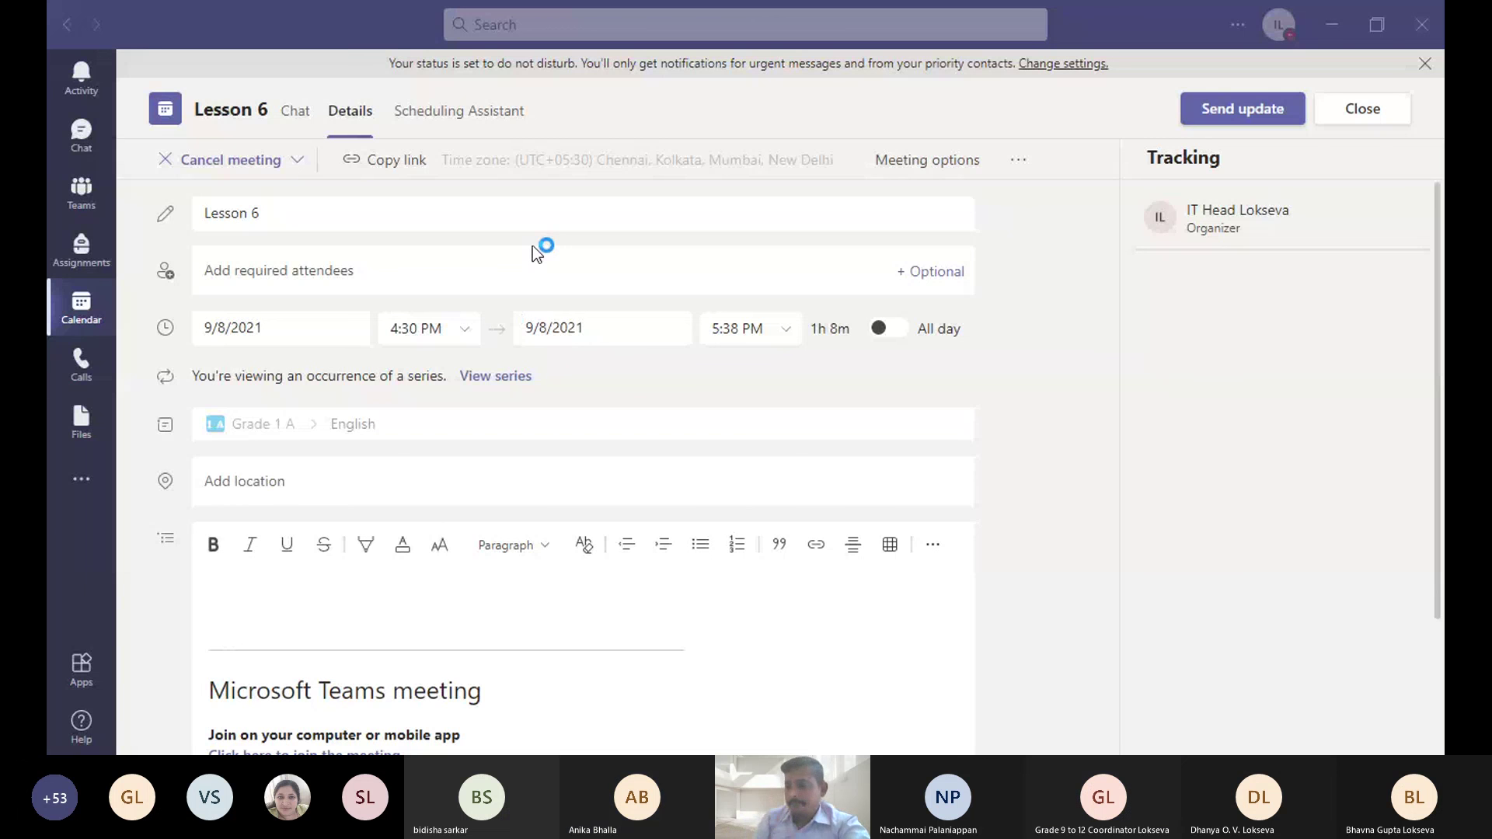
- Review the Lesson 6 meeting's title and end date, leaving the date unchanged
{"action": "left_click", "coordinate": [546, 216]}
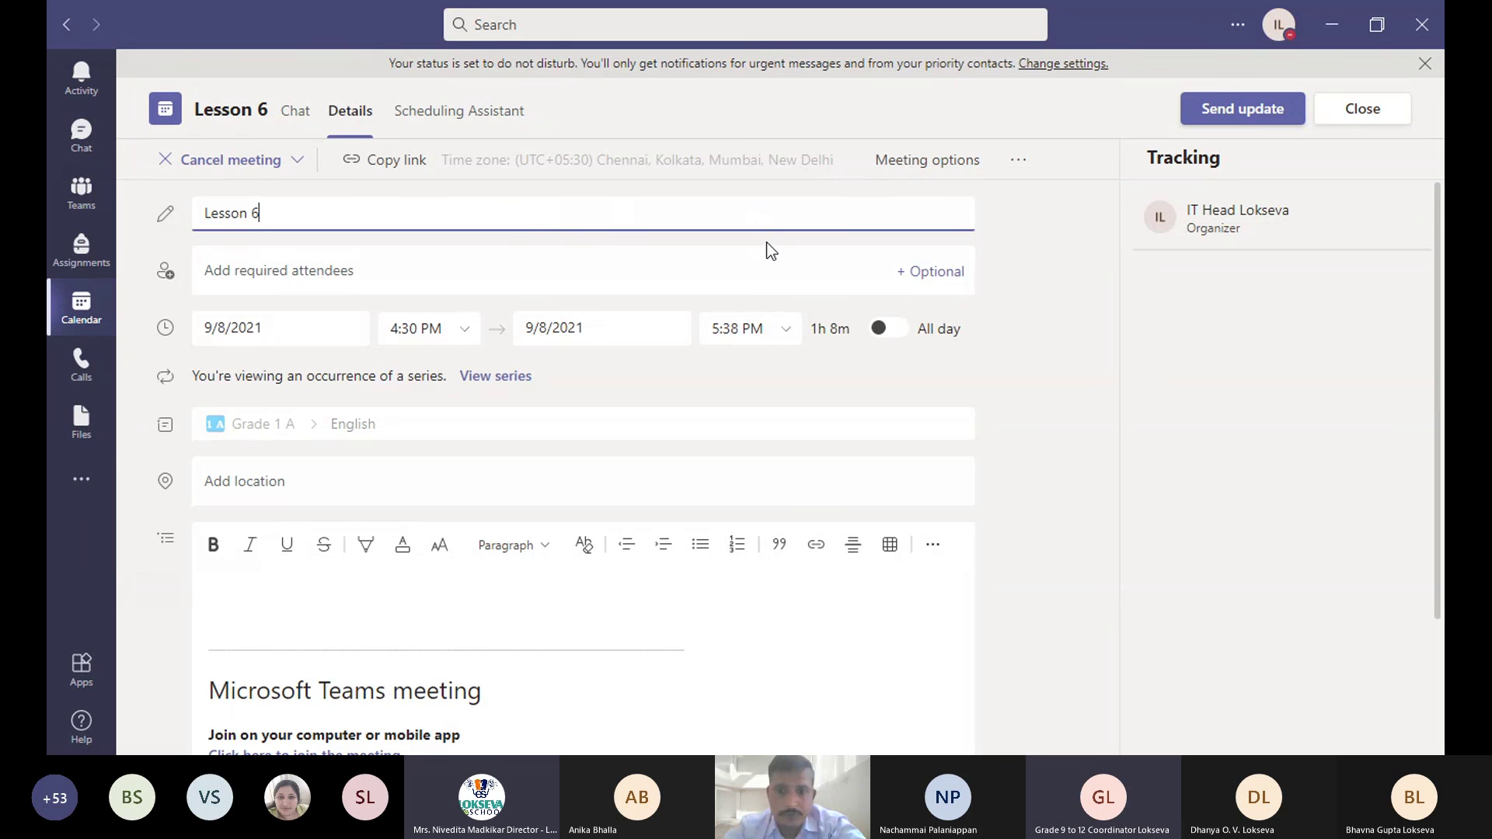
{"action": "scroll", "coordinate": [638, 332], "scroll_direction": "down", "scroll_amount": 2}
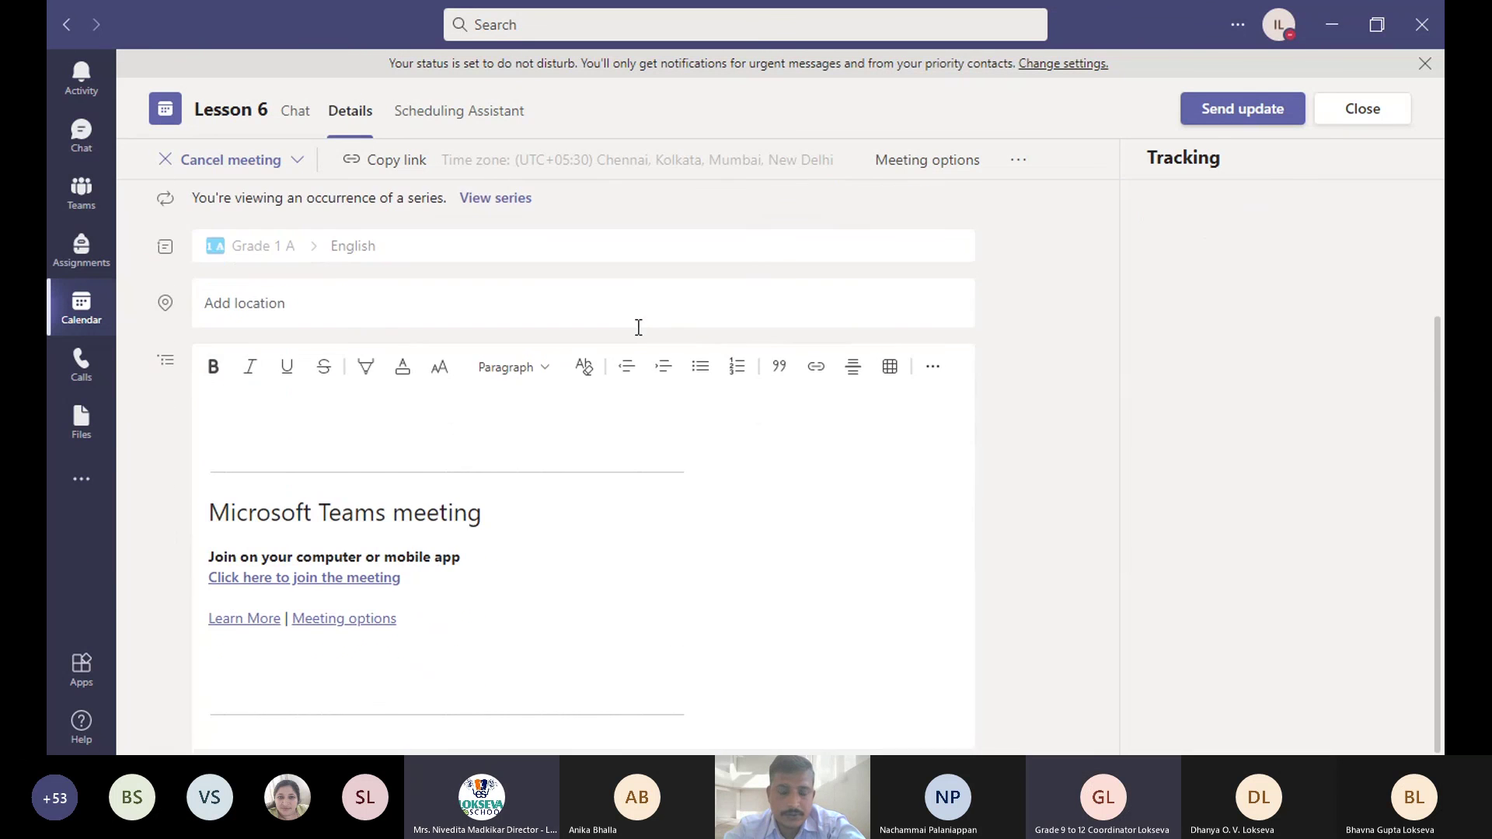
{"action": "scroll", "coordinate": [636, 335], "scroll_direction": "up", "scroll_amount": 2}
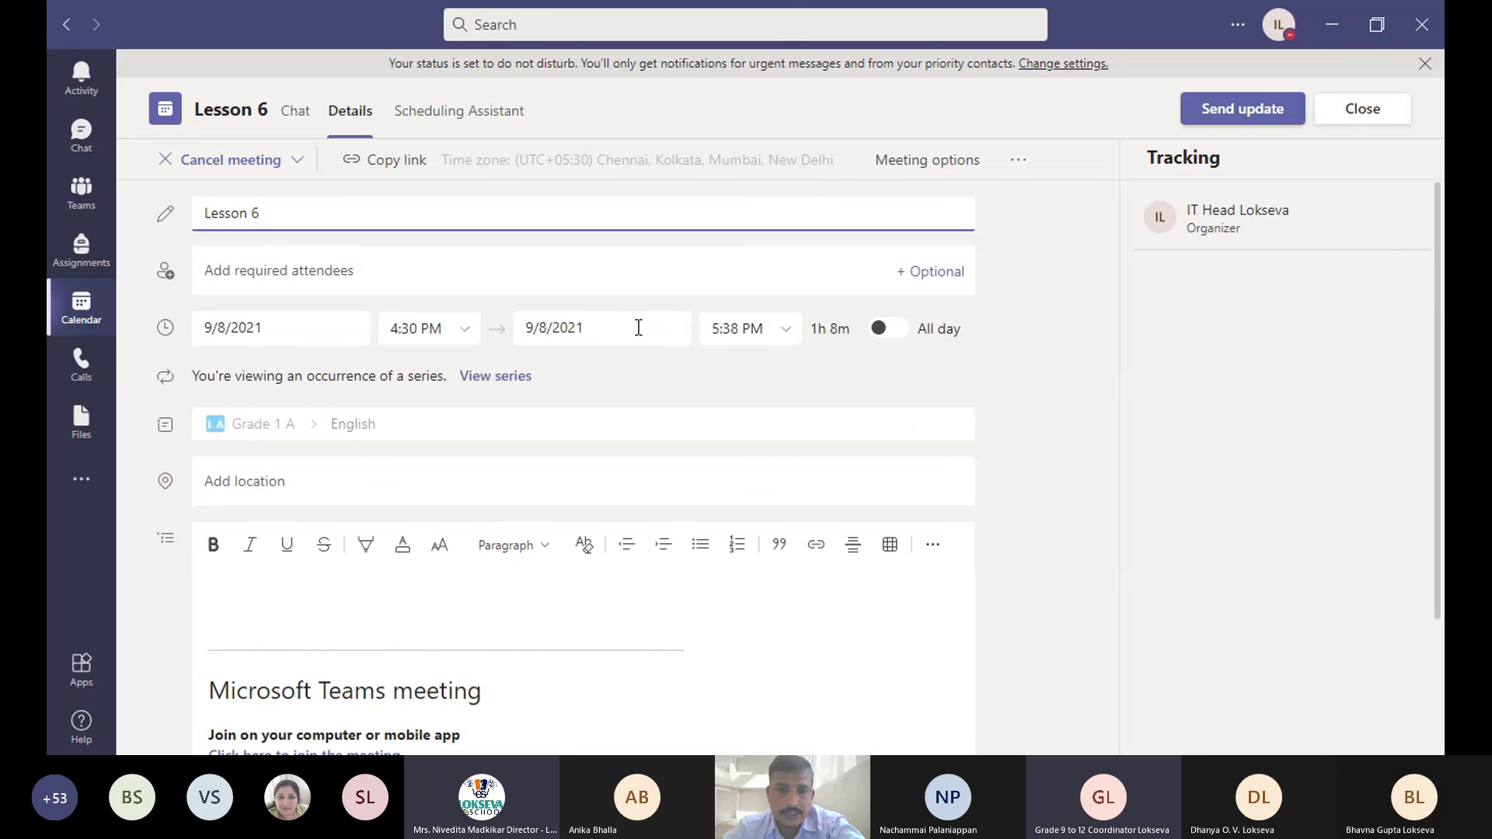
{"action": "left_click", "coordinate": [614, 328]}
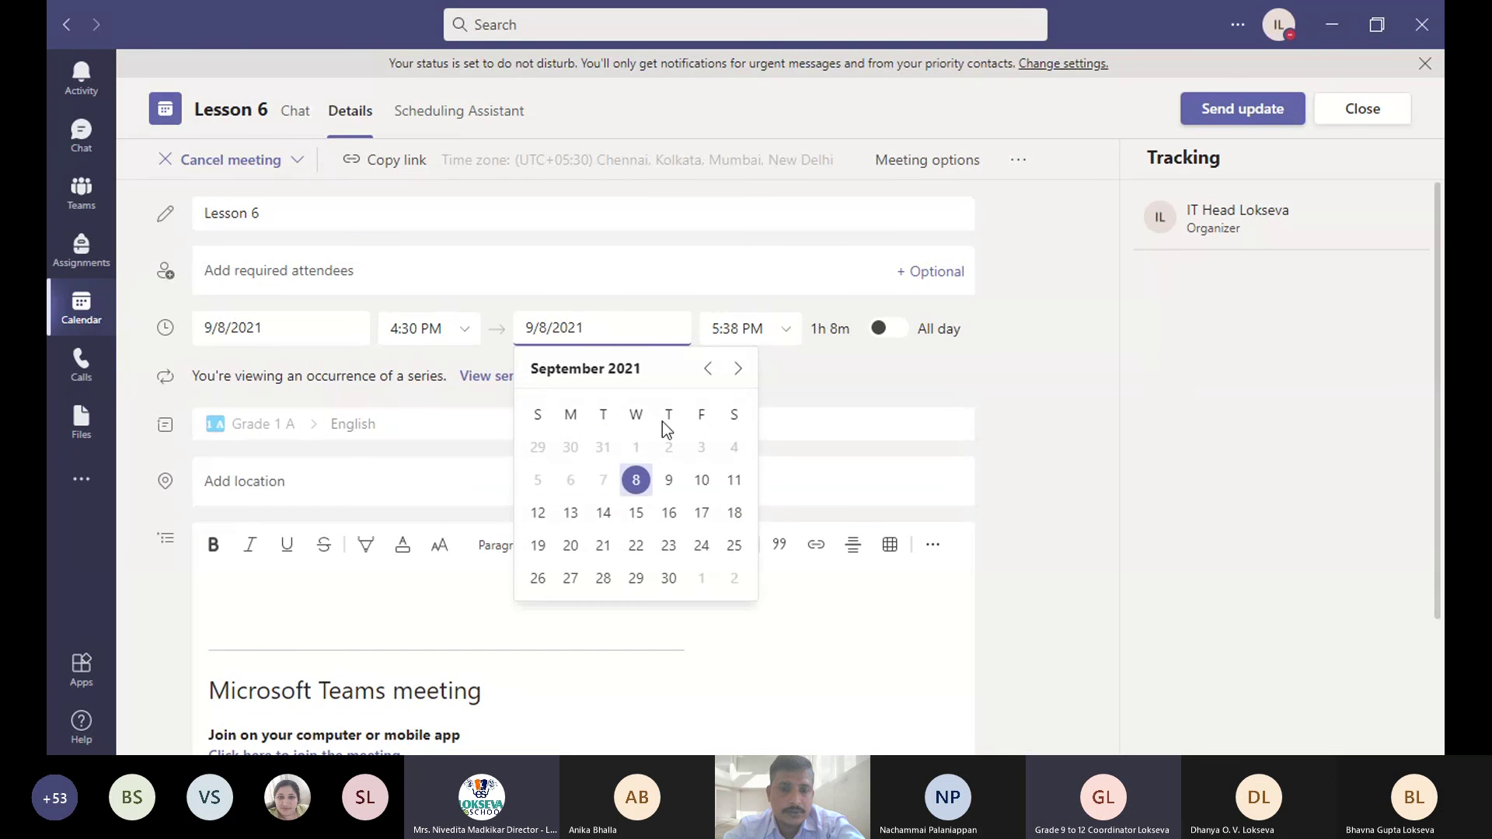
{"action": "left_click", "coordinate": [1012, 414]}
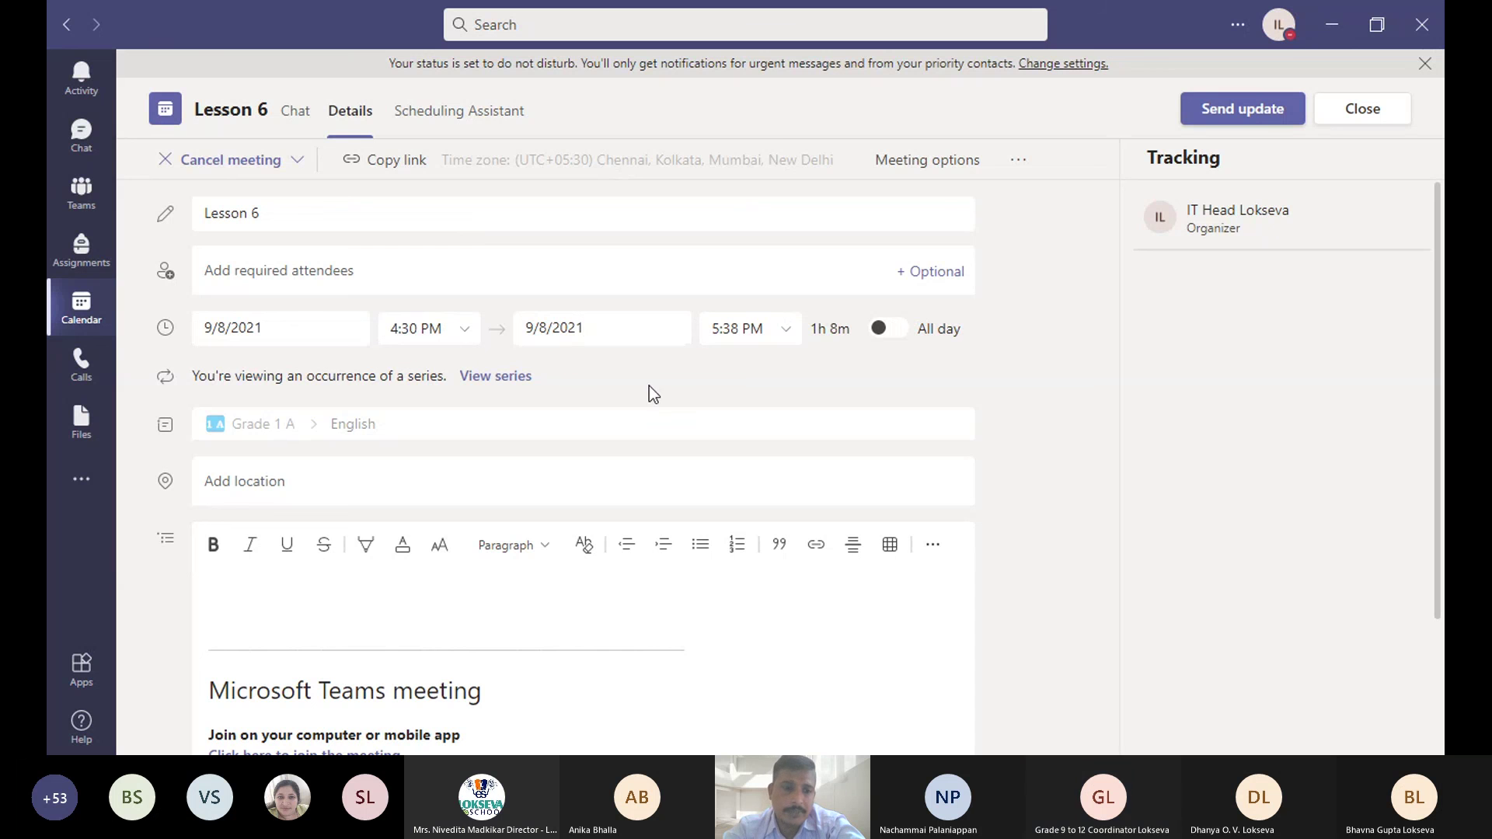
{"action": "scroll", "coordinate": [573, 389], "scroll_direction": "down", "scroll_amount": 3}
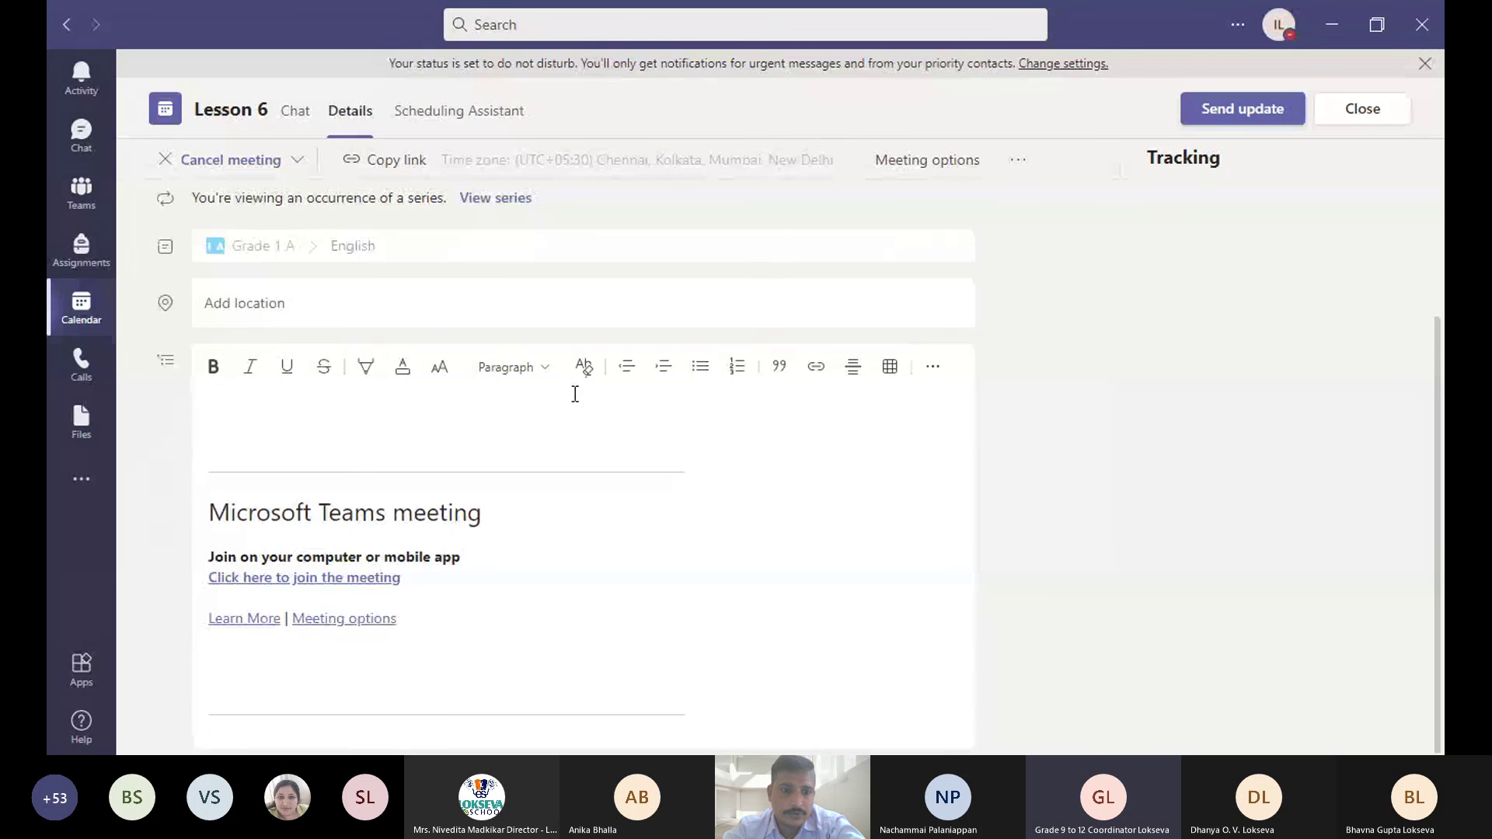
{"action": "scroll", "coordinate": [712, 422], "scroll_direction": "up", "scroll_amount": 3}
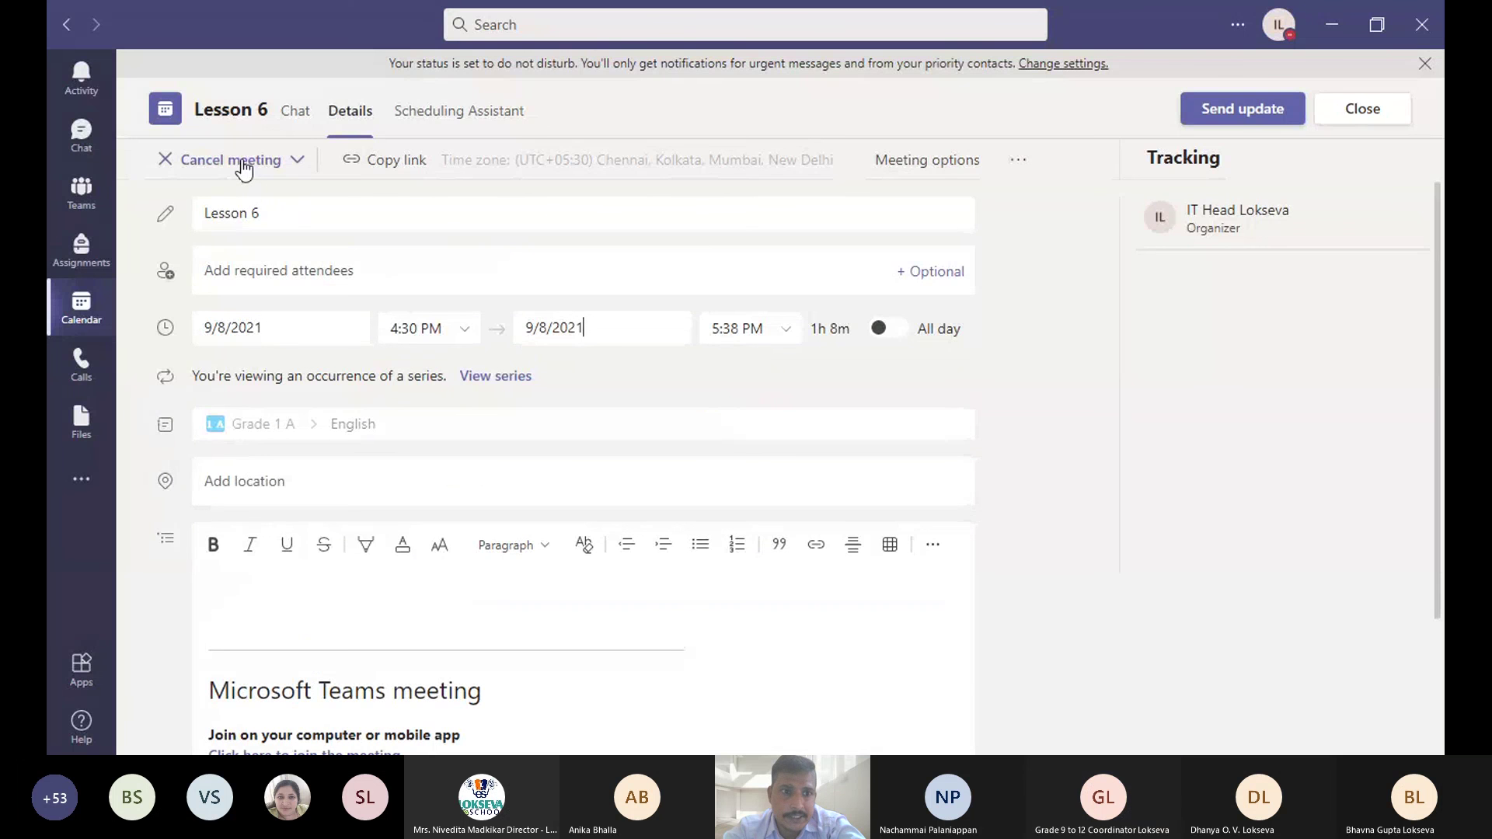
- Check the cancel-meeting options without cancelling, then send the Lesson 6 update and close the details
{"action": "left_click", "coordinate": [297, 160]}
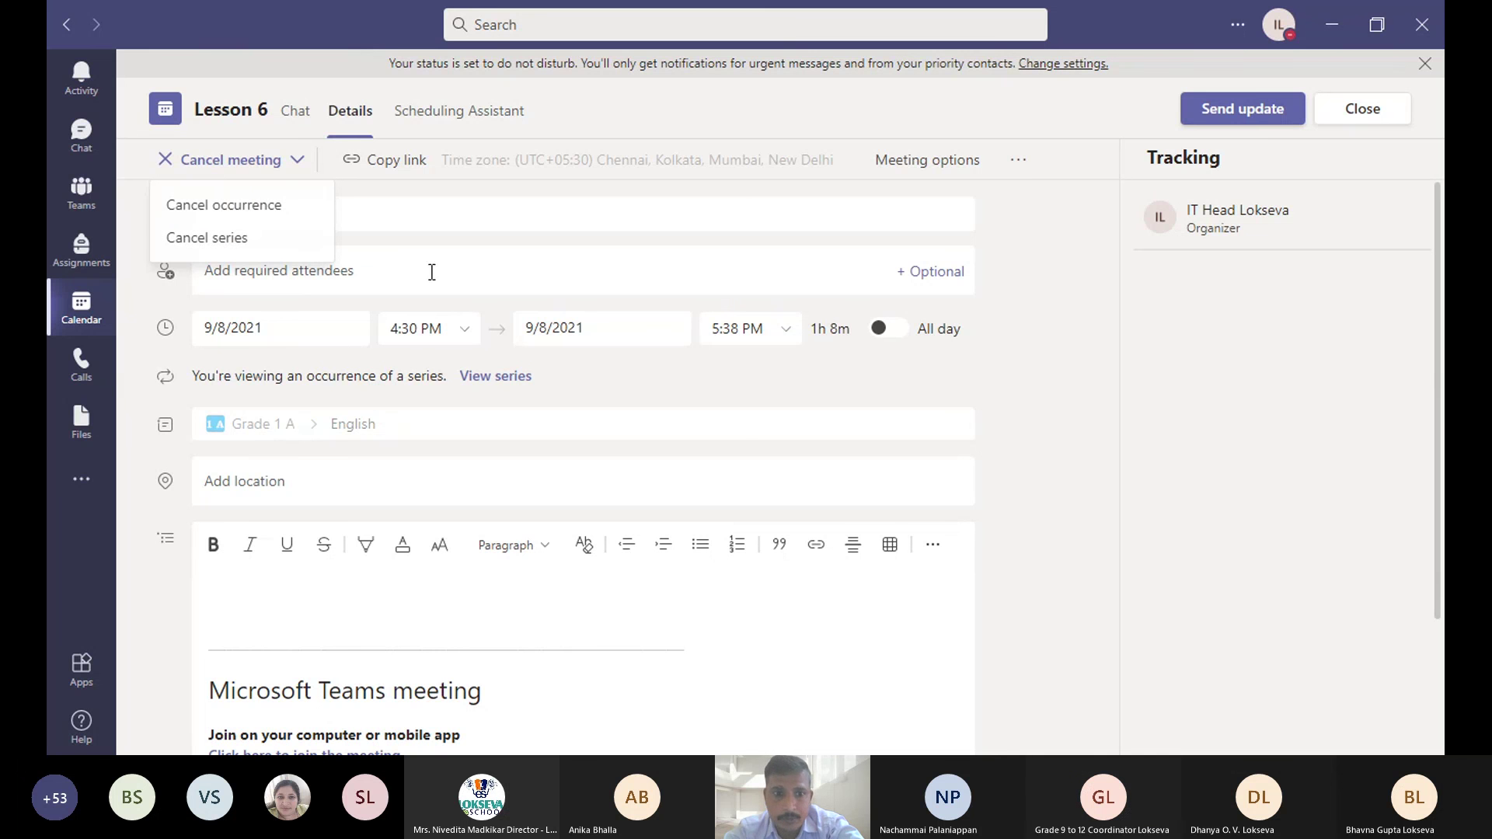
{"action": "left_click", "coordinate": [1305, 264]}
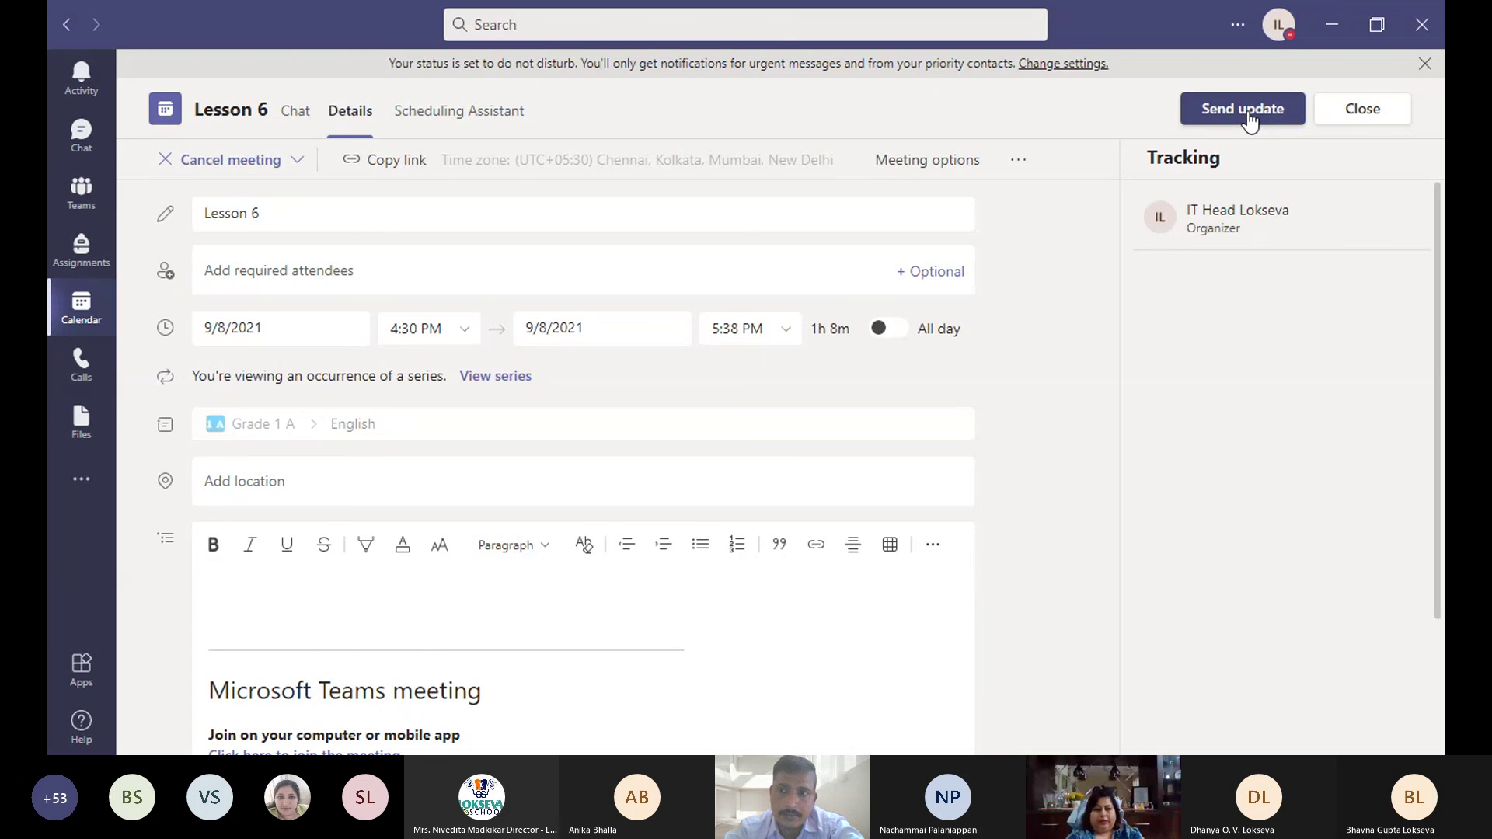
{"action": "left_click", "coordinate": [1247, 115]}
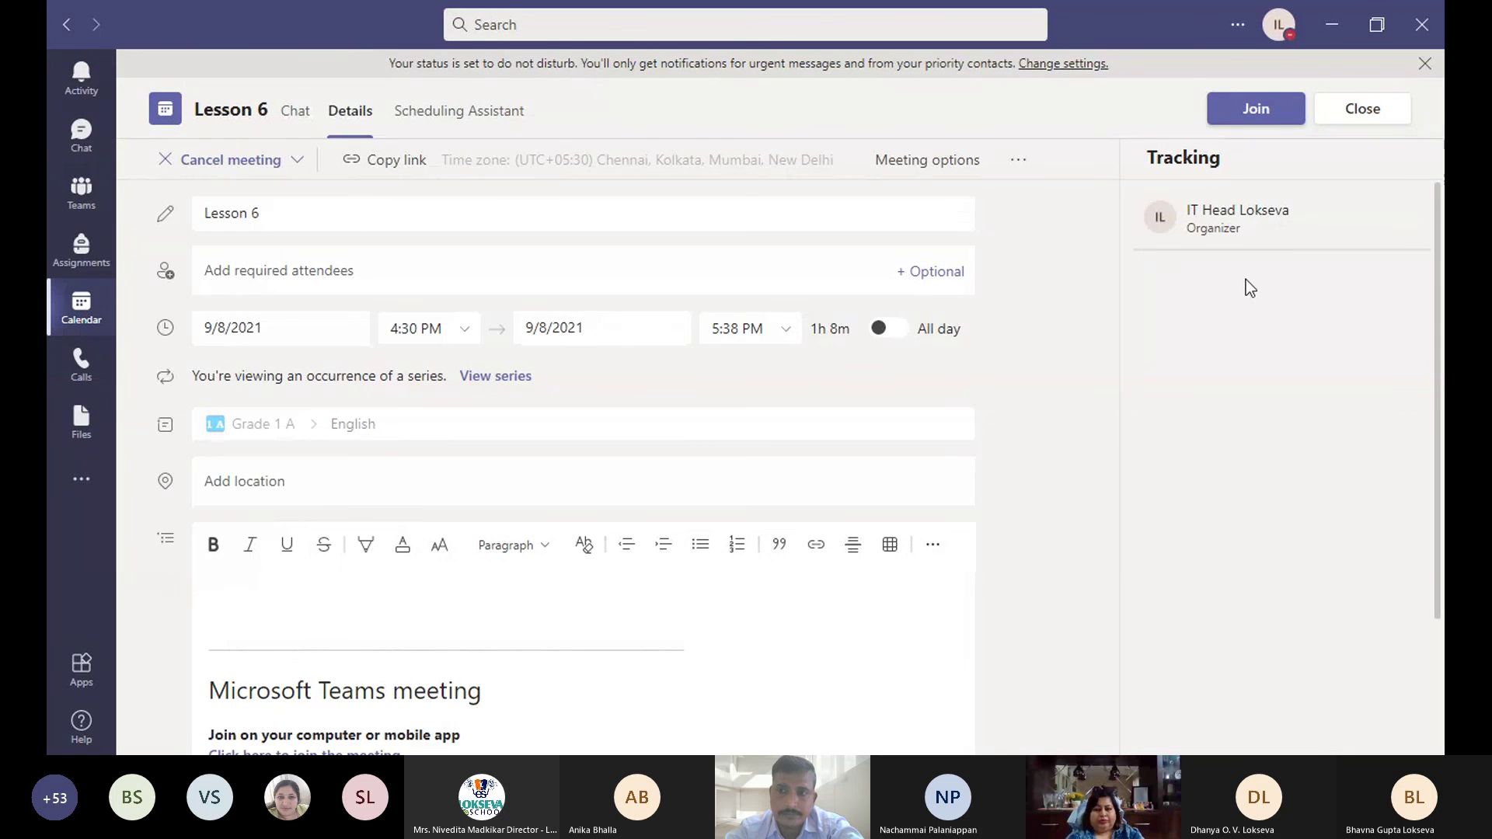
{"action": "left_click", "coordinate": [1362, 110]}
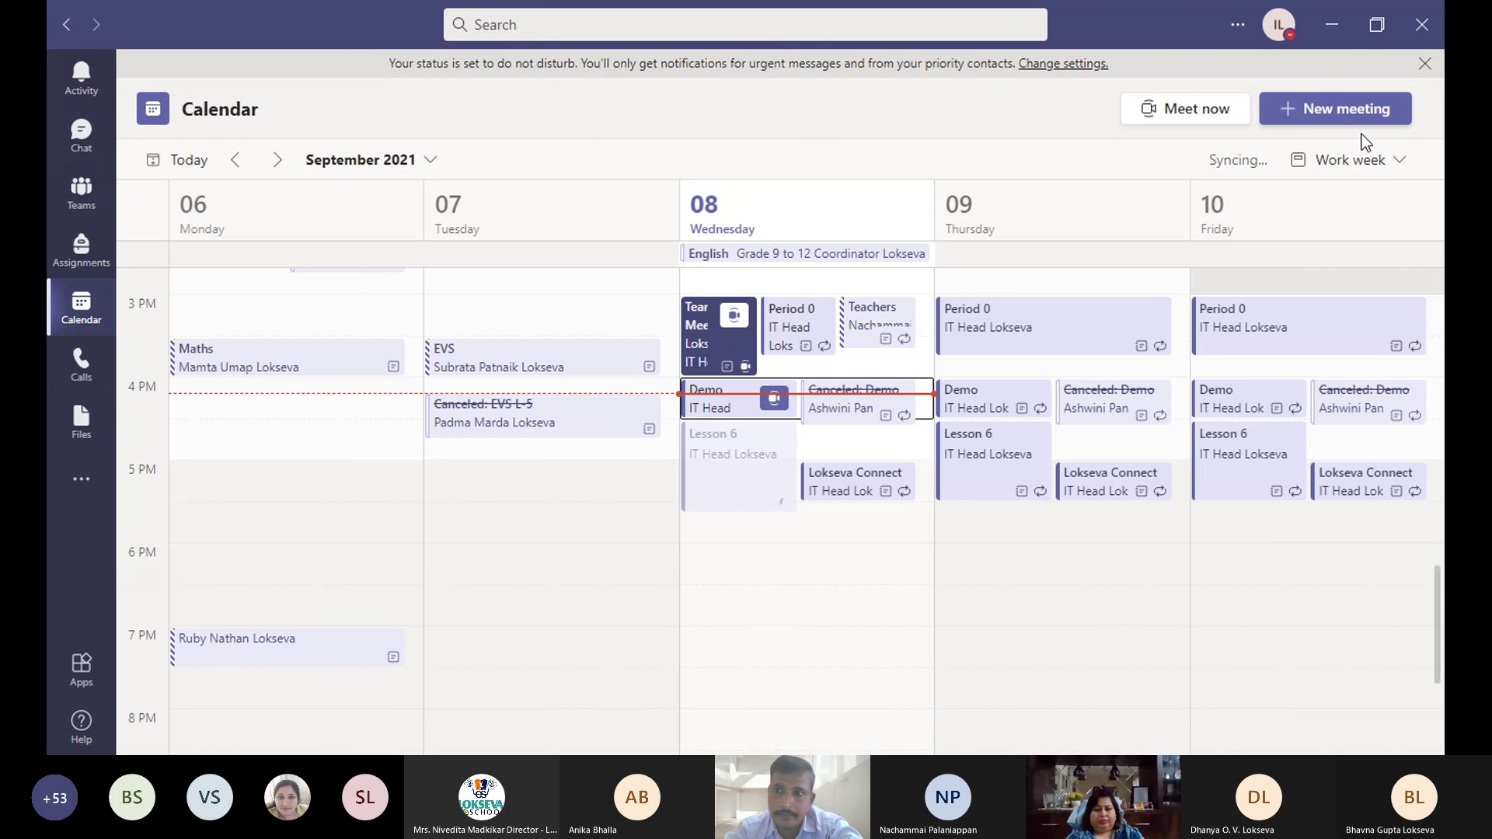